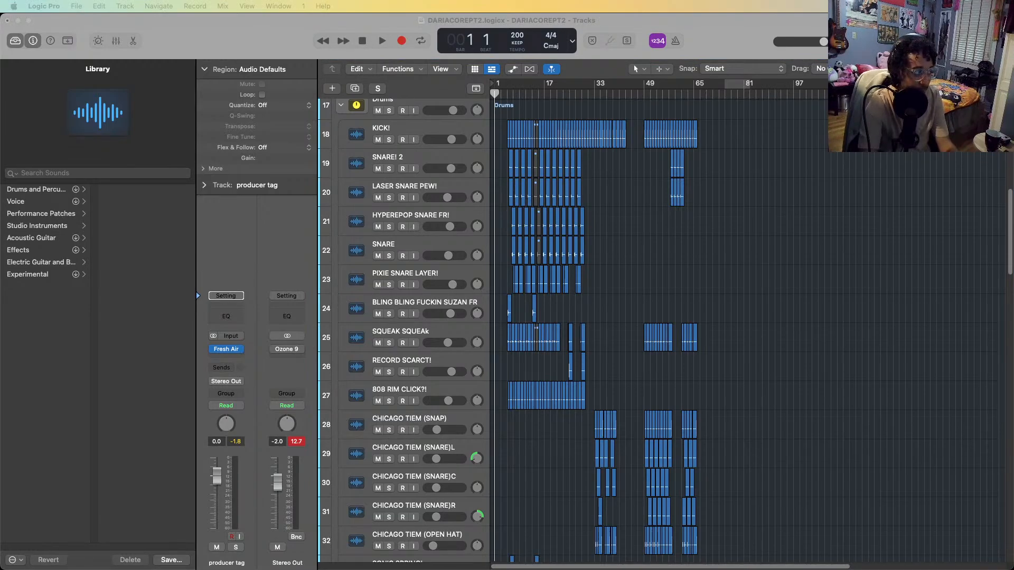
Look over the whole arrangement, from the Synths stack through Drums, HOUSE DRUMS and Random Vox Chopsd to the producer tag track
{"action": "left_click", "coordinate": [645, 232]}
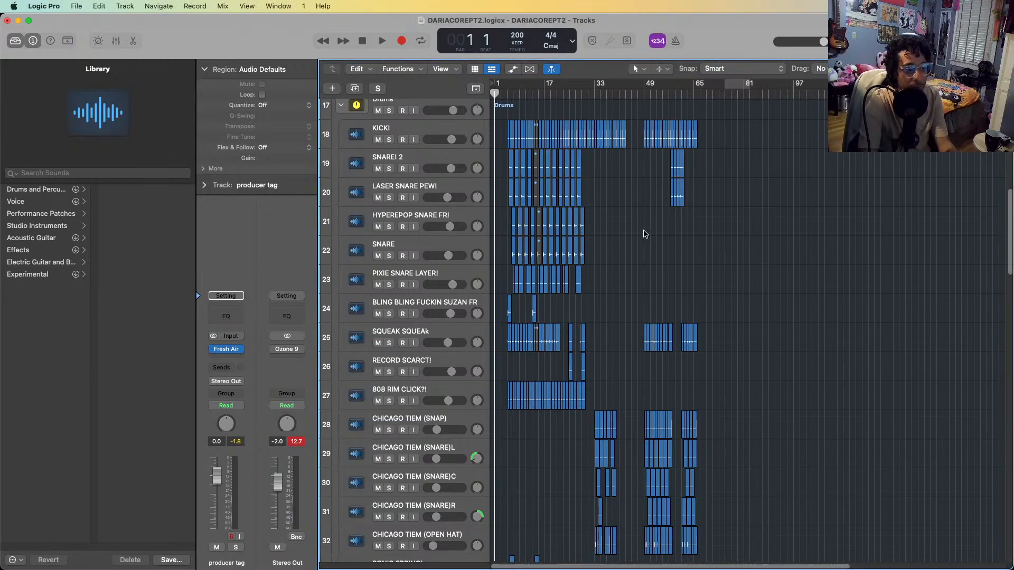
{"action": "scroll", "coordinate": [810, 225], "scroll_direction": "up", "scroll_amount": 15}
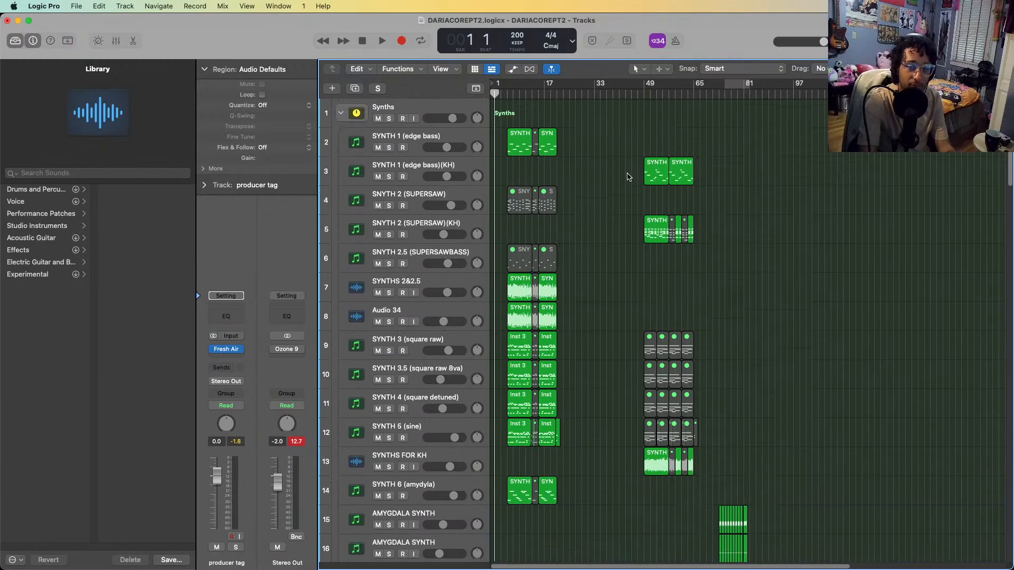
{"action": "key", "text": "super+Left"}
{"action": "key", "text": "super+Up"}
{"action": "key", "text": "super+Up"}
{"action": "key", "text": "super+Up"}
{"action": "key", "text": "super+Up"}
{"action": "key", "text": "super+Up"}
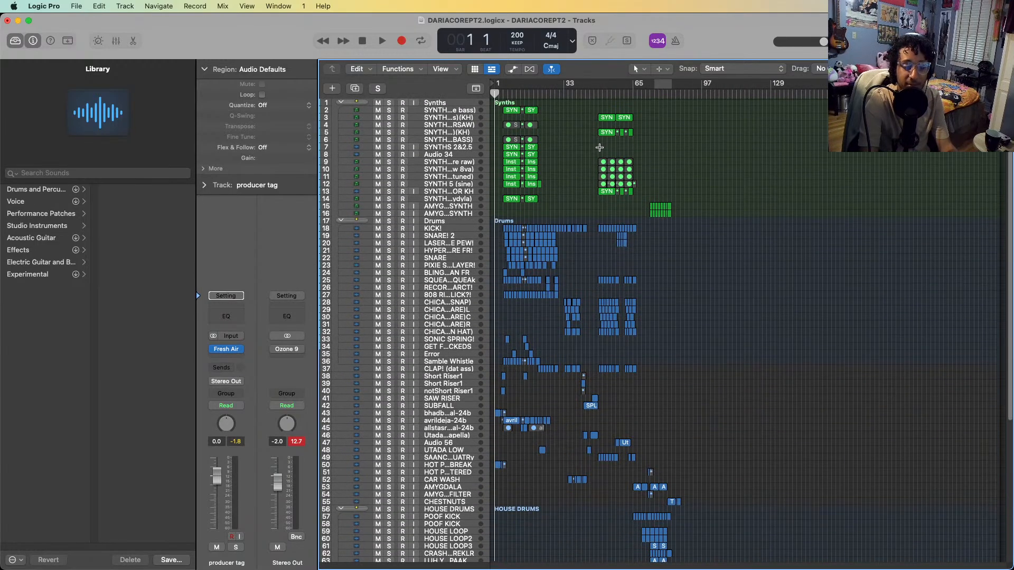
{"action": "scroll", "coordinate": [599, 209], "scroll_direction": "down", "scroll_amount": 10}
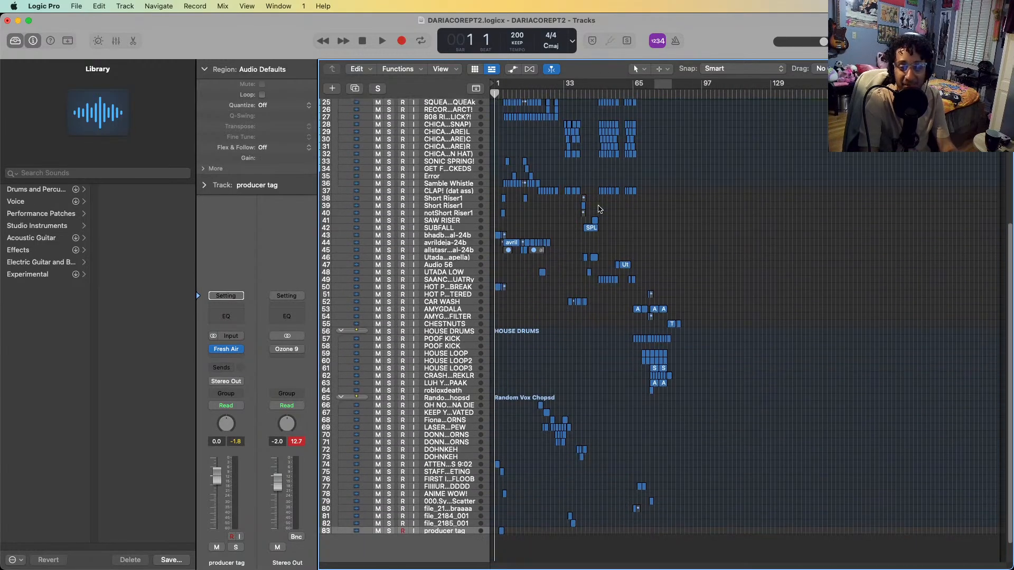
{"action": "key", "text": "super+Down"}
{"action": "key", "text": "super+Down"}
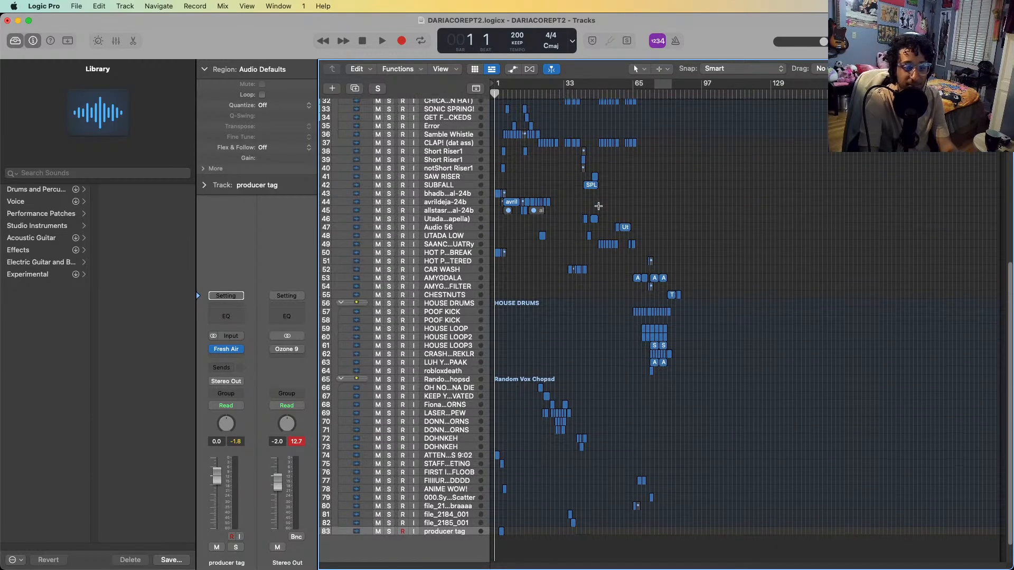
{"action": "key", "text": "super+Down"}
{"action": "key", "text": "super+Down"}
{"action": "key", "text": "super+Down"}
{"action": "key", "text": "super+Down"}
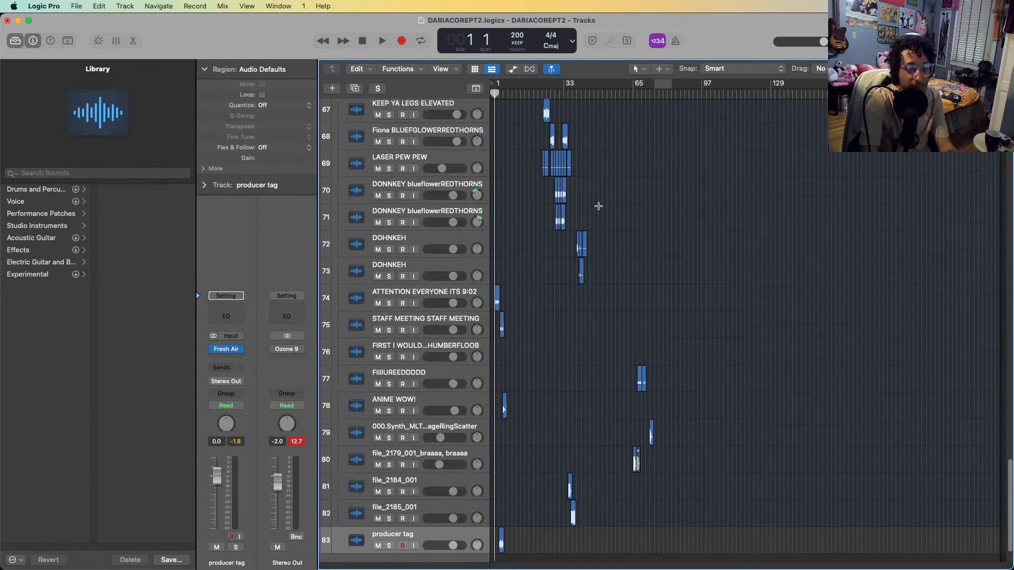
{"action": "key", "text": "super+Down"}
{"action": "scroll", "coordinate": [599, 210], "scroll_direction": "up", "scroll_amount": 20}
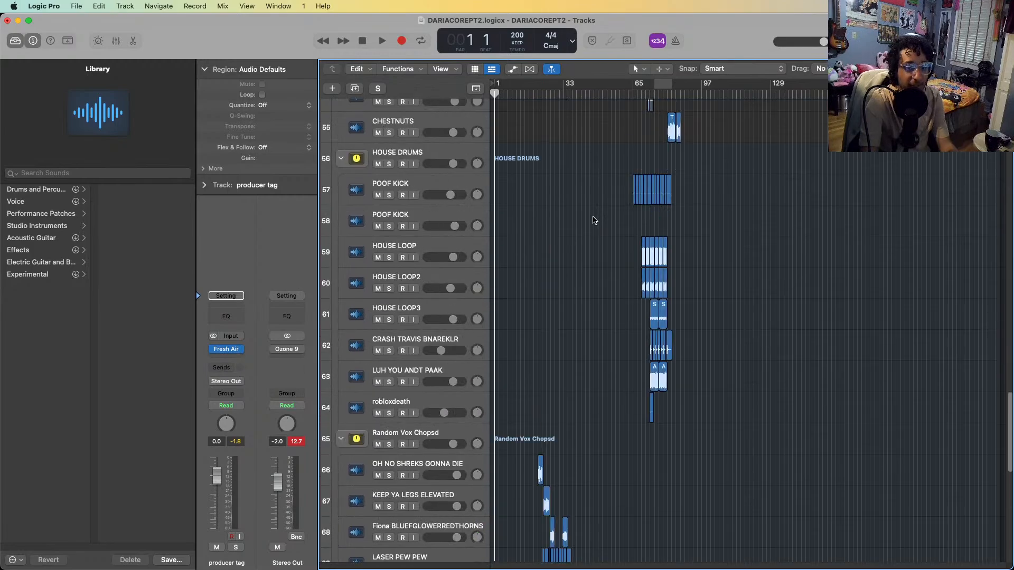
{"action": "scroll", "coordinate": [595, 222], "scroll_direction": "up", "scroll_amount": 18}
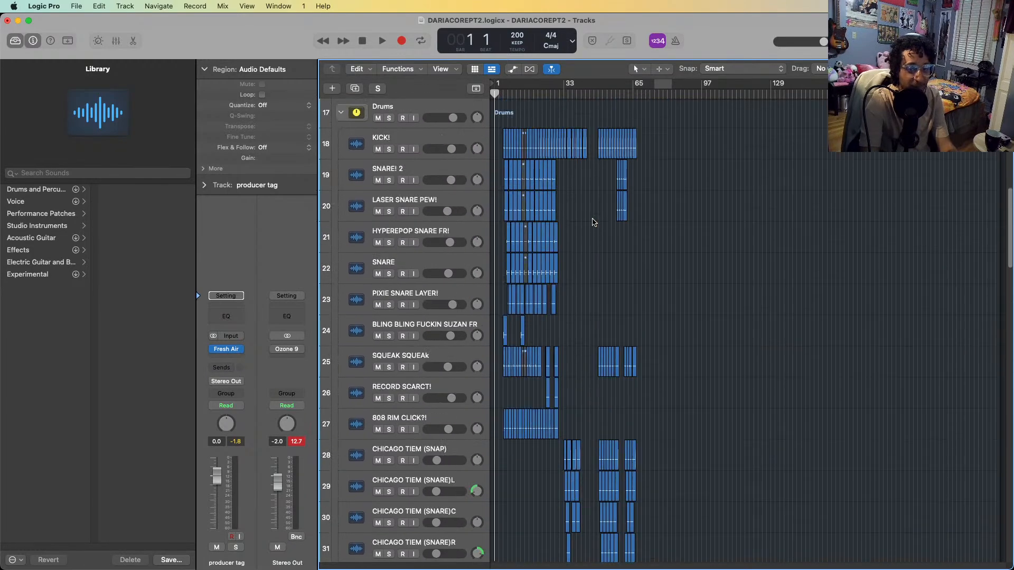
{"action": "scroll", "coordinate": [594, 225], "scroll_direction": "up", "scroll_amount": 4}
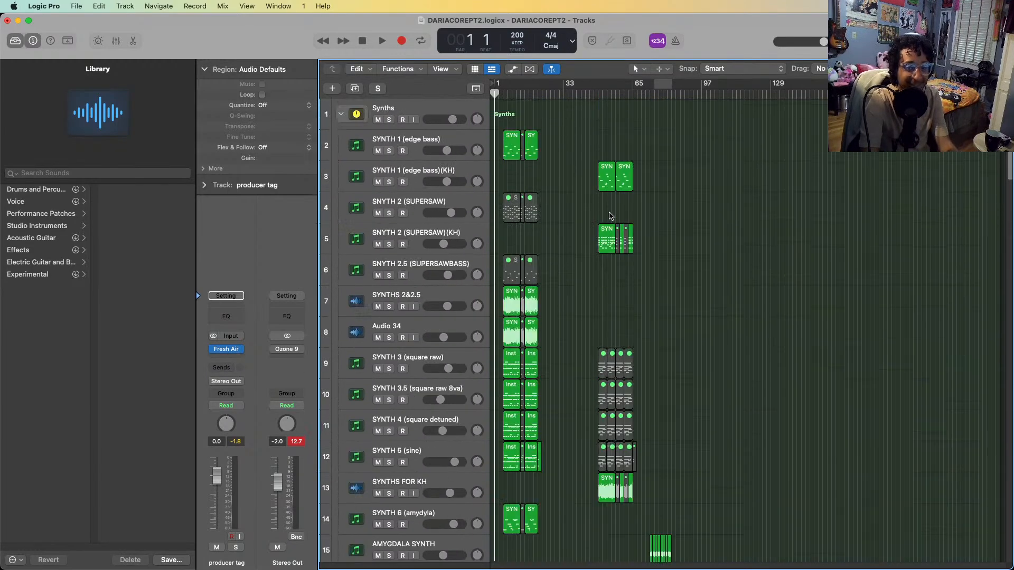
{"action": "scroll", "coordinate": [610, 216], "scroll_direction": "up", "scroll_amount": 10}
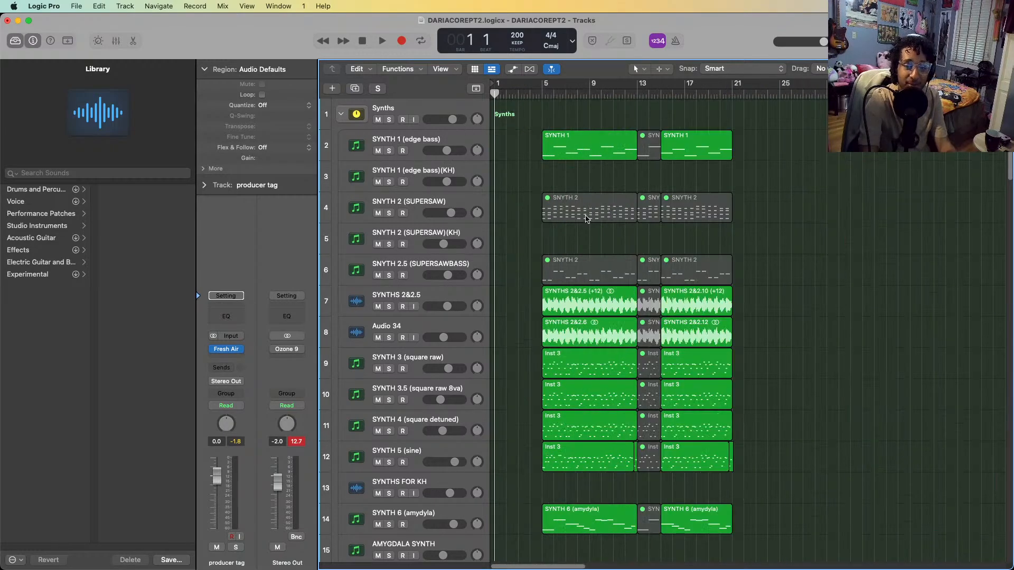
Solo the bhadbabipaintvocal-24b track and play its intro vocal from bar 1 to bar 4
{"action": "scroll", "coordinate": [586, 219], "scroll_direction": "down", "scroll_amount": 16}
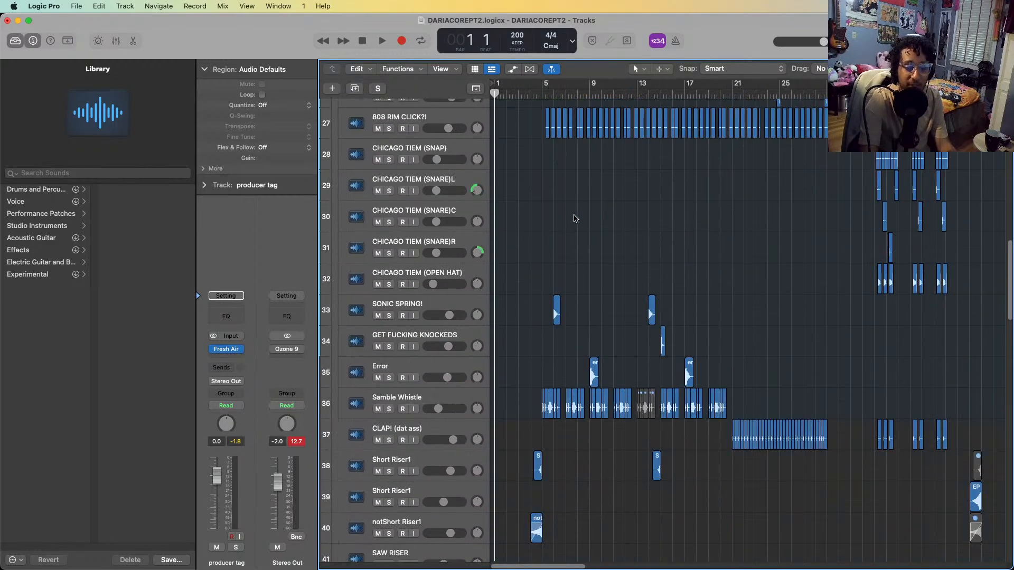
{"action": "scroll", "coordinate": [575, 218], "scroll_direction": "down", "scroll_amount": 8}
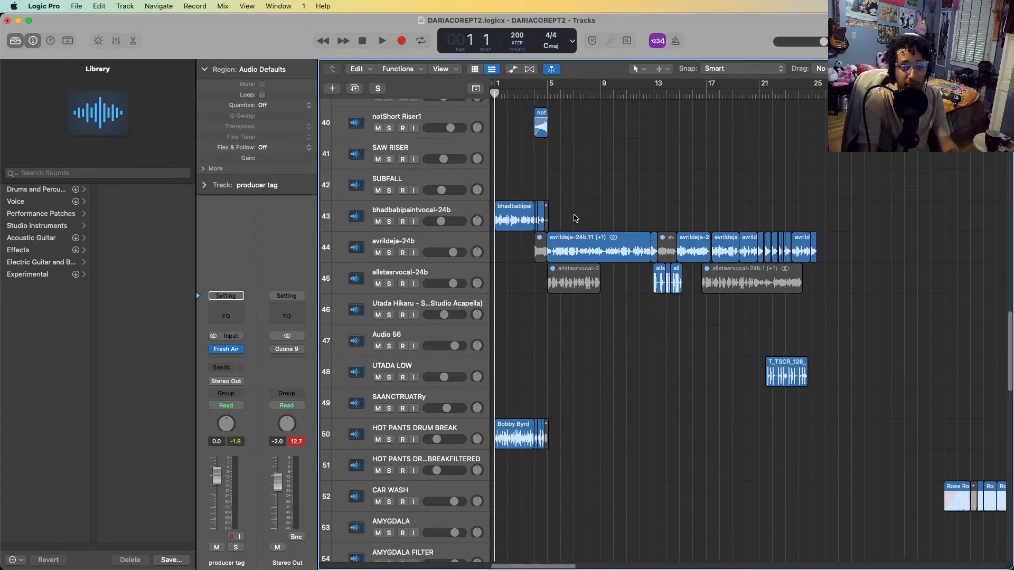
{"action": "scroll", "coordinate": [575, 218], "scroll_direction": "up", "scroll_amount": 4}
{"action": "left_click", "coordinate": [378, 205]}
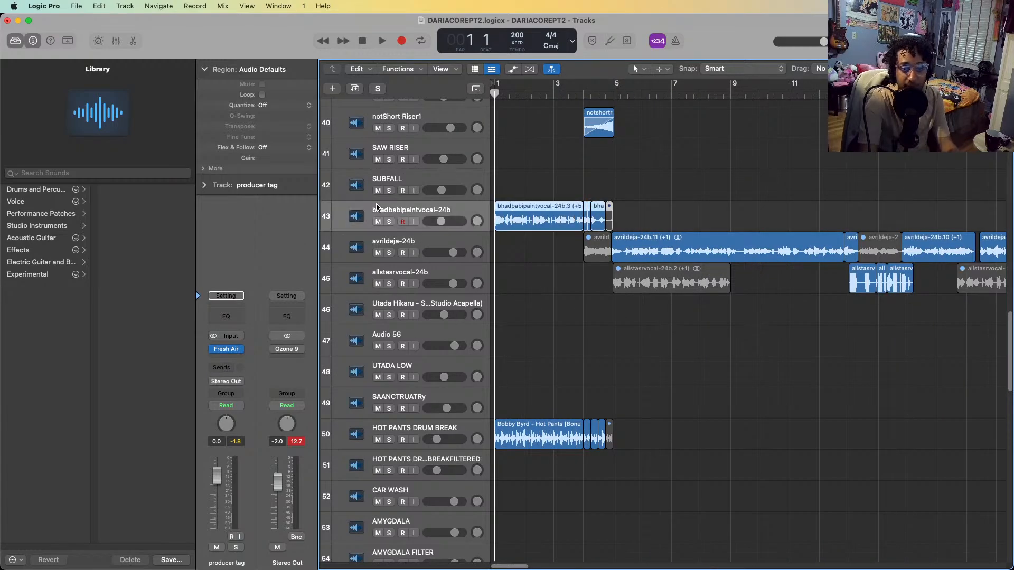
{"action": "key", "text": "s"}
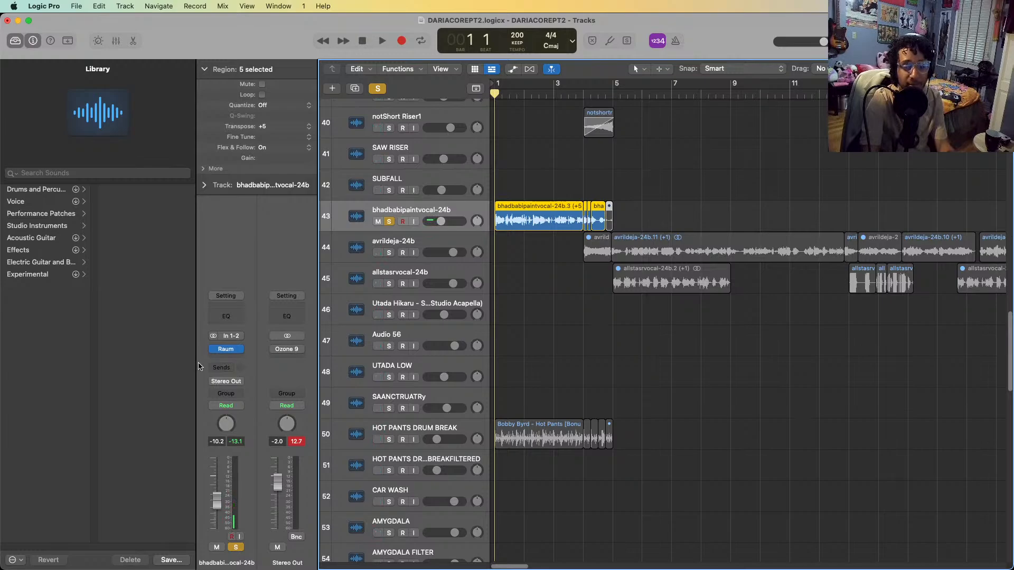
{"action": "left_click", "coordinate": [561, 320]}
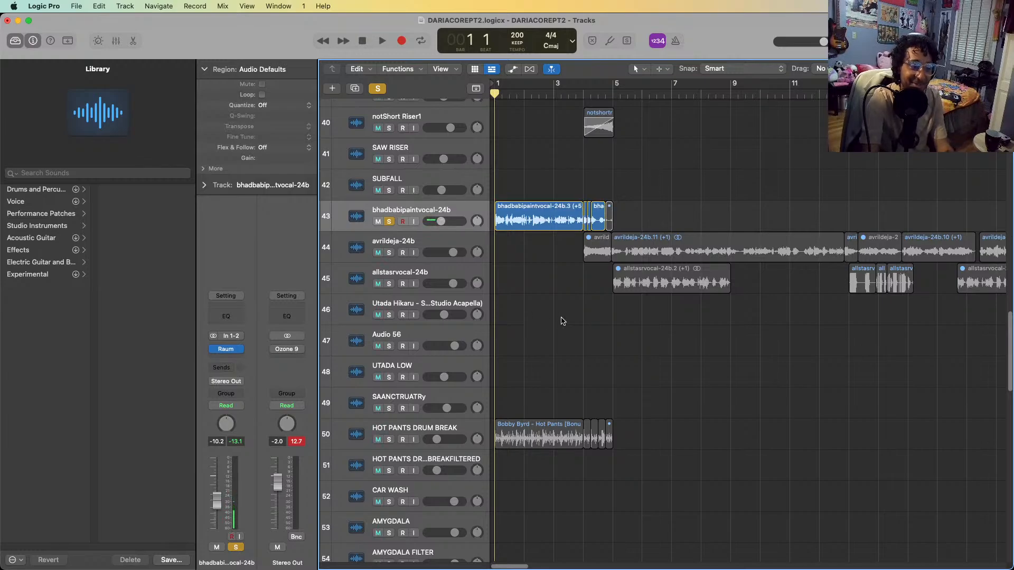
{"action": "key", "text": "space"}
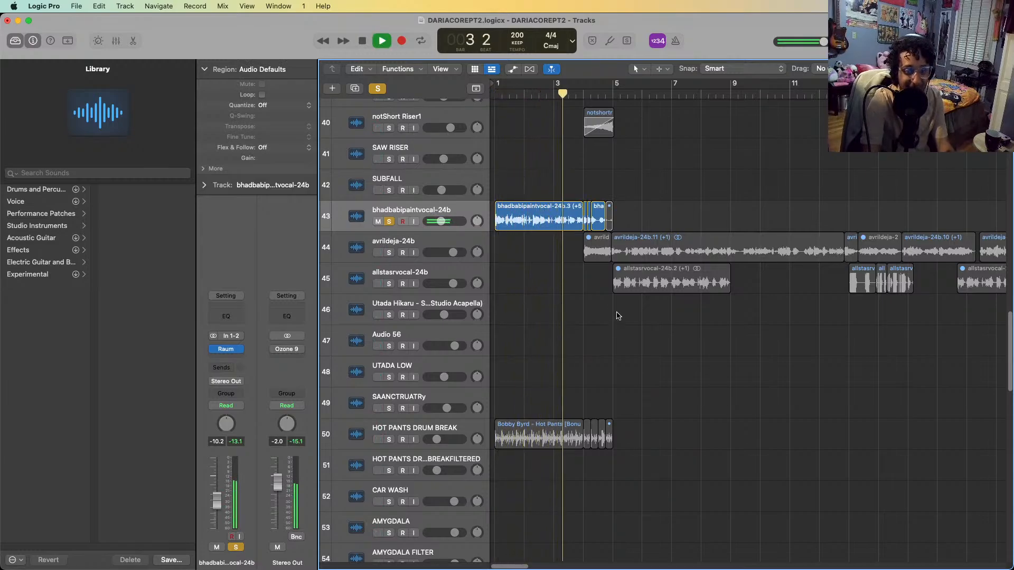
{"action": "key", "text": "space"}
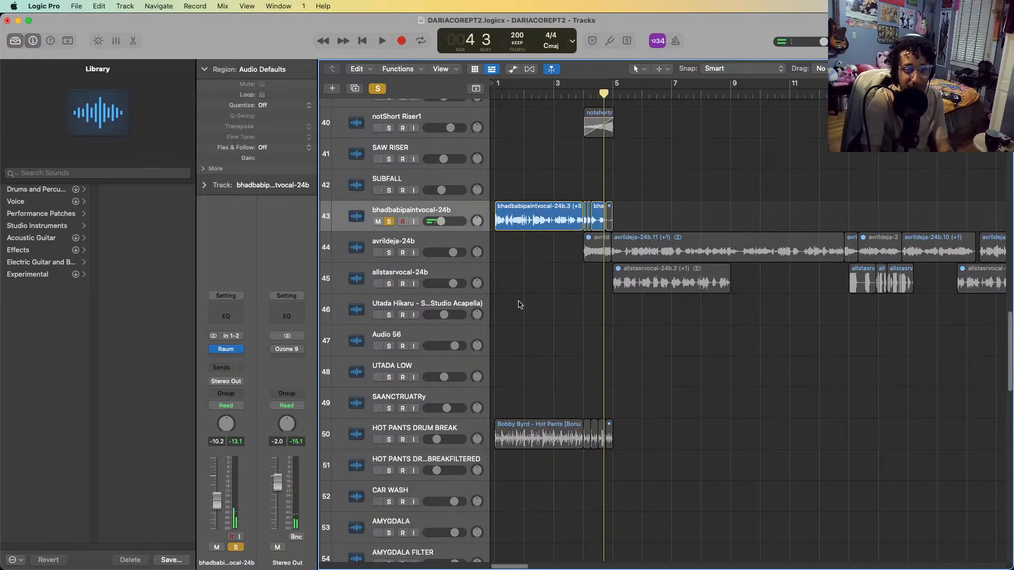
Return to the project start, solo the HOT PANTS DRUM BREAK track as well and play both tracks together
{"action": "left_click", "coordinate": [526, 224]}
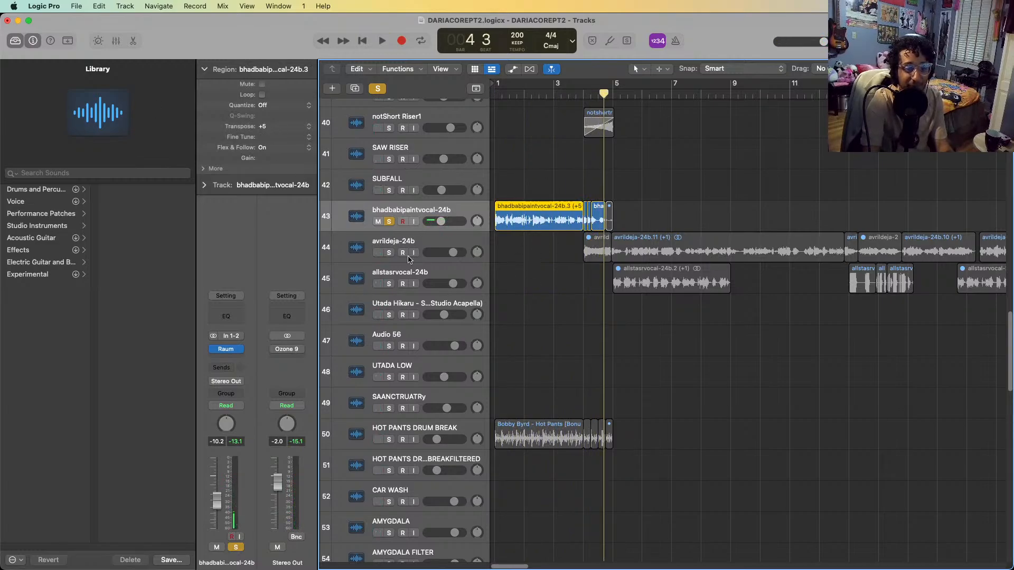
{"action": "left_click", "coordinate": [568, 326]}
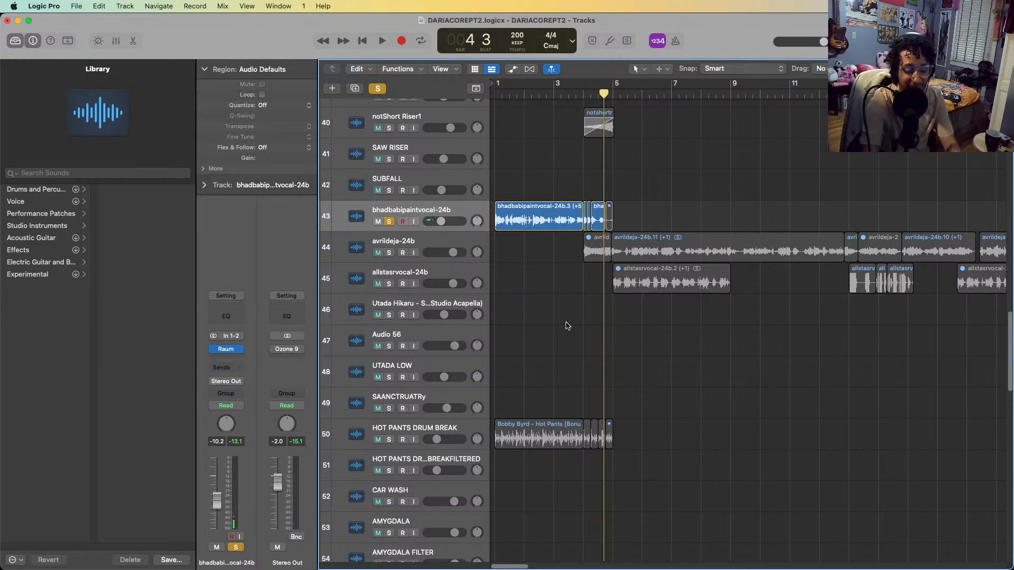
{"action": "key", "text": "Return"}
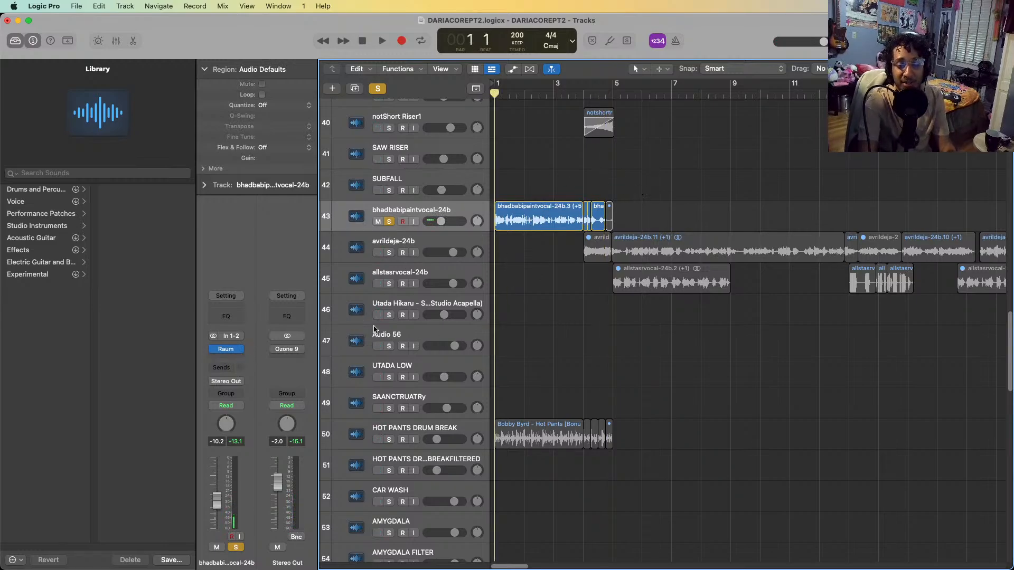
{"action": "left_click", "coordinate": [398, 435]}
{"action": "left_click", "coordinate": [389, 440]}
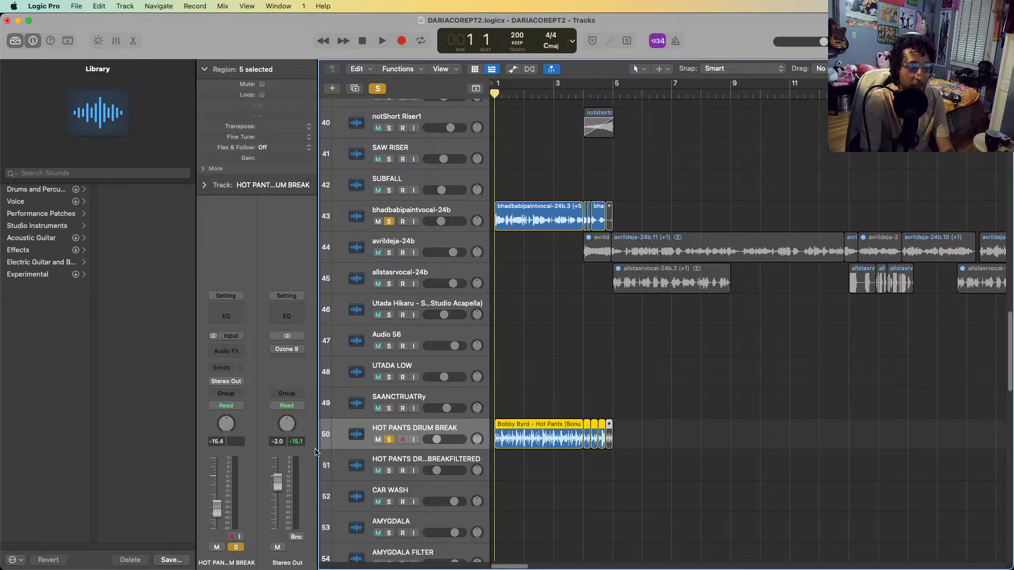
{"action": "key", "text": "space"}
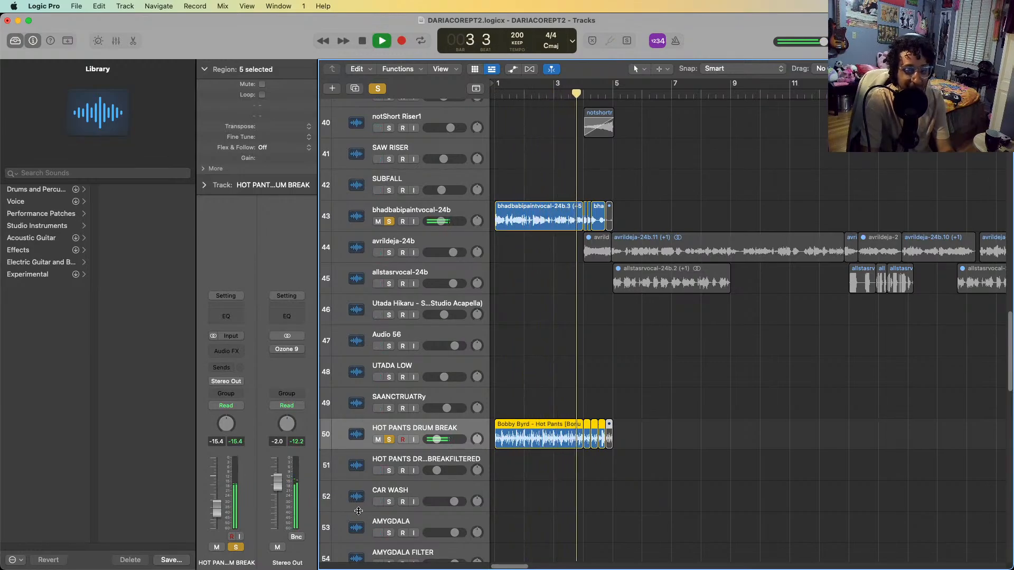
{"action": "key", "text": "space"}
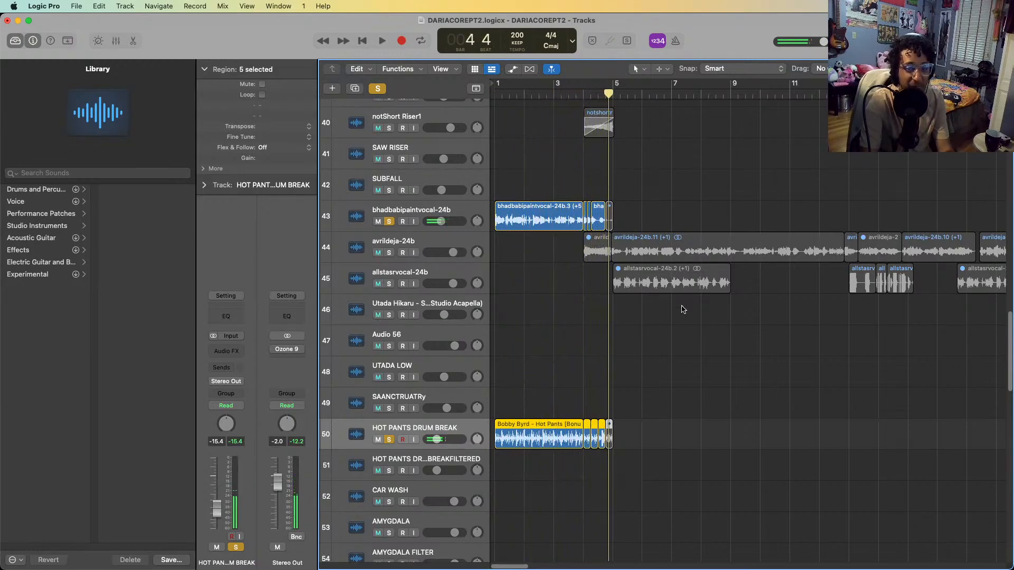
Play the chopped vocal and drum break regions at bar 4 up close
{"action": "scroll", "coordinate": [691, 301], "scroll_direction": "up", "scroll_amount": 5}
{"action": "scroll", "coordinate": [692, 302], "scroll_direction": "right", "scroll_amount": 3}
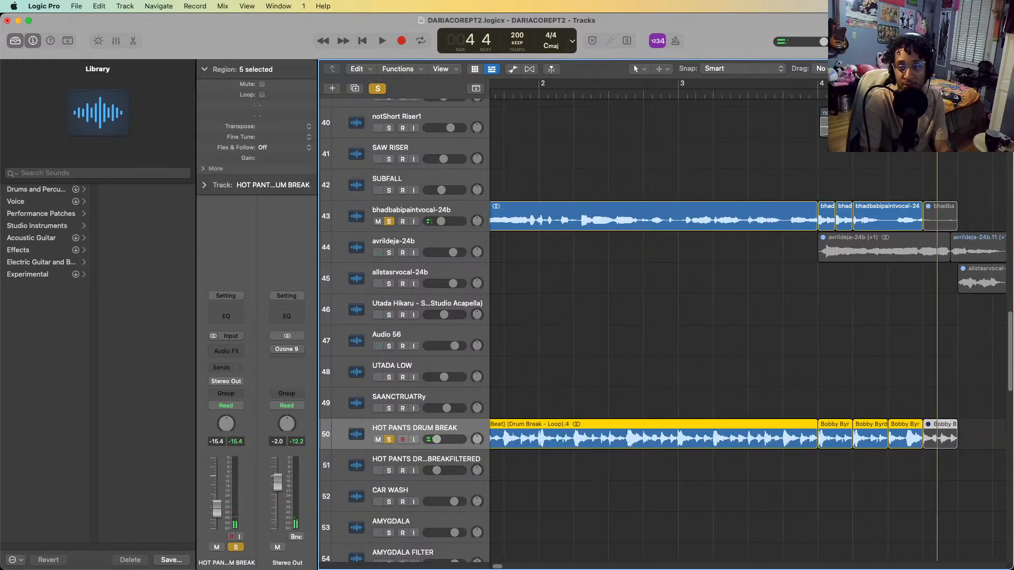
{"action": "key", "text": "space"}
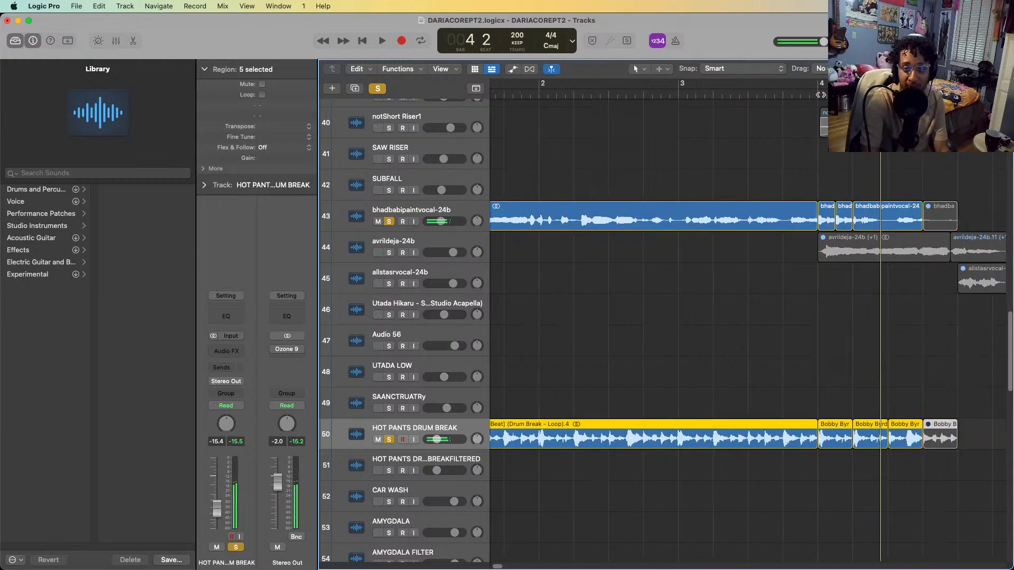
{"action": "key", "text": "space"}
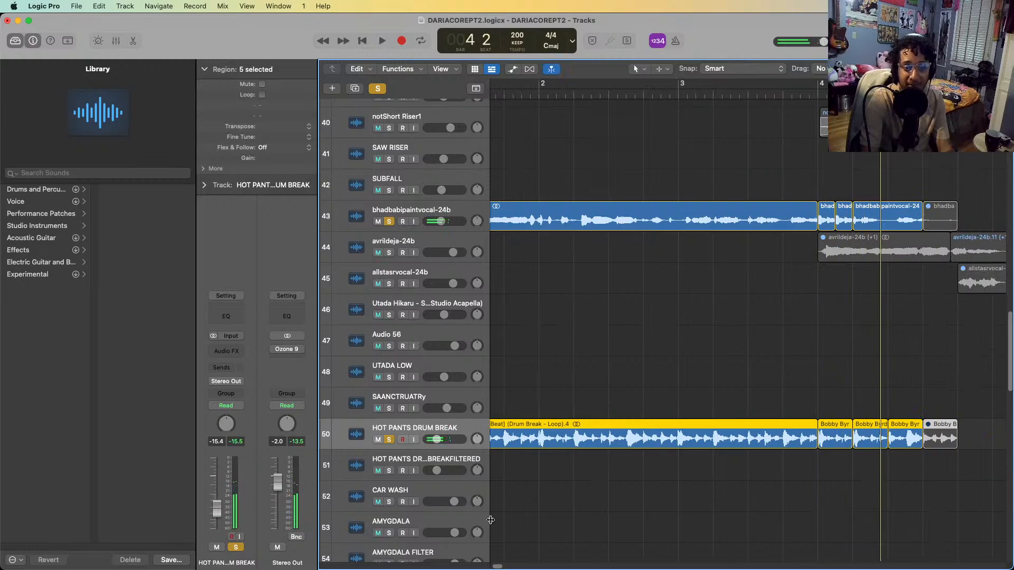
Solo the ATTENTION EVERYONE ITS 9:02 track alongside the already soloed intro tracks
{"action": "scroll", "coordinate": [491, 519], "scroll_direction": "down", "scroll_amount": 10}
{"action": "scroll", "coordinate": [530, 501], "scroll_direction": "left", "scroll_amount": 1}
{"action": "scroll", "coordinate": [530, 501], "scroll_direction": "up", "scroll_amount": 3}
{"action": "scroll", "coordinate": [530, 500], "scroll_direction": "down", "scroll_amount": 8}
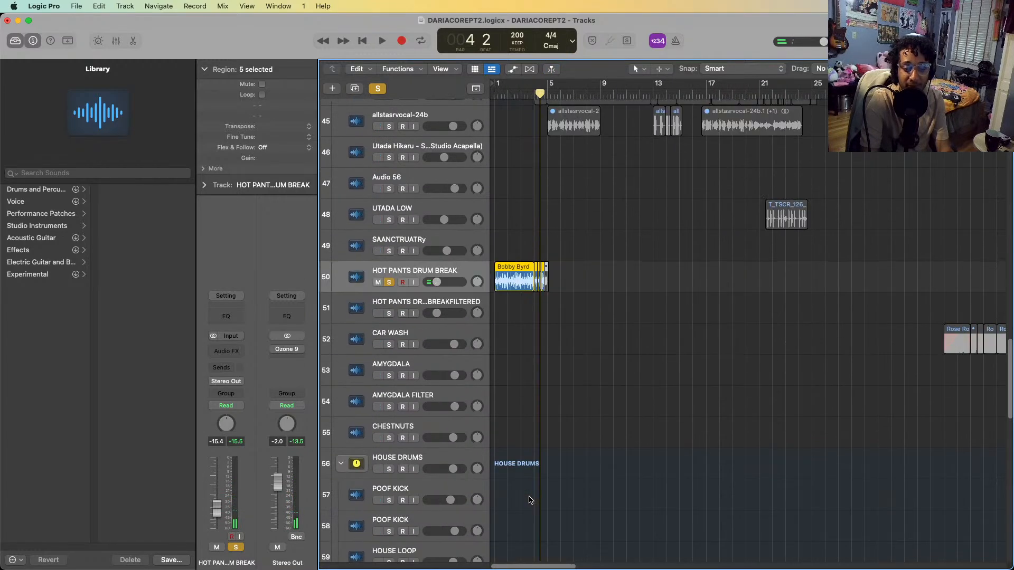
{"action": "scroll", "coordinate": [530, 500], "scroll_direction": "down", "scroll_amount": 10}
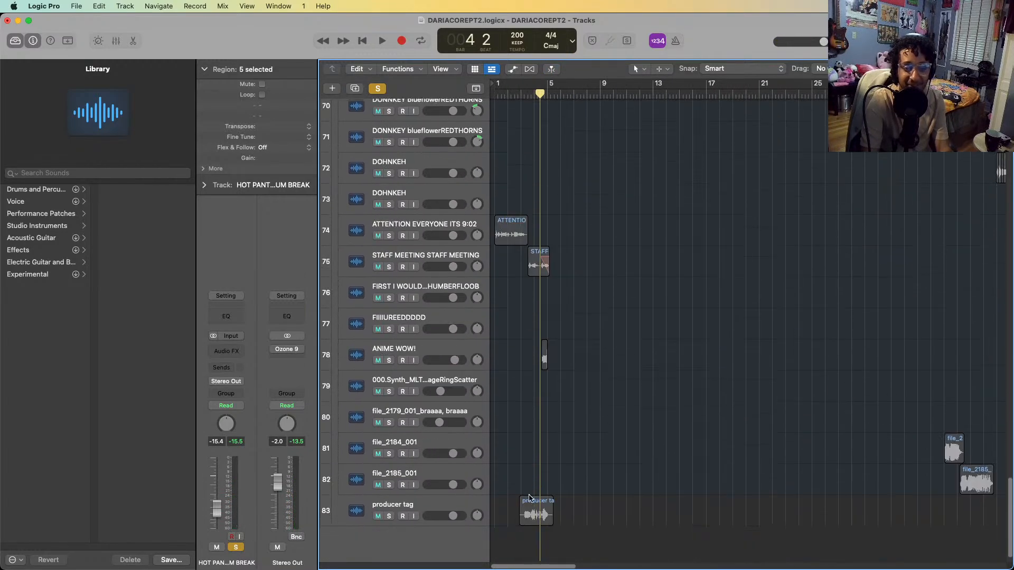
{"action": "scroll", "coordinate": [538, 292], "scroll_direction": "up", "scroll_amount": 6}
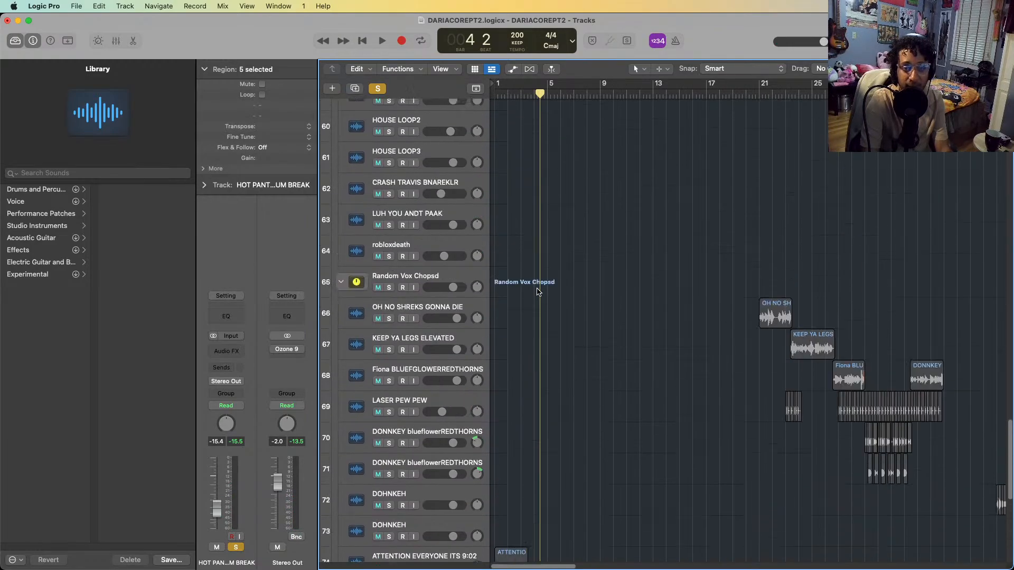
{"action": "scroll", "coordinate": [536, 291], "scroll_direction": "down", "scroll_amount": 4}
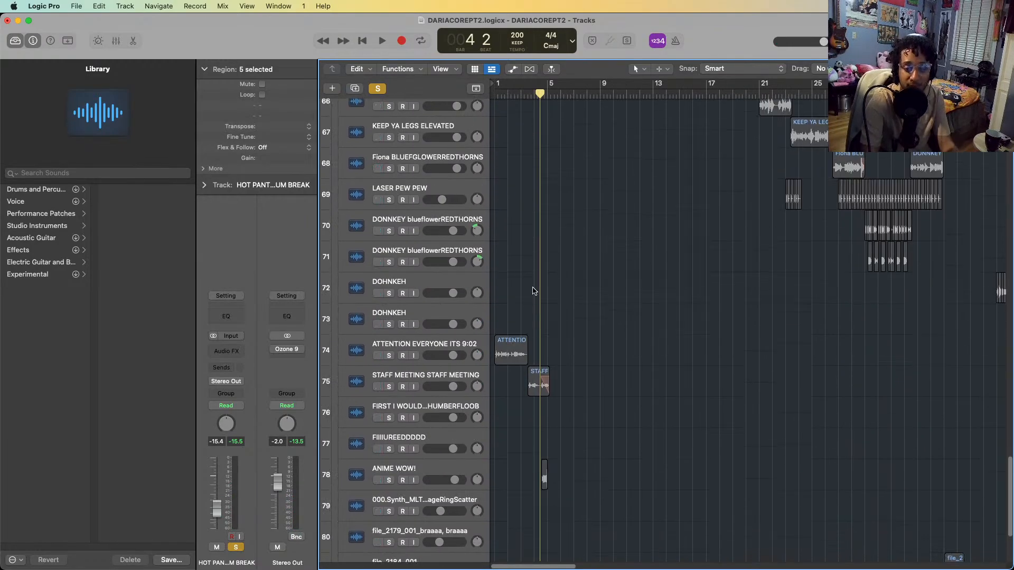
{"action": "left_click", "coordinate": [391, 356]}
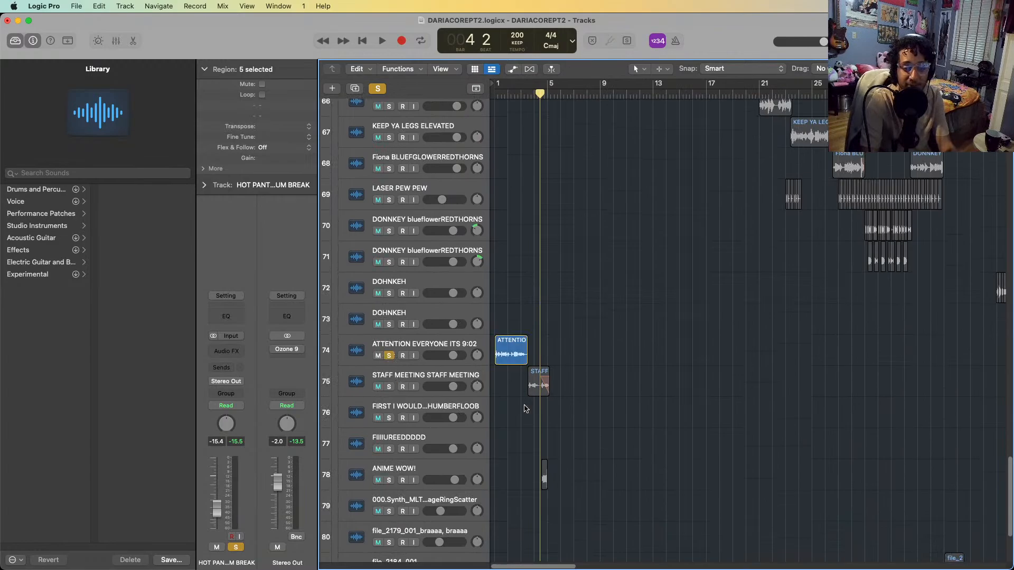
Return the playhead to bar 1, solo the STAFF MEETING STAFF MEETING track, and clear solo from all tracks
{"action": "scroll", "coordinate": [555, 407], "scroll_direction": "down", "scroll_amount": 1}
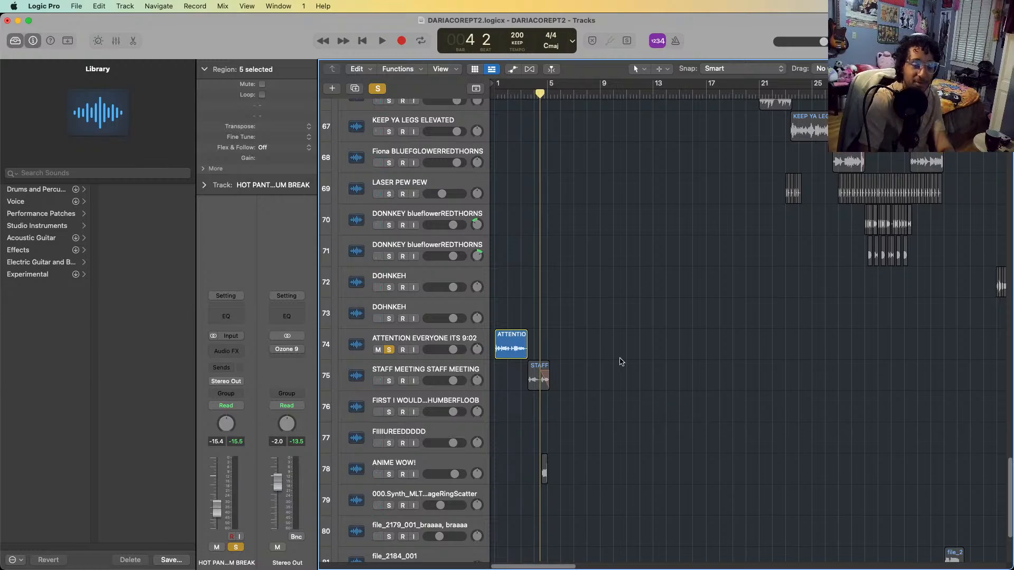
{"action": "key", "text": "Return"}
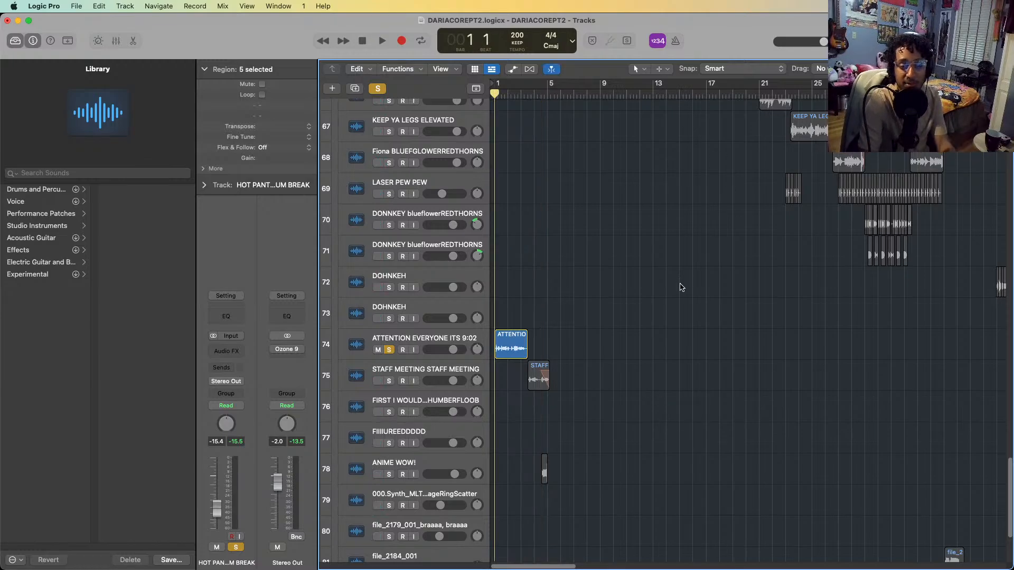
{"action": "key", "text": "super+Right"}
{"action": "left_click", "coordinate": [391, 382]}
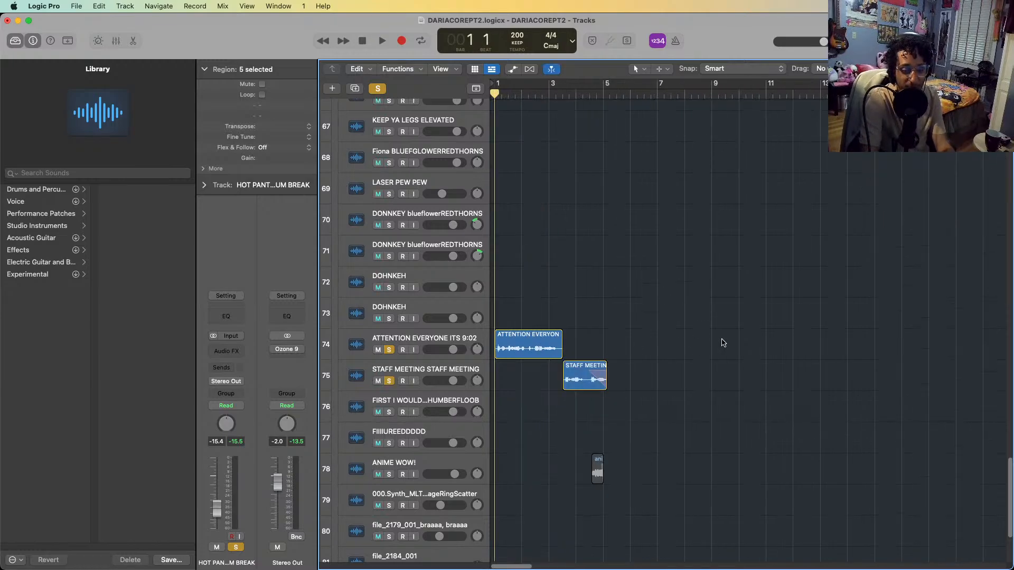
{"action": "key", "text": "ctrl+alt+super+s"}
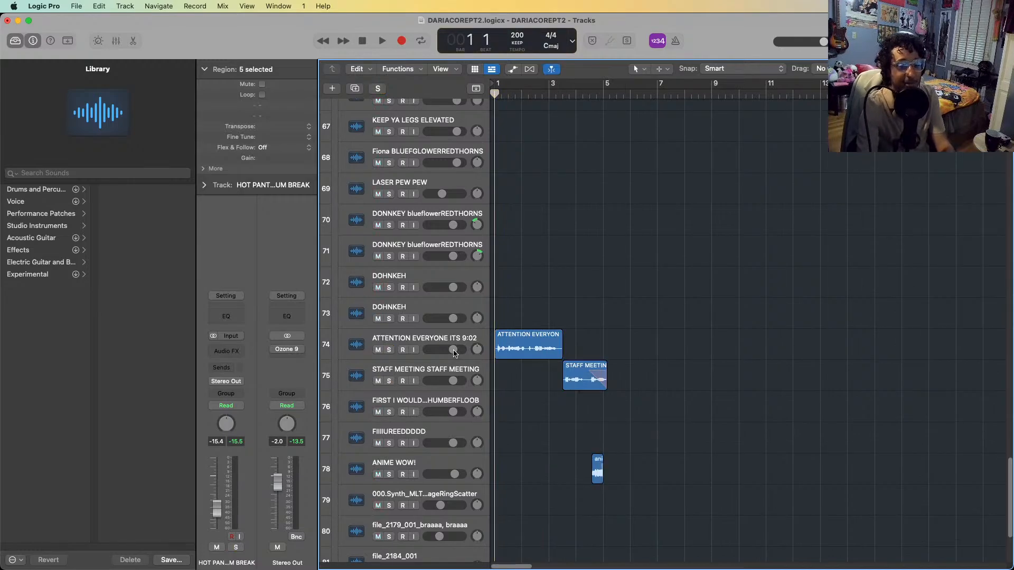
Solo the ATTENTION EVERYONE ITS 9:02 and STAFF MEETING STAFF MEETING tracks and play them together from bar 1
{"action": "left_click", "coordinate": [440, 343]}
{"action": "left_click", "coordinate": [412, 369], "text": "shift"}
{"action": "key", "text": "s"}
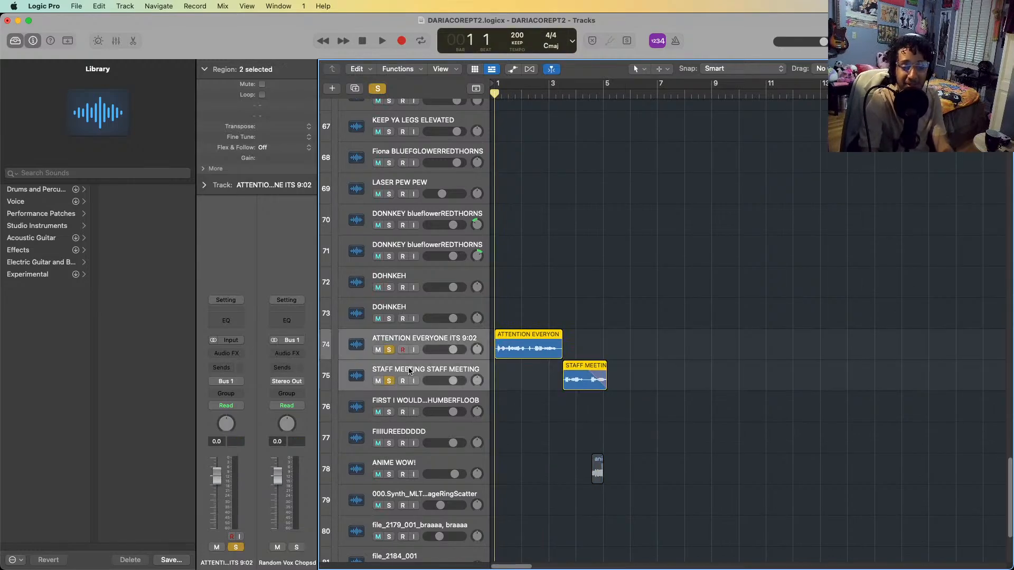
{"action": "key", "text": "space"}
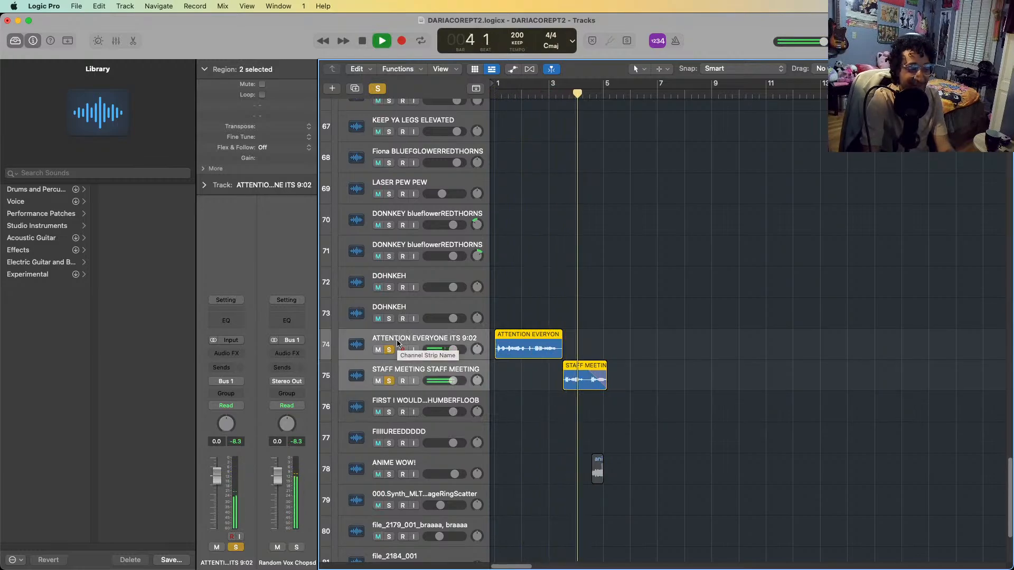
{"action": "key", "text": "space"}
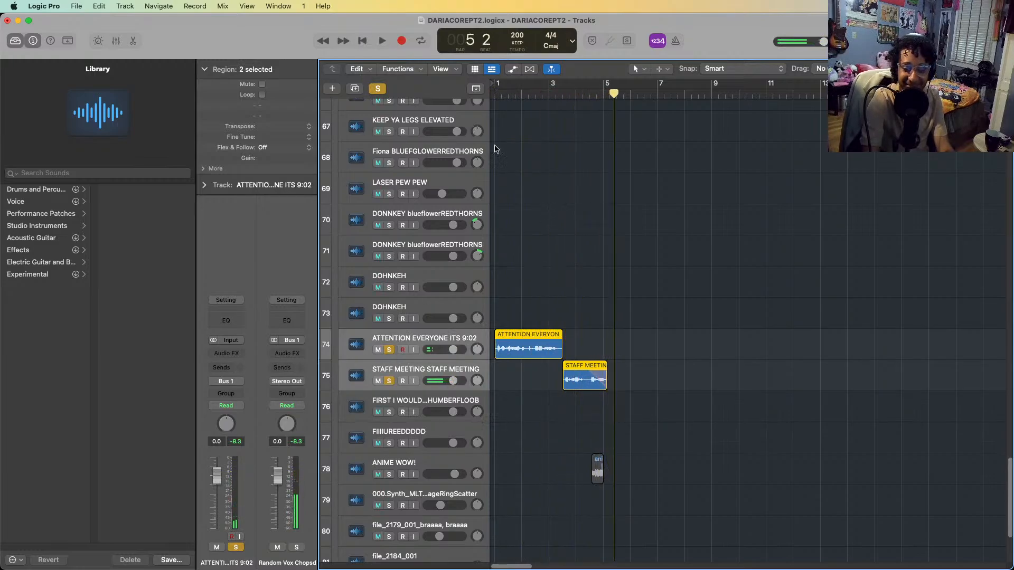
Return the playhead to bar 1, clear solo from both voice tracks and play the full intro mix up to bar 4
{"action": "key", "text": "Return"}
{"action": "key", "text": "s"}
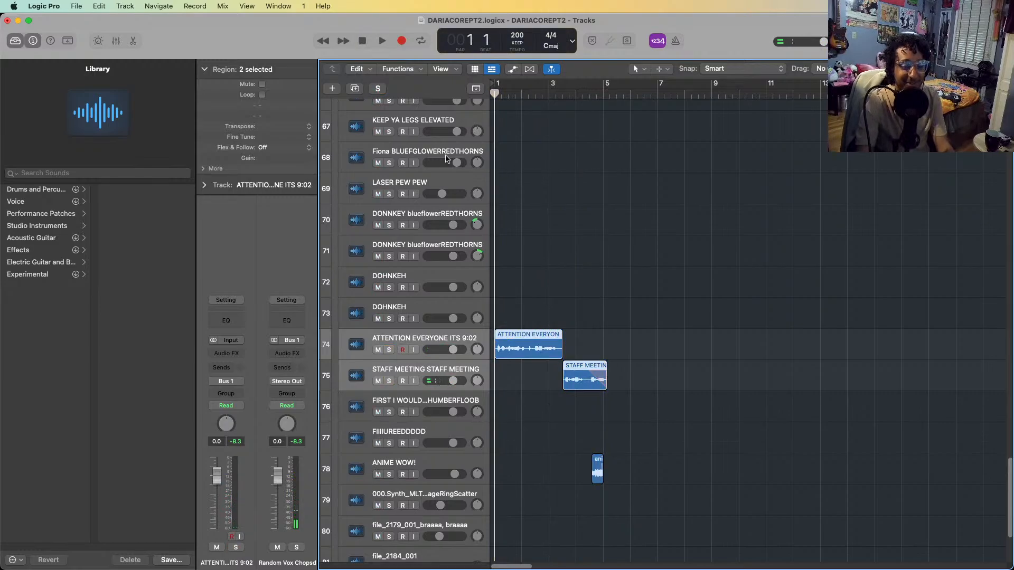
{"action": "scroll", "coordinate": [446, 159], "scroll_direction": "up", "scroll_amount": 4}
{"action": "key", "text": "space"}
{"action": "scroll", "coordinate": [539, 209], "scroll_direction": "down", "scroll_amount": 2}
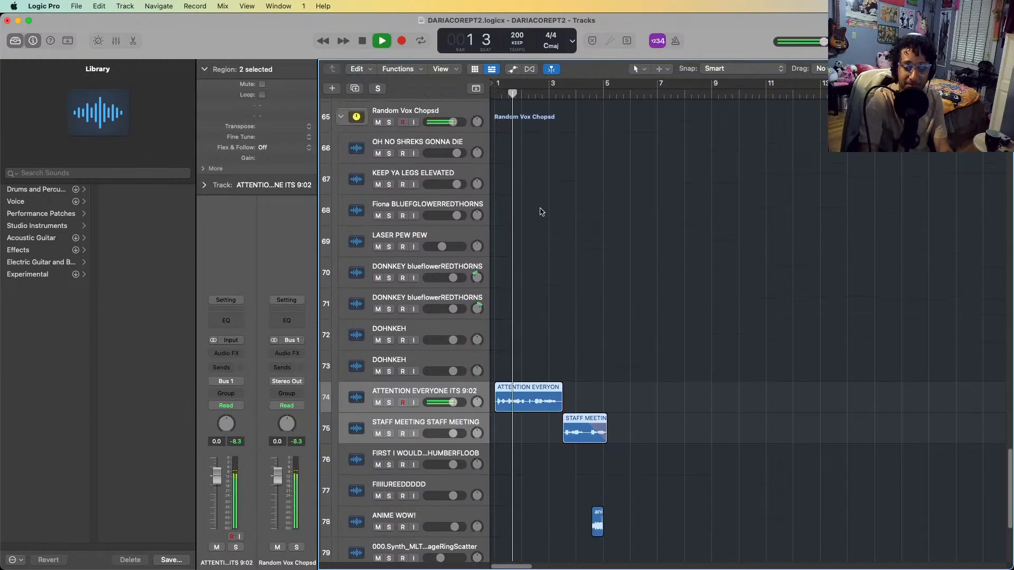
{"action": "scroll", "coordinate": [540, 212], "scroll_direction": "down", "scroll_amount": 6}
{"action": "scroll", "coordinate": [660, 459], "scroll_direction": "up", "scroll_amount": 3}
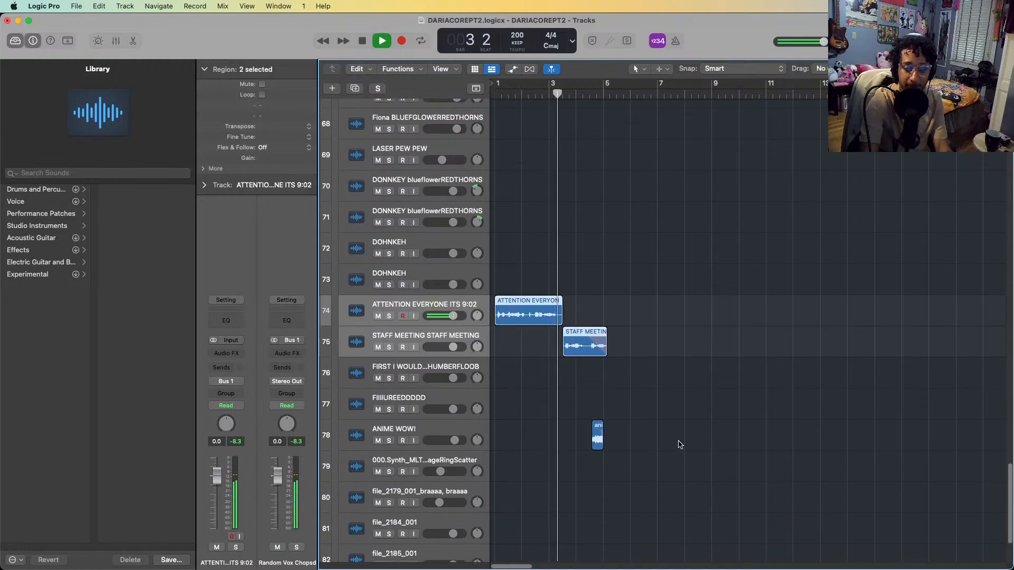
{"action": "scroll", "coordinate": [680, 445], "scroll_direction": "up", "scroll_amount": 14}
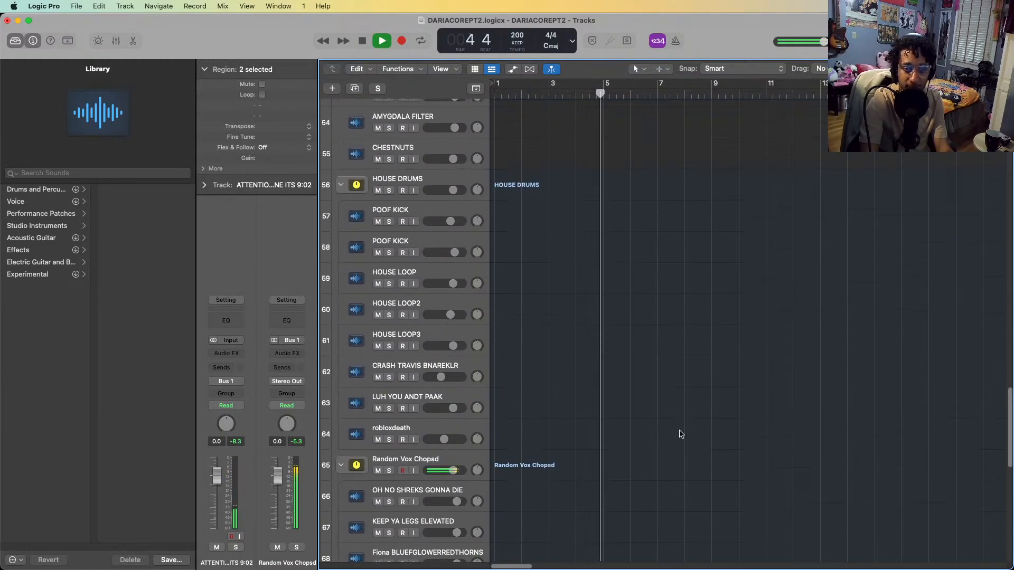
{"action": "key", "text": "space"}
Solo the SYNTH 1 (edge bass) track in the Synths stack and place the playhead at bar 5
{"action": "scroll", "coordinate": [660, 369], "scroll_direction": "up", "scroll_amount": 12}
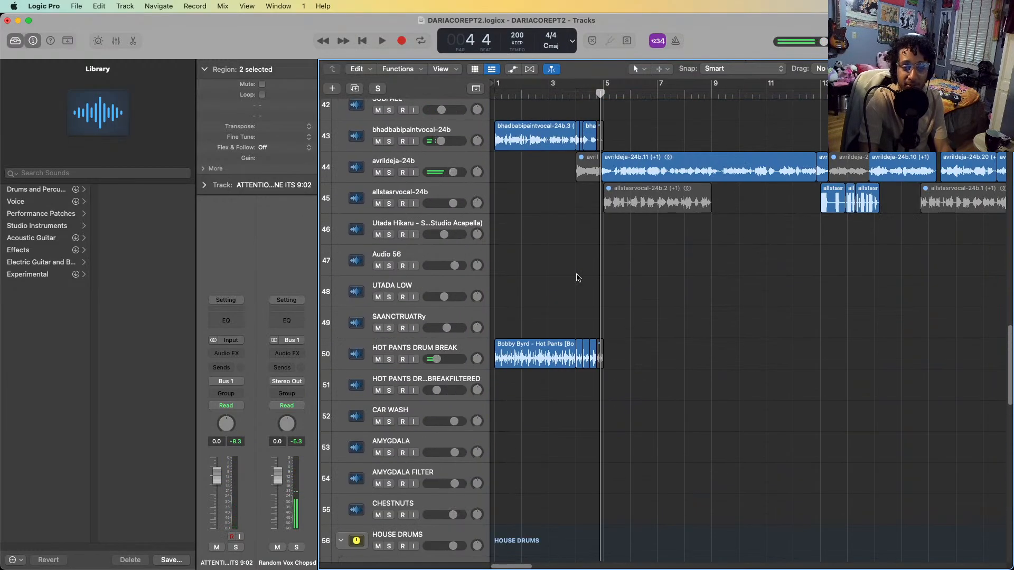
{"action": "scroll", "coordinate": [577, 277], "scroll_direction": "up", "scroll_amount": 20}
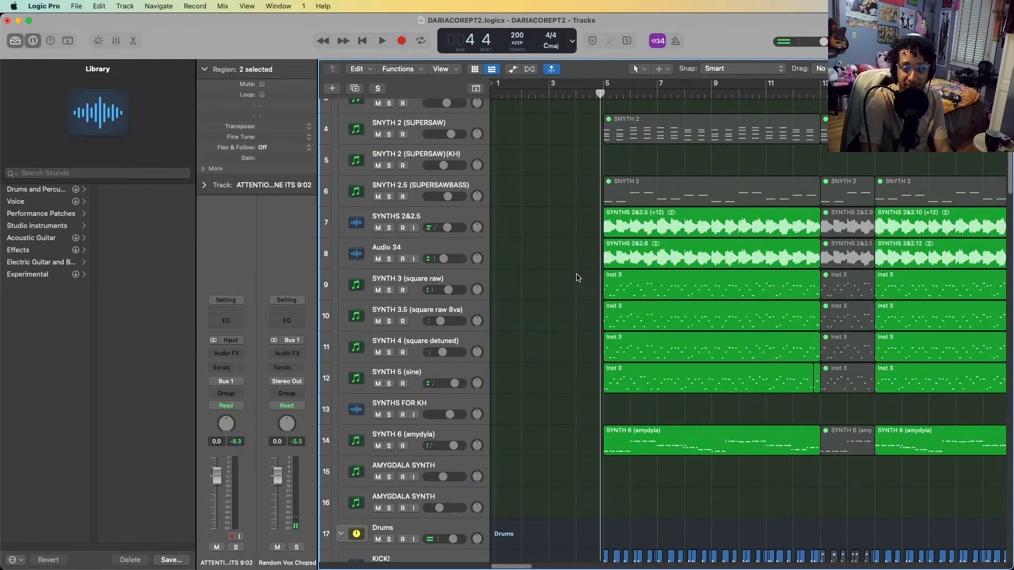
{"action": "scroll", "coordinate": [576, 279], "scroll_direction": "up", "scroll_amount": 3}
{"action": "scroll", "coordinate": [596, 240], "scroll_direction": "right", "scroll_amount": 4}
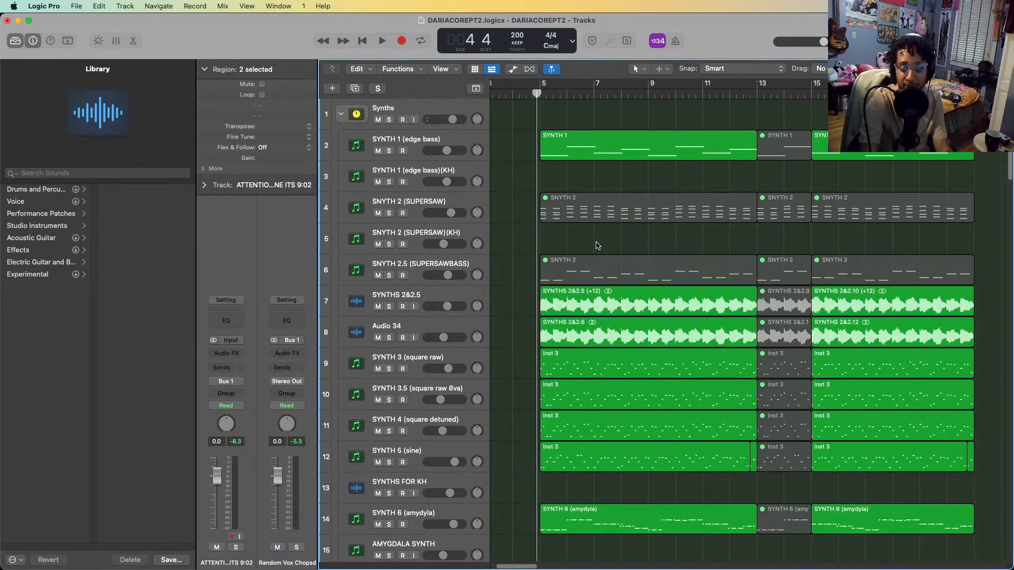
{"action": "left_click", "coordinate": [418, 143]}
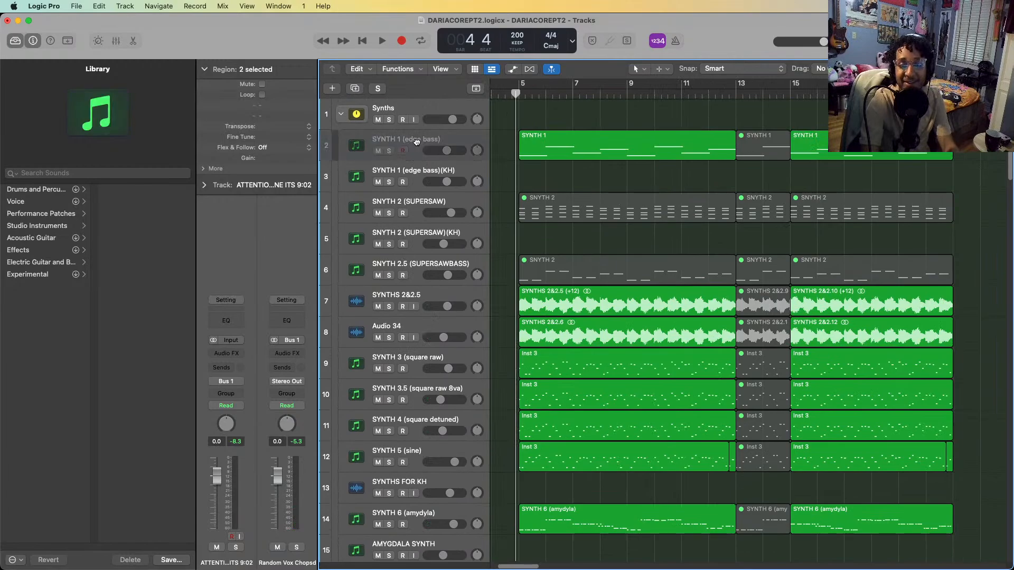
{"action": "key", "text": "s"}
{"action": "left_click", "coordinate": [521, 93]}
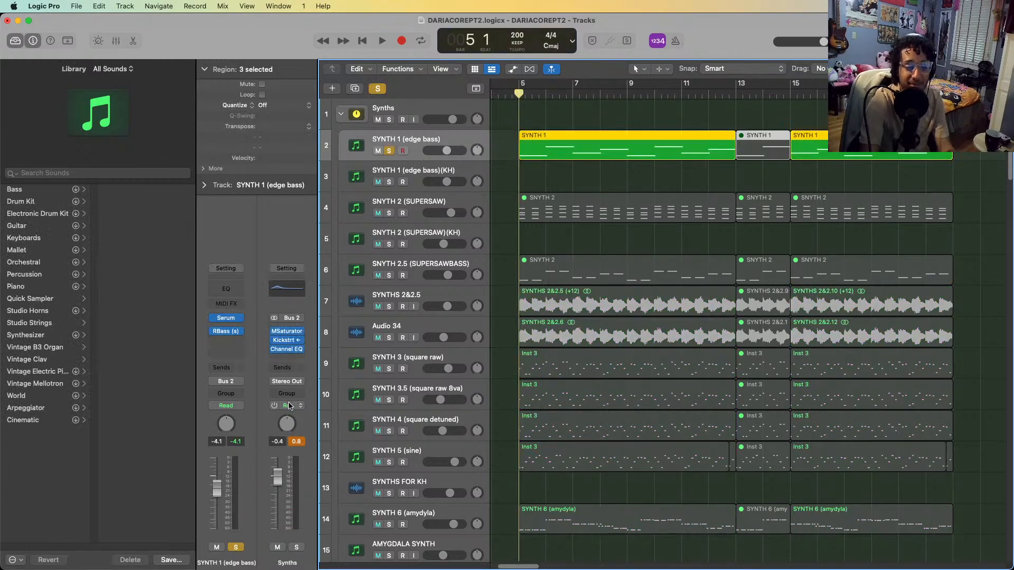
Play the soloed edge bass in two passes up to bar 10 and return the playhead to bar 5
{"action": "key", "text": "space"}
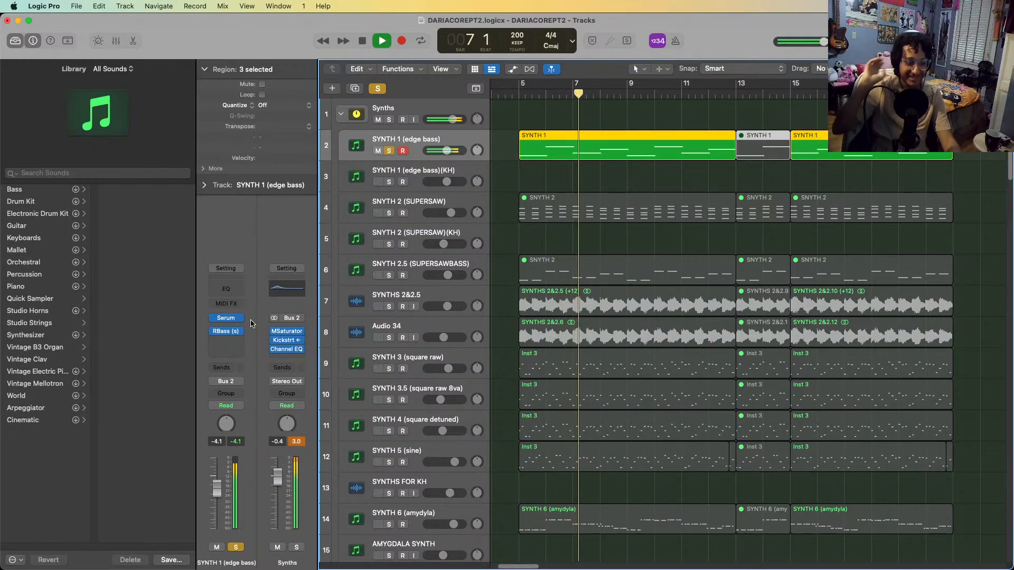
{"action": "key", "text": "space"}
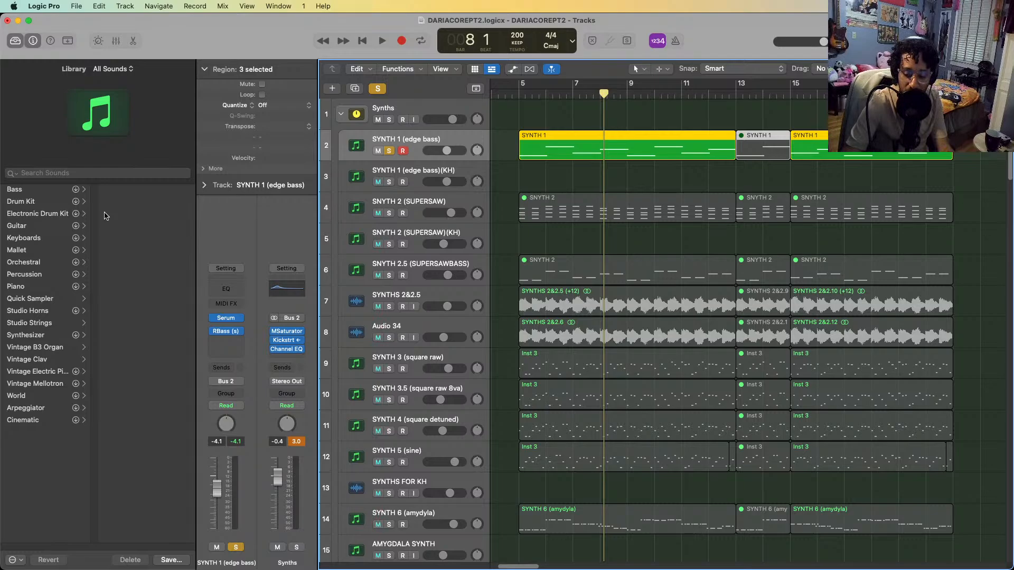
{"action": "key", "text": "space"}
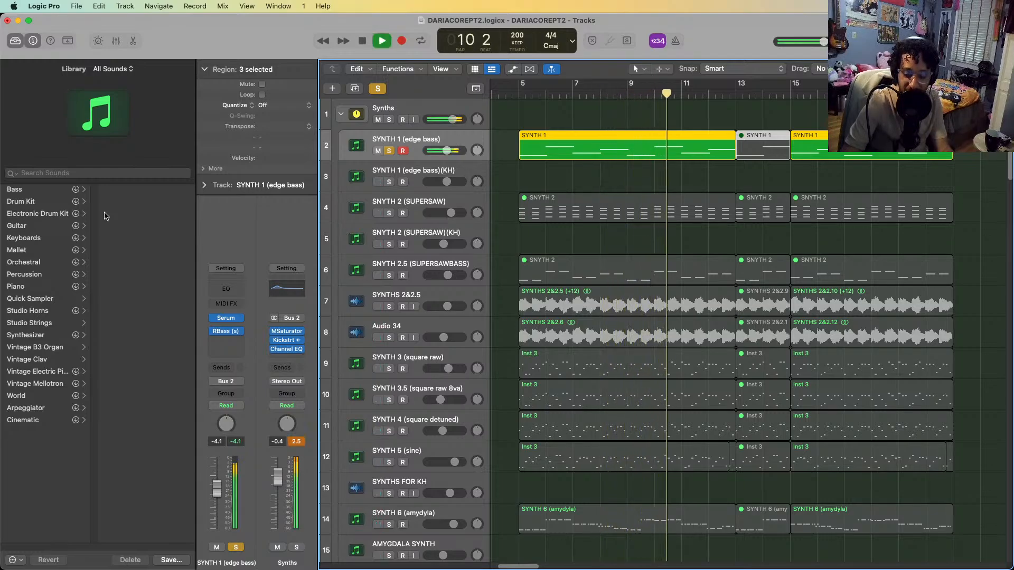
{"action": "key", "text": "space"}
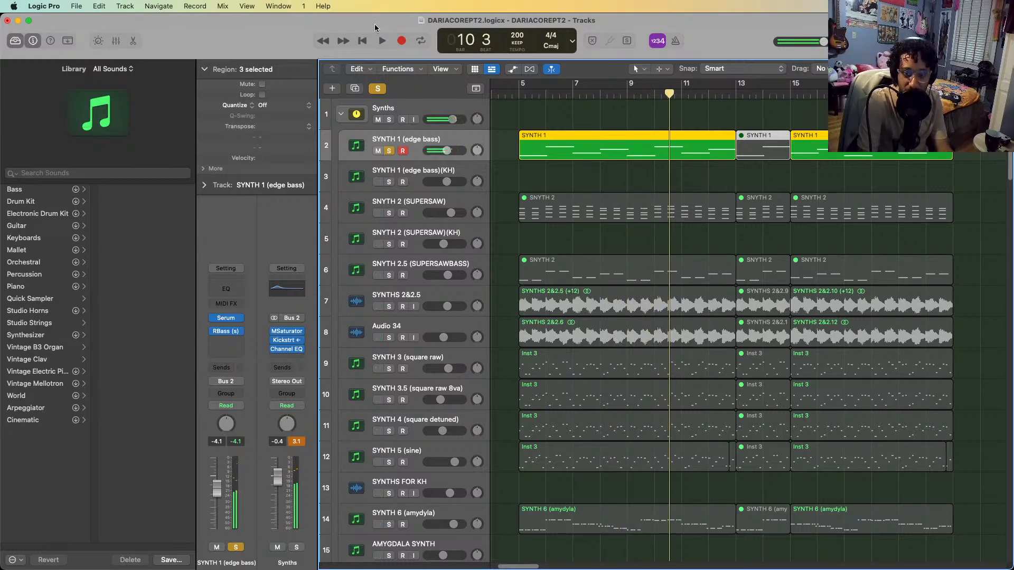
{"action": "left_click", "coordinate": [516, 94]}
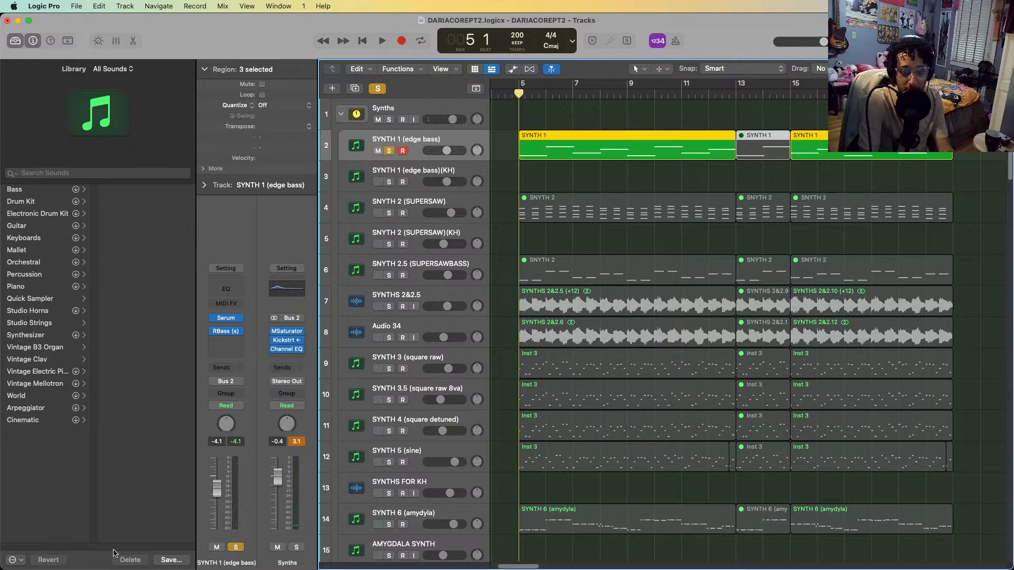
Inspect the edge bass's Serum patch and its Bass (Hard) preset list, keeping BA Angle Grinder [SN], and close the plug-in
{"action": "left_click", "coordinate": [230, 319]}
{"action": "left_click_drag", "start_coordinate": [664, 149], "coordinate": [669, 79]}
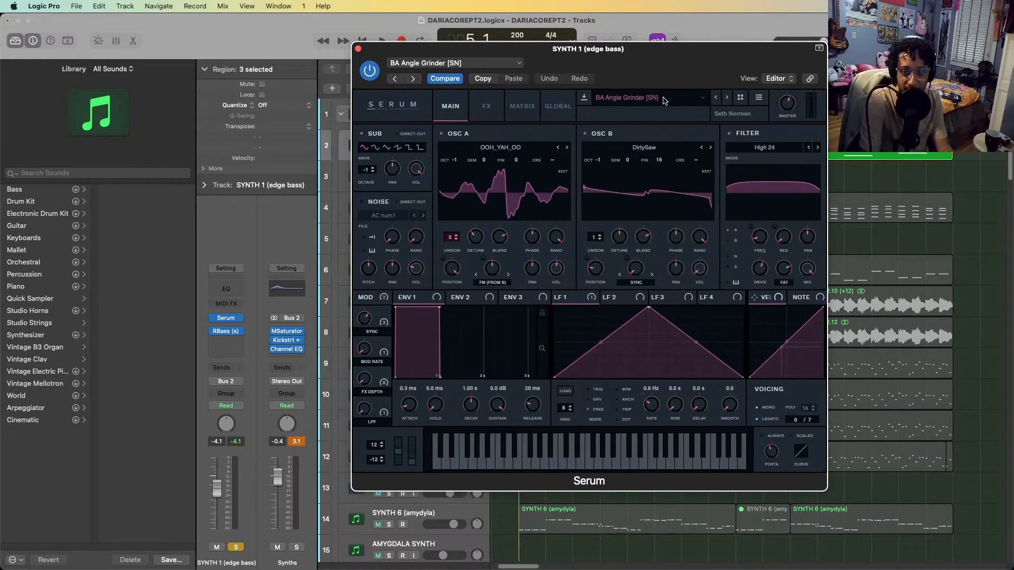
{"action": "left_click", "coordinate": [664, 99]}
{"action": "mouse_move", "coordinate": [654, 108]}
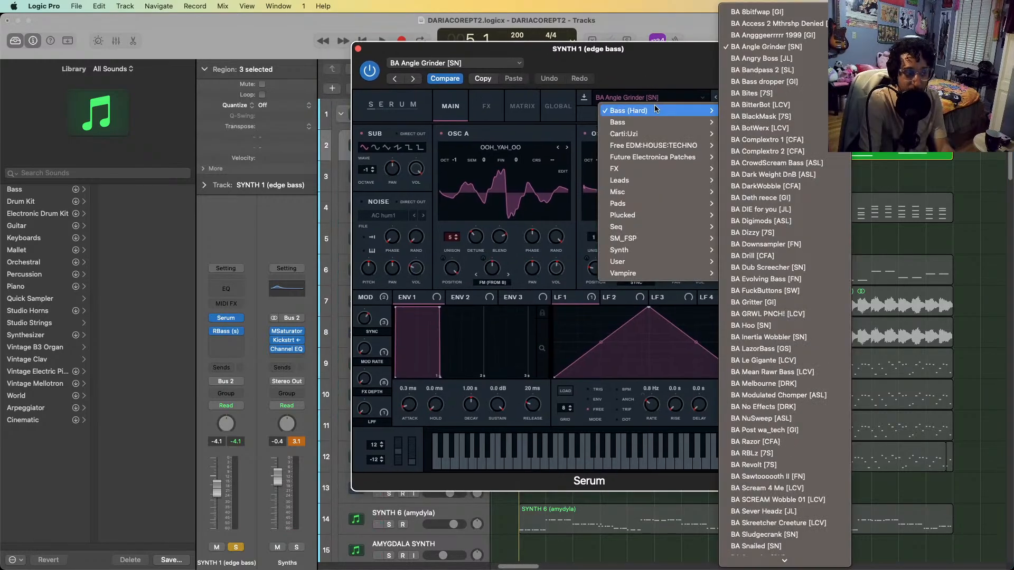
{"action": "left_click", "coordinate": [650, 62]}
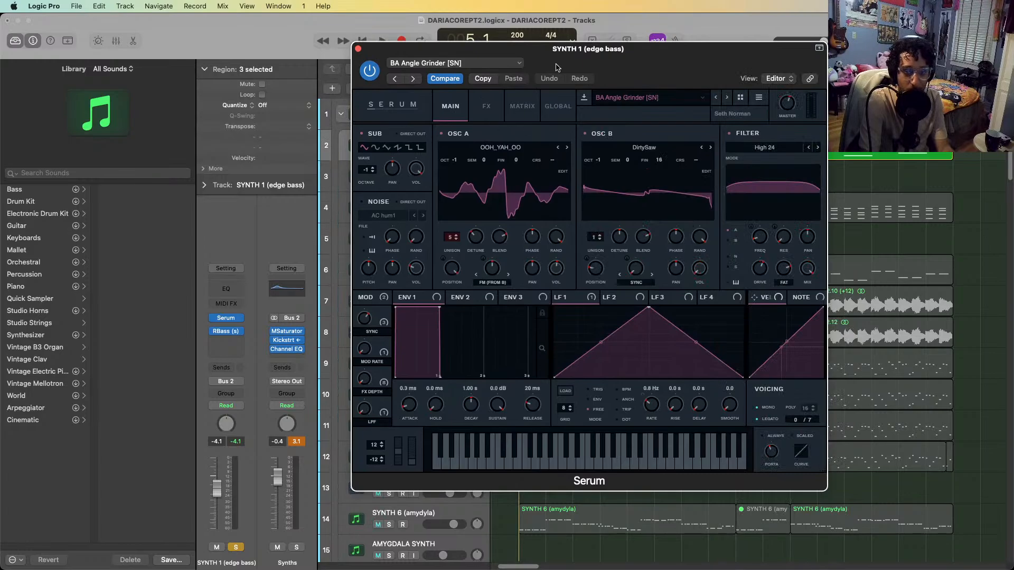
{"action": "left_click_drag", "start_coordinate": [555, 67], "coordinate": [695, 121]}
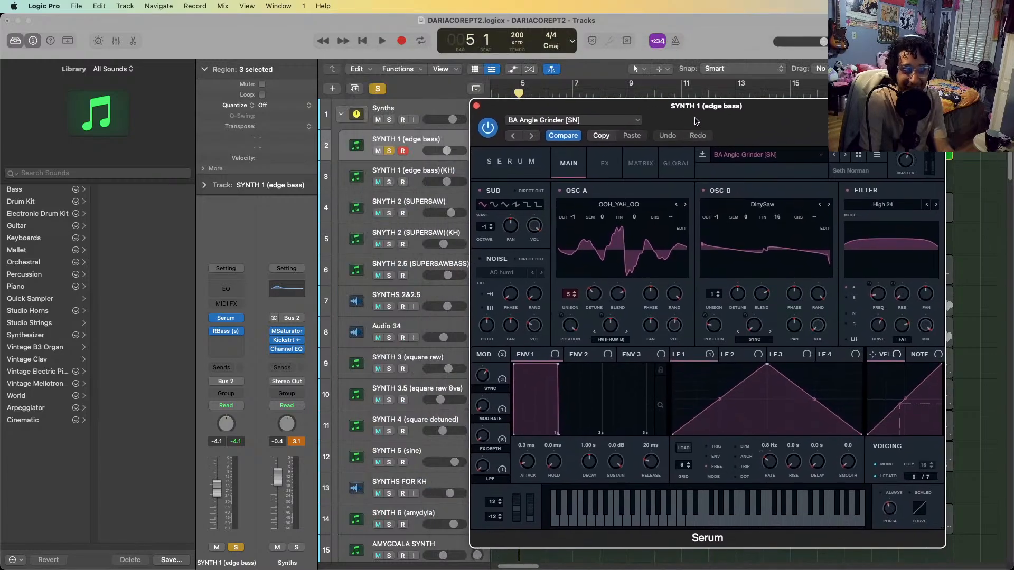
{"action": "left_click", "coordinate": [476, 106]}
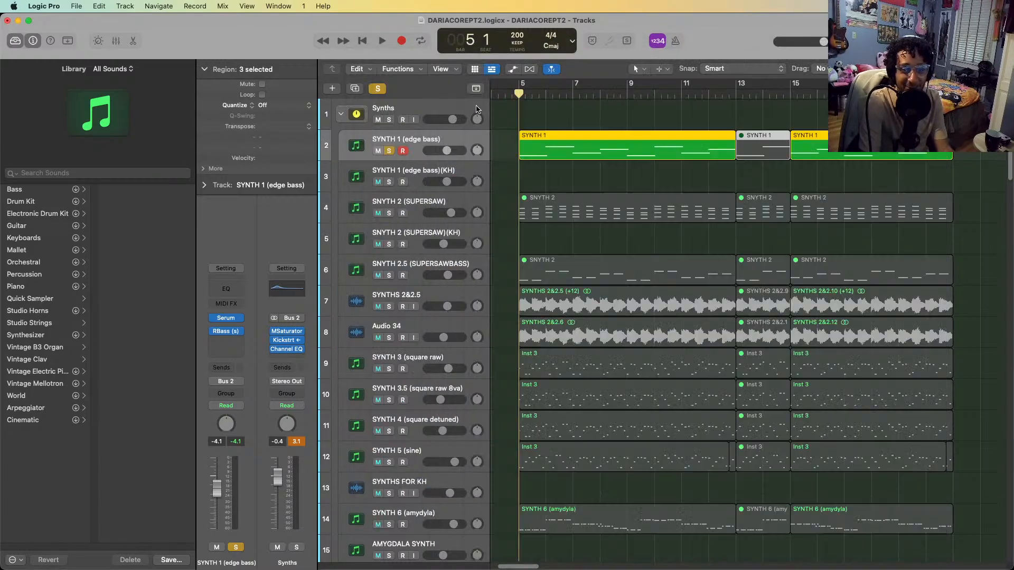
Compare the edge bass with RBass bypassed and enabled during playback, leave the effect enabled and close it
{"action": "left_click", "coordinate": [236, 329]}
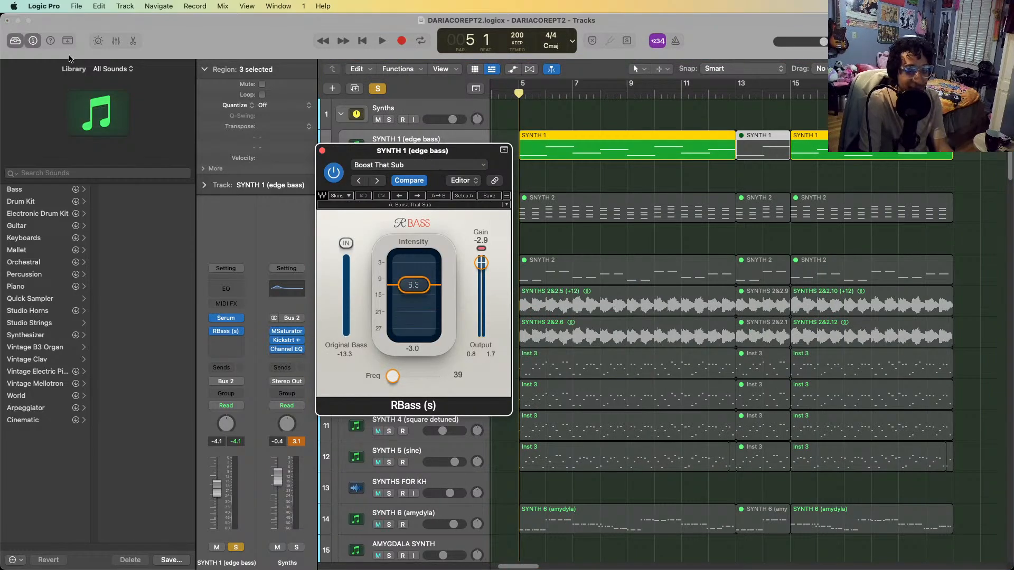
{"action": "left_click", "coordinate": [336, 177]}
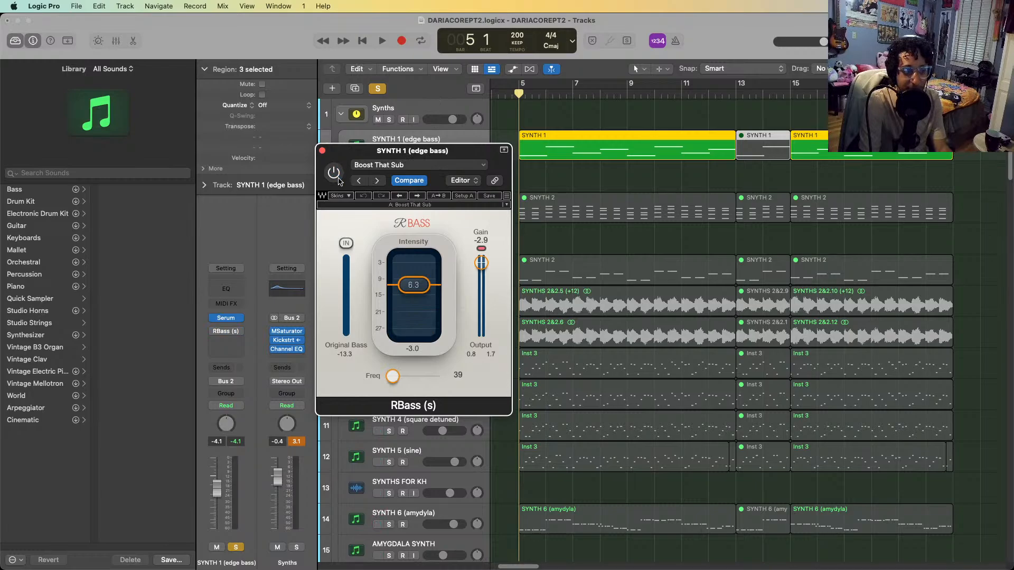
{"action": "left_click", "coordinate": [339, 179]}
{"action": "key", "text": "space"}
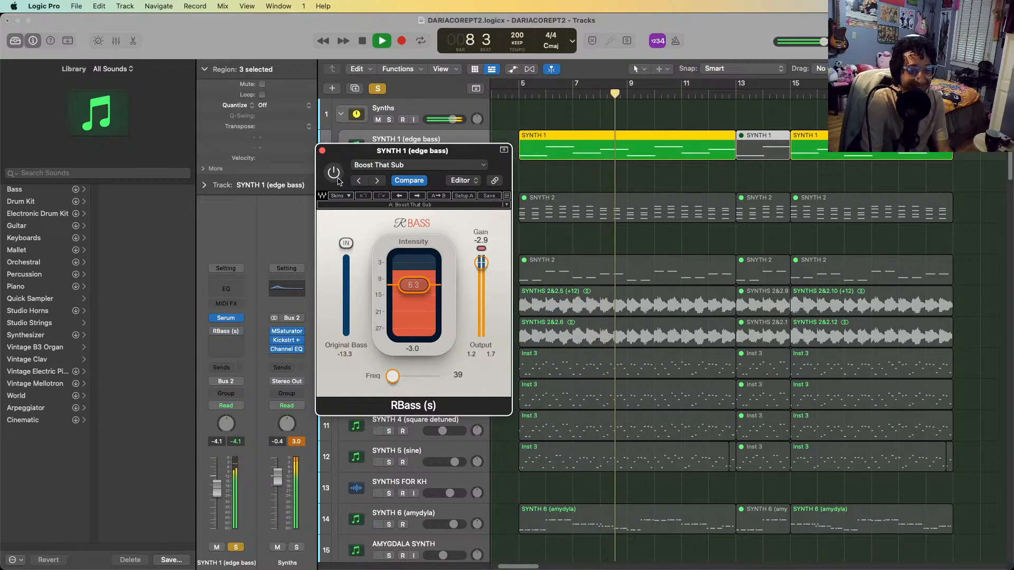
{"action": "left_click", "coordinate": [339, 181]}
{"action": "left_click", "coordinate": [338, 179]}
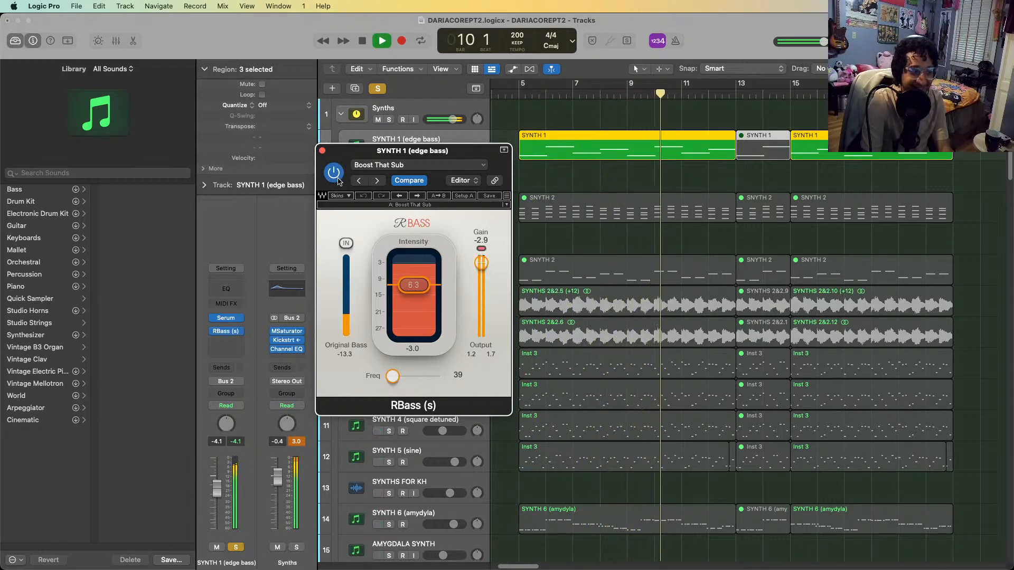
{"action": "key", "text": "space"}
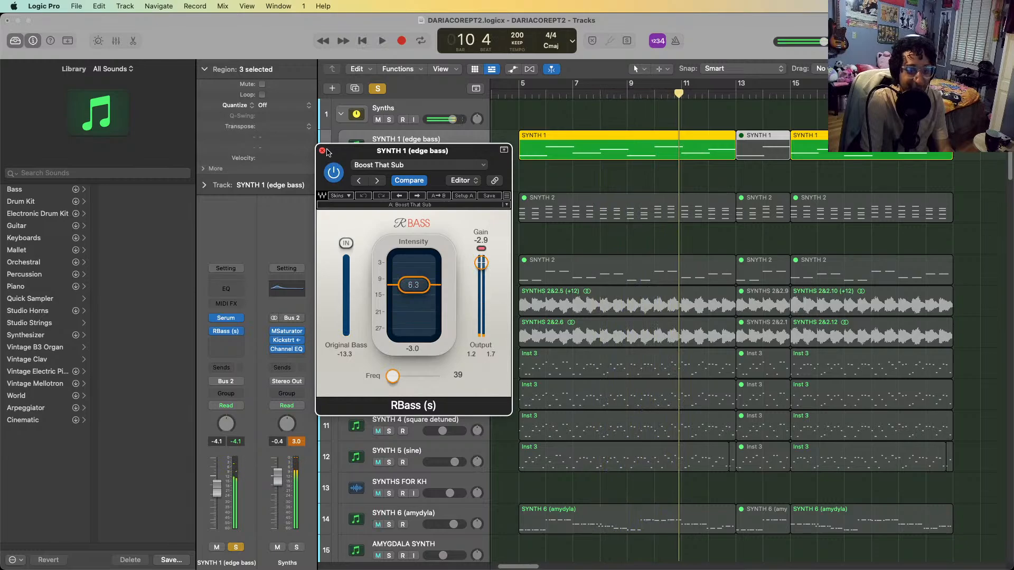
{"action": "left_click", "coordinate": [322, 151]}
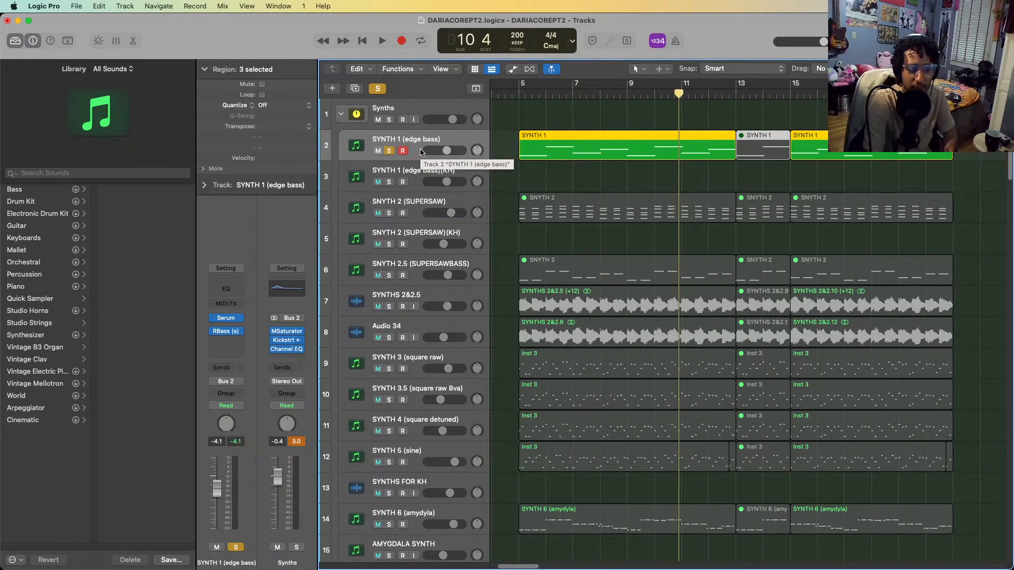
Clear solo from SYNTH 1 (edge bass) and select the tracks from SNYTH 2 (SUPERSAW) through SNYTH 2.5 (SUPERSAWBASS)
{"action": "scroll", "coordinate": [697, 280], "scroll_direction": "down", "scroll_amount": 2}
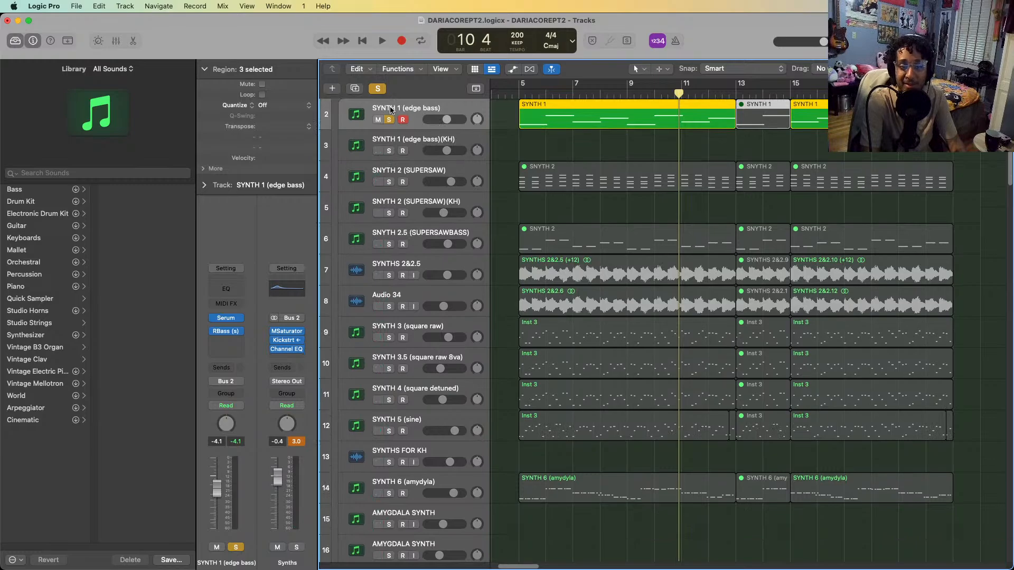
{"action": "left_click", "coordinate": [389, 120]}
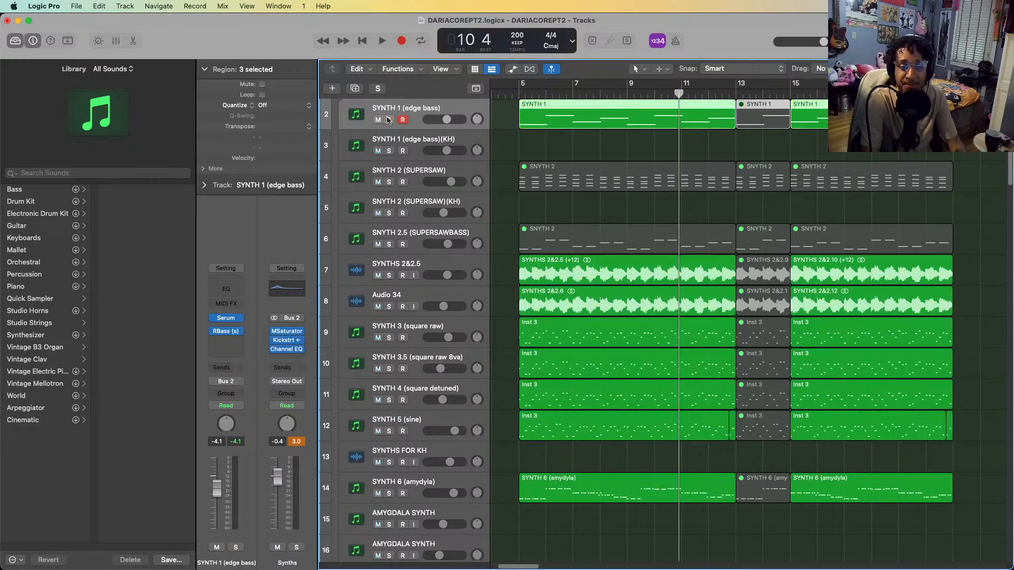
{"action": "left_click", "coordinate": [392, 268]}
{"action": "left_click", "coordinate": [420, 177]}
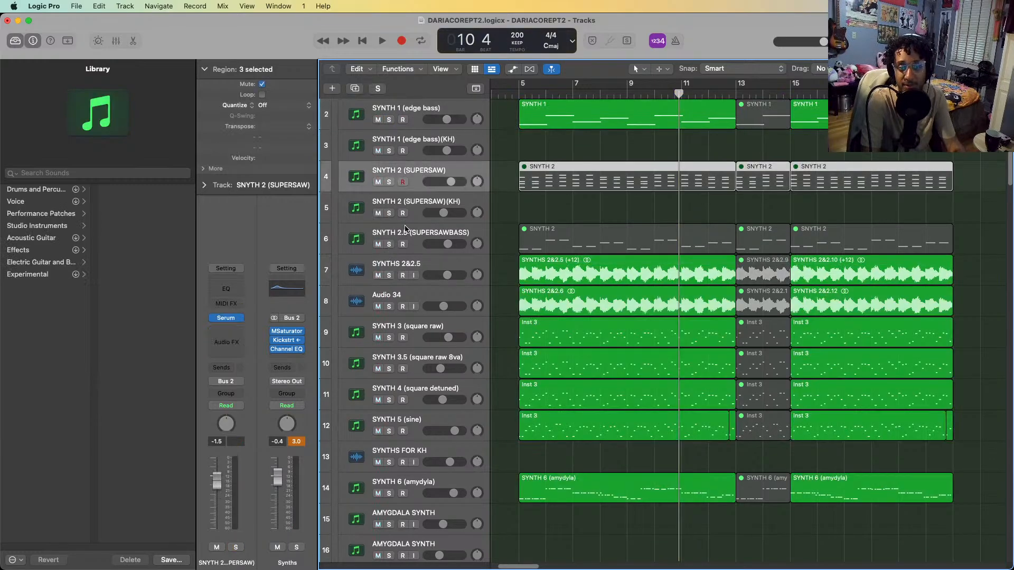
{"action": "left_click", "coordinate": [406, 231], "text": "shift"}
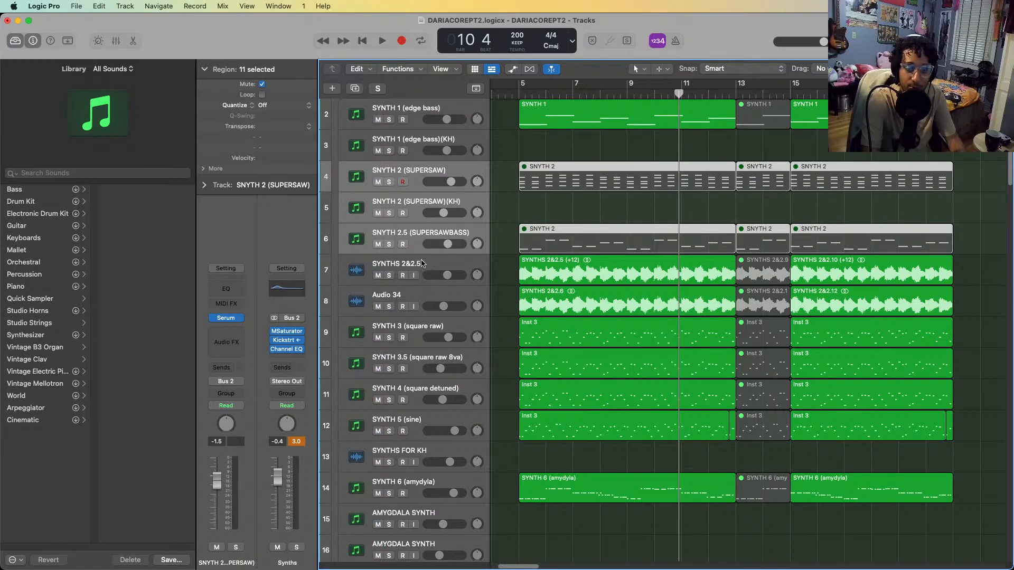
Solo the SYNTHS 2&2.5 track and play it from bar 5 with Pro-C 2, Bitcrusher and Glitch2 bypassed
{"action": "left_click", "coordinate": [421, 263]}
{"action": "key", "text": "ctrl+s"}
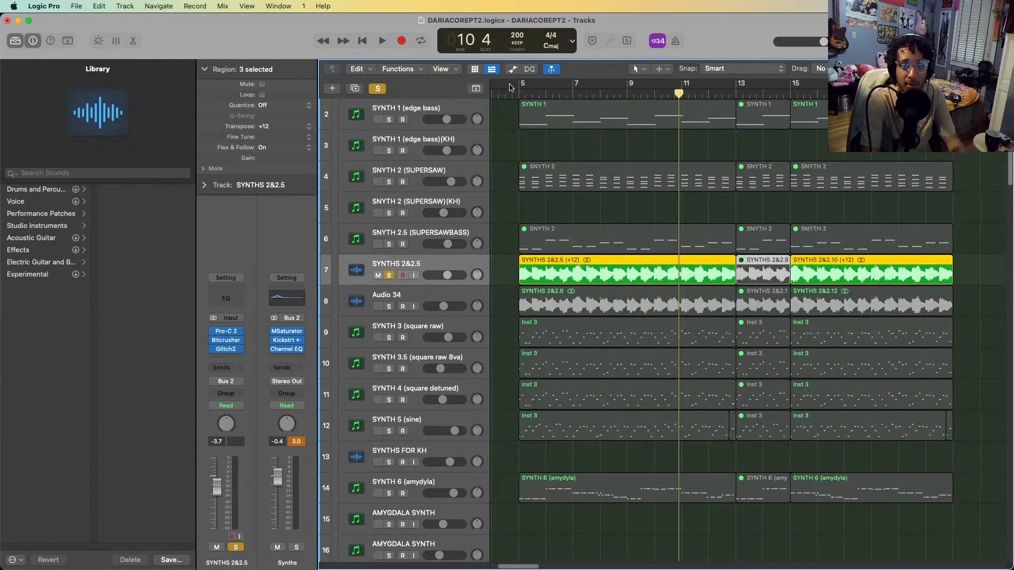
{"action": "left_click", "coordinate": [511, 93]}
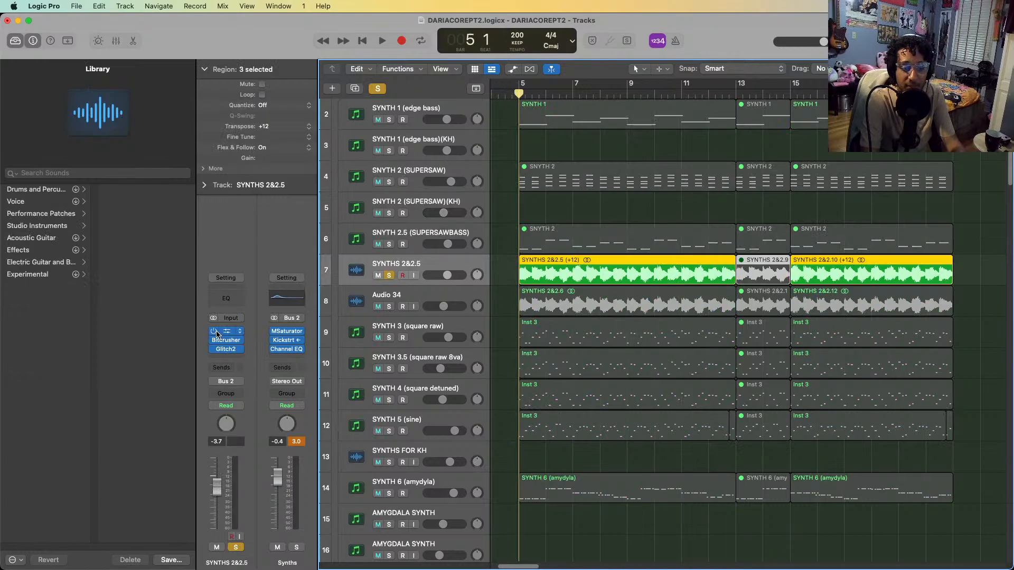
{"action": "key", "text": "space"}
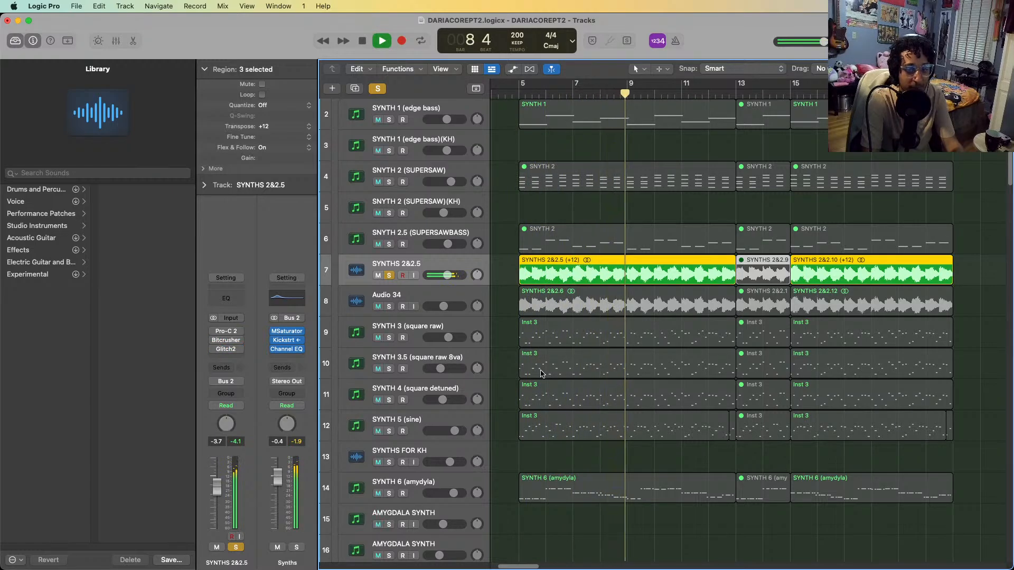
Re-enable Pro-C 2, Bitcrusher and Glitch2 in turn on SYNTHS 2&2.5, playing the track between changes, and return the playhead to bar 5
{"action": "key", "text": "space"}
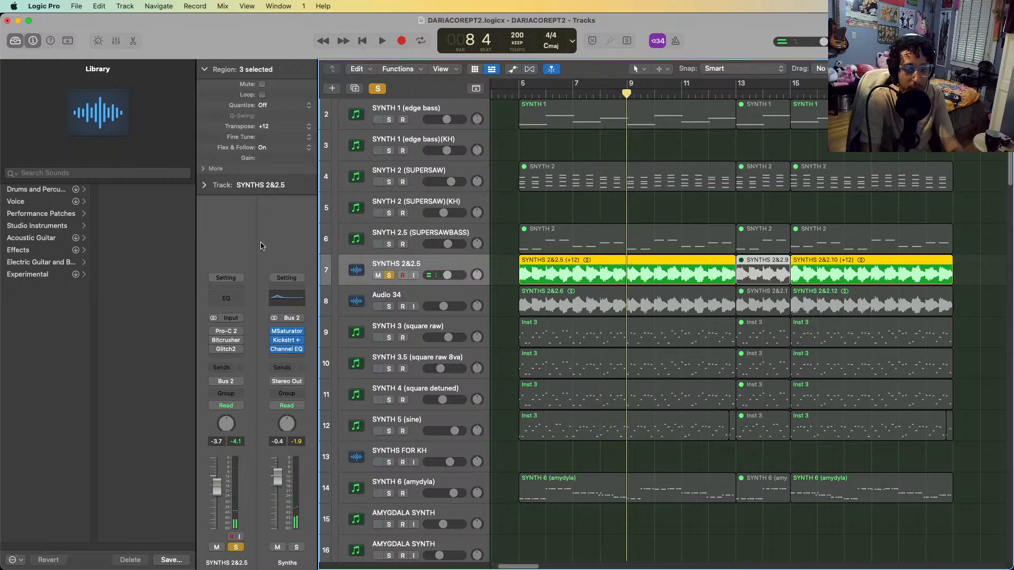
{"action": "left_click", "coordinate": [213, 332]}
{"action": "key", "text": "space"}
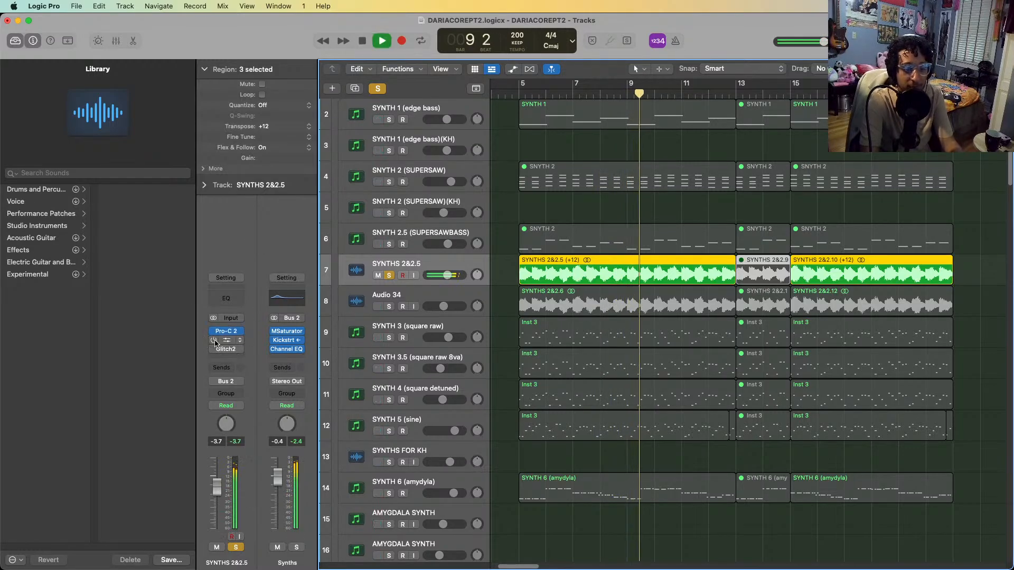
{"action": "key", "text": "space"}
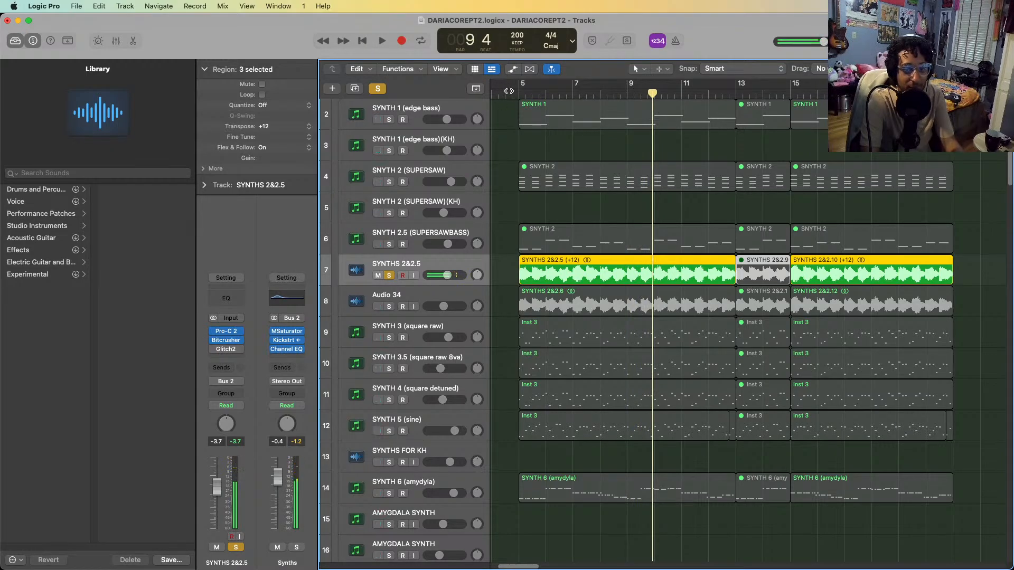
{"action": "left_click", "coordinate": [510, 92]}
{"action": "key", "text": "space"}
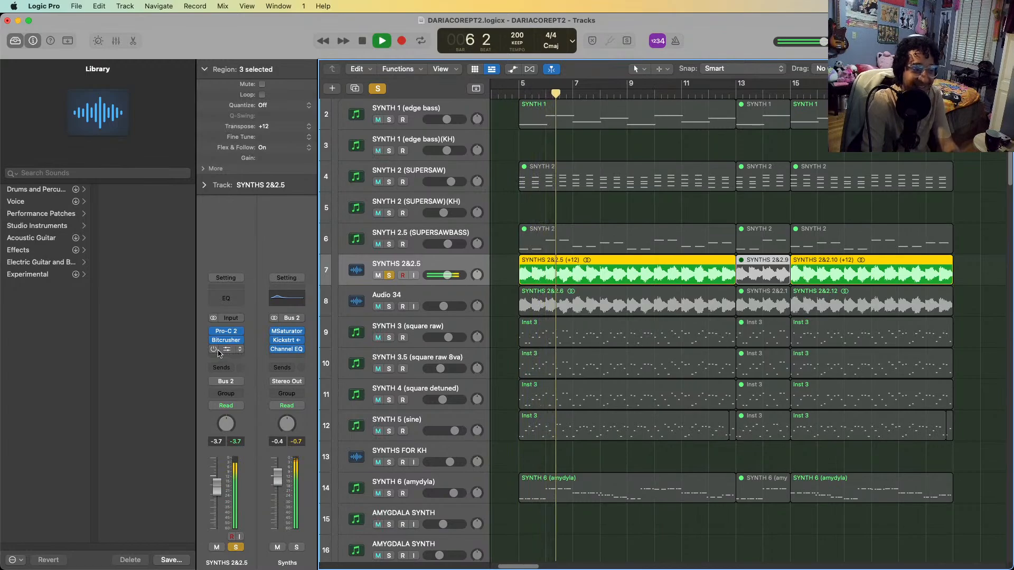
{"action": "key", "text": "space"}
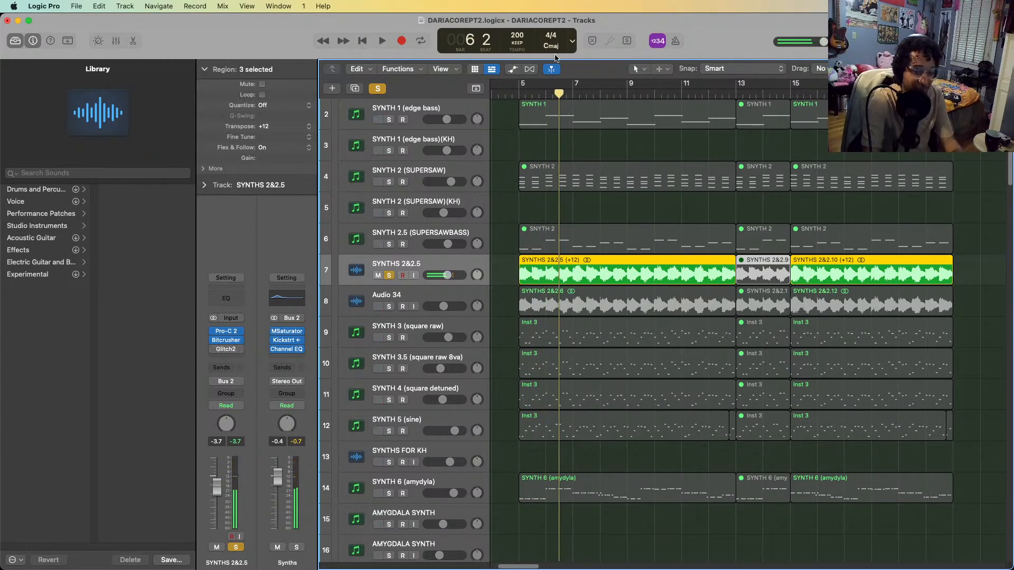
{"action": "left_click", "coordinate": [519, 94]}
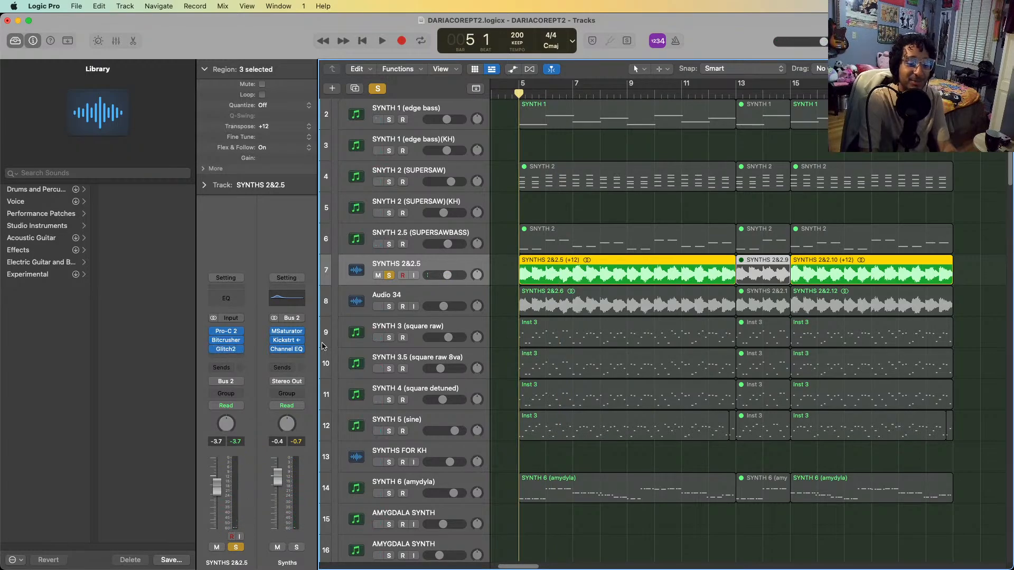
Show the SYNTHS 2&2.5 plug-in windows, inspect Glitch2 and its preset options, keeping Homeless Eager Synthesis, and close Glitch2
{"action": "key", "text": "v"}
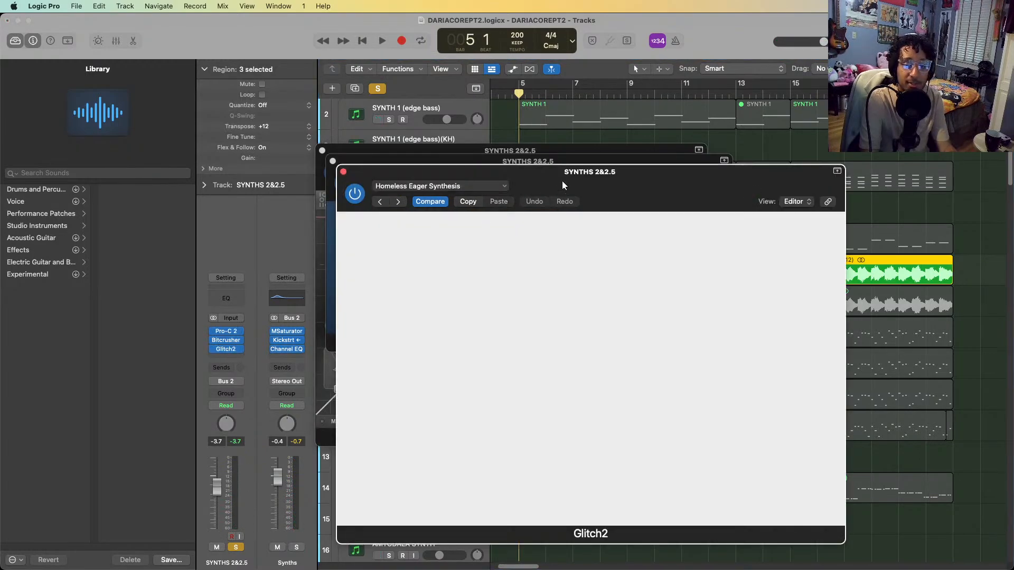
{"action": "left_click_drag", "start_coordinate": [562, 180], "coordinate": [544, 121]}
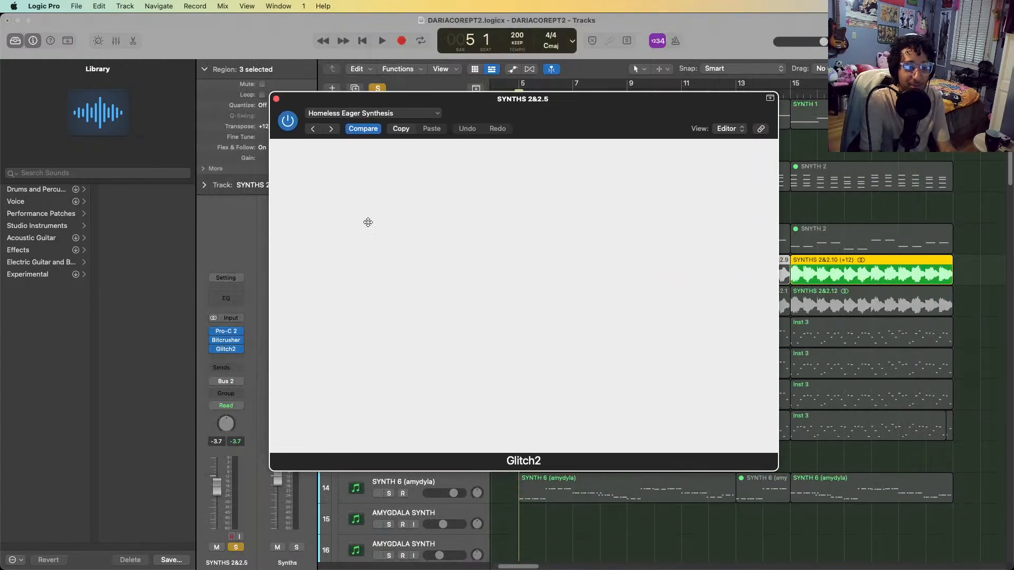
{"action": "left_click_drag", "start_coordinate": [651, 99], "coordinate": [755, 186]}
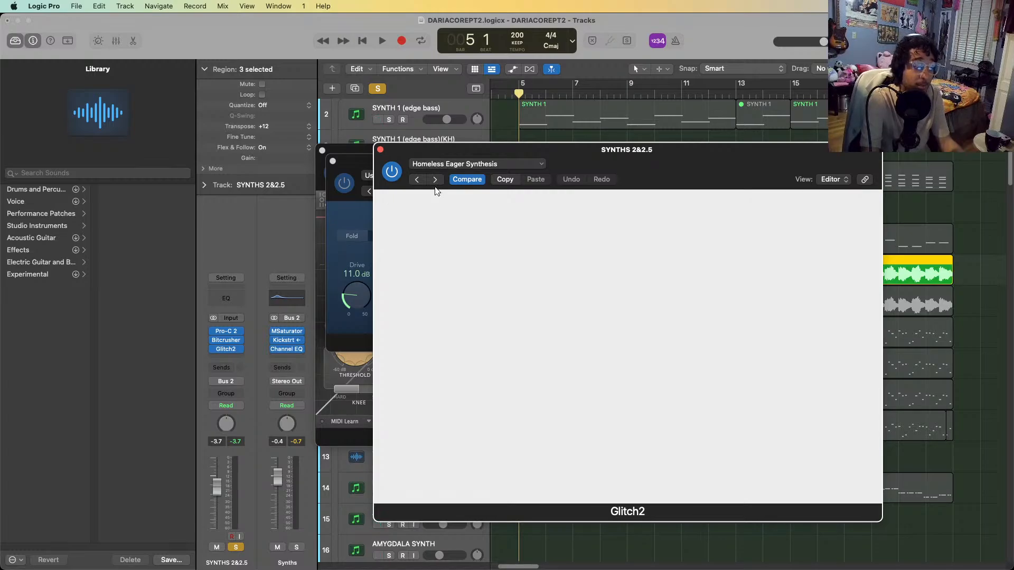
{"action": "left_click_drag", "start_coordinate": [381, 156], "coordinate": [364, 141]}
{"action": "left_click", "coordinate": [493, 152]}
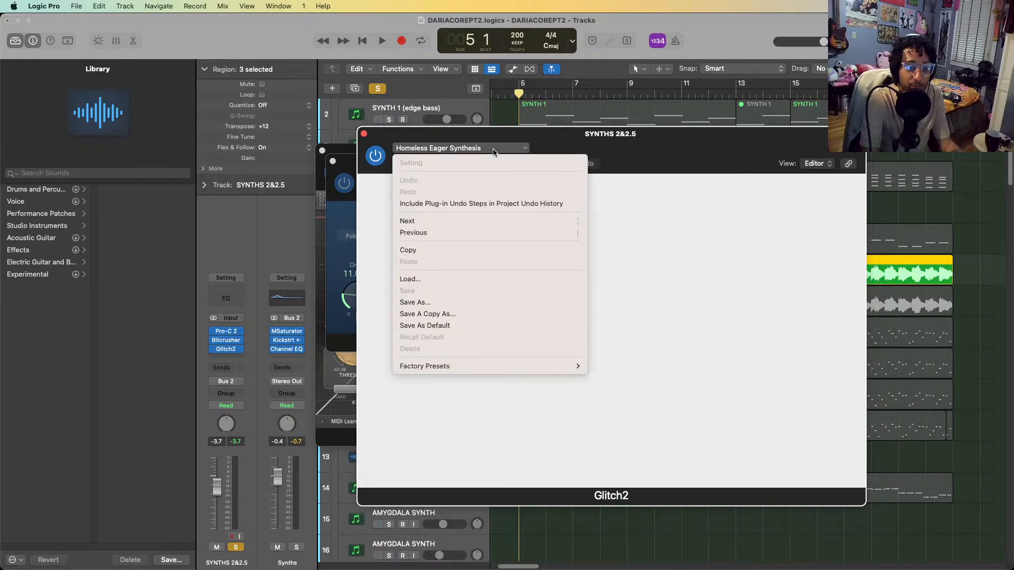
{"action": "left_click", "coordinate": [402, 148]}
{"action": "left_click", "coordinate": [364, 134]}
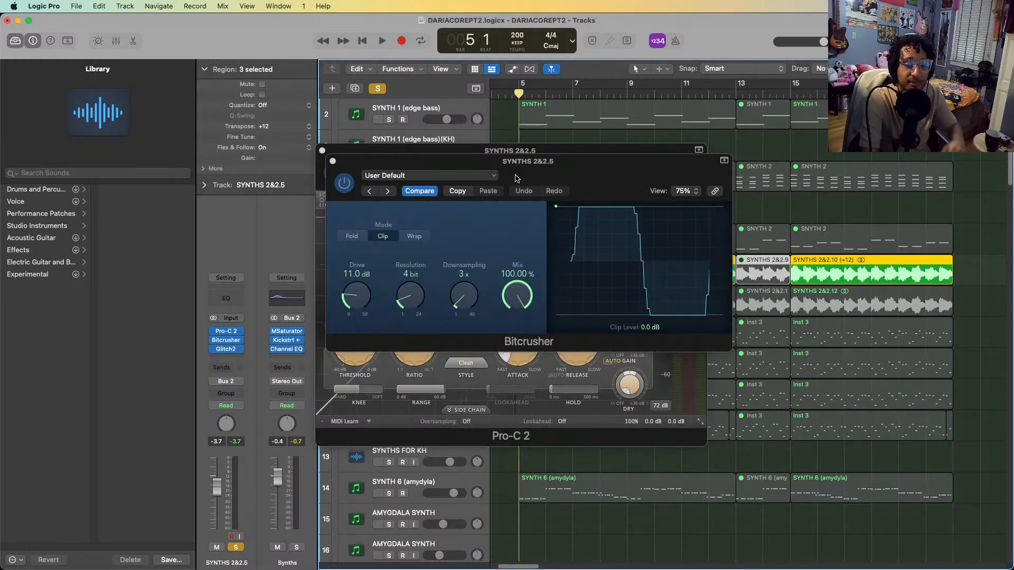
Inspect the Bitcrusher and Pro-C 2 settings on SYNTHS 2&2.5 and close both plug-ins
{"action": "left_click_drag", "start_coordinate": [571, 162], "coordinate": [632, 200]}
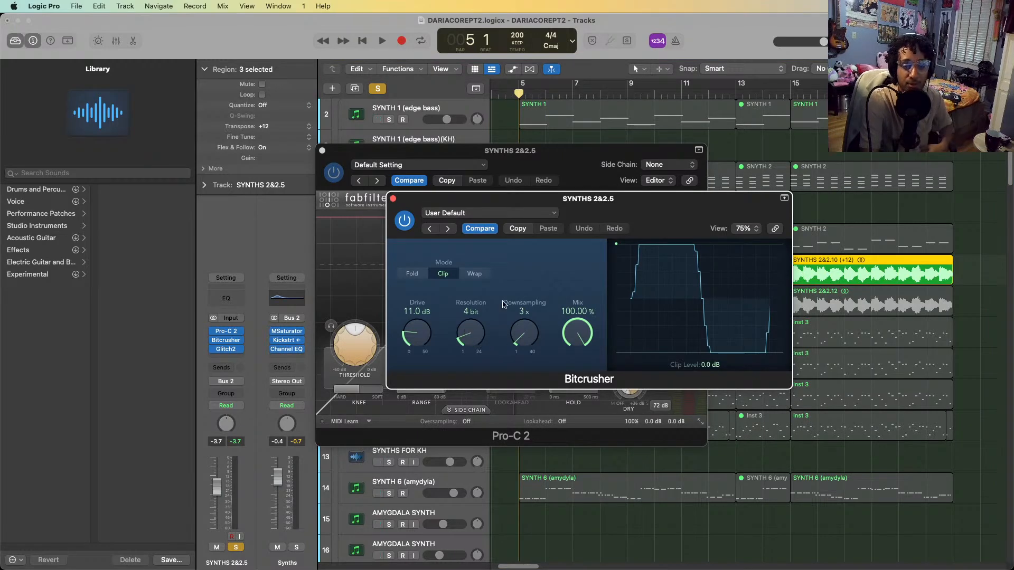
{"action": "left_click", "coordinate": [393, 199]}
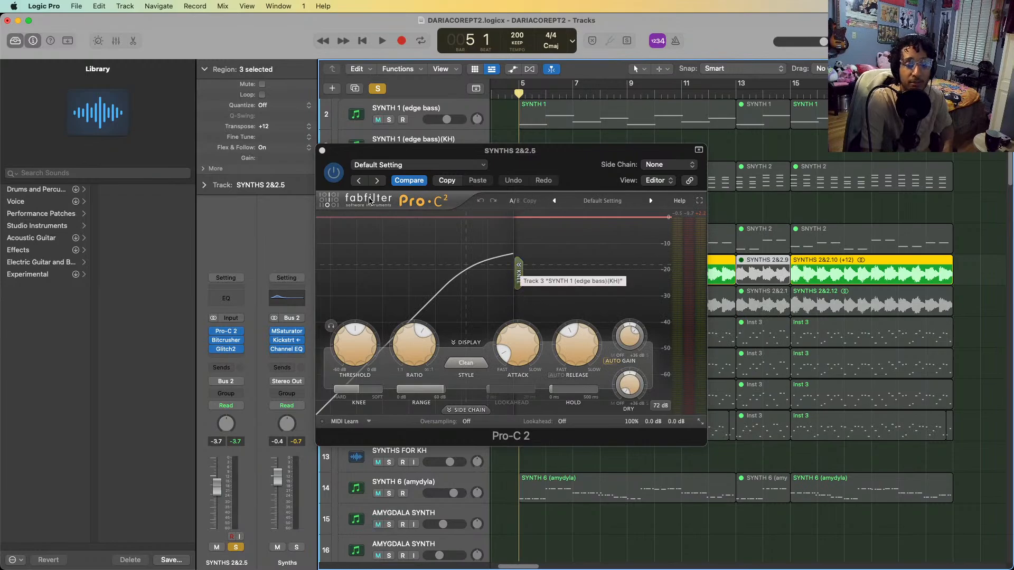
{"action": "left_click", "coordinate": [322, 151]}
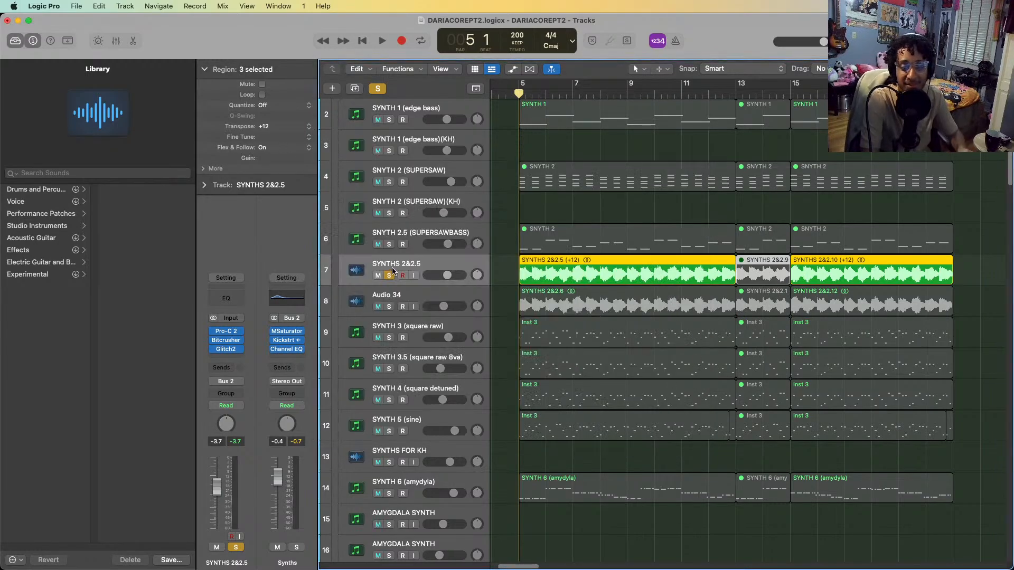
Select the tracks from SNYTH 2.5 (SUPERSAWBASS) up to SNYTH 2 (SUPERSAW), and return the selection to SYNTHS 2&2.5
{"action": "left_click", "coordinate": [429, 247]}
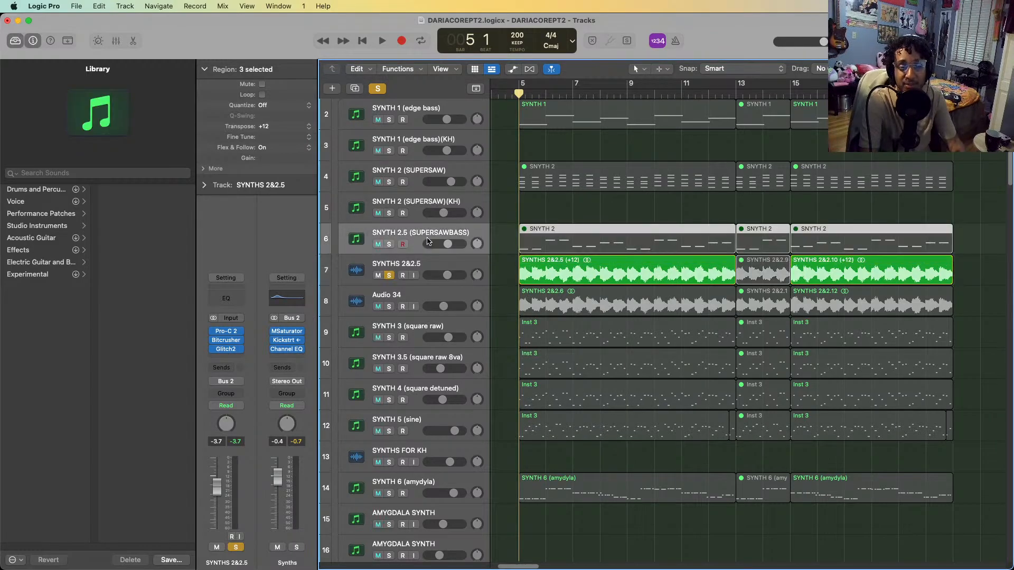
{"action": "left_click", "coordinate": [427, 183], "text": "shift"}
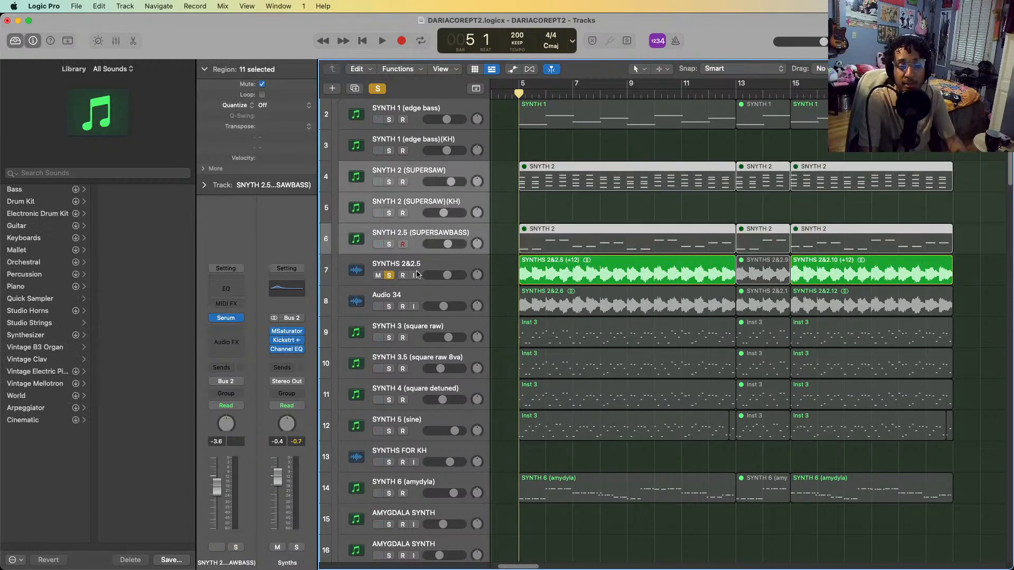
{"action": "left_click", "coordinate": [417, 274]}
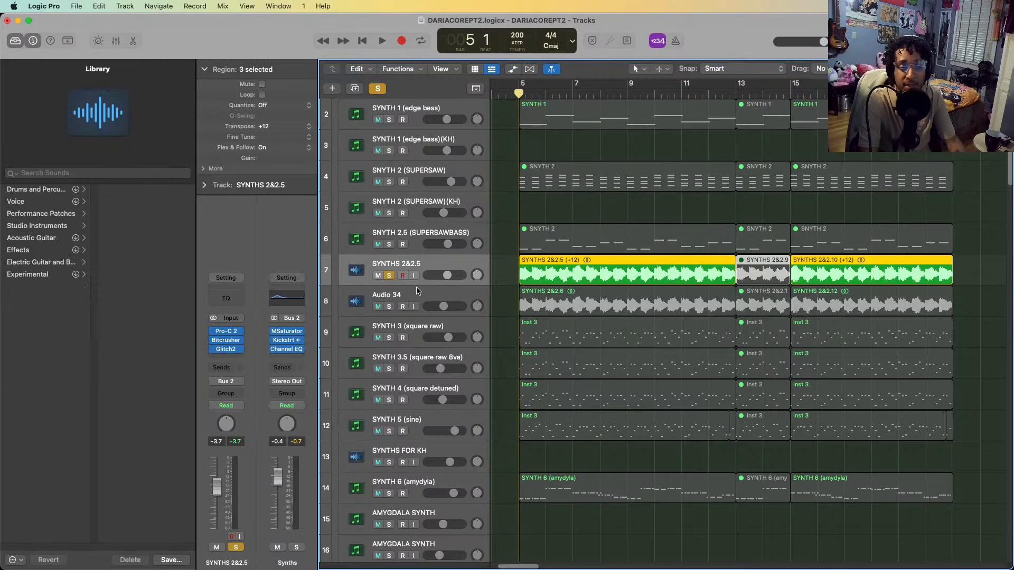
Solo Audio 34 in place of SYNTHS 2&2.5 and play it from bar 5, comparing the two tracks' plug-in chains
{"action": "left_click", "coordinate": [417, 291]}
{"action": "key", "text": "s"}
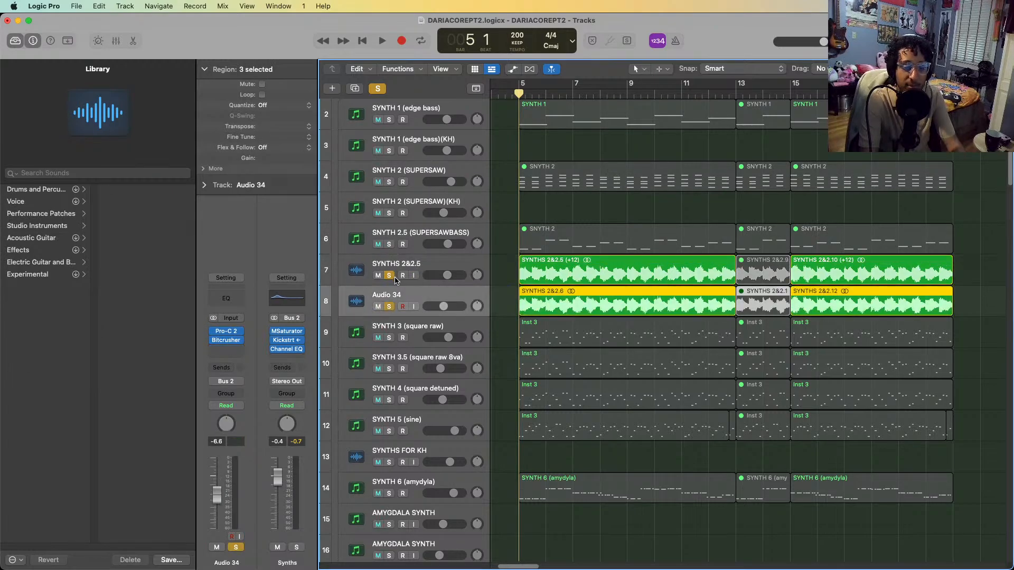
{"action": "left_click", "coordinate": [390, 275]}
{"action": "key", "text": "space"}
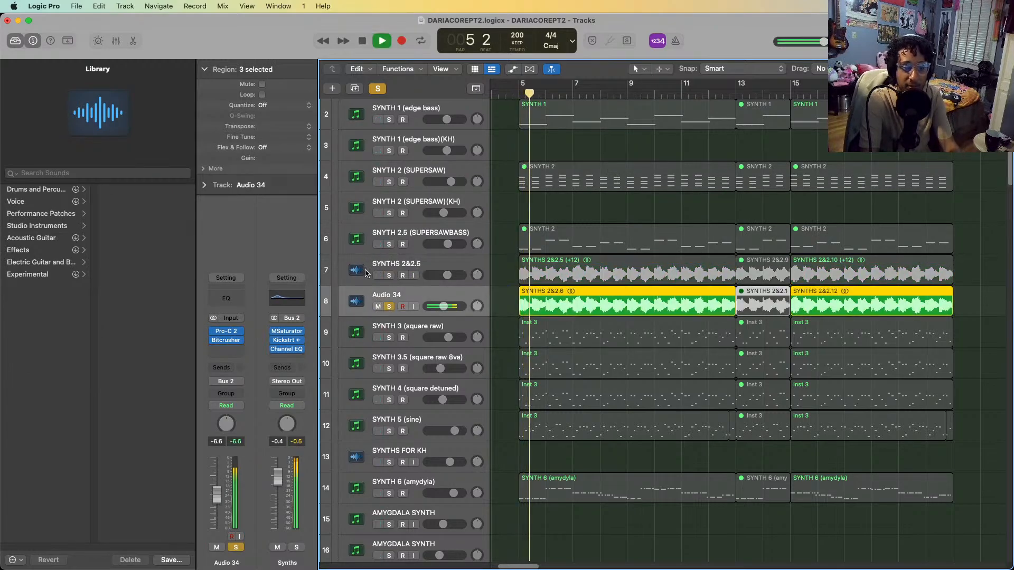
{"action": "left_click", "coordinate": [388, 259]}
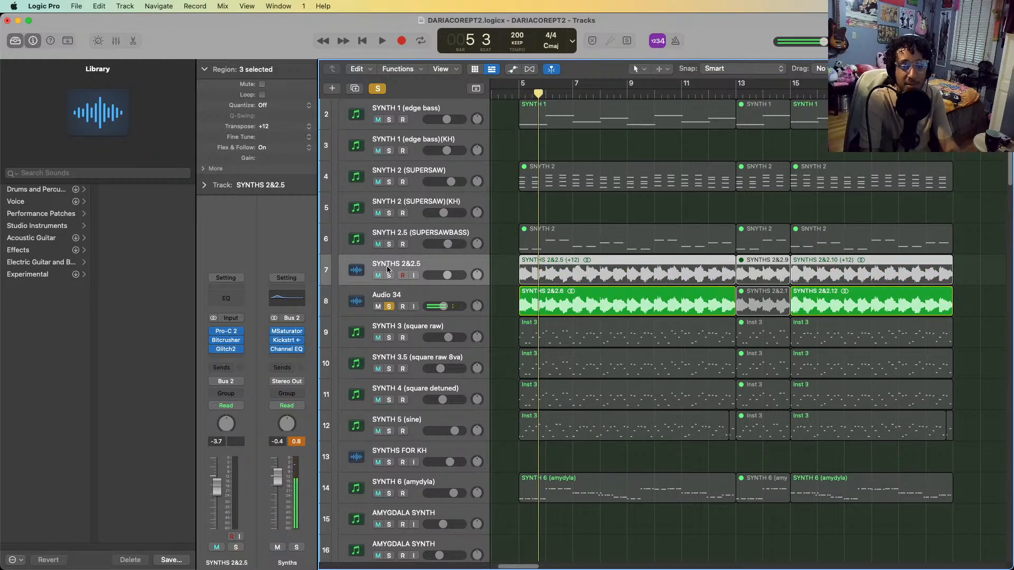
{"action": "left_click", "coordinate": [396, 295]}
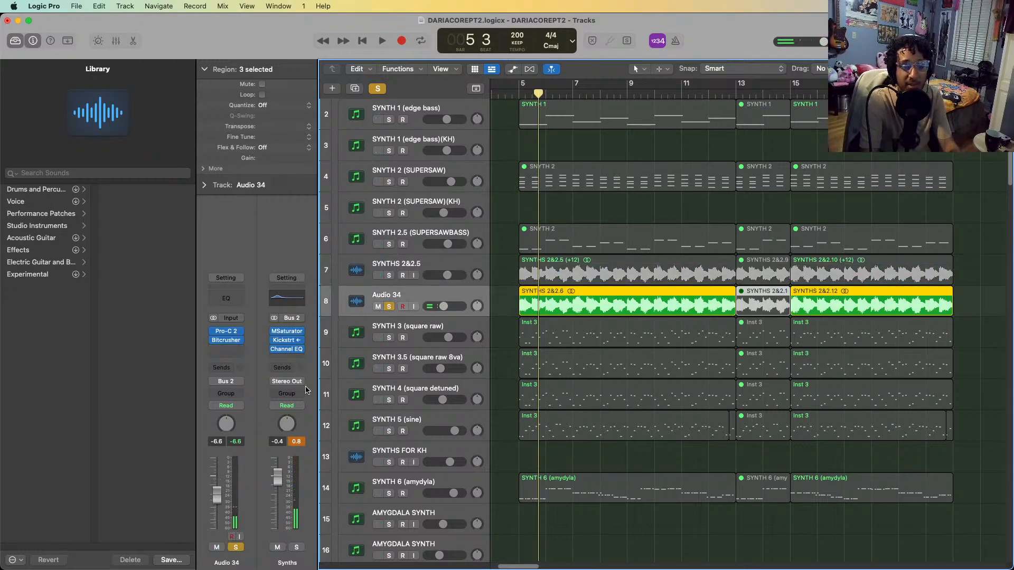
{"action": "key", "text": "space"}
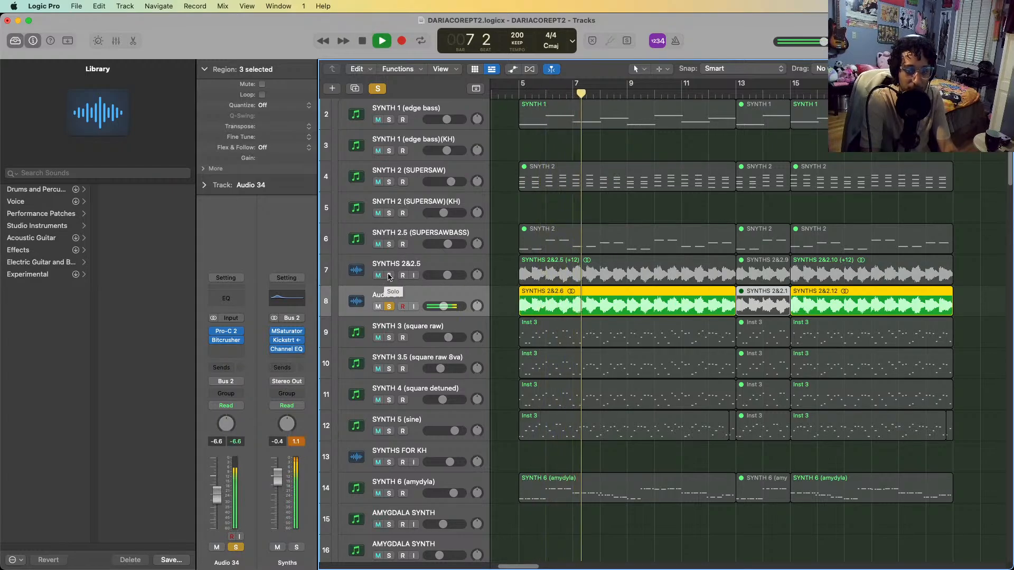
Add SYNTHS 2&2.5 and SYNTH 1 (edge bass) to the soloed Audio 34 and play the layers together from bar 5
{"action": "left_click", "coordinate": [388, 275]}
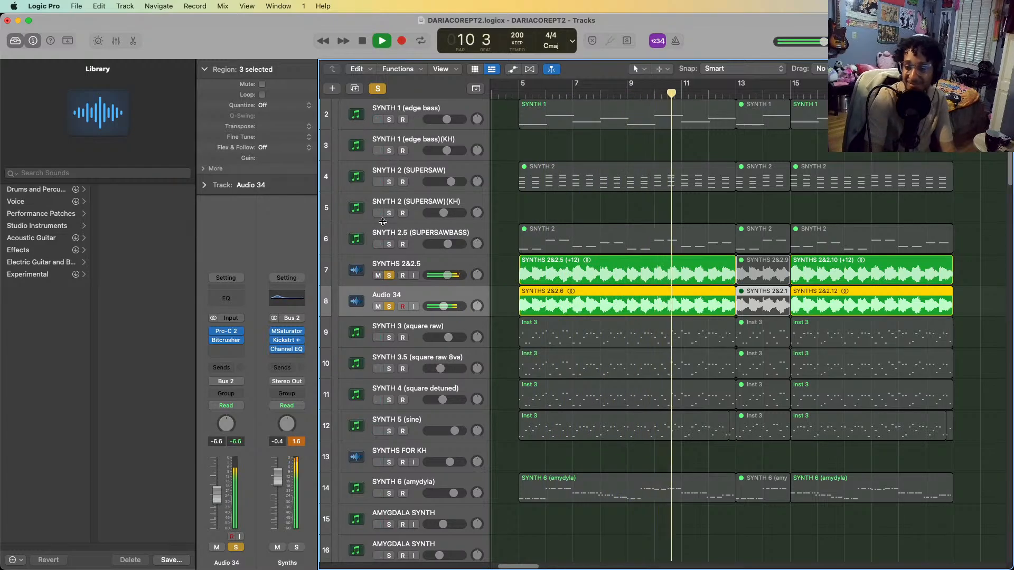
{"action": "key", "text": "space"}
{"action": "left_click", "coordinate": [389, 120]}
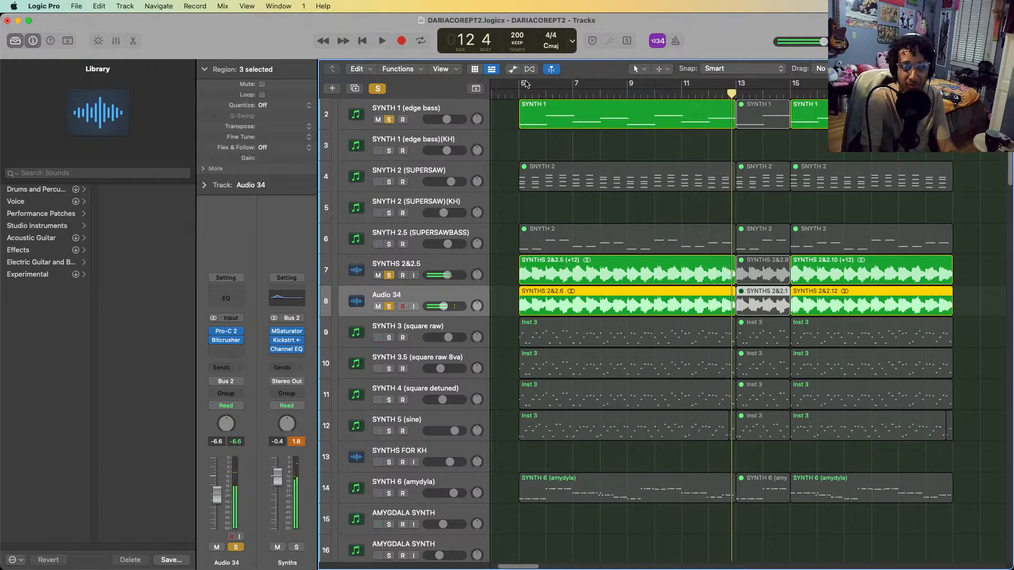
{"action": "left_click", "coordinate": [513, 93]}
{"action": "key", "text": "space"}
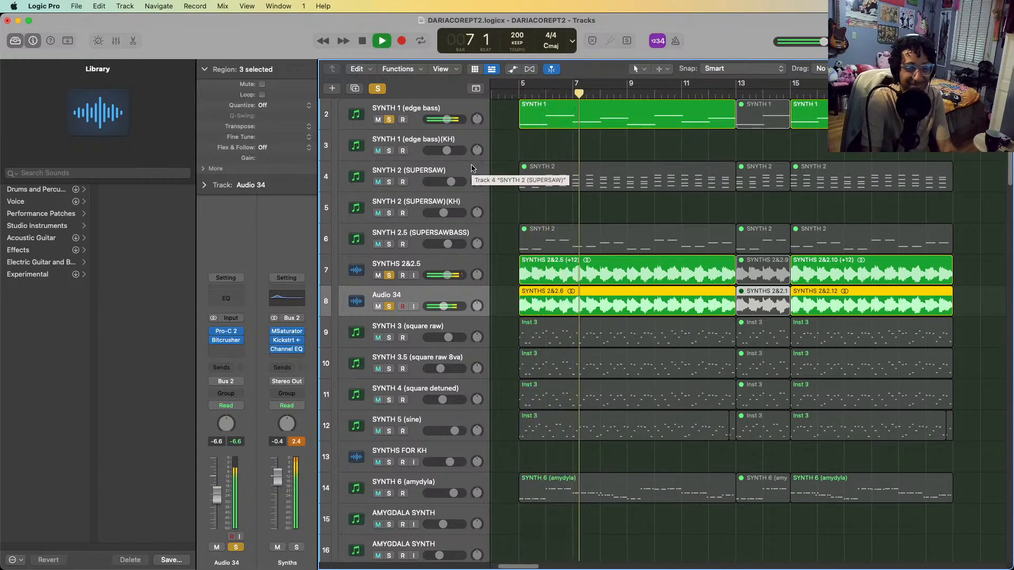
{"action": "key", "text": "space"}
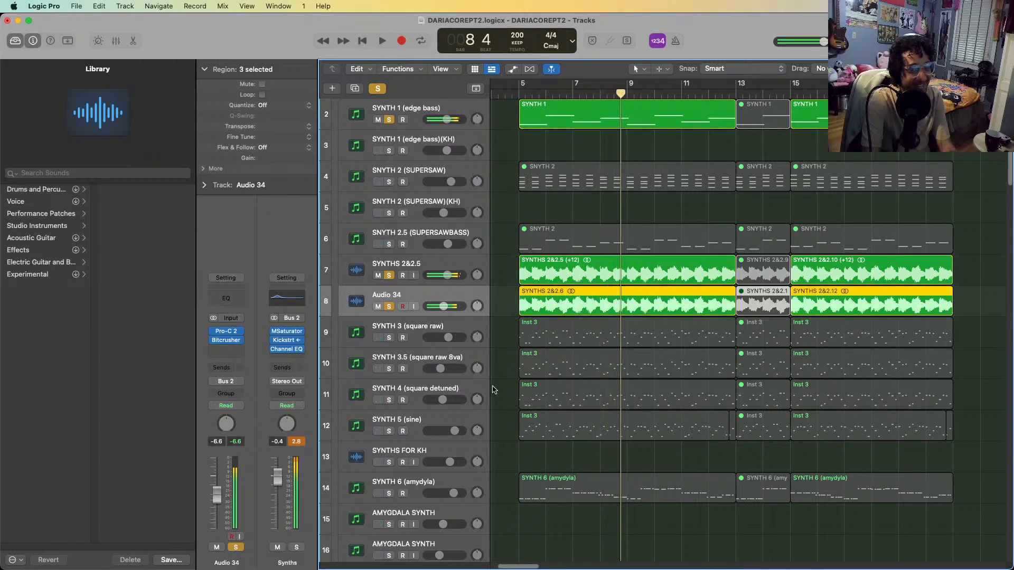
Clear all solos, solo SYNTH 3 (square raw), play it from bar 5 and bypass its Echo effect
{"action": "scroll", "coordinate": [472, 437], "scroll_direction": "up", "scroll_amount": 1}
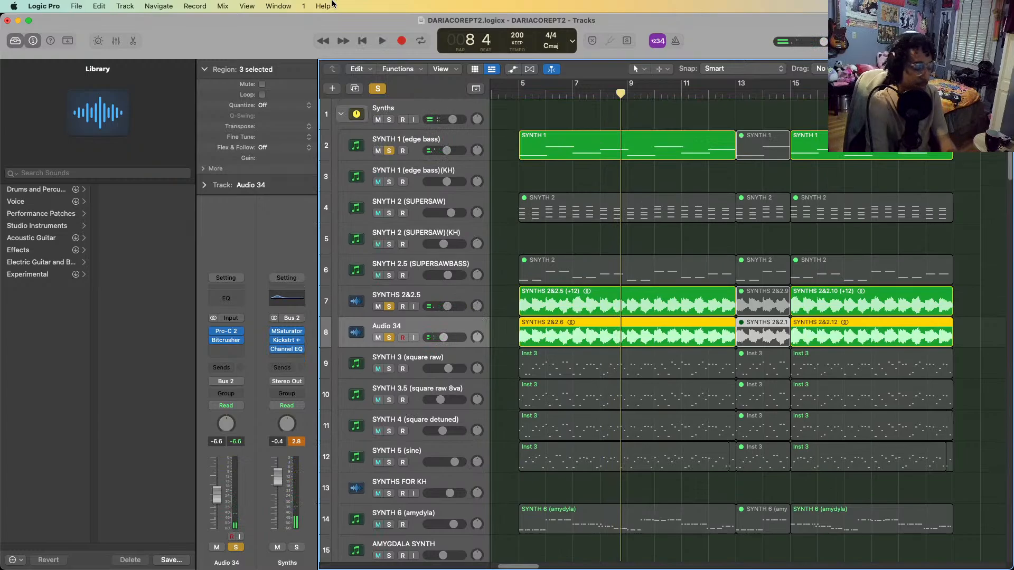
{"action": "key", "text": "s"}
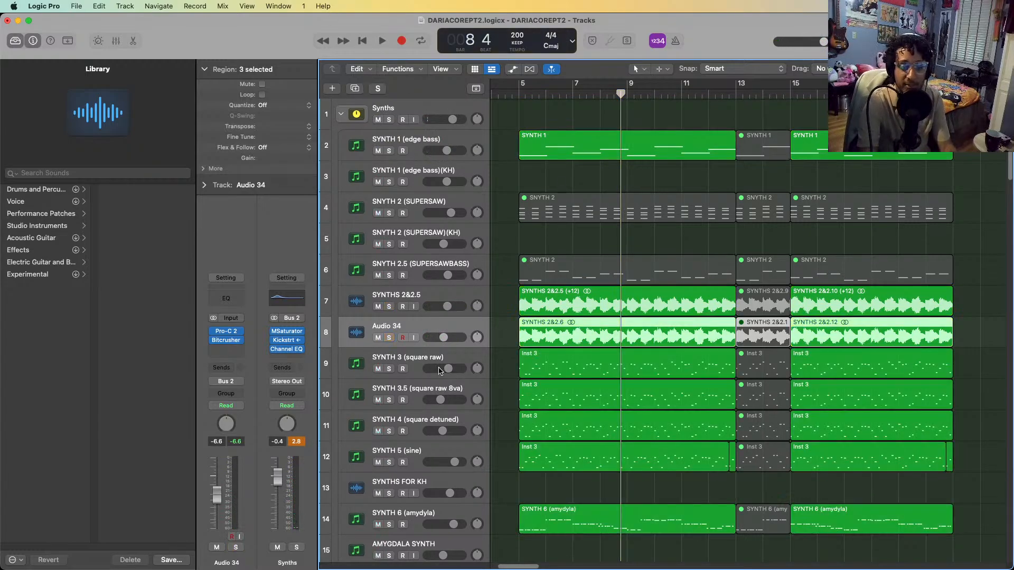
{"action": "left_click", "coordinate": [436, 361]}
{"action": "key", "text": "s"}
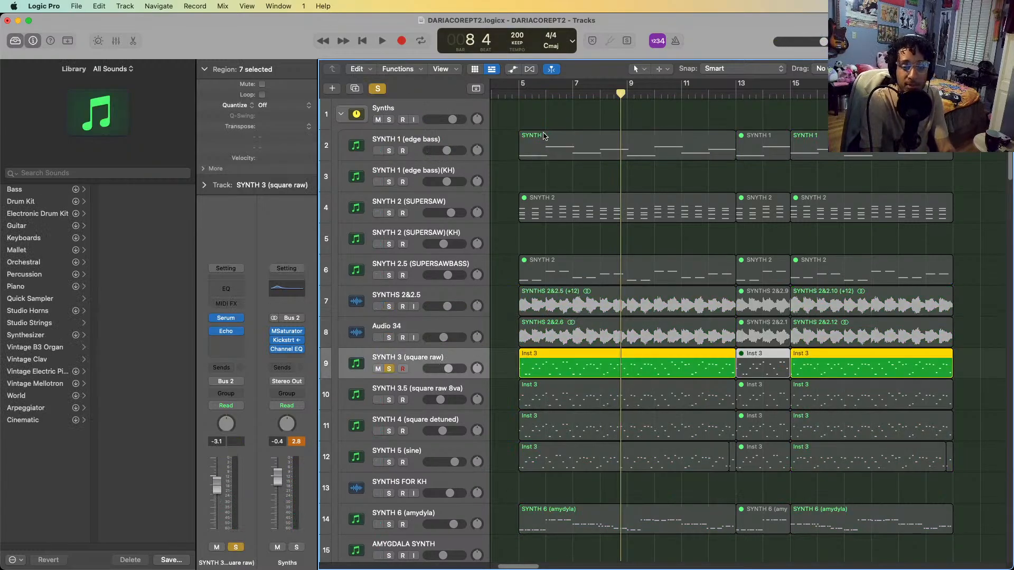
{"action": "left_click", "coordinate": [520, 97]}
{"action": "key", "text": "space"}
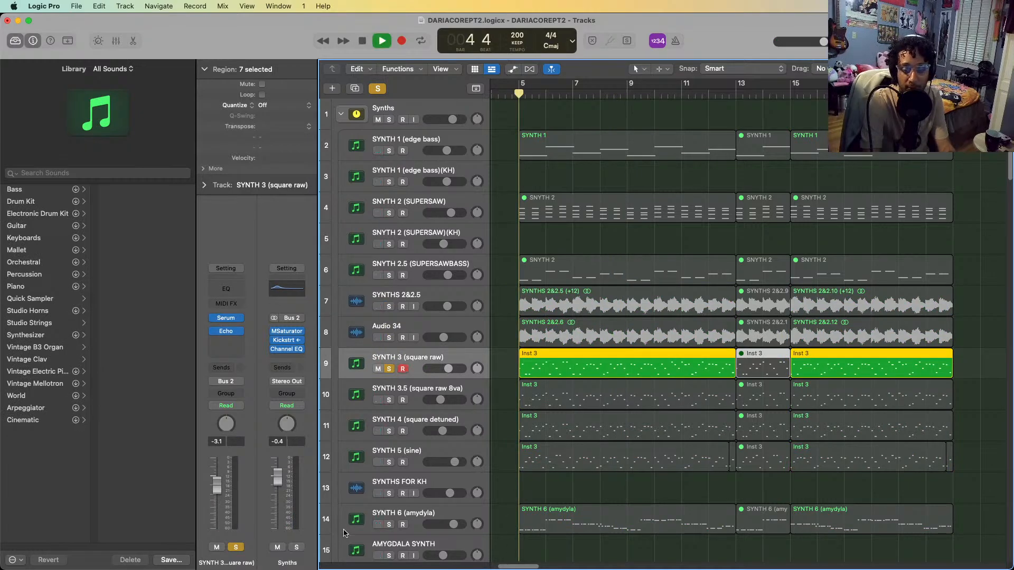
{"action": "left_click", "coordinate": [214, 331]}
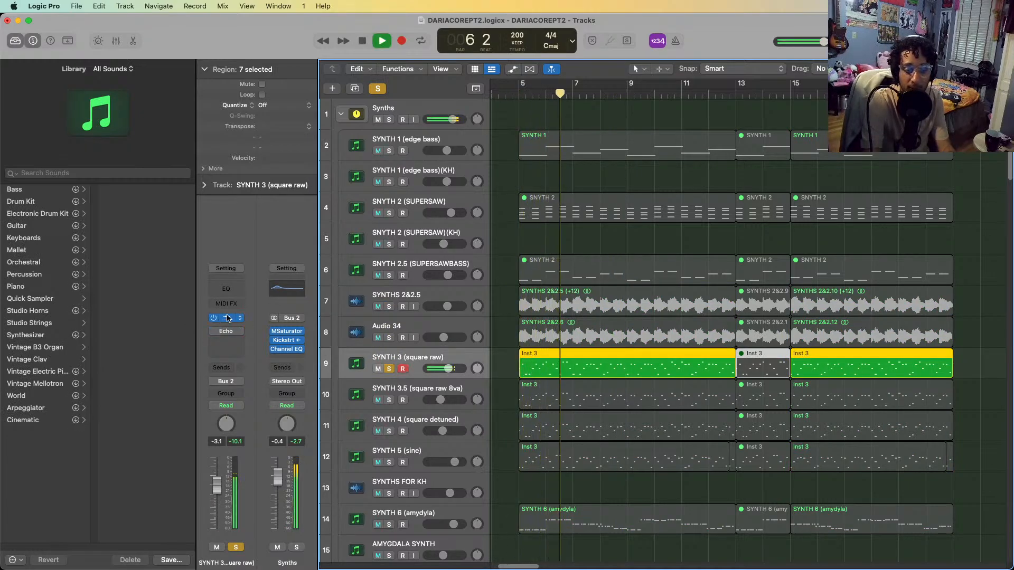
Inspect SYNTH 3's Serum patch and its Inst 3 region's notes in the Piano Roll, stopping playback and closing both
{"action": "left_click", "coordinate": [226, 319]}
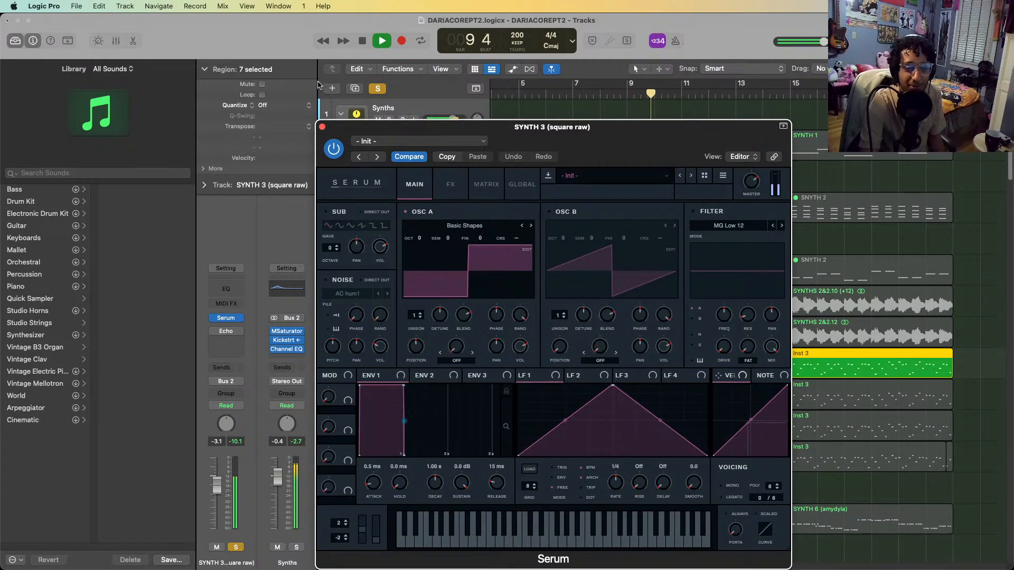
{"action": "key", "text": "space"}
{"action": "left_click", "coordinate": [322, 127]}
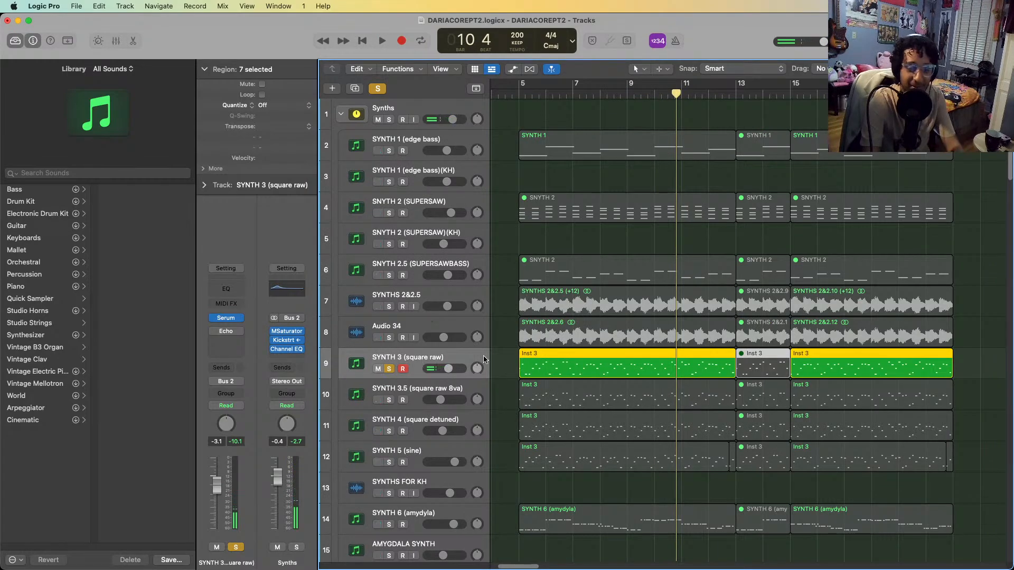
{"action": "double_click", "coordinate": [563, 365]}
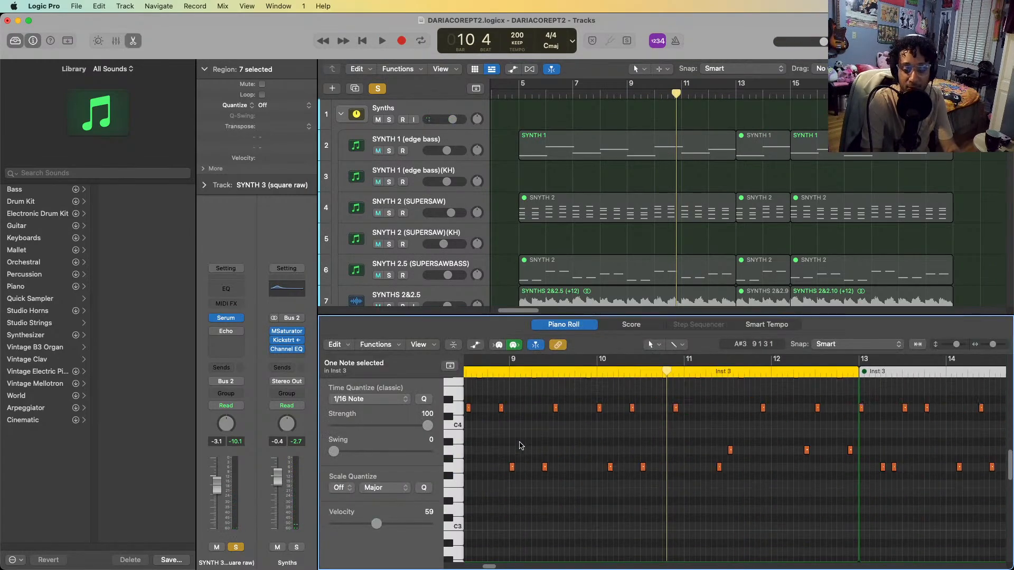
{"action": "key", "text": "e"}
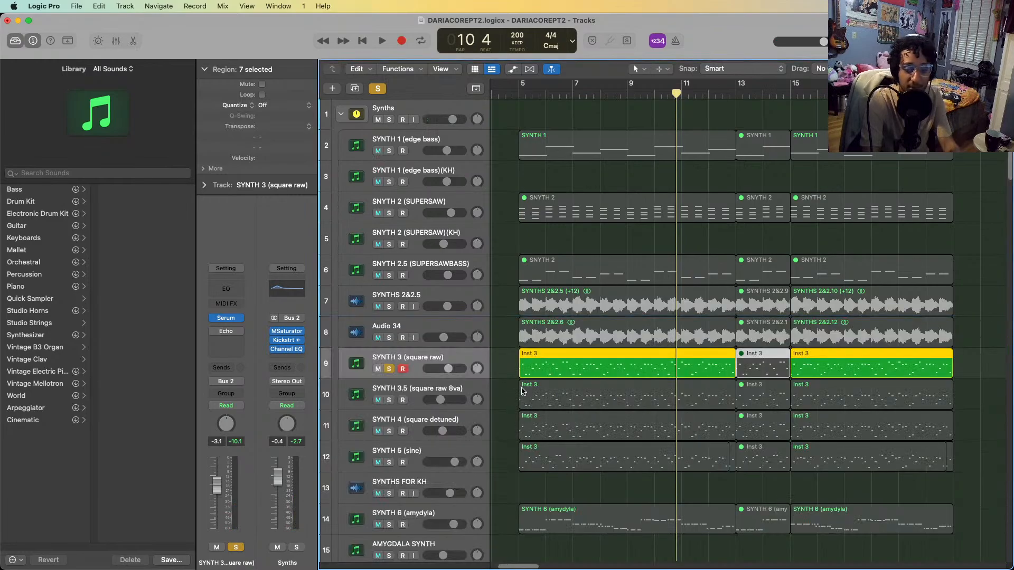
Play the soloed SYNTH 3 (square raw) from bar 5 with Echo re-enabled, inspect Echo's settings, and close it
{"action": "left_click", "coordinate": [520, 94]}
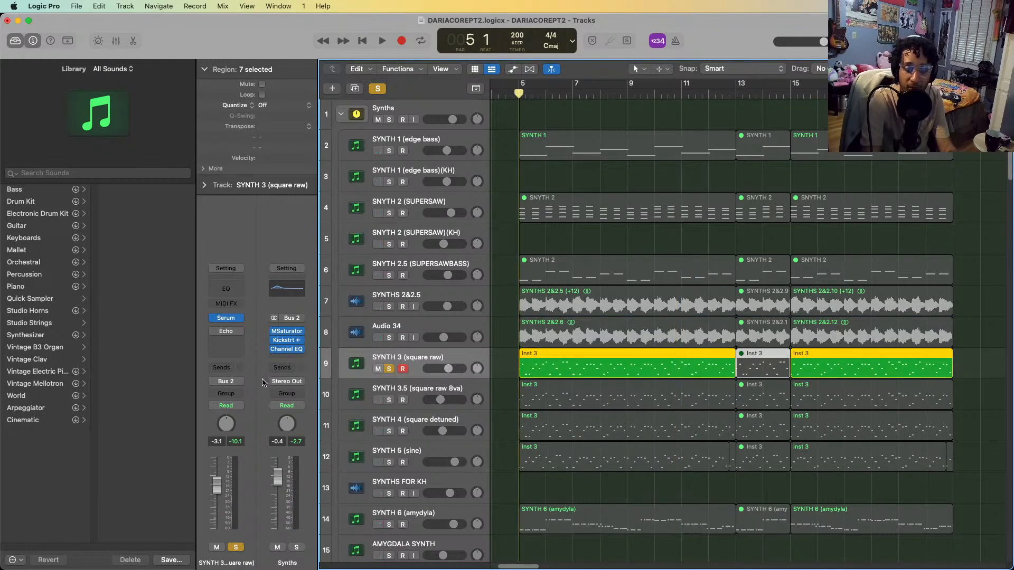
{"action": "key", "text": "space"}
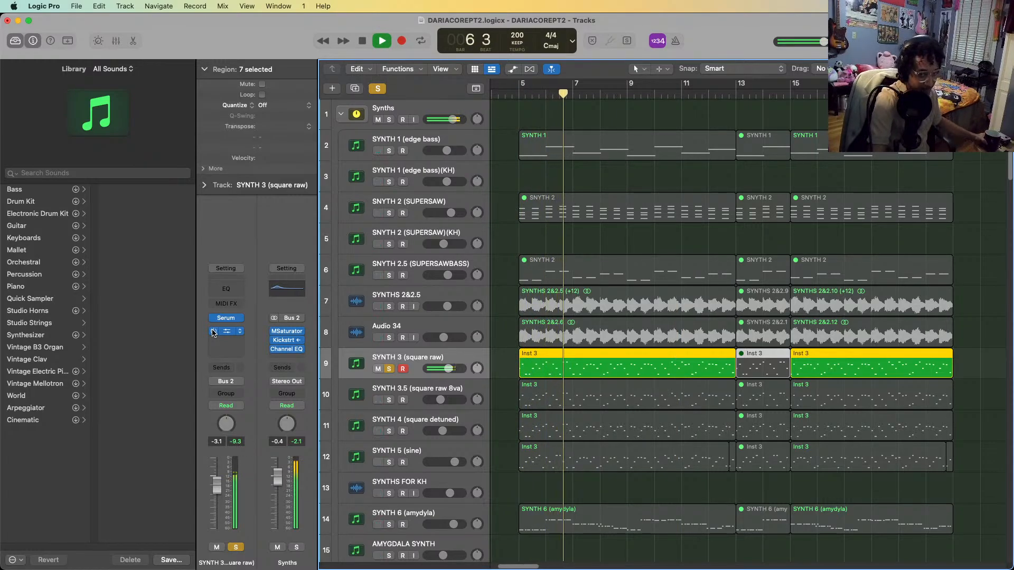
{"action": "left_click", "coordinate": [226, 331]}
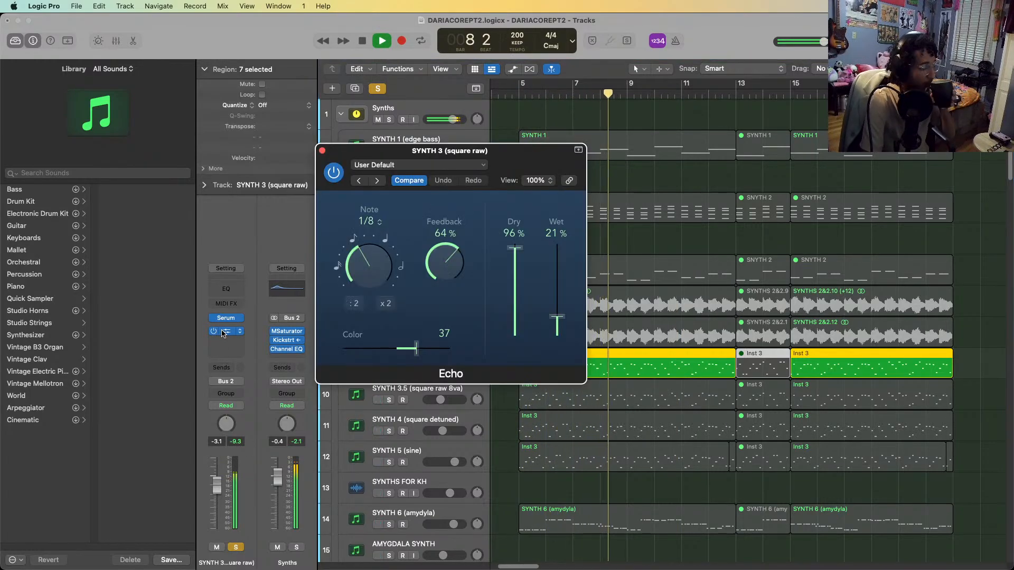
{"action": "key", "text": "space"}
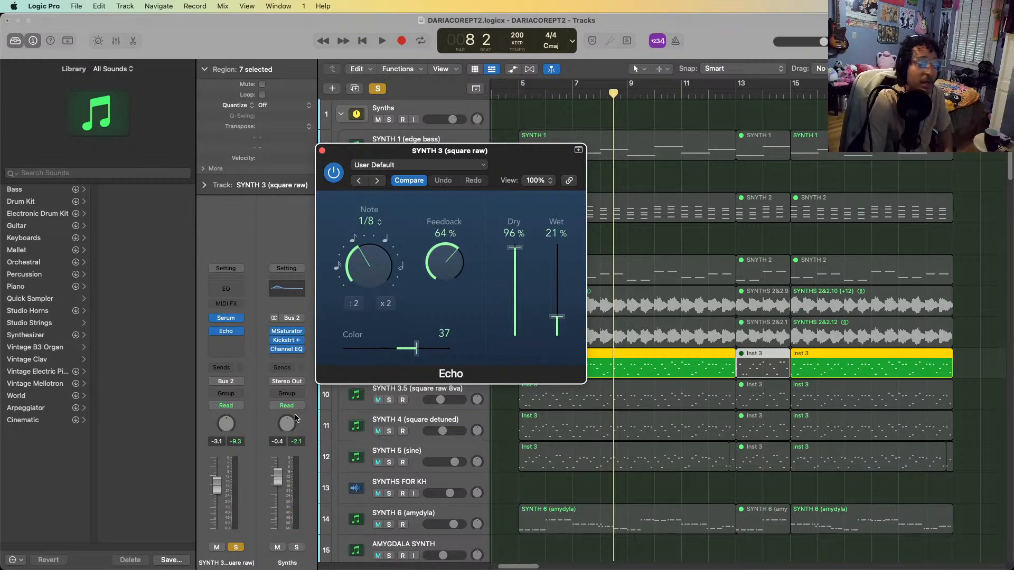
{"action": "left_click", "coordinate": [322, 152]}
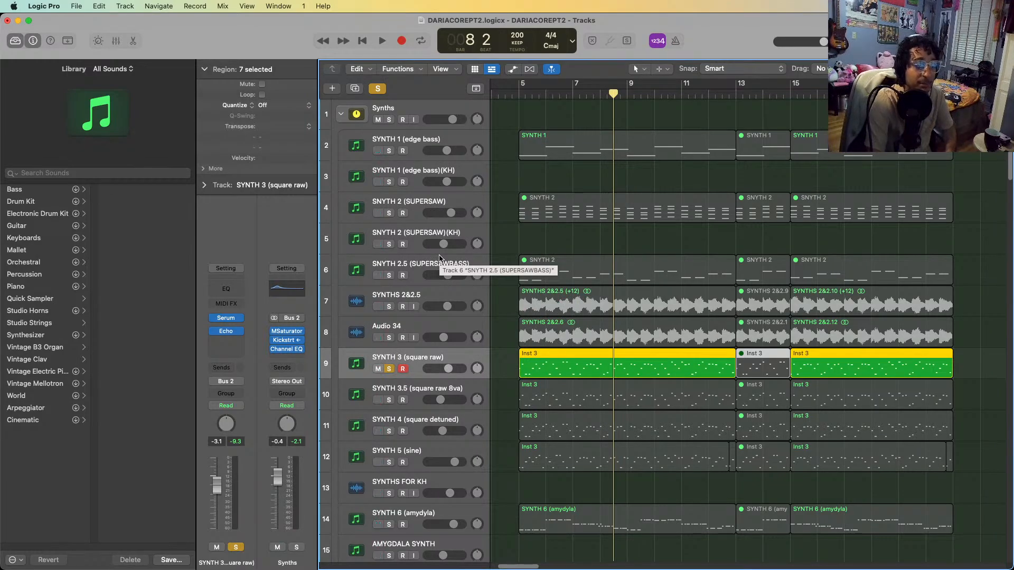
Add SYNTH 3.5 (square raw 8va) to the soloed SYNTH 3 and play both layers together from bar 5
{"action": "left_click", "coordinate": [530, 87]}
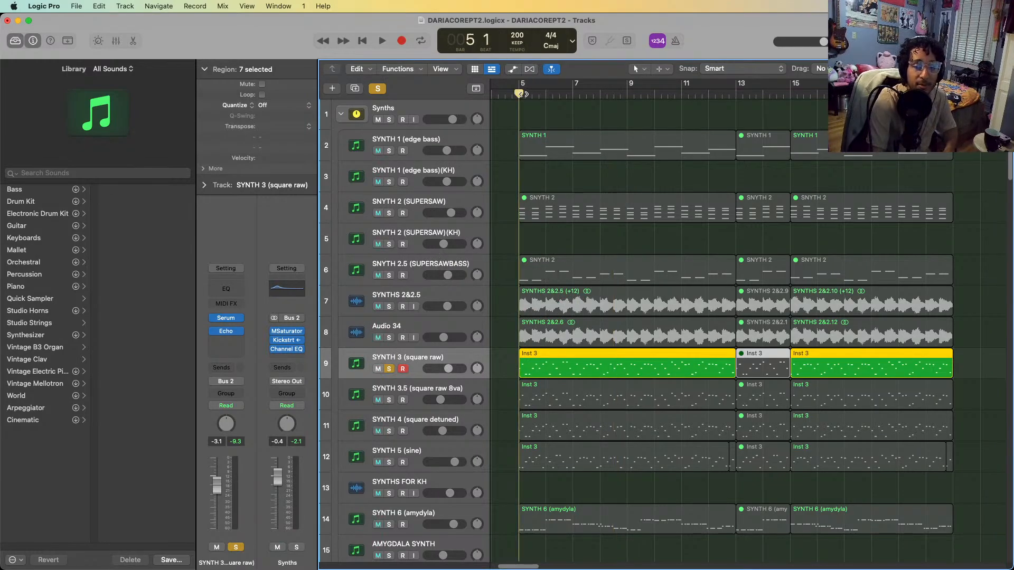
{"action": "scroll", "coordinate": [565, 232], "scroll_direction": "down", "scroll_amount": 1}
{"action": "left_click", "coordinate": [419, 403]}
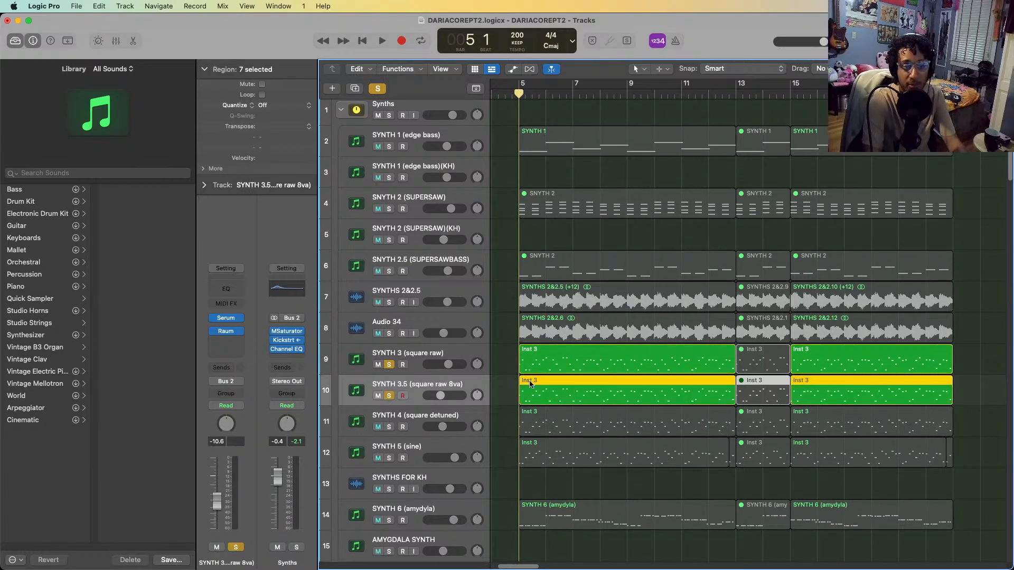
{"action": "key", "text": "space"}
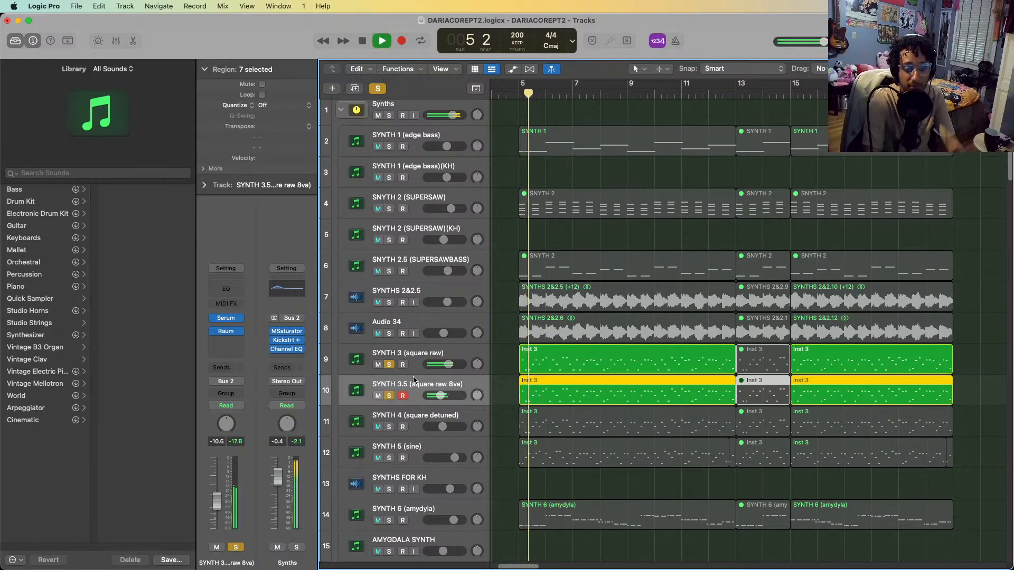
{"action": "key", "text": "space"}
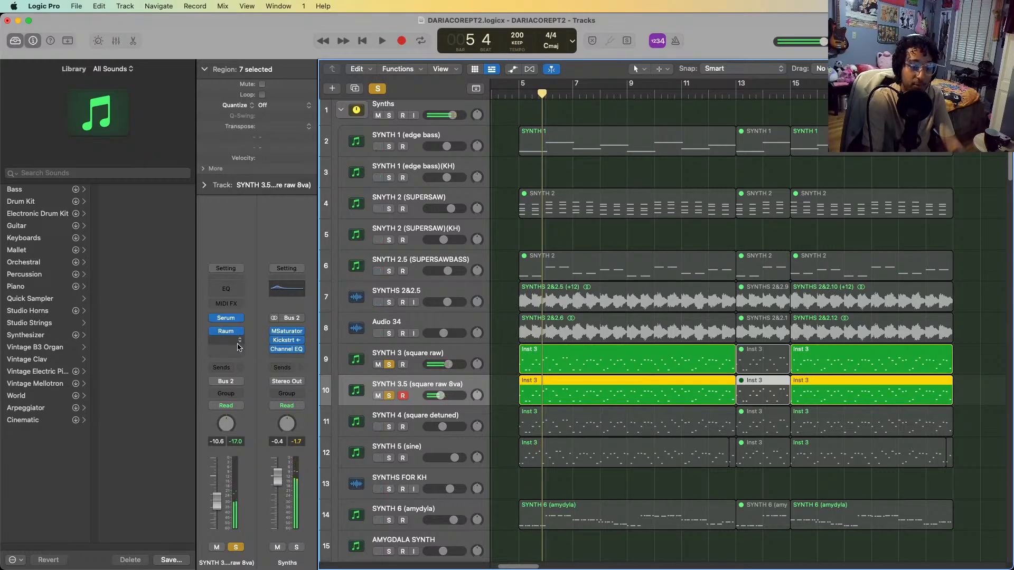
{"action": "key", "text": "space"}
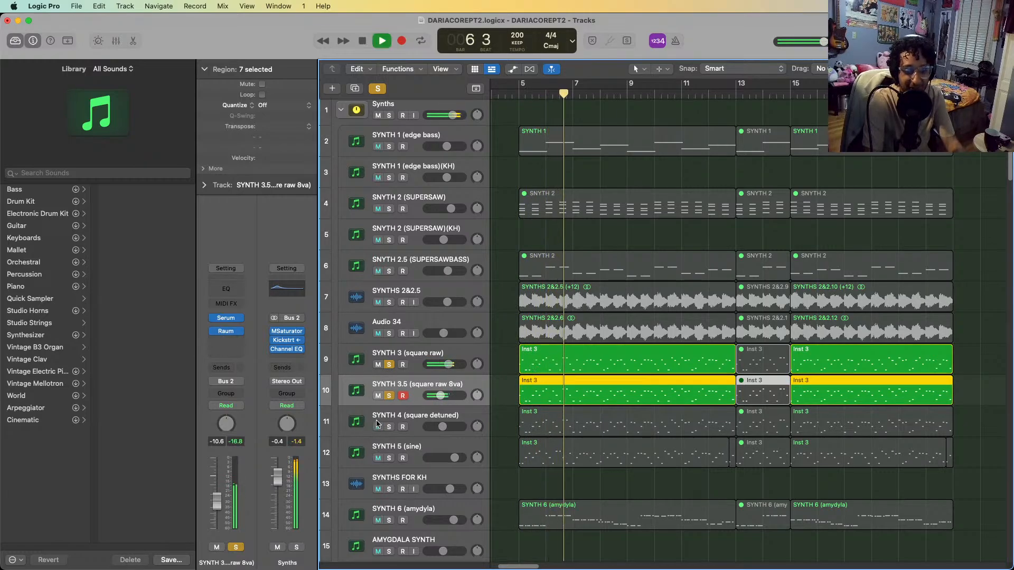
{"action": "key", "text": "space"}
Compare the channel strips of SYNTH 3 and SYNTH 3.5 and replay the two layers from bar 5
{"action": "left_click", "coordinate": [412, 368]}
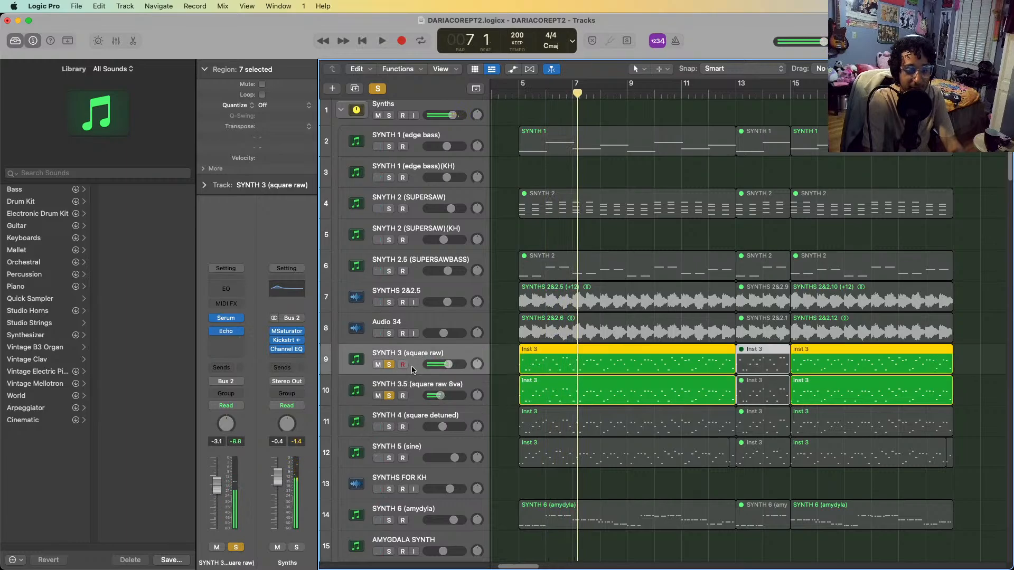
{"action": "left_click", "coordinate": [408, 382]}
{"action": "left_click", "coordinate": [519, 96]}
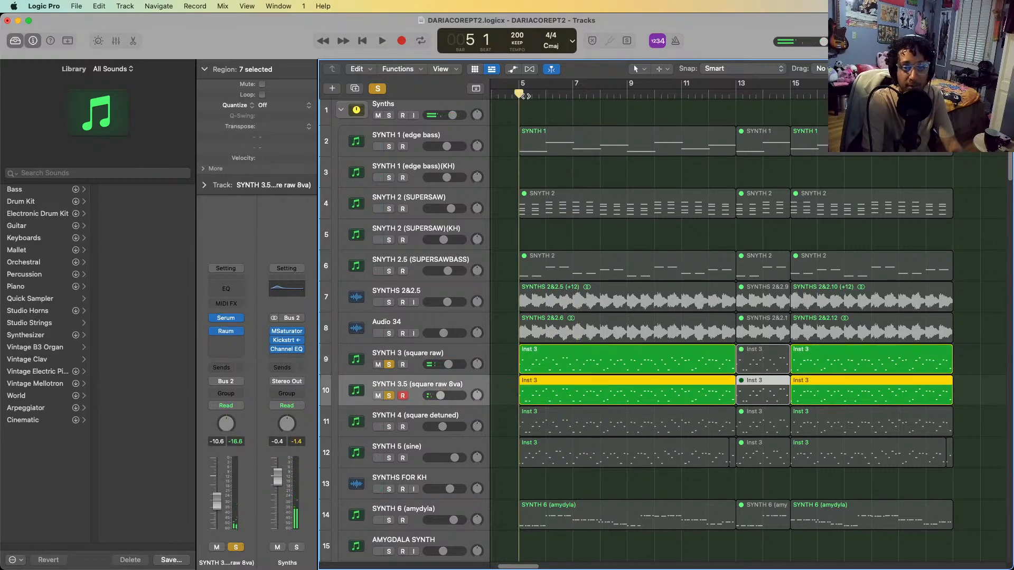
{"action": "key", "text": "space"}
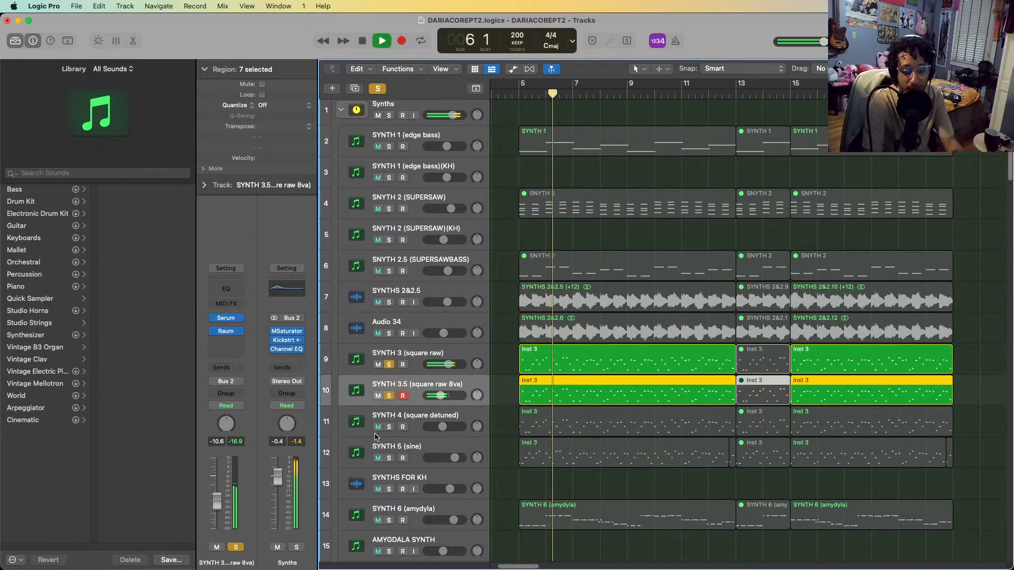
{"action": "key", "text": "space"}
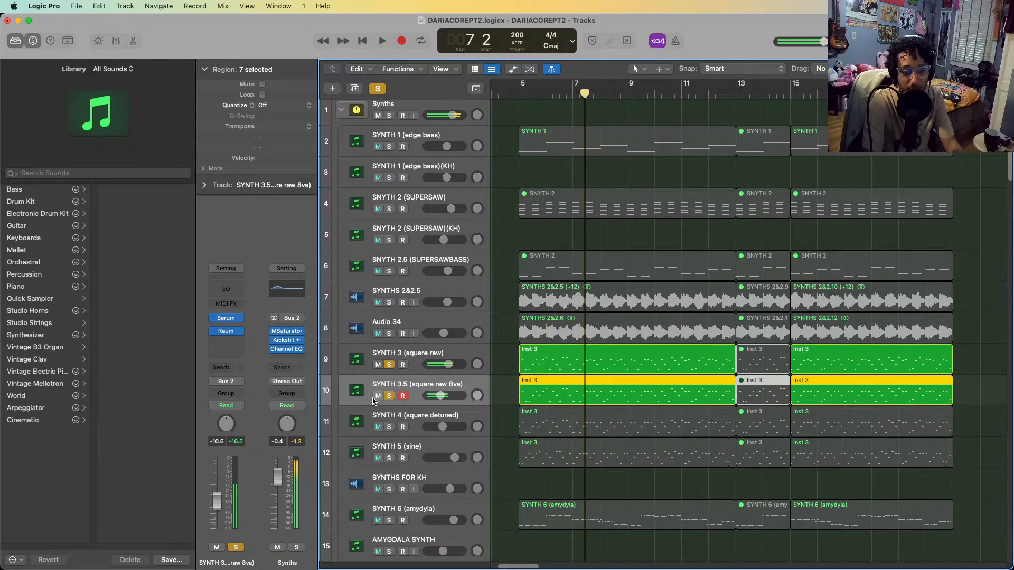
Inspect SYNTH 3.5's Serum patch, showing the Analog Basic Shapes wavetable in OSC A, and close the plug-in
{"action": "left_click", "coordinate": [225, 318]}
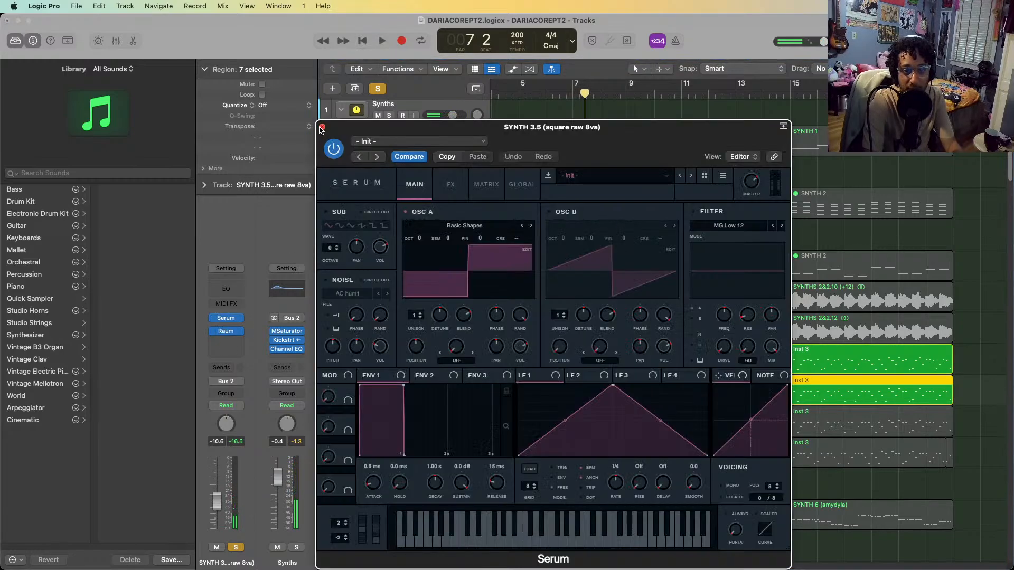
{"action": "left_click", "coordinate": [321, 128]}
{"action": "left_click", "coordinate": [225, 318]}
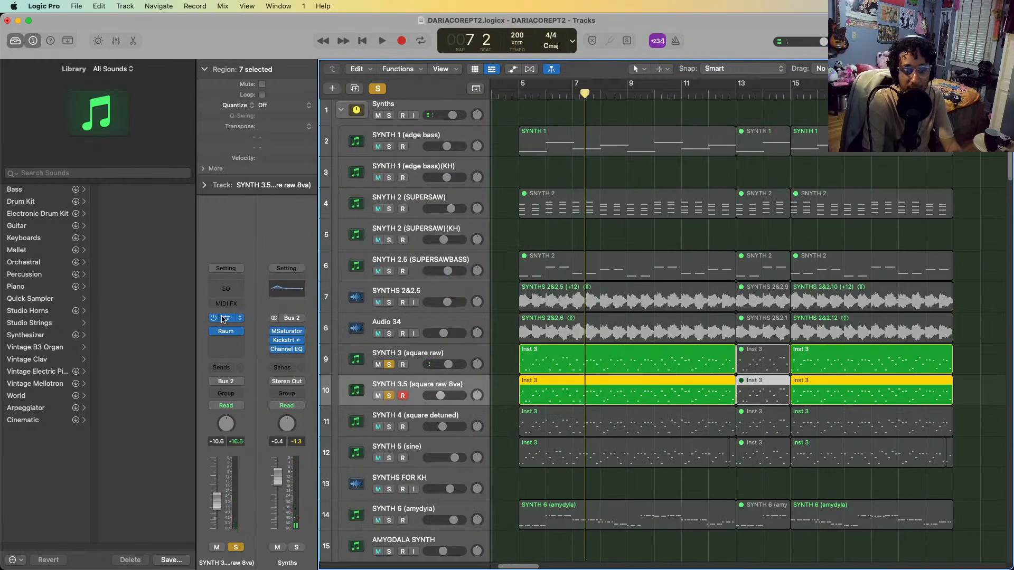
{"action": "left_click", "coordinate": [492, 226]}
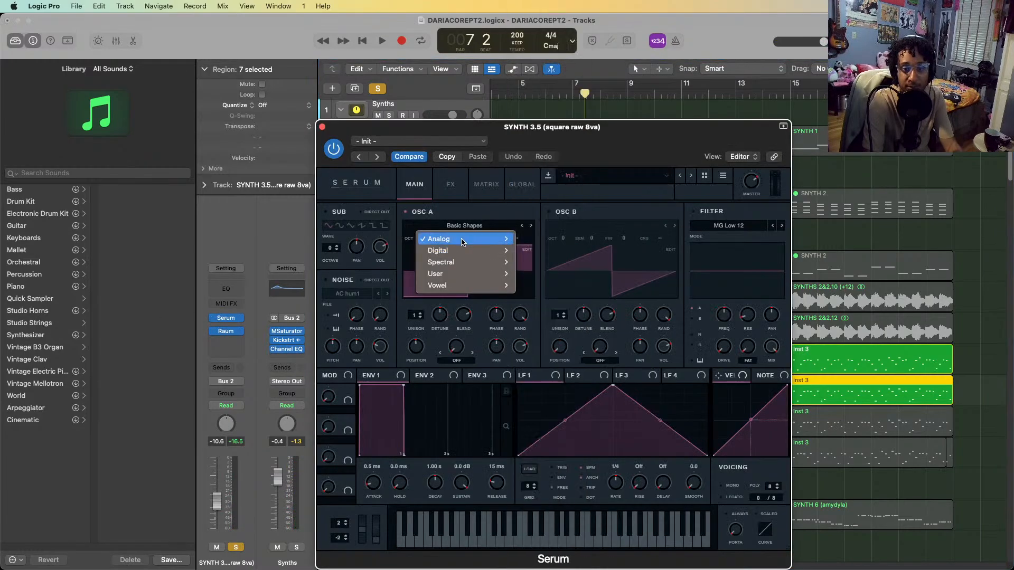
{"action": "mouse_move", "coordinate": [476, 238]}
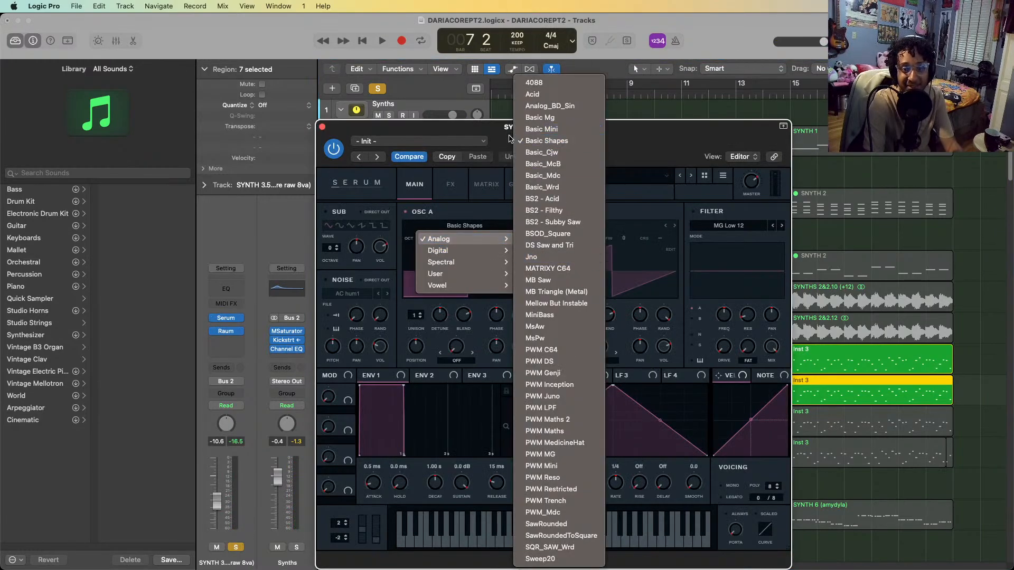
{"action": "left_click", "coordinate": [543, 141]}
{"action": "left_click_drag", "start_coordinate": [421, 351], "coordinate": [450, 267]}
{"action": "left_click_drag", "start_coordinate": [397, 383], "coordinate": [405, 331]}
{"action": "left_click", "coordinate": [322, 128]}
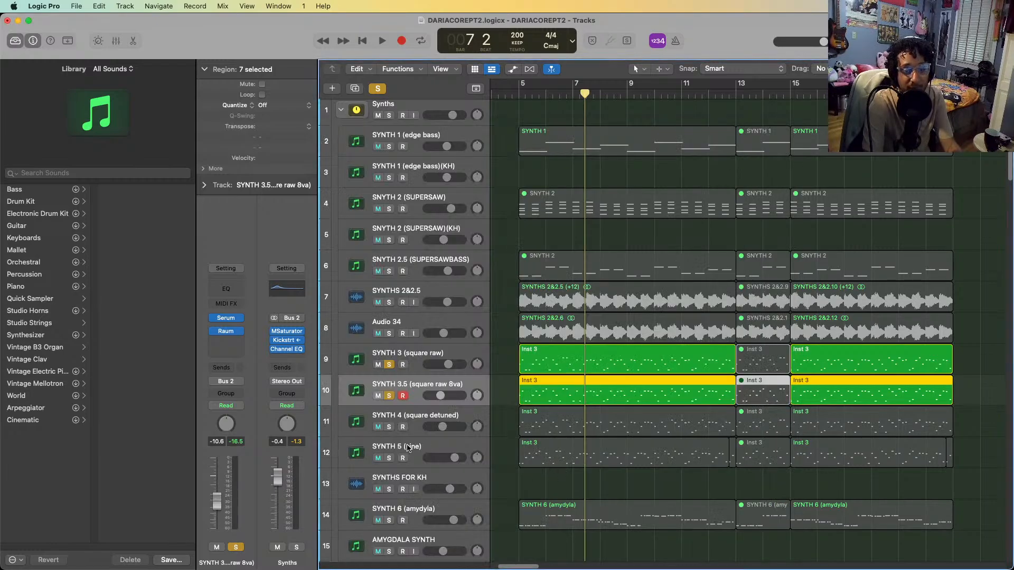
Clear the solos on SYNTH 3 and SYNTH 3.5, solo SYNTH 4 (square detuned), and play it from bar 5
{"action": "left_click", "coordinate": [401, 415]}
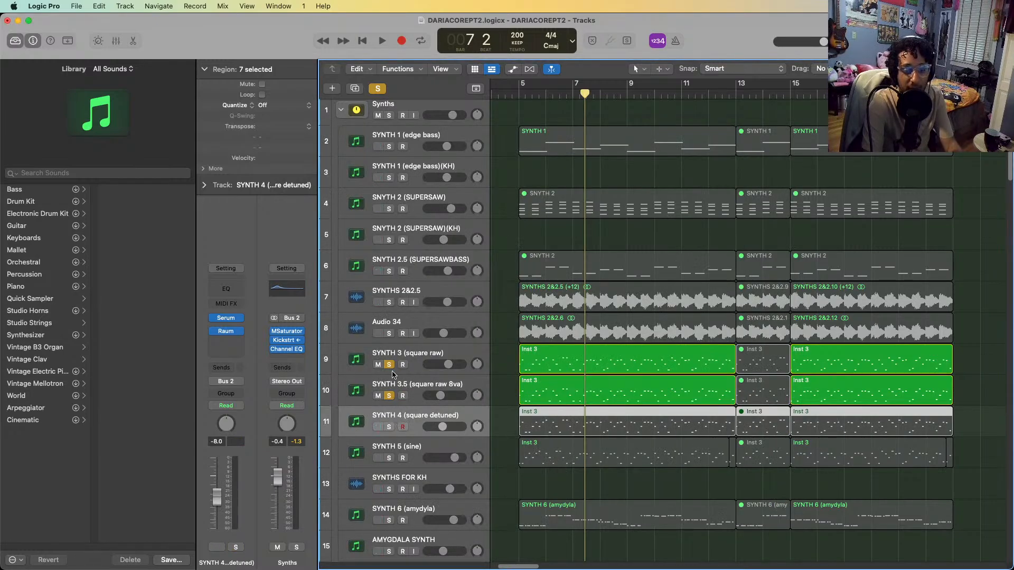
{"action": "left_click", "coordinate": [389, 364]}
{"action": "left_click", "coordinate": [389, 396]}
{"action": "left_click", "coordinate": [389, 427]}
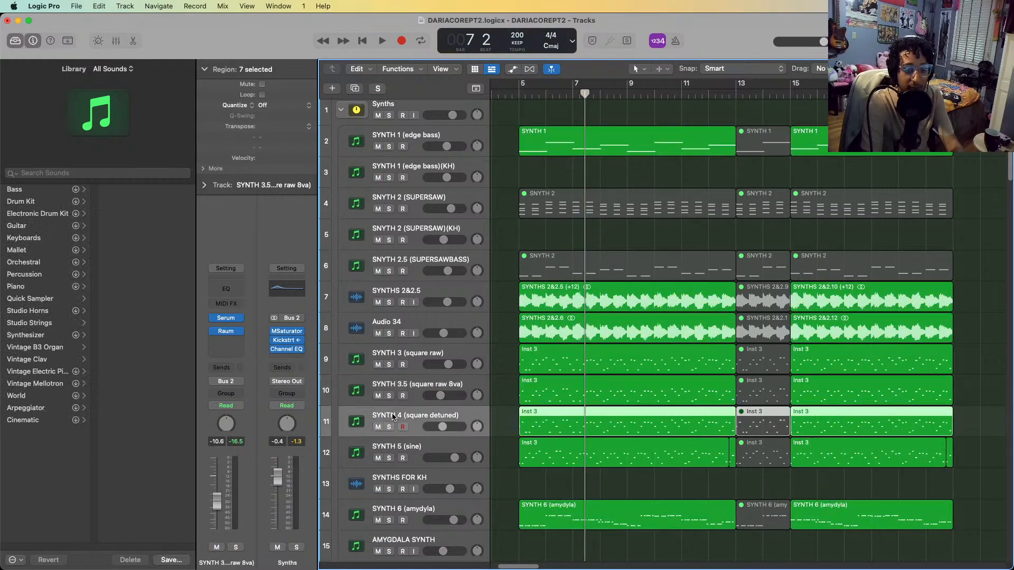
{"action": "key", "text": "space"}
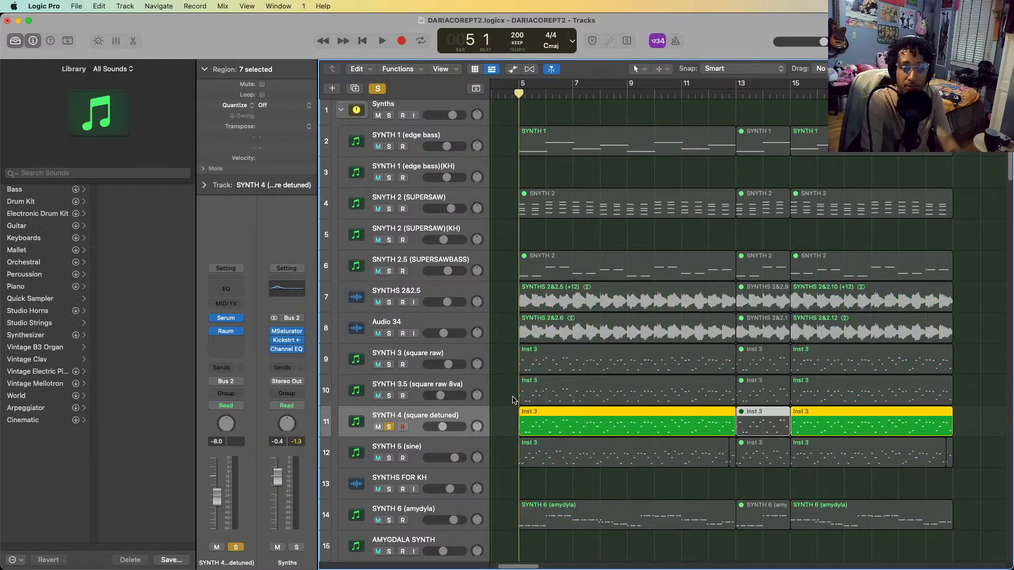
{"action": "key", "text": "space"}
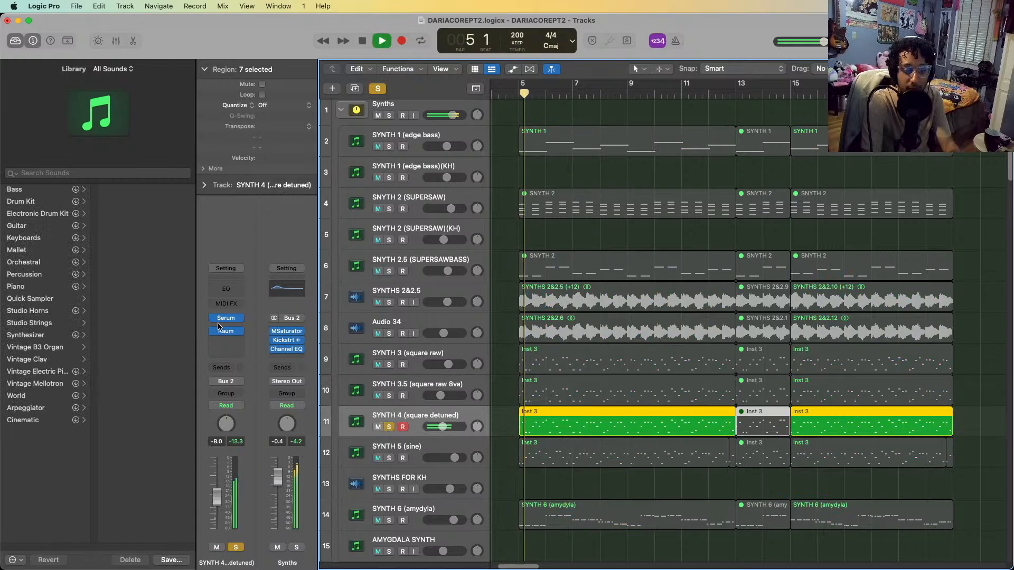
Inspect SYNTH 4's Raum effect and its Serum patch, closing each plug-in window
{"action": "mouse_move", "coordinate": [229, 331]}
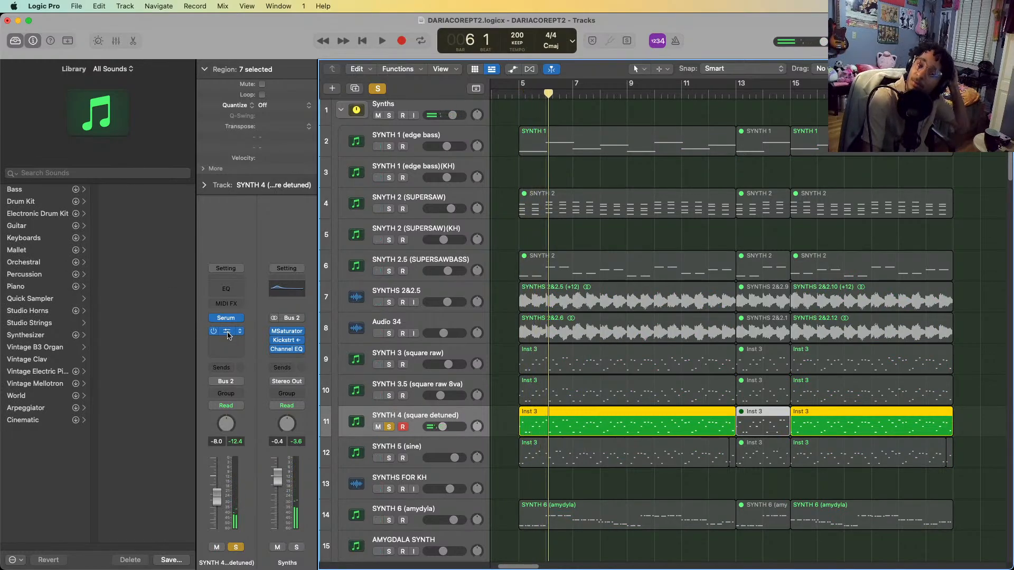
{"action": "left_click", "coordinate": [227, 332]}
{"action": "left_click", "coordinate": [322, 149]}
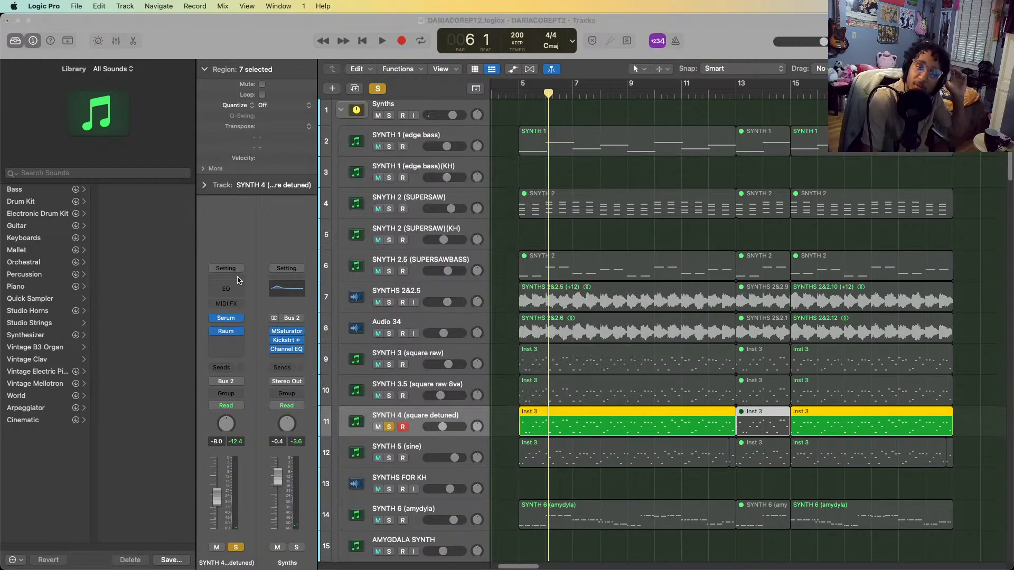
{"action": "left_click", "coordinate": [233, 319]}
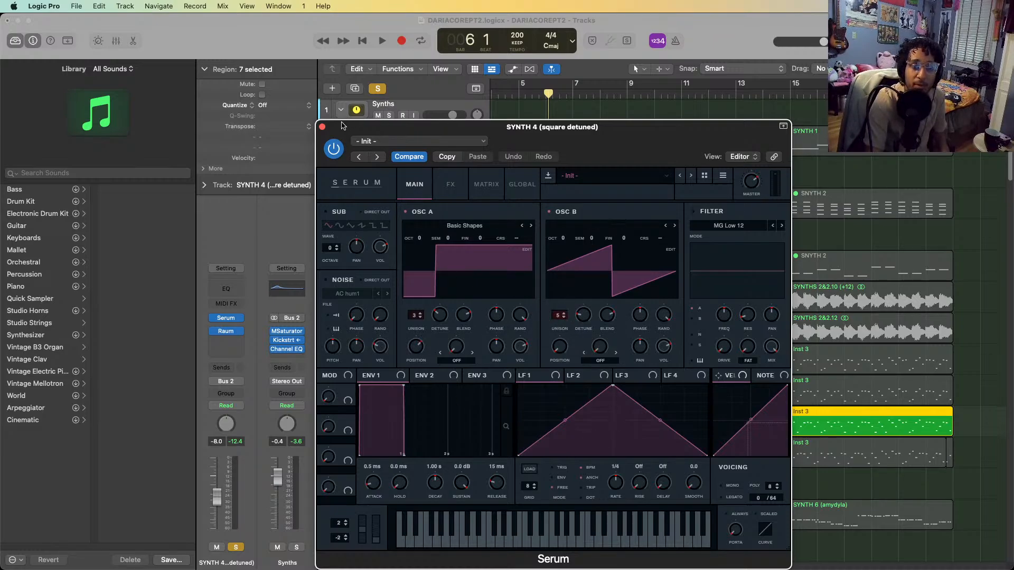
{"action": "left_click", "coordinate": [322, 127]}
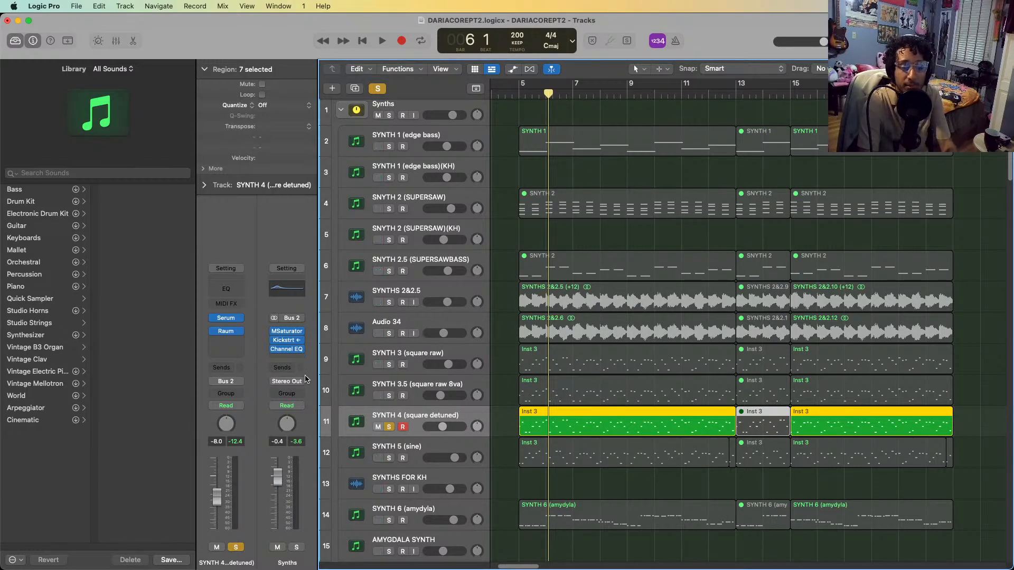
Play SYNTH 4 with its Serum patch open, moving the plug-in window aside, and stop playback
{"action": "key", "text": "space"}
{"action": "left_click", "coordinate": [225, 318]}
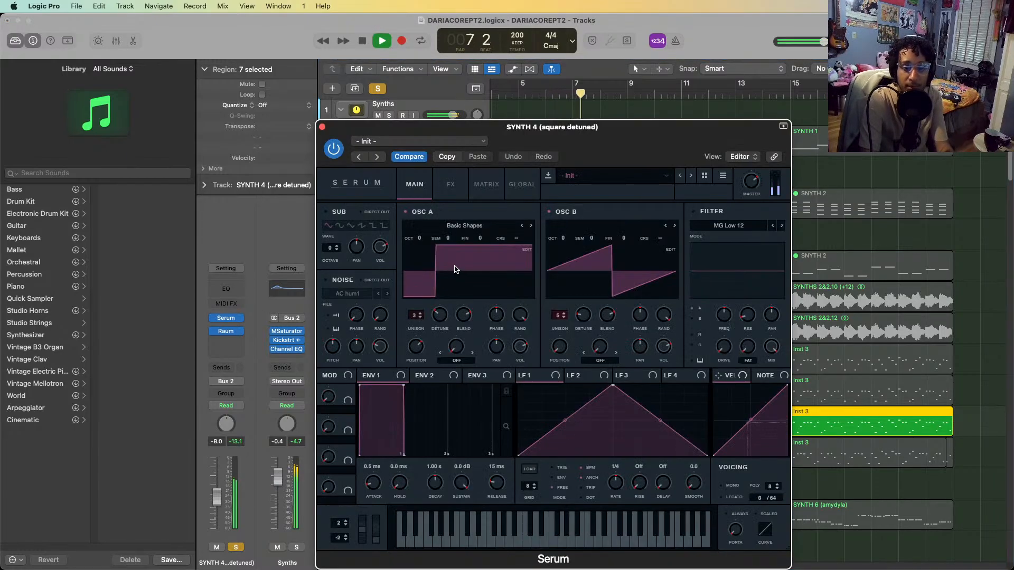
{"action": "left_click_drag", "start_coordinate": [583, 125], "coordinate": [701, 135]}
{"action": "key", "text": "space"}
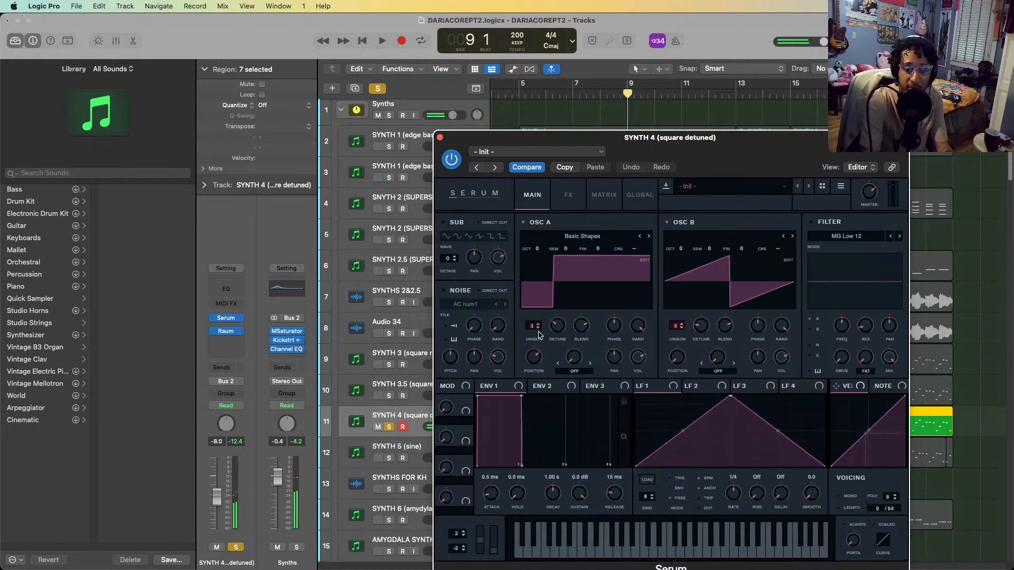
Reduce the unison of SYNTH 4's OSC A and OSC B to 1 while playing from bar 5 to hear it without detuning
{"action": "left_click", "coordinate": [538, 328]}
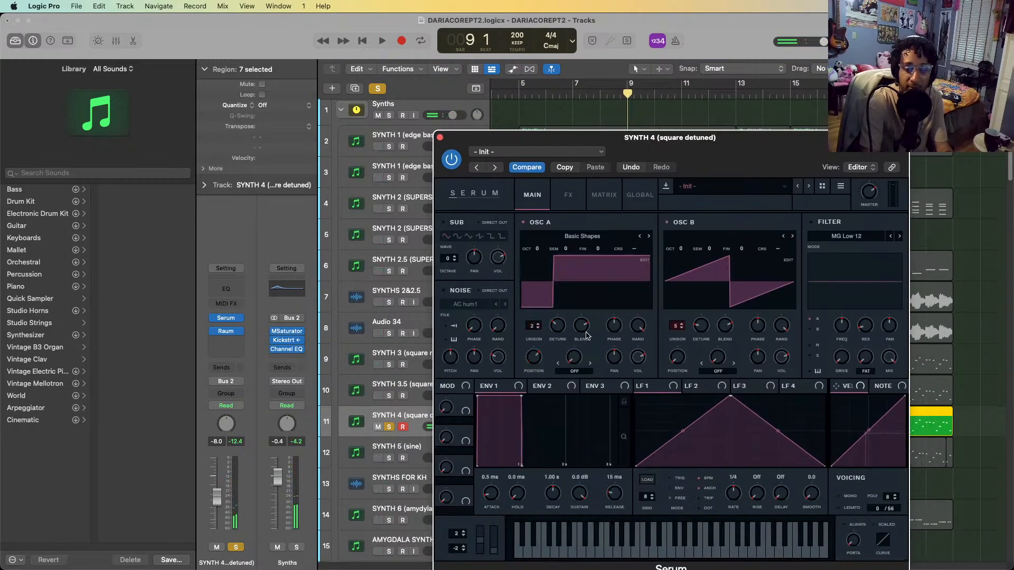
{"action": "left_click", "coordinate": [537, 328]}
{"action": "key", "text": "space"}
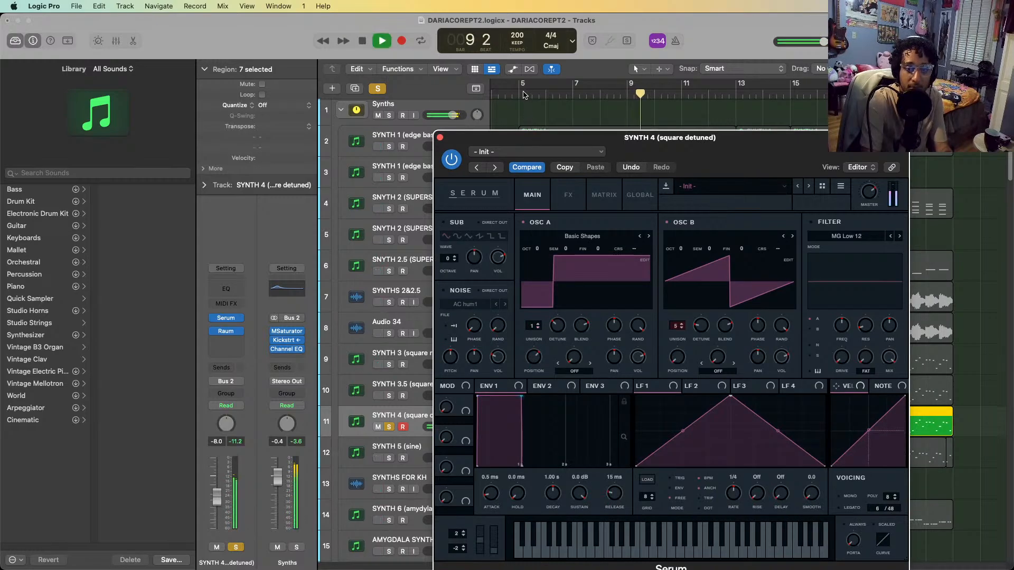
{"action": "left_click", "coordinate": [529, 117]}
{"action": "left_click", "coordinate": [683, 328]}
{"action": "left_click", "coordinate": [683, 328]}
{"action": "left_click", "coordinate": [682, 328]}
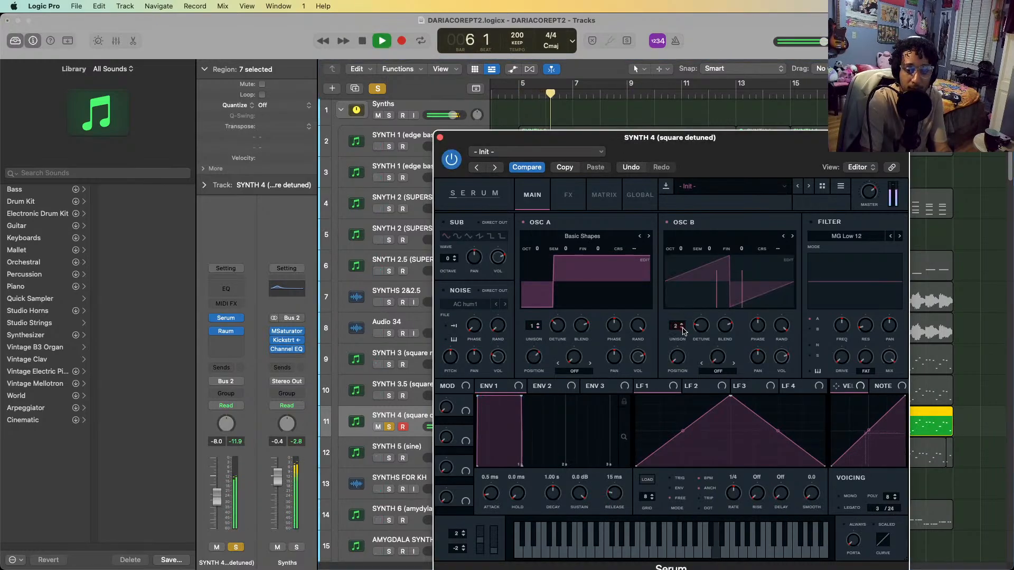
{"action": "left_click", "coordinate": [683, 328]}
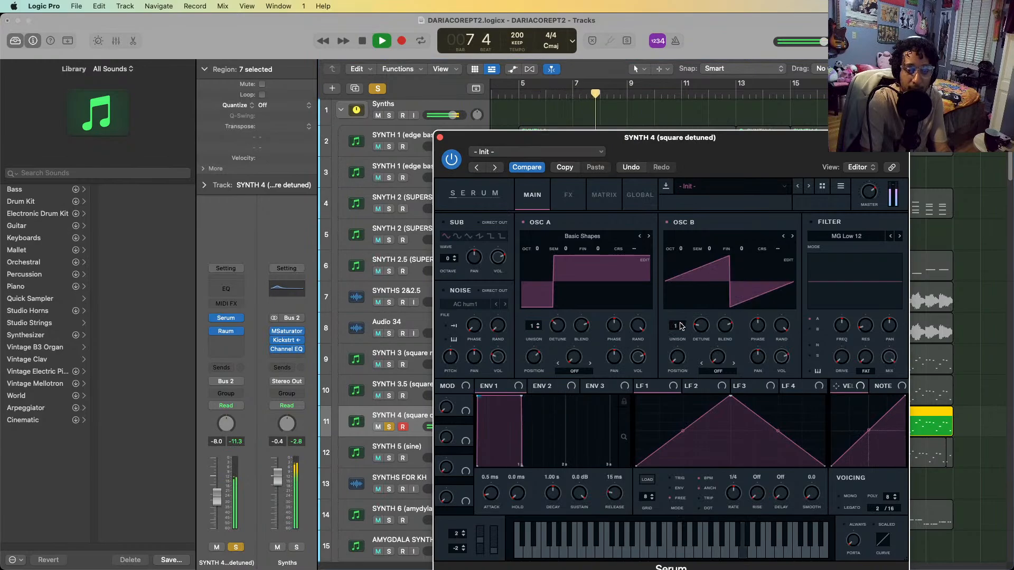
Restore SYNTH 4's unison to 5 voices on OSC B and 3 on OSC A and resume playback
{"action": "key", "text": "space"}
{"action": "left_click", "coordinate": [681, 326]}
{"action": "left_click", "coordinate": [681, 325]}
{"action": "left_click", "coordinate": [681, 324]}
{"action": "left_click", "coordinate": [681, 324]}
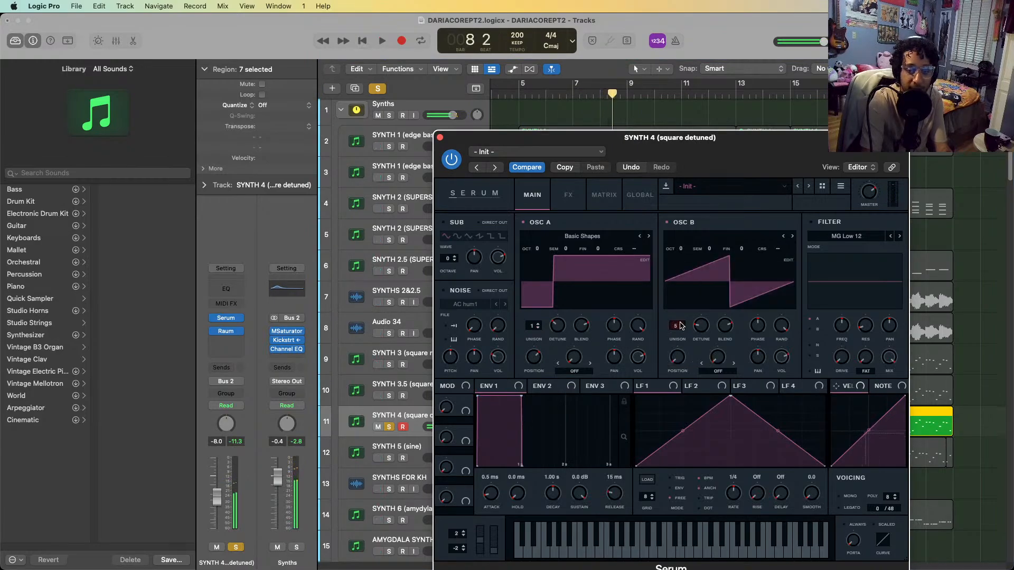
{"action": "key", "text": "space"}
{"action": "left_click", "coordinate": [538, 324]}
{"action": "left_click", "coordinate": [538, 324]}
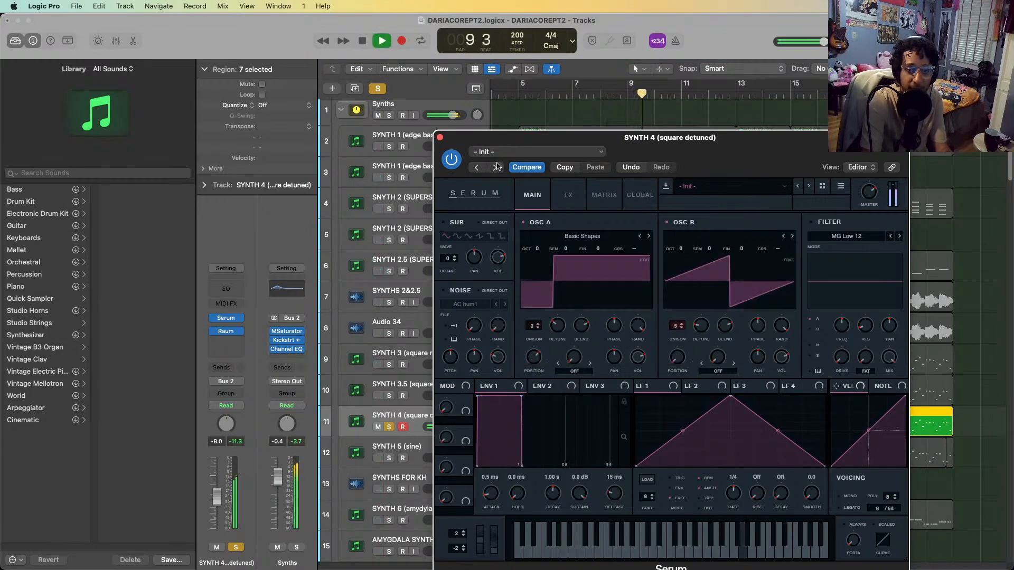
Stop playback, close SYNTH 4's Serum window and turn off the track's solo
{"action": "key", "text": "space"}
{"action": "left_click", "coordinate": [441, 136]}
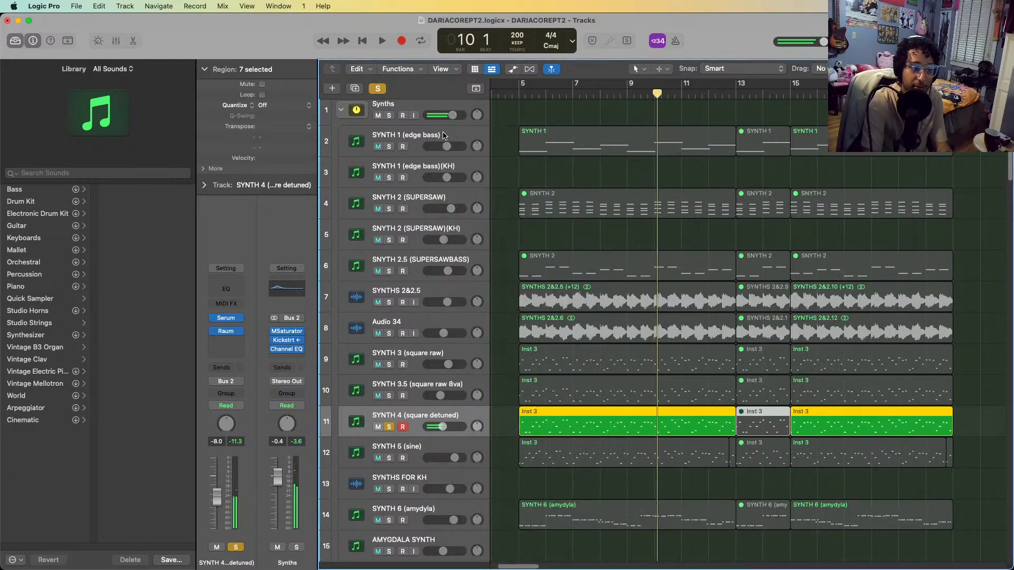
{"action": "scroll", "coordinate": [389, 449], "scroll_direction": "down", "scroll_amount": 1}
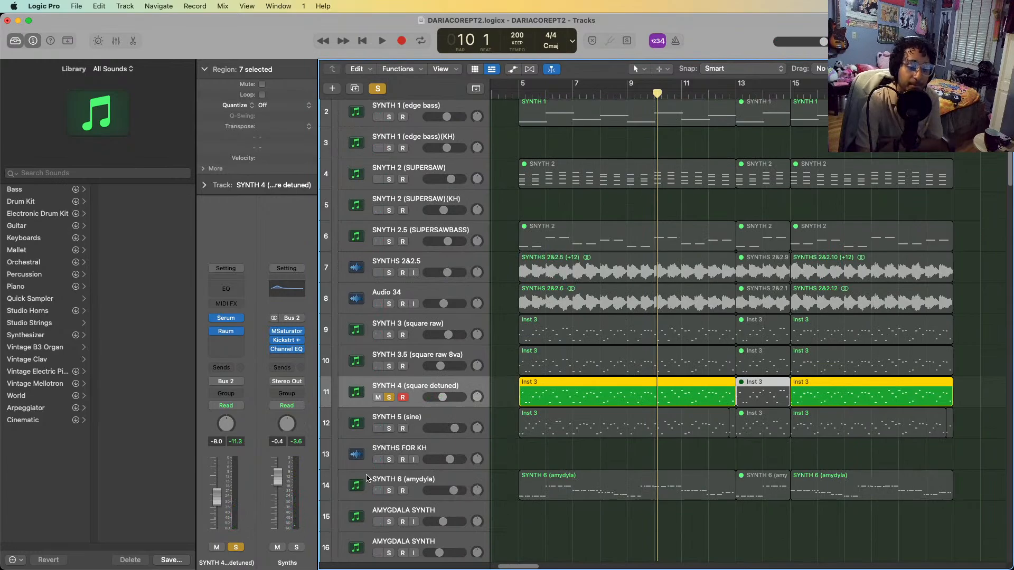
{"action": "key", "text": "s"}
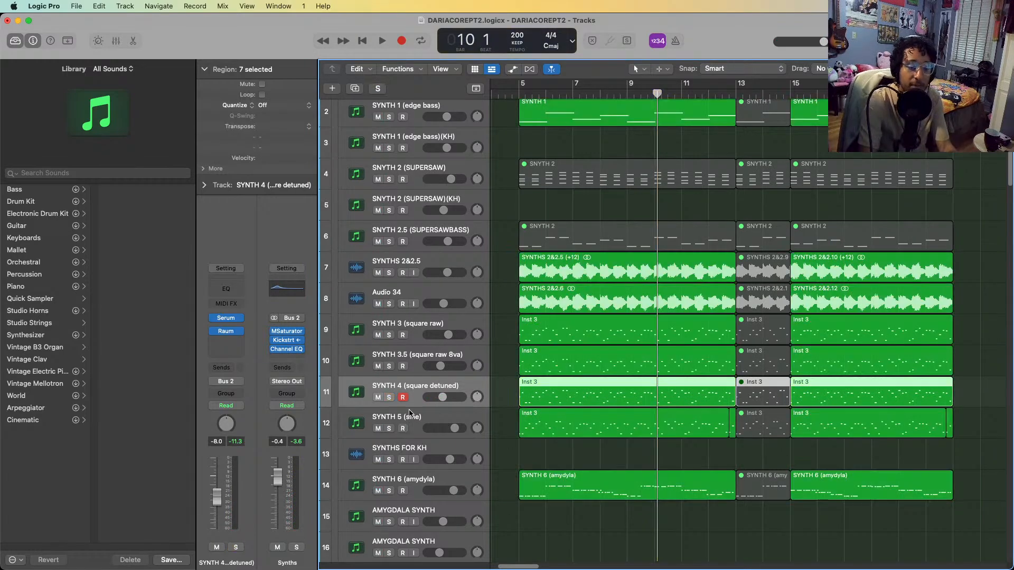
Solo SYNTH 5 (sine), play it briefly from bar 5 and stop playback
{"action": "left_click", "coordinate": [409, 413]}
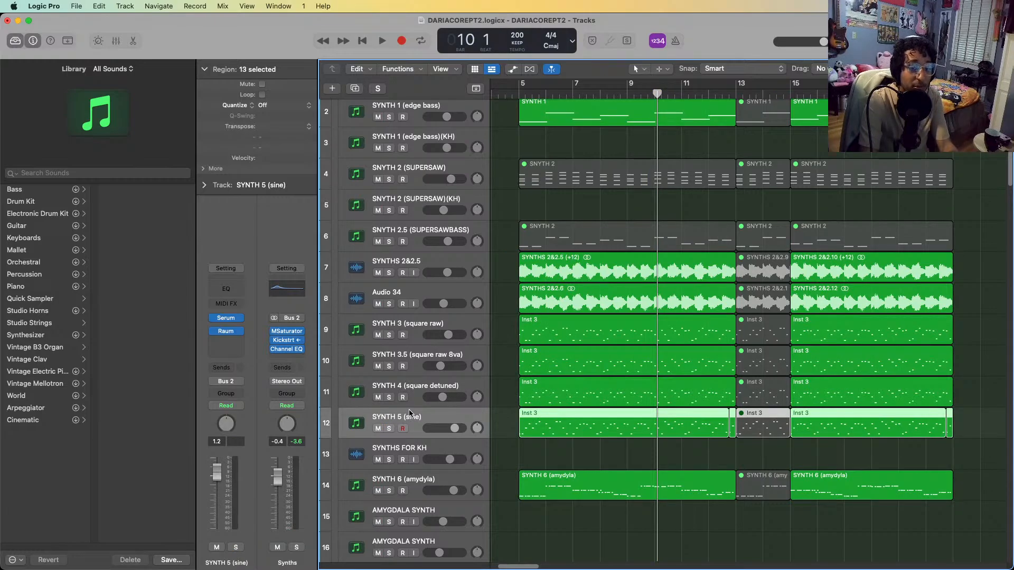
{"action": "left_click", "coordinate": [515, 92]}
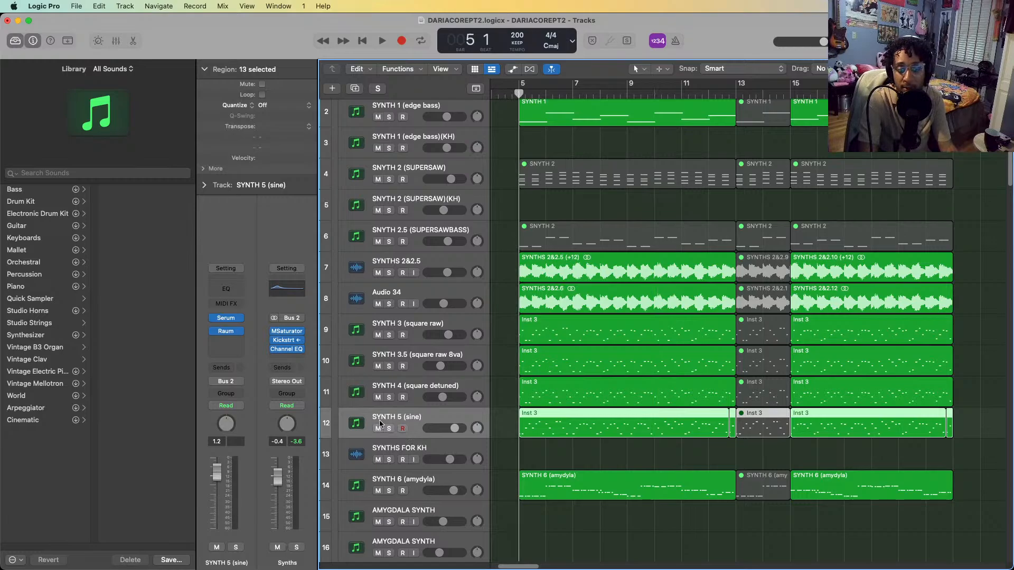
{"action": "left_click", "coordinate": [389, 429]}
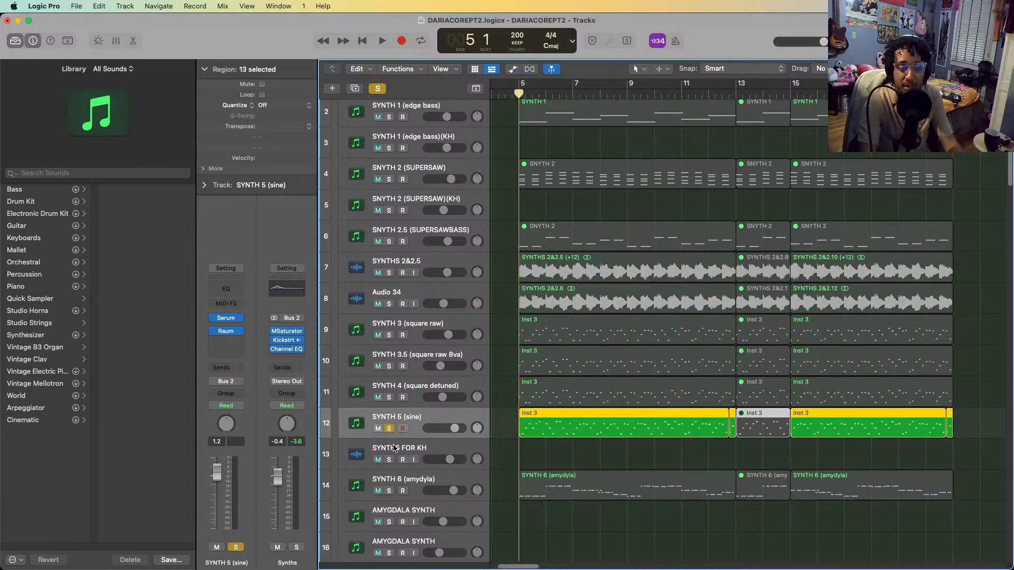
{"action": "key", "text": "e"}
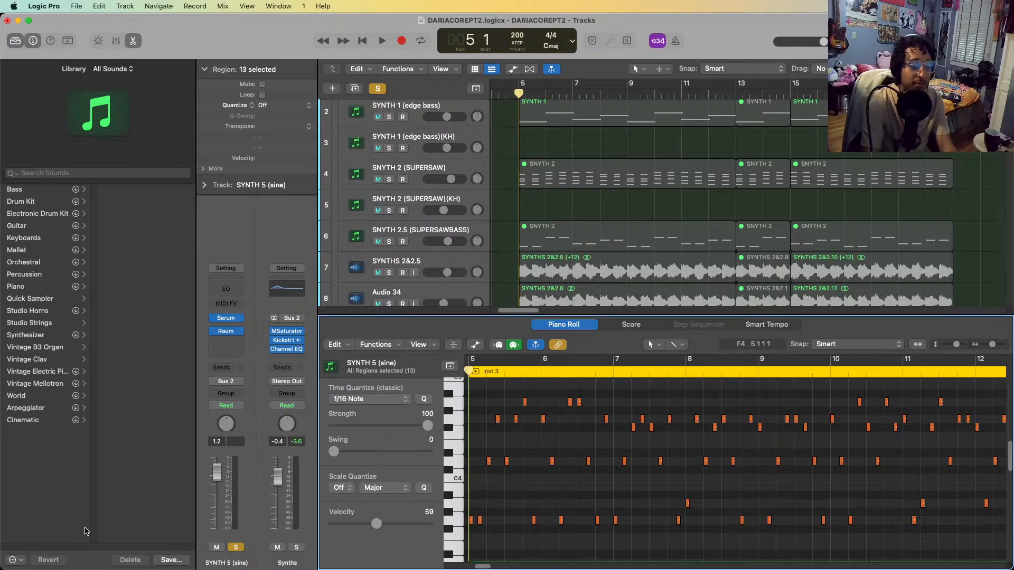
{"action": "key", "text": "e"}
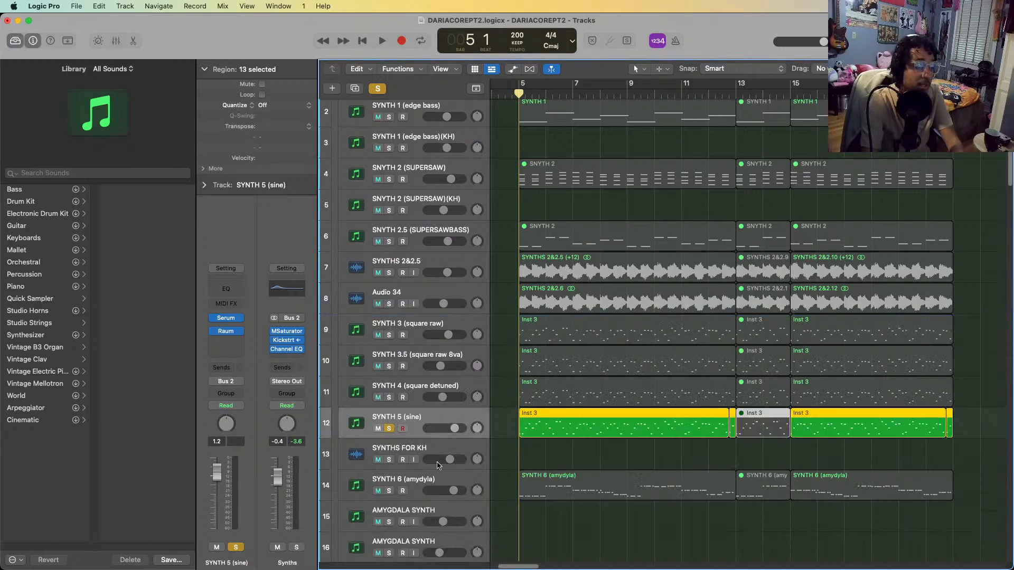
{"action": "key", "text": "space"}
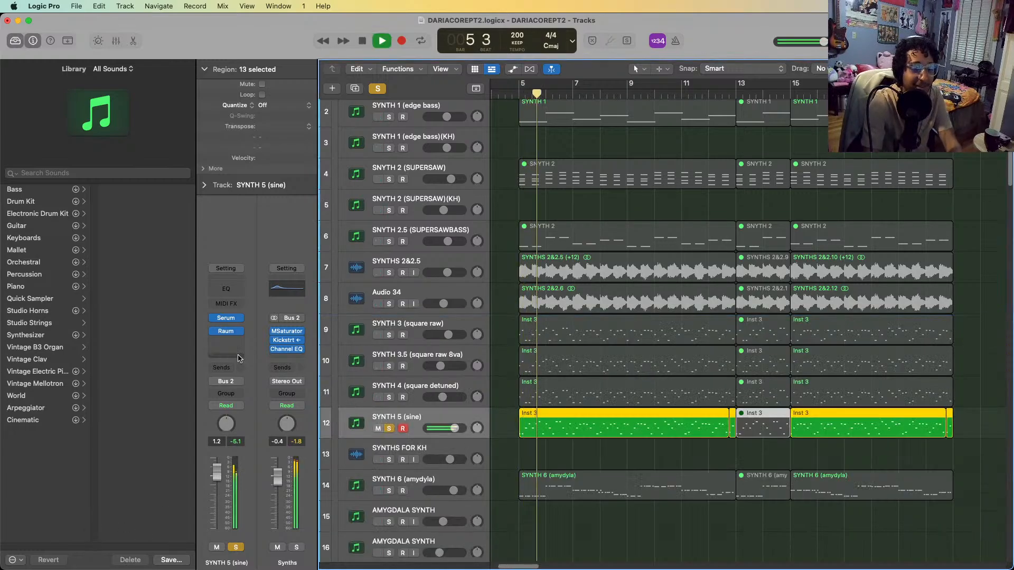
{"action": "key", "text": "space"}
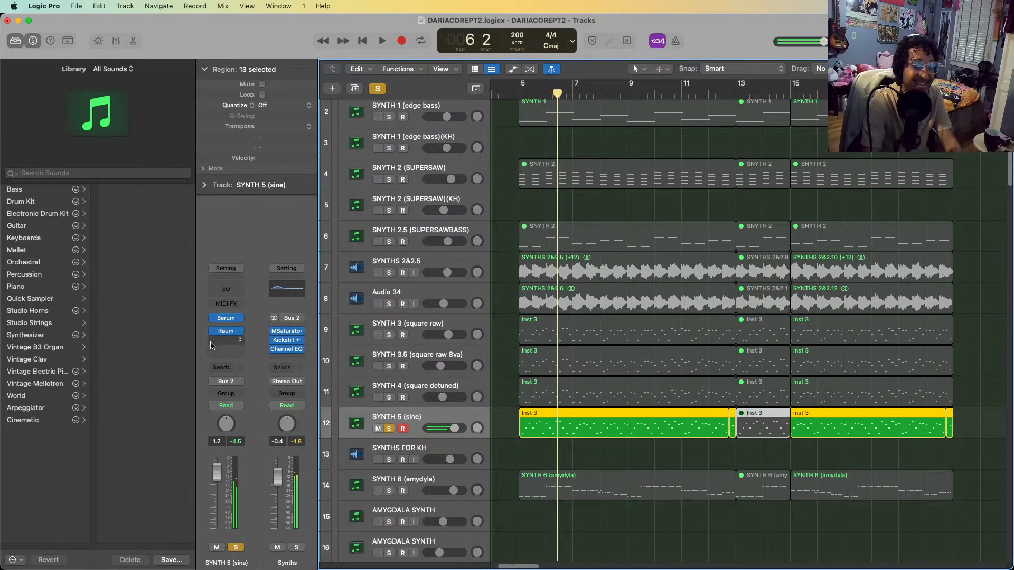
Inspect SYNTH 5's Serum patch and its notes in the Piano Roll, closing each view
{"action": "left_click", "coordinate": [225, 318]}
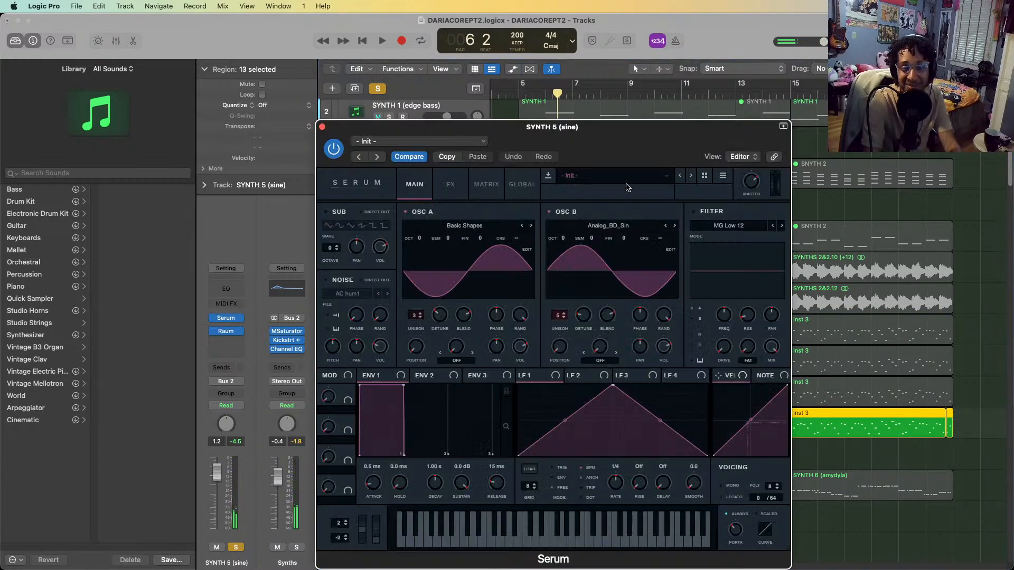
{"action": "left_click_drag", "start_coordinate": [629, 129], "coordinate": [536, 84]}
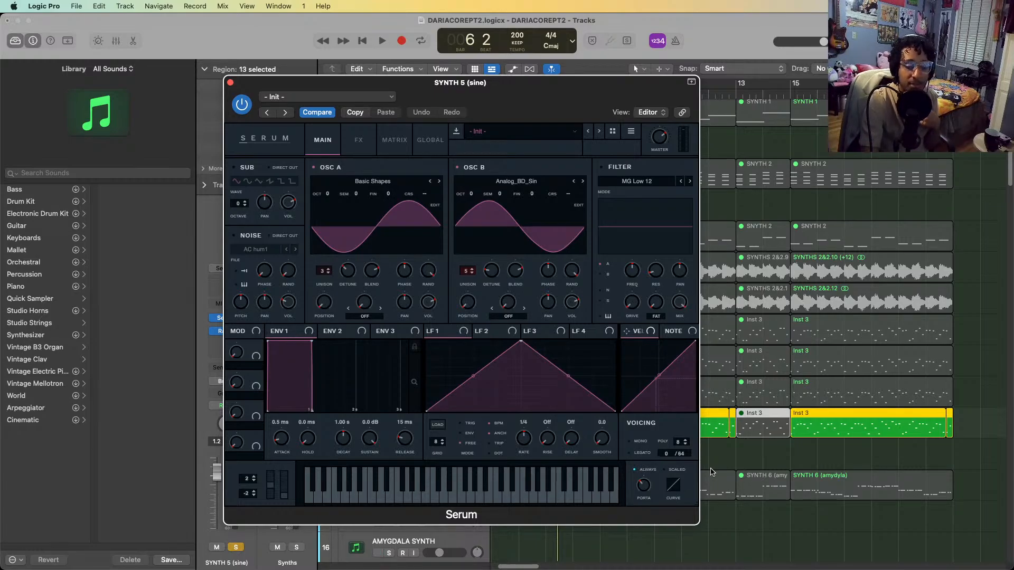
{"action": "left_click", "coordinate": [230, 83]}
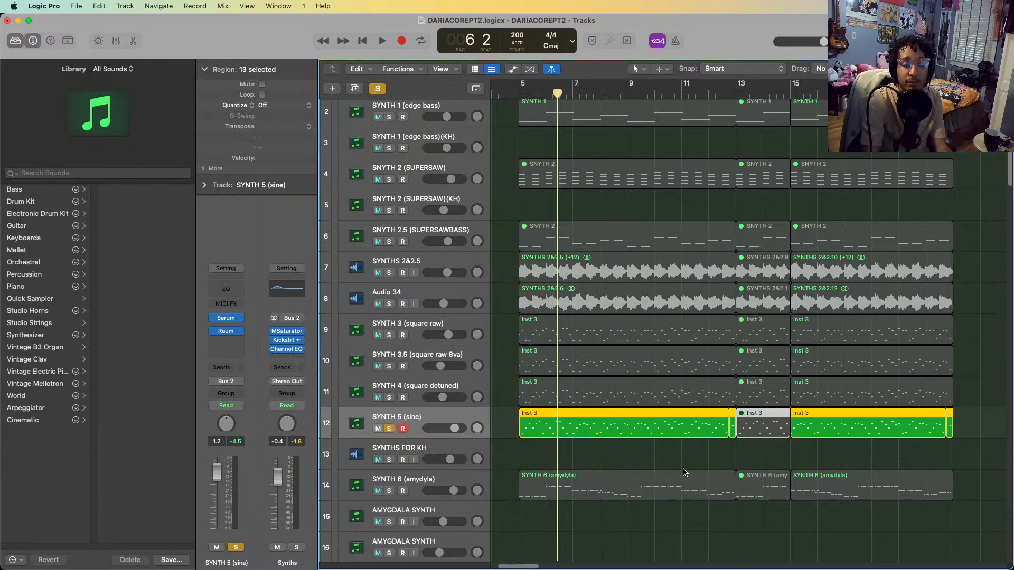
{"action": "double_click", "coordinate": [668, 424]}
{"action": "scroll", "coordinate": [620, 469], "scroll_direction": "up", "scroll_amount": 5}
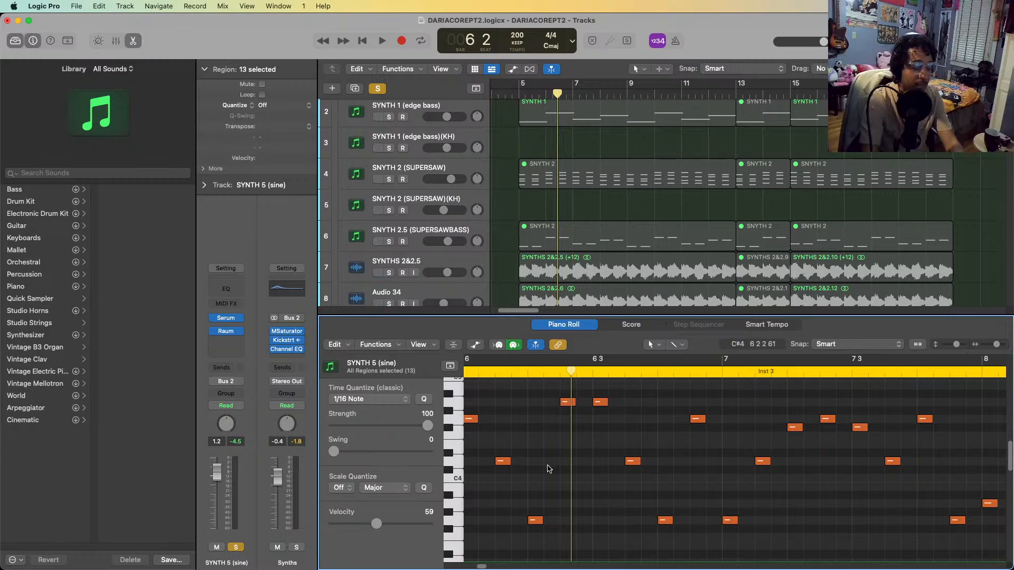
{"action": "key", "text": "e"}
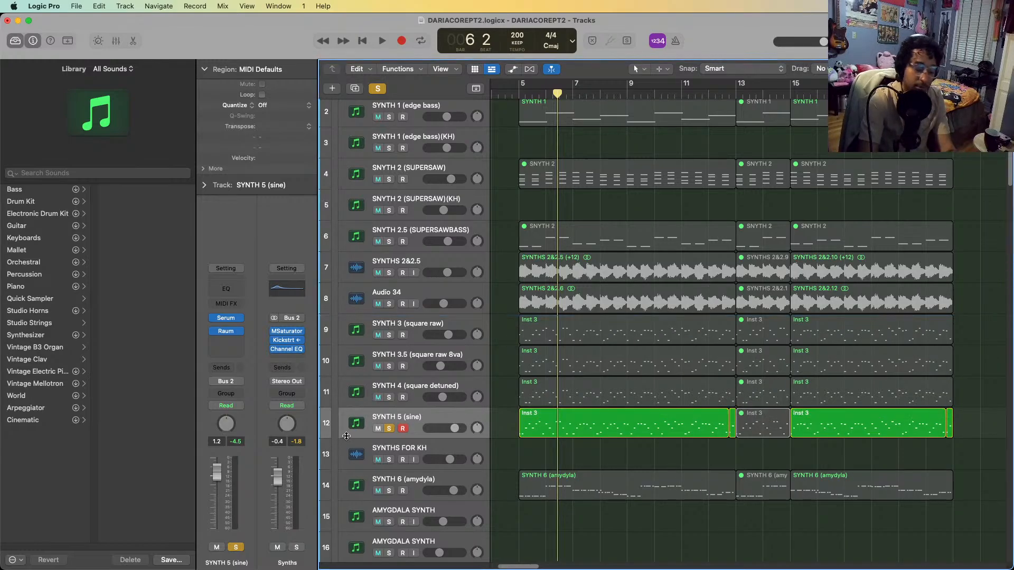
Solo SYNTH 3, 3.5, 4 and 5 together and play them from bar 5 to bar 13
{"action": "left_click", "coordinate": [401, 326], "text": "shift"}
{"action": "key", "text": "s"}
{"action": "key", "text": "s"}
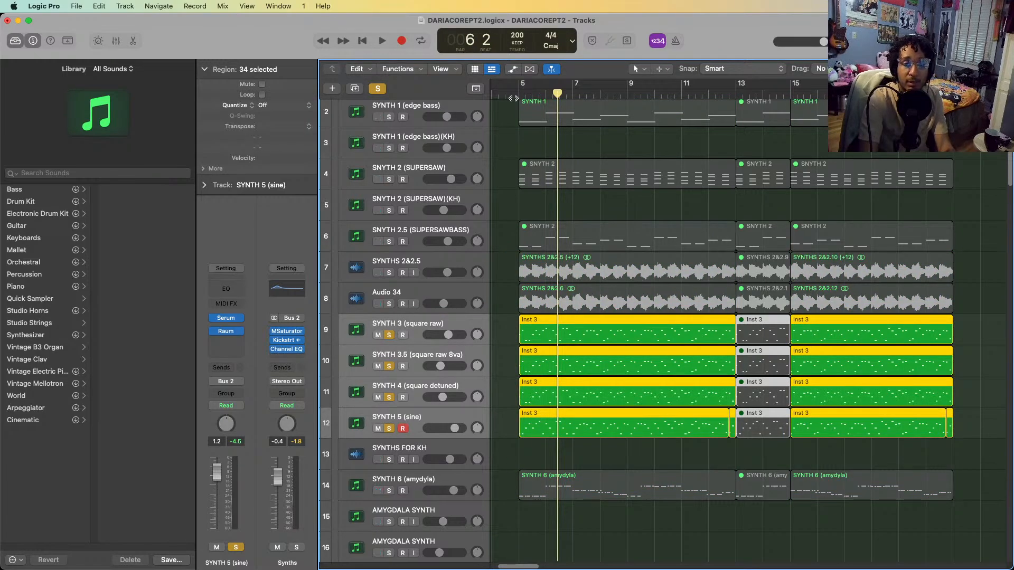
{"action": "left_click", "coordinate": [524, 90]}
{"action": "key", "text": "space"}
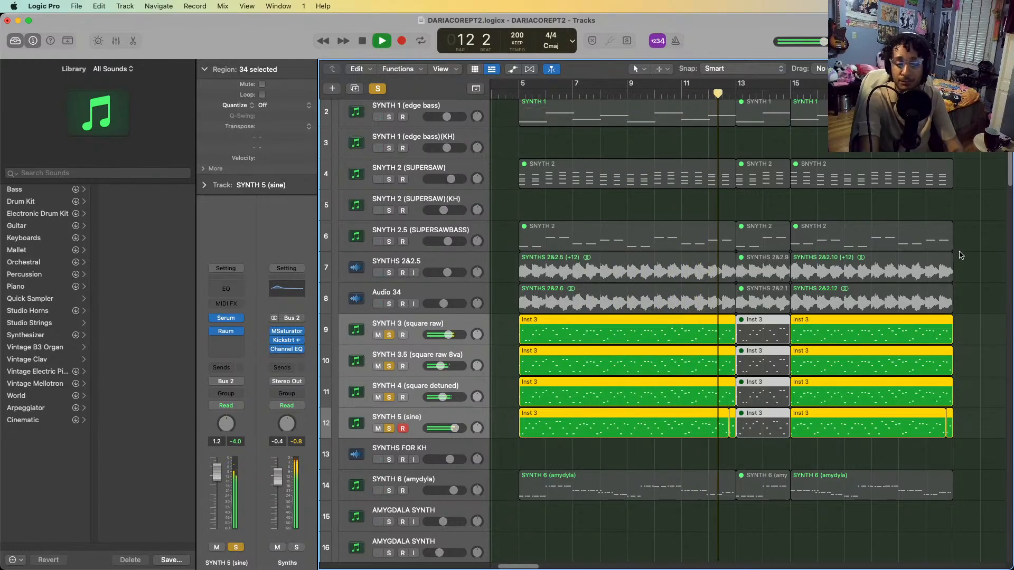
{"action": "key", "text": "space"}
Solo only SYNTH 6 (amydyla), clearing the solo on SYNTH 3 through SYNTH 5, and return the playhead to bar 5
{"action": "scroll", "coordinate": [607, 506], "scroll_direction": "down", "scroll_amount": 2}
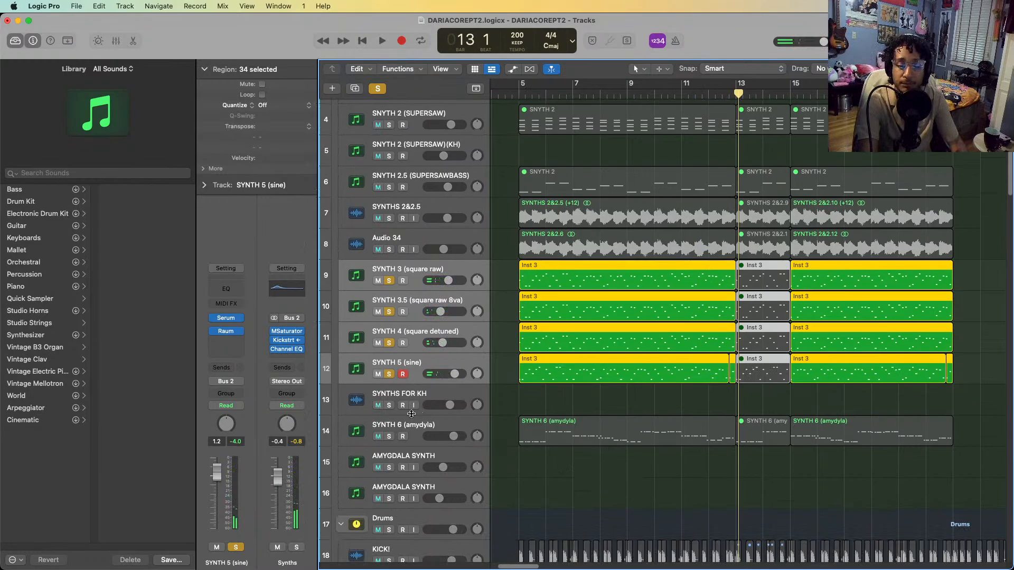
{"action": "left_click", "coordinate": [404, 428]}
{"action": "left_click", "coordinate": [412, 365]}
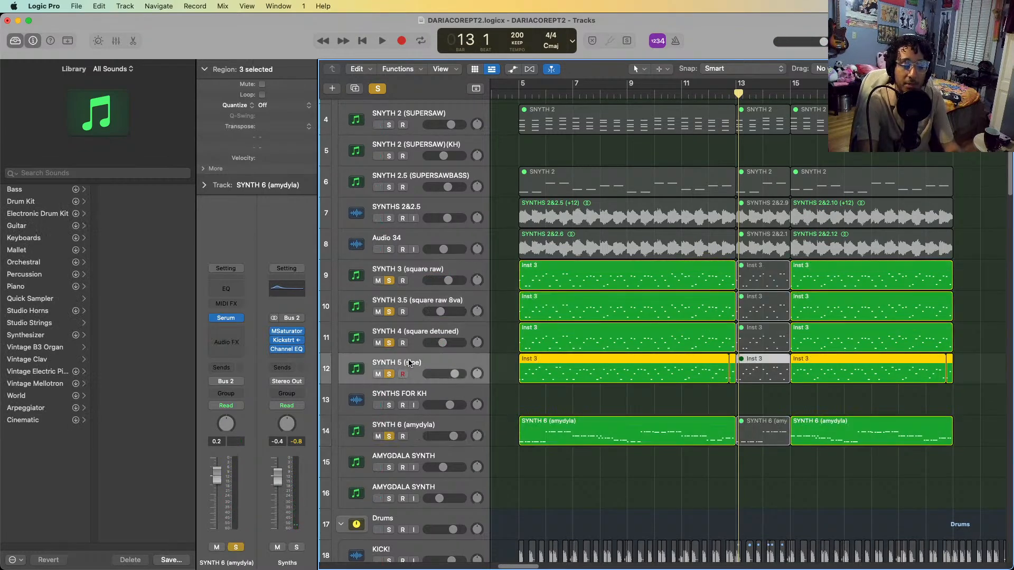
{"action": "left_click", "coordinate": [416, 267], "text": "shift"}
{"action": "key", "text": "ctrl+s"}
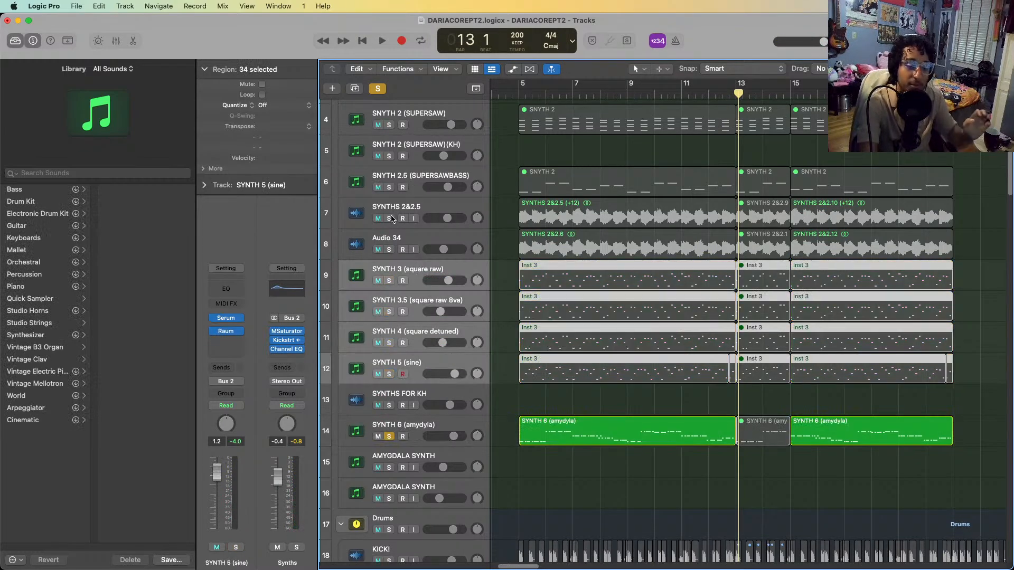
{"action": "left_click", "coordinate": [520, 93]}
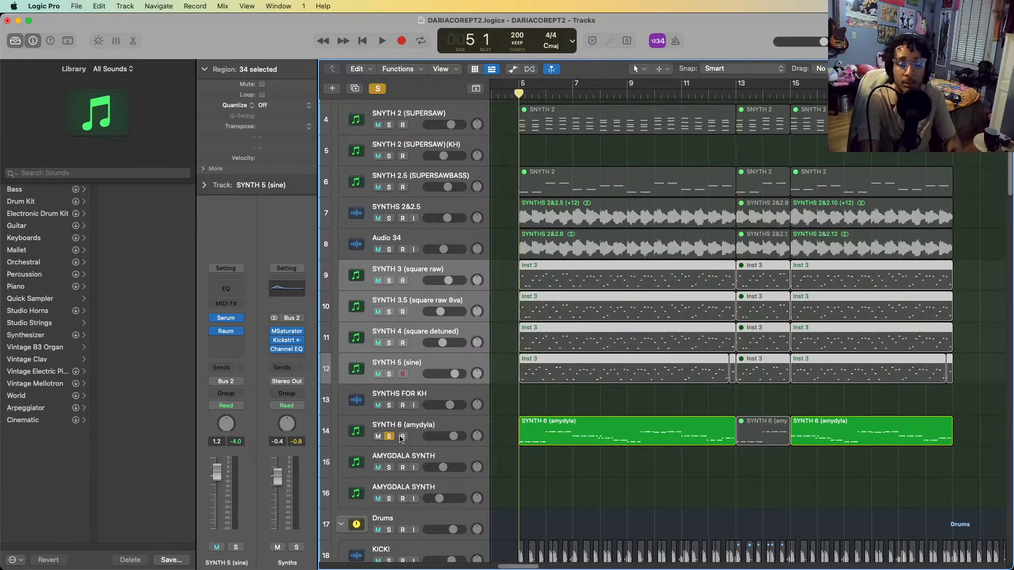
Inspect SYNTH 6's Serum patch, browse OSC A's wavetable categories without changing the wavetable, and close the plug-in
{"action": "left_click", "coordinate": [406, 428]}
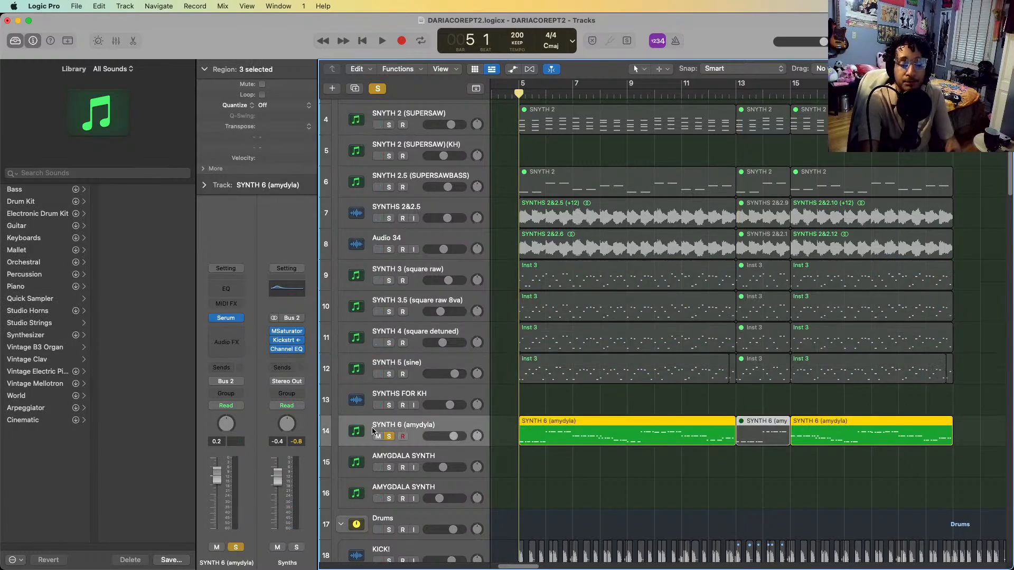
{"action": "left_click", "coordinate": [227, 317]}
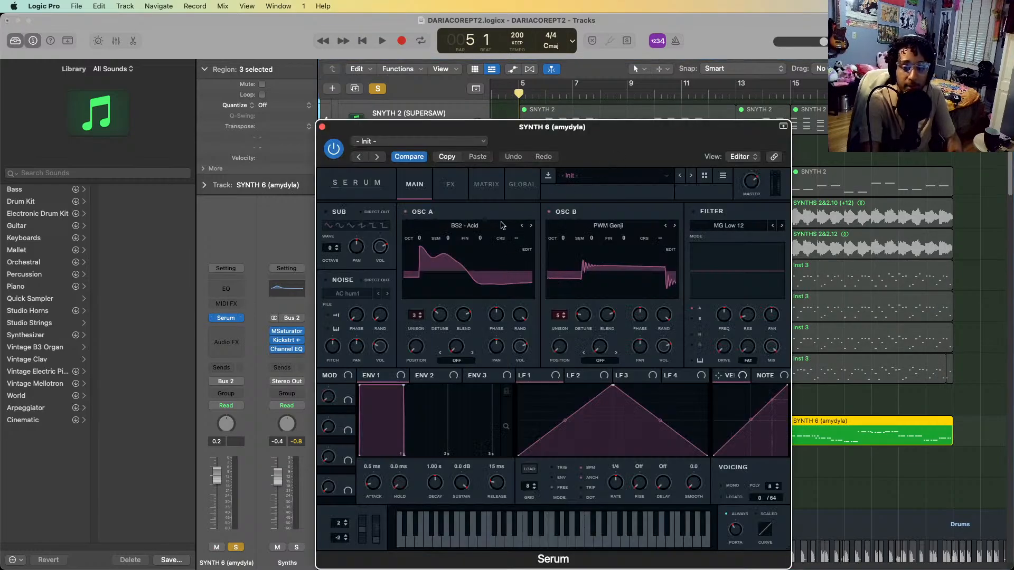
{"action": "left_click", "coordinate": [501, 225]}
{"action": "mouse_move", "coordinate": [475, 251]}
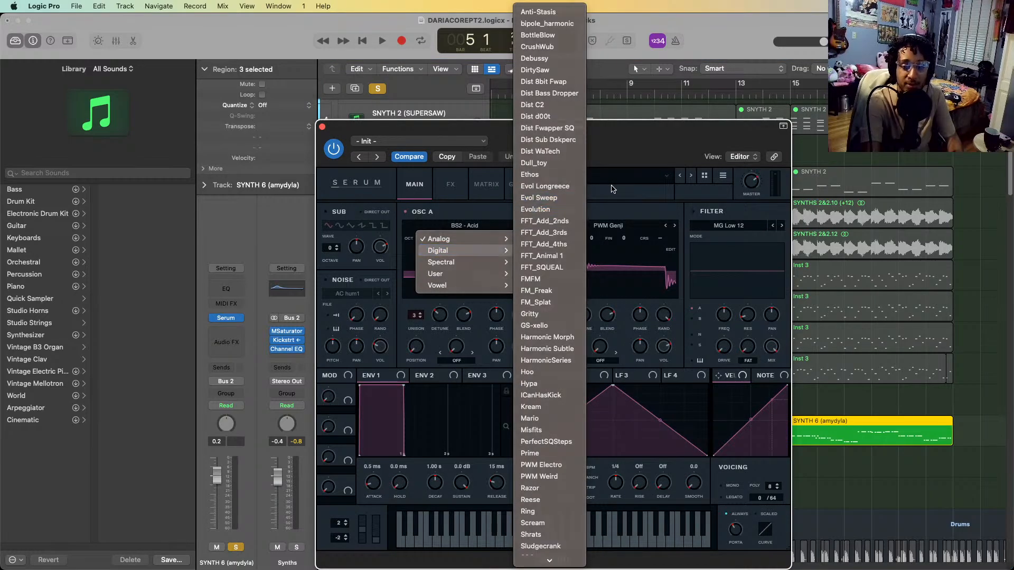
{"action": "left_click", "coordinate": [612, 189]}
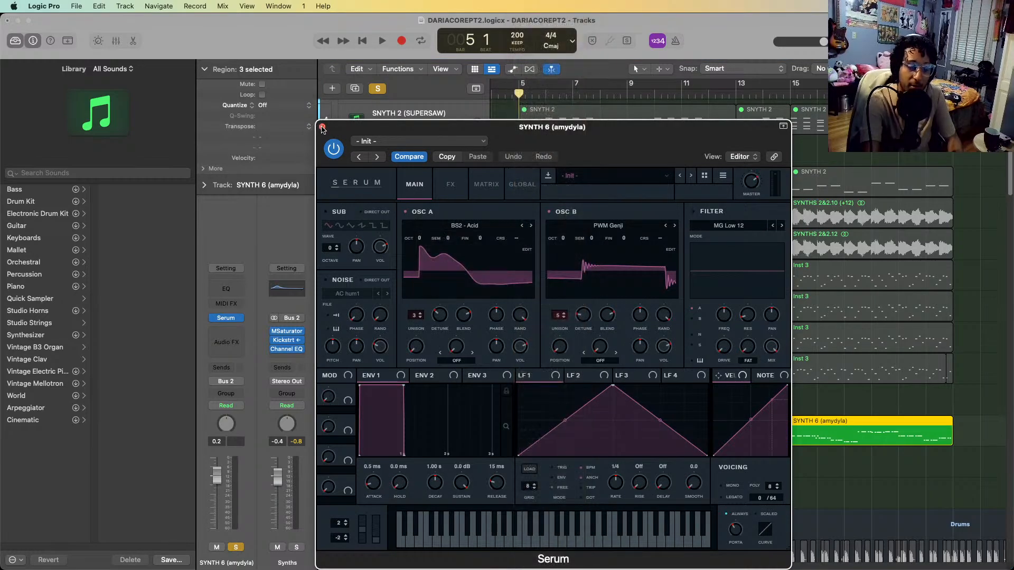
{"action": "left_click", "coordinate": [322, 127]}
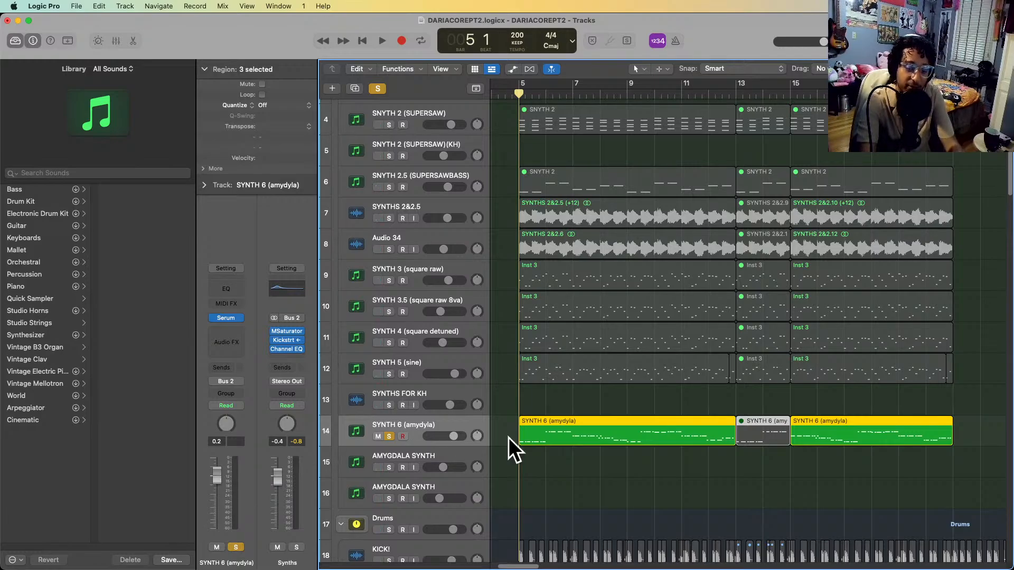
Play SYNTH 6 from bar 5 to bar 13 while examining its first region's notes in the Piano Roll
{"action": "key", "text": "space"}
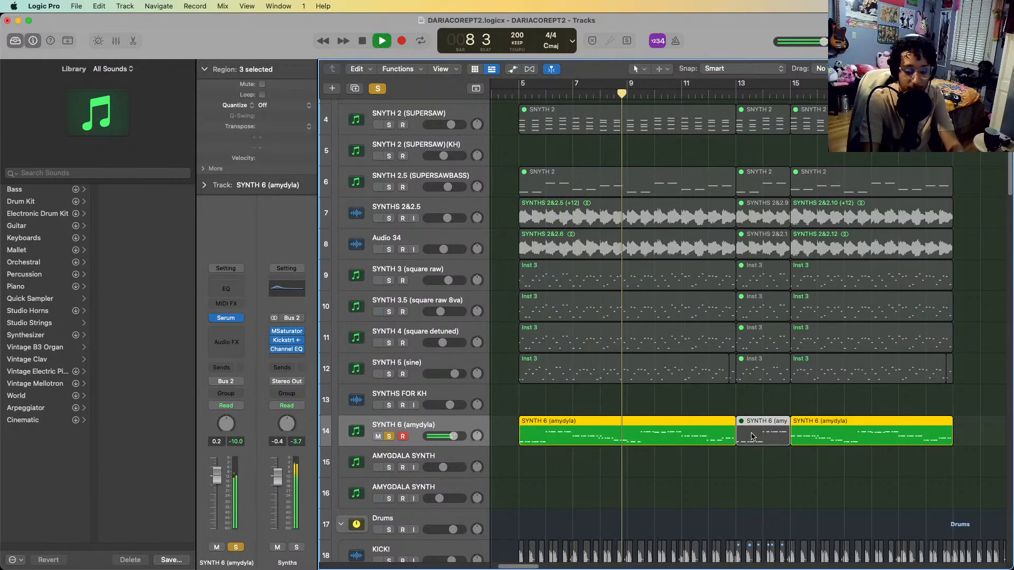
{"action": "left_click", "coordinate": [631, 482]}
{"action": "double_click", "coordinate": [618, 425]}
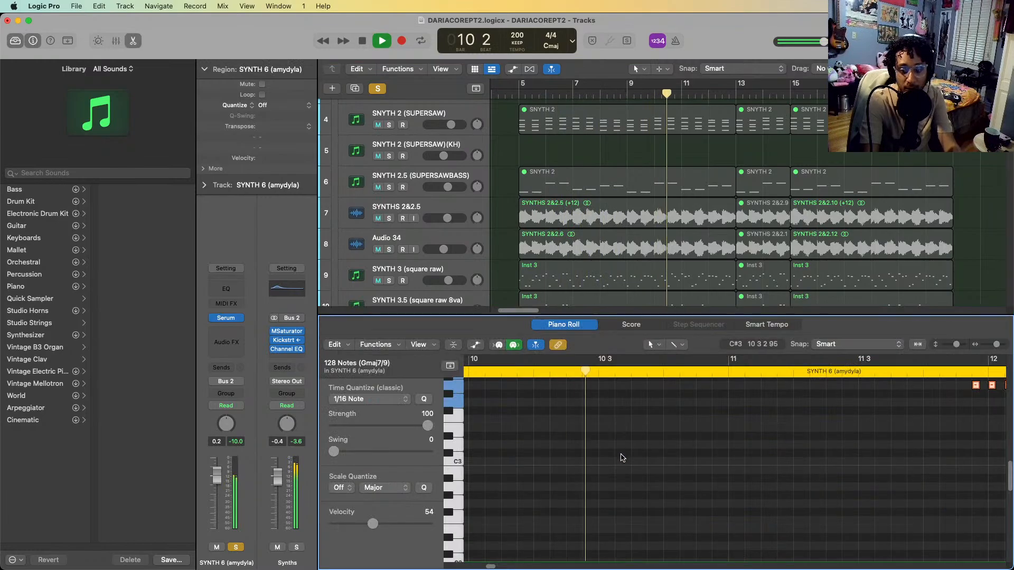
{"action": "key", "text": "super+Left"}
{"action": "scroll", "coordinate": [622, 458], "scroll_direction": "up", "scroll_amount": 8}
{"action": "scroll", "coordinate": [622, 457], "scroll_direction": "down", "scroll_amount": 3}
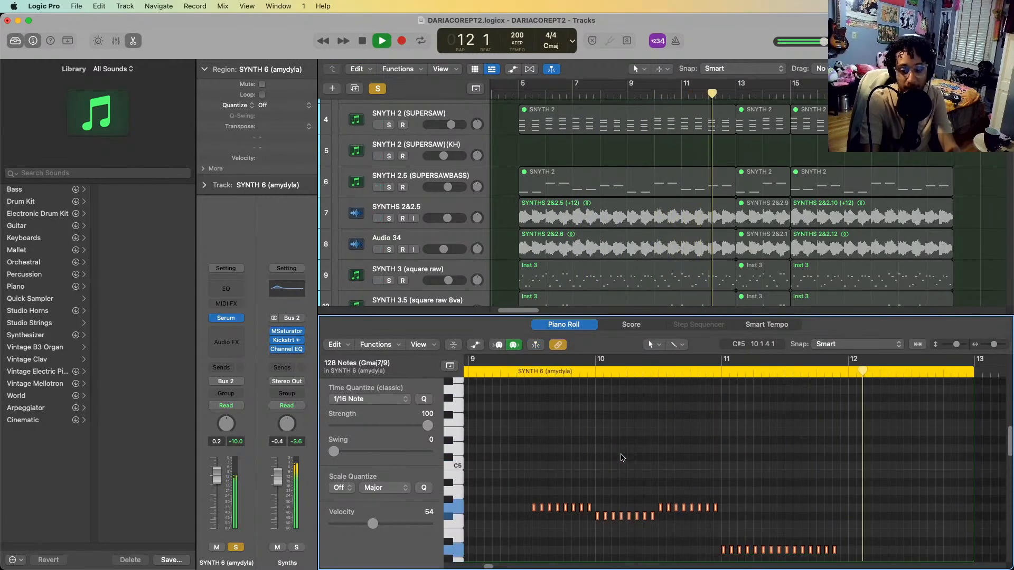
{"action": "key", "text": "p"}
{"action": "key", "text": "space"}
{"action": "left_click", "coordinate": [625, 456]}
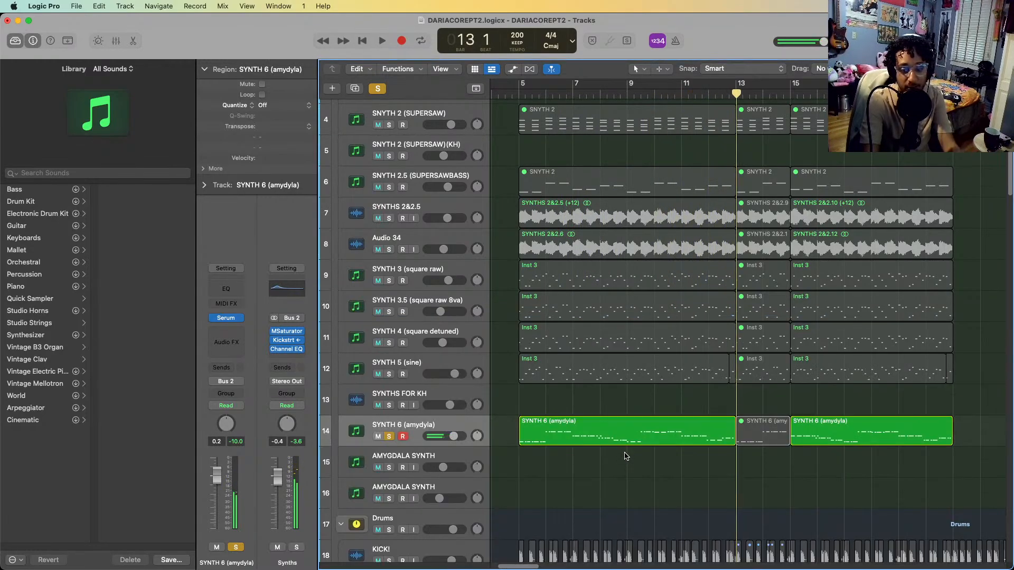
{"action": "left_click", "coordinate": [635, 427]}
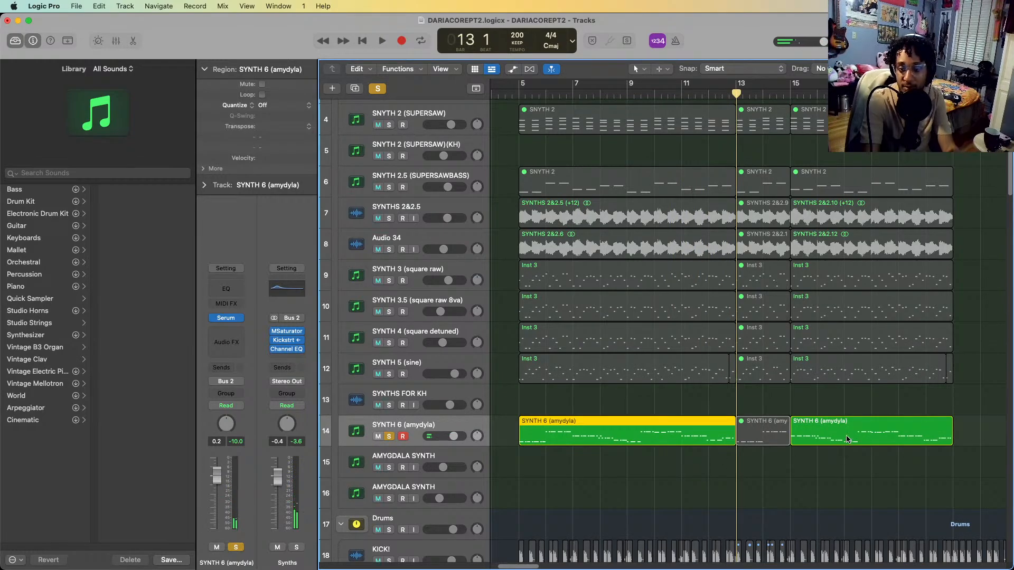
{"action": "scroll", "coordinate": [862, 454], "scroll_direction": "down", "scroll_amount": 1}
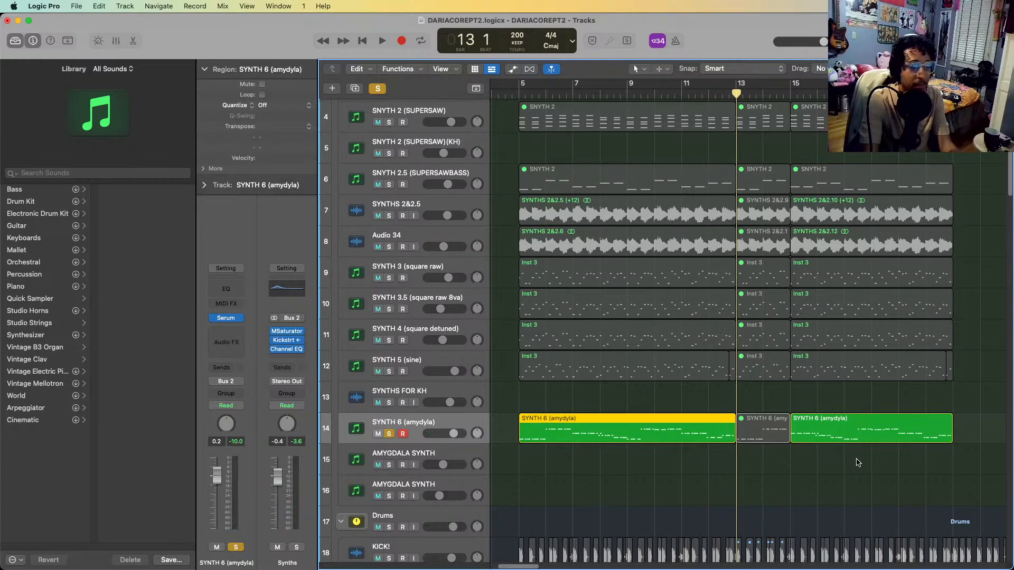
Solo all the synth tracks from SYNTH 1 to SYNTH 6 and play them together from bar 5
{"action": "left_click", "coordinate": [518, 95]}
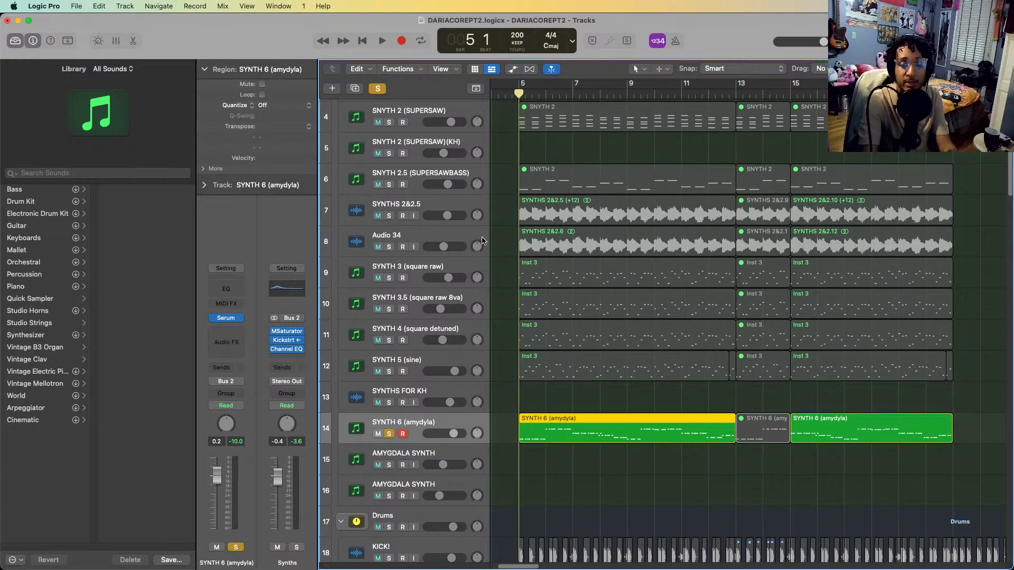
{"action": "scroll", "coordinate": [442, 165], "scroll_direction": "up", "scroll_amount": 1}
{"action": "scroll", "coordinate": [440, 161], "scroll_direction": "up", "scroll_amount": 4}
{"action": "key", "text": "s"}
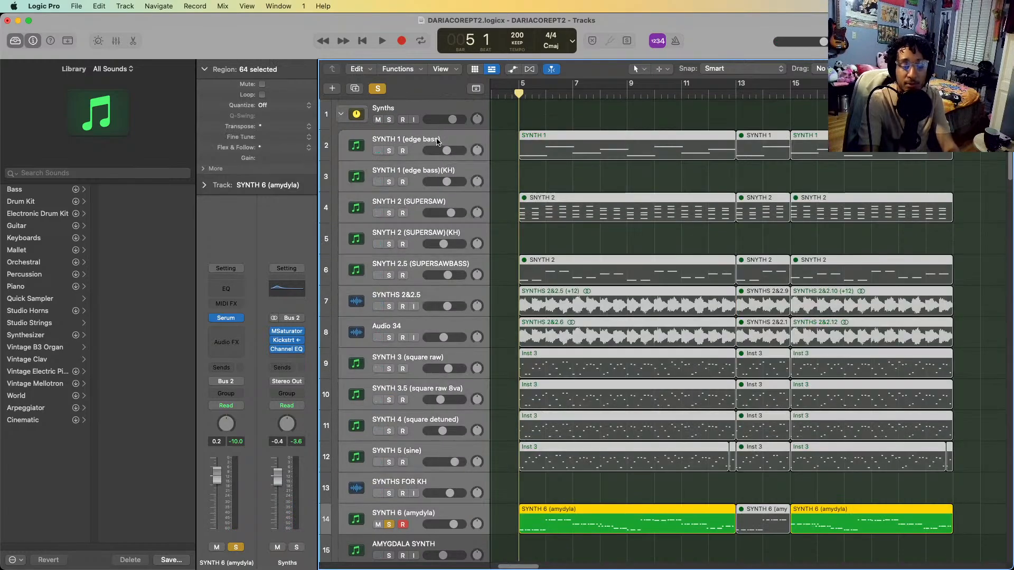
{"action": "key", "text": "super+a"}
{"action": "key", "text": "ctrl+s"}
{"action": "key", "text": "space"}
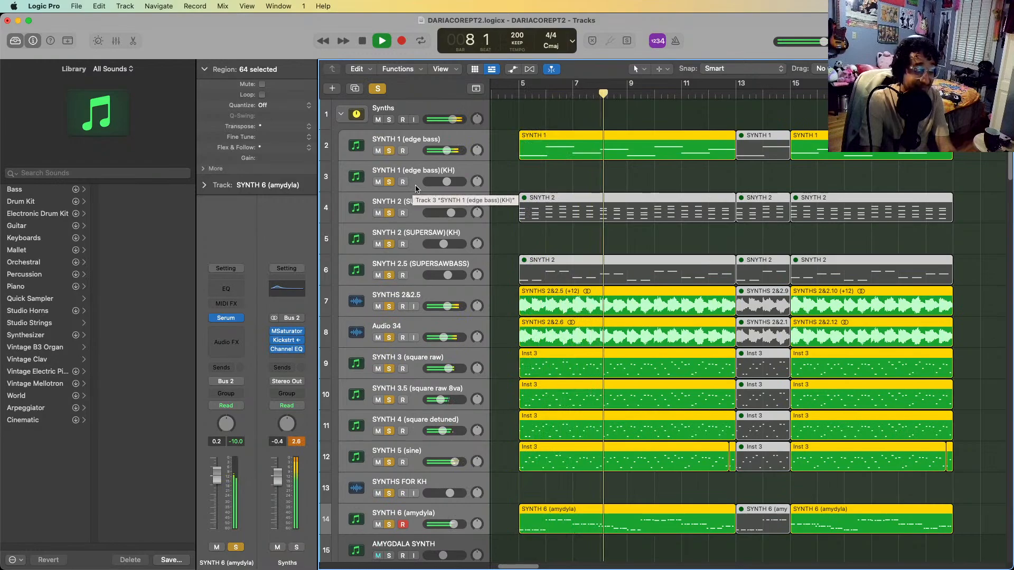
Stop playback, clear the solos on all the synth tracks, and deselect their regions
{"action": "key", "text": "space"}
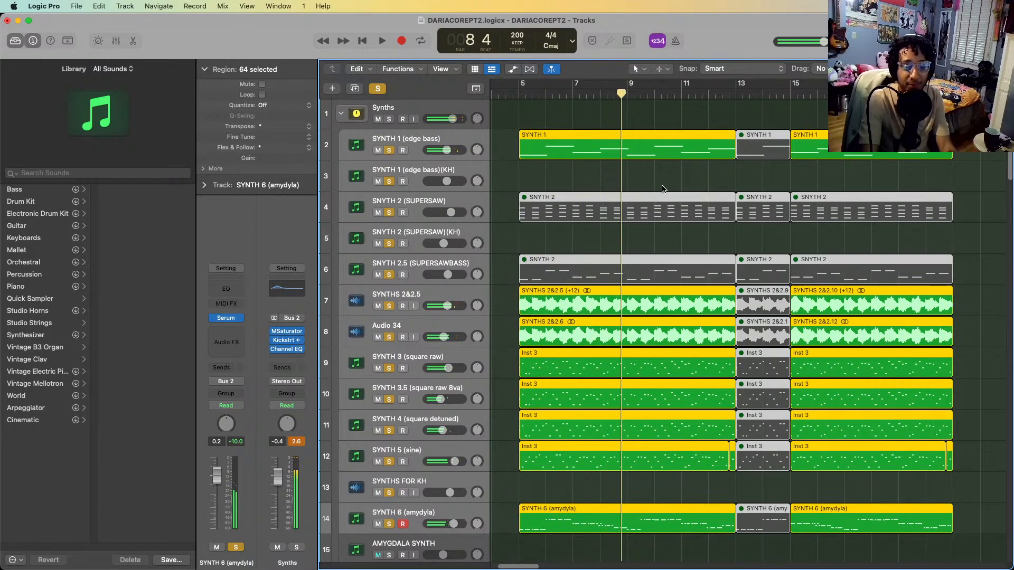
{"action": "scroll", "coordinate": [614, 291], "scroll_direction": "down", "scroll_amount": 2}
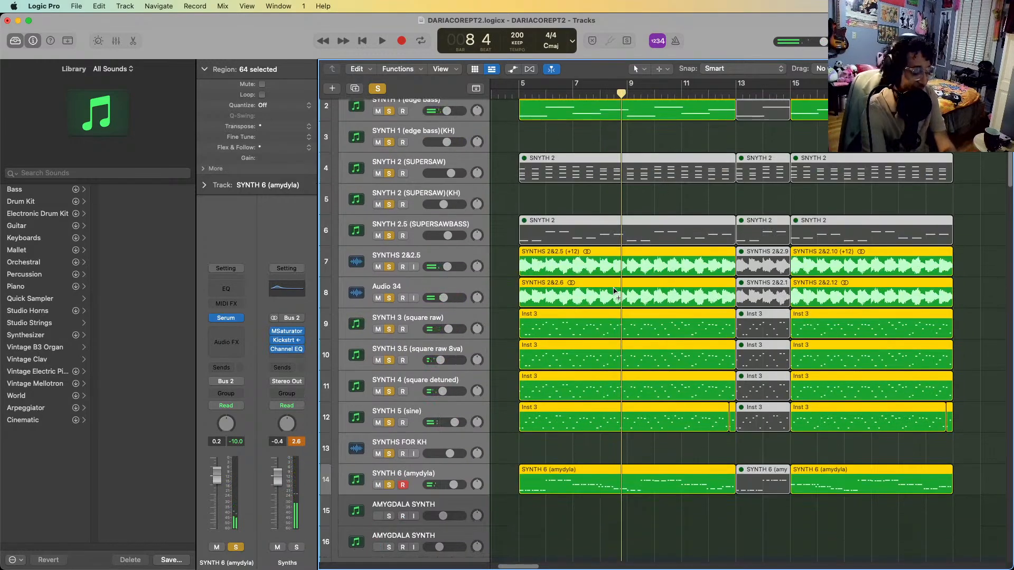
{"action": "key", "text": "ctrl+s"}
{"action": "scroll", "coordinate": [619, 192], "scroll_direction": "up", "scroll_amount": 2}
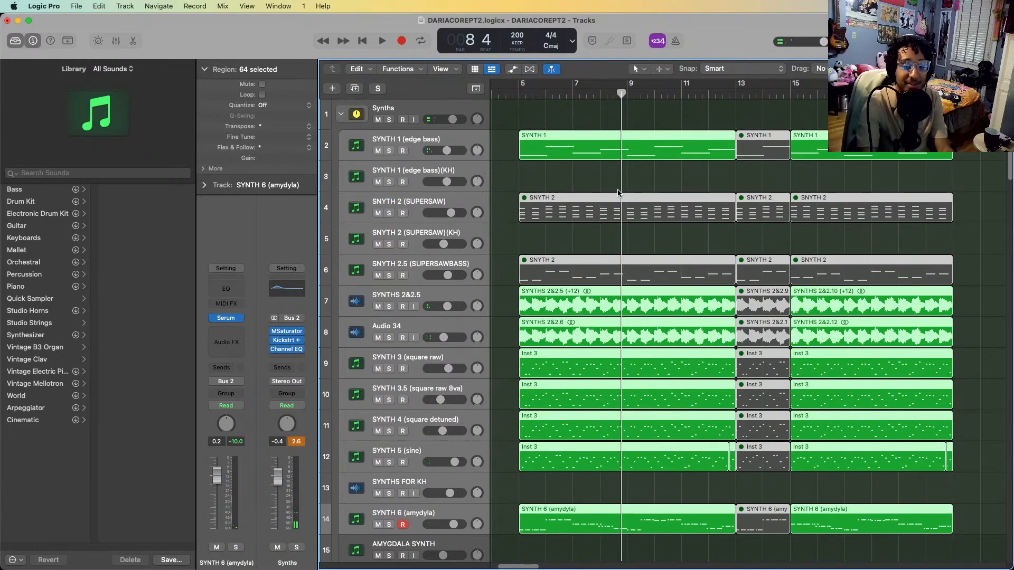
{"action": "left_click", "coordinate": [651, 176]}
Select the Synths track stack, inspect the MSaturator settings on its channel, and close the plug-in
{"action": "scroll", "coordinate": [777, 262], "scroll_direction": "down", "scroll_amount": 10}
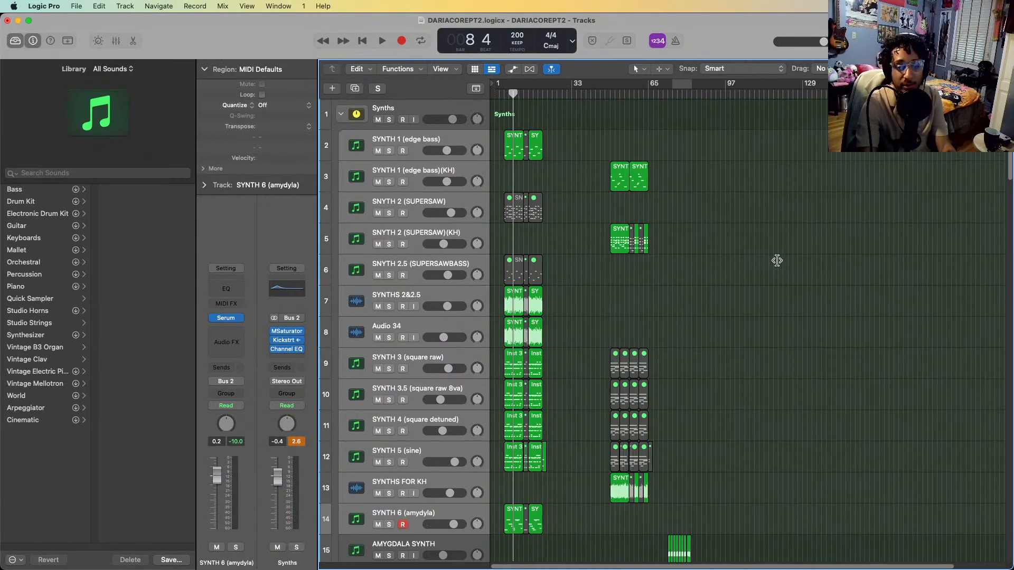
{"action": "scroll", "coordinate": [777, 263], "scroll_direction": "down", "scroll_amount": 1}
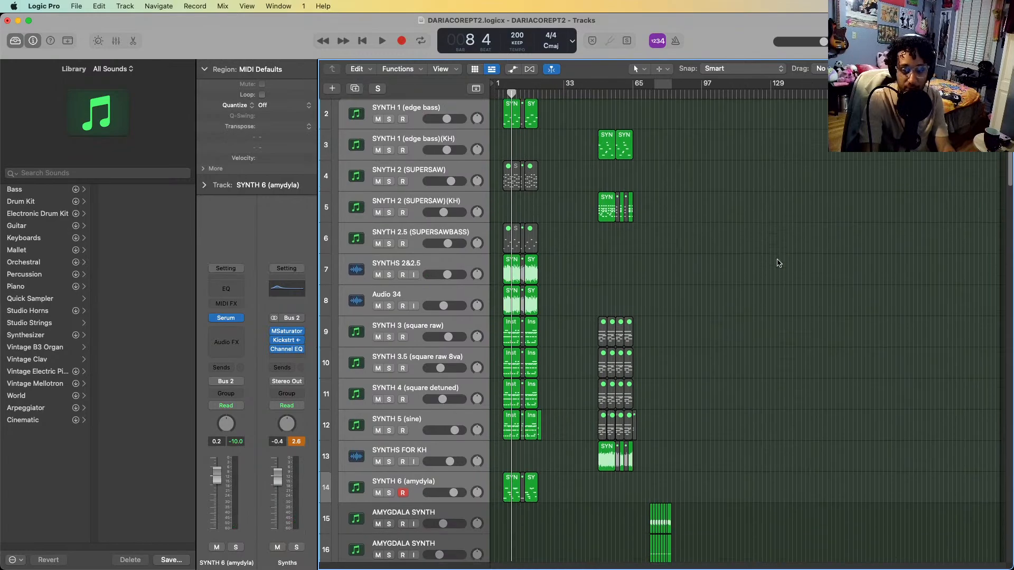
{"action": "key", "text": "super+Right"}
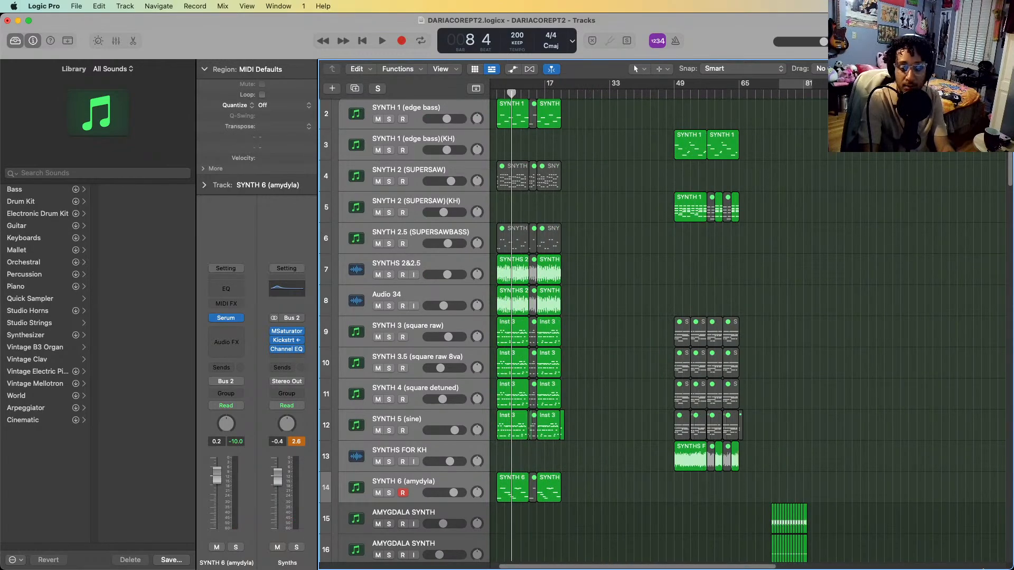
{"action": "scroll", "coordinate": [508, 213], "scroll_direction": "up", "scroll_amount": 1}
{"action": "scroll", "coordinate": [506, 212], "scroll_direction": "up", "scroll_amount": 1}
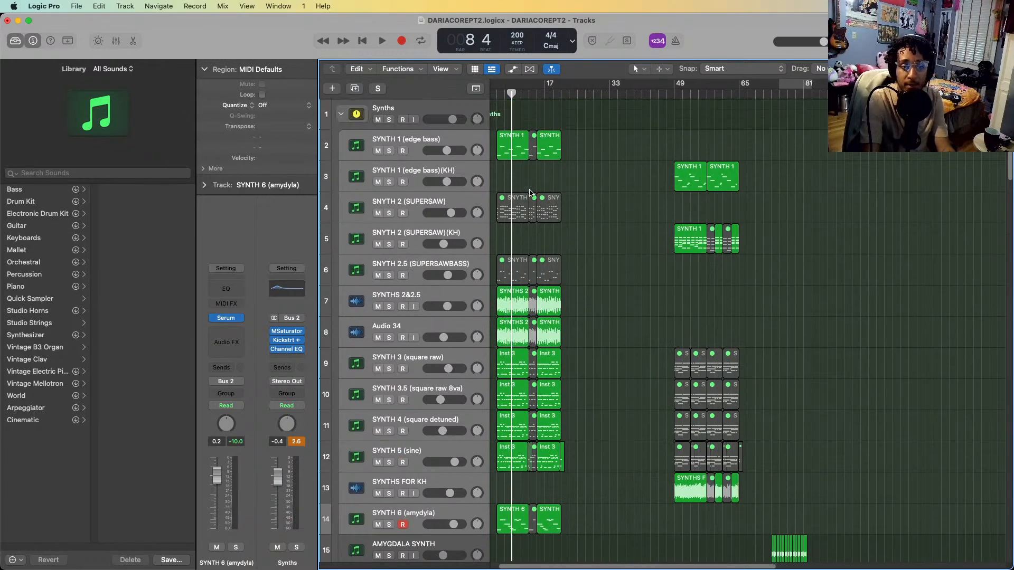
{"action": "left_click", "coordinate": [436, 106]}
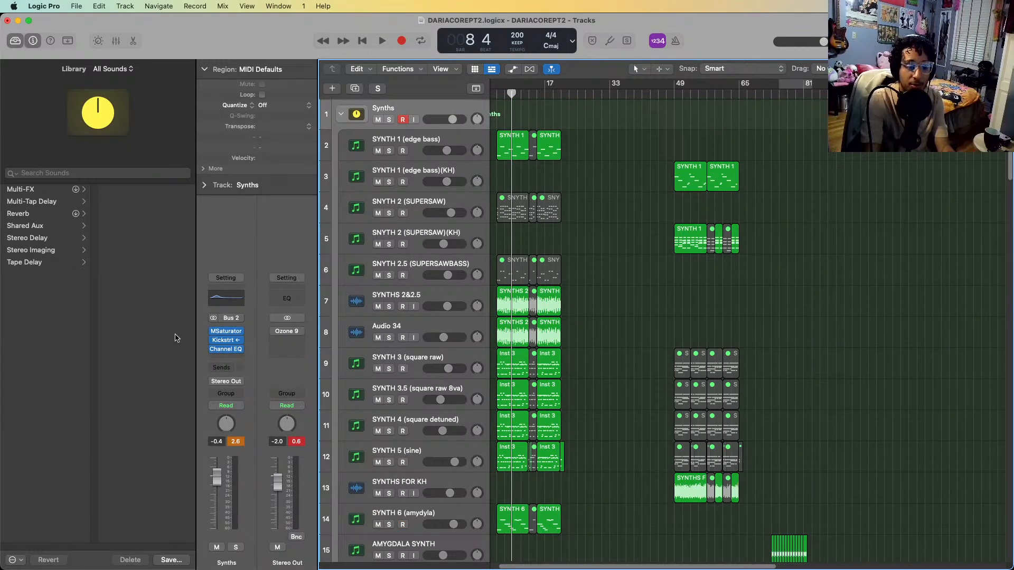
{"action": "left_click", "coordinate": [226, 331]}
{"action": "left_click_drag", "start_coordinate": [546, 177], "coordinate": [542, 142]}
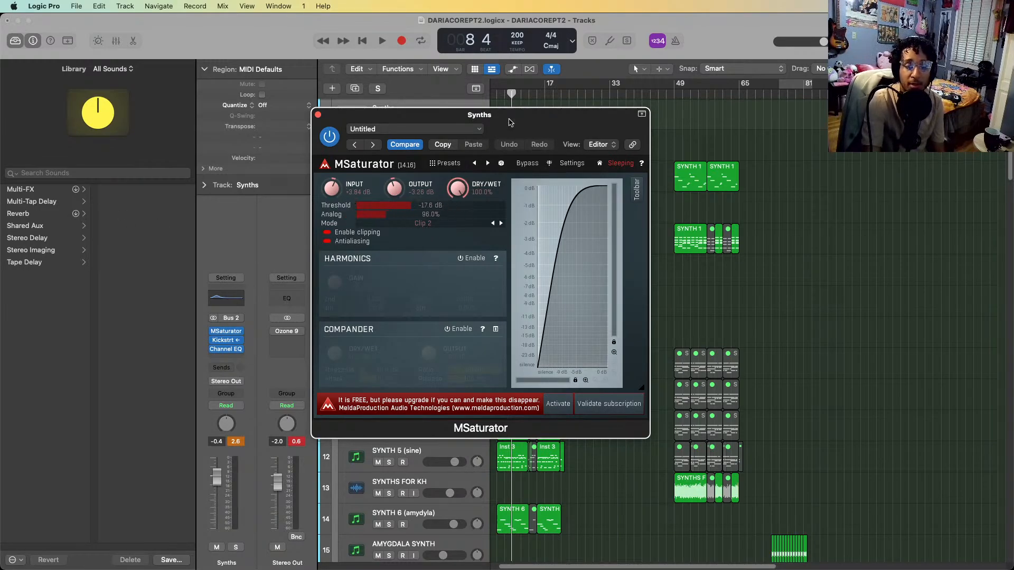
{"action": "left_click_drag", "start_coordinate": [510, 116], "coordinate": [727, 118]}
{"action": "left_click", "coordinate": [534, 117]}
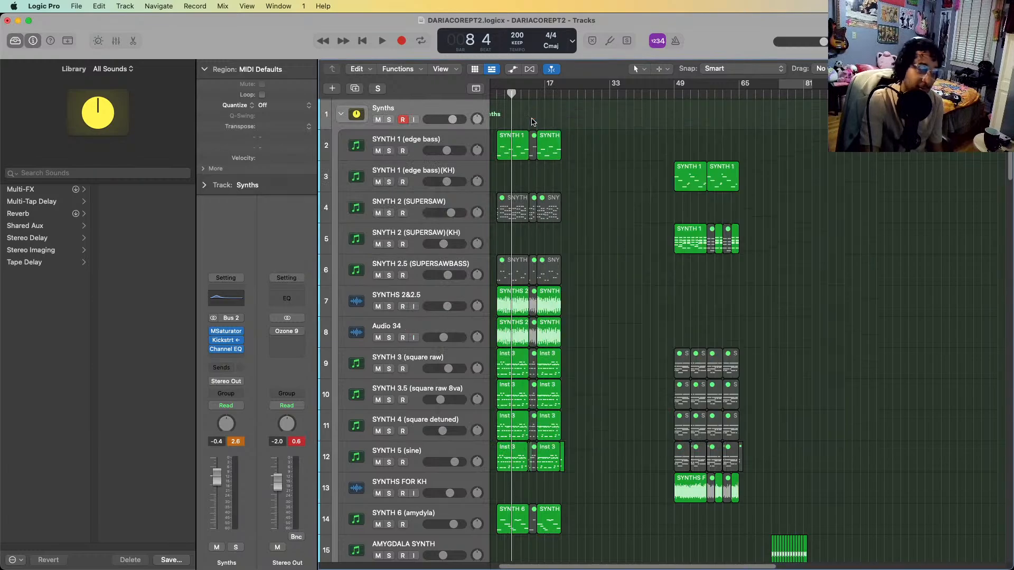
Open Kickstart 2 on the Synths stack, try Sync triggering, return to Audio, and check the side-chain source list without changing it
{"action": "left_click", "coordinate": [228, 342]}
{"action": "left_click_drag", "start_coordinate": [635, 164], "coordinate": [924, 219]}
{"action": "scroll", "coordinate": [928, 204], "scroll_direction": "down", "scroll_amount": 4}
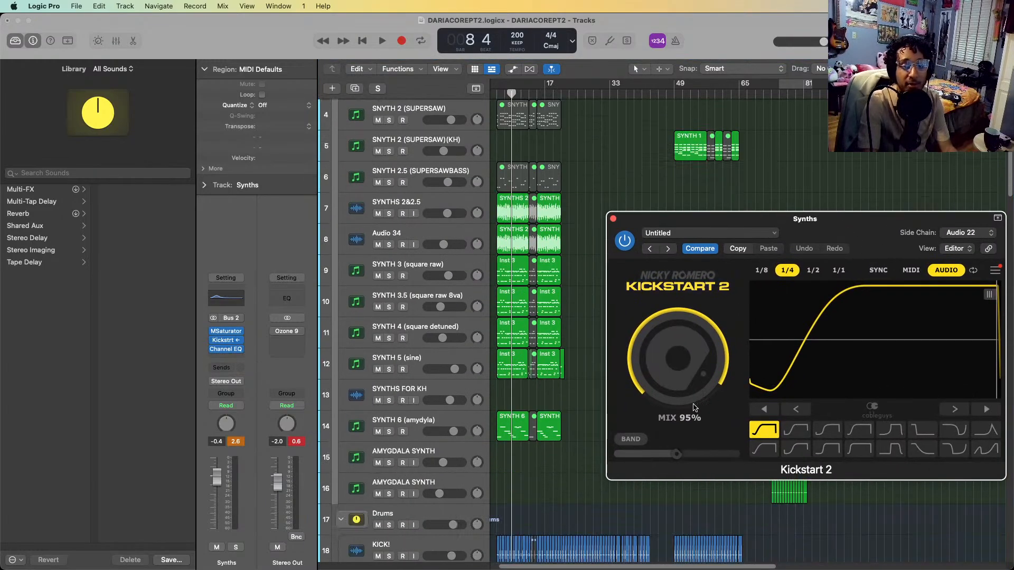
{"action": "left_click_drag", "start_coordinate": [892, 229], "coordinate": [794, 208]}
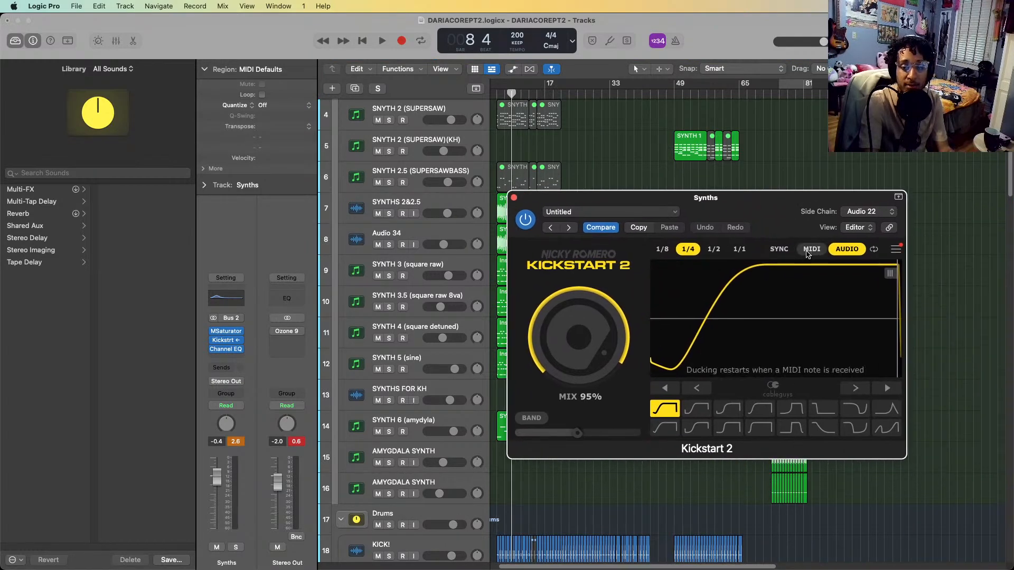
{"action": "left_click", "coordinate": [786, 251]}
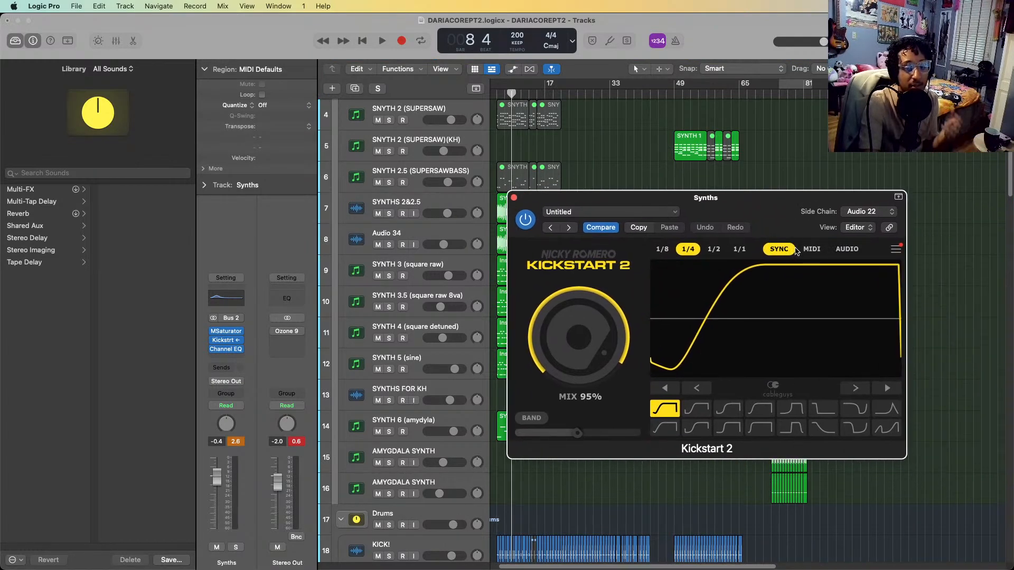
{"action": "left_click", "coordinate": [846, 249]}
{"action": "left_click", "coordinate": [843, 214]}
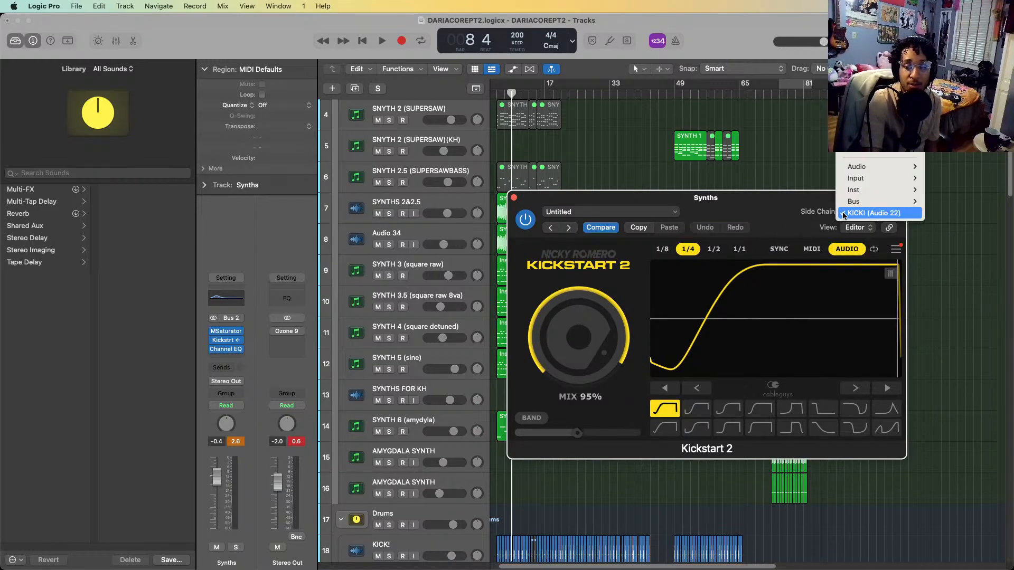
{"action": "left_click", "coordinate": [514, 198]}
{"action": "left_click", "coordinate": [513, 198]}
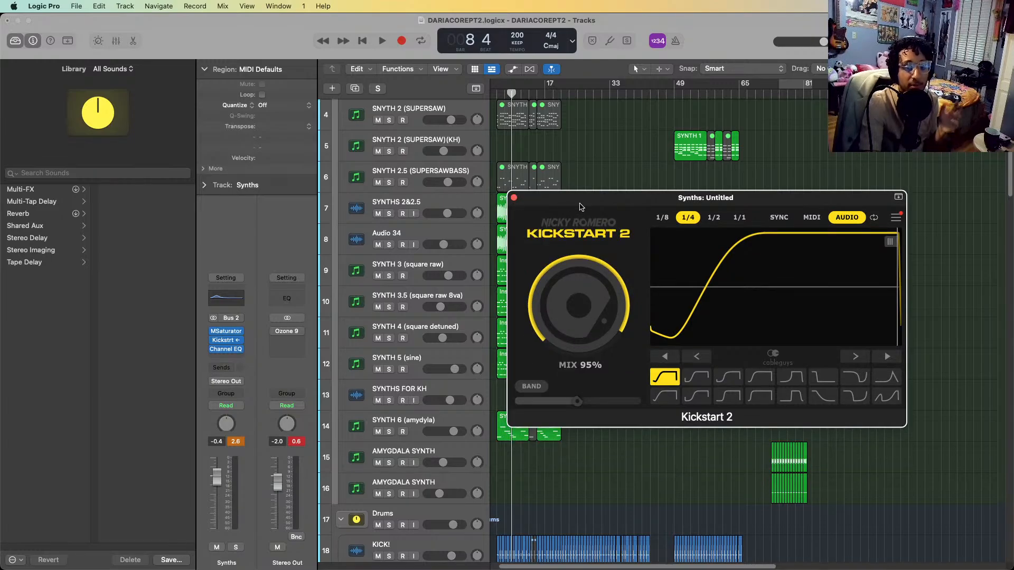
{"action": "double_click", "coordinate": [528, 198]}
{"action": "double_click", "coordinate": [528, 198]}
{"action": "double_click", "coordinate": [528, 198]}
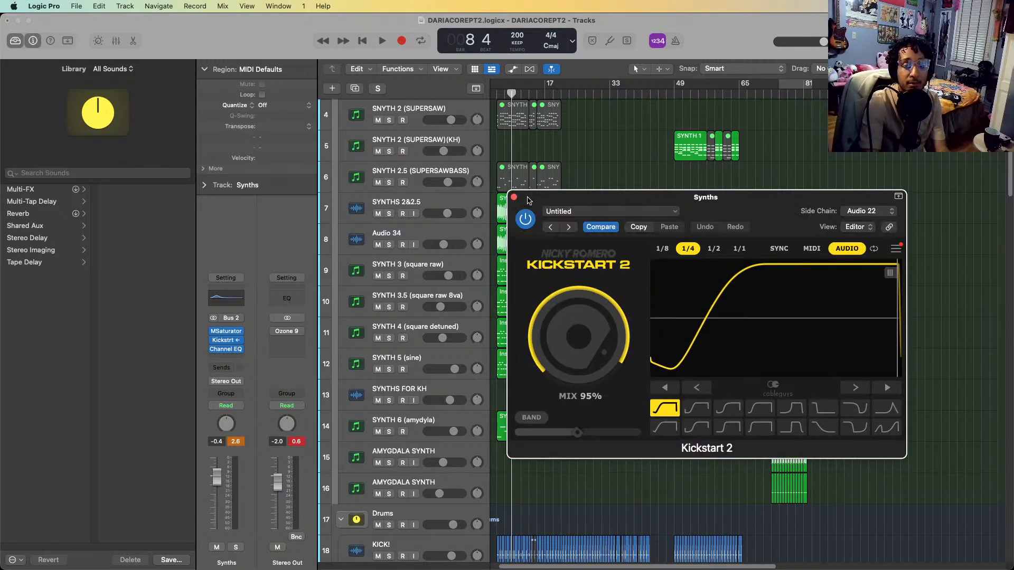
{"action": "double_click", "coordinate": [528, 198]}
{"action": "double_click", "coordinate": [522, 200]}
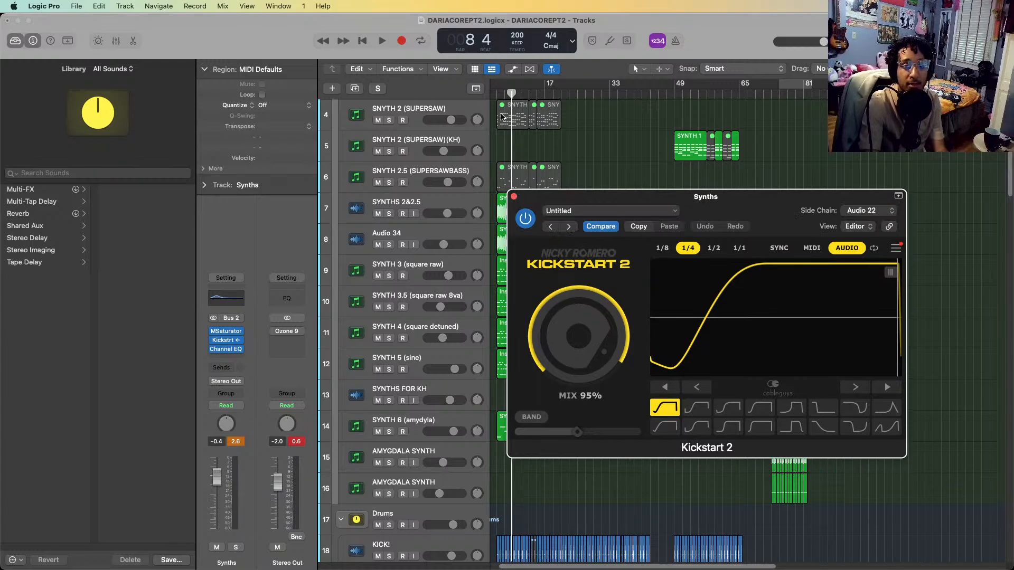
Bypass Kickstart 2 and play the full arrangement from bar 5 to hear the synths without ducking
{"action": "left_click", "coordinate": [526, 219]}
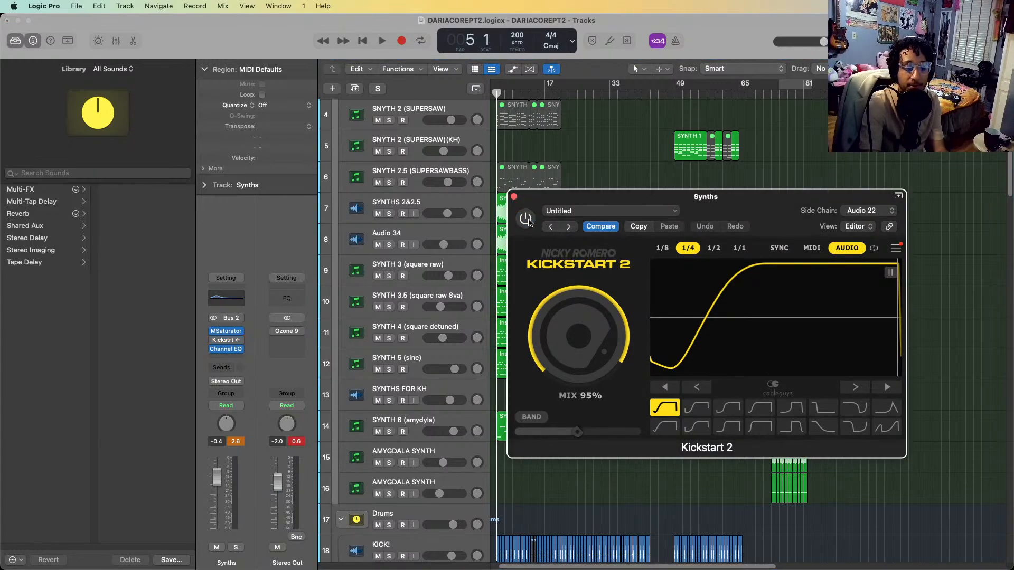
{"action": "key", "text": "space"}
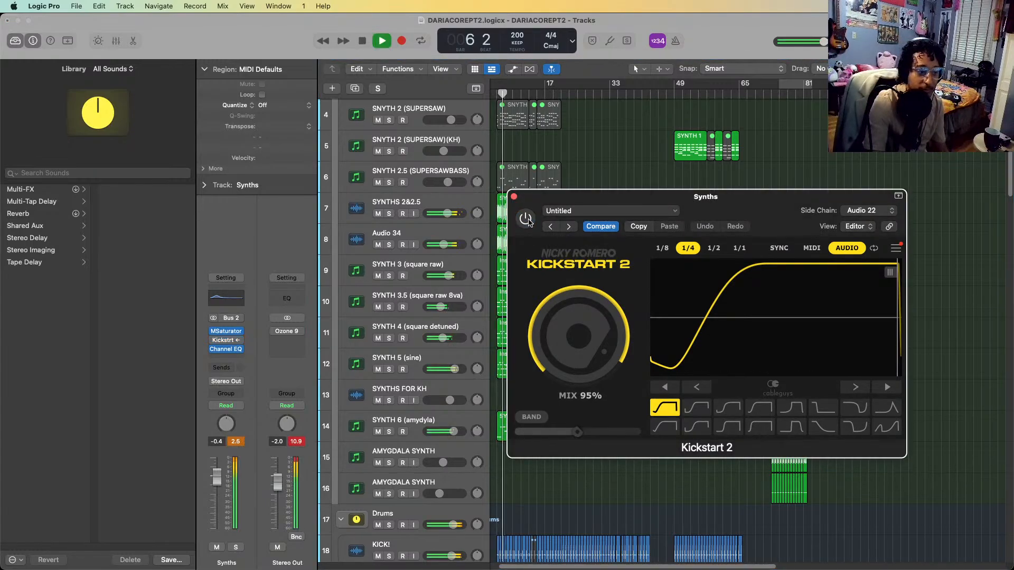
{"action": "key", "text": "space"}
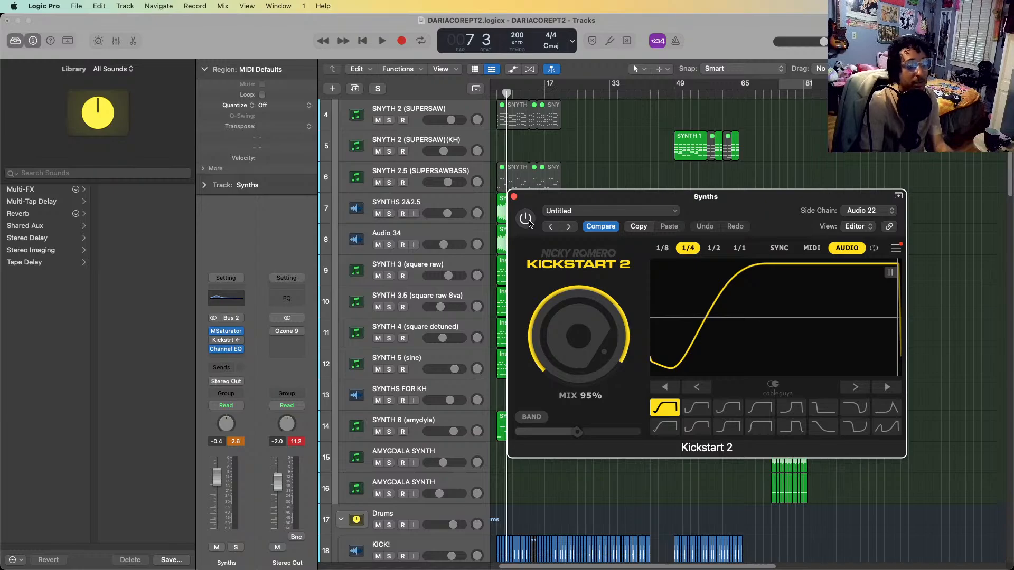
Re-enable Kickstart 2, close it, and play the arrangement from bar 6 to hear the synths with ducking
{"action": "left_click", "coordinate": [527, 219]}
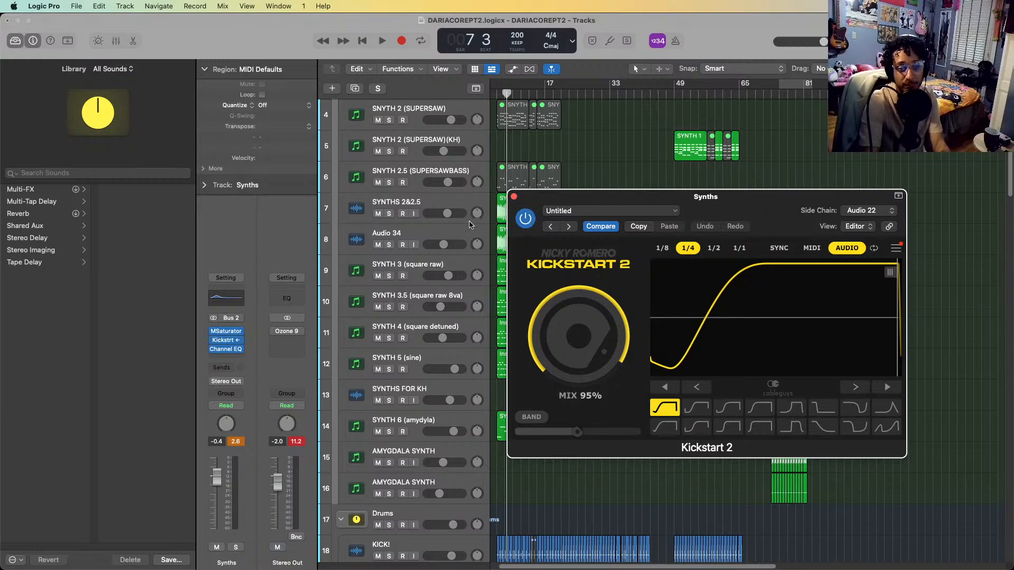
{"action": "left_click", "coordinate": [513, 198]}
{"action": "key", "text": "comma"}
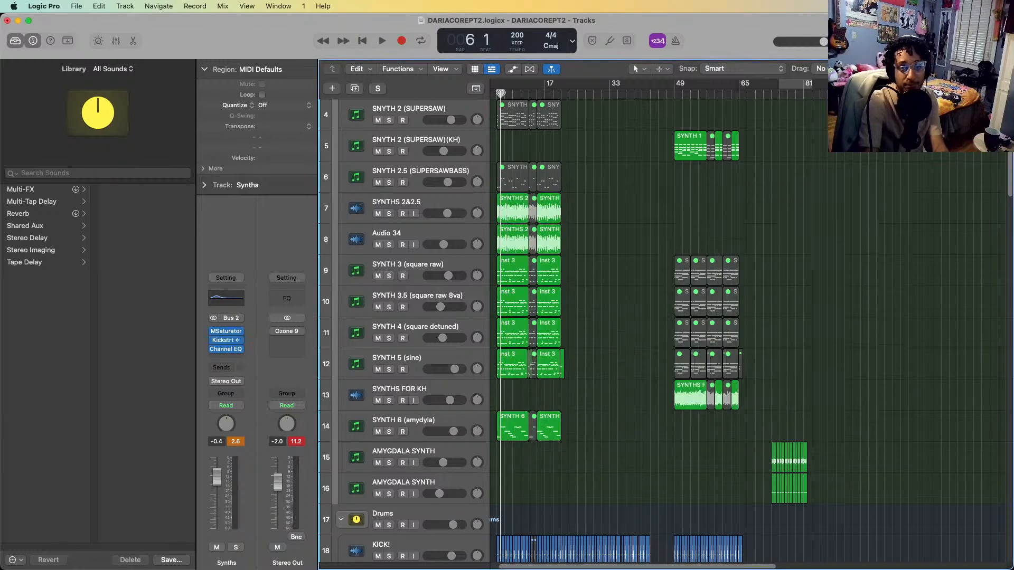
{"action": "key", "text": "space"}
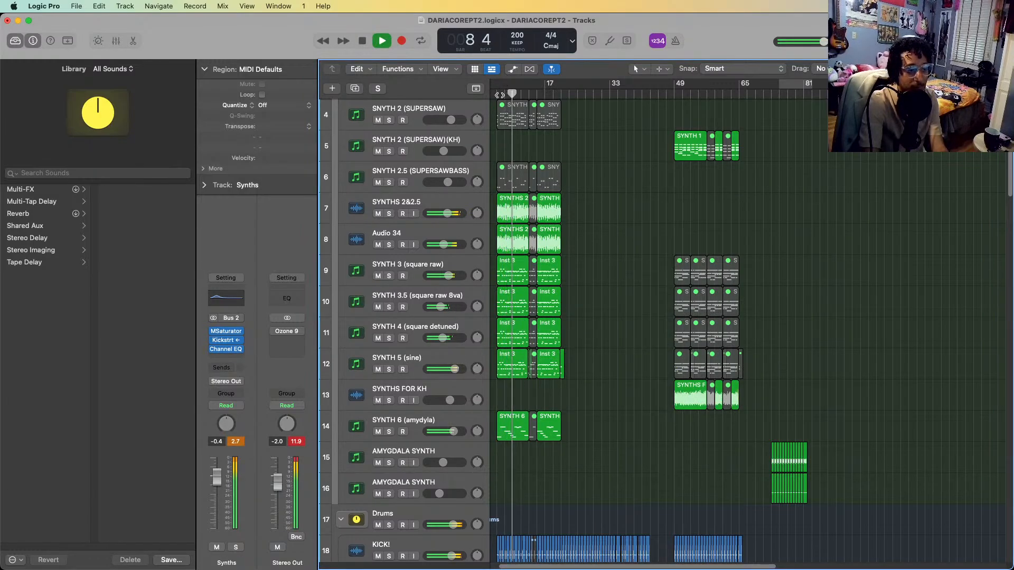
{"action": "key", "text": "space"}
Examine the Drums stack's tracks and how their regions are arranged from bar 5 onward
{"action": "scroll", "coordinate": [550, 459], "scroll_direction": "down", "scroll_amount": 5}
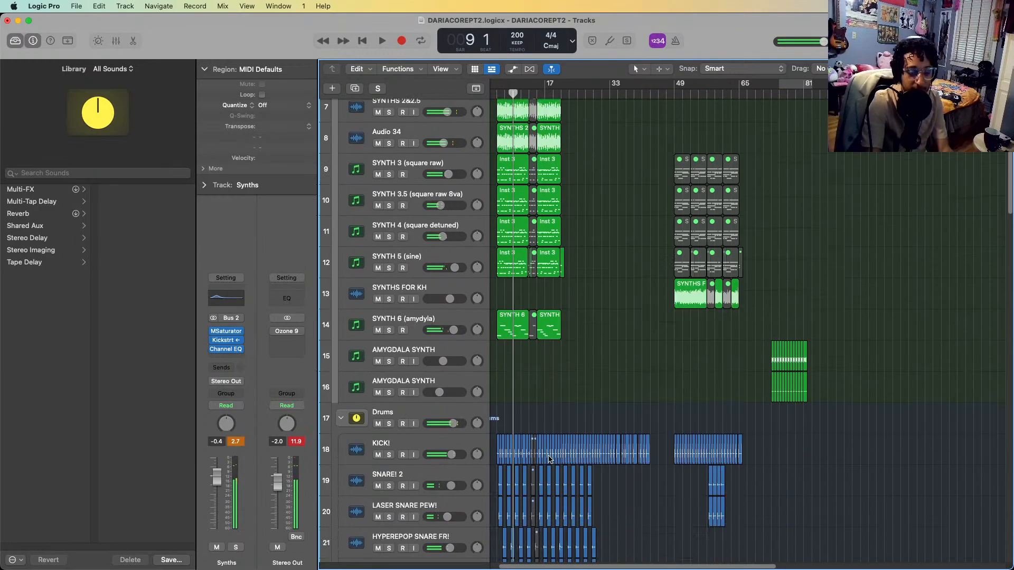
{"action": "scroll", "coordinate": [549, 458], "scroll_direction": "down", "scroll_amount": 6}
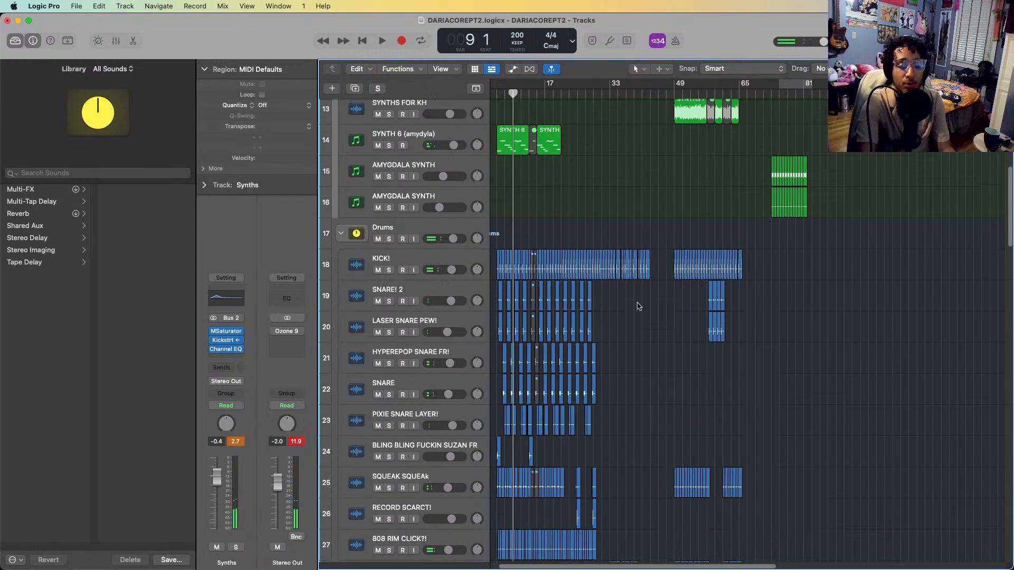
{"action": "scroll", "coordinate": [651, 324], "scroll_direction": "left", "scroll_amount": 1}
{"action": "key", "text": "super+Right"}
{"action": "key", "text": "super+Right"}
{"action": "key", "text": "super+Right"}
{"action": "key", "text": "super+Right"}
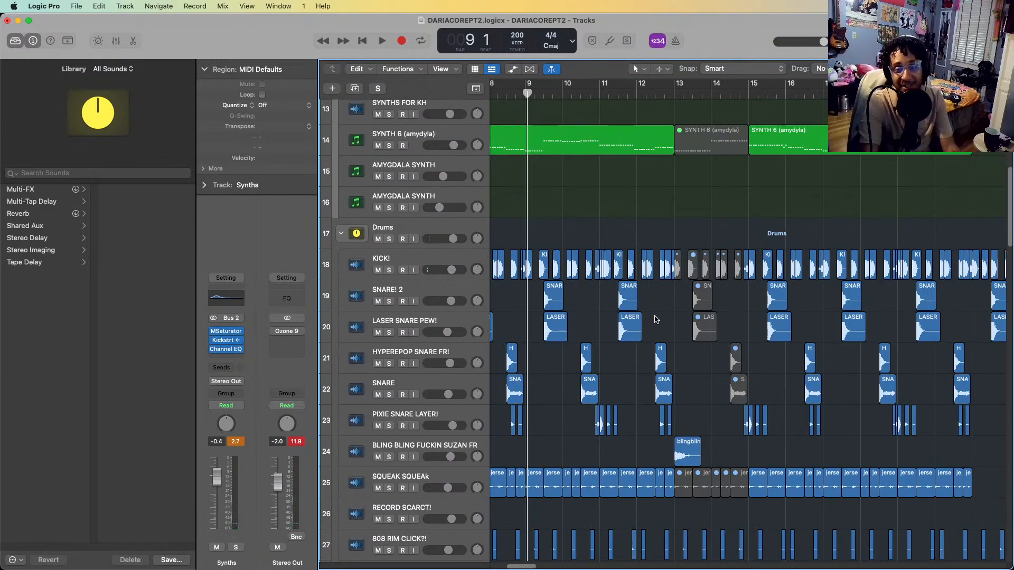
{"action": "key", "text": "super+Left"}
{"action": "scroll", "coordinate": [655, 319], "scroll_direction": "left", "scroll_amount": 5}
{"action": "scroll", "coordinate": [656, 319], "scroll_direction": "down", "scroll_amount": 5}
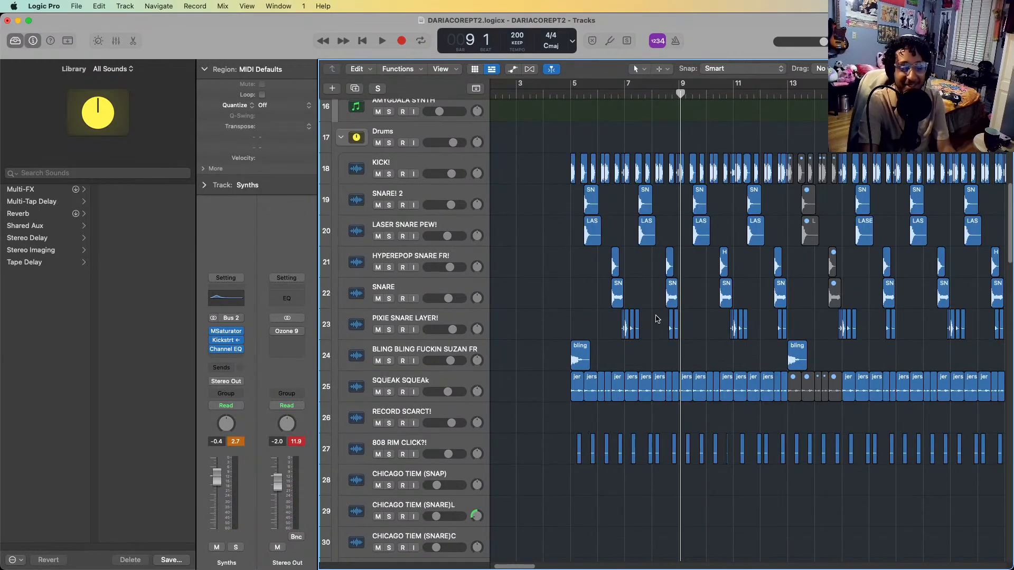
{"action": "scroll", "coordinate": [655, 318], "scroll_direction": "right", "scroll_amount": 3}
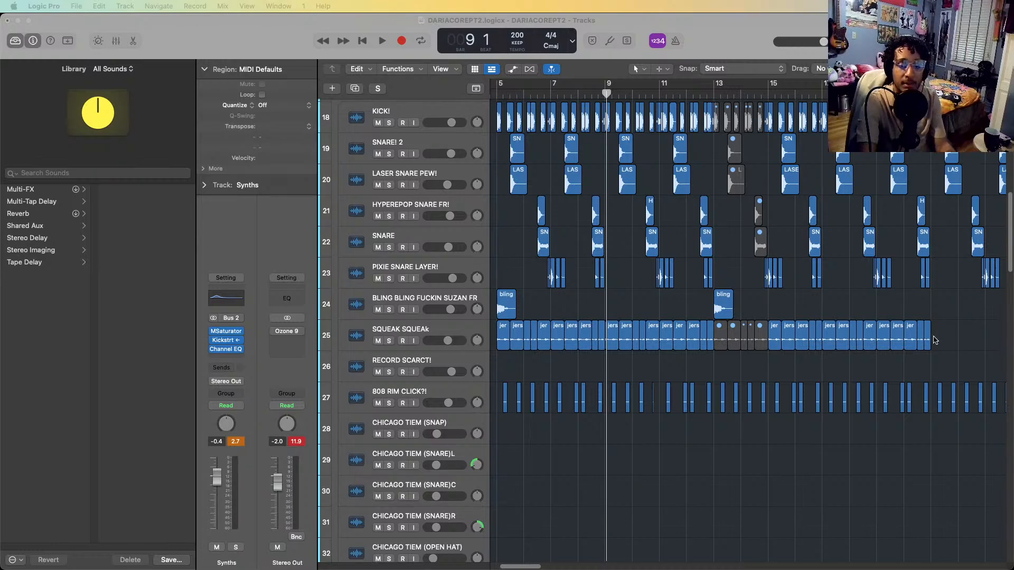
{"action": "left_click", "coordinate": [817, 469]}
Select and solo the KICK! track in the Drums stack and place the playhead at bar 5
{"action": "scroll", "coordinate": [722, 371], "scroll_direction": "up", "scroll_amount": 3}
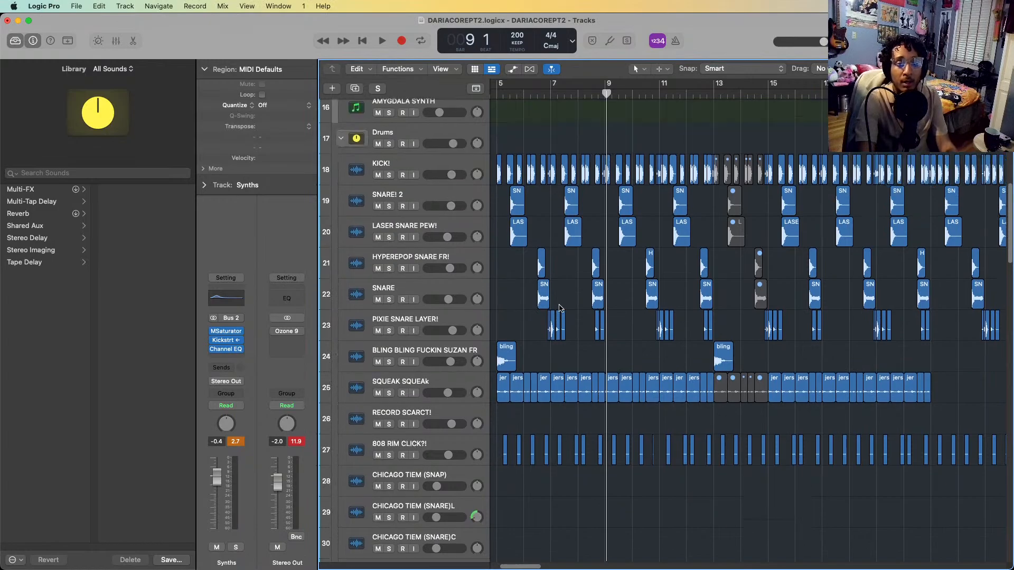
{"action": "left_click", "coordinate": [410, 161]}
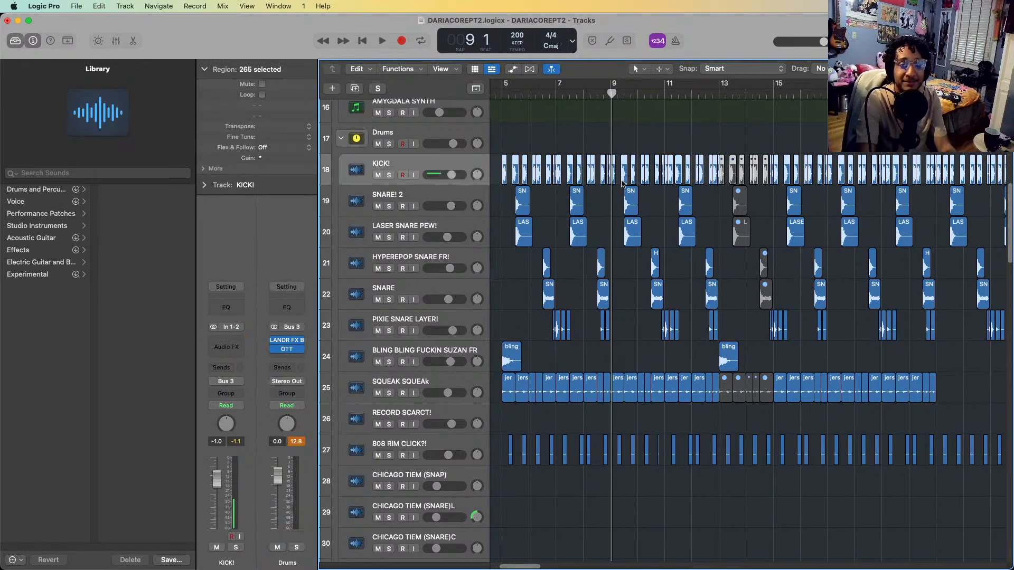
{"action": "scroll", "coordinate": [622, 184], "scroll_direction": "left", "scroll_amount": 4}
{"action": "key", "text": "s"}
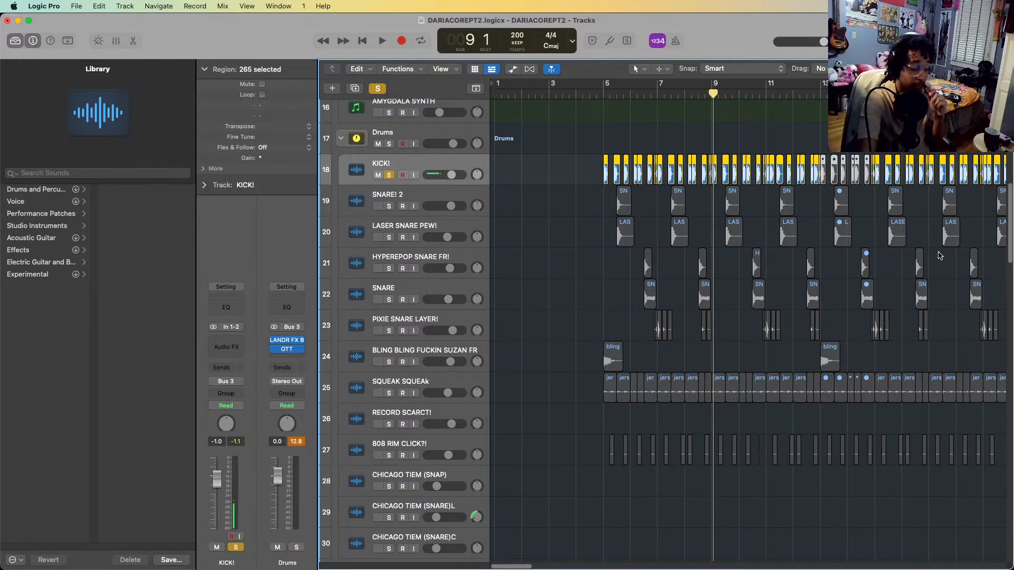
{"action": "left_click", "coordinate": [597, 92]}
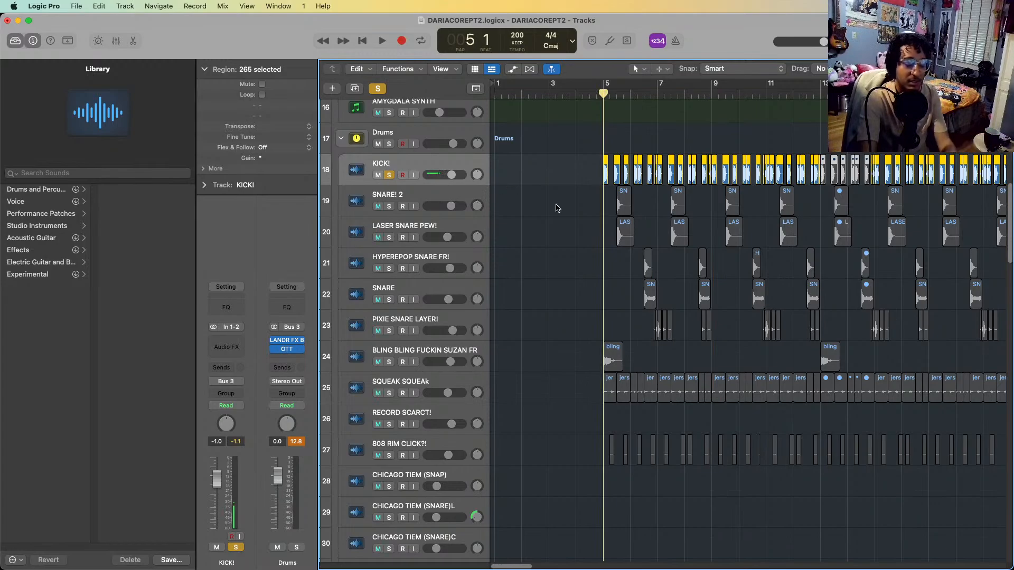
Play the soloed KICK! track from bar 5 while examining its region pattern up close
{"action": "key", "text": "super+Right"}
{"action": "key", "text": "super+Right"}
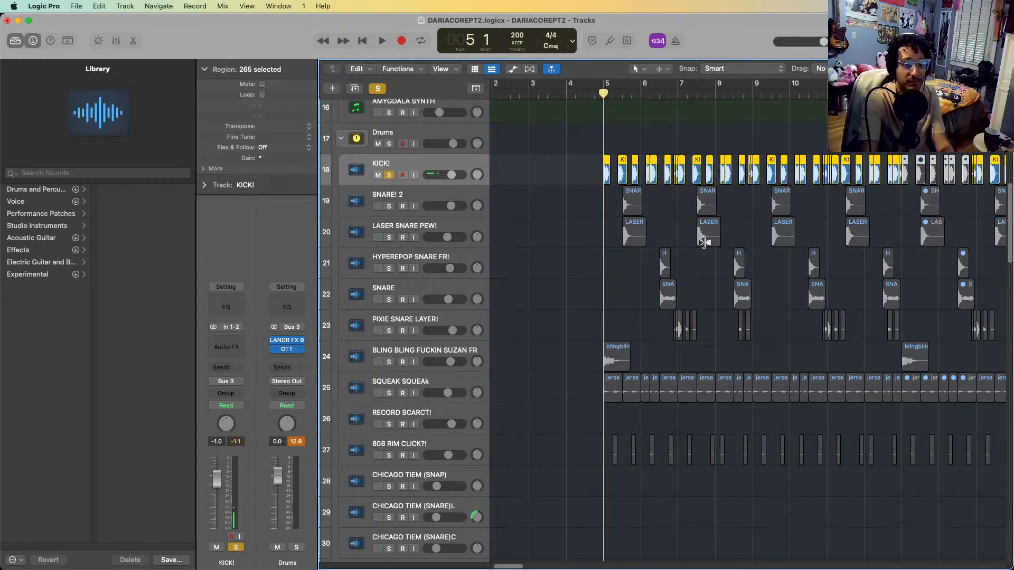
{"action": "key", "text": "super+Right"}
{"action": "key", "text": "space"}
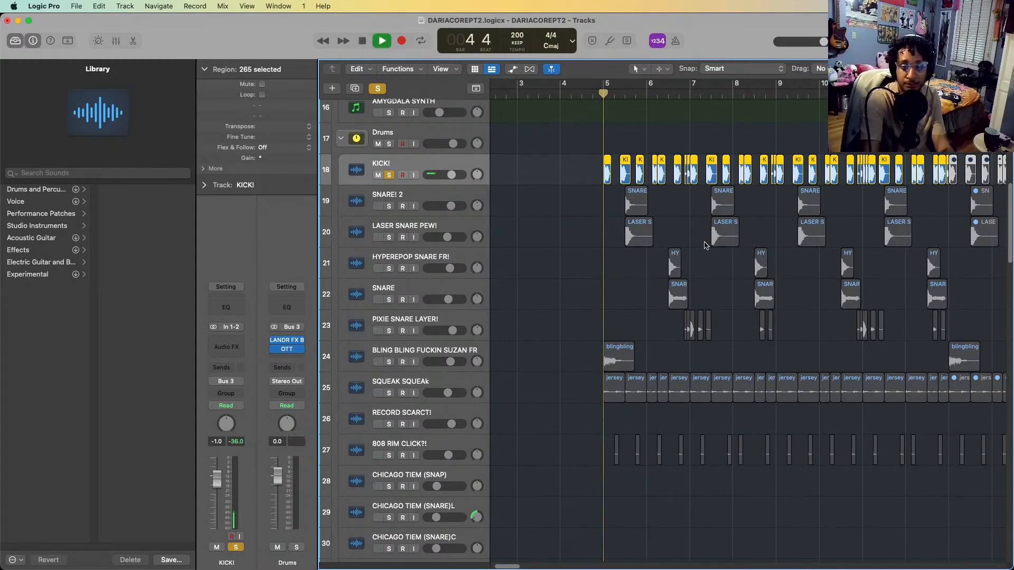
{"action": "key", "text": "super+Right"}
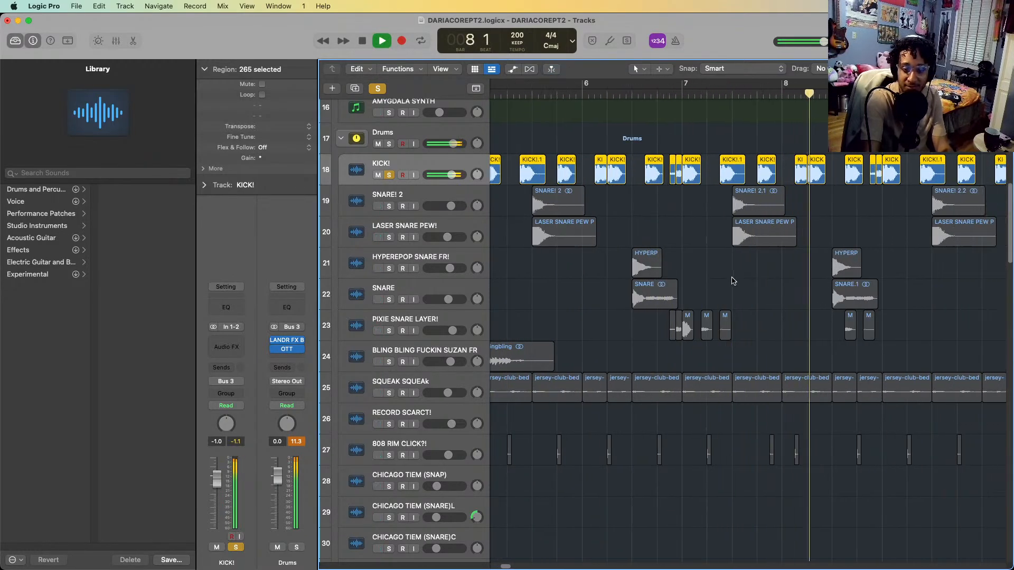
Stop the soloed KICK! playback and select the track's first region at bar 5
{"action": "key", "text": "super+Left"}
{"action": "key", "text": "super+Left"}
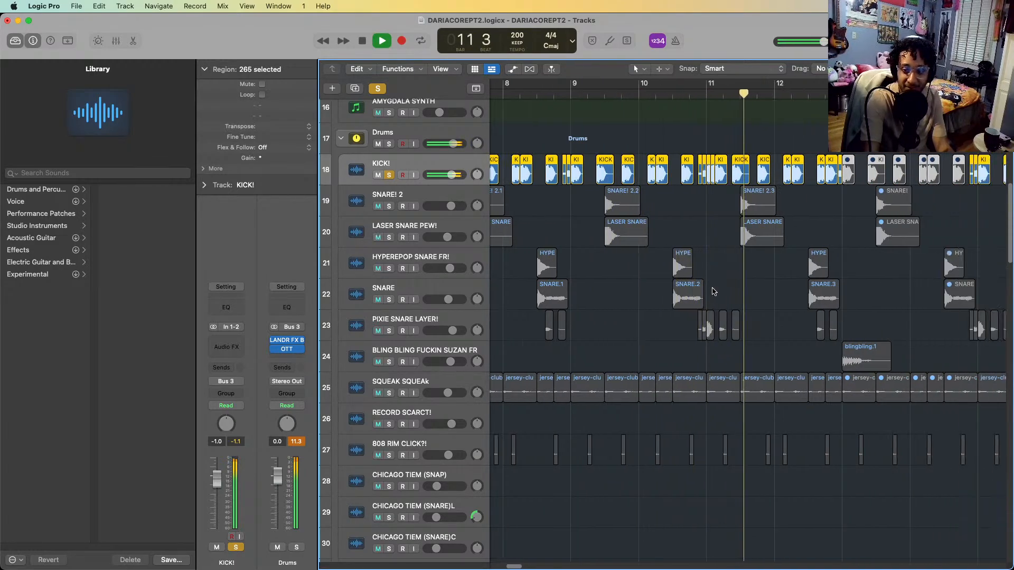
{"action": "key", "text": "space"}
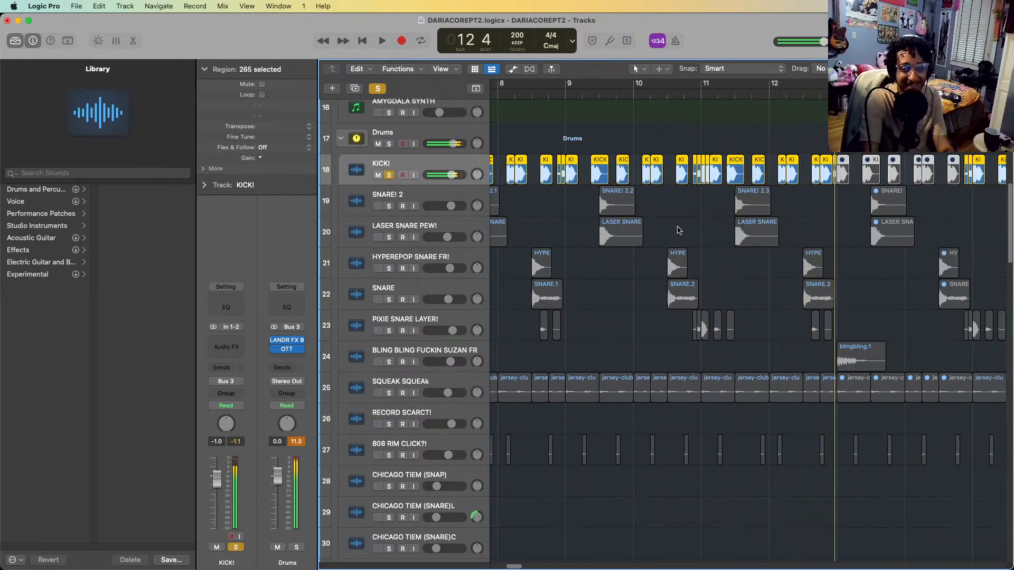
{"action": "scroll", "coordinate": [678, 211], "scroll_direction": "left", "scroll_amount": 5}
{"action": "scroll", "coordinate": [678, 194], "scroll_direction": "left", "scroll_amount": 4}
{"action": "left_click", "coordinate": [503, 160]}
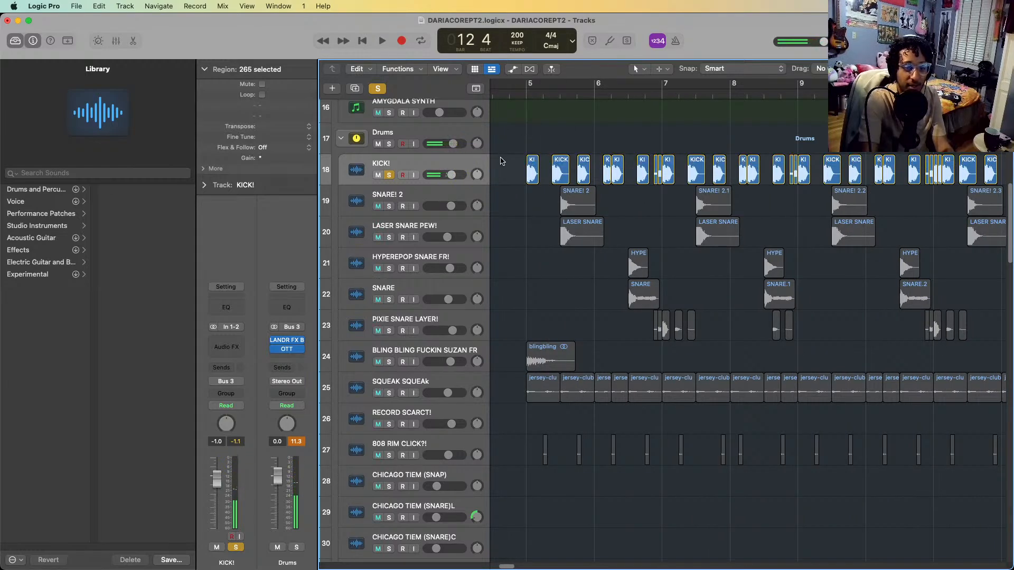
{"action": "left_click", "coordinate": [533, 164]}
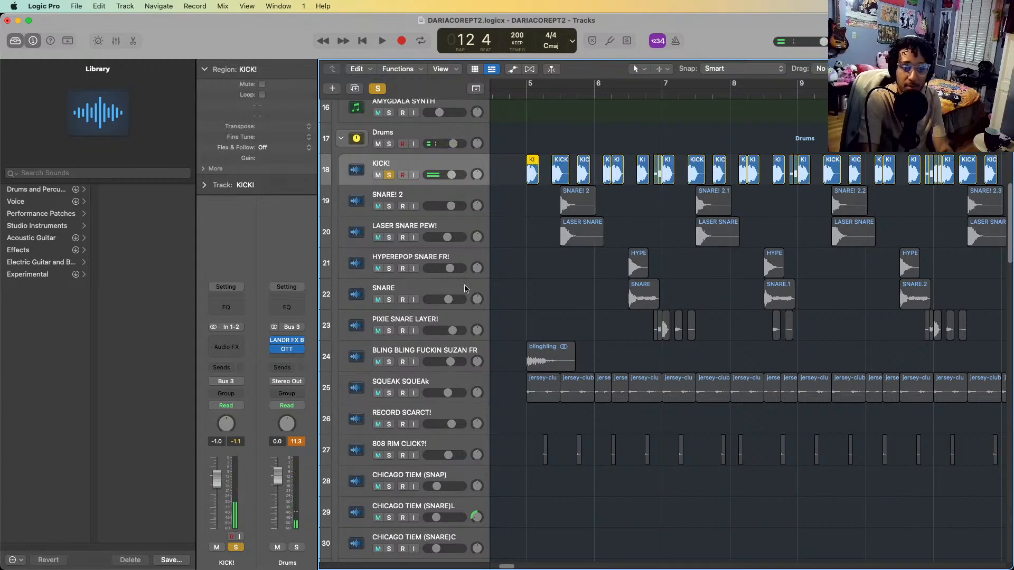
Switch the solo from KICK! to SNARE! 2, play it from bar 5, and return the playhead to its first hit
{"action": "left_click", "coordinate": [399, 199]}
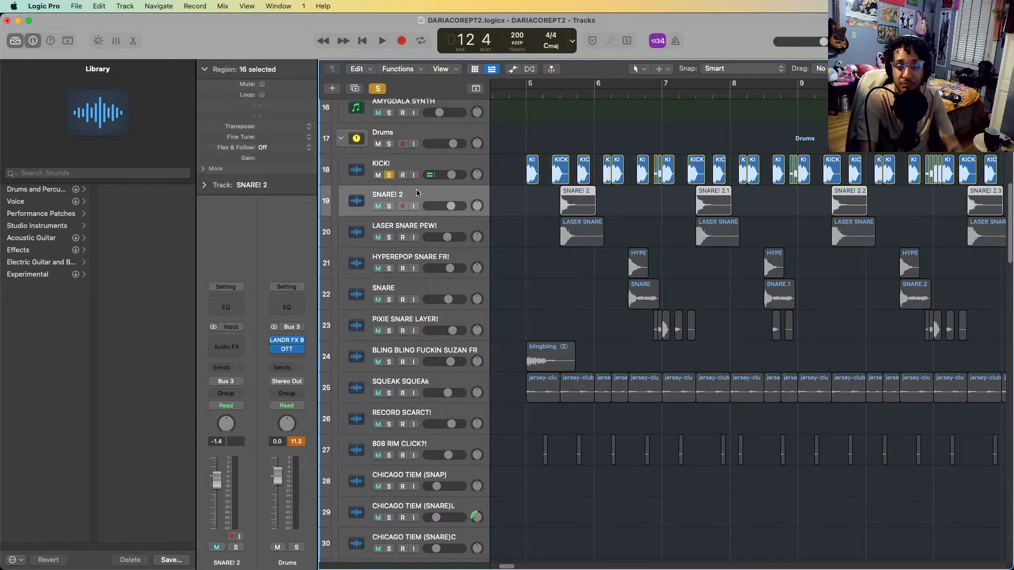
{"action": "left_click", "coordinate": [389, 175]}
{"action": "left_click", "coordinate": [389, 206]}
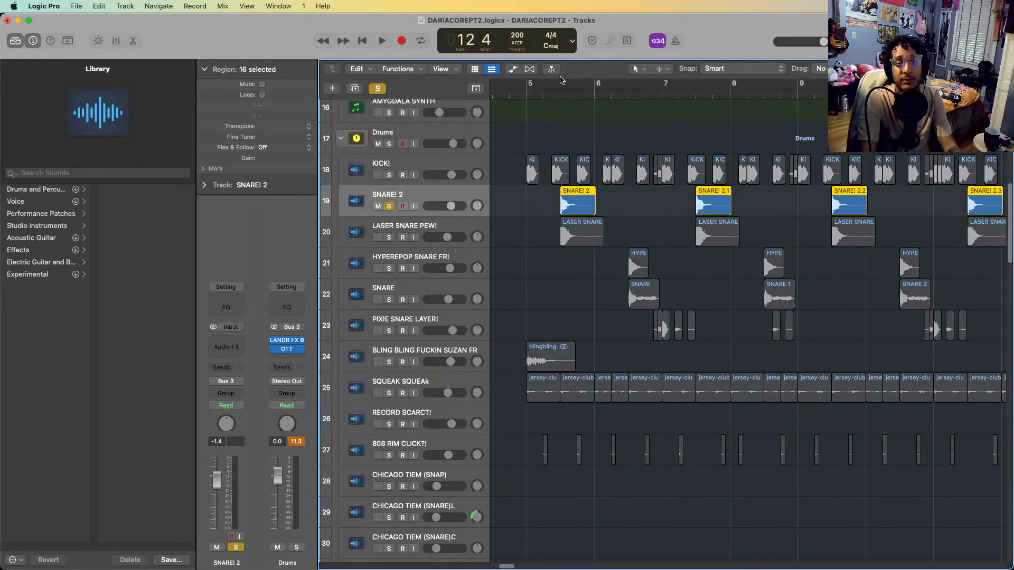
{"action": "left_click", "coordinate": [541, 91]}
{"action": "key", "text": "space"}
{"action": "key", "text": "super+Left"}
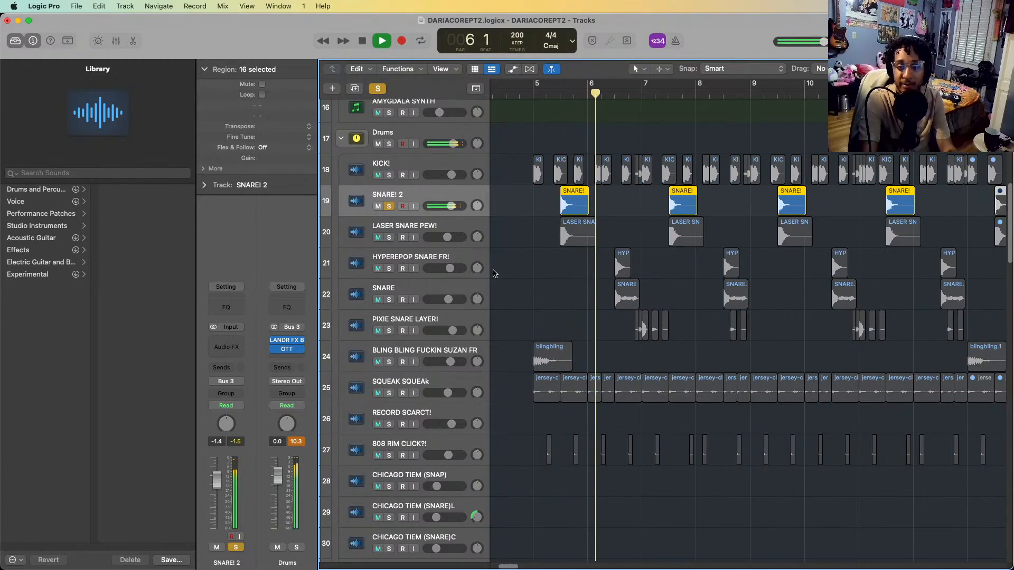
{"action": "key", "text": "space"}
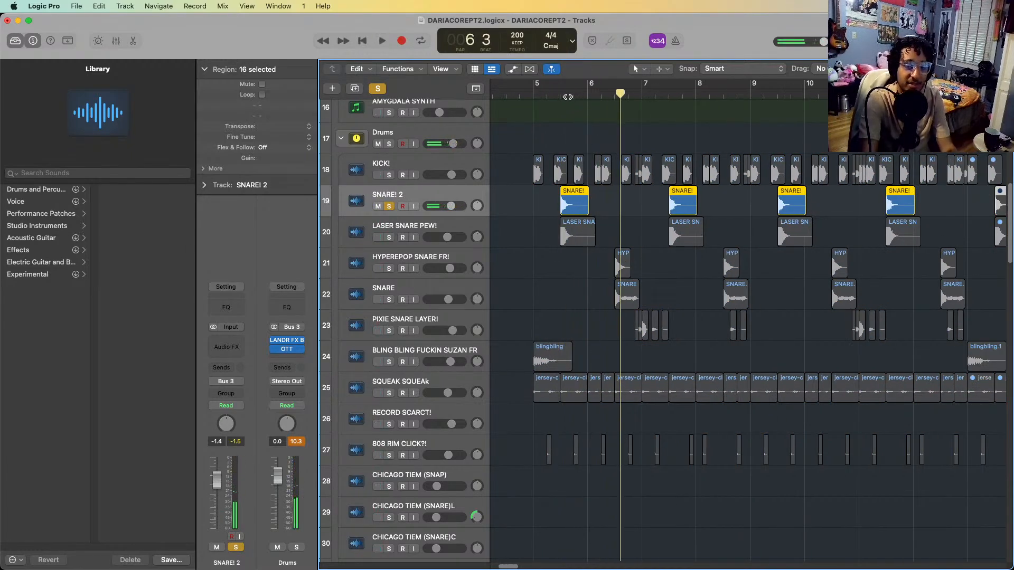
{"action": "left_click", "coordinate": [559, 95]}
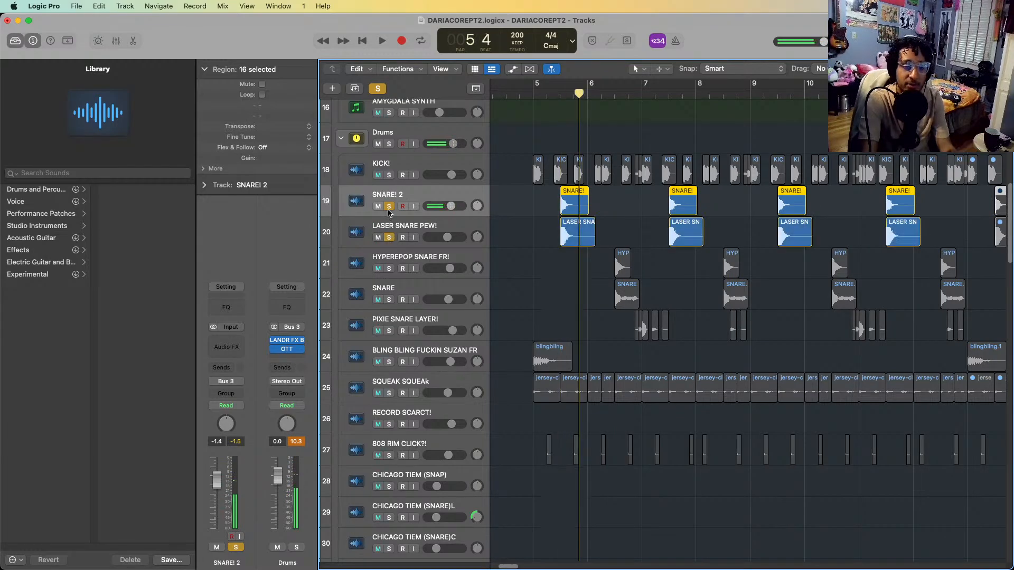
Switch the solo from SNARE! 2 to LASER SNARE PEW! and play that layer from bar 5
{"action": "left_click", "coordinate": [390, 207]}
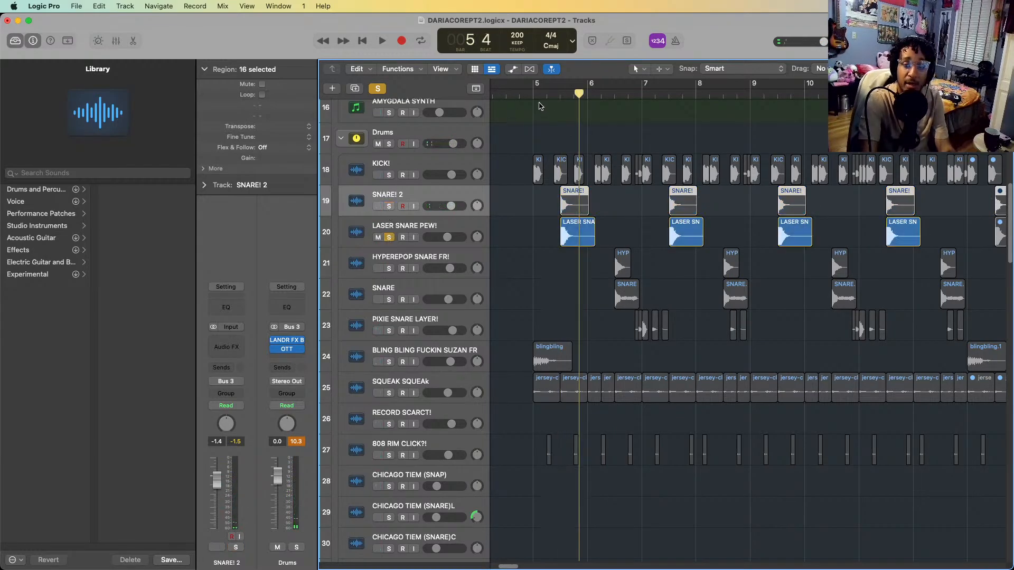
{"action": "left_click", "coordinate": [533, 94]}
{"action": "key", "text": "space"}
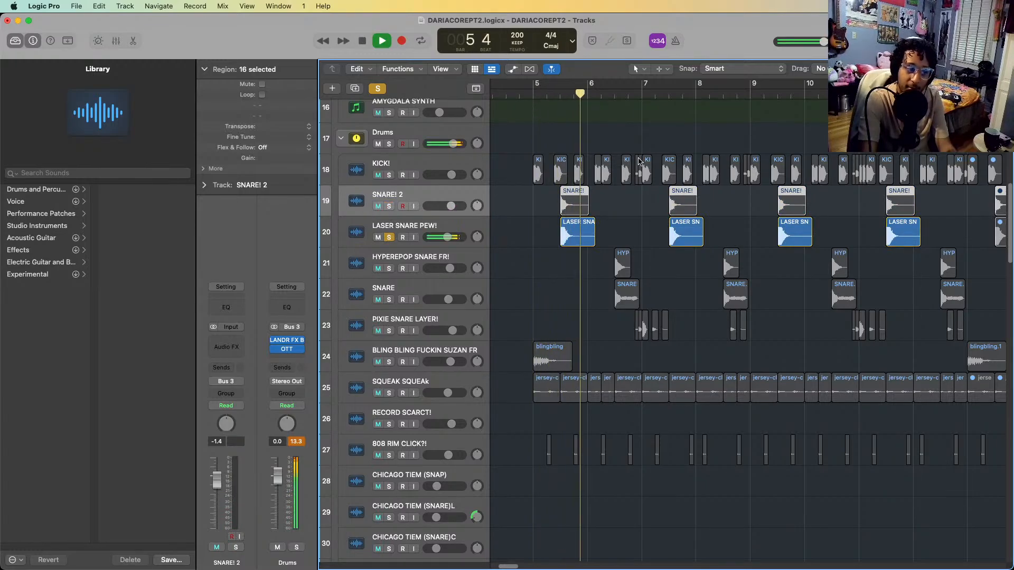
{"action": "key", "text": "space"}
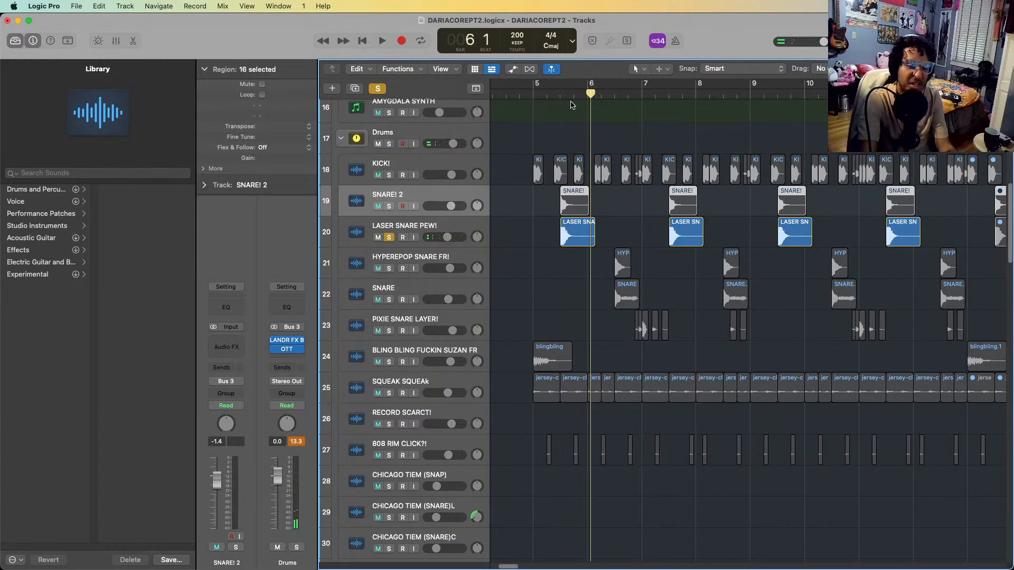
Solo SNARE! 2 together with LASER SNARE PEW!, play both layers from just before bar 5, and clear both solos
{"action": "left_click", "coordinate": [560, 96]}
{"action": "key", "text": "s"}
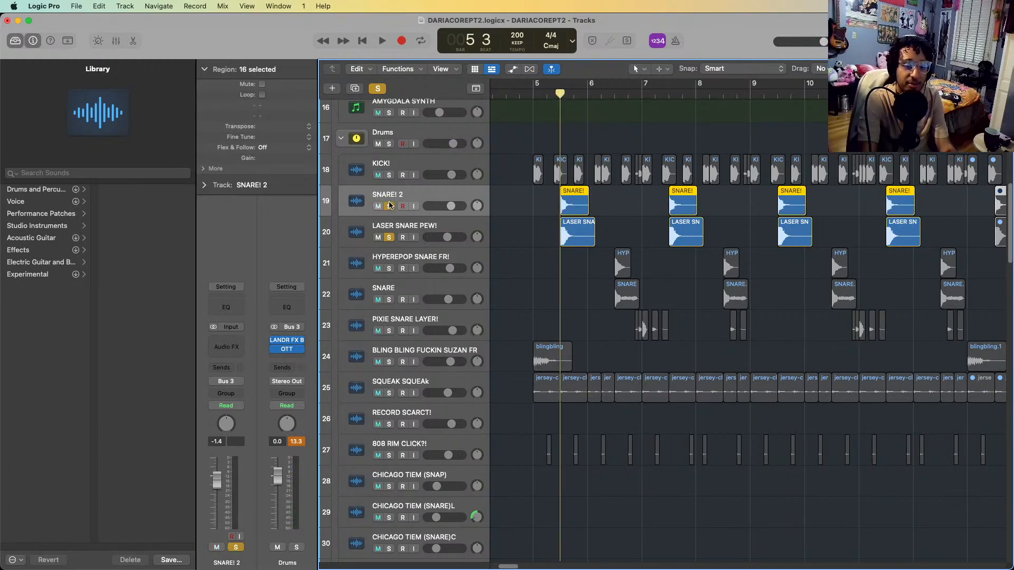
{"action": "double_click", "coordinate": [503, 96]}
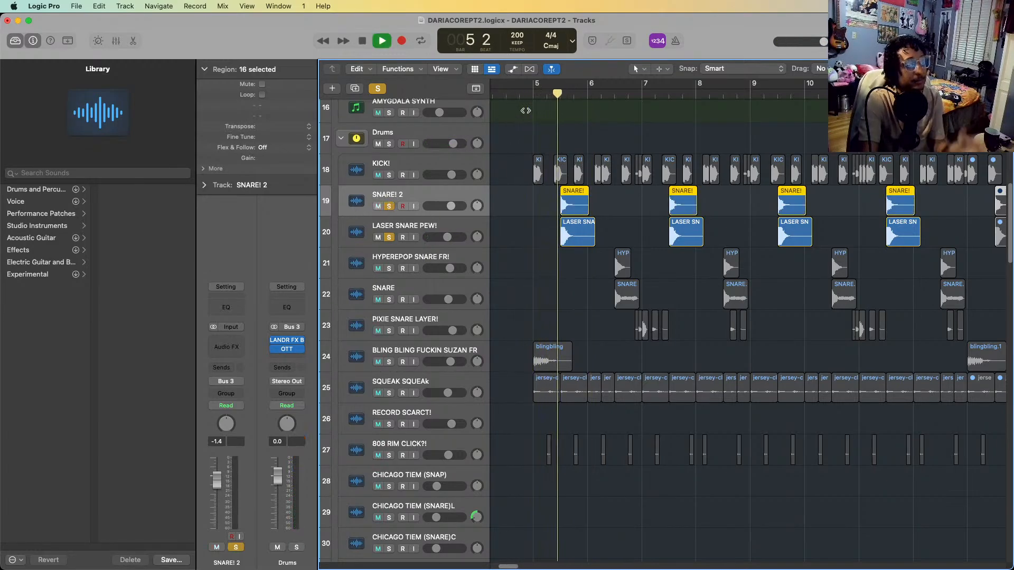
{"action": "key", "text": "space"}
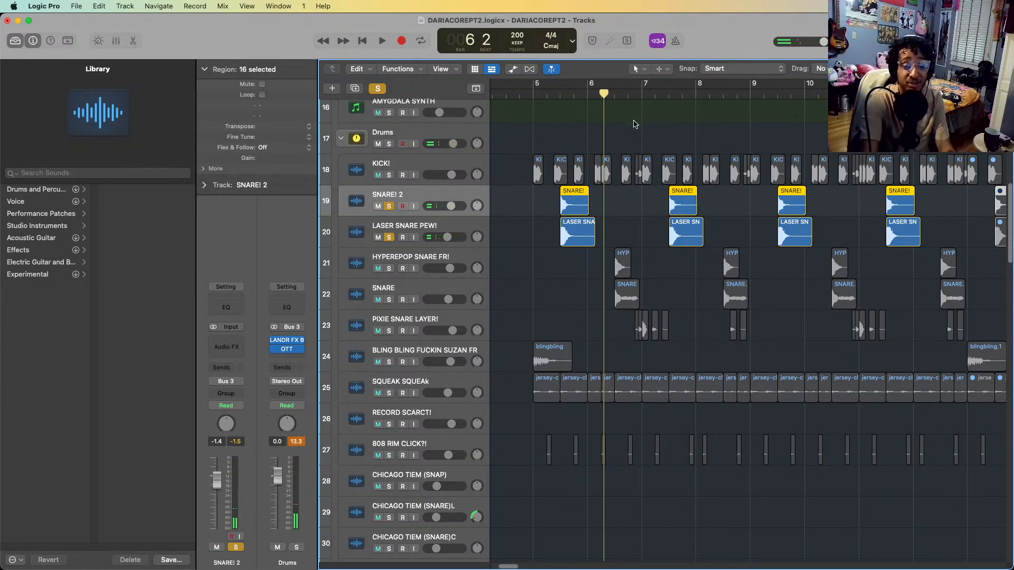
{"action": "left_click", "coordinate": [389, 237]}
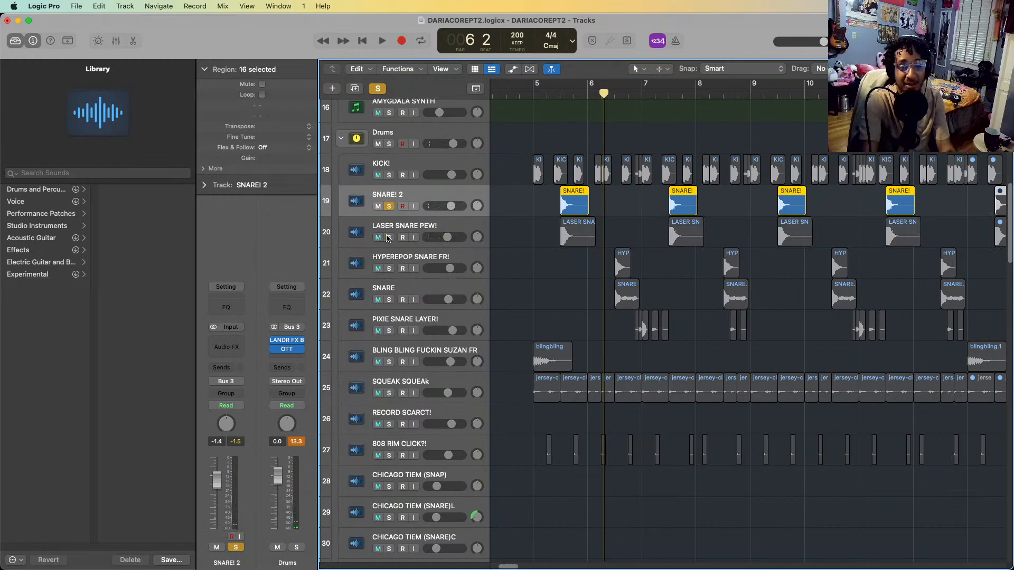
{"action": "left_click", "coordinate": [389, 206]}
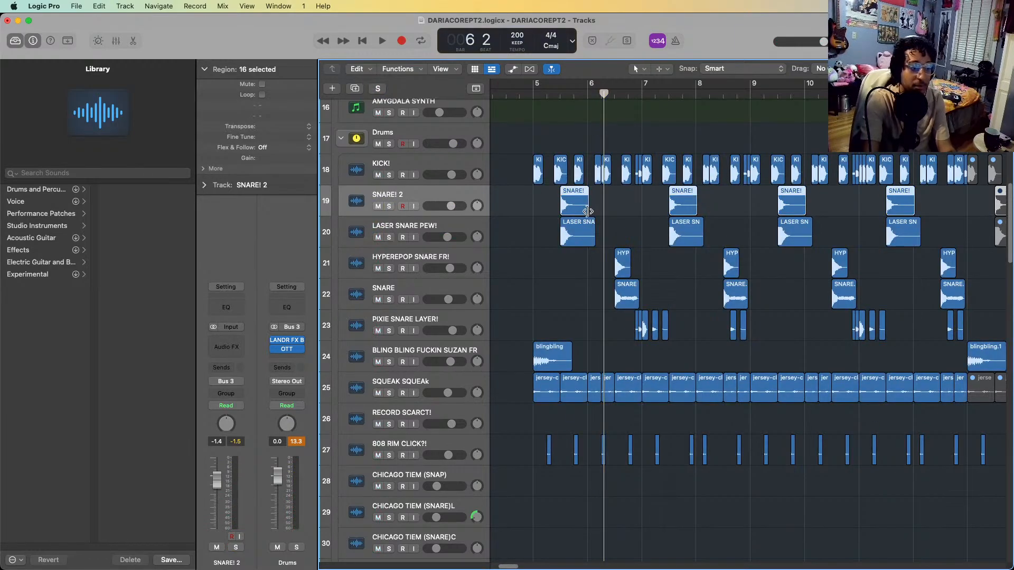
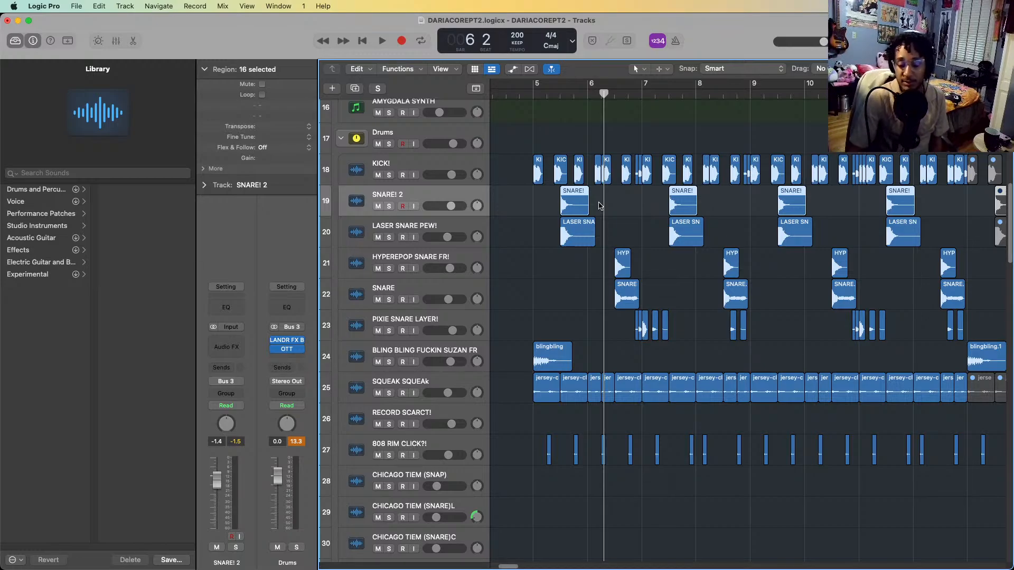
Solo the HYPEREPOP SNARE FR! track and play its hit in bar 6
{"action": "left_click", "coordinate": [389, 253]}
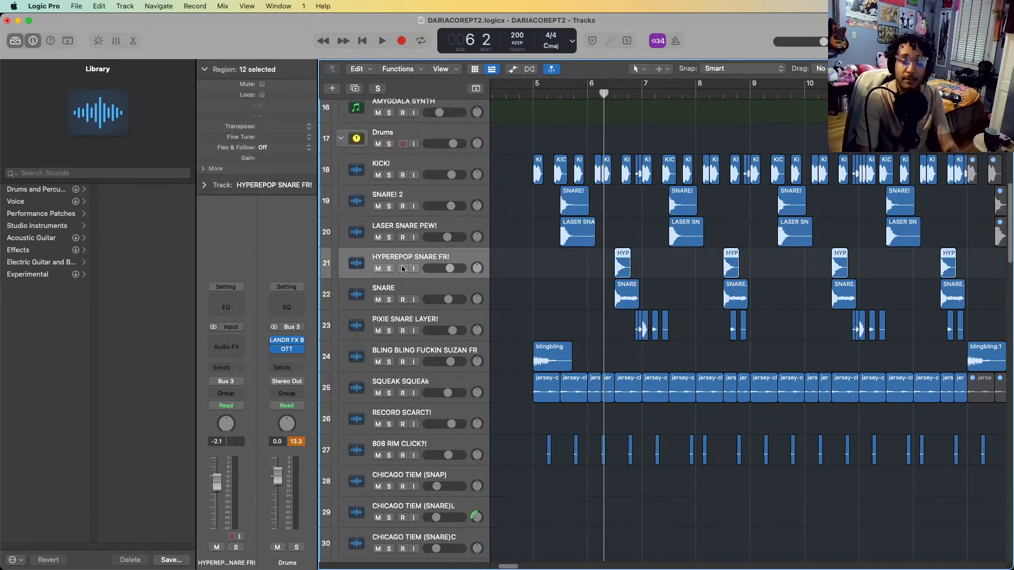
{"action": "key", "text": "s"}
{"action": "key", "text": "space"}
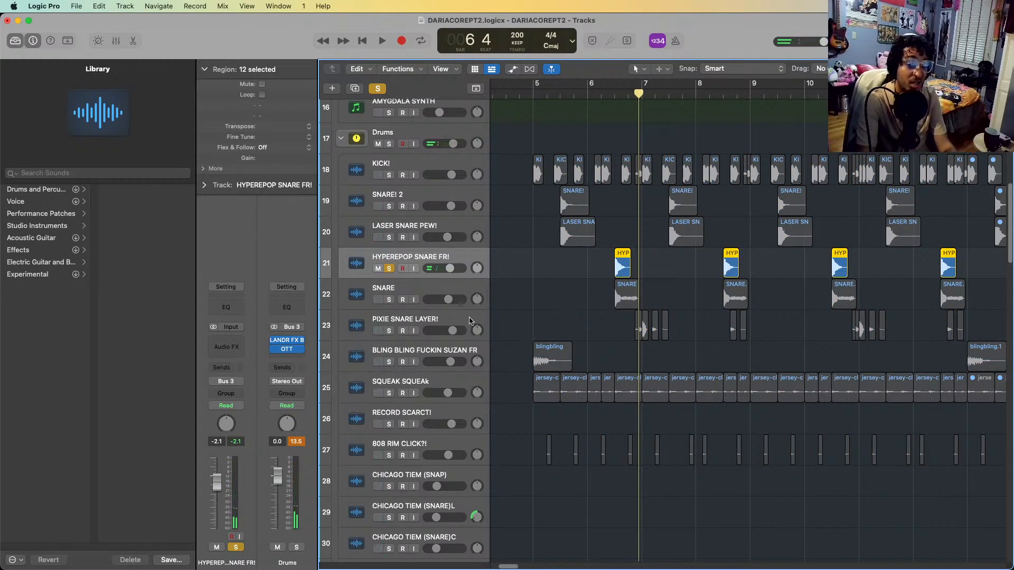
Add the SNARE track to the HYPEREPOP SNARE FR! solo and play both layers from bar 6
{"action": "left_click", "coordinate": [411, 291]}
{"action": "key", "text": "s"}
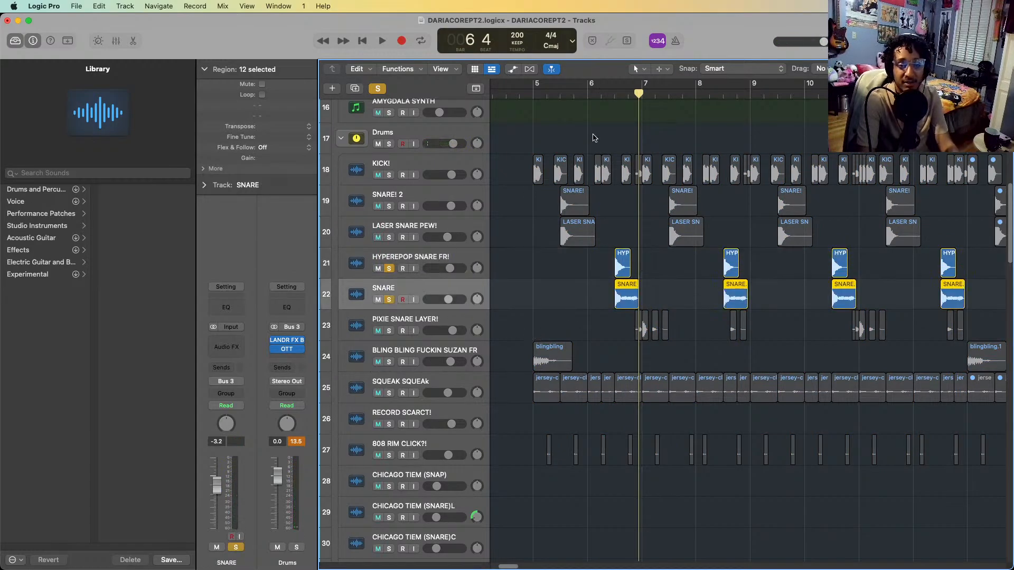
{"action": "key", "text": "space"}
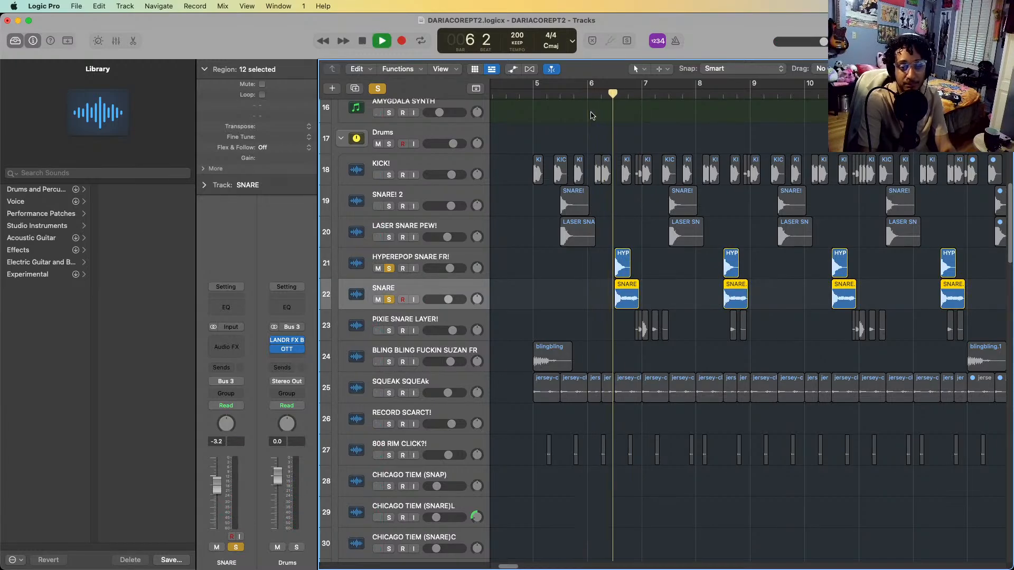
{"action": "key", "text": "space"}
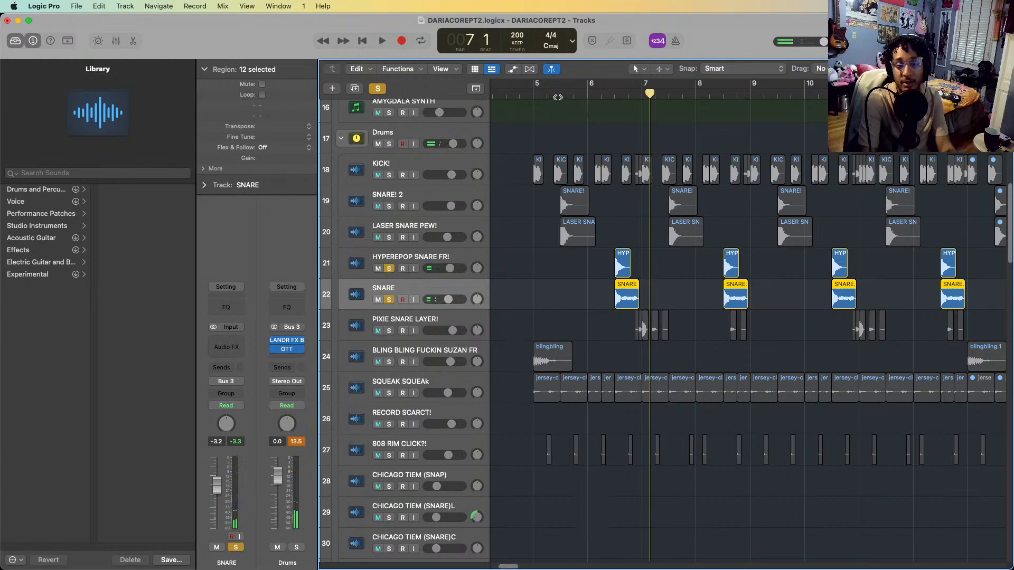
Add LASER SNARE PEW! and SNARE! 2 to the solo and play all four snare layers from bar 5
{"action": "left_click", "coordinate": [542, 90]}
{"action": "left_click", "coordinate": [395, 235]}
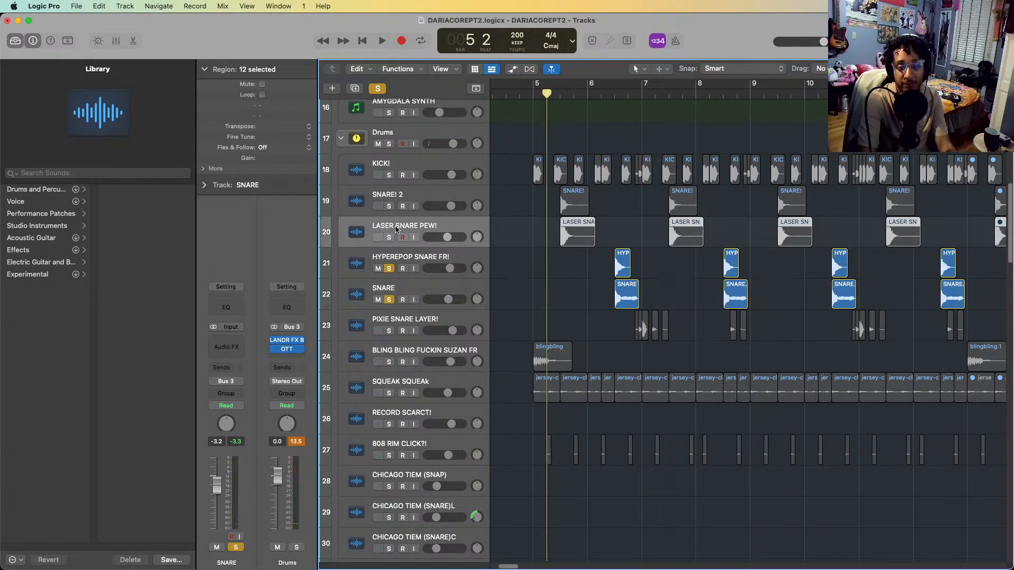
{"action": "left_click", "coordinate": [403, 194], "text": "shift"}
{"action": "key", "text": "s"}
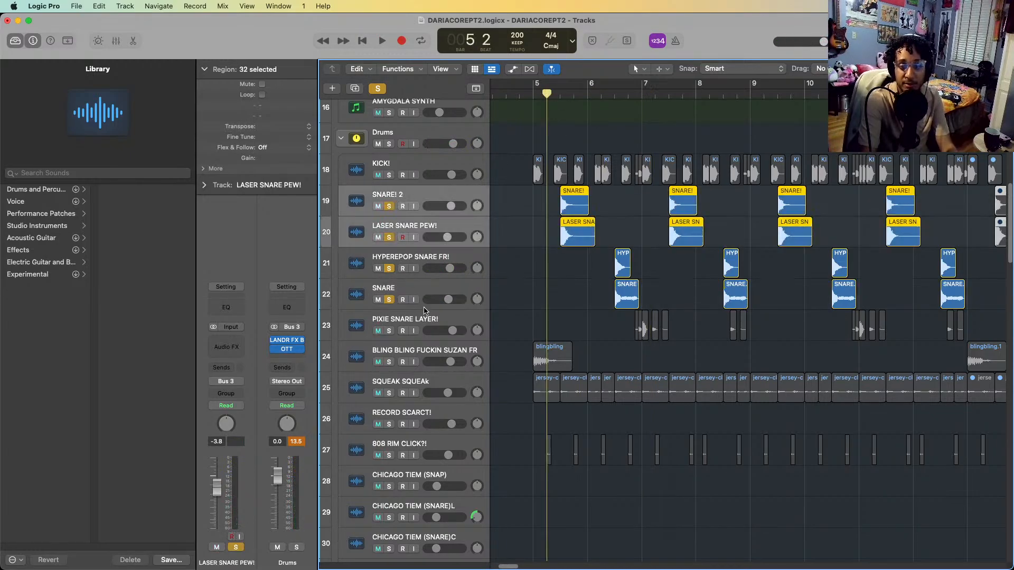
{"action": "key", "text": "space"}
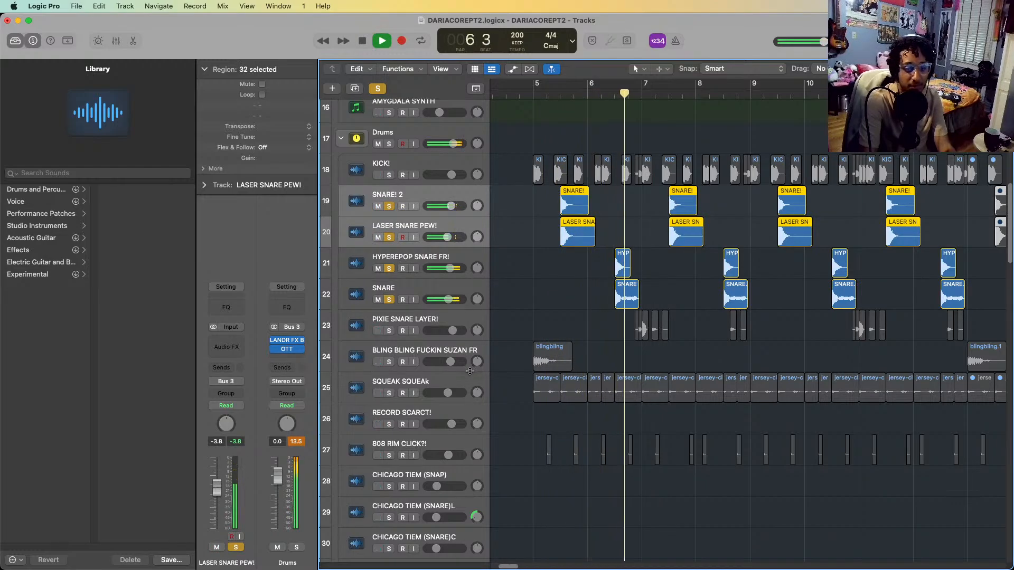
{"action": "key", "text": "space"}
Add PIXIE SNARE LAYER! to the soloed snares and play them together from late in bar 6
{"action": "left_click", "coordinate": [400, 326]}
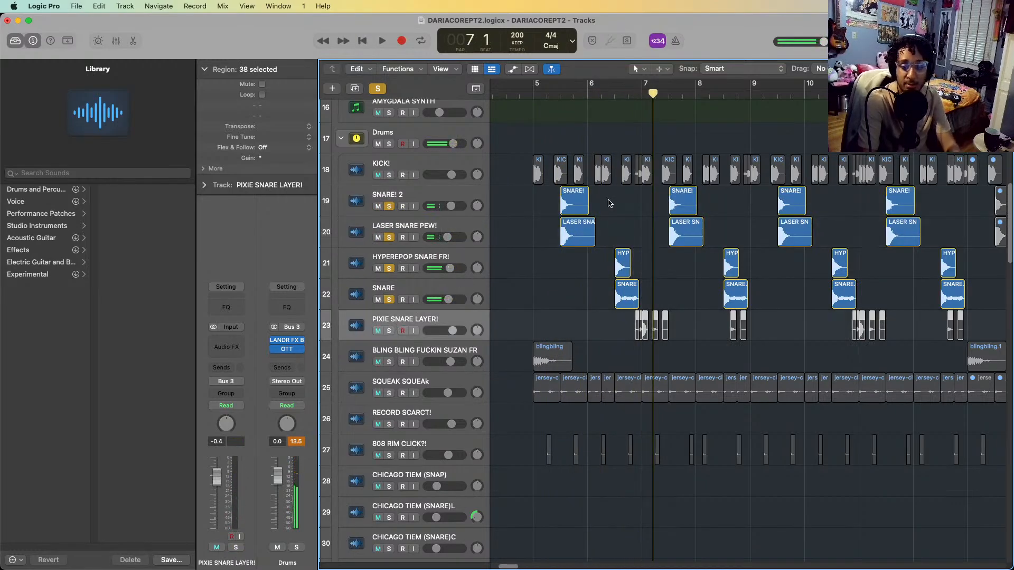
{"action": "key", "text": "s"}
{"action": "left_click", "coordinate": [625, 93]}
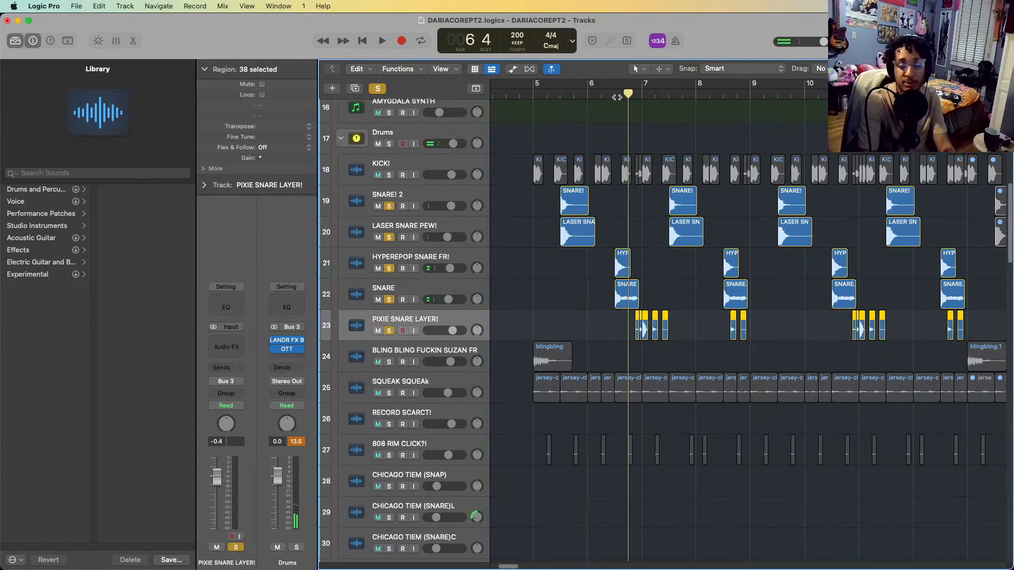
{"action": "key", "text": "space"}
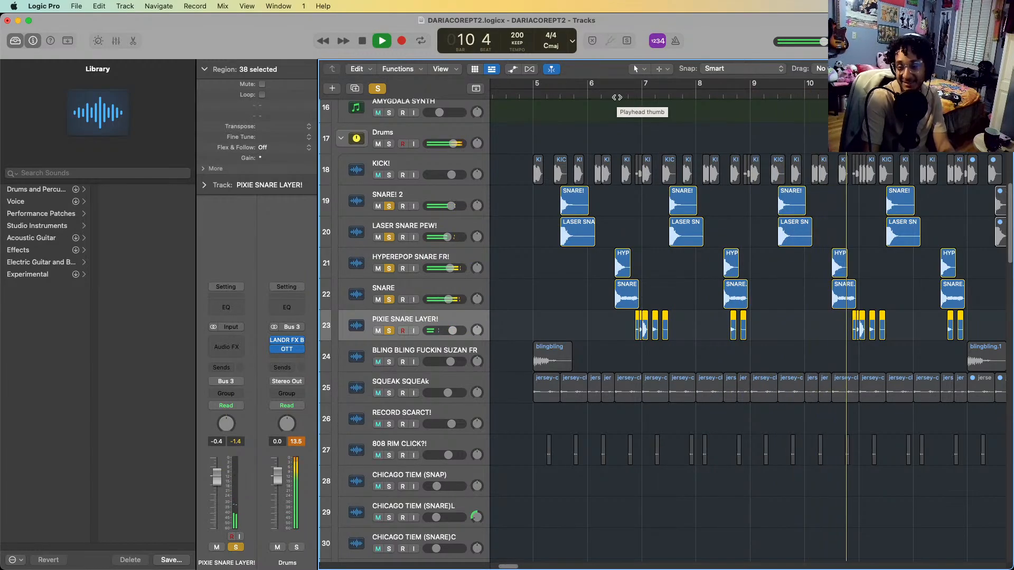
{"action": "key", "text": "space"}
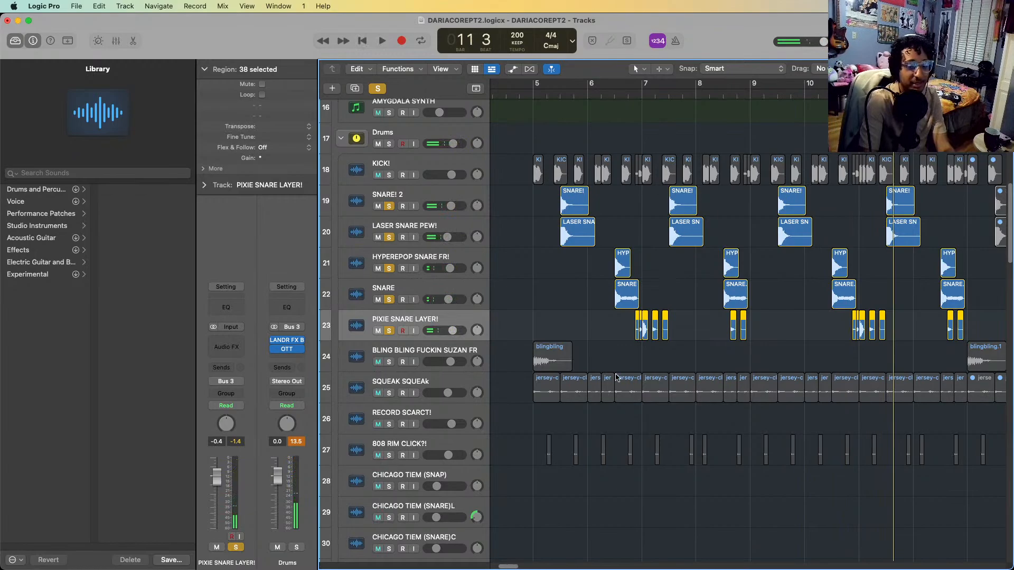
Select the first three PIXIE SNARE LAYER! regions around bar 7 one by one to check each region's gain
{"action": "scroll", "coordinate": [644, 317], "scroll_direction": "up", "scroll_amount": 5}
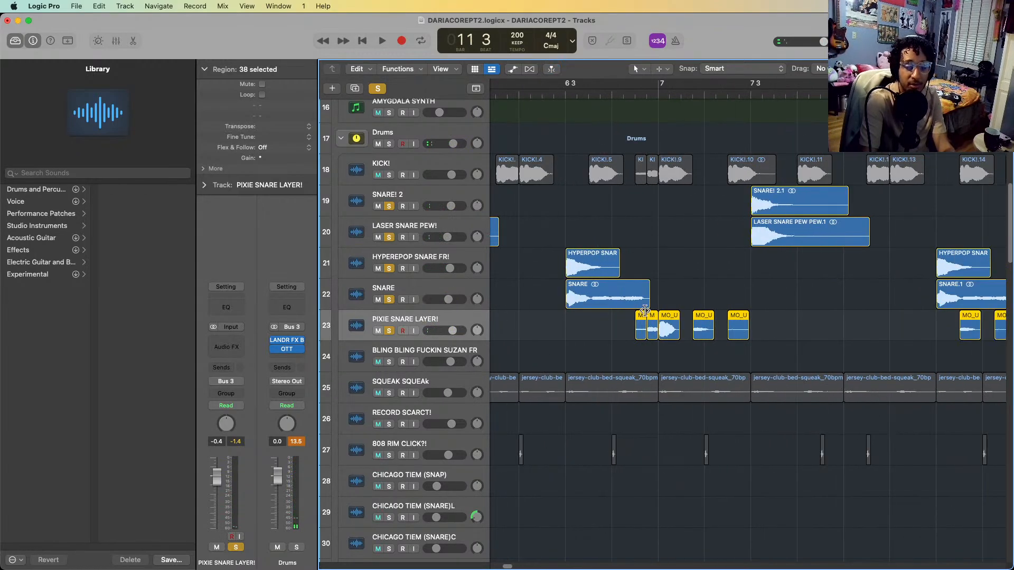
{"action": "left_click", "coordinate": [694, 346]}
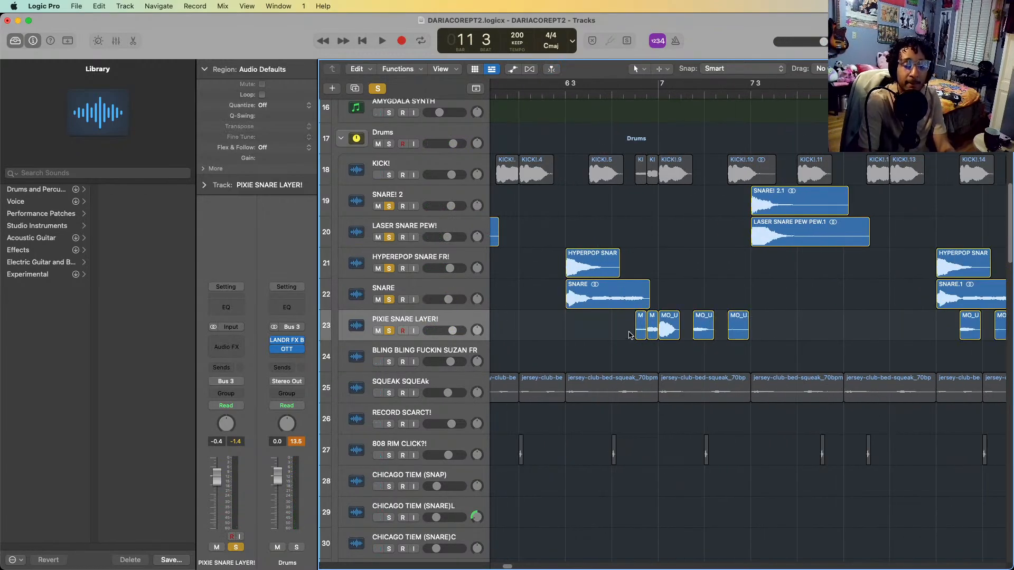
{"action": "left_click", "coordinate": [638, 326]}
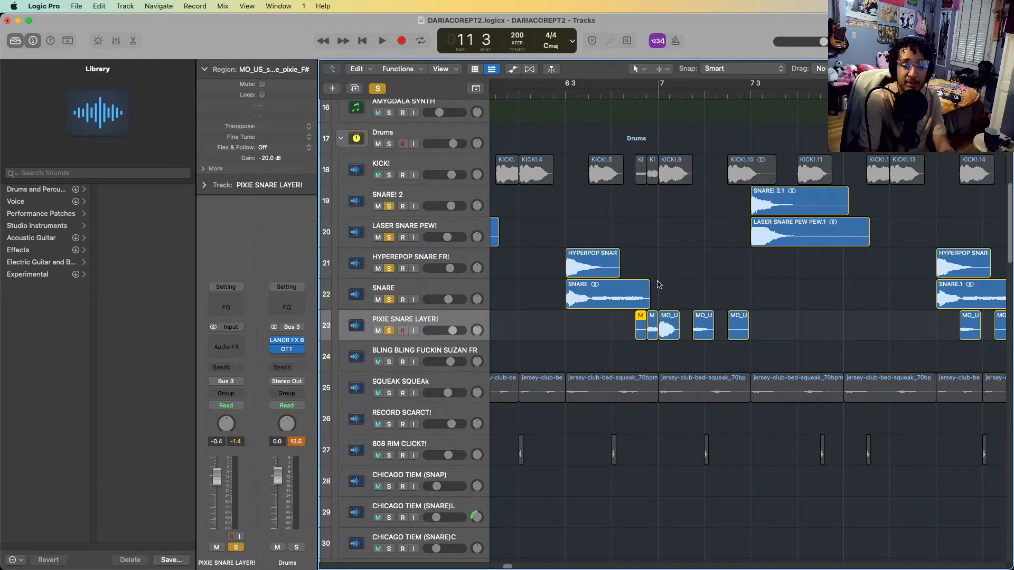
{"action": "left_click", "coordinate": [654, 324]}
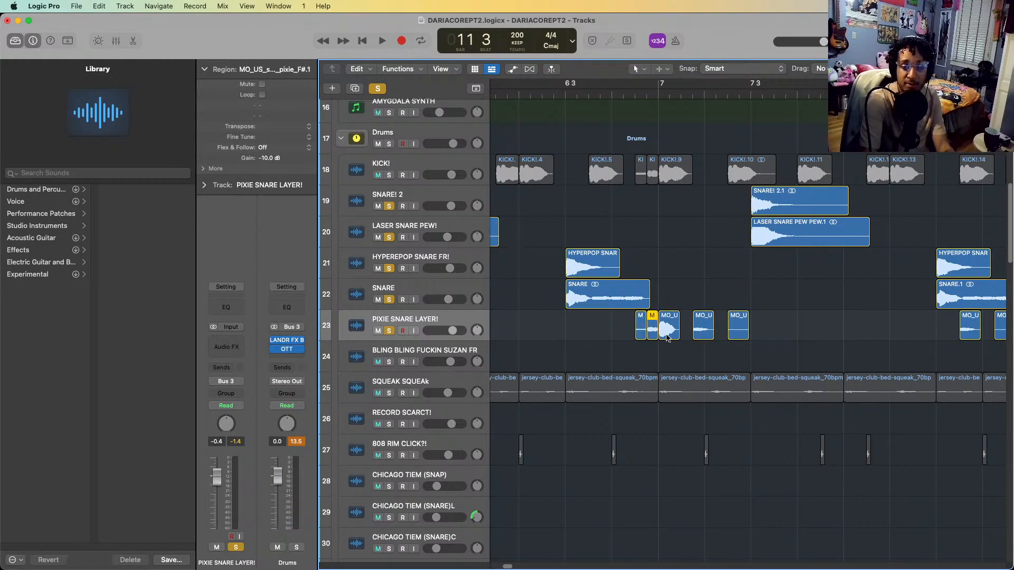
{"action": "left_click", "coordinate": [670, 336]}
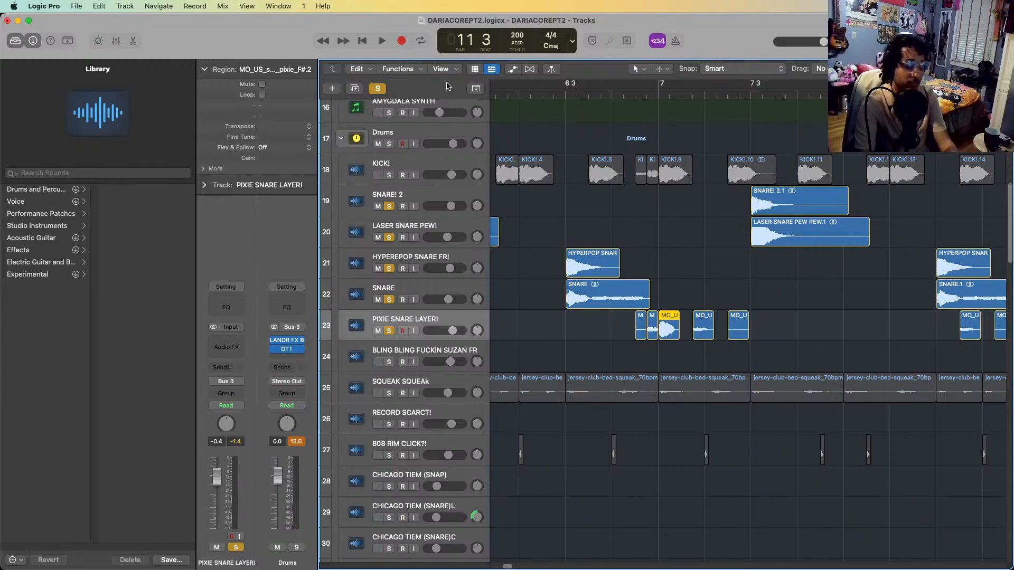
Play all the soloed snare layers together from the start of bar 5
{"action": "key", "text": "super+Left"}
{"action": "key", "text": "super+Left"}
{"action": "key", "text": "super+Left"}
{"action": "key", "text": "super+Left"}
{"action": "key", "text": "super+Left"}
{"action": "key", "text": "super+Left"}
{"action": "key", "text": "super+Left"}
{"action": "key", "text": "super+Left"}
{"action": "key", "text": "super+Right"}
{"action": "key", "text": "super+Right"}
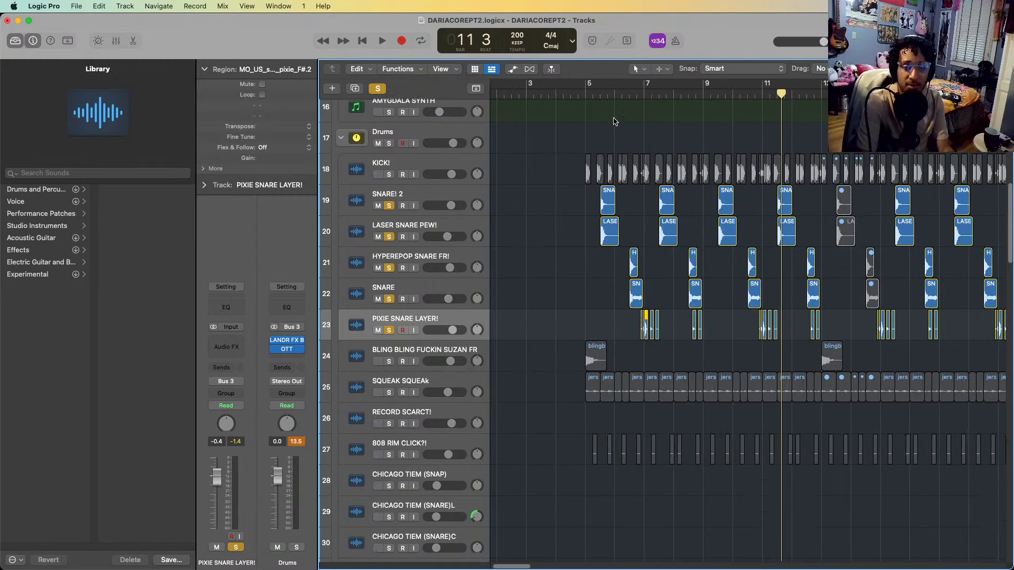
{"action": "left_click", "coordinate": [601, 94]}
{"action": "key", "text": "space"}
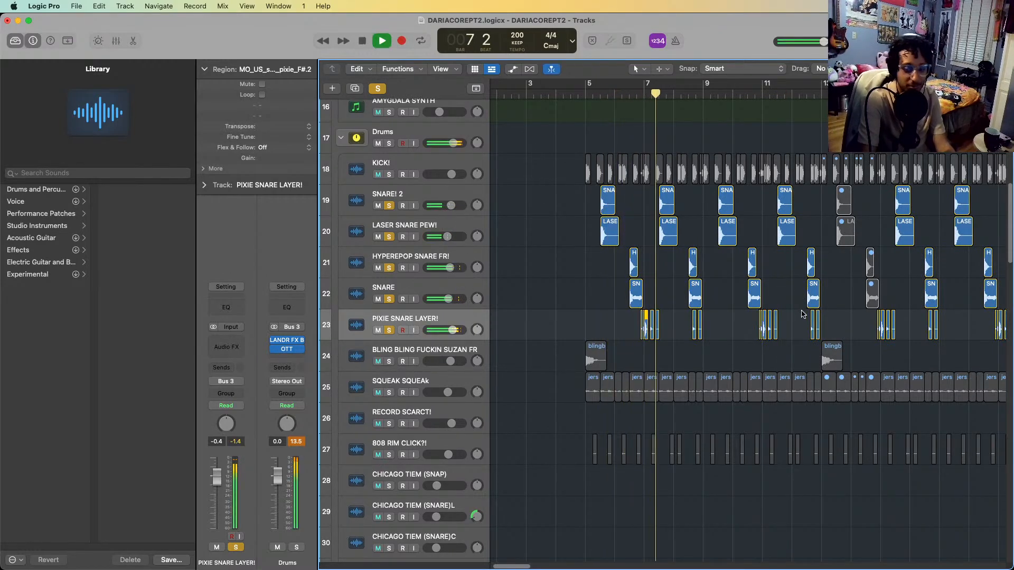
Pause playback, add KICK! to the soloed snare layers, and play them together from bar 8 through bar 12
{"action": "key", "text": "space"}
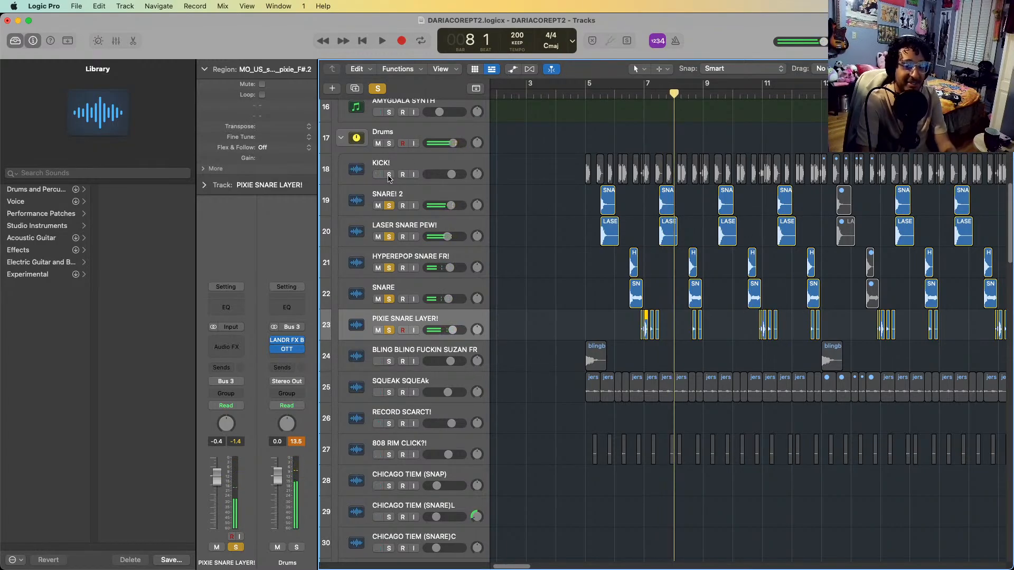
{"action": "key", "text": "space"}
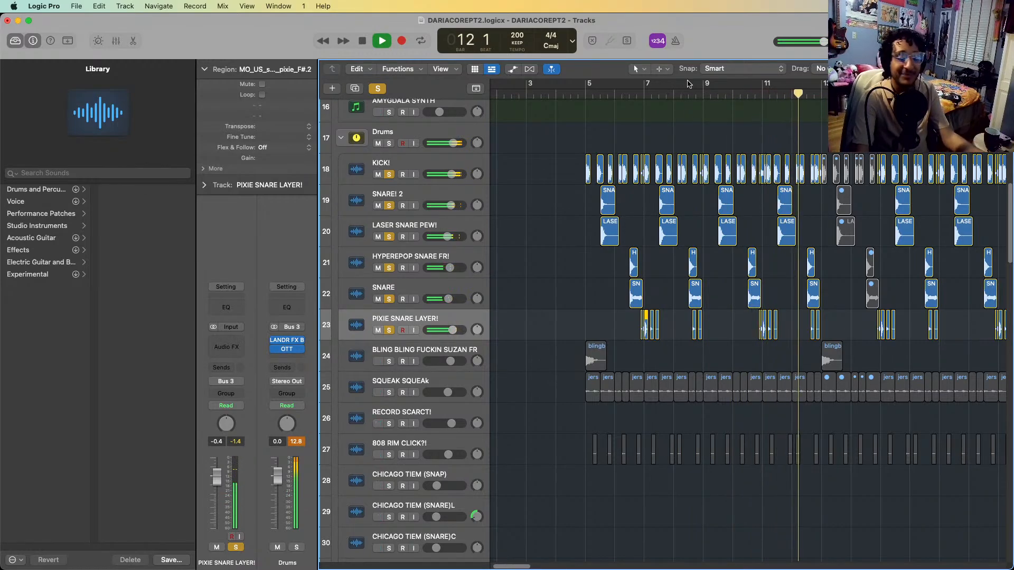
{"action": "key", "text": "space"}
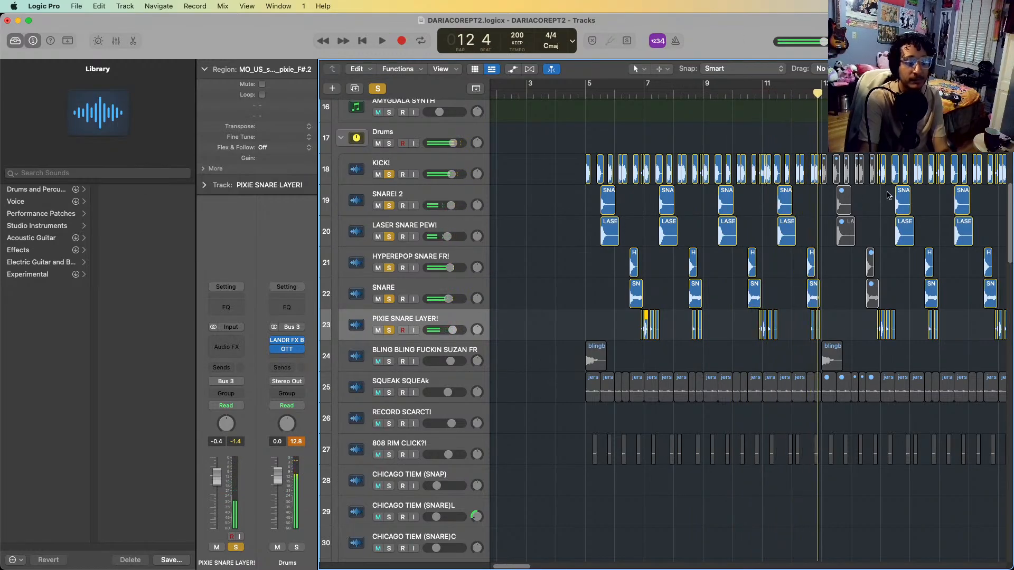
Add BLING BLING FUCKIN SUZAN FR to the solo and play its first region from the start of bar 5
{"action": "scroll", "coordinate": [554, 264], "scroll_direction": "down", "scroll_amount": 3}
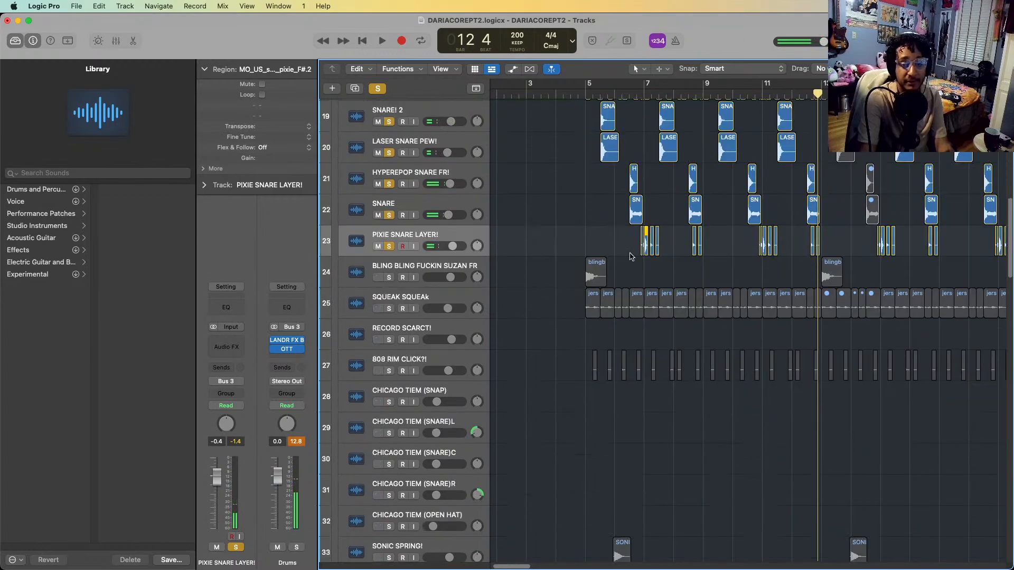
{"action": "left_click", "coordinate": [586, 91]}
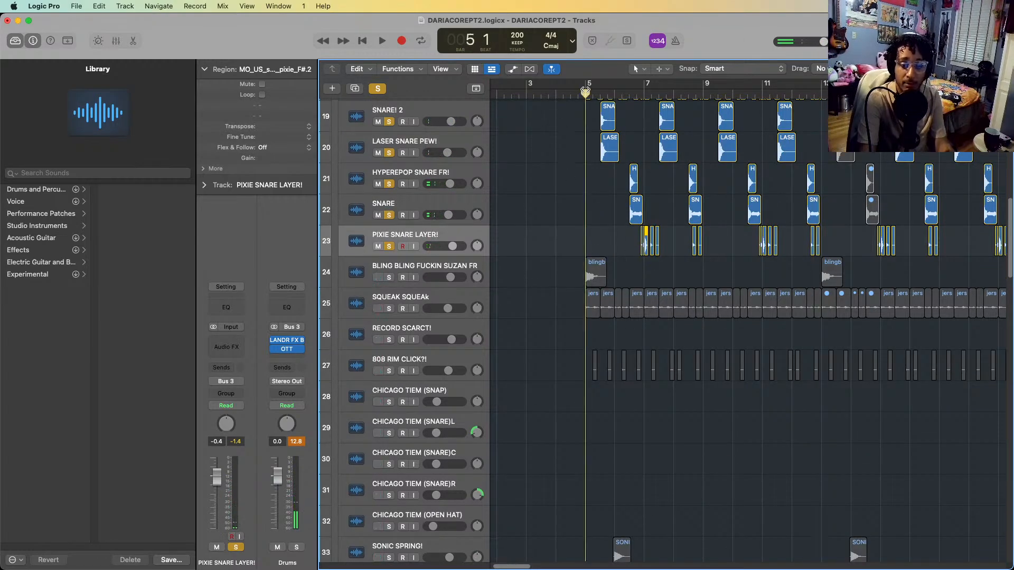
{"action": "left_click", "coordinate": [389, 278]}
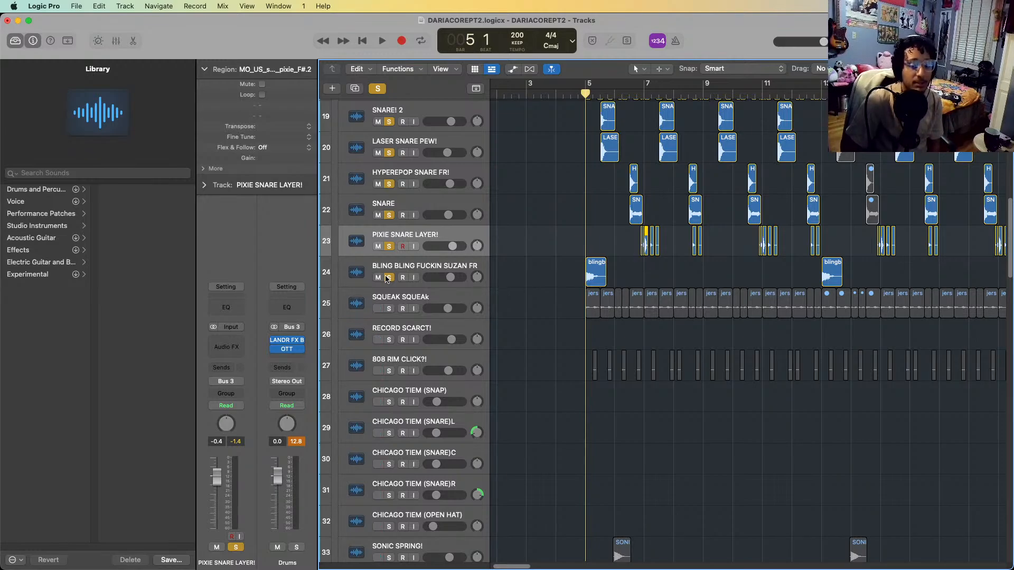
{"action": "key", "text": "space"}
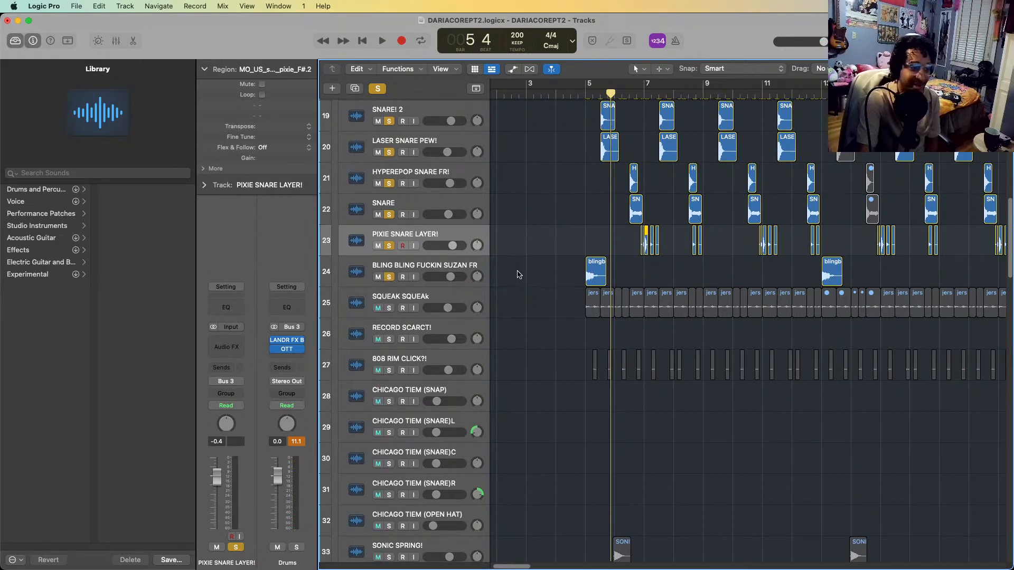
Clear the other solos, solo only SQUEAK SQUEAk, and play it from just before bar 5
{"action": "scroll", "coordinate": [606, 202], "scroll_direction": "down", "scroll_amount": 1}
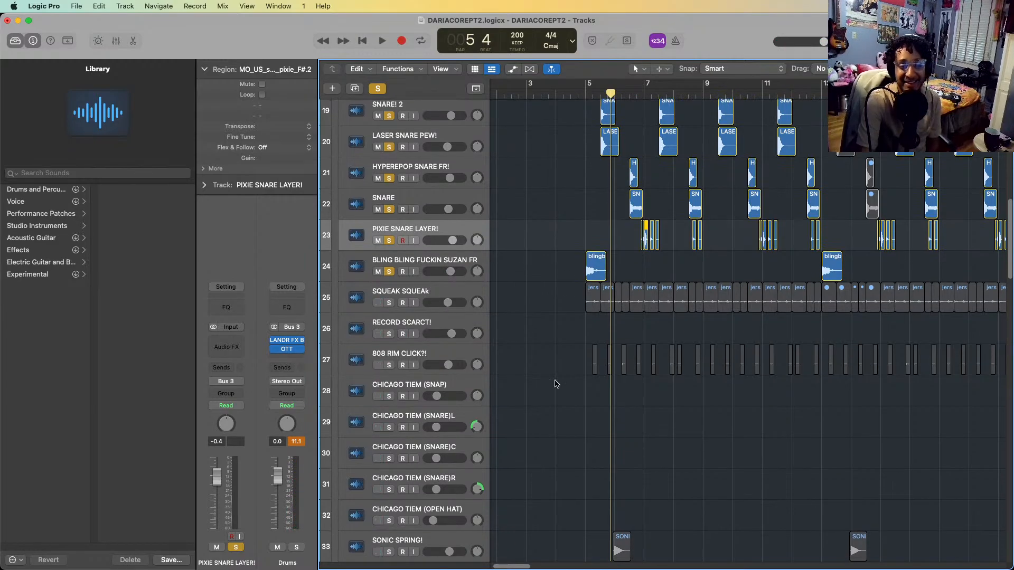
{"action": "left_click", "coordinate": [408, 294]}
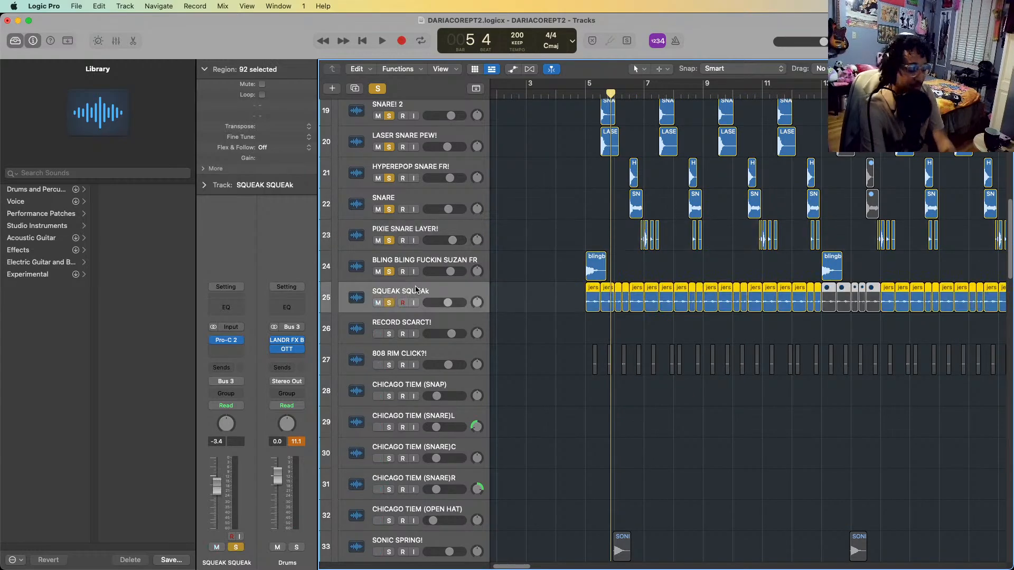
{"action": "key", "text": "ctrl+alt+super+s"}
{"action": "key", "text": "s"}
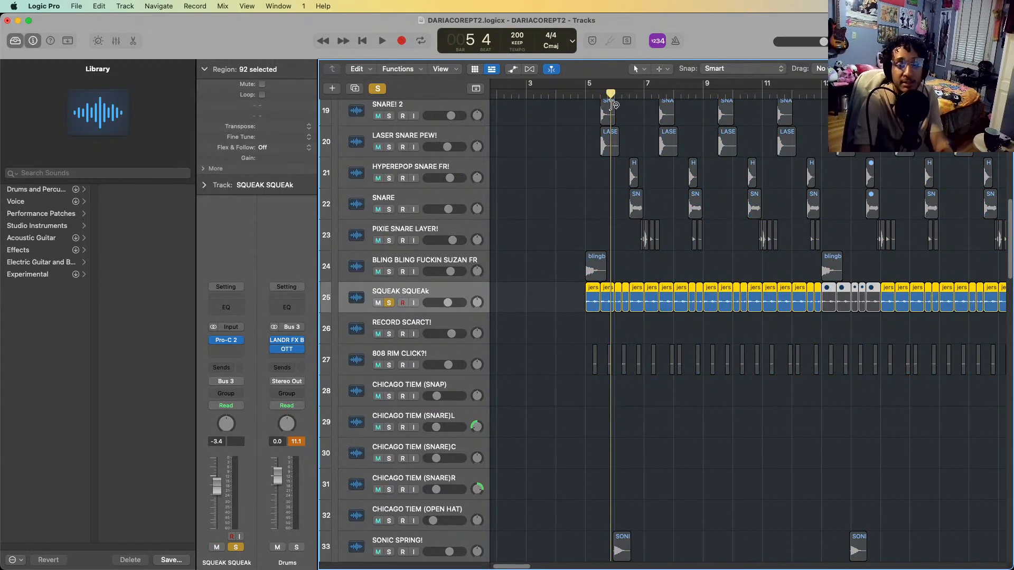
{"action": "left_click", "coordinate": [572, 92]}
{"action": "key", "text": "space"}
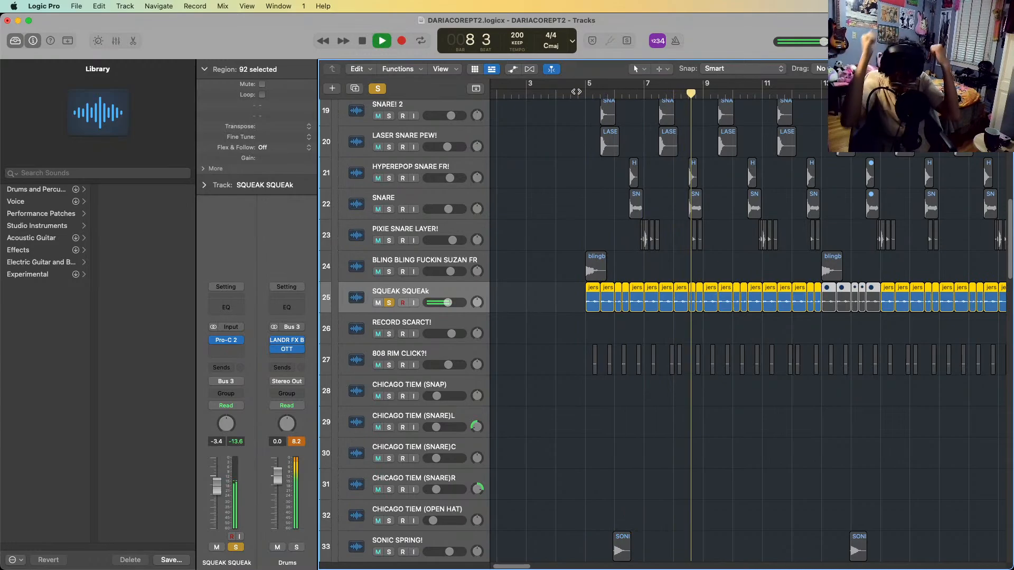
{"action": "key", "text": "space"}
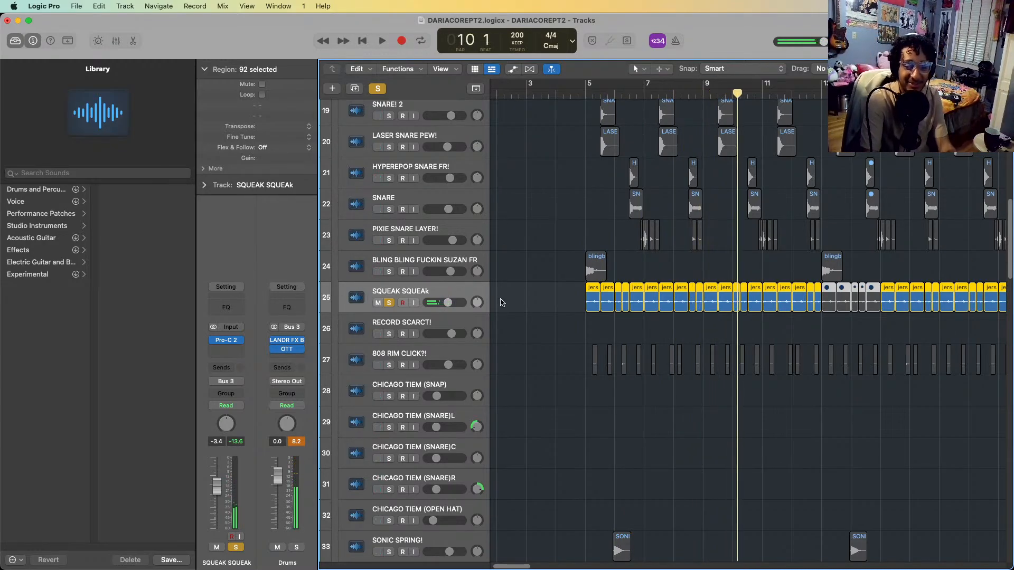
Add the tracks from KICK! through BLING BLING FUCKIN SUZAN FR to the solo alongside SQUEAK SQUEAk
{"action": "scroll", "coordinate": [566, 213], "scroll_direction": "up", "scroll_amount": 1}
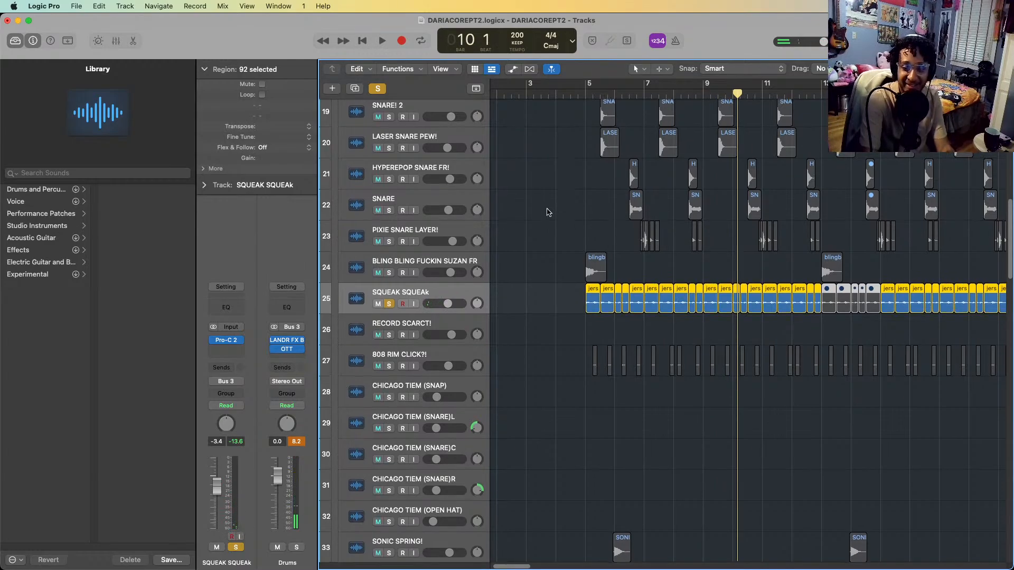
{"action": "scroll", "coordinate": [548, 212], "scroll_direction": "up", "scroll_amount": 2}
{"action": "left_click", "coordinate": [417, 317]}
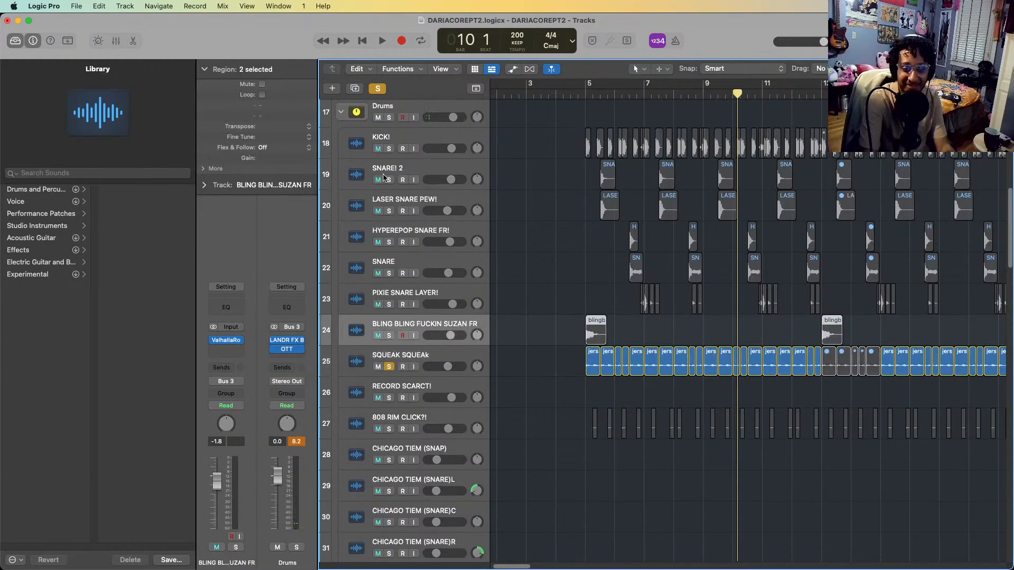
{"action": "left_click", "coordinate": [410, 138], "text": "shift"}
{"action": "scroll", "coordinate": [631, 499], "scroll_direction": "down", "scroll_amount": 9}
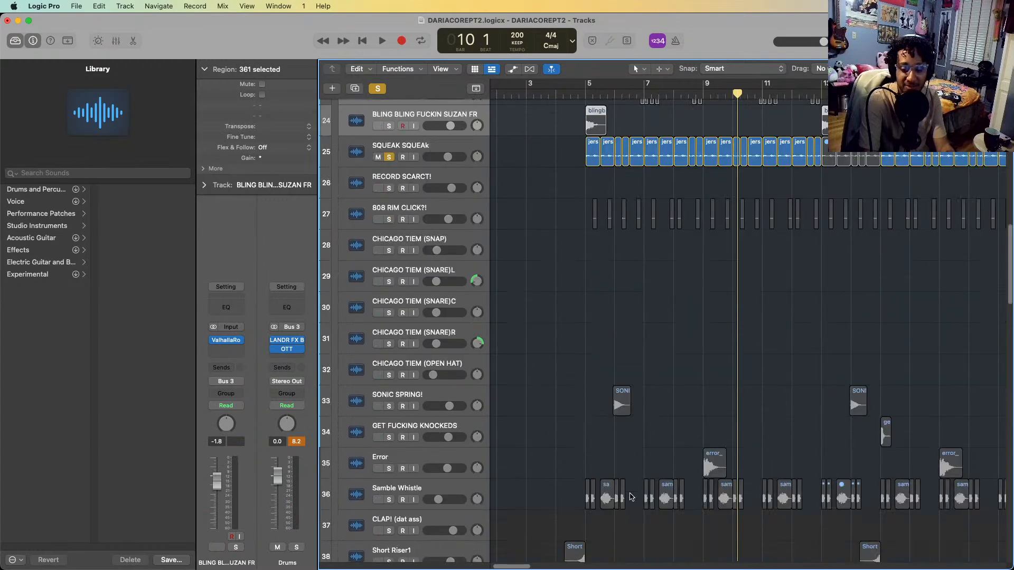
{"action": "scroll", "coordinate": [629, 493], "scroll_direction": "down", "scroll_amount": 7}
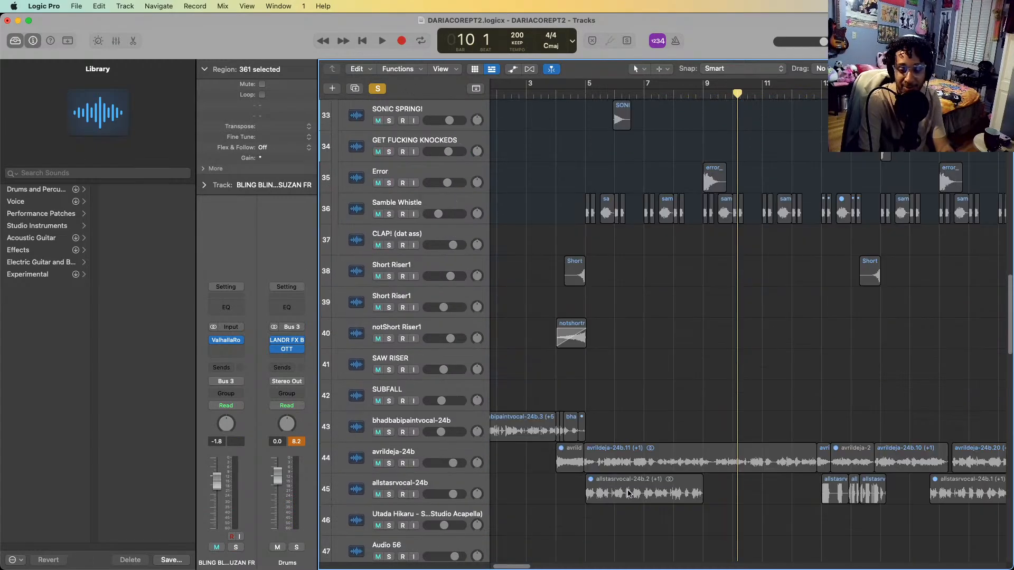
{"action": "scroll", "coordinate": [629, 493], "scroll_direction": "up", "scroll_amount": 19}
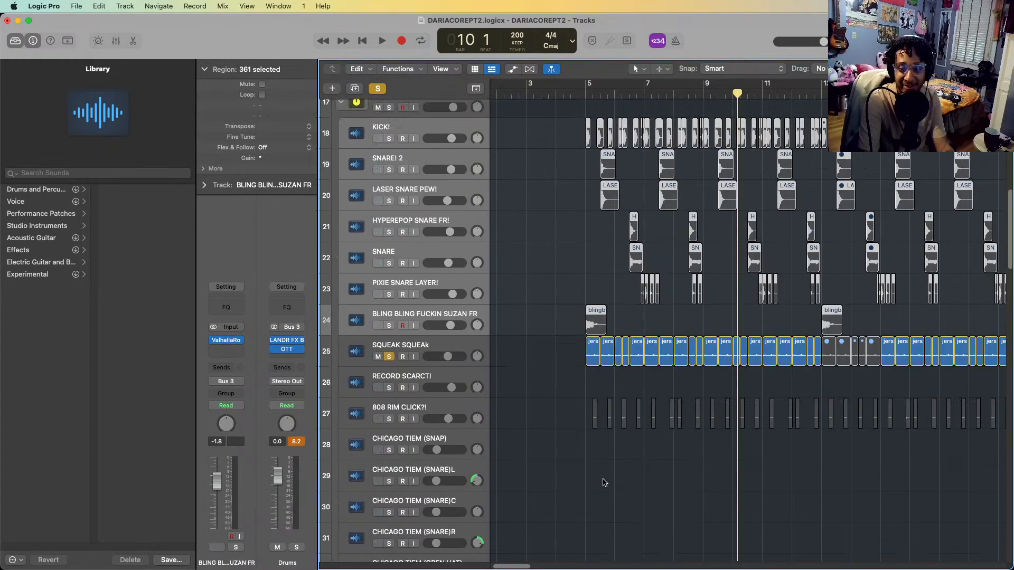
{"action": "scroll", "coordinate": [608, 512], "scroll_direction": "down", "scroll_amount": 3}
{"action": "scroll", "coordinate": [609, 518], "scroll_direction": "down", "scroll_amount": 7}
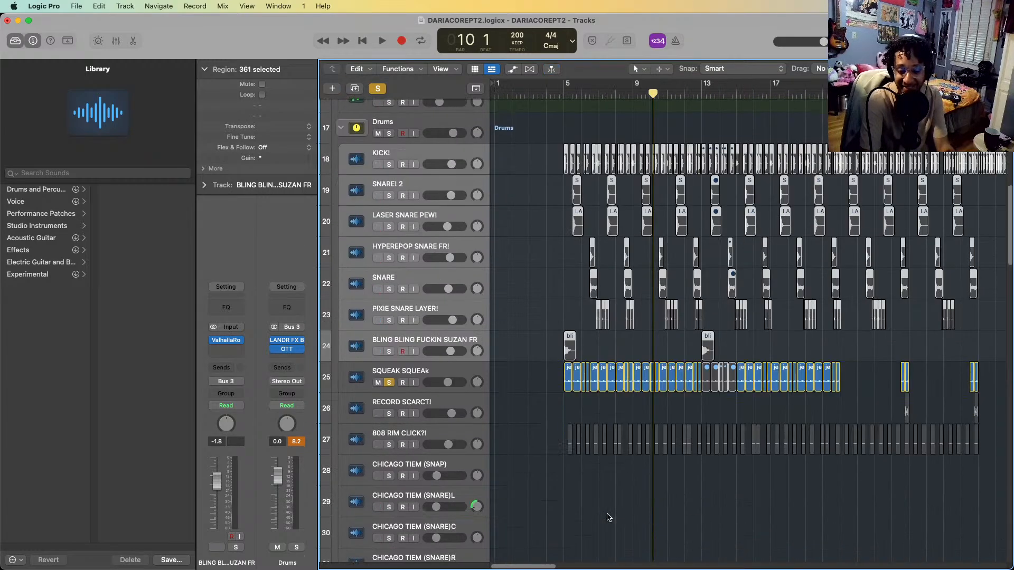
{"action": "scroll", "coordinate": [609, 518], "scroll_direction": "down", "scroll_amount": 5}
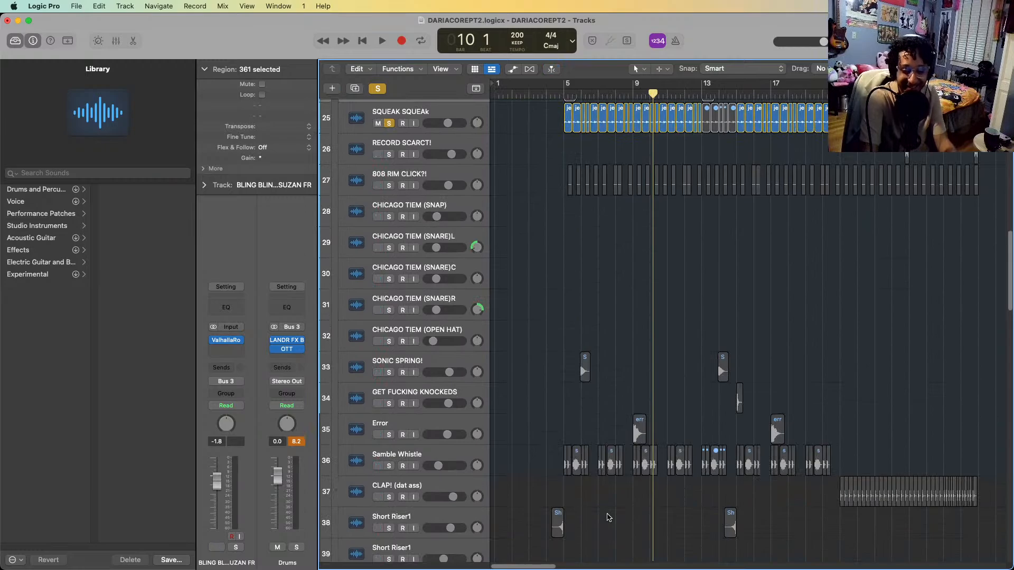
{"action": "scroll", "coordinate": [667, 367], "scroll_direction": "up", "scroll_amount": 1}
{"action": "scroll", "coordinate": [667, 367], "scroll_direction": "up", "scroll_amount": 3}
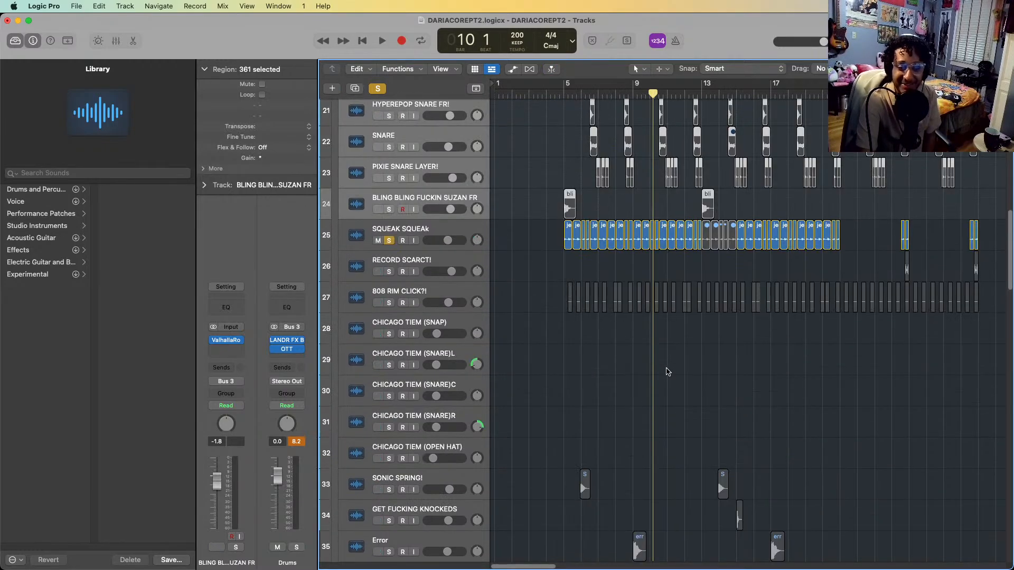
{"action": "scroll", "coordinate": [686, 319], "scroll_direction": "up", "scroll_amount": 3}
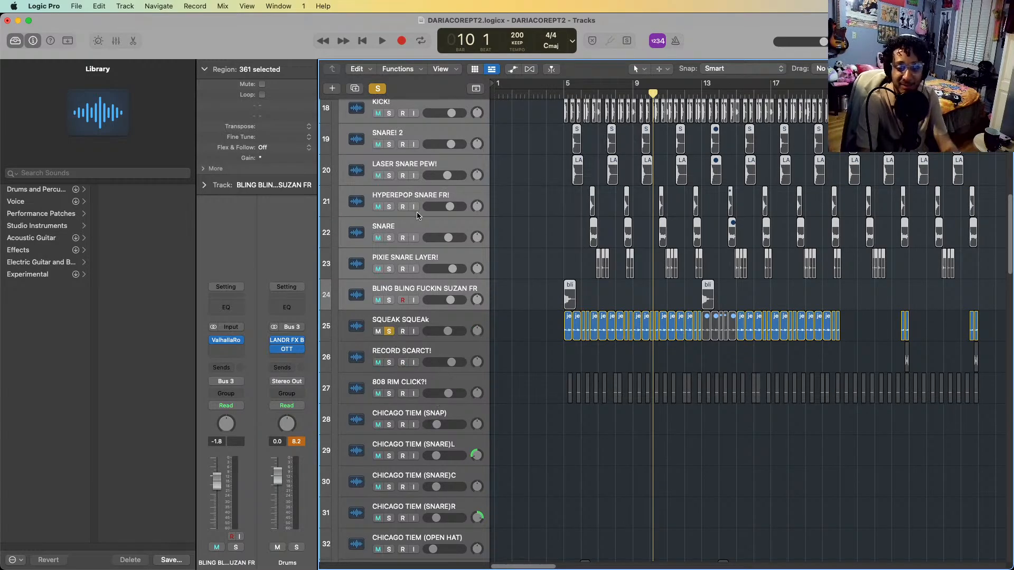
{"action": "key", "text": "s"}
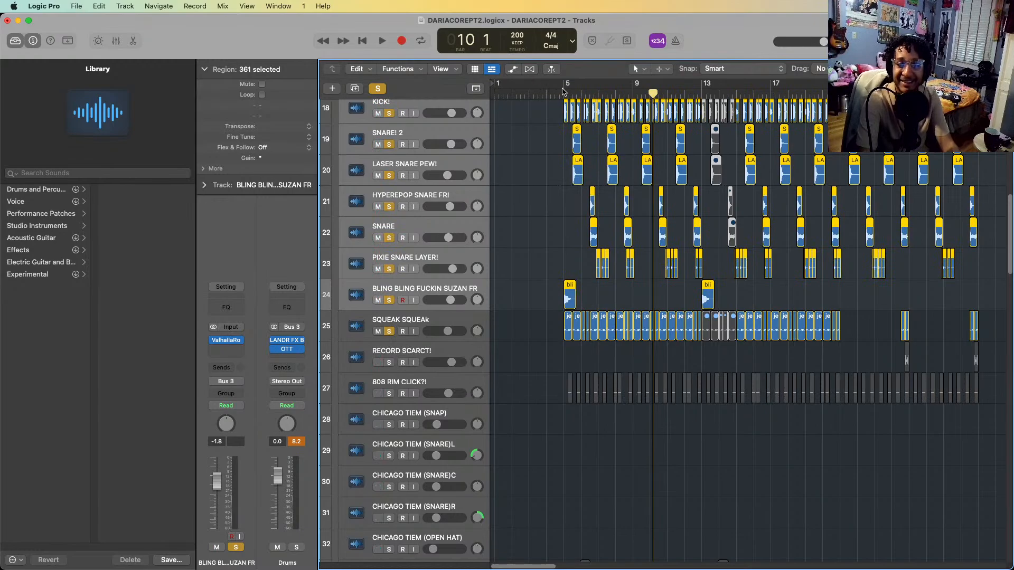
Play the soloed kick, snare, bling and squeak layers together from bar 5 to bar 9, pausing once at bar 7
{"action": "left_click", "coordinate": [563, 91]}
{"action": "key", "text": "space"}
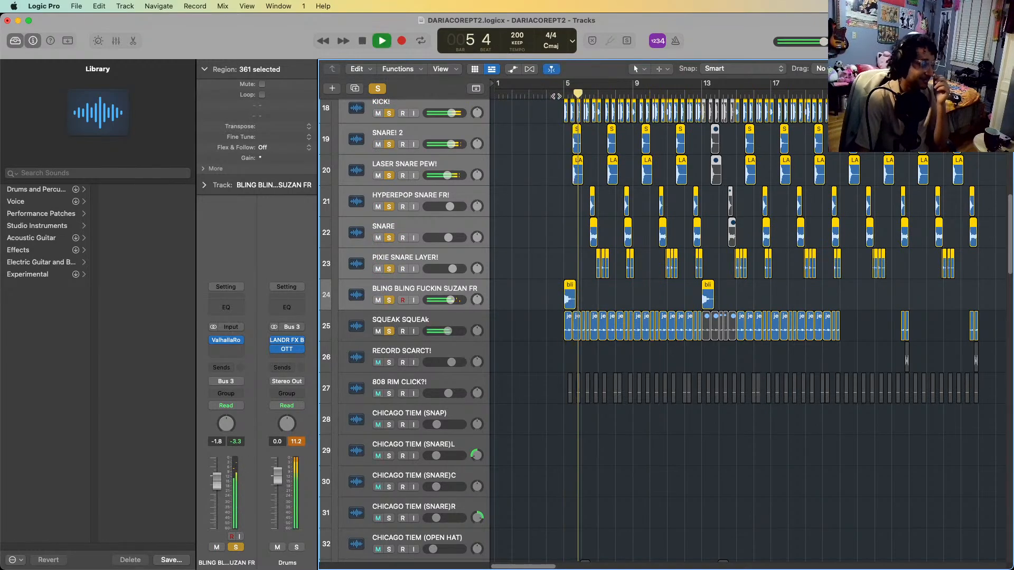
{"action": "key", "text": "space"}
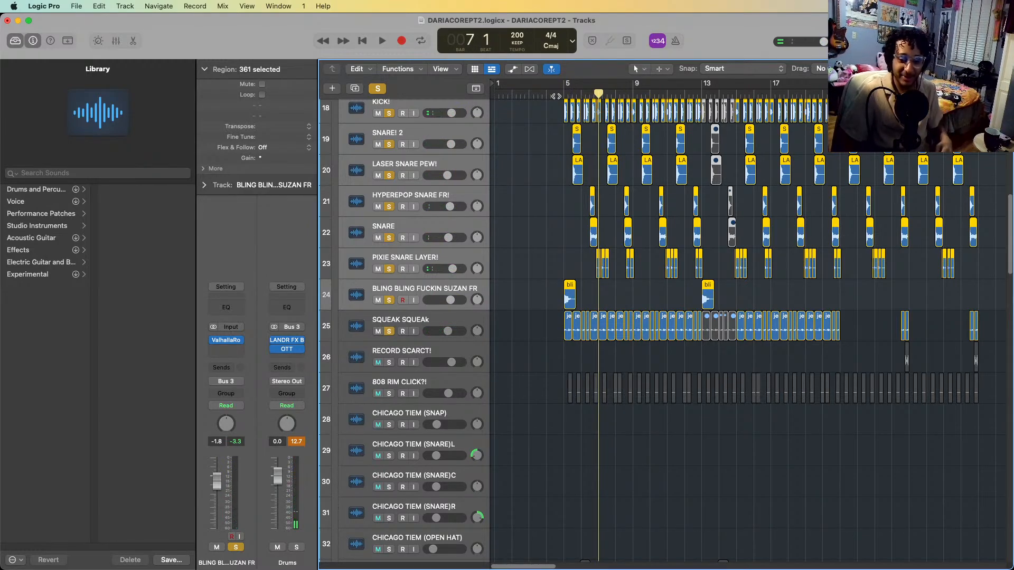
{"action": "key", "text": "space"}
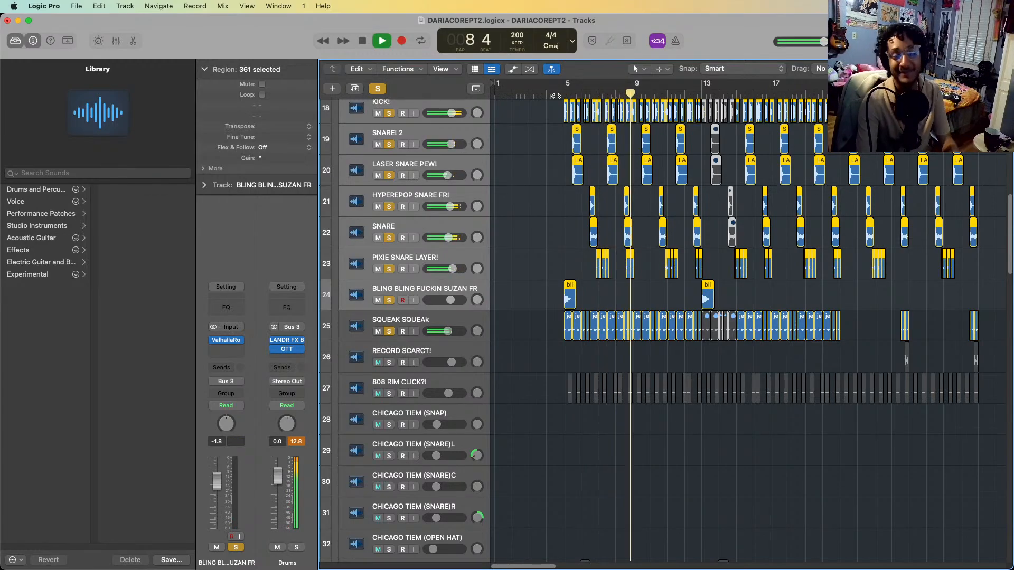
{"action": "key", "text": "space"}
Clear the other solos, solo only 808 RIM CLICK?!, and play it from the start of bar 5 into bar 9
{"action": "left_click", "coordinate": [420, 378]}
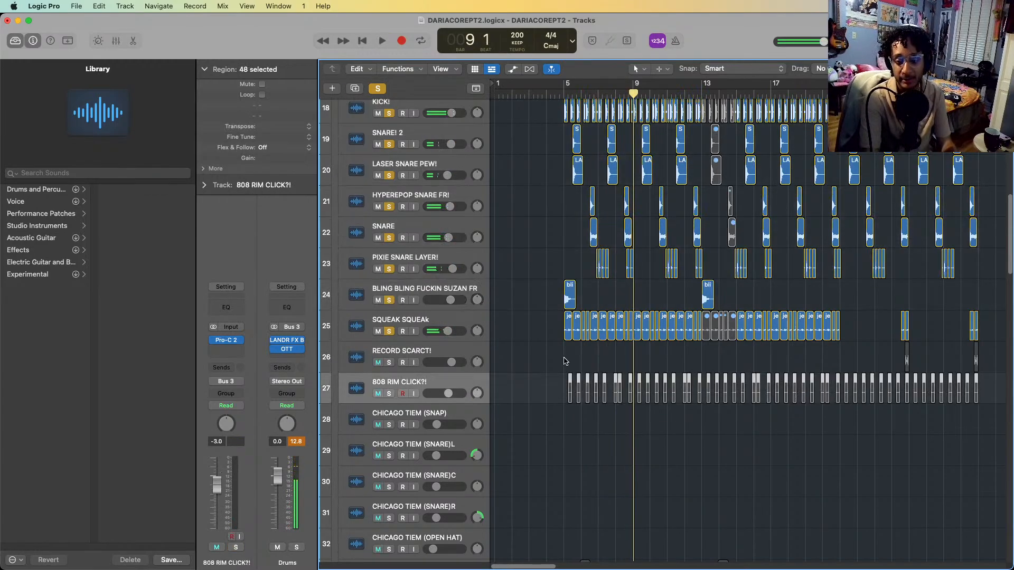
{"action": "scroll", "coordinate": [565, 356], "scroll_direction": "down", "scroll_amount": 5}
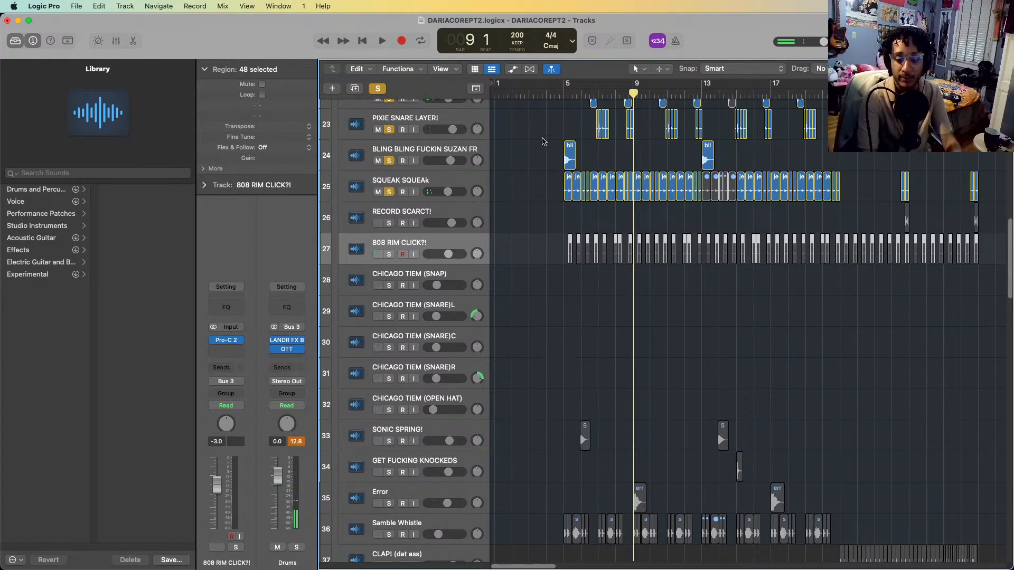
{"action": "key", "text": "s"}
{"action": "left_click", "coordinate": [562, 98]}
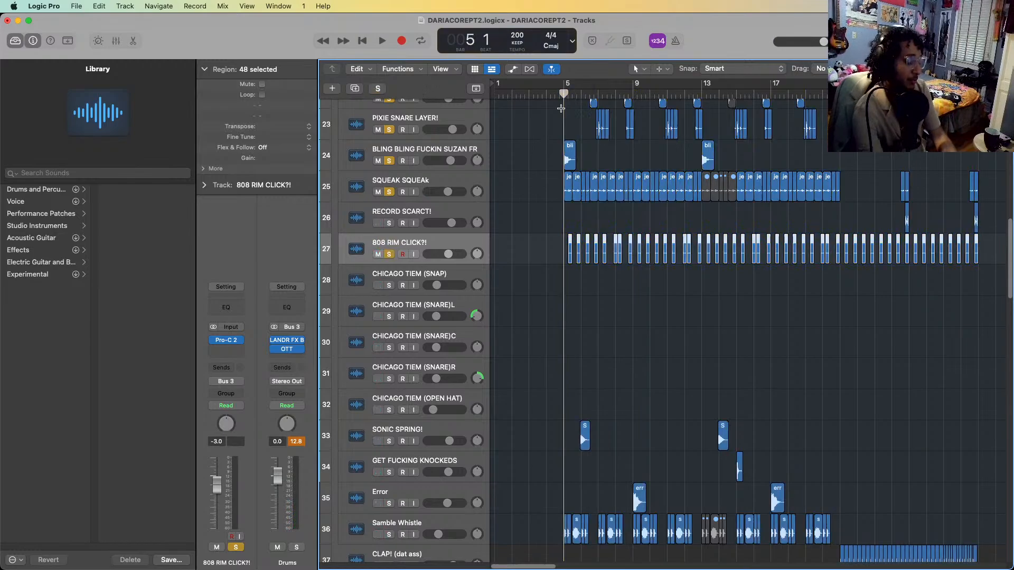
{"action": "key", "text": "space"}
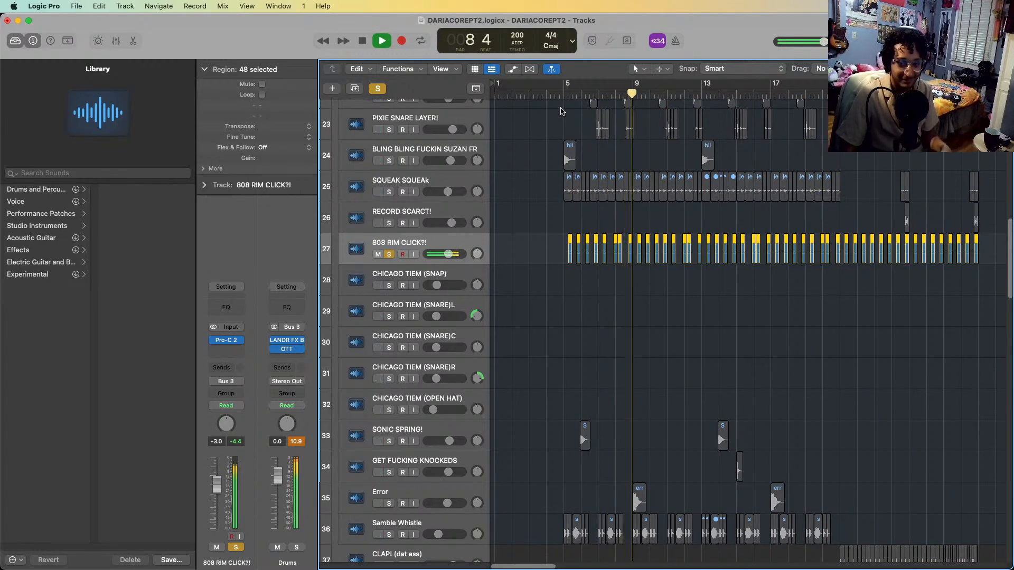
{"action": "key", "text": "space"}
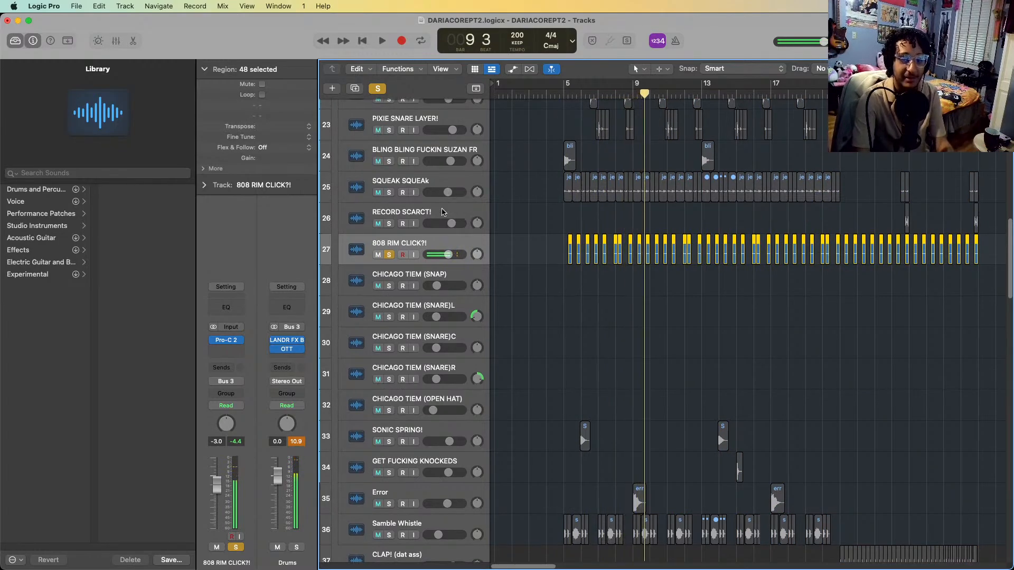
Add KICK! and SNARE! 2 to the solo alongside 808 RIM CLICK?!
{"action": "scroll", "coordinate": [449, 210], "scroll_direction": "up", "scroll_amount": 5}
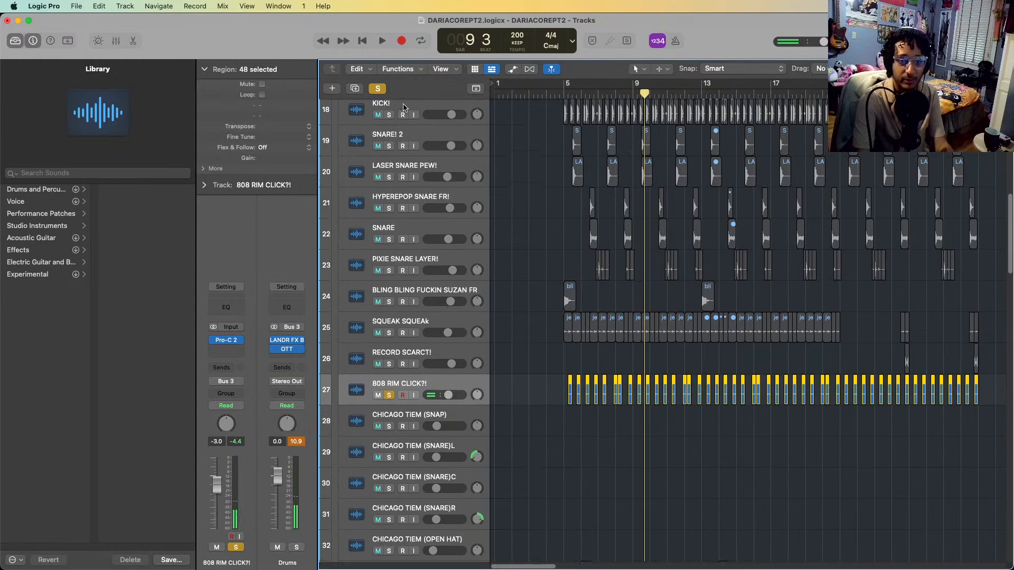
{"action": "left_click", "coordinate": [402, 116]}
{"action": "left_click", "coordinate": [405, 153]}
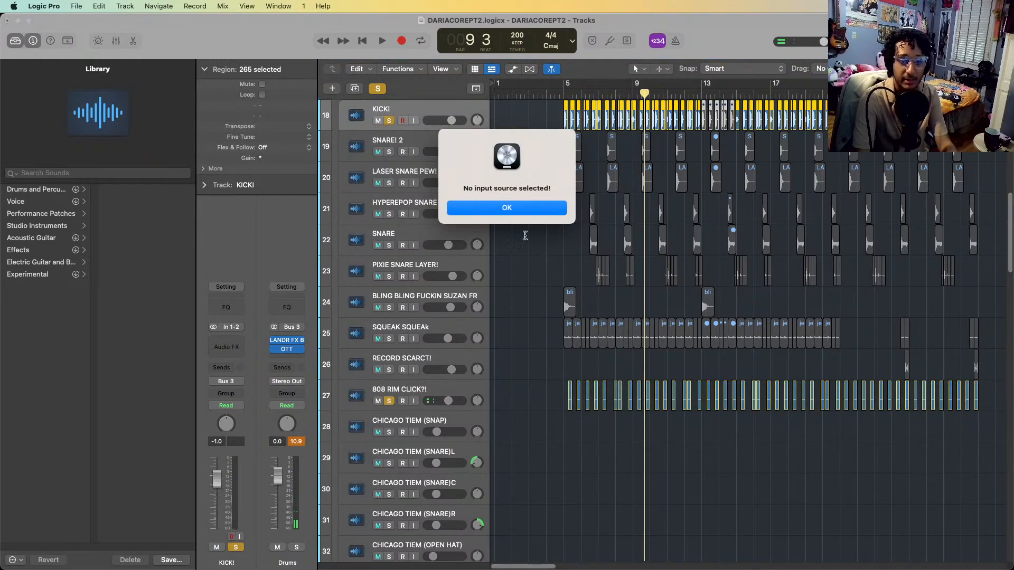
{"action": "key", "text": "Return"}
{"action": "left_click", "coordinate": [435, 145]}
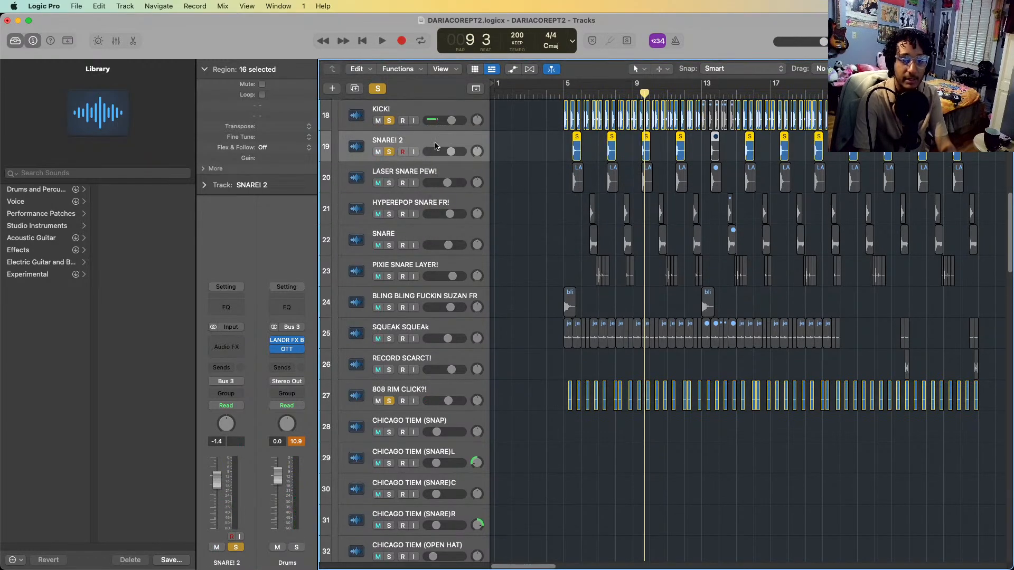
Play the soloed layers from the start of bar 5 through bar 12, adding HYPEREPOP SNARE FR! to the solo during playback
{"action": "left_click", "coordinate": [564, 93]}
{"action": "key", "text": "space"}
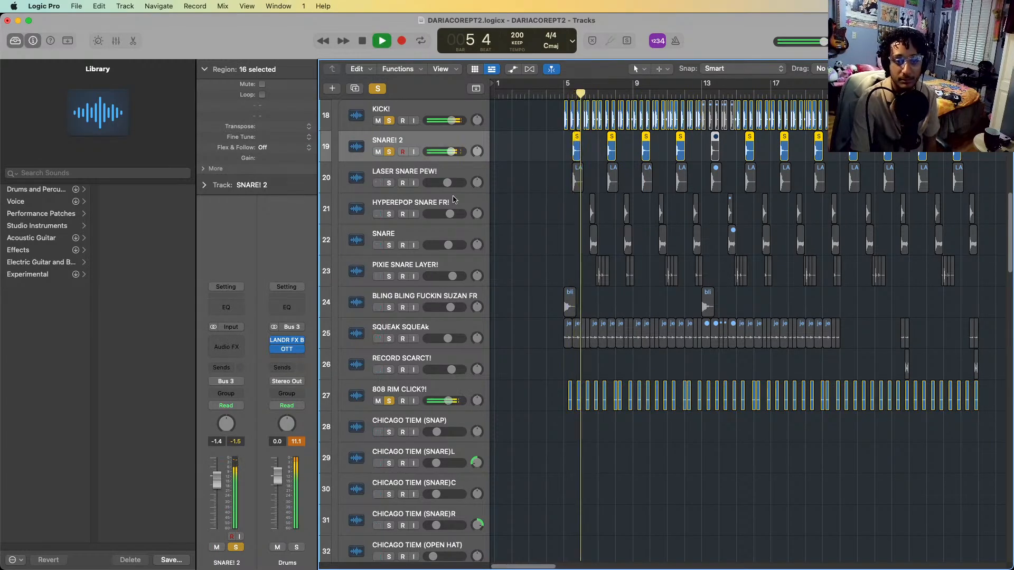
{"action": "left_click", "coordinate": [390, 214]}
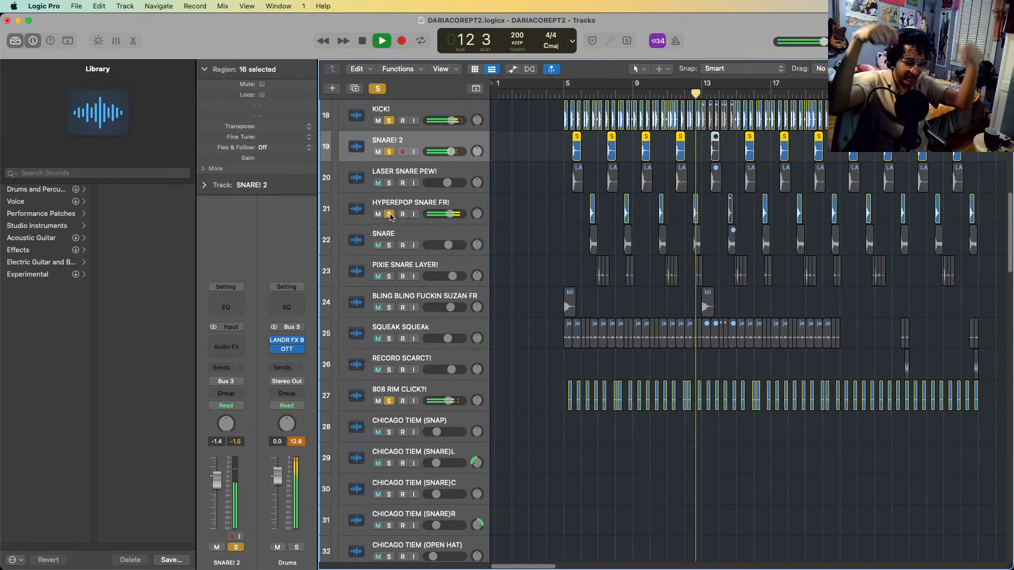
{"action": "key", "text": "space"}
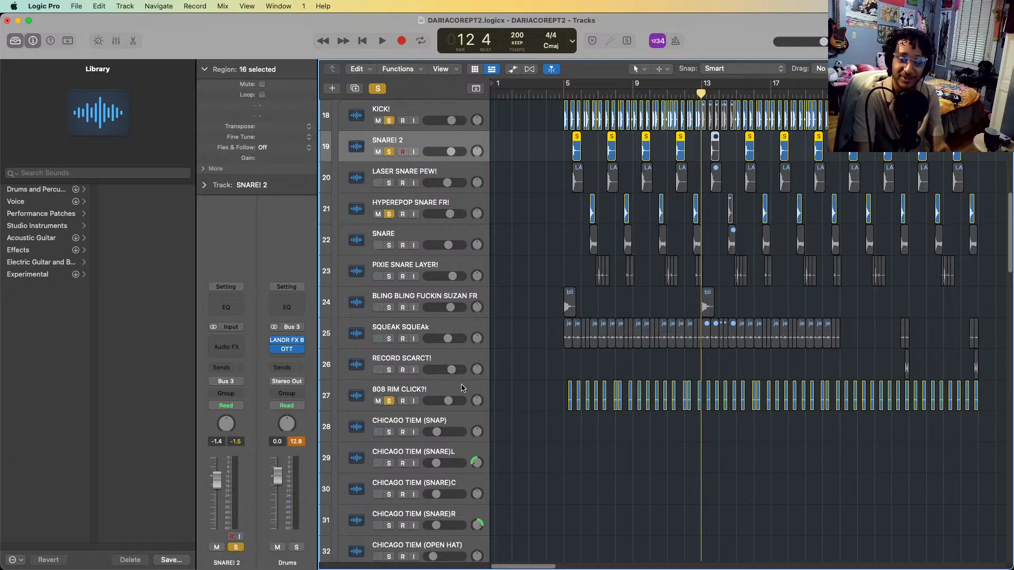
Add SONIC SPRING! to the soloed drum layers and play its first region from the start of bar 5
{"action": "left_click", "coordinate": [561, 248]}
{"action": "scroll", "coordinate": [561, 249], "scroll_direction": "down", "scroll_amount": 3}
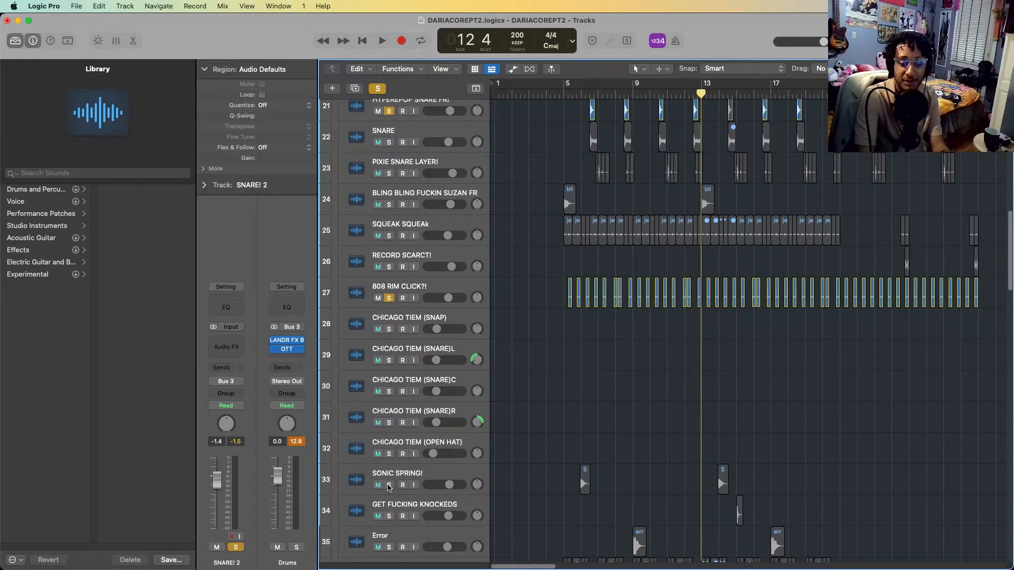
{"action": "left_click", "coordinate": [388, 484]}
{"action": "left_click", "coordinate": [562, 96]}
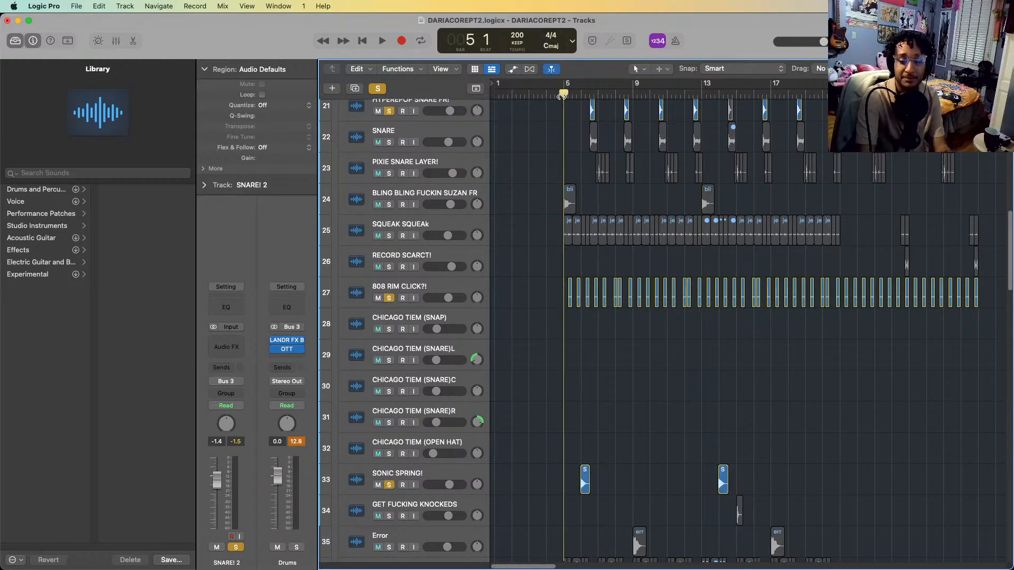
{"action": "key", "text": "space"}
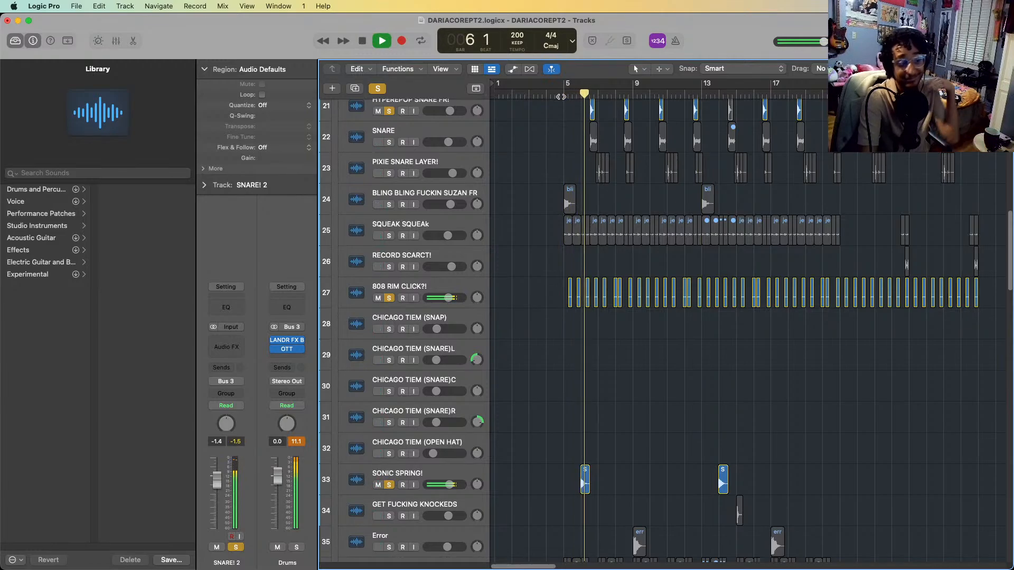
{"action": "key", "text": "space"}
Add the Error track to the solo and play the layers from bar 8 to bar 10
{"action": "scroll", "coordinate": [612, 306], "scroll_direction": "down", "scroll_amount": 5}
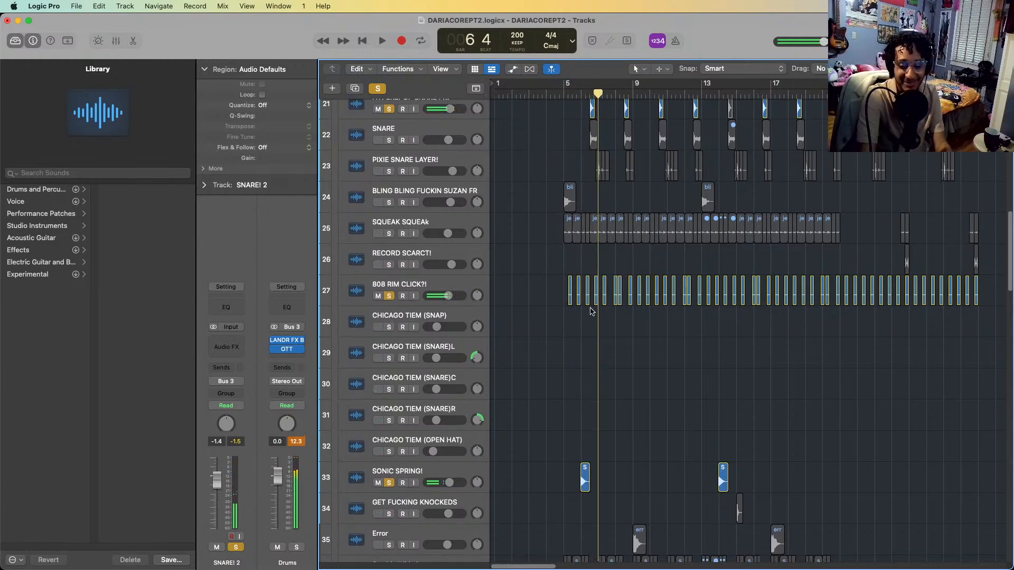
{"action": "left_click", "coordinate": [424, 467]}
{"action": "key", "text": "s"}
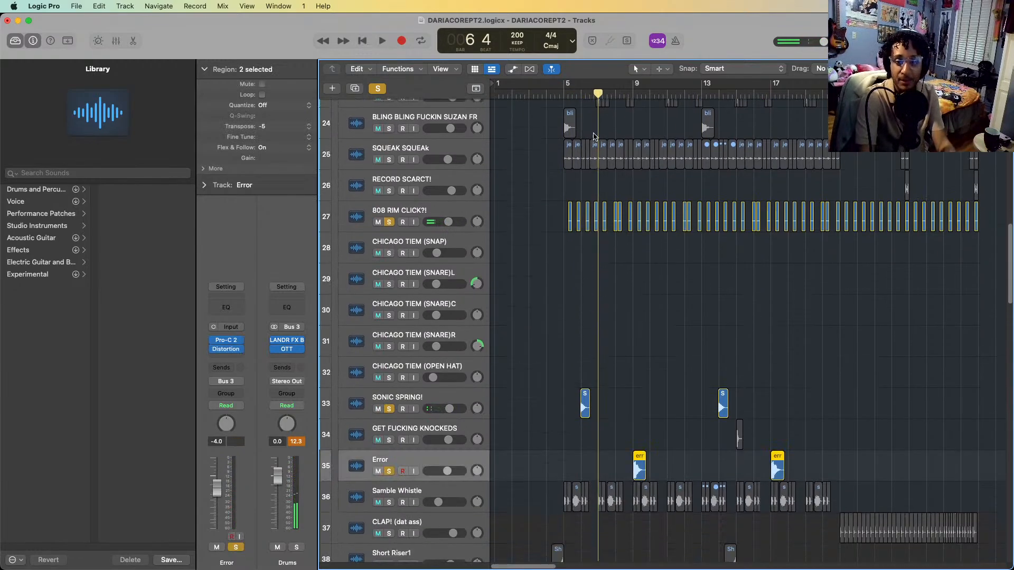
{"action": "left_click", "coordinate": [615, 91]}
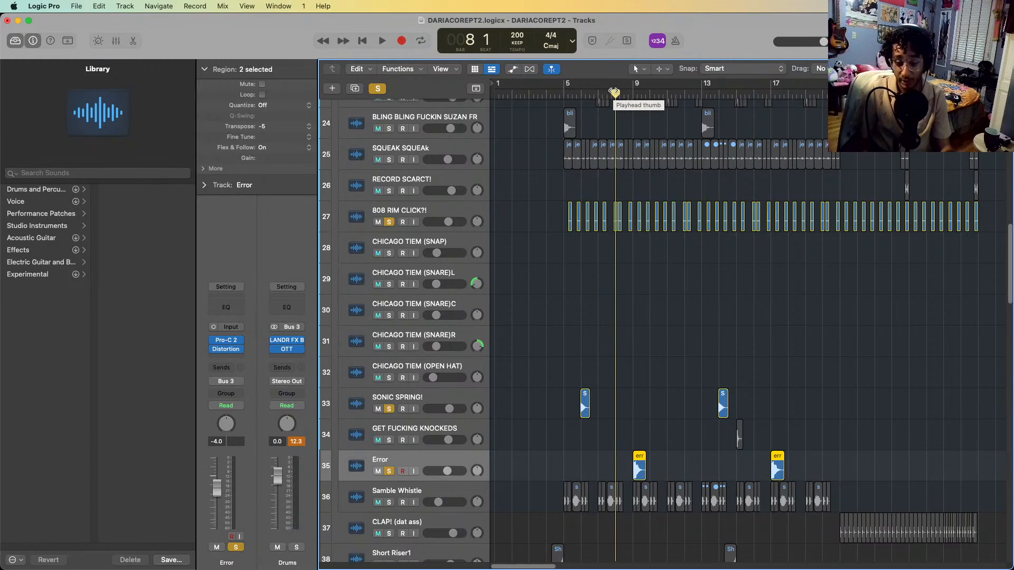
{"action": "key", "text": "space"}
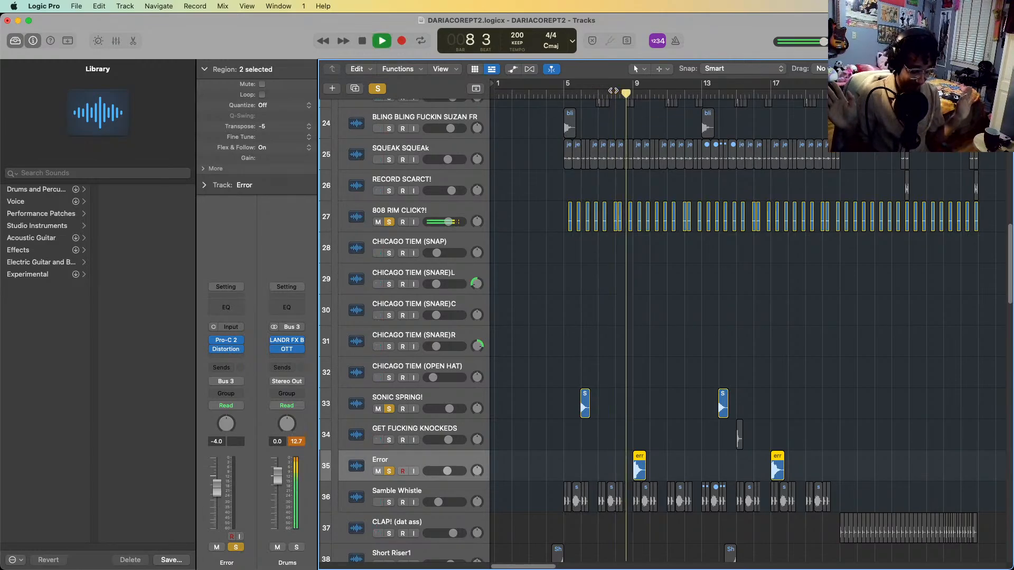
{"action": "key", "text": "space"}
{"action": "key", "text": "b"}
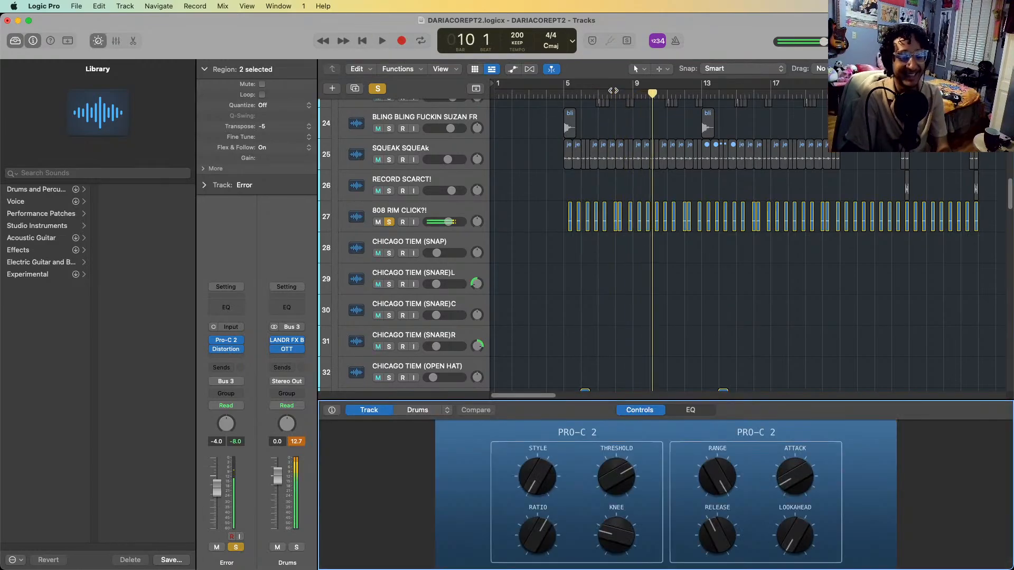
{"action": "key", "text": "space"}
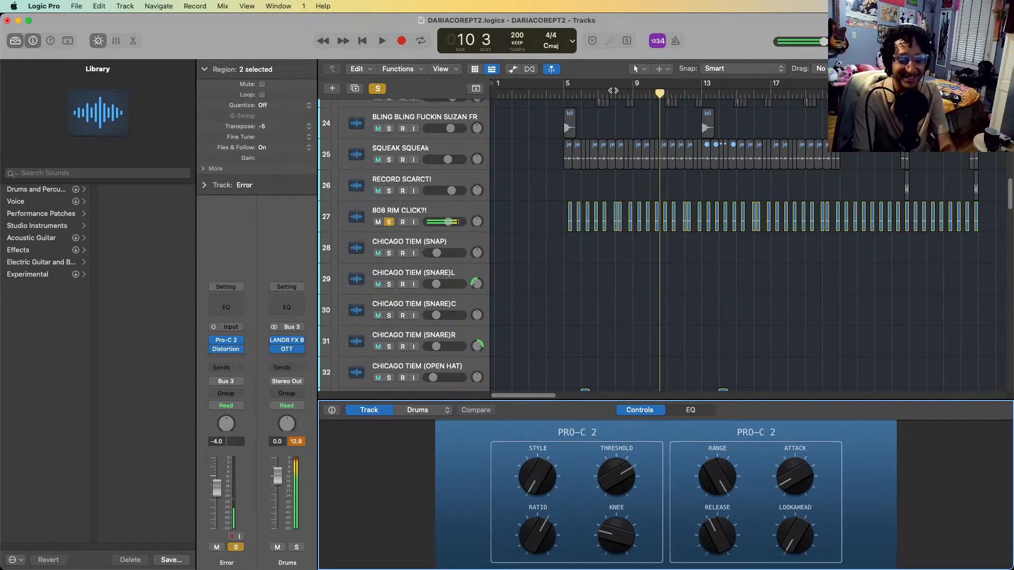
{"action": "key", "text": "b"}
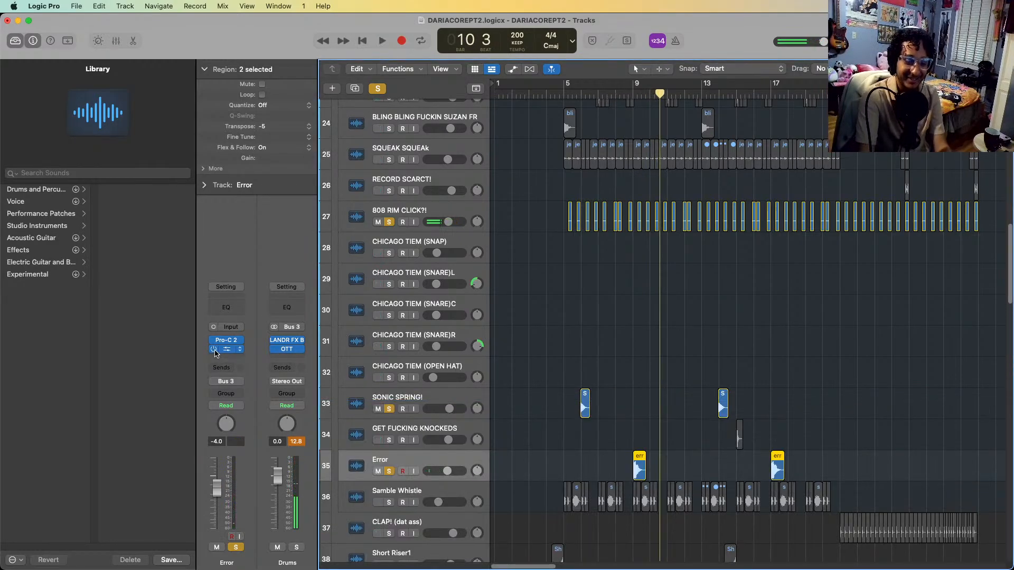
Replay the first Error region with the soloed drum layers from just before bar 9
{"action": "left_click", "coordinate": [626, 96]}
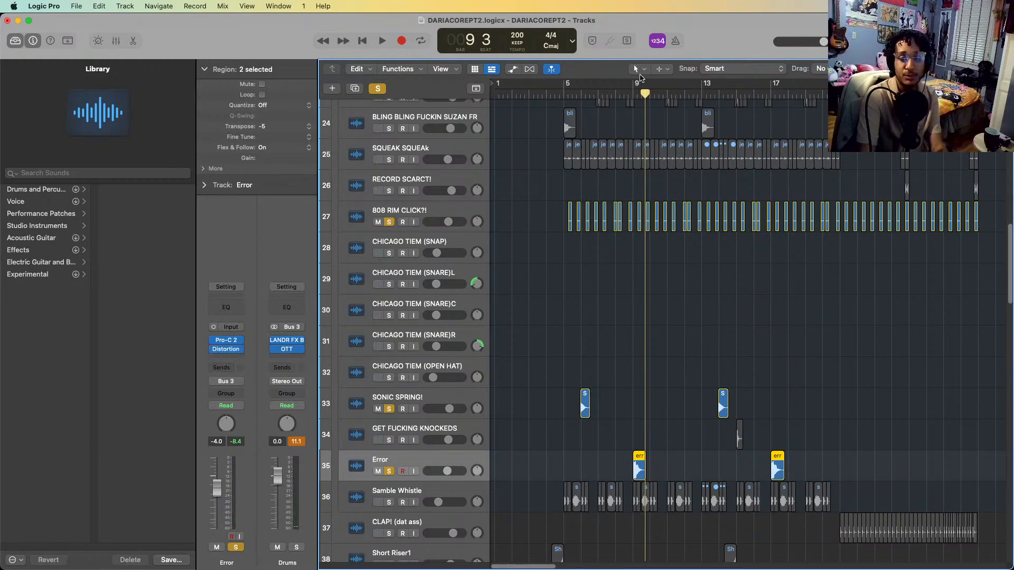
Replay the first Error region, and add GET FUCKING KNOCKEDS to the solo and play it from the end of bar 14
{"action": "key", "text": "space"}
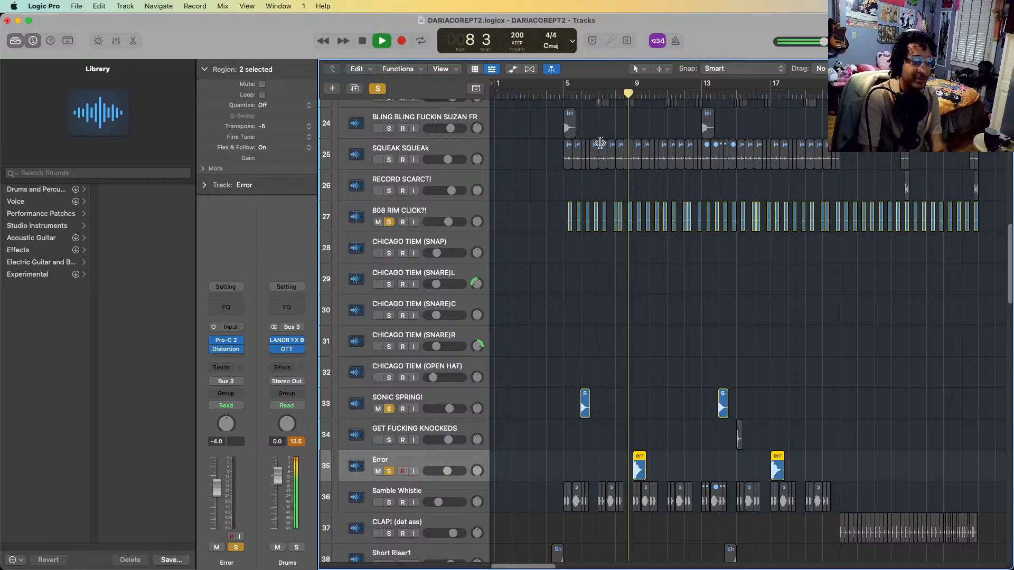
{"action": "key", "text": "space"}
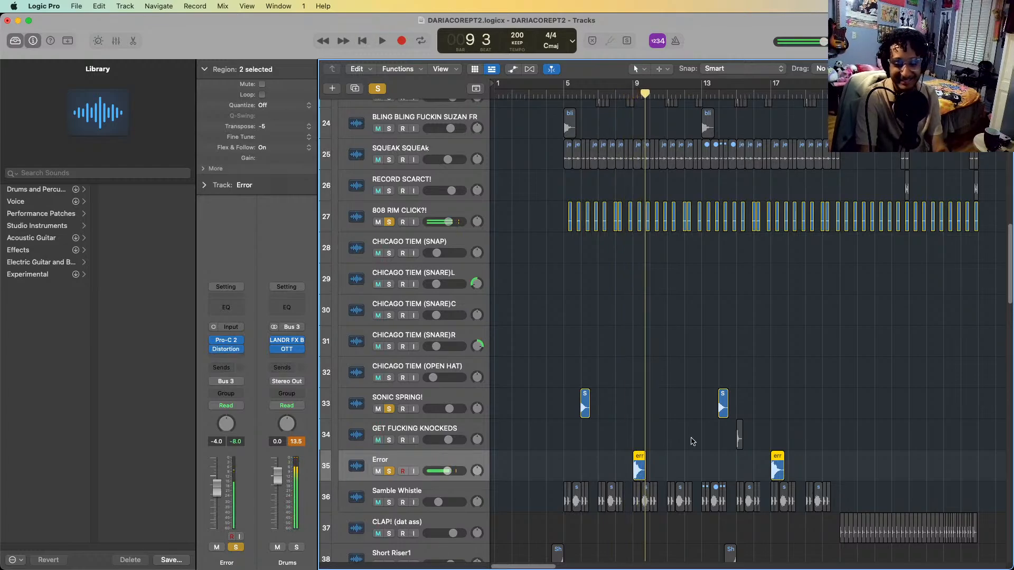
{"action": "left_click", "coordinate": [736, 95]}
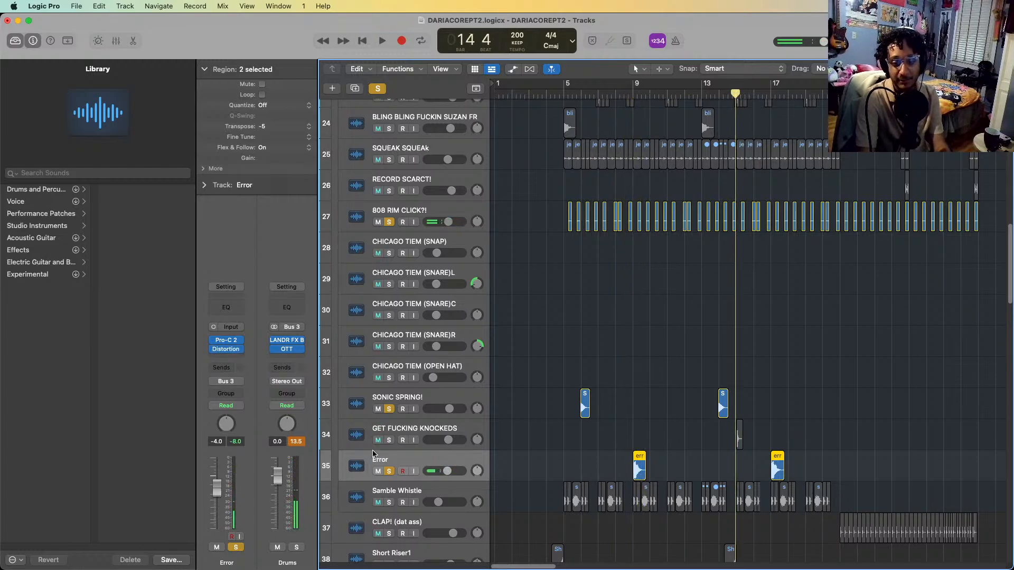
{"action": "left_click", "coordinate": [389, 440]}
{"action": "key", "text": "space"}
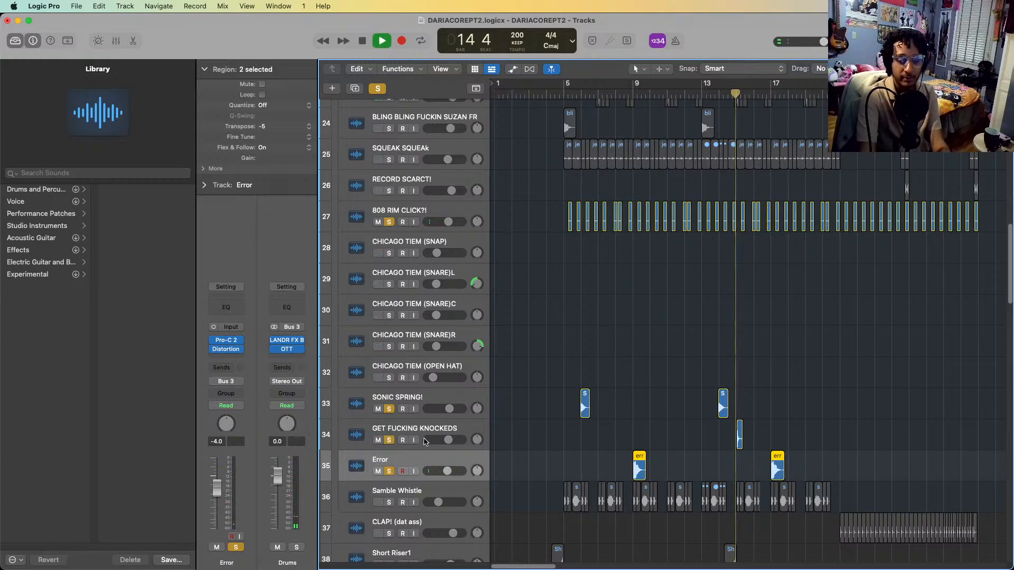
{"action": "key", "text": "space"}
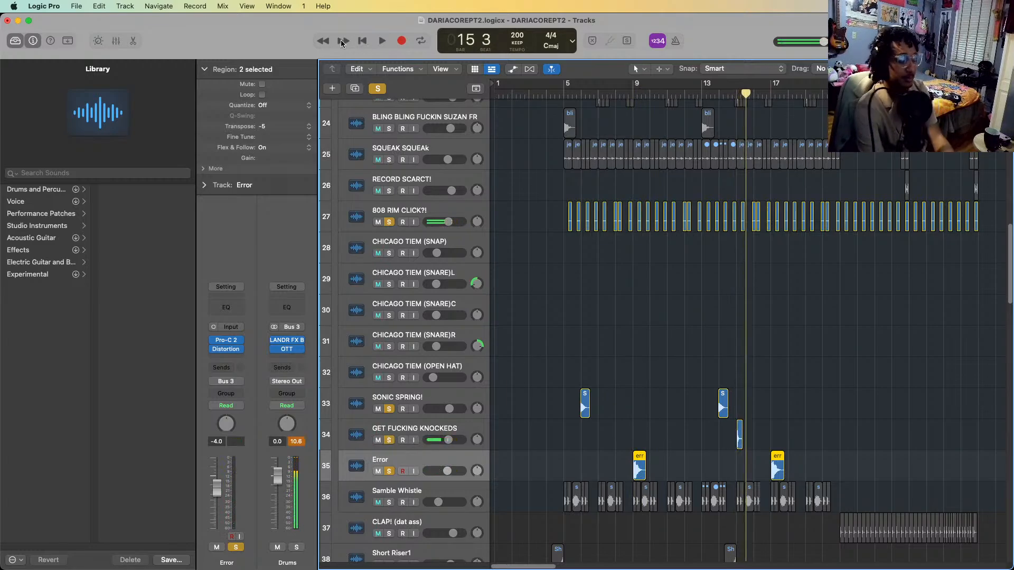
Clear the existing solos, solo only GET FUCKING KNOCKEDS and play its region at bar 15 several times
{"action": "key", "text": "ctrl+alt+super+s"}
{"action": "key", "text": "Up"}
{"action": "key", "text": "s"}
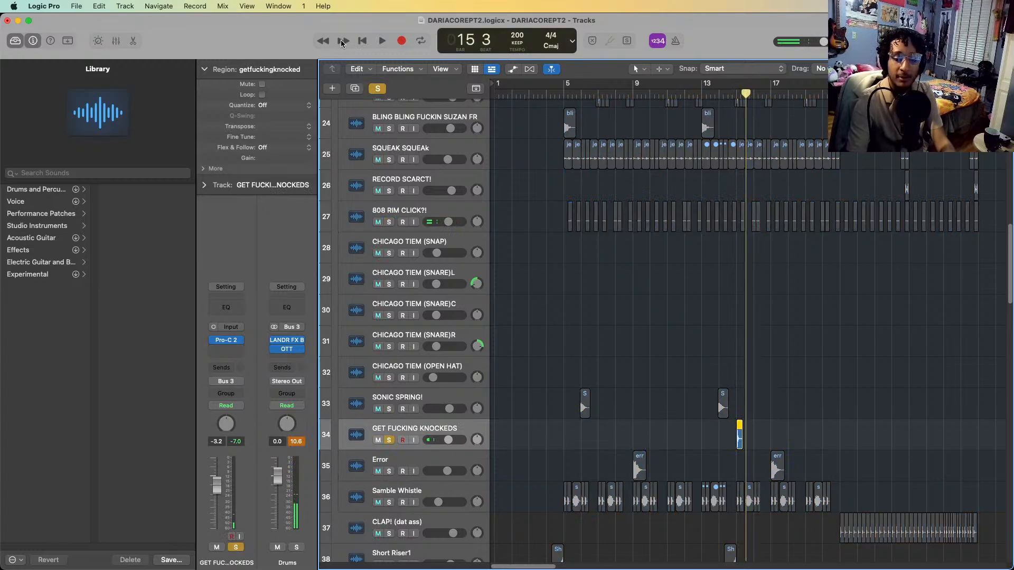
{"action": "key", "text": "comma"}
{"action": "key", "text": "space"}
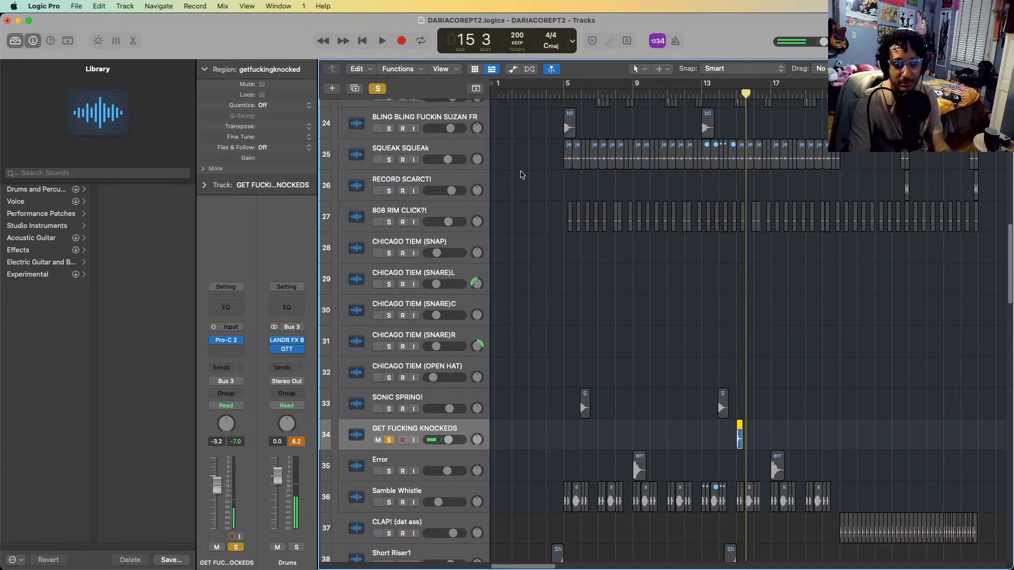
{"action": "key", "text": "comma"}
{"action": "key", "text": "space"}
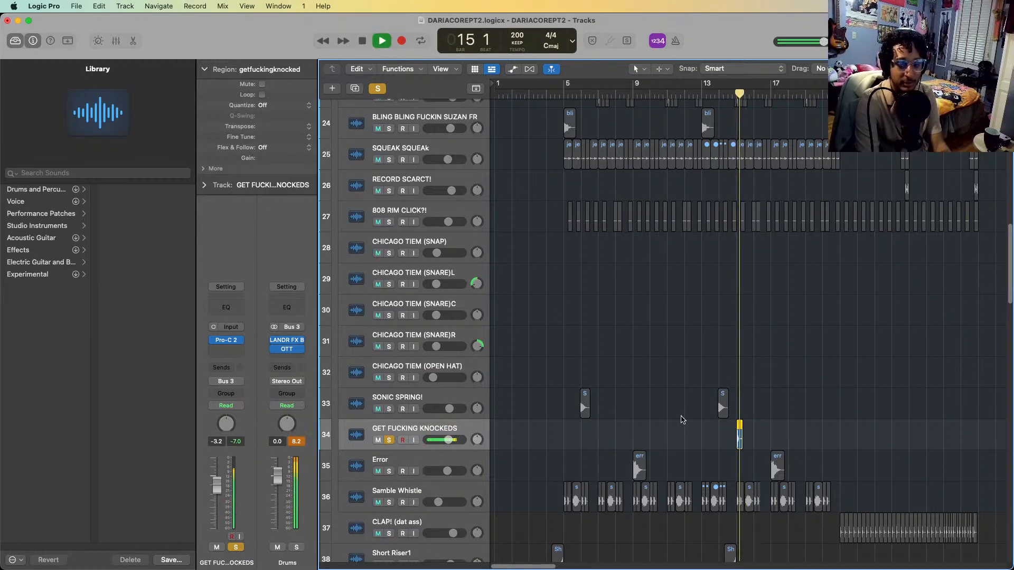
{"action": "key", "text": "space"}
{"action": "key", "text": "comma"}
{"action": "key", "text": "space"}
{"action": "key", "text": "space"}
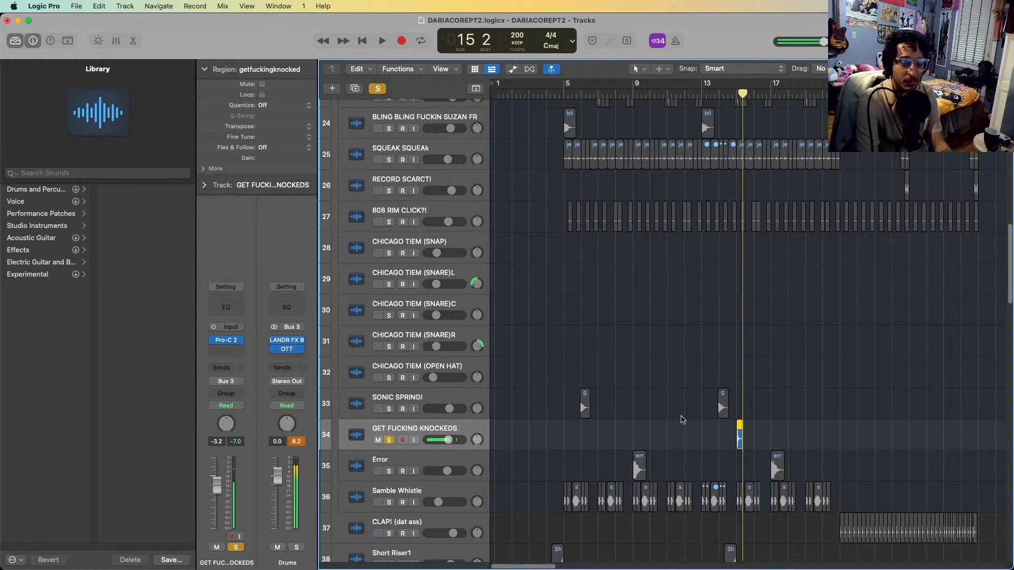
Add Samble Whistle to the solo and play it from the start of bar 5 into bar 8
{"action": "scroll", "coordinate": [681, 419], "scroll_direction": "down", "scroll_amount": 3}
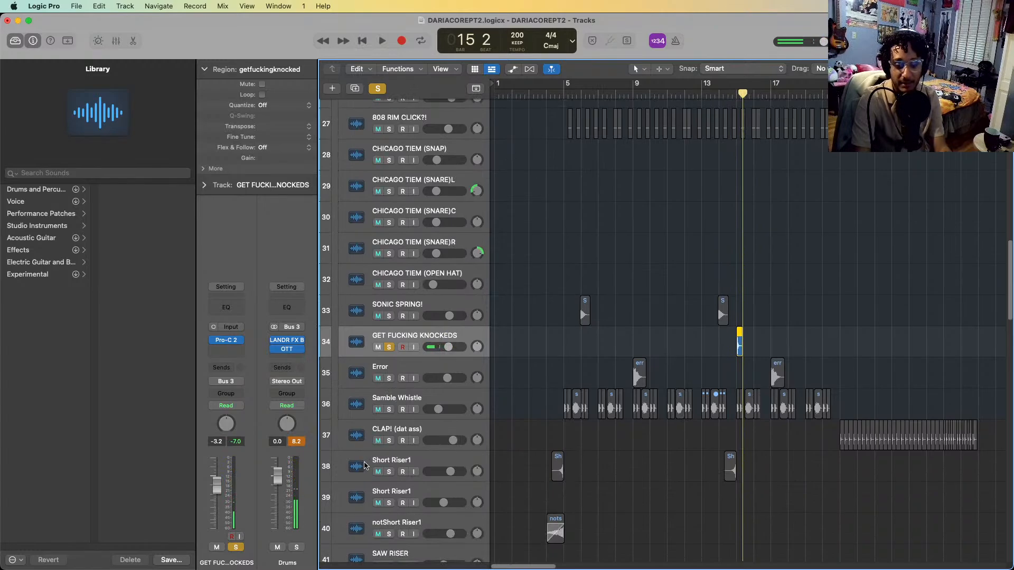
{"action": "left_click", "coordinate": [390, 410]}
{"action": "scroll", "coordinate": [509, 306], "scroll_direction": "down", "scroll_amount": 3}
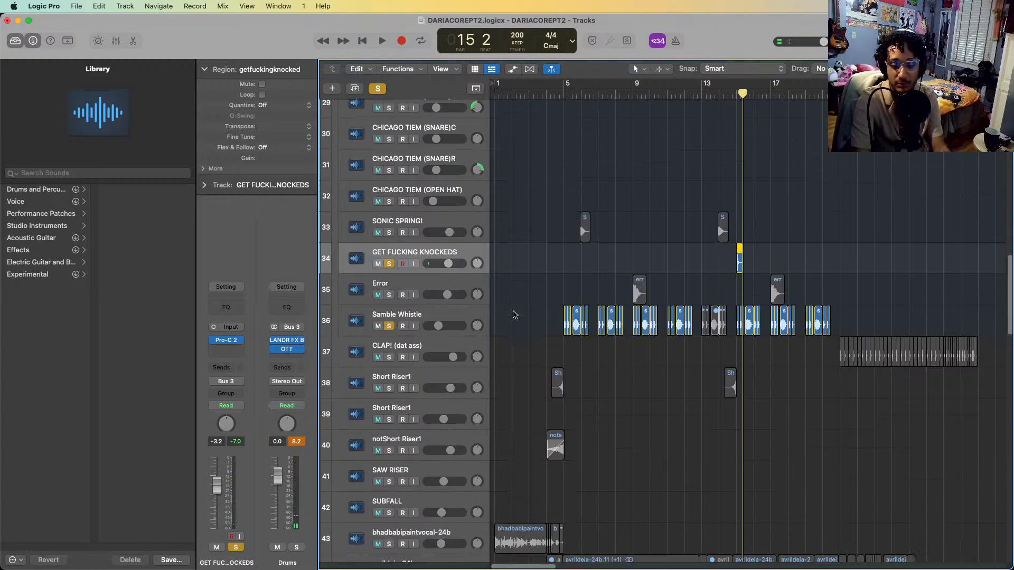
{"action": "scroll", "coordinate": [570, 143], "scroll_direction": "down", "scroll_amount": 1}
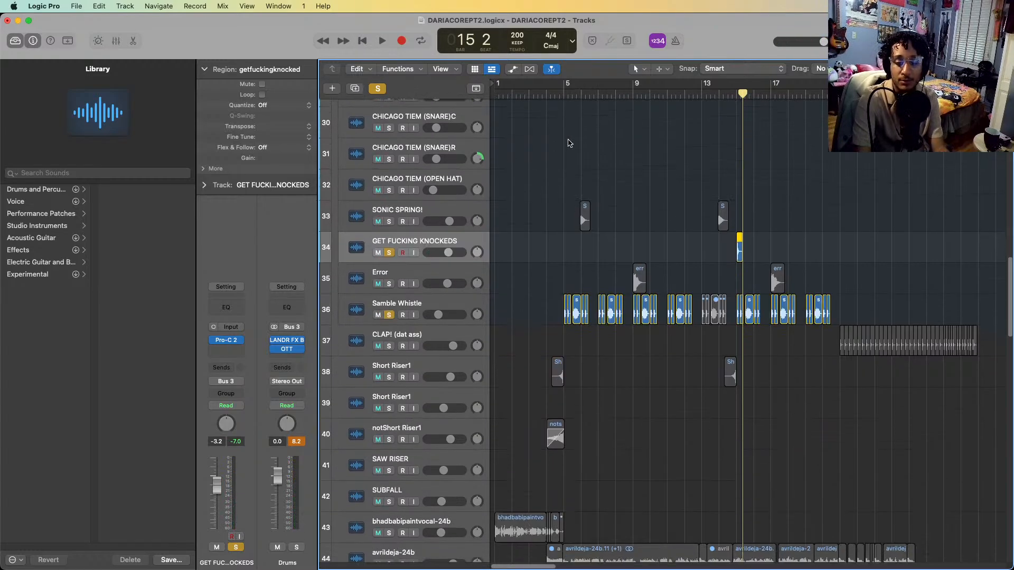
{"action": "left_click", "coordinate": [563, 94]}
{"action": "key", "text": "space"}
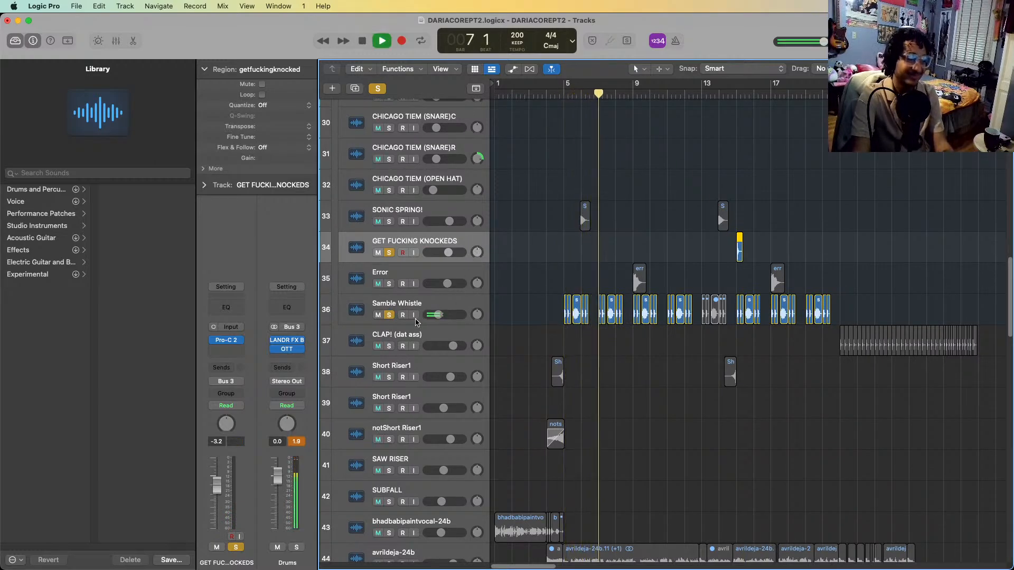
{"action": "key", "text": "space"}
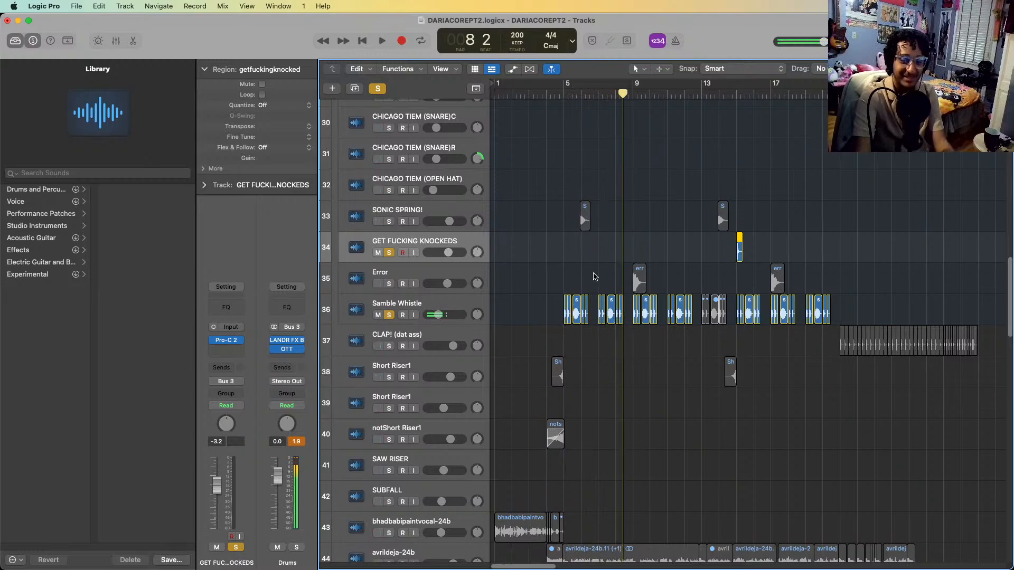
Examine the Samble Whistle chops in bars 7 and 8 up close, selecting the long one and the short ones after it
{"action": "left_click", "coordinate": [612, 295]}
{"action": "left_click", "coordinate": [611, 298]}
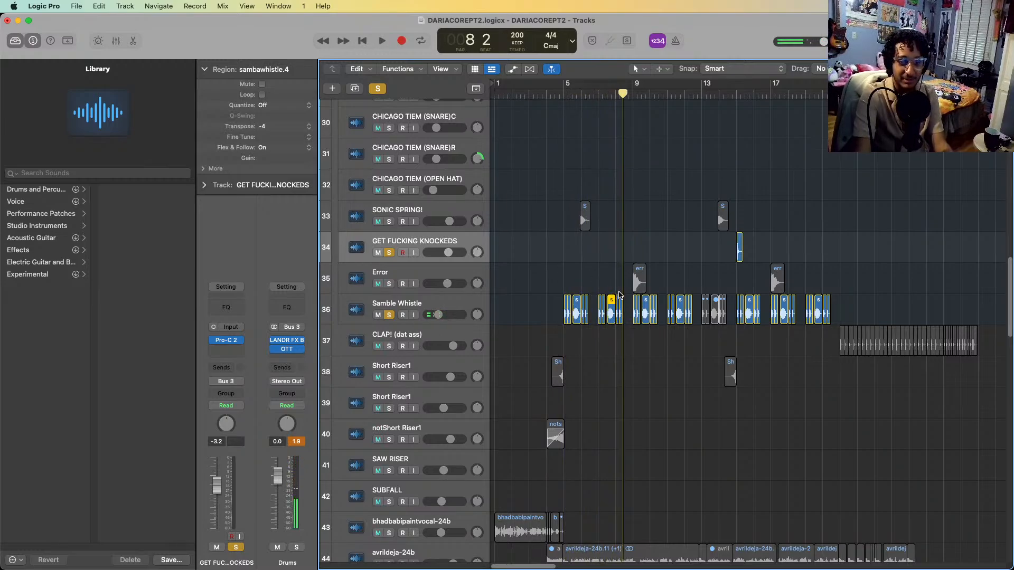
{"action": "left_click_drag", "start_coordinate": [624, 290], "coordinate": [619, 307]}
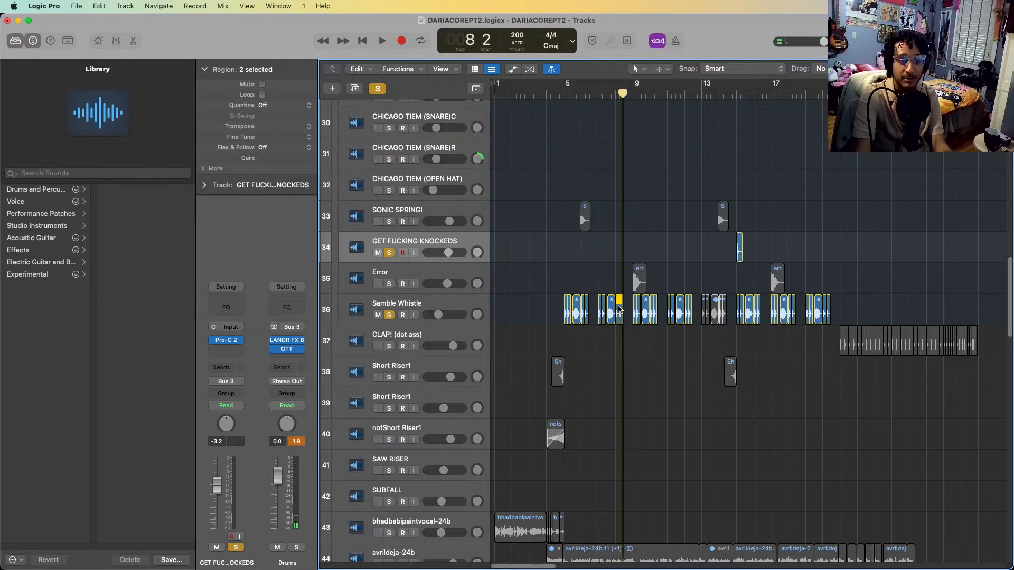
{"action": "scroll", "coordinate": [668, 381], "scroll_direction": "down", "scroll_amount": 1}
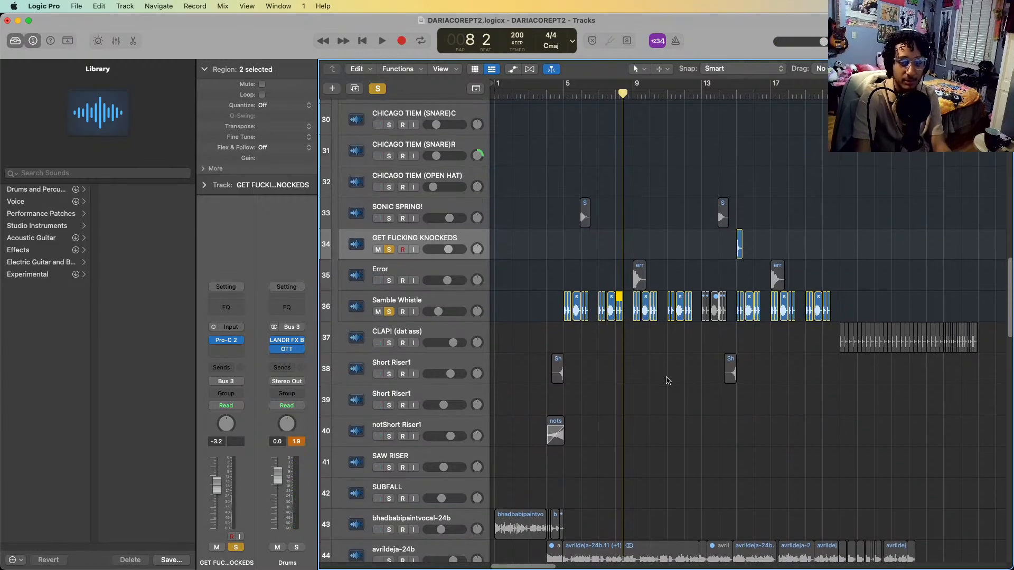
{"action": "scroll", "coordinate": [668, 380], "scroll_direction": "up", "scroll_amount": 5}
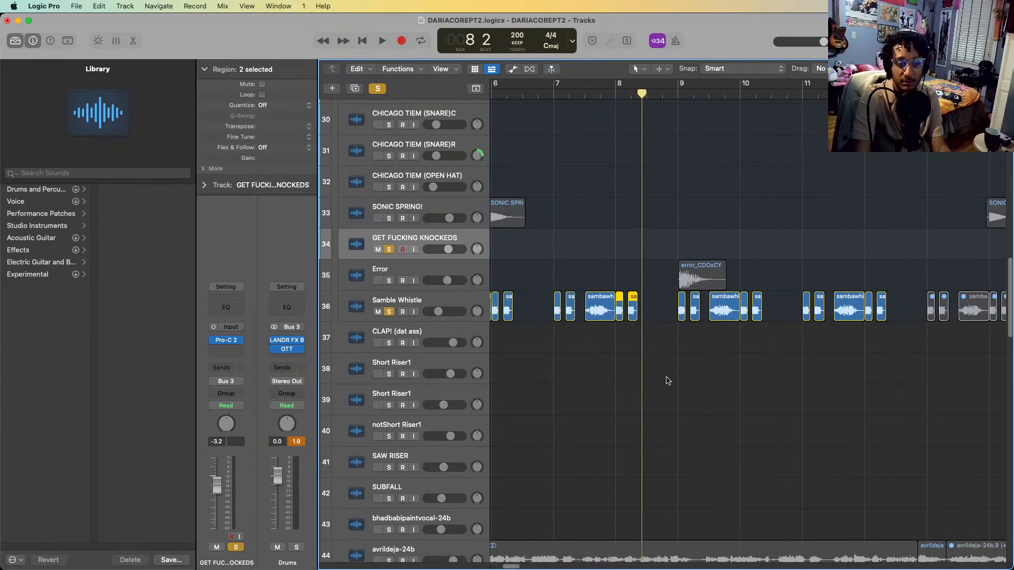
{"action": "left_click", "coordinate": [595, 317]}
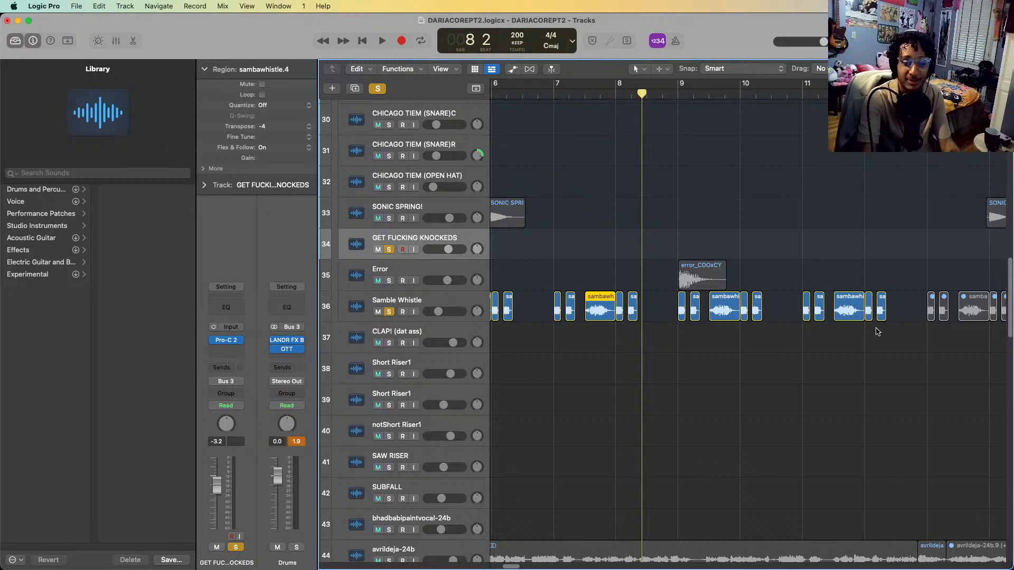
Solo both Short Riser1 tracks and notShort Riser1, and play them from the middle of bar 3 into bar 5
{"action": "key", "text": "super+Left"}
{"action": "scroll", "coordinate": [825, 407], "scroll_direction": "left", "scroll_amount": 3}
{"action": "key", "text": "super+Left"}
{"action": "key", "text": "super+Left"}
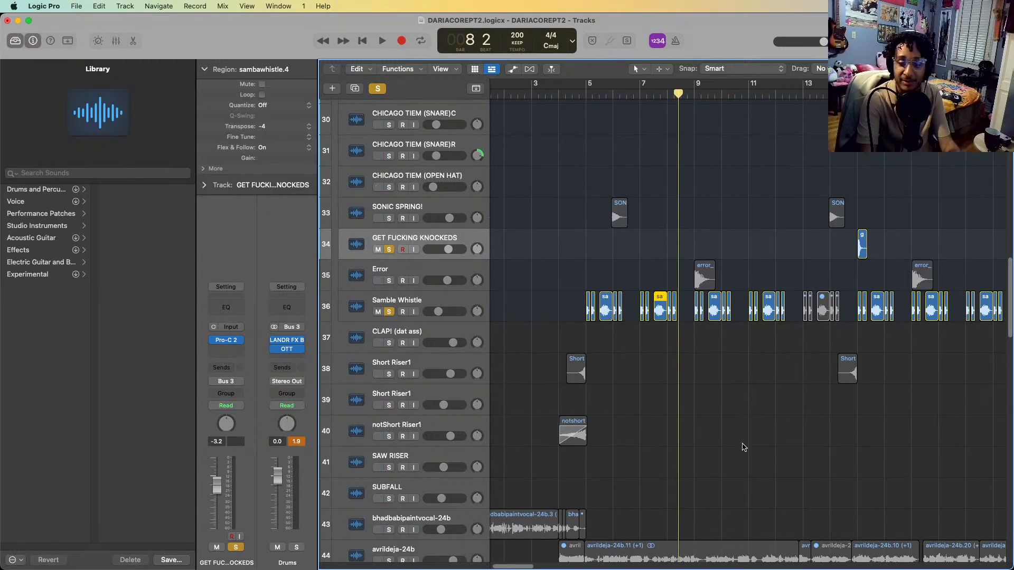
{"action": "key", "text": "super+Left"}
{"action": "scroll", "coordinate": [550, 296], "scroll_direction": "down", "scroll_amount": 5}
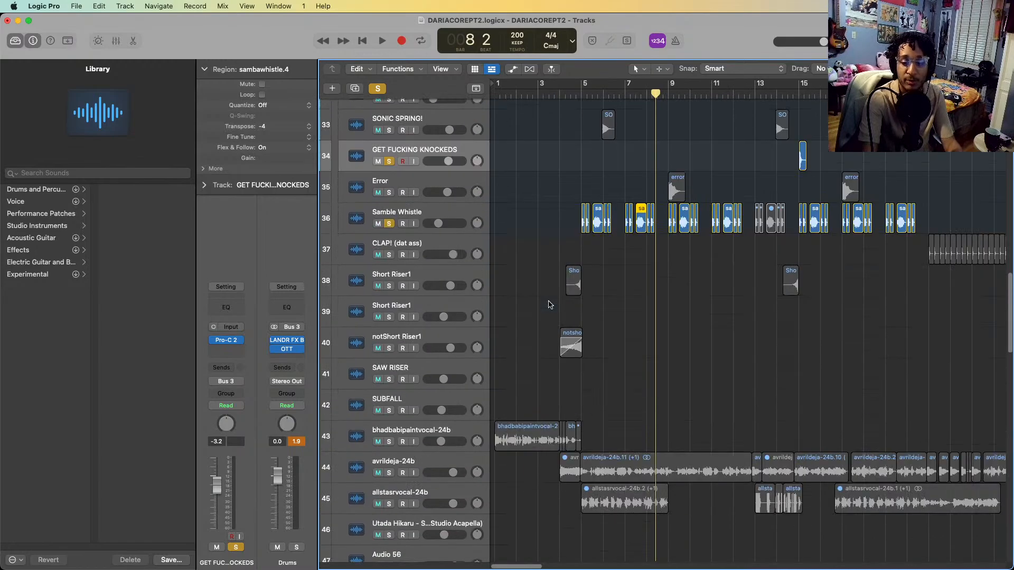
{"action": "left_click", "coordinate": [549, 94]}
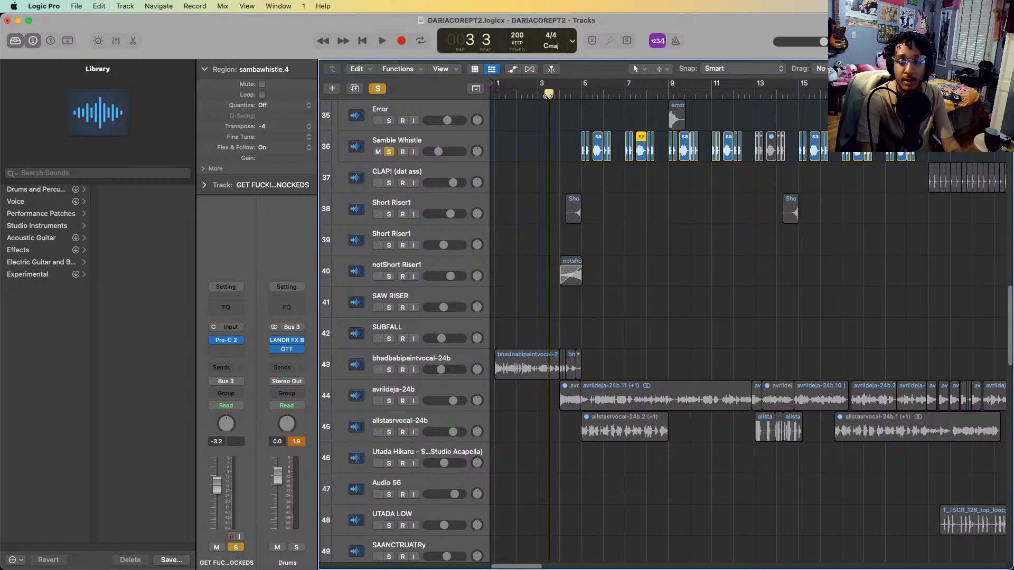
{"action": "left_click", "coordinate": [414, 269]}
{"action": "left_click", "coordinate": [426, 197], "text": "shift"}
{"action": "key", "text": "s"}
{"action": "key", "text": "space"}
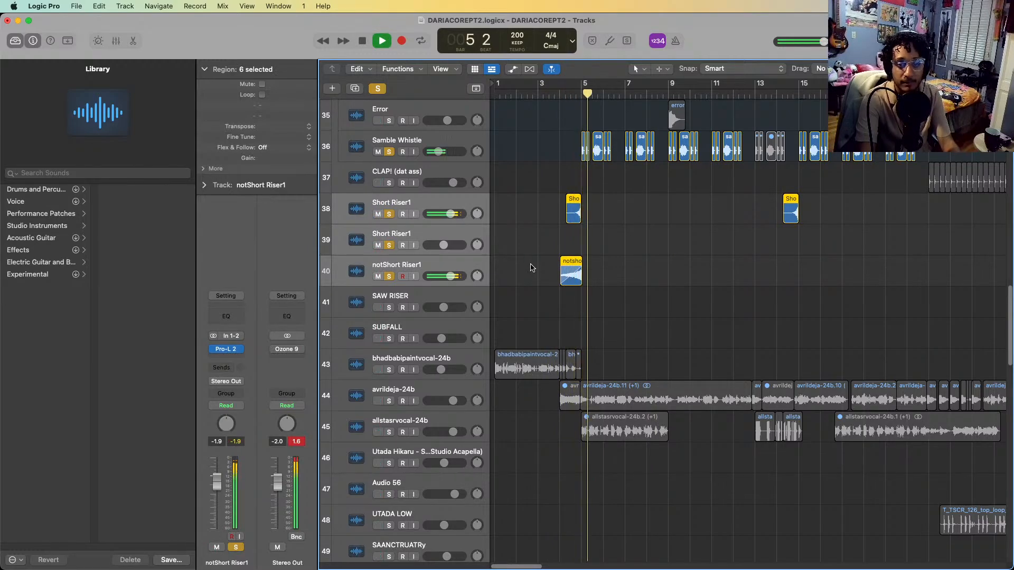
{"action": "key", "text": "space"}
Select the notShort Riser1 region and replay the soloed risers from the start of bar 4
{"action": "left_click", "coordinate": [549, 260]}
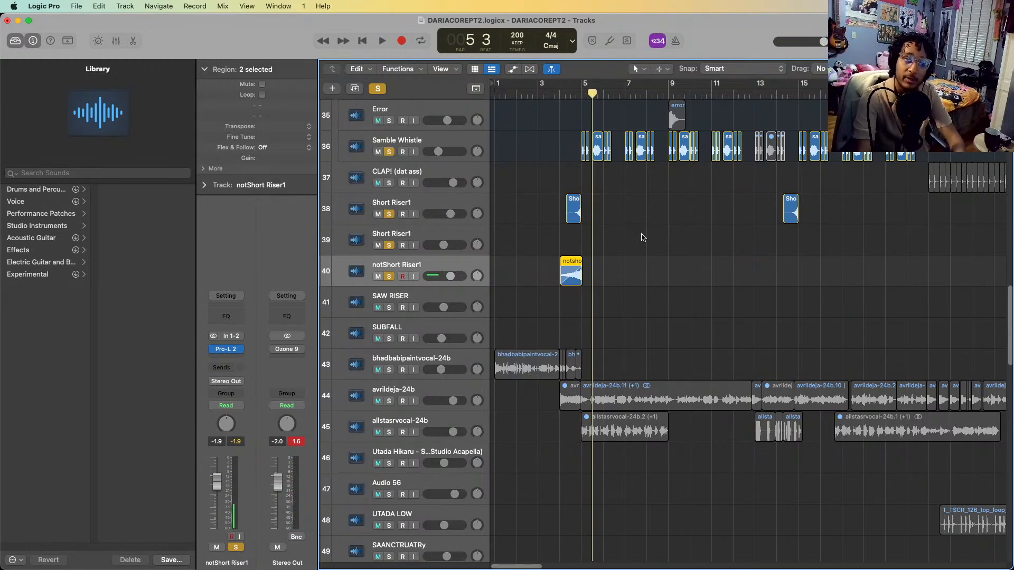
{"action": "left_click", "coordinate": [562, 95]}
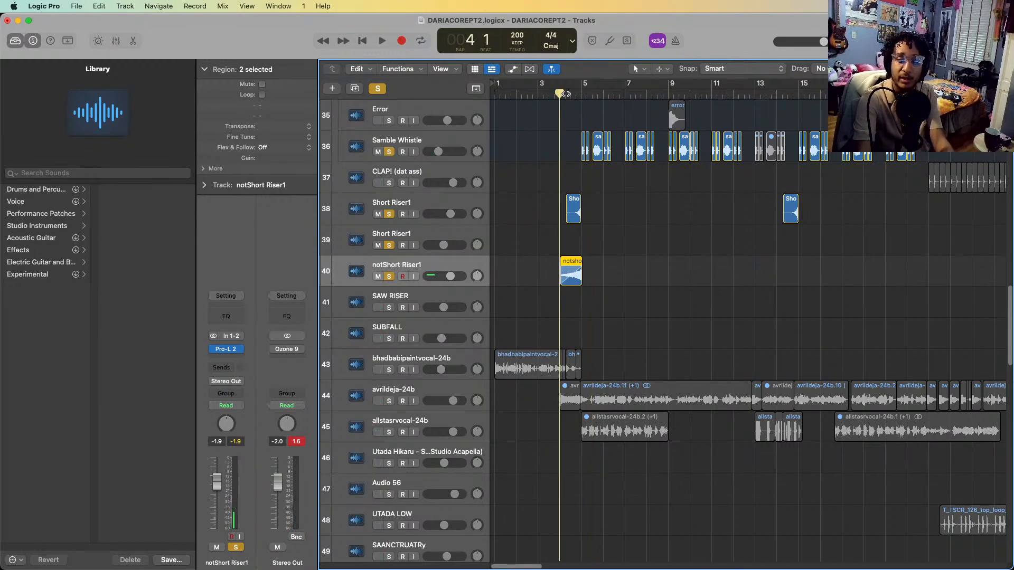
{"action": "key", "text": "space"}
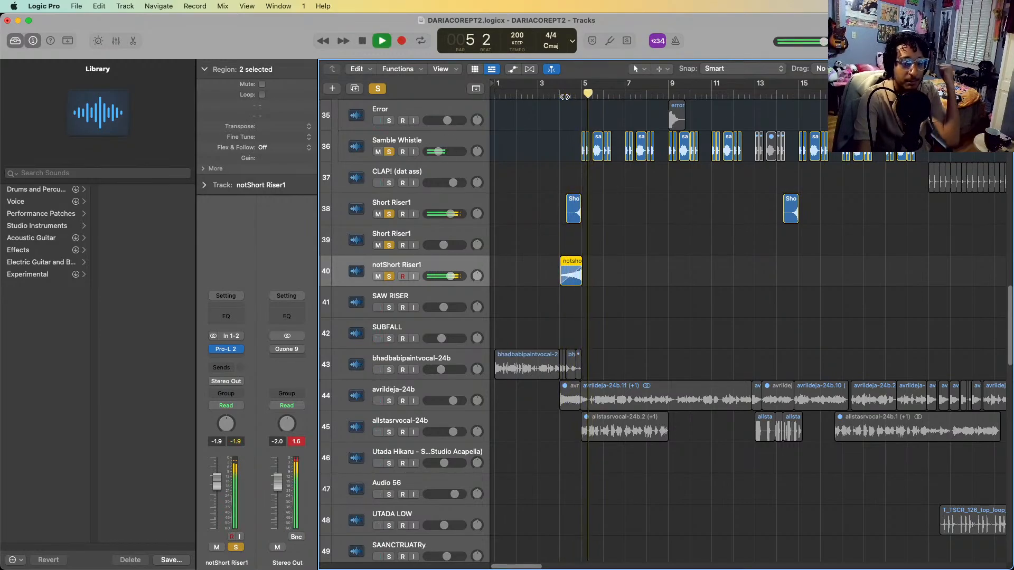
{"action": "key", "text": "space"}
Solo every track from KICK! through notShort Riser1 and play them together from bar 4 into bar 11
{"action": "scroll", "coordinate": [612, 206], "scroll_direction": "up", "scroll_amount": 5}
{"action": "scroll", "coordinate": [613, 205], "scroll_direction": "up", "scroll_amount": 10}
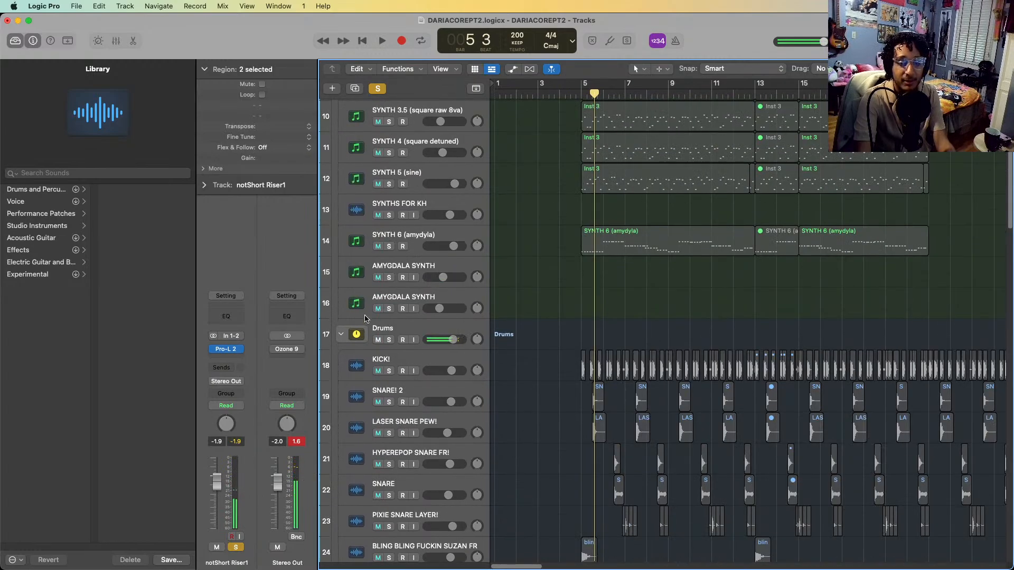
{"action": "left_click", "coordinate": [407, 356], "text": "shift"}
{"action": "key", "text": "s"}
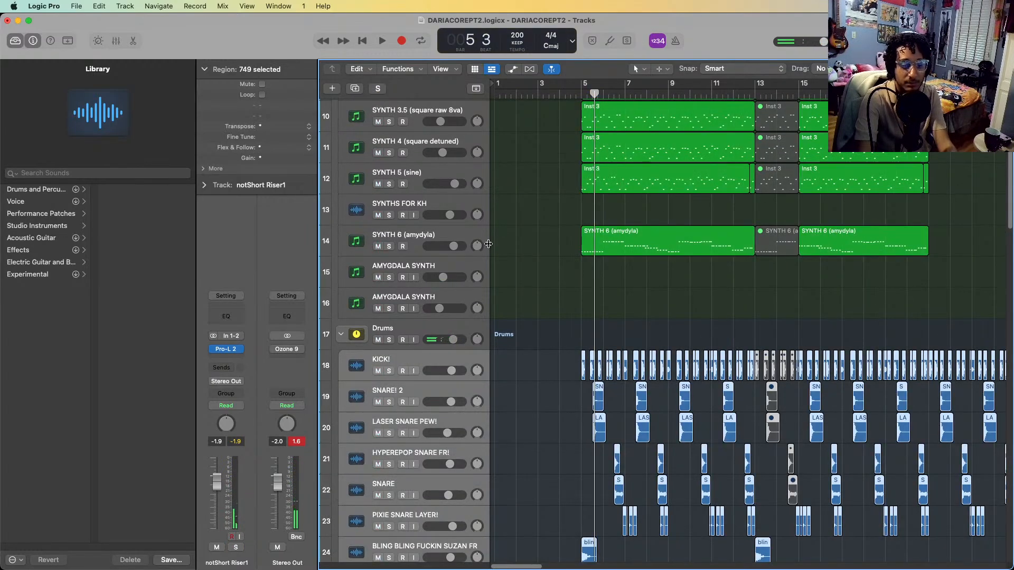
{"action": "key", "text": "s"}
{"action": "left_click", "coordinate": [551, 93]}
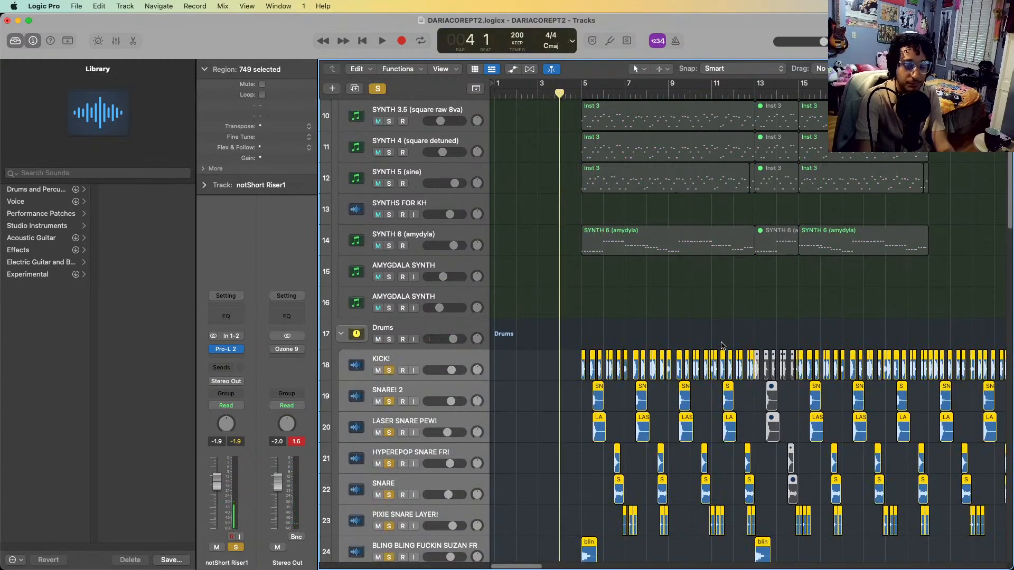
{"action": "scroll", "coordinate": [722, 346], "scroll_direction": "down", "scroll_amount": 7}
{"action": "key", "text": "space"}
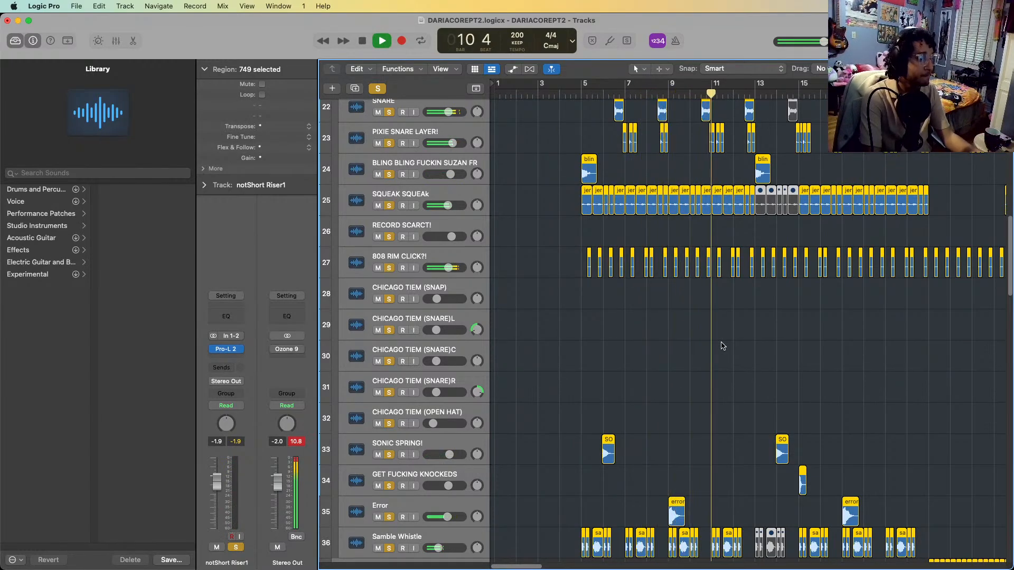
{"action": "key", "text": "space"}
Open the LANDR FX Beats plug-in on the Drums stack and move its window aside to show its settings
{"action": "scroll", "coordinate": [722, 346], "scroll_direction": "down", "scroll_amount": 10}
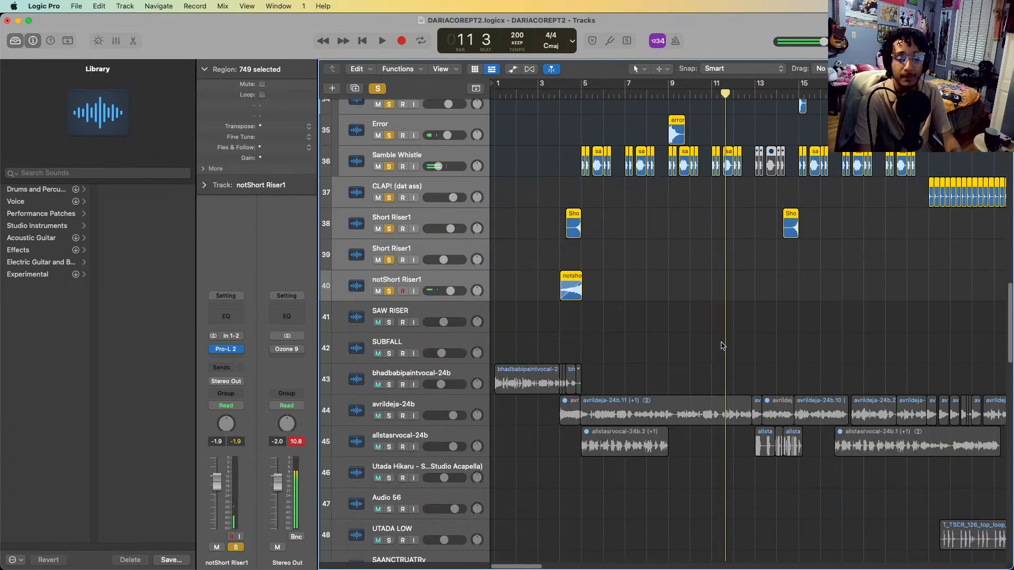
{"action": "scroll", "coordinate": [722, 346], "scroll_direction": "up", "scroll_amount": 15}
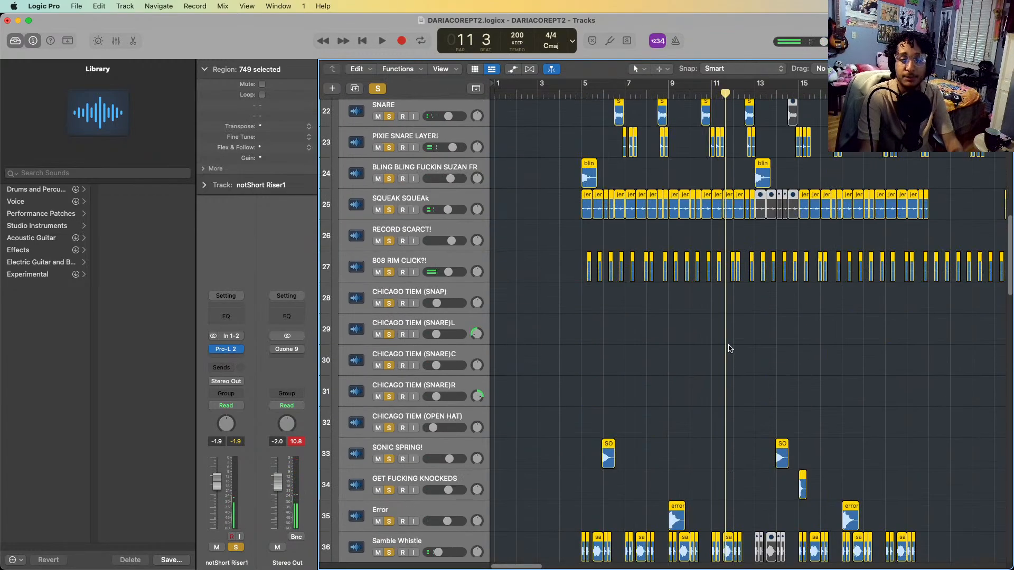
{"action": "left_click", "coordinate": [465, 262]}
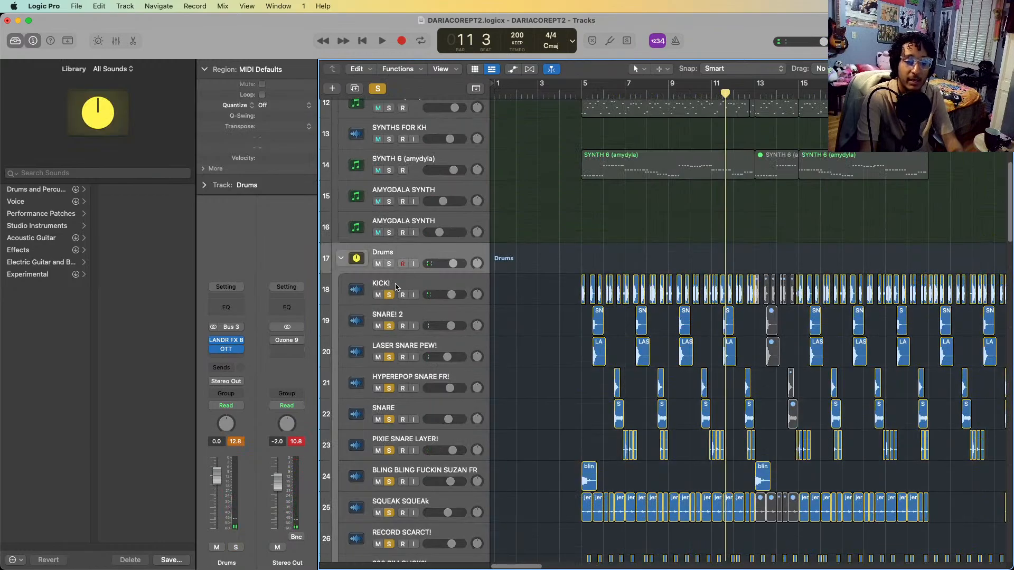
{"action": "left_click", "coordinate": [226, 340]}
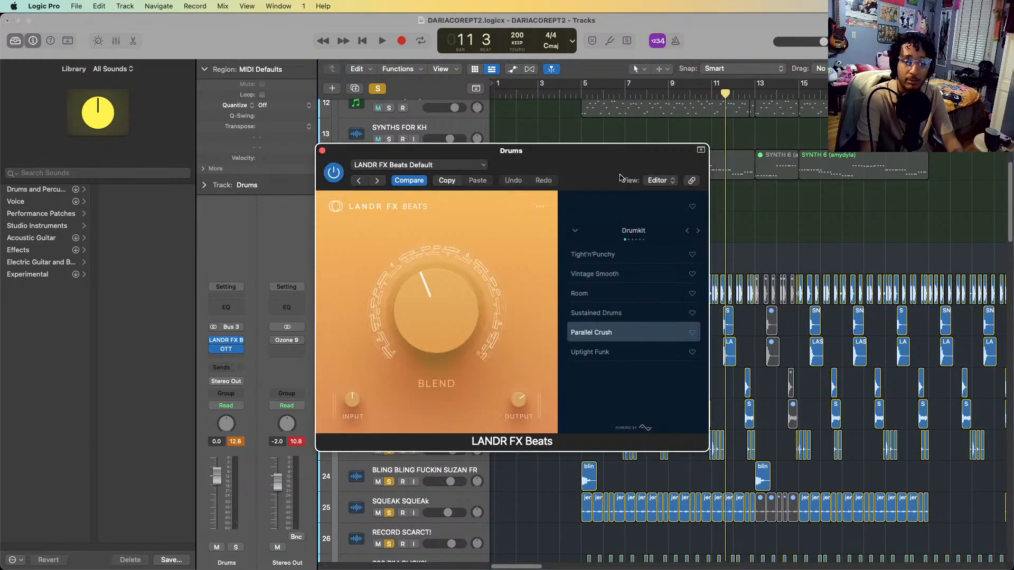
{"action": "left_click_drag", "start_coordinate": [620, 177], "coordinate": [729, 161]}
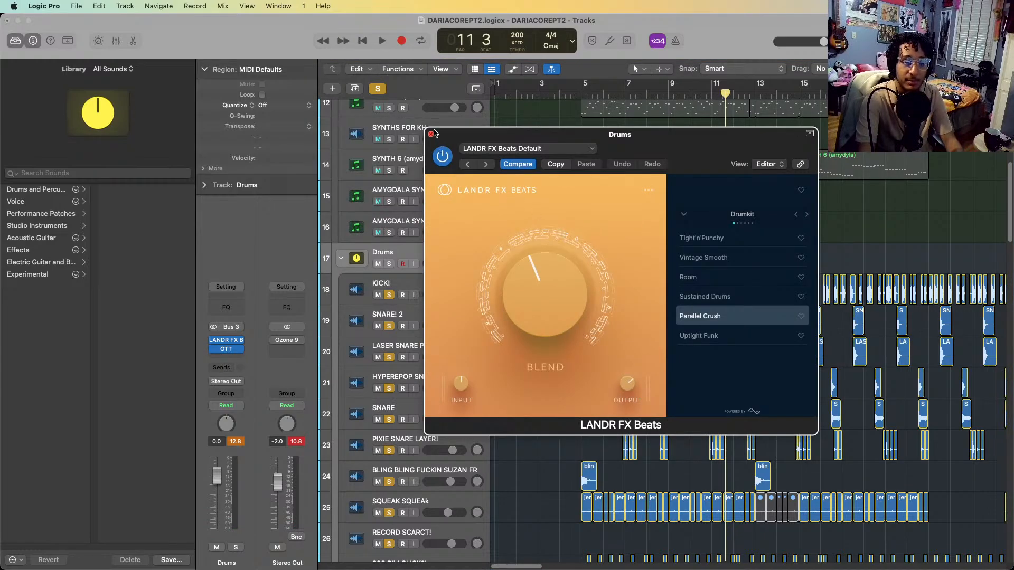
Close LANDR FX Beats, open OTT on the Drums stack, and play the soloed drums from bar 5 into bar 6 with both plug-ins bypassed
{"action": "left_click", "coordinate": [431, 134]}
{"action": "left_click", "coordinate": [226, 349]}
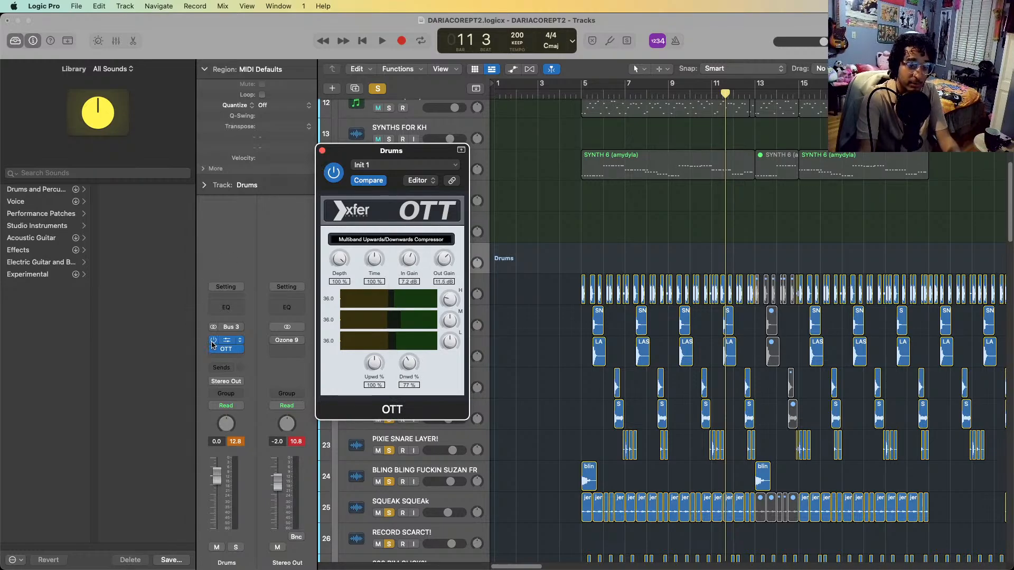
{"action": "left_click", "coordinate": [515, 248]}
{"action": "key", "text": "space"}
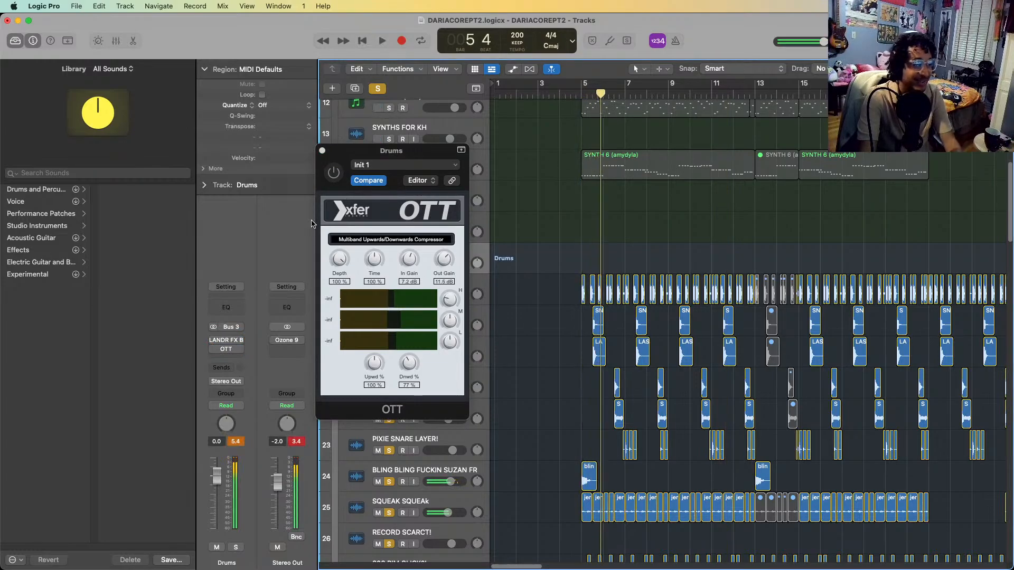
{"action": "key", "text": "space"}
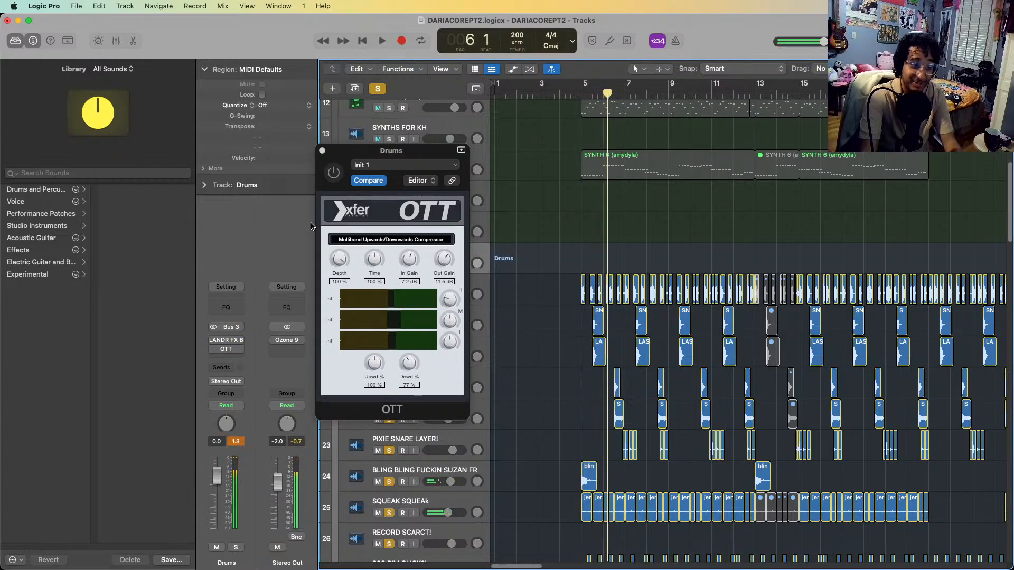
Play the soloed drums into bar 17 while re-enabling LANDR FX Beats and OTT, and close the OTT window
{"action": "key", "text": "space"}
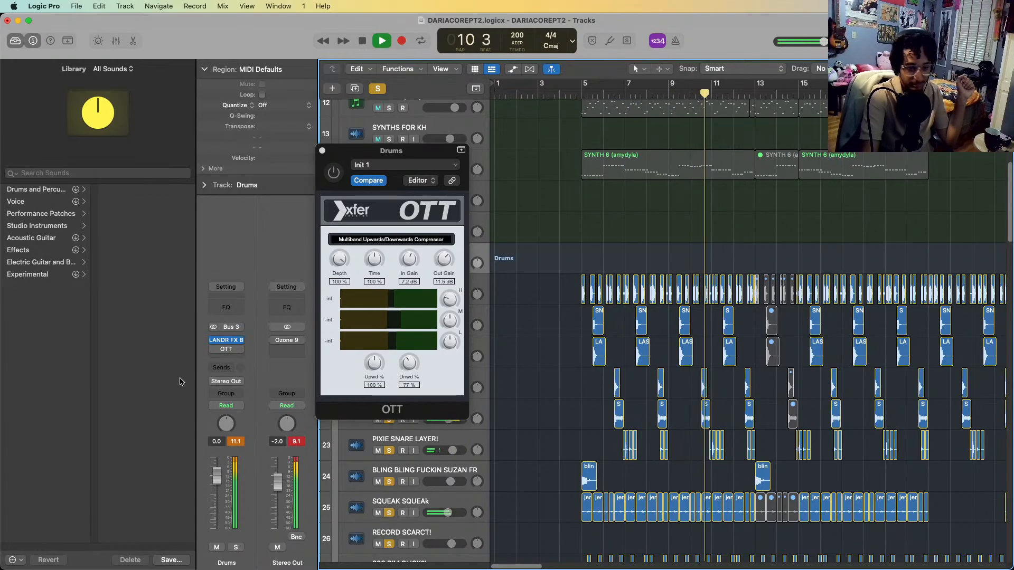
{"action": "left_click", "coordinate": [214, 350]}
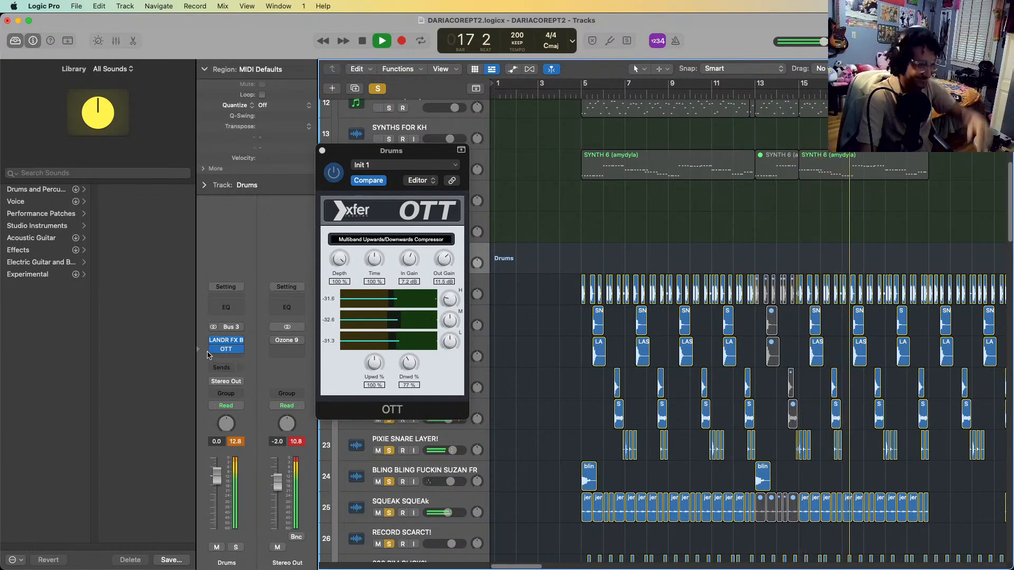
{"action": "key", "text": "space"}
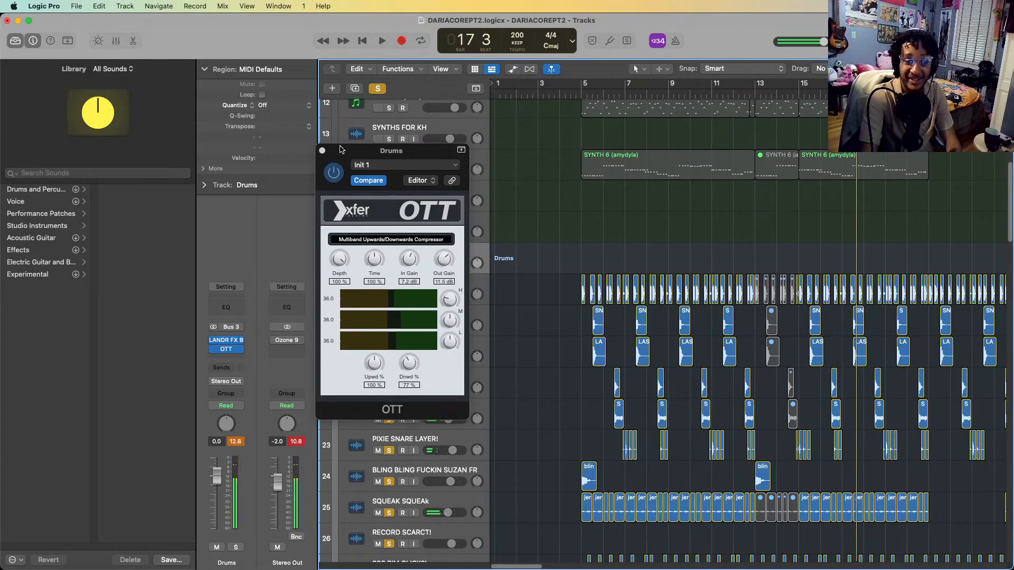
{"action": "left_click", "coordinate": [321, 151]}
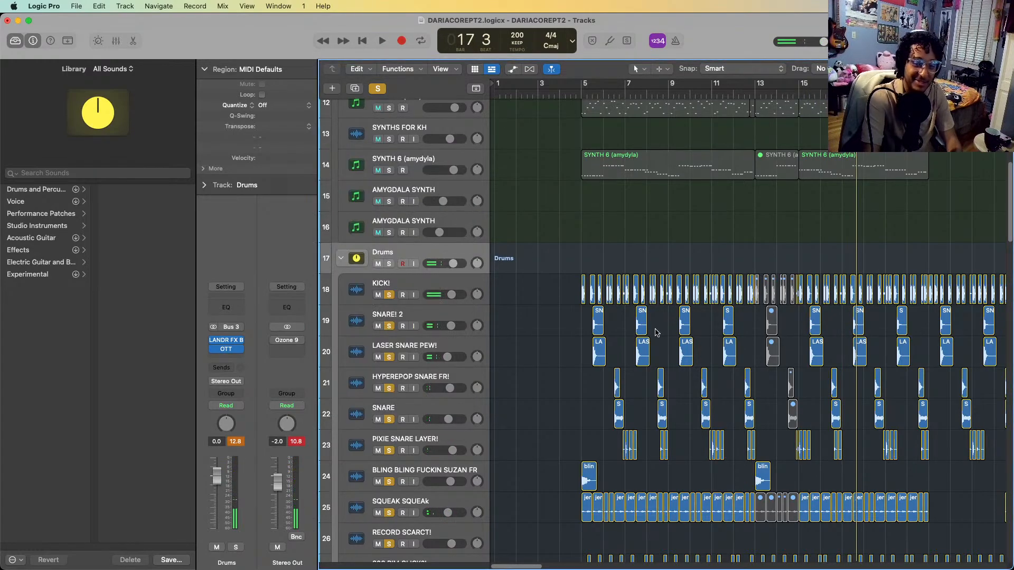
Clear all drum solos and solo the avrildeja-24b and allstasrvocal-24b vocal tracks
{"action": "scroll", "coordinate": [531, 287], "scroll_direction": "down", "scroll_amount": 2}
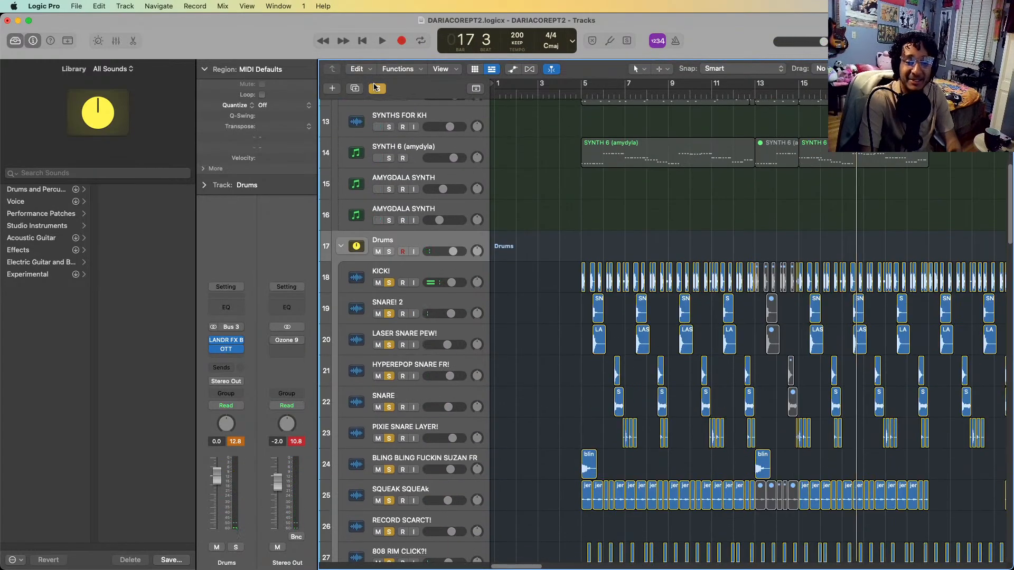
{"action": "left_click", "coordinate": [376, 88]}
{"action": "scroll", "coordinate": [625, 358], "scroll_direction": "down", "scroll_amount": 15}
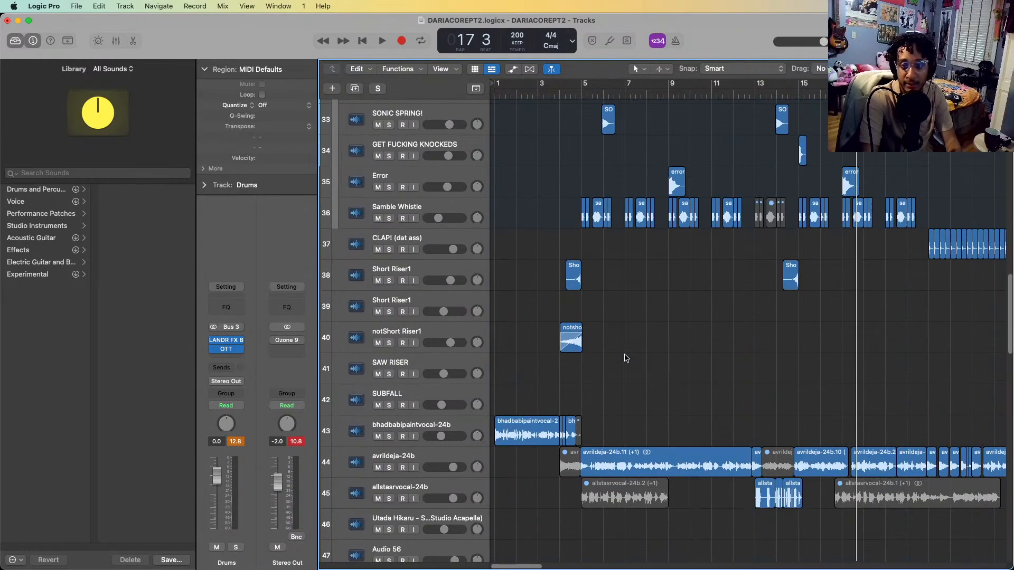
{"action": "scroll", "coordinate": [626, 358], "scroll_direction": "down", "scroll_amount": 5}
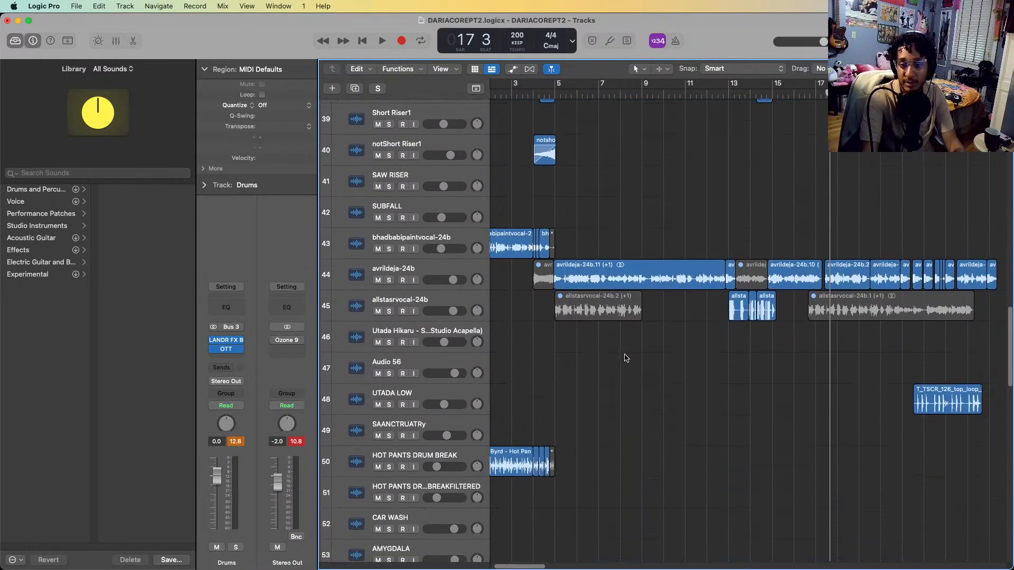
{"action": "scroll", "coordinate": [626, 358], "scroll_direction": "right", "scroll_amount": 3}
{"action": "left_click", "coordinate": [438, 268]}
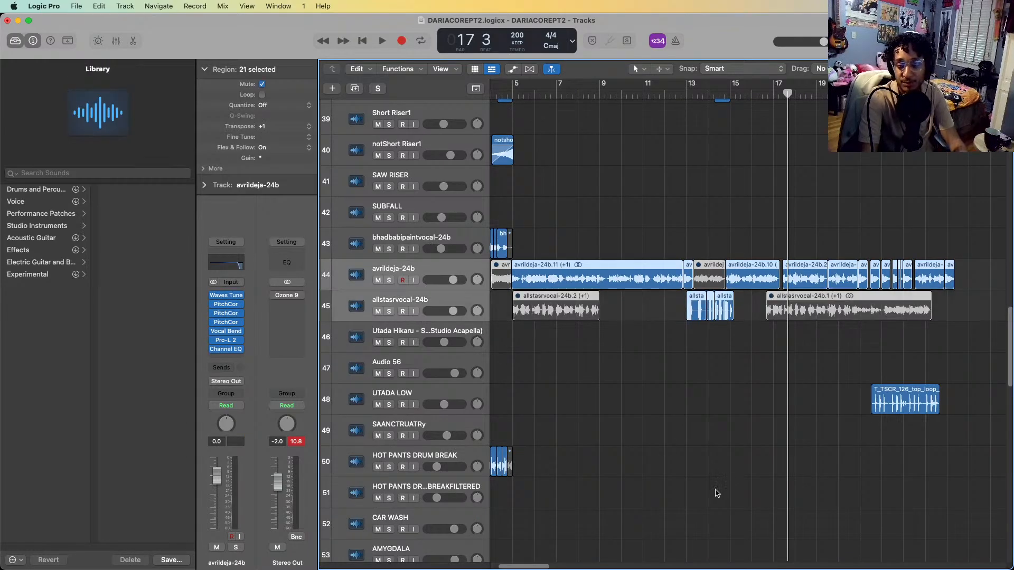
{"action": "key", "text": "ctrl+s"}
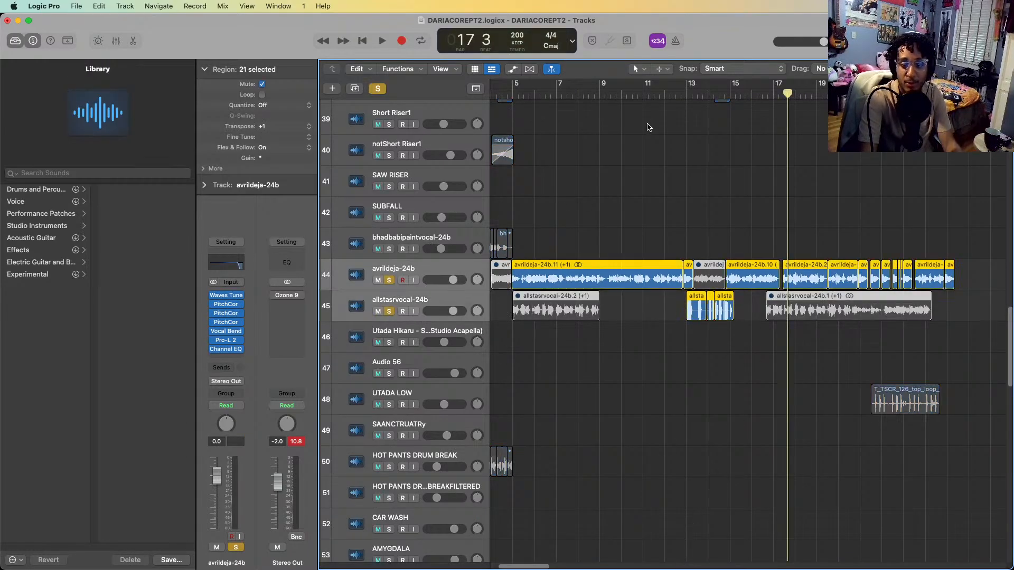
Select only the avrildeja-24b track, open its Vocal Bender plug-in to show the pitch and formant settings, and close it
{"action": "scroll", "coordinate": [649, 127], "scroll_direction": "left", "scroll_amount": 2}
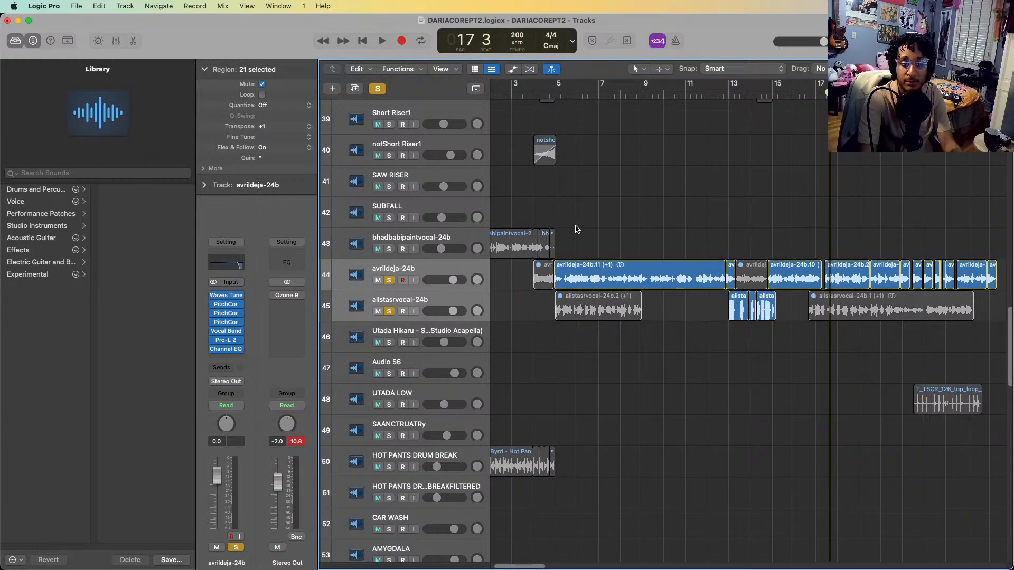
{"action": "left_click", "coordinate": [580, 286]}
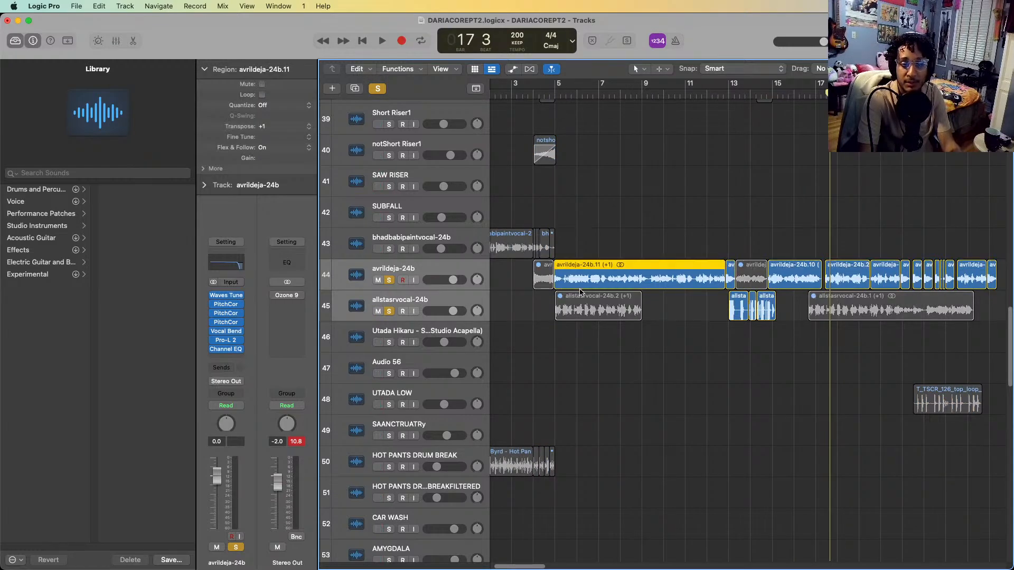
{"action": "left_click", "coordinate": [458, 275]}
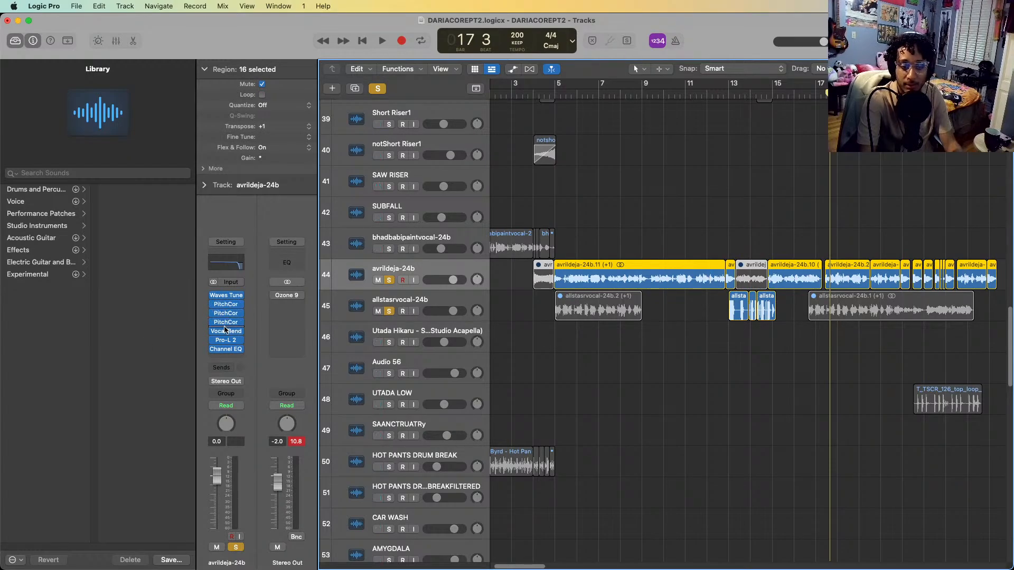
{"action": "left_click", "coordinate": [226, 331]}
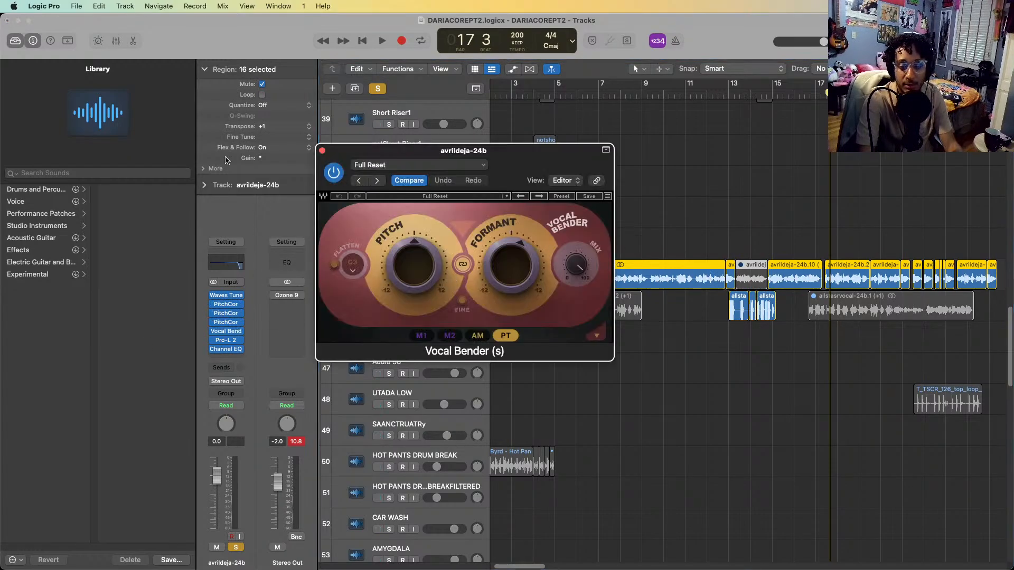
{"action": "left_click", "coordinate": [322, 151]}
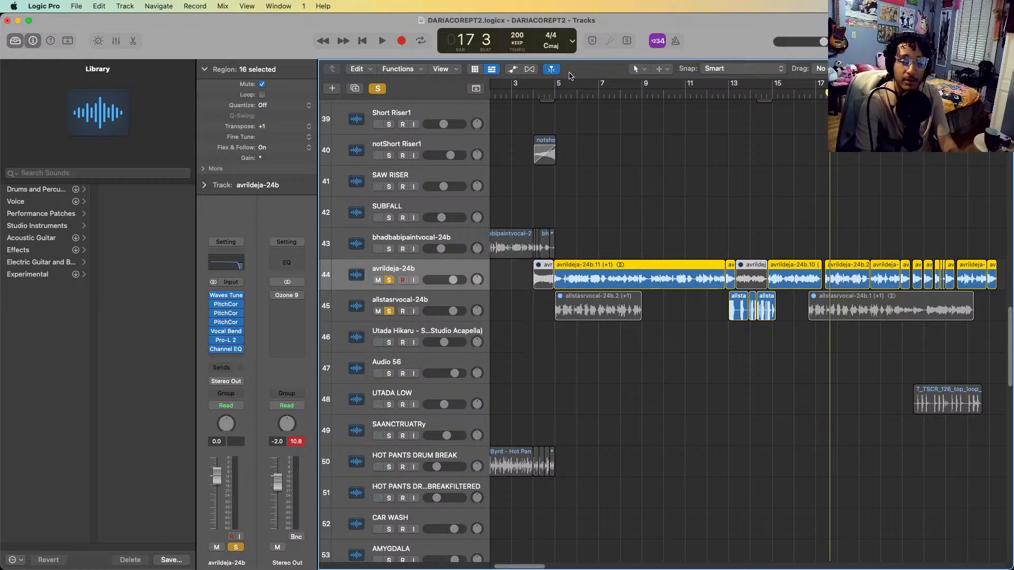
Play the two soloed vocal tracks from bar 5 into bar 9, and from late in bar 11 to bar 15
{"action": "left_click", "coordinate": [552, 96]}
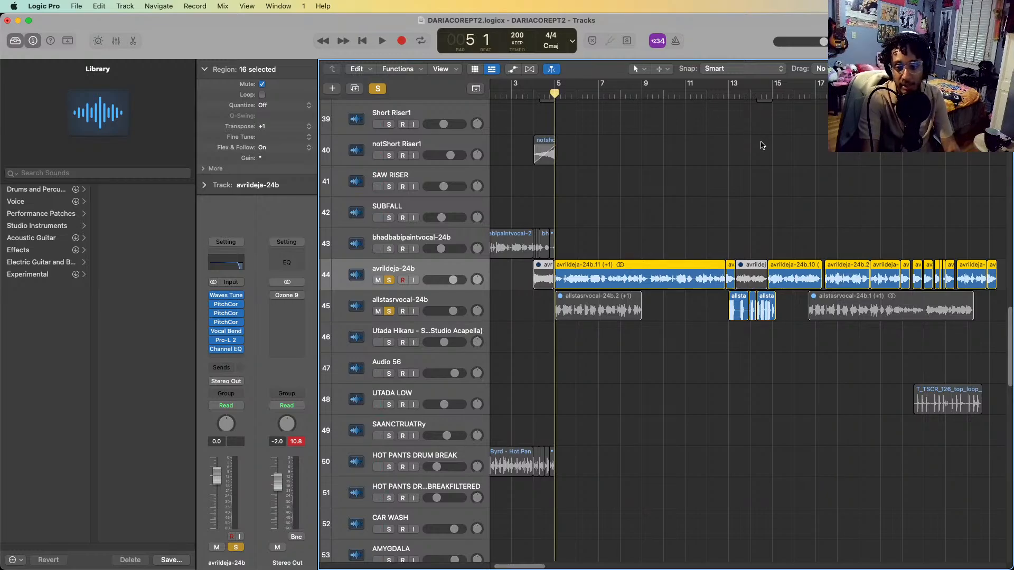
{"action": "key", "text": "space"}
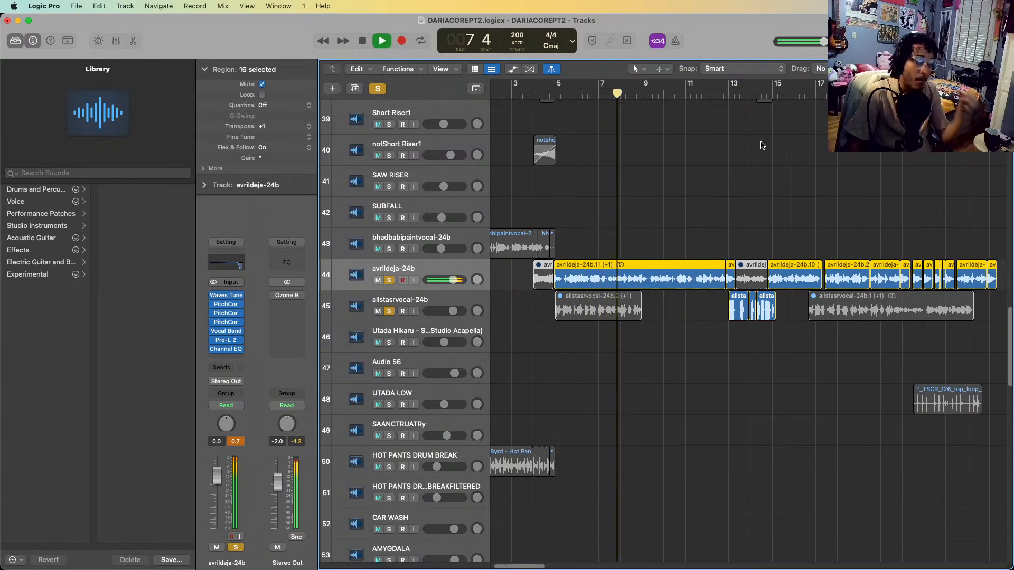
{"action": "key", "text": "space"}
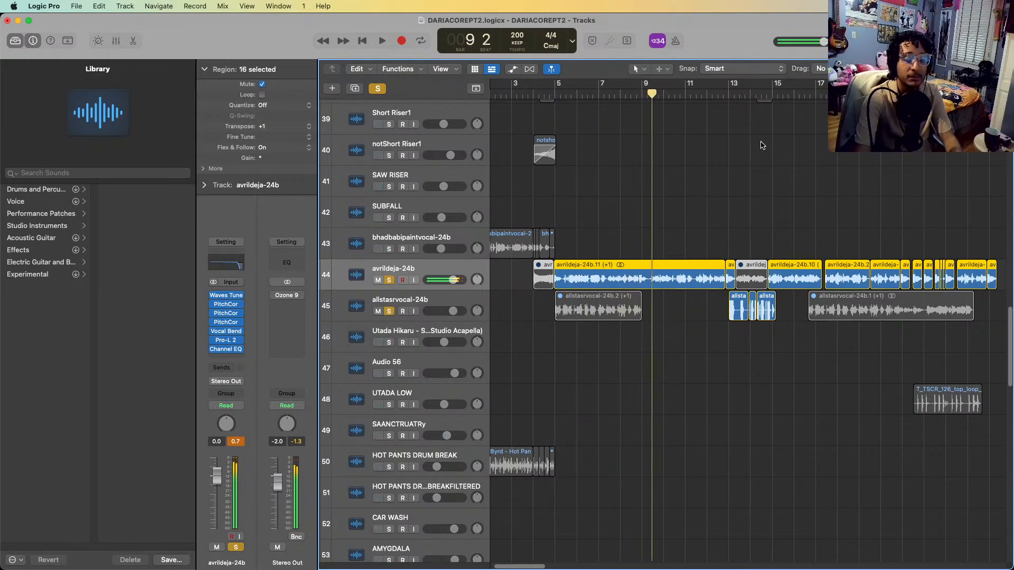
{"action": "left_click", "coordinate": [705, 95]}
{"action": "key", "text": "space"}
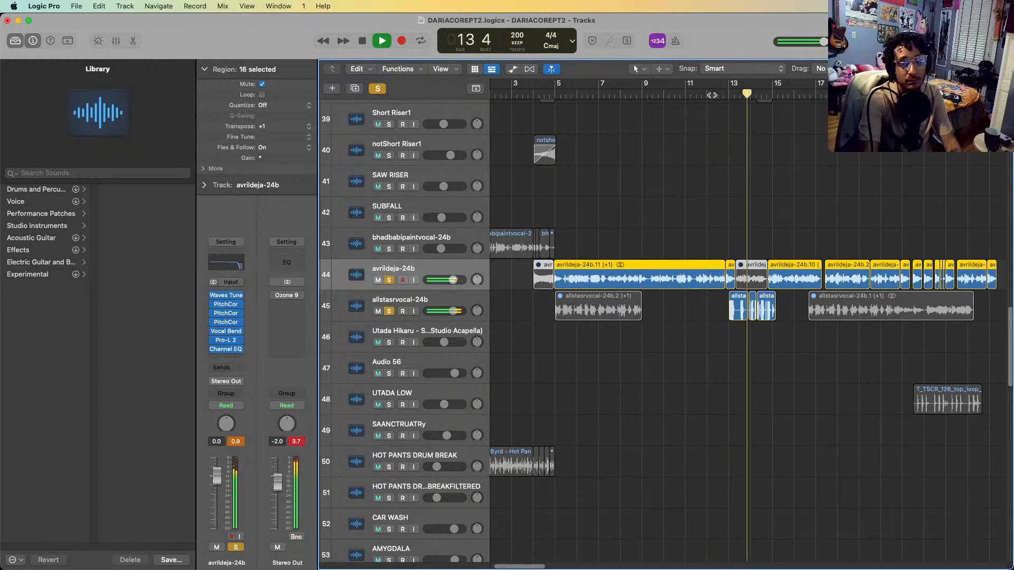
{"action": "key", "text": "space"}
Clear the vocal solos and play the full arrangement from bar 3 through bar 20 with all tracks in view
{"action": "scroll", "coordinate": [626, 201], "scroll_direction": "up", "scroll_amount": 5}
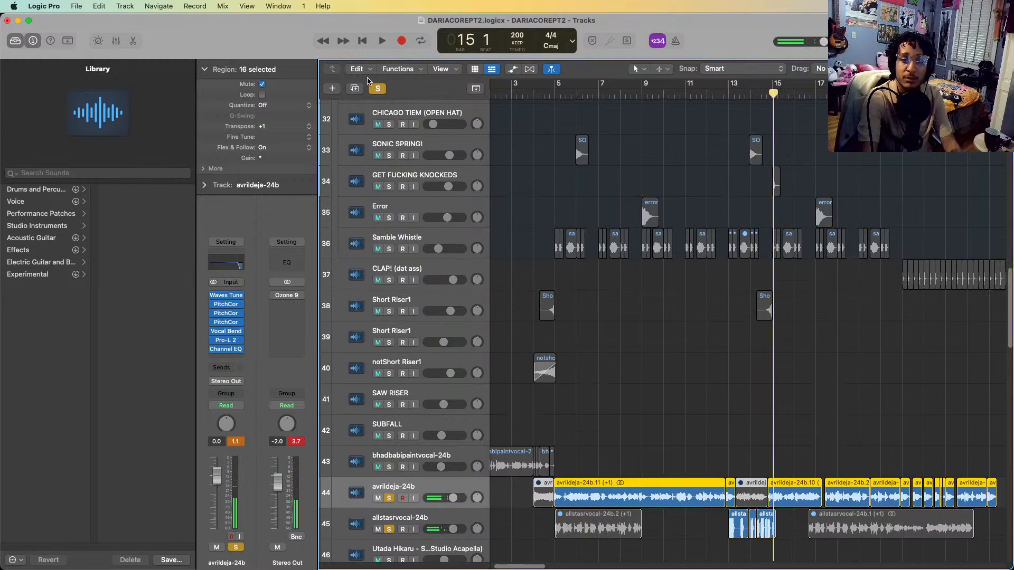
{"action": "left_click", "coordinate": [377, 88]}
{"action": "left_click", "coordinate": [520, 94]}
{"action": "key", "text": "space"}
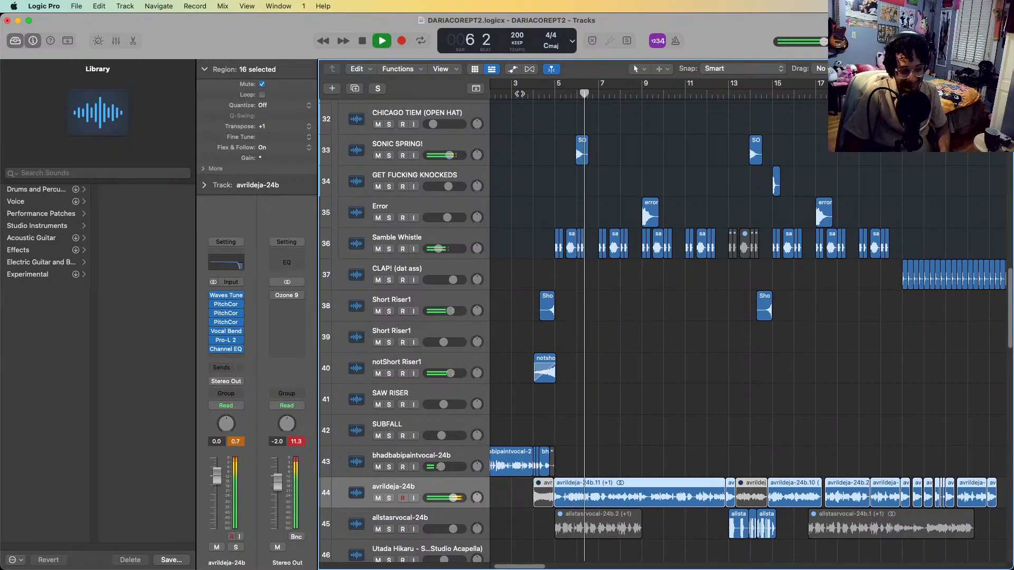
{"action": "scroll", "coordinate": [764, 200], "scroll_direction": "down", "scroll_amount": 1}
{"action": "scroll", "coordinate": [764, 200], "scroll_direction": "down", "scroll_amount": 5}
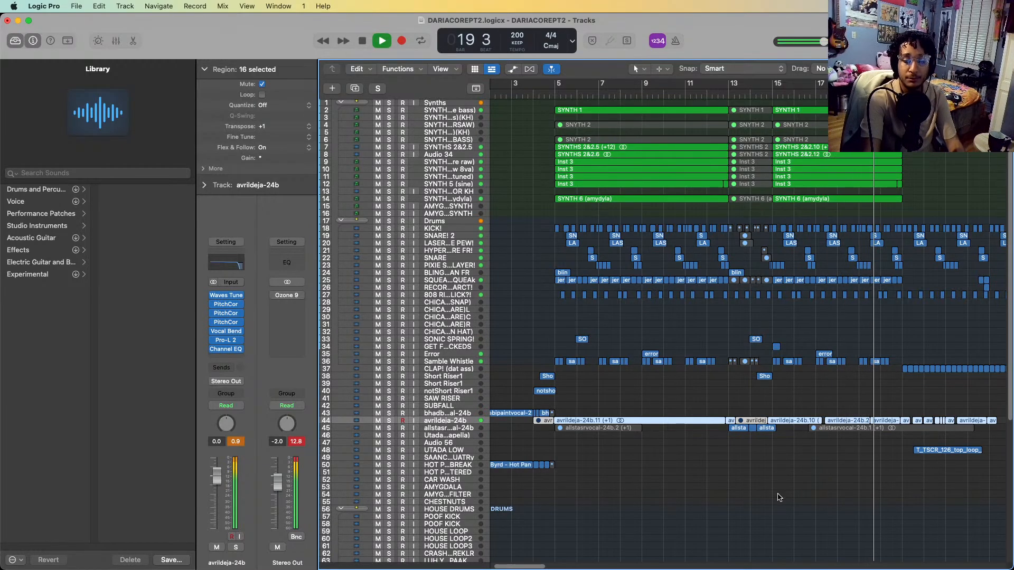
{"action": "key", "text": "space"}
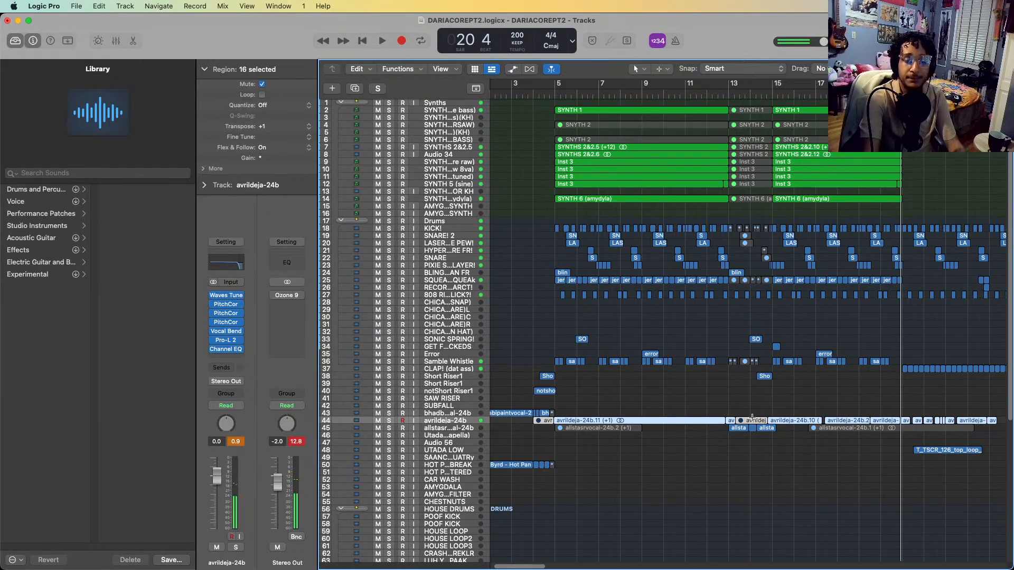
Examine the region layout from about bar 15 onward across the synth, drum, clap, vocal, sample and HOUSE DRUMS tracks
{"action": "key", "text": "super+Down"}
{"action": "key", "text": "super+Down"}
{"action": "key", "text": "super+Down"}
{"action": "key", "text": "super+Down"}
{"action": "scroll", "coordinate": [752, 421], "scroll_direction": "right", "scroll_amount": 6}
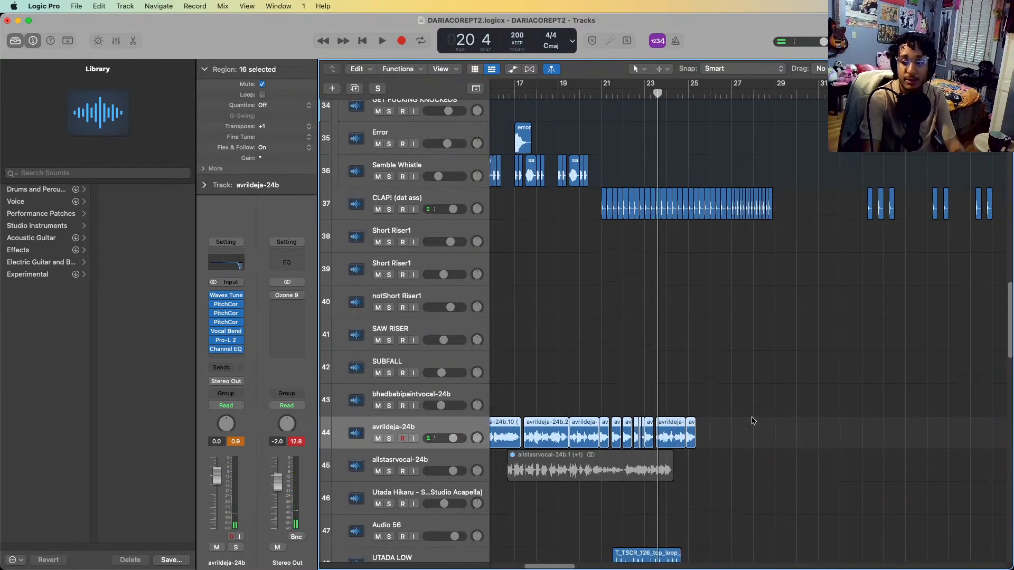
{"action": "scroll", "coordinate": [752, 421], "scroll_direction": "right", "scroll_amount": 5}
{"action": "scroll", "coordinate": [752, 420], "scroll_direction": "up", "scroll_amount": 15}
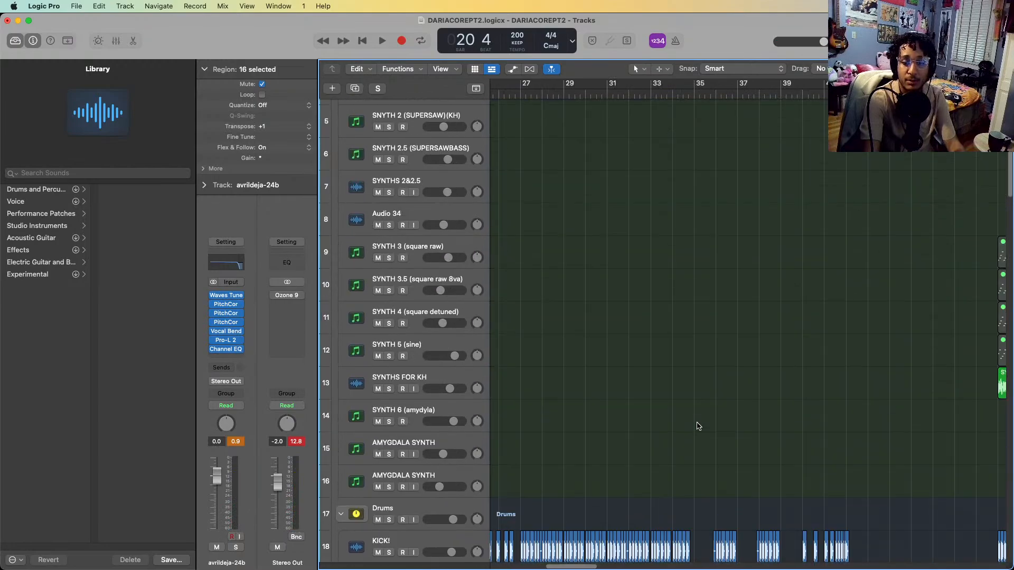
{"action": "scroll", "coordinate": [718, 430], "scroll_direction": "left", "scroll_amount": 6}
{"action": "scroll", "coordinate": [729, 429], "scroll_direction": "down", "scroll_amount": 6}
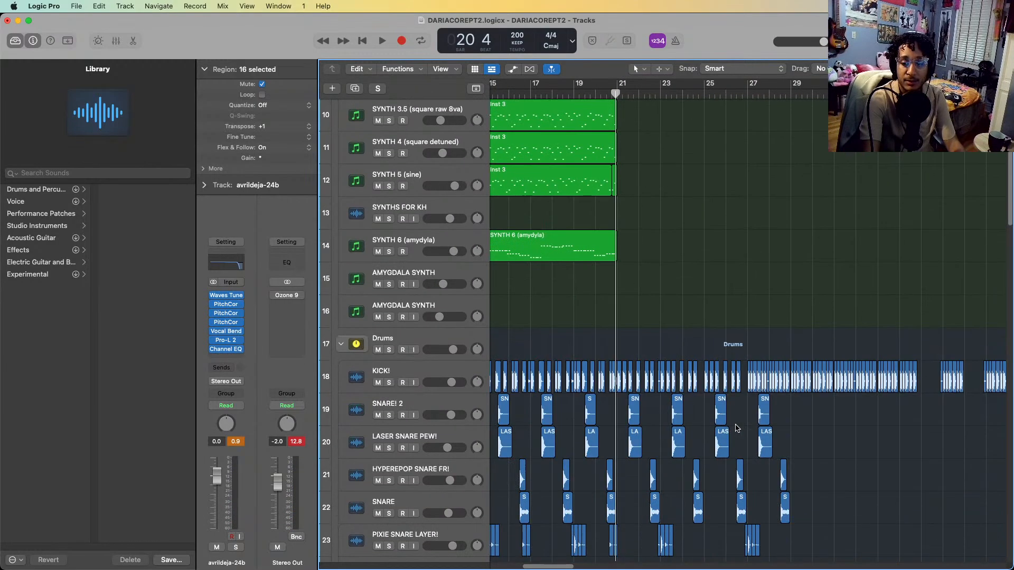
{"action": "scroll", "coordinate": [734, 425], "scroll_direction": "down", "scroll_amount": 20}
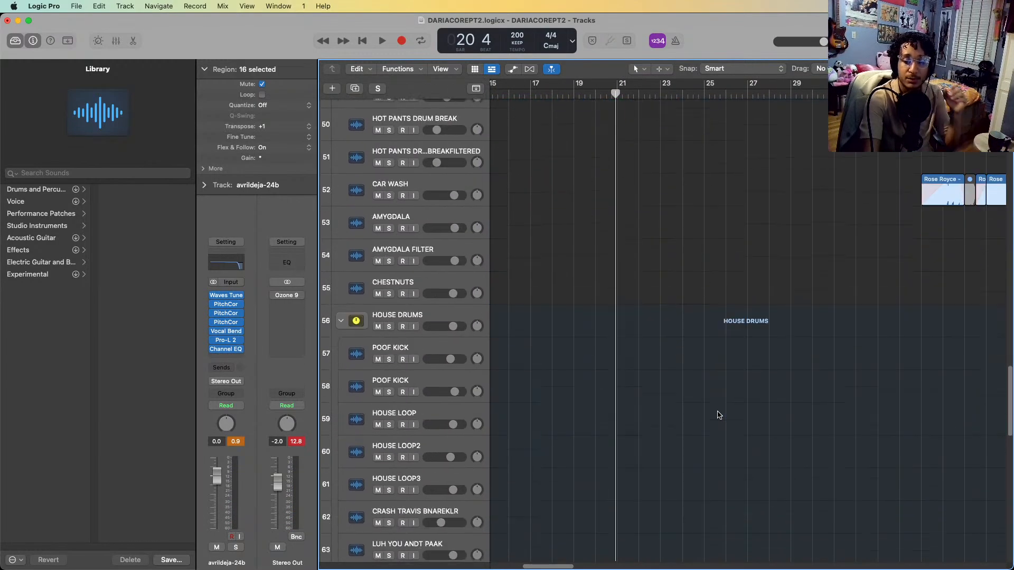
{"action": "scroll", "coordinate": [718, 414], "scroll_direction": "up", "scroll_amount": 10}
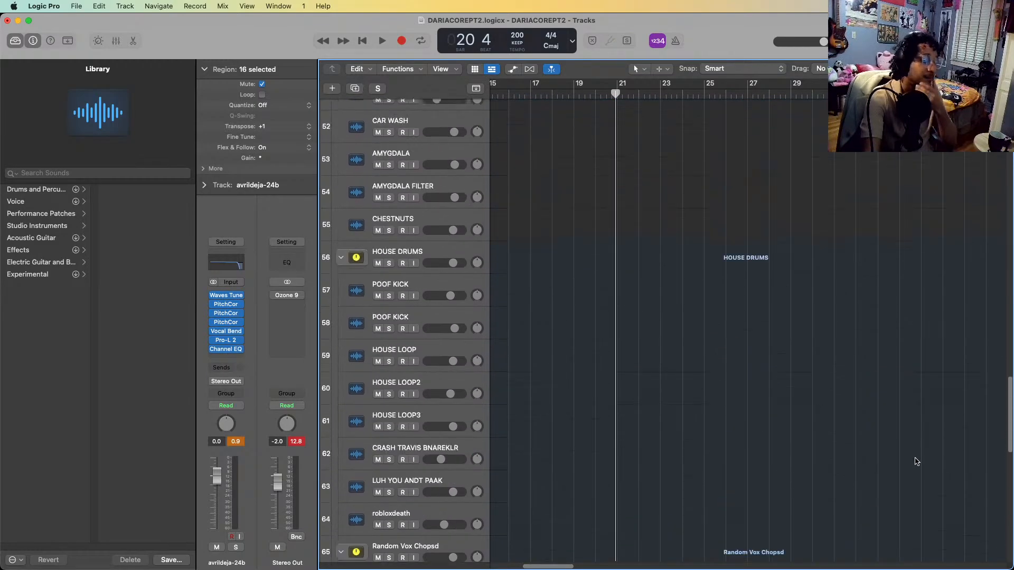
{"action": "scroll", "coordinate": [916, 461], "scroll_direction": "up", "scroll_amount": 10}
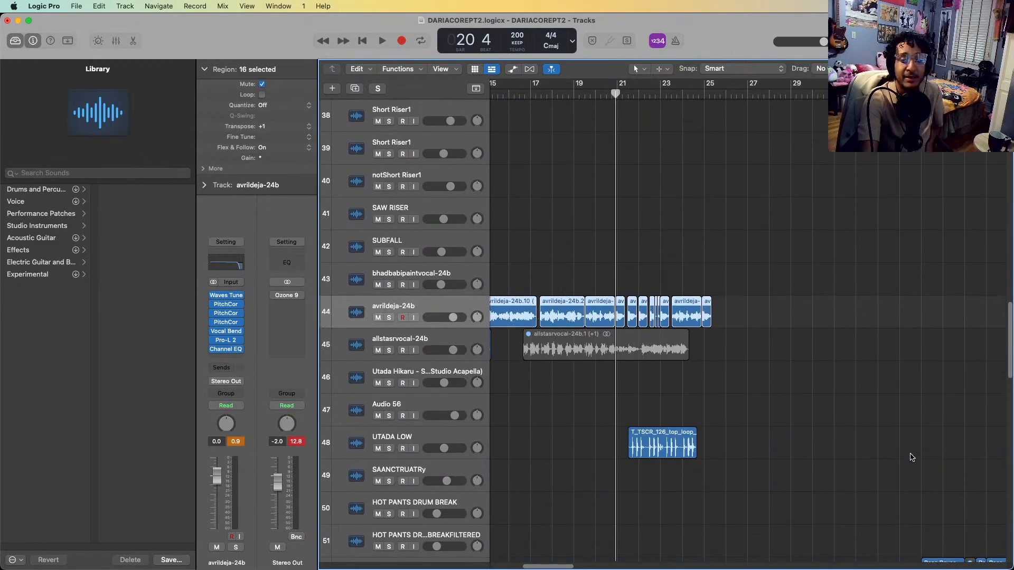
{"action": "scroll", "coordinate": [845, 425], "scroll_direction": "down", "scroll_amount": 5}
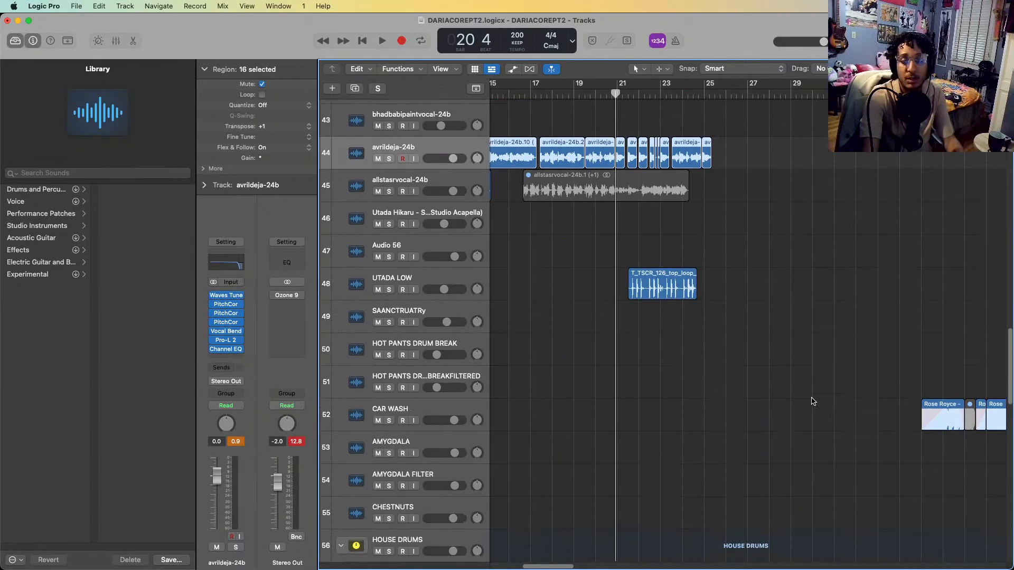
{"action": "scroll", "coordinate": [593, 263], "scroll_direction": "left", "scroll_amount": 2}
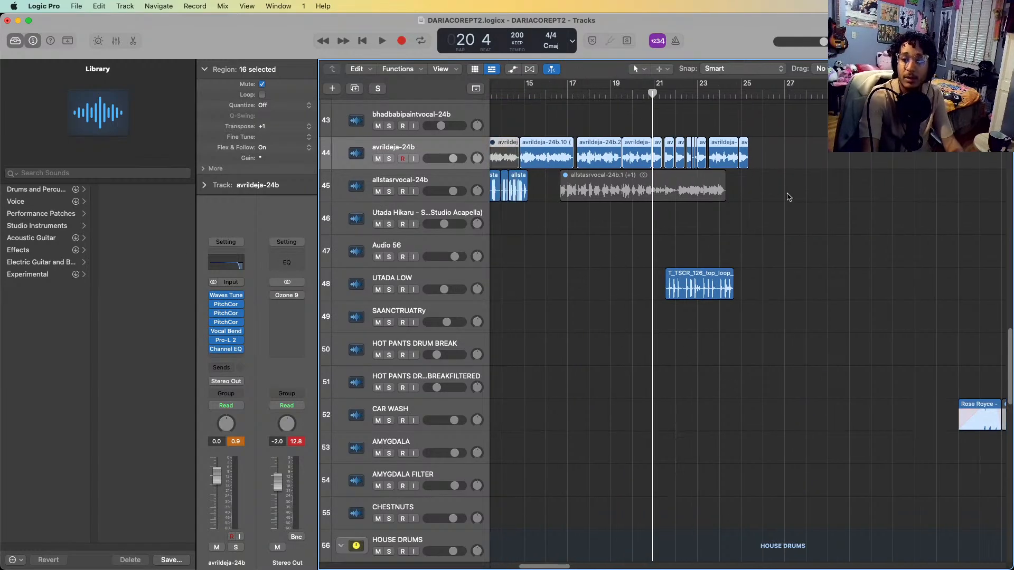
{"action": "scroll", "coordinate": [788, 197], "scroll_direction": "up", "scroll_amount": 9}
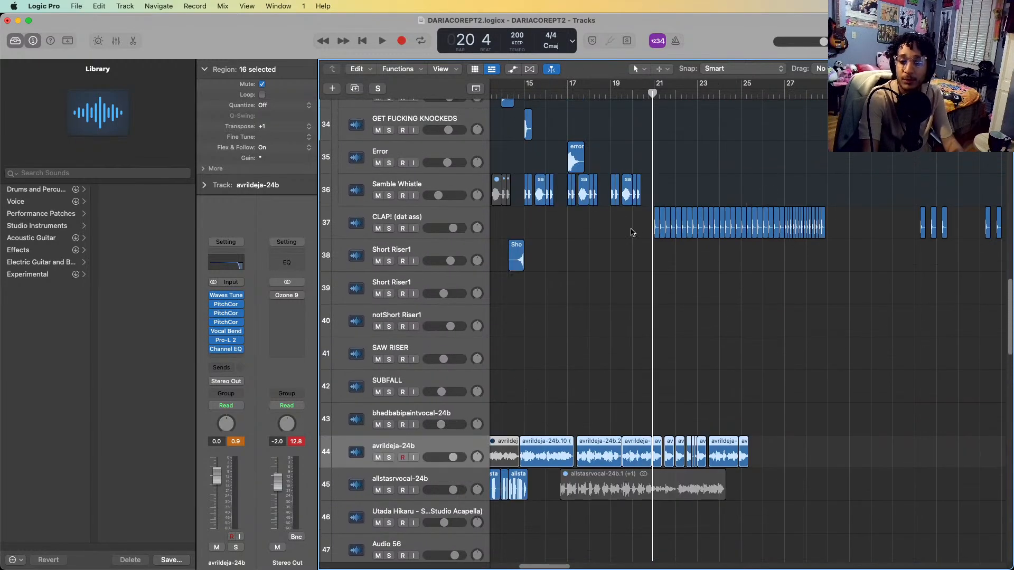
{"action": "scroll", "coordinate": [596, 255], "scroll_direction": "up", "scroll_amount": 3}
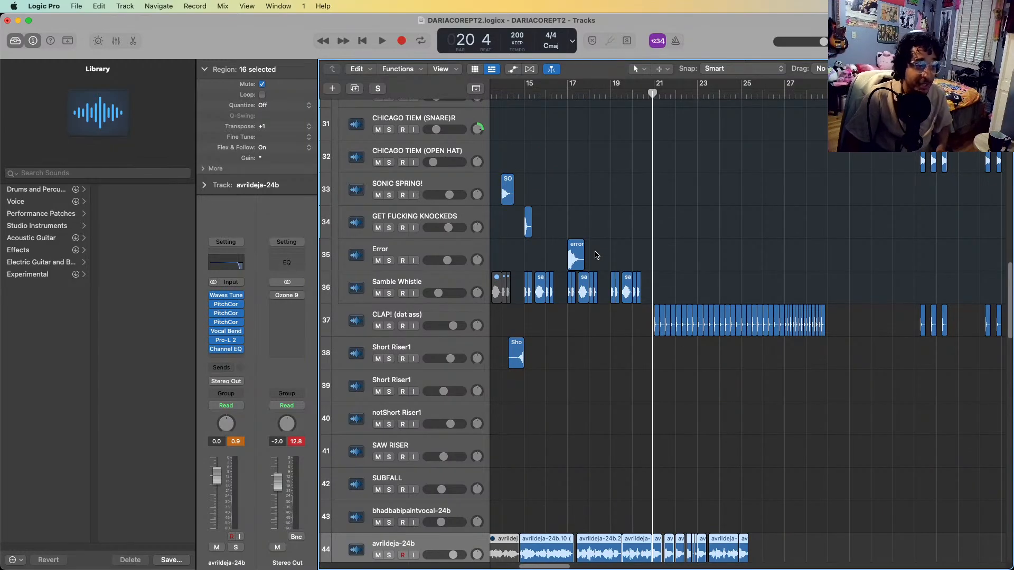
Solo the CLAP! (dat ass) track and play it from late in bar 20 to bar 25
{"action": "left_click", "coordinate": [466, 316]}
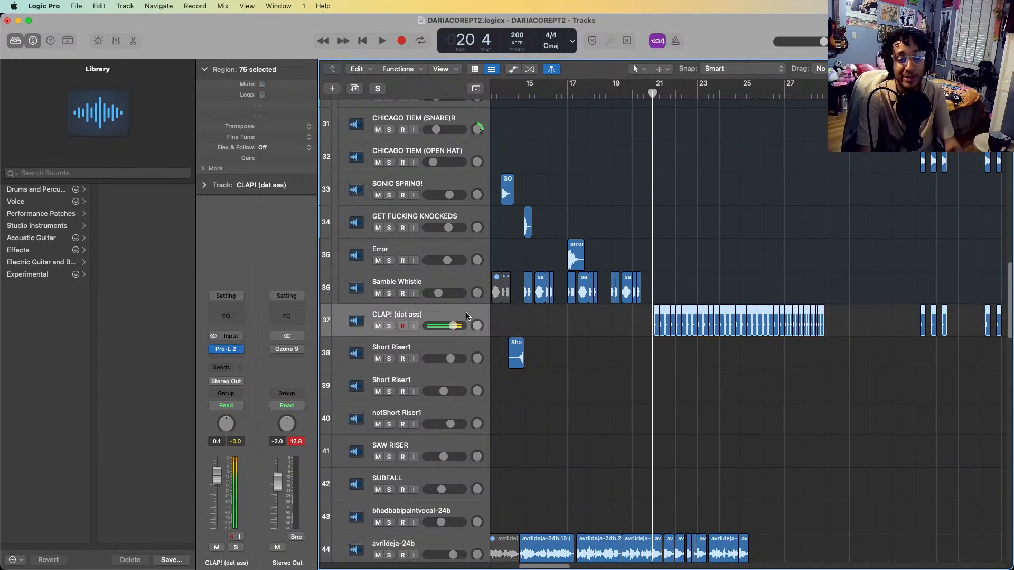
{"action": "key", "text": "s"}
{"action": "key", "text": "space"}
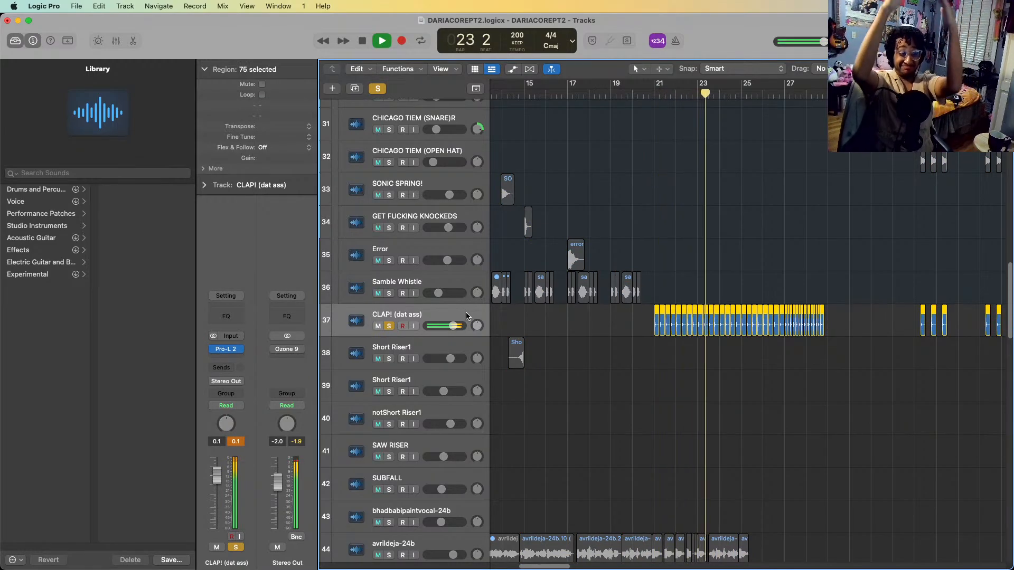
{"action": "key", "text": "space"}
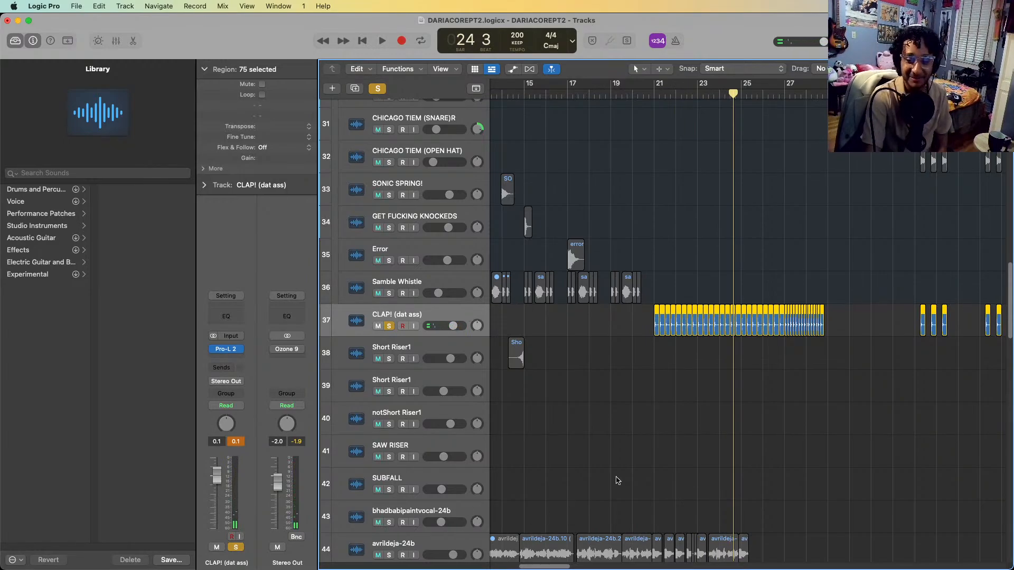
{"action": "scroll", "coordinate": [663, 357], "scroll_direction": "up", "scroll_amount": 5}
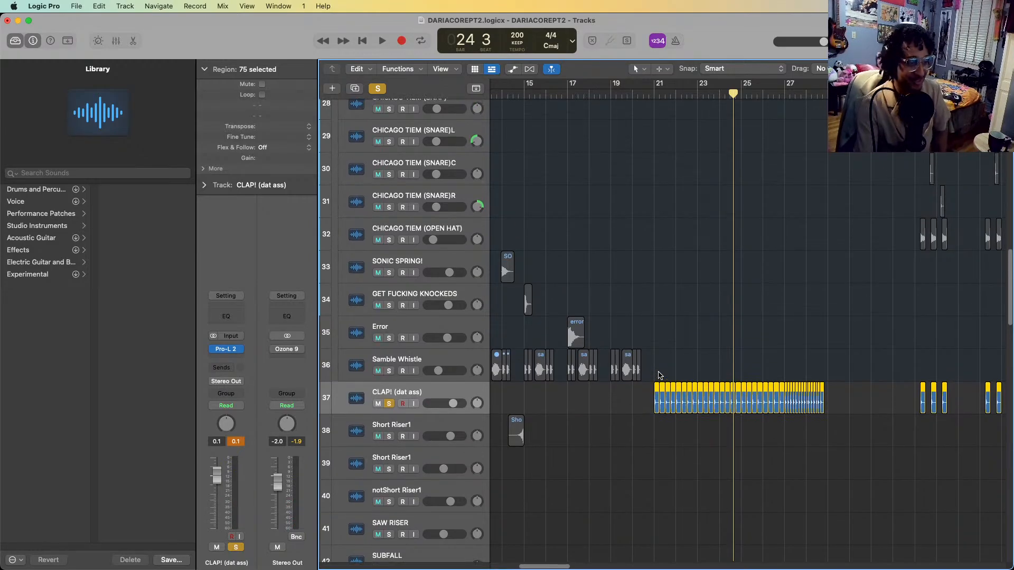
{"action": "key", "text": "space"}
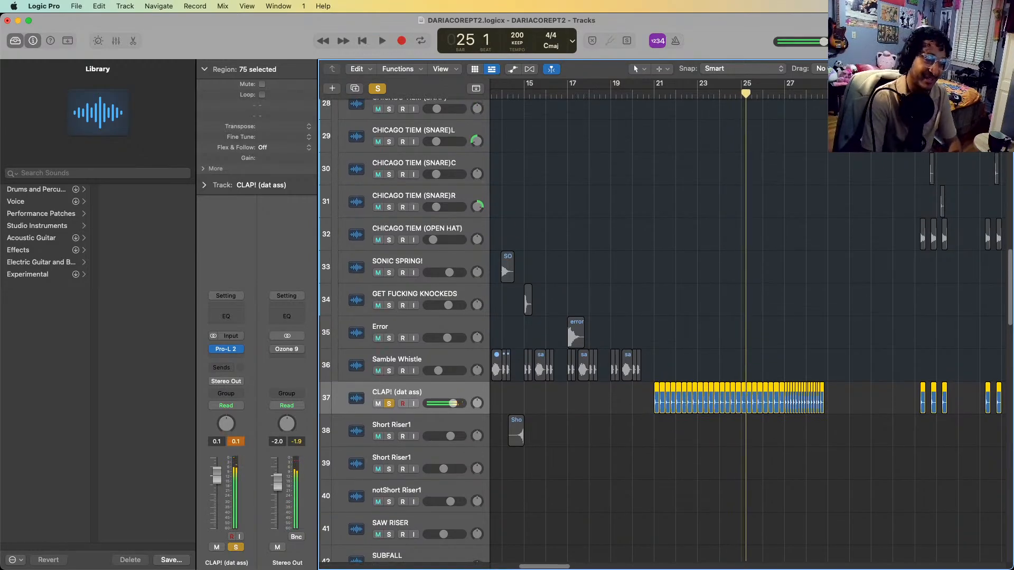
Solo the KICK! track together with the clap and place the playhead at bar 21
{"action": "scroll", "coordinate": [531, 338], "scroll_direction": "up", "scroll_amount": 15}
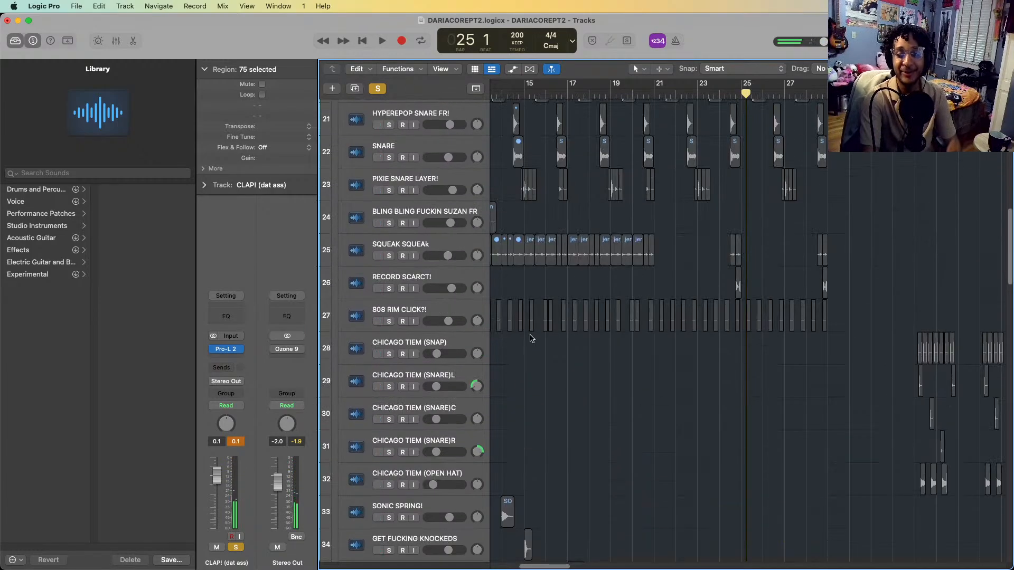
{"action": "scroll", "coordinate": [530, 338], "scroll_direction": "up", "scroll_amount": 20}
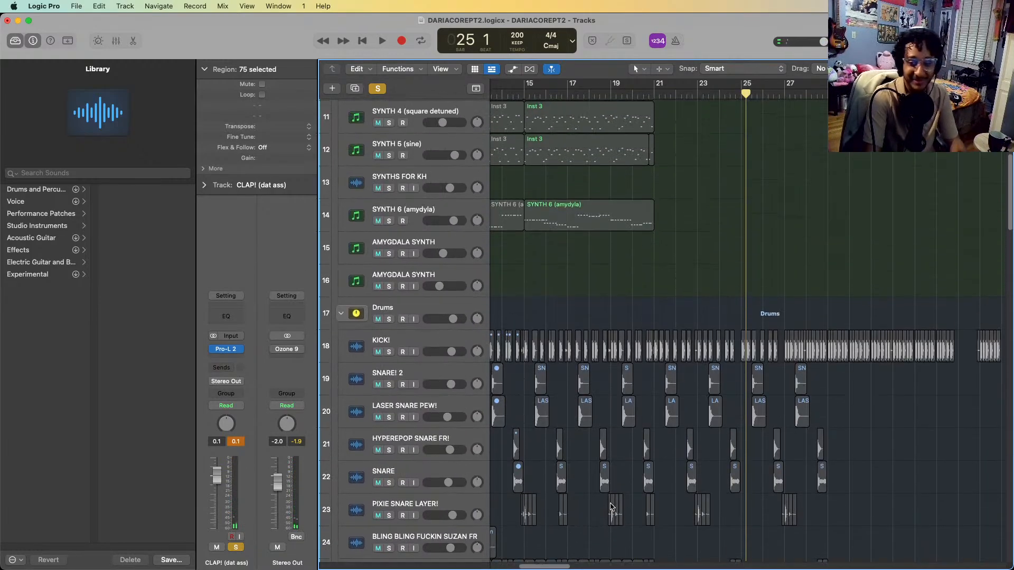
{"action": "scroll", "coordinate": [611, 507], "scroll_direction": "down", "scroll_amount": 8}
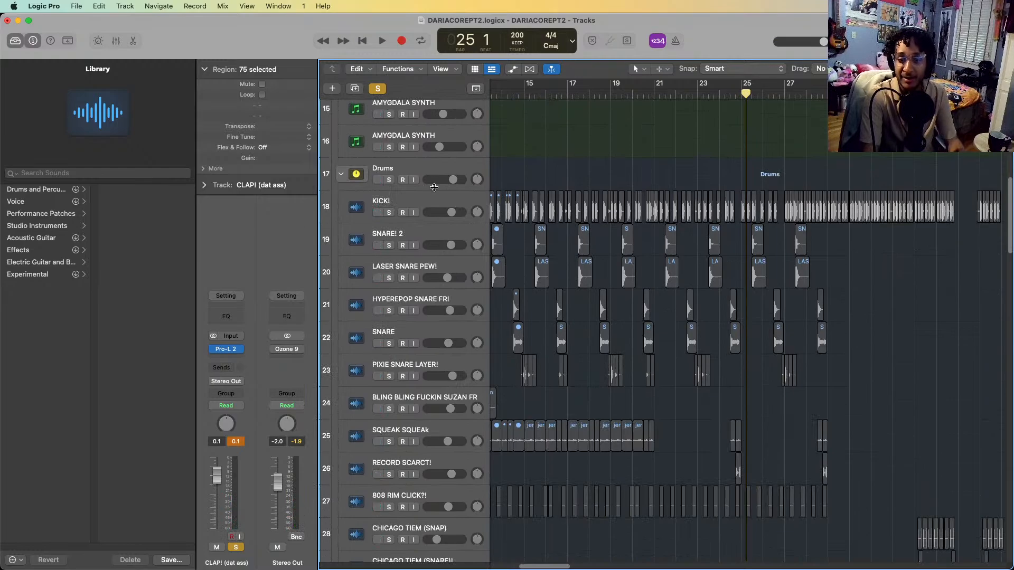
{"action": "left_click", "coordinate": [433, 193]}
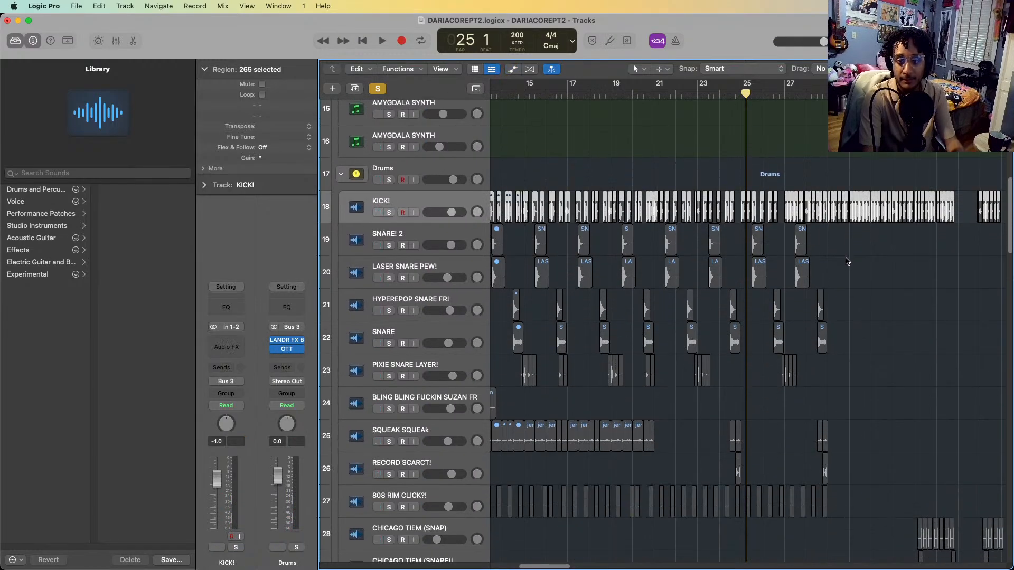
{"action": "key", "text": "s"}
{"action": "scroll", "coordinate": [847, 262], "scroll_direction": "right", "scroll_amount": 5}
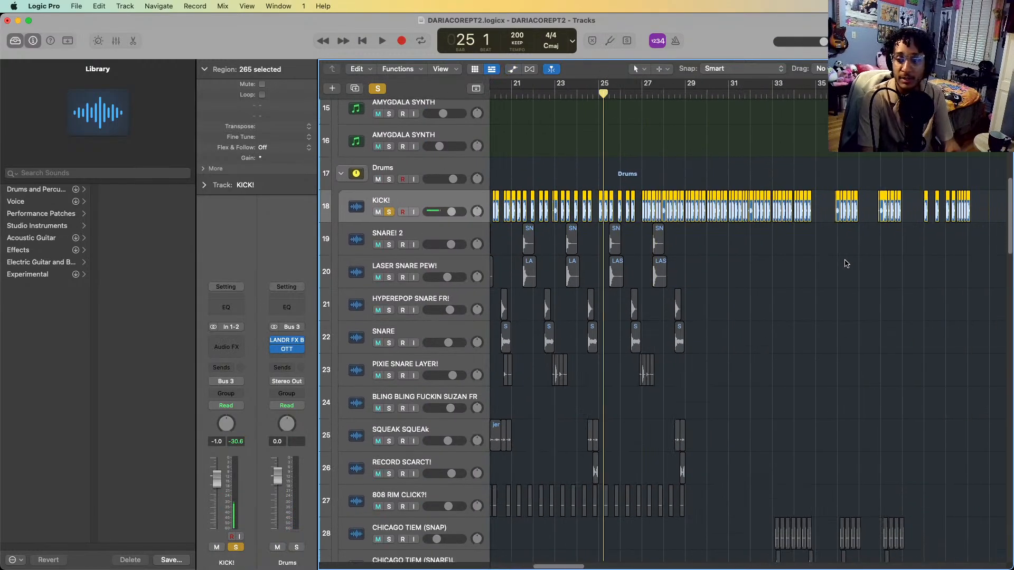
{"action": "scroll", "coordinate": [847, 263], "scroll_direction": "down", "scroll_amount": 10}
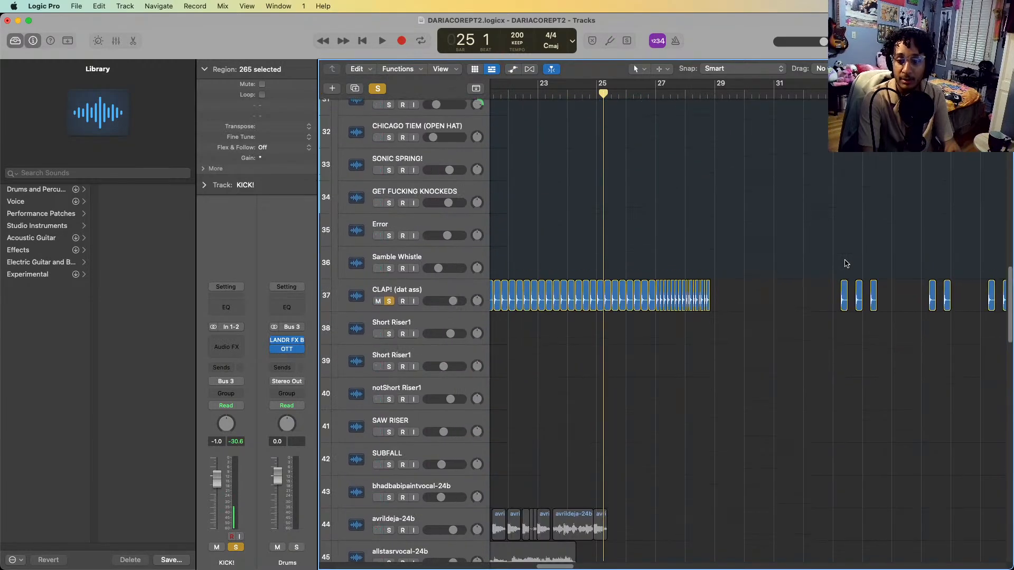
{"action": "scroll", "coordinate": [847, 263], "scroll_direction": "left", "scroll_amount": 5}
{"action": "left_click", "coordinate": [670, 90]}
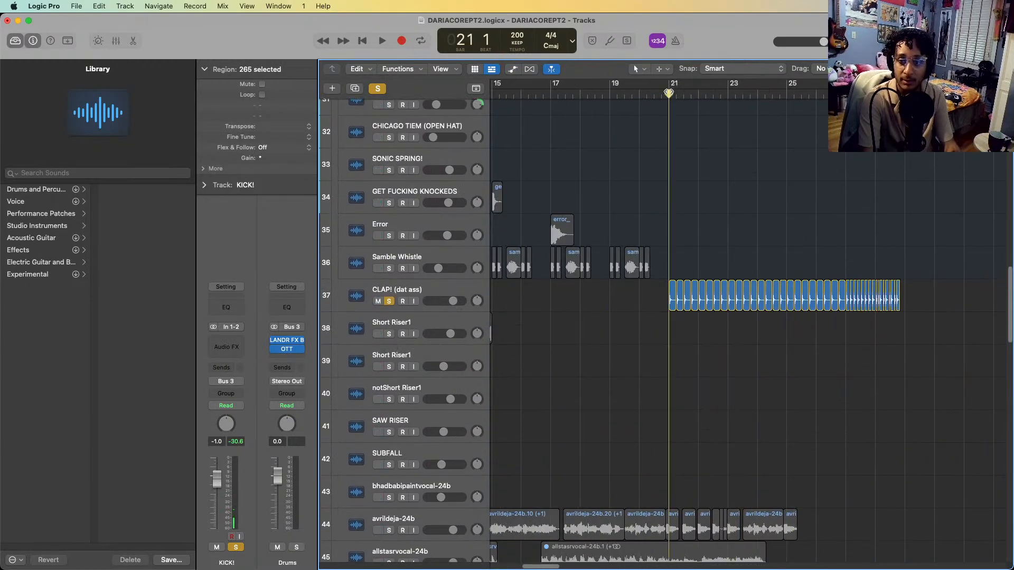
Examine the kick, snare and percussion region patterns from about bar 19 to bar 28
{"action": "scroll", "coordinate": [708, 132], "scroll_direction": "up", "scroll_amount": 9}
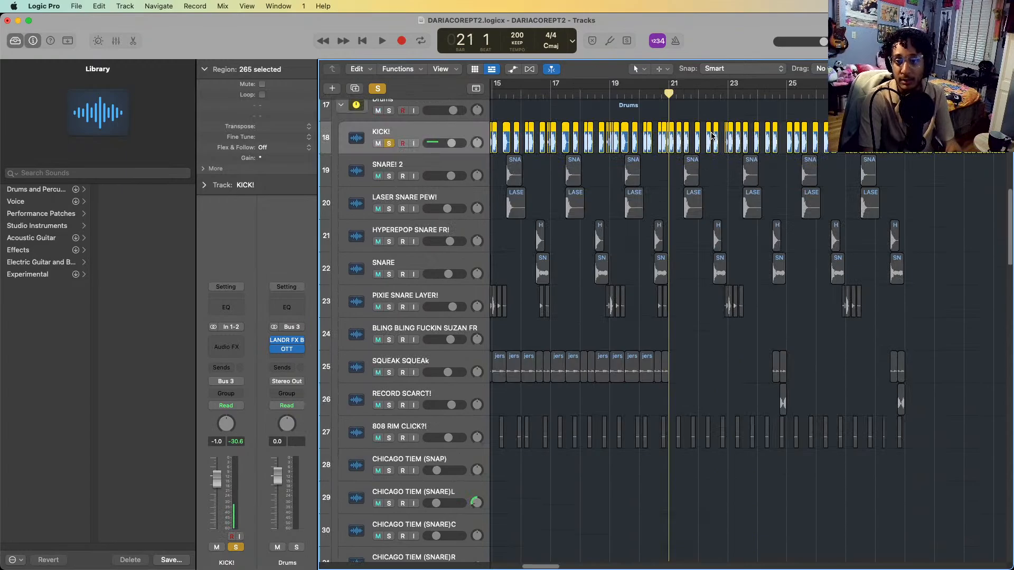
{"action": "key", "text": "super+Right"}
{"action": "key", "text": "super+Right"}
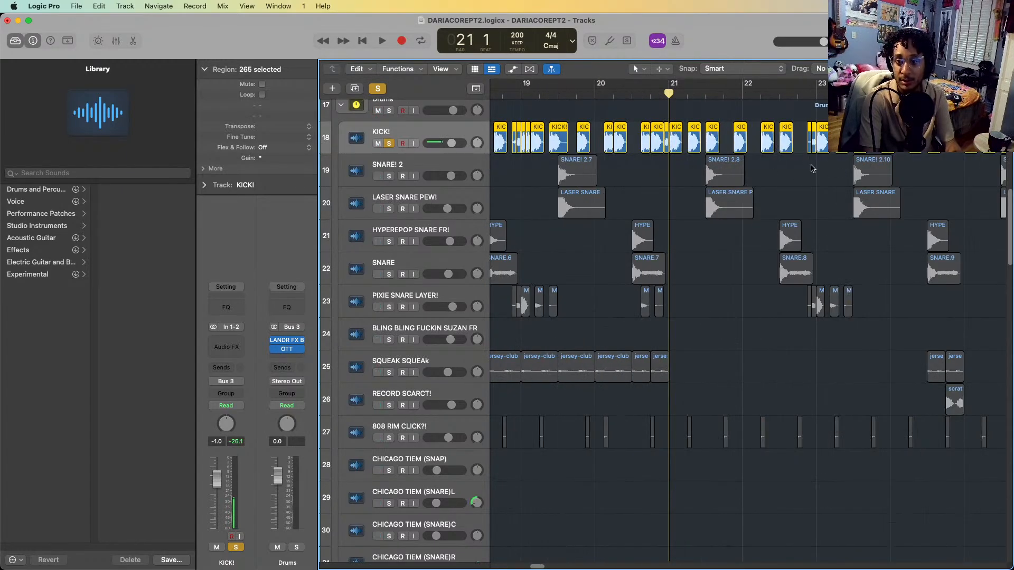
{"action": "scroll", "coordinate": [716, 158], "scroll_direction": "right", "scroll_amount": 4}
{"action": "scroll", "coordinate": [801, 160], "scroll_direction": "right", "scroll_amount": 2}
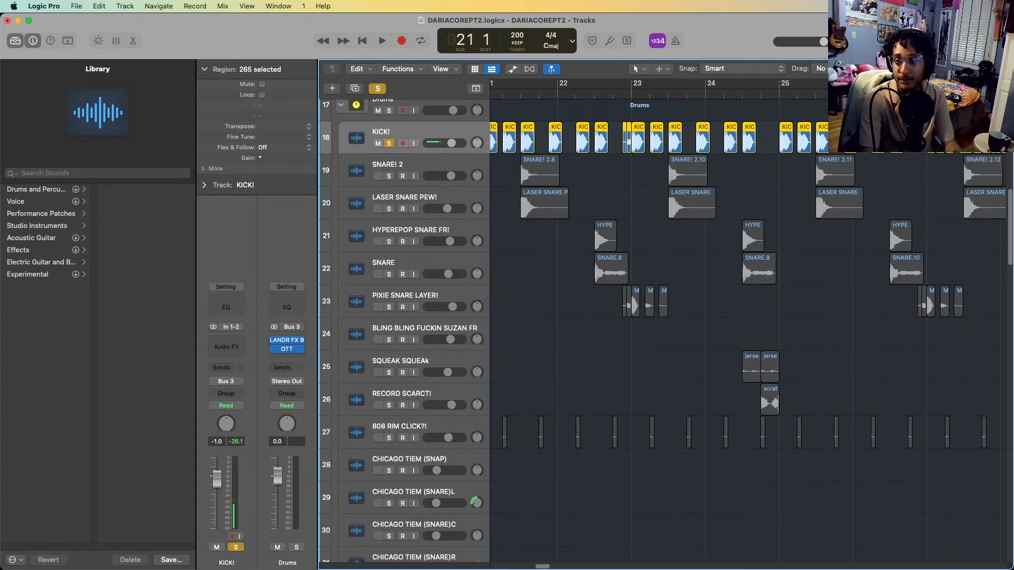
{"action": "scroll", "coordinate": [801, 160], "scroll_direction": "right", "scroll_amount": 4}
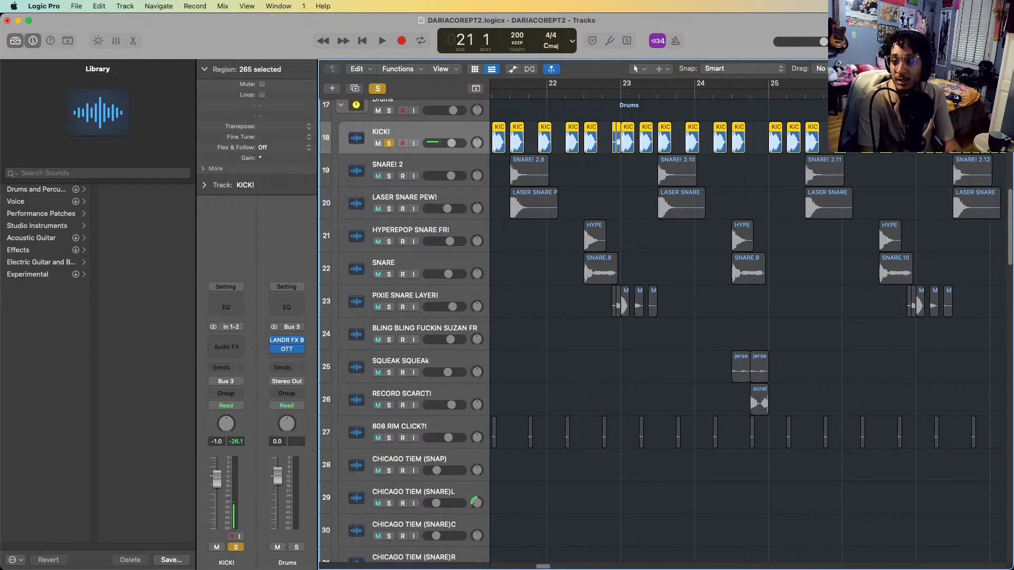
{"action": "scroll", "coordinate": [862, 157], "scroll_direction": "right", "scroll_amount": 5}
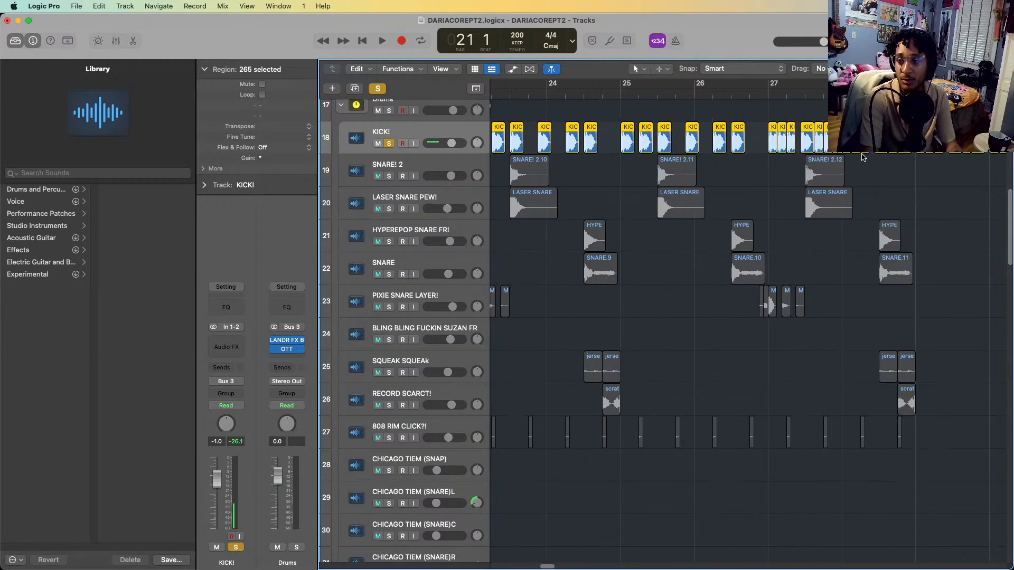
{"action": "scroll", "coordinate": [892, 201], "scroll_direction": "left", "scroll_amount": 15}
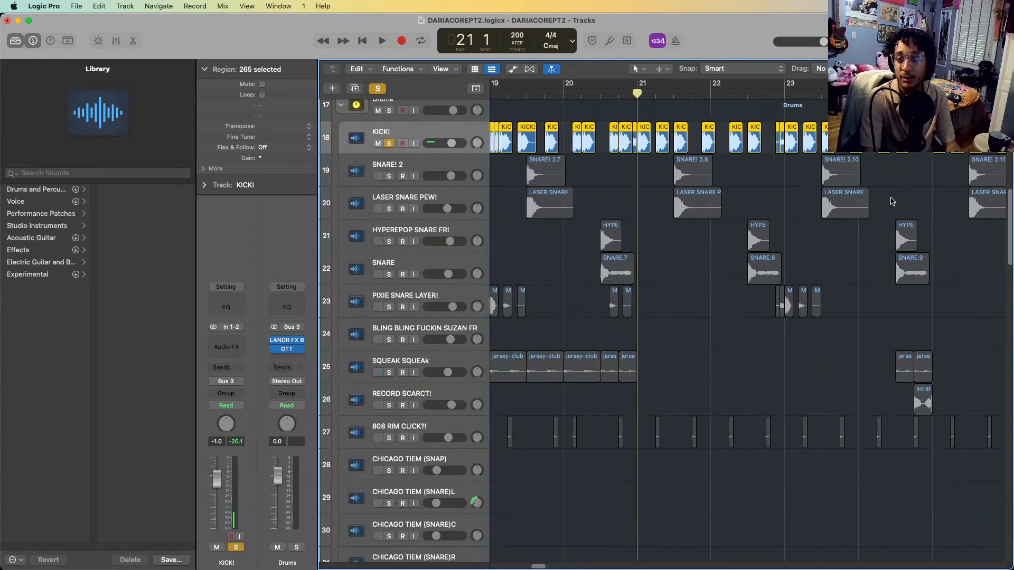
Play the soloed kick and clap tracks from bar 21 to late in bar 29
{"action": "key", "text": "space"}
{"action": "key", "text": "super+Left"}
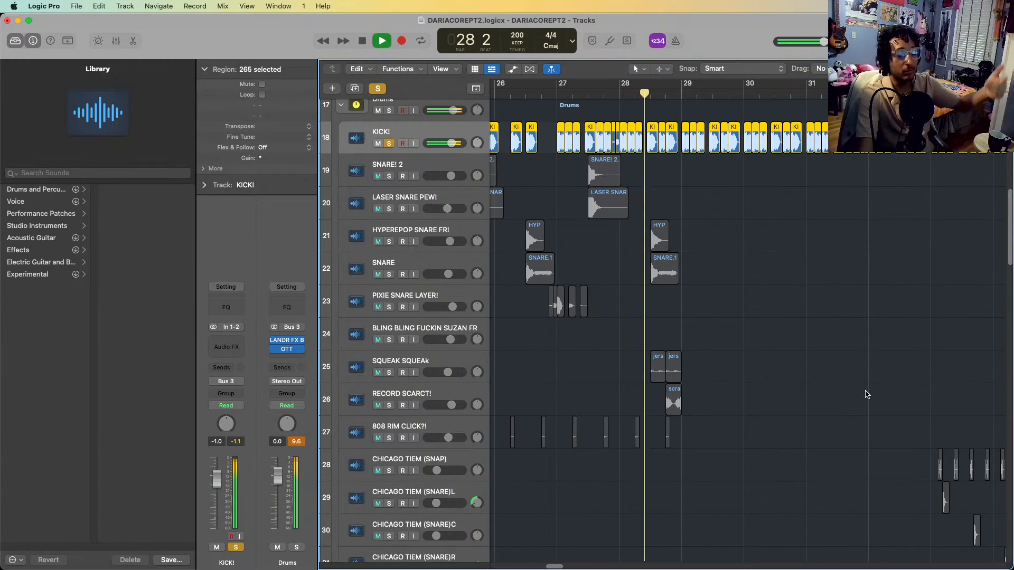
{"action": "key", "text": "space"}
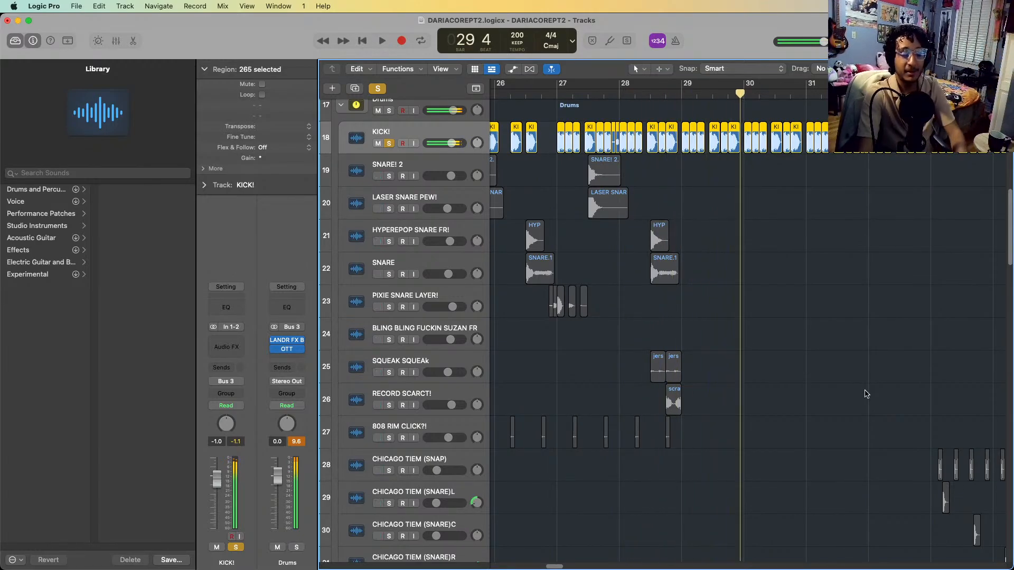
Move the playhead to bar 19 and add the tracks from SNARE! 2 through 808 RIM CLICK?! to the soloed kick and clap
{"action": "scroll", "coordinate": [747, 333], "scroll_direction": "down", "scroll_amount": 5}
{"action": "scroll", "coordinate": [747, 328], "scroll_direction": "left", "scroll_amount": 6}
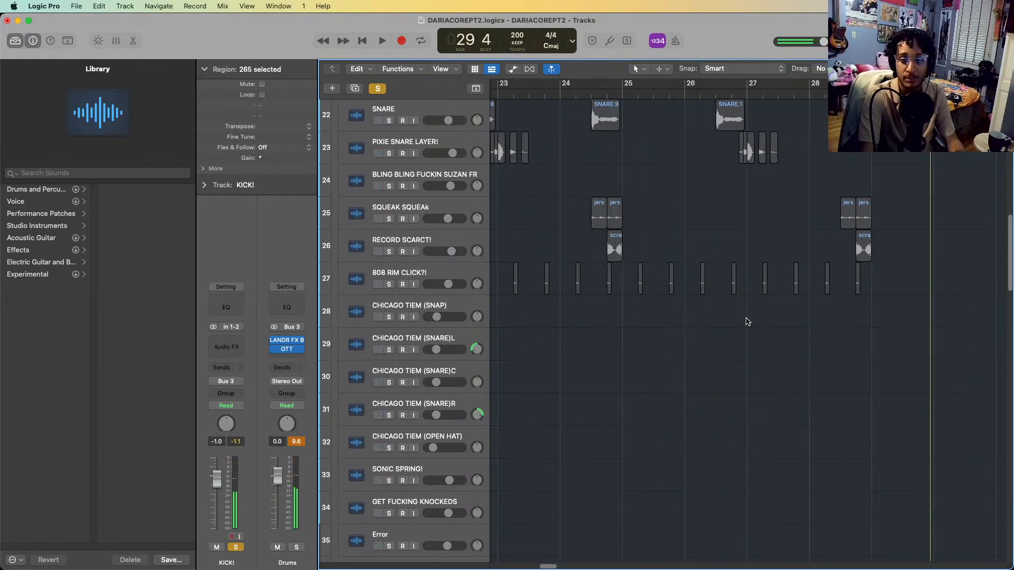
{"action": "scroll", "coordinate": [755, 312], "scroll_direction": "up", "scroll_amount": 4}
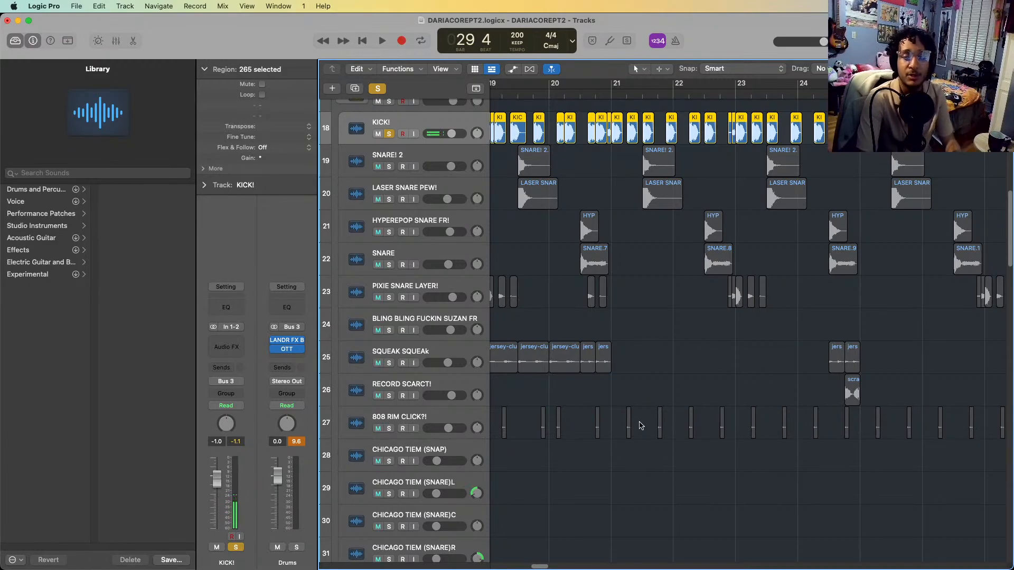
{"action": "scroll", "coordinate": [634, 425], "scroll_direction": "down", "scroll_amount": 2}
{"action": "scroll", "coordinate": [634, 424], "scroll_direction": "down", "scroll_amount": 4}
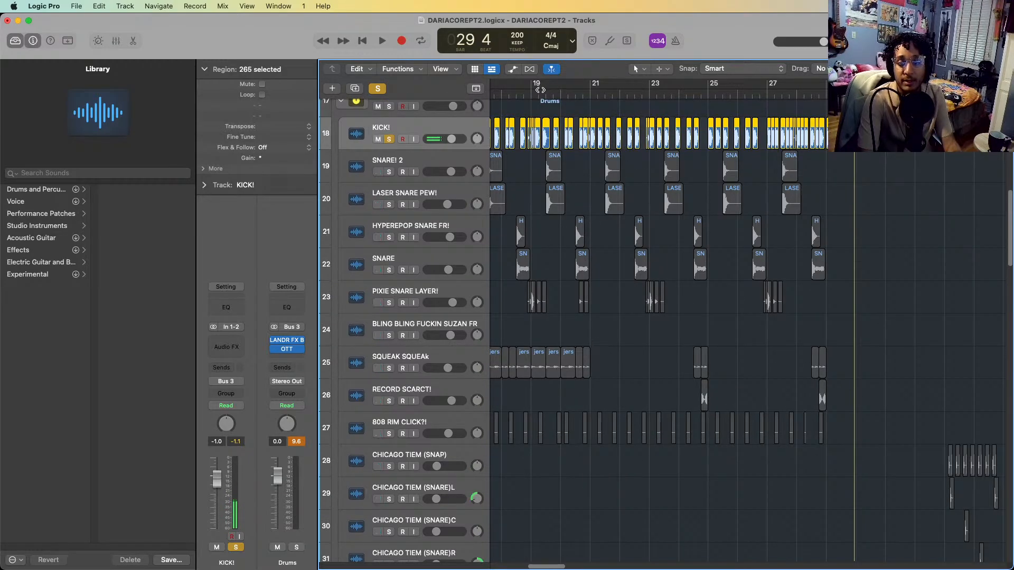
{"action": "left_click", "coordinate": [539, 90]}
{"action": "left_click", "coordinate": [442, 166]}
{"action": "left_click", "coordinate": [419, 189], "text": "shift"}
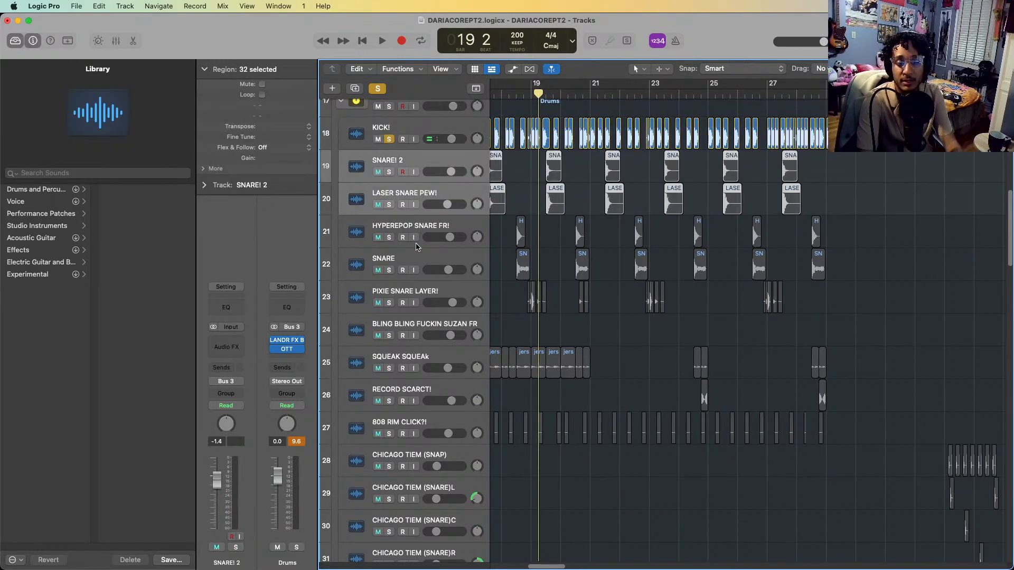
{"action": "left_click", "coordinate": [426, 299], "text": "shift"}
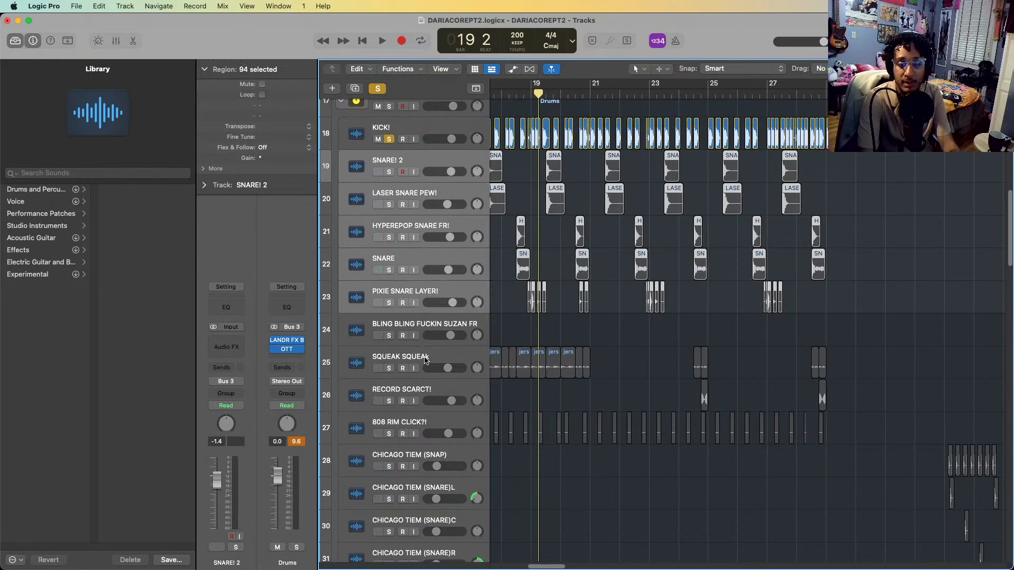
{"action": "left_click", "coordinate": [433, 421], "text": "shift"}
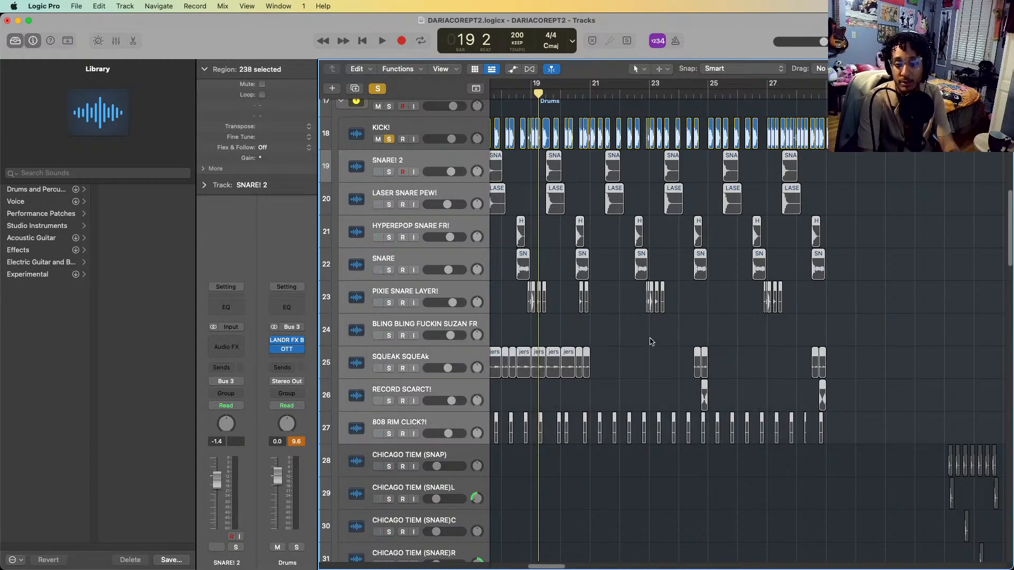
{"action": "key", "text": "s"}
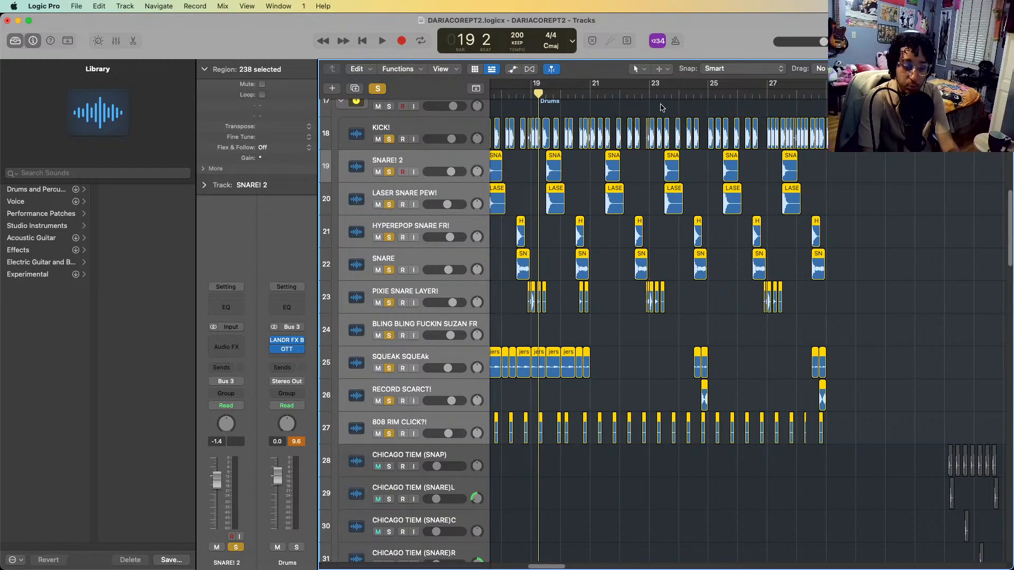
Play the soloed drum tracks from late in bar 23 into bar 25
{"action": "left_click", "coordinate": [677, 98]}
{"action": "key", "text": "space"}
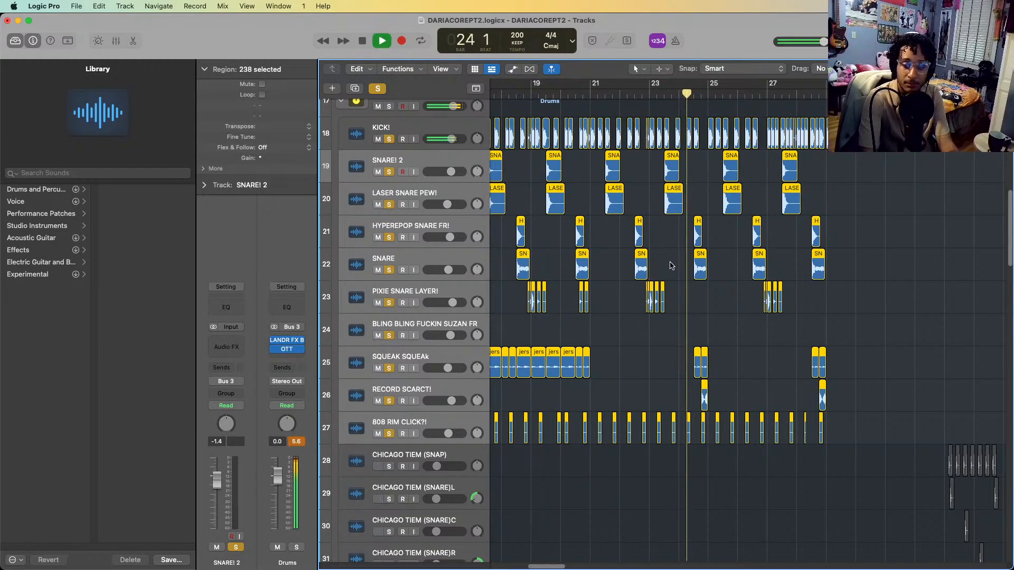
{"action": "key", "text": "space"}
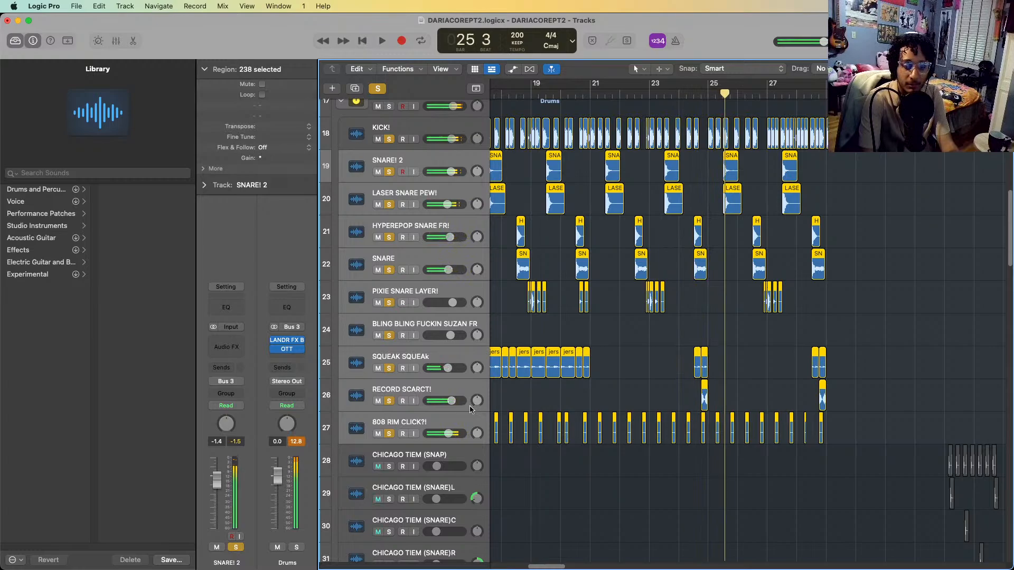
Solo only the RECORD SCARCT! track, play its scratch leading up to bar 25, and clear the solo
{"action": "left_click", "coordinate": [462, 393]}
{"action": "key", "text": "s"}
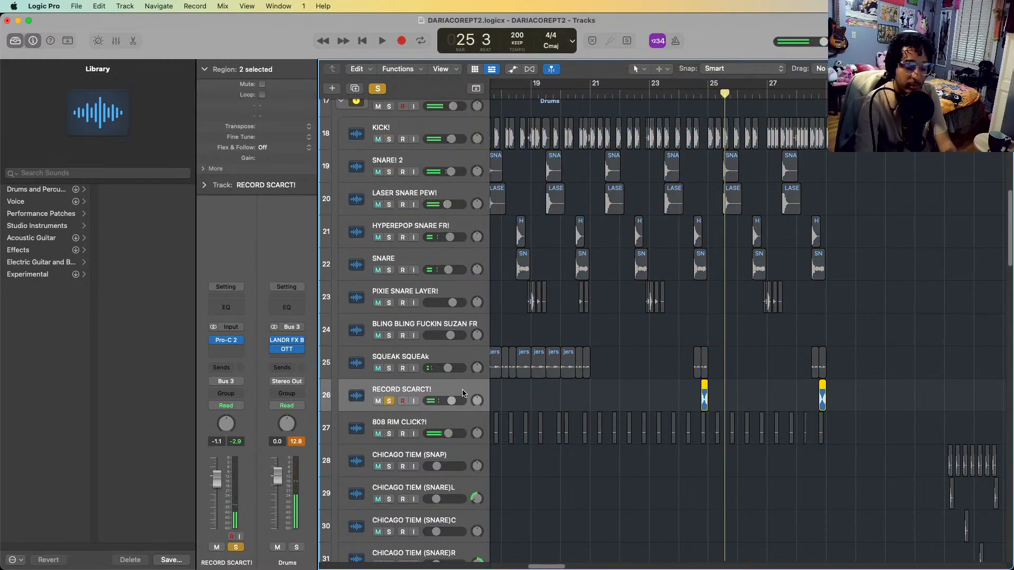
{"action": "key", "text": "comma"}
{"action": "key", "text": "comma"}
{"action": "key", "text": "space"}
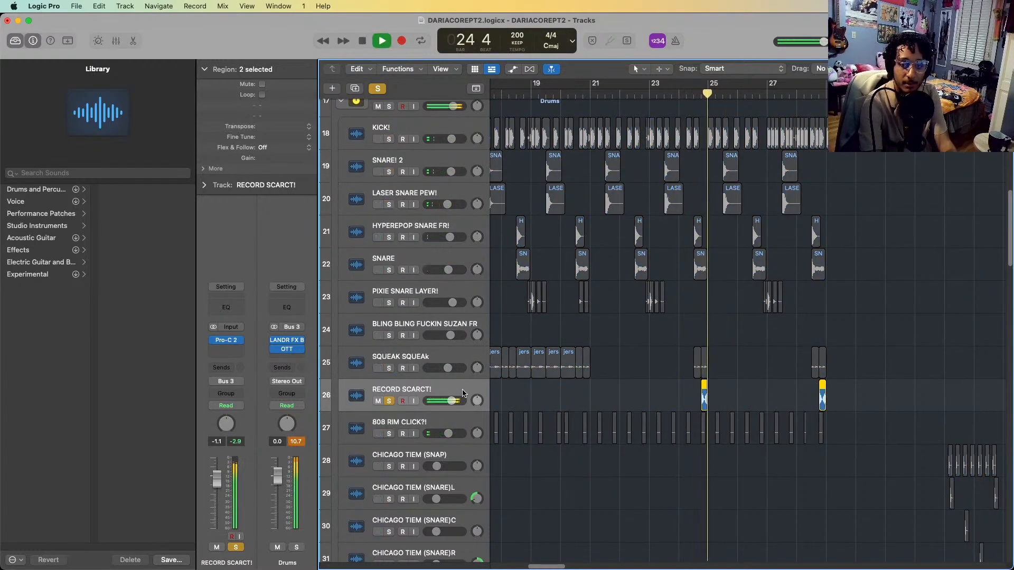
{"action": "key", "text": "space"}
{"action": "key", "text": "s"}
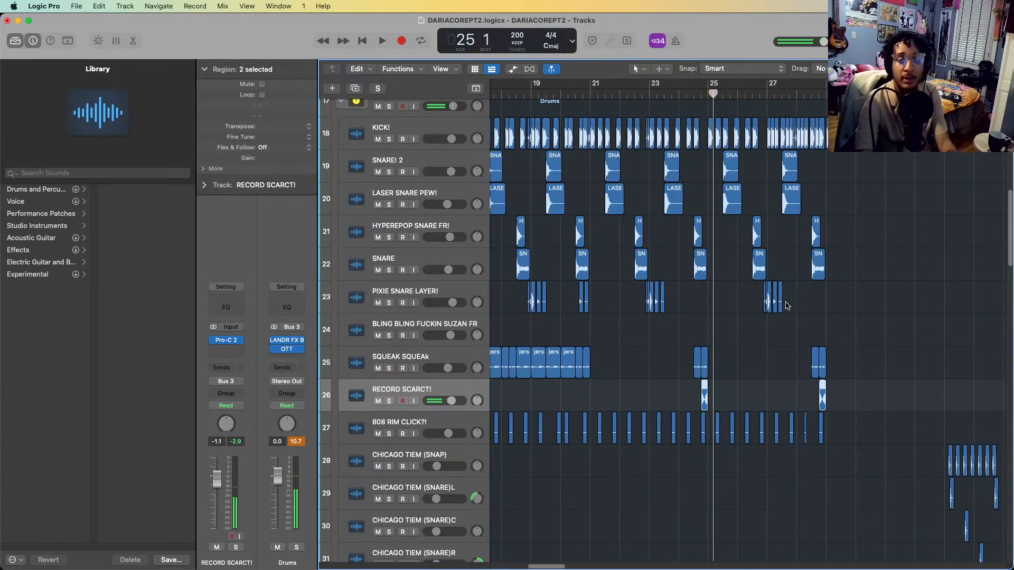
Solo the UTADA LOW track and play its top loop from bar 21 into bar 22
{"action": "scroll", "coordinate": [818, 305], "scroll_direction": "down", "scroll_amount": 5}
{"action": "scroll", "coordinate": [822, 306], "scroll_direction": "up", "scroll_amount": 4}
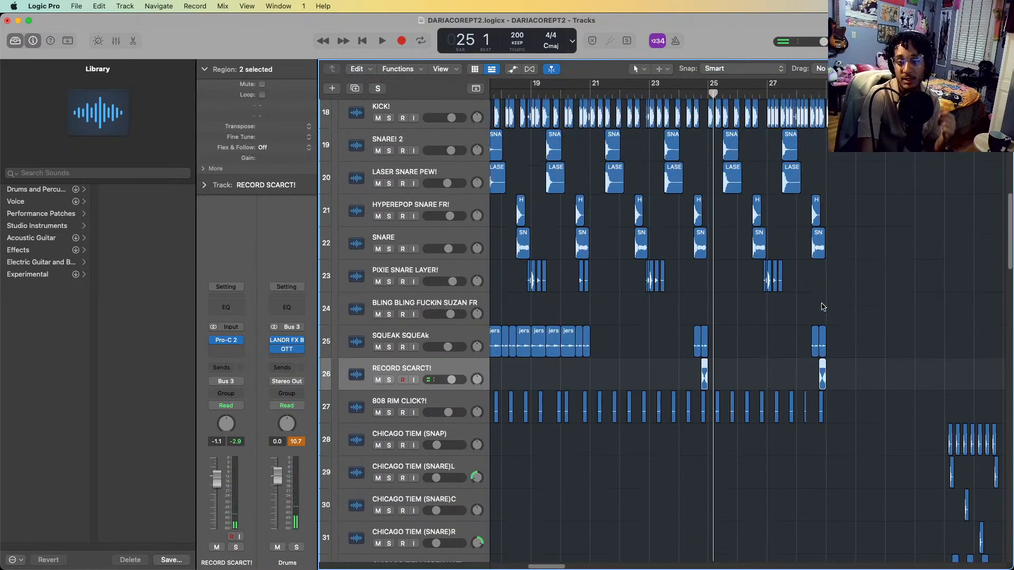
{"action": "scroll", "coordinate": [730, 221], "scroll_direction": "down", "scroll_amount": 10}
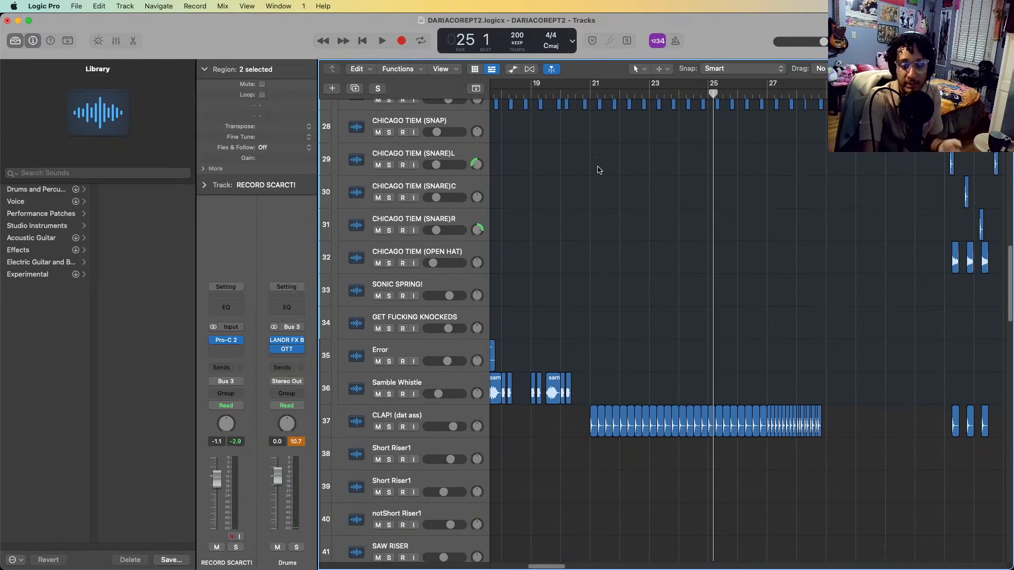
{"action": "scroll", "coordinate": [860, 437], "scroll_direction": "down", "scroll_amount": 11}
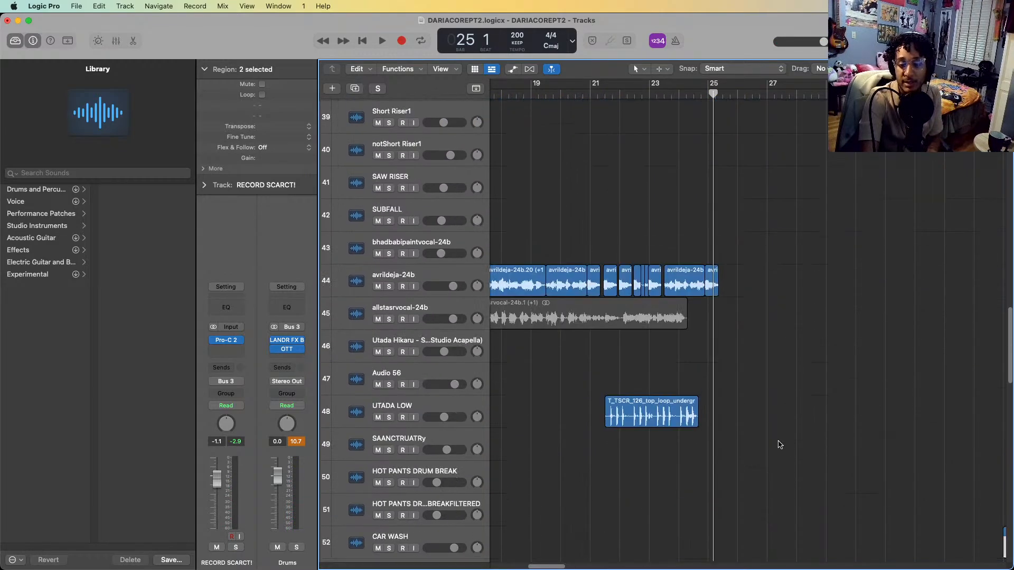
{"action": "left_click", "coordinate": [411, 408]}
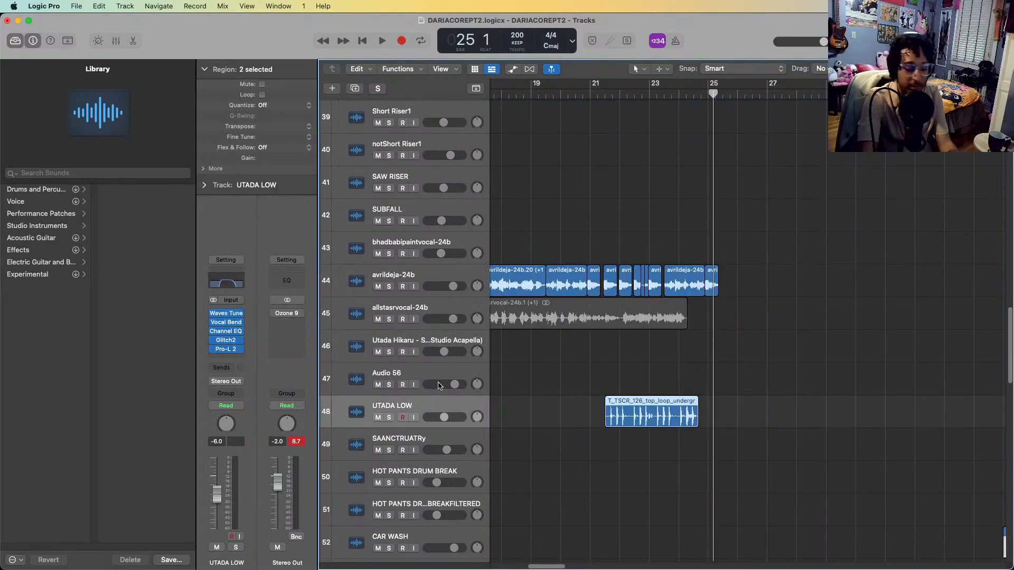
{"action": "key", "text": "s"}
{"action": "left_click", "coordinate": [585, 94]}
{"action": "key", "text": "space"}
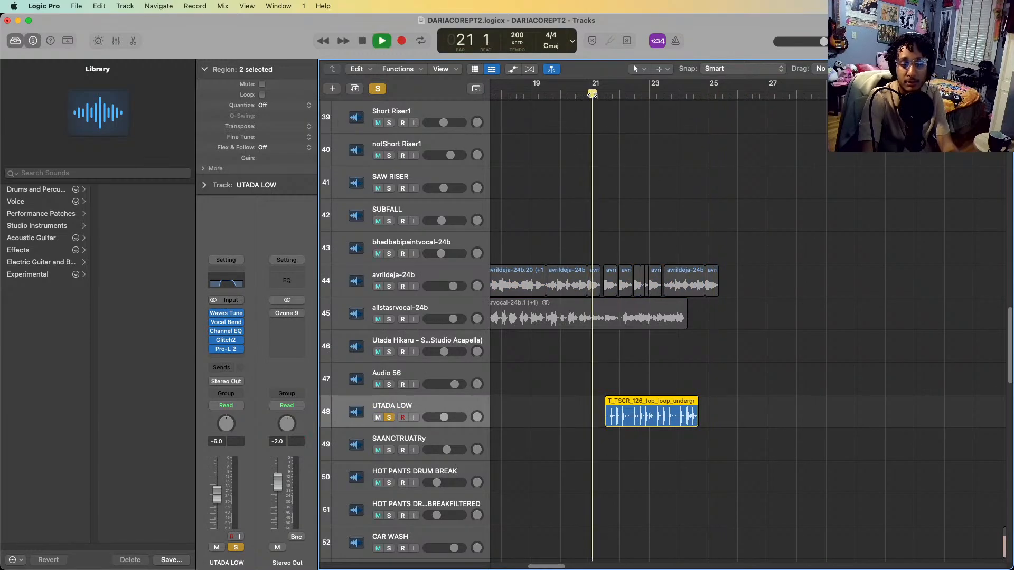
{"action": "key", "text": "space"}
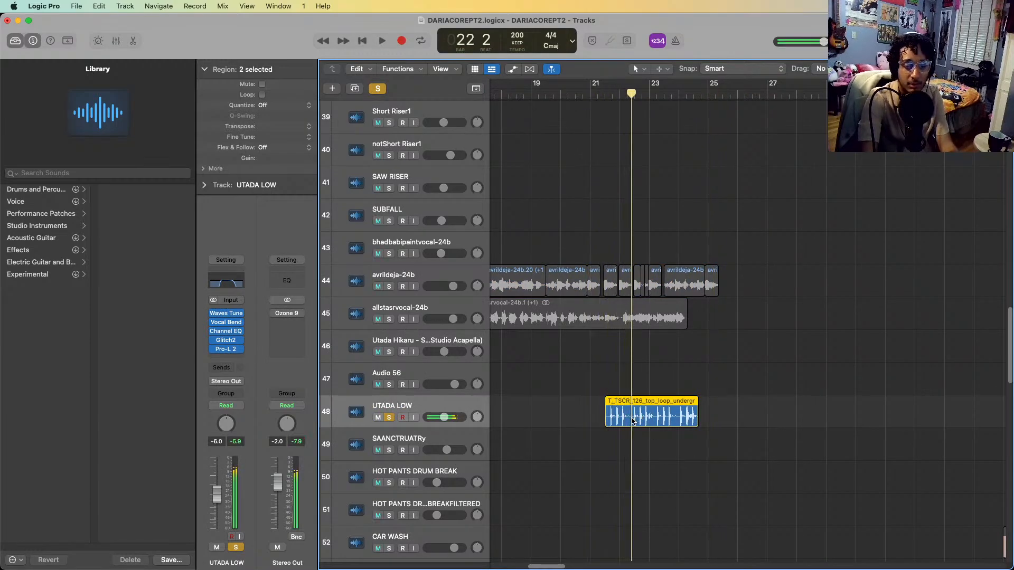
Clear the solo on UTADA LOW and play the full mix from bar 22 into bar 23
{"action": "scroll", "coordinate": [632, 421], "scroll_direction": "down", "scroll_amount": 3}
{"action": "scroll", "coordinate": [636, 428], "scroll_direction": "down", "scroll_amount": 2}
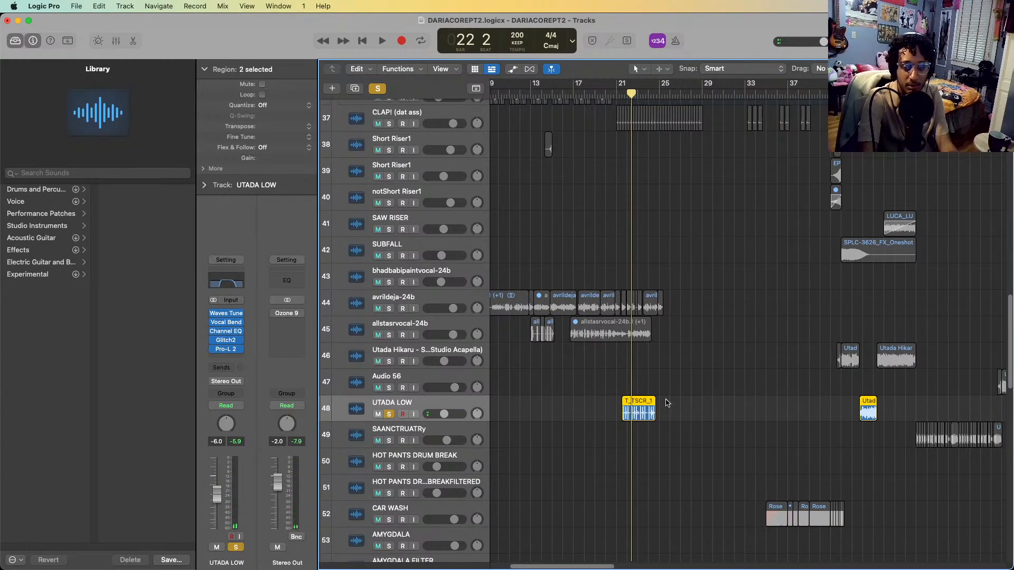
{"action": "left_click", "coordinate": [669, 401]}
{"action": "scroll", "coordinate": [643, 405], "scroll_direction": "down", "scroll_amount": 2}
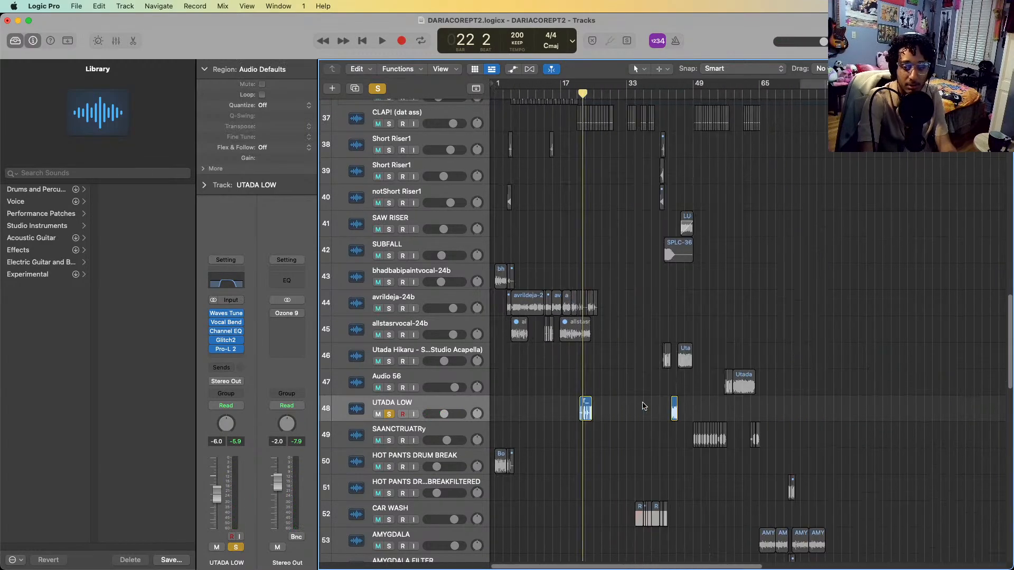
{"action": "scroll", "coordinate": [640, 408], "scroll_direction": "up", "scroll_amount": 1}
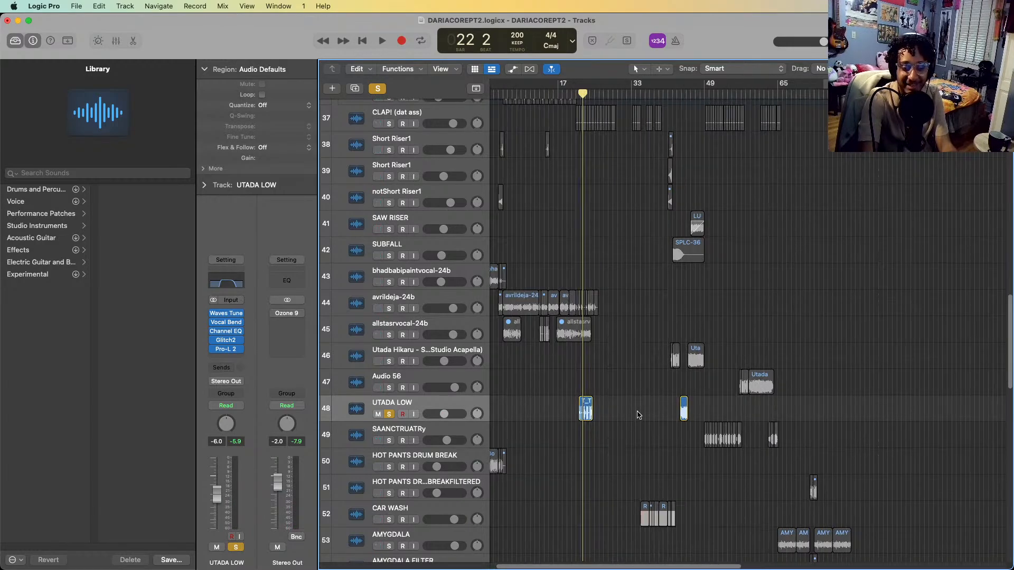
{"action": "scroll", "coordinate": [638, 415], "scroll_direction": "up", "scroll_amount": 4}
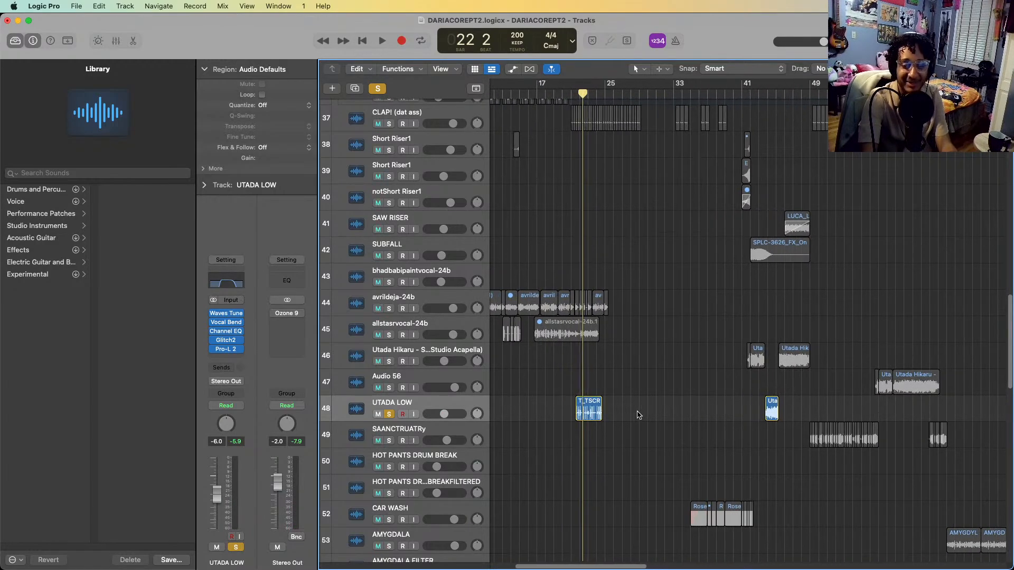
{"action": "key", "text": "s"}
{"action": "key", "text": "space"}
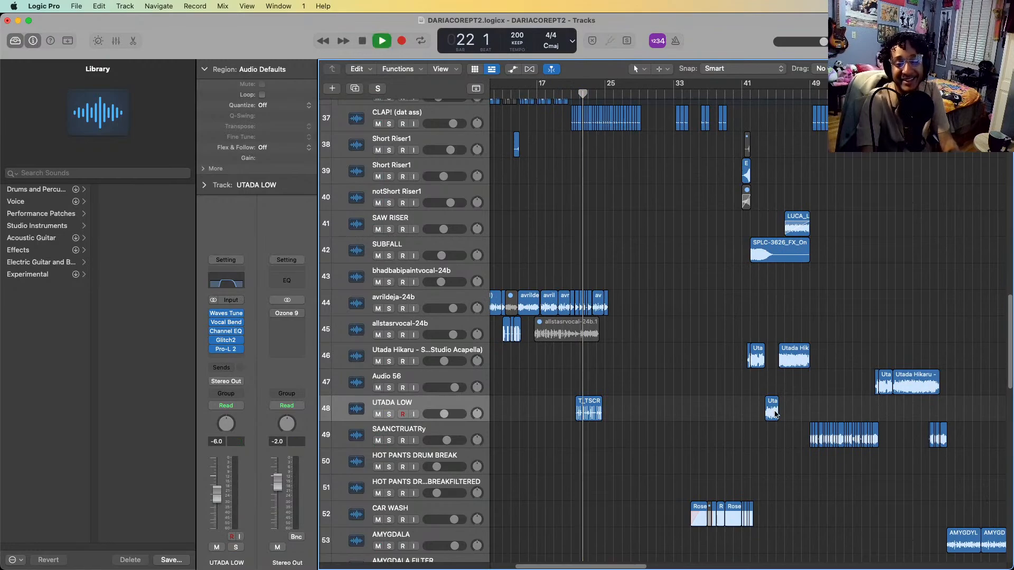
{"action": "scroll", "coordinate": [788, 409], "scroll_direction": "up", "scroll_amount": 2}
{"action": "key", "text": "space"}
Solo the Random Vox Chopsd stack and play its vocal chops from bar 21 into bar 26
{"action": "scroll", "coordinate": [794, 408], "scroll_direction": "down", "scroll_amount": 11}
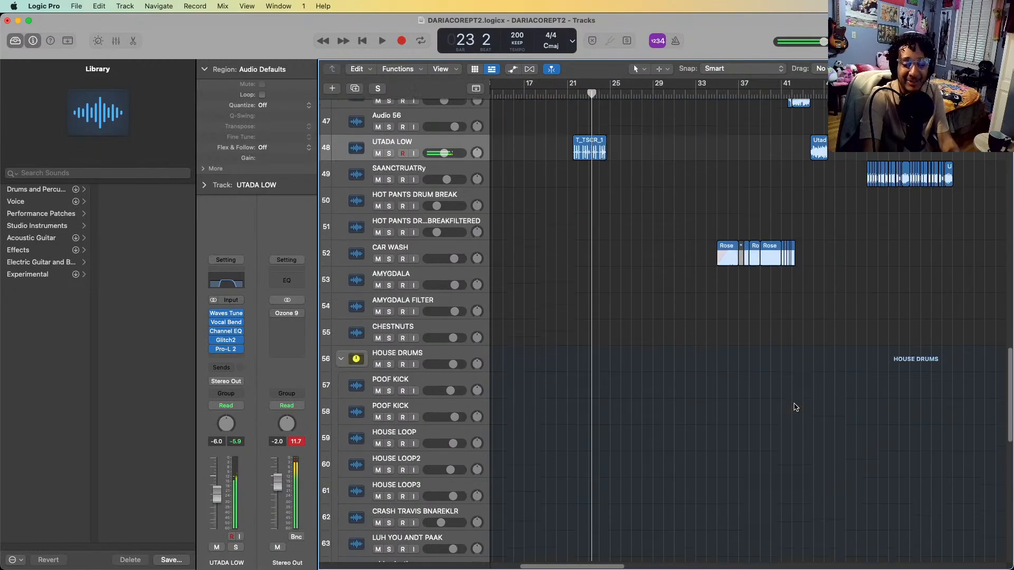
{"action": "scroll", "coordinate": [796, 407], "scroll_direction": "down", "scroll_amount": 1}
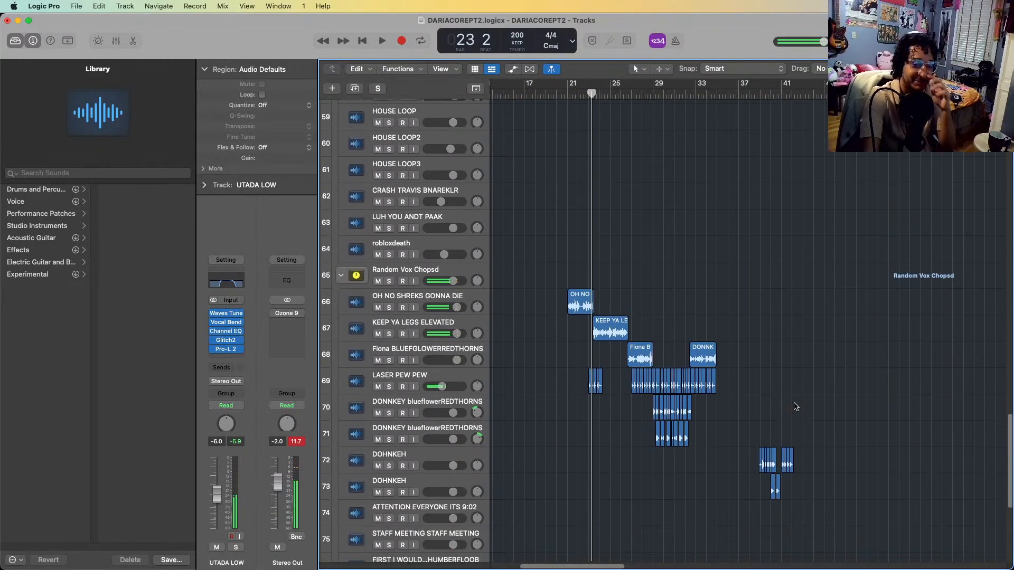
{"action": "left_click", "coordinate": [389, 281]}
{"action": "scroll", "coordinate": [670, 334], "scroll_direction": "up", "scroll_amount": 1}
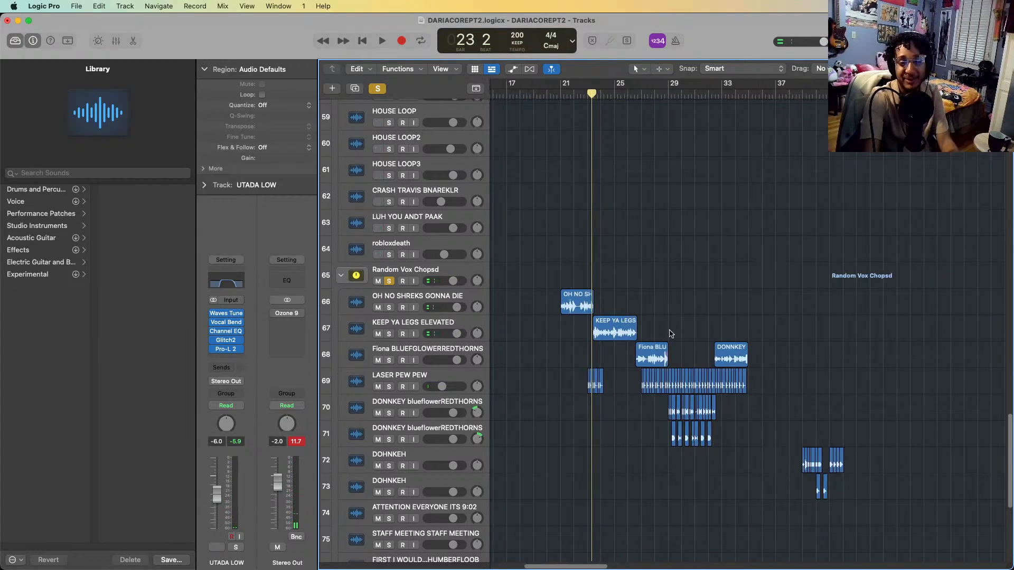
{"action": "left_click", "coordinate": [557, 95]}
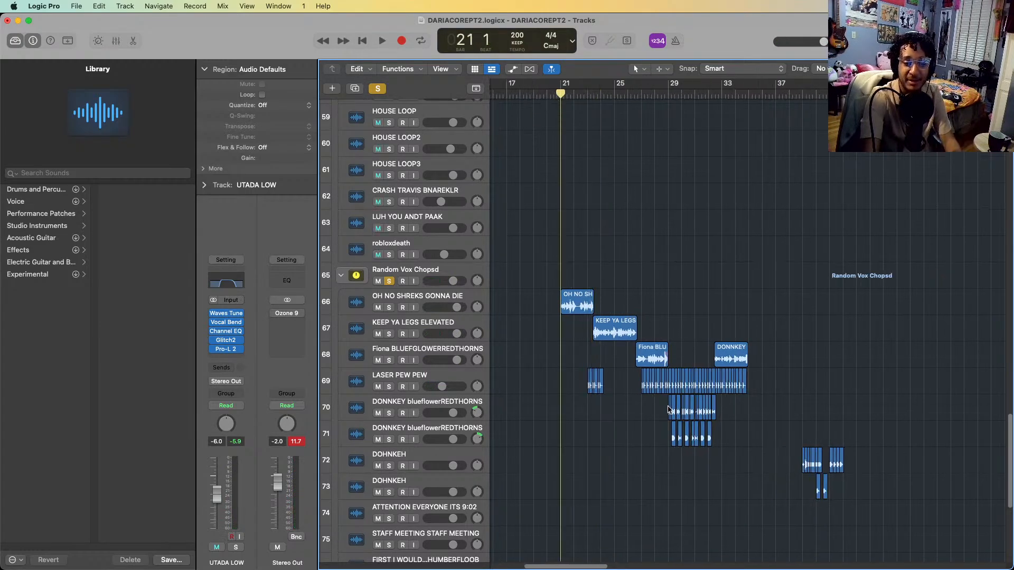
{"action": "key", "text": "space"}
{"action": "key", "text": "super+Right"}
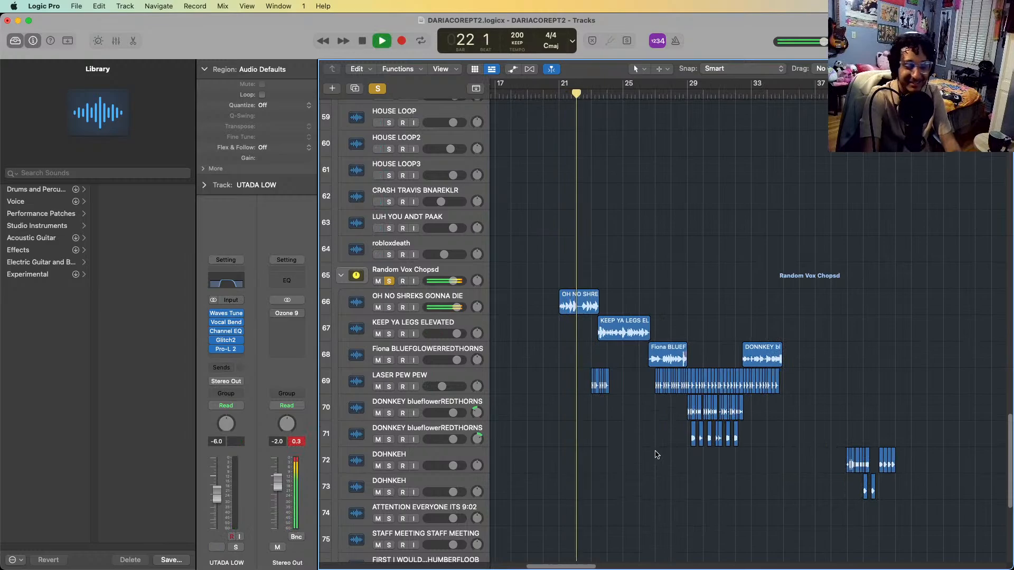
{"action": "scroll", "coordinate": [656, 454], "scroll_direction": "down", "scroll_amount": 3}
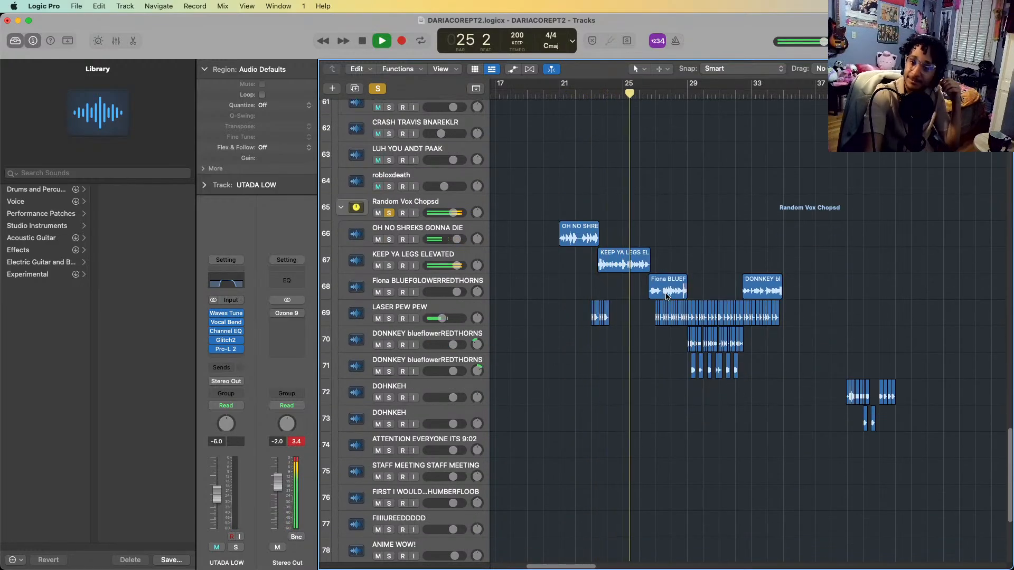
{"action": "key", "text": "space"}
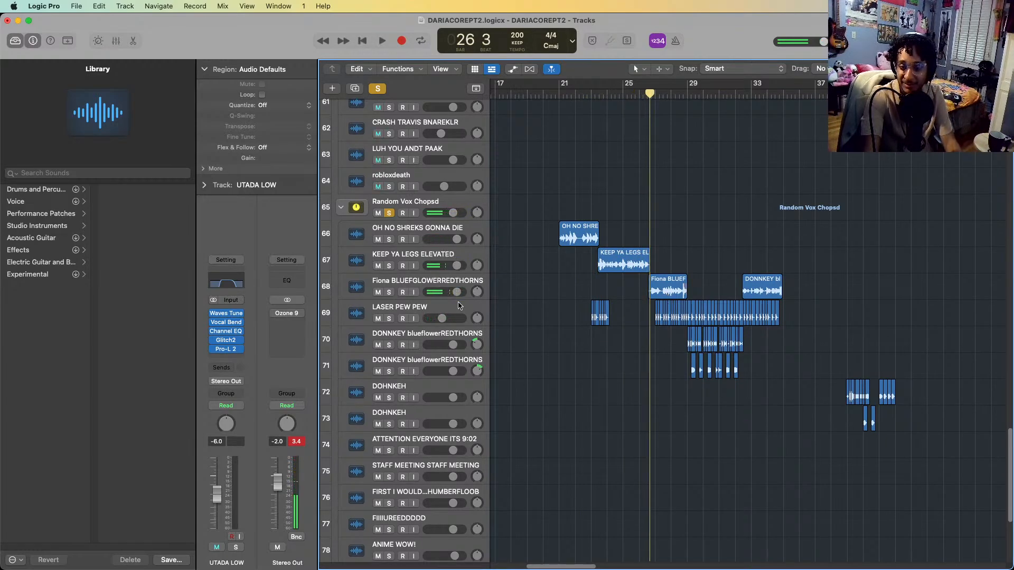
Solo the LASER PEW PEW track within the vocal stack, play it from bar 26 into bar 32, and remove its solo
{"action": "left_click", "coordinate": [404, 307]}
{"action": "key", "text": "space"}
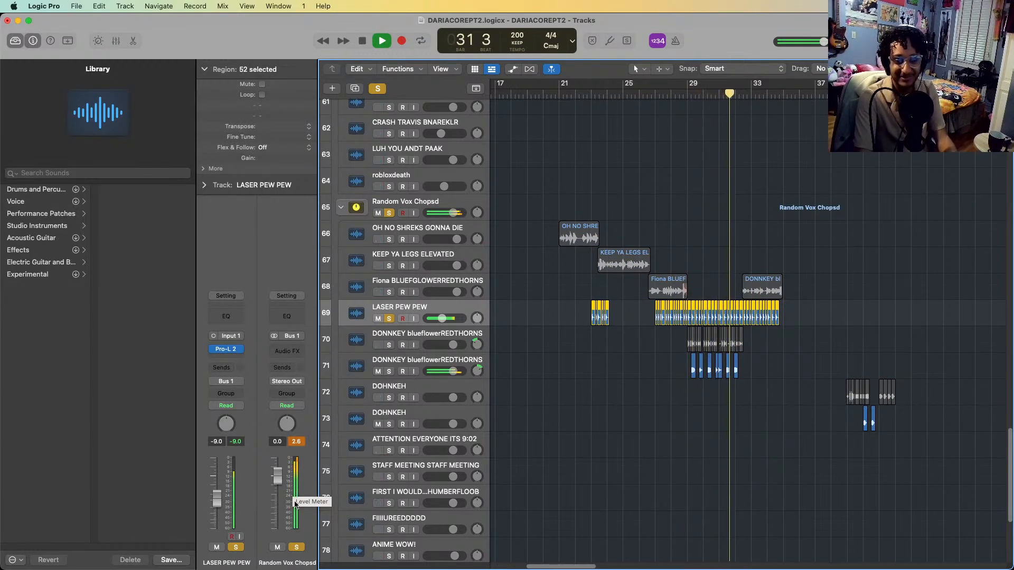
{"action": "key", "text": "space"}
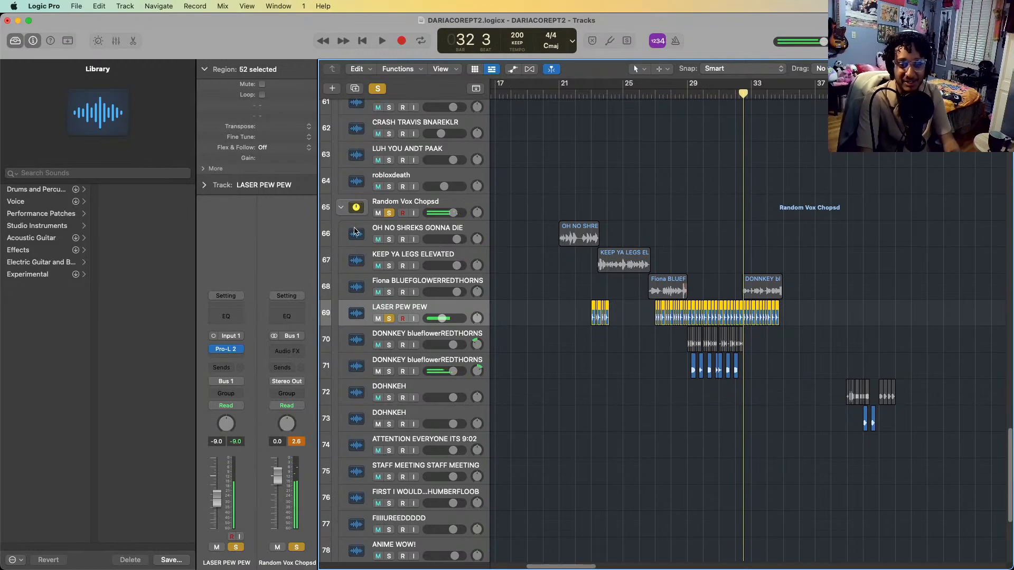
{"action": "key", "text": "s"}
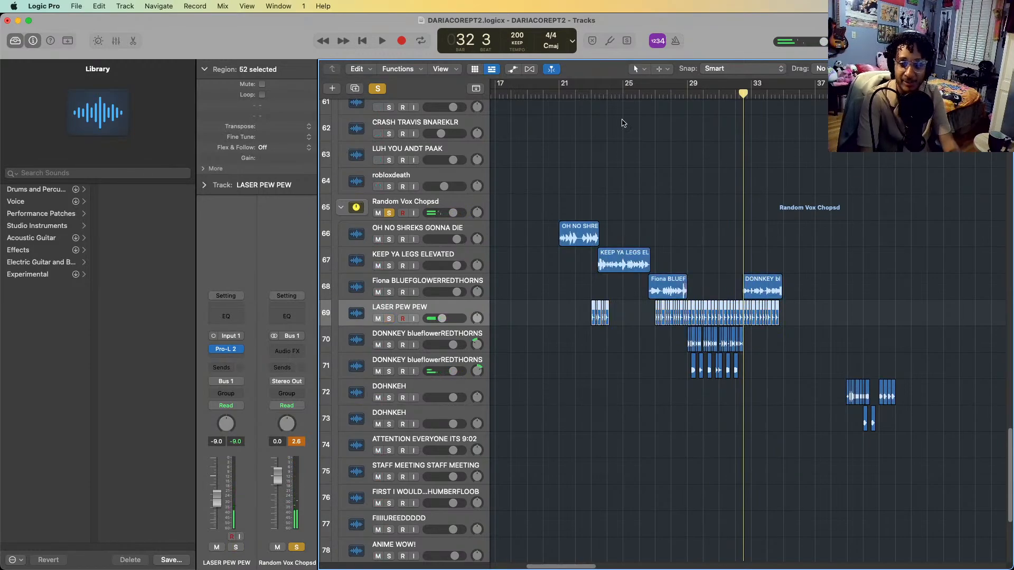
Play the soloed vocal chops from bar 21, clear the solo during playback, and let the full mix run into bar 33
{"action": "scroll", "coordinate": [594, 101], "scroll_direction": "up", "scroll_amount": 10}
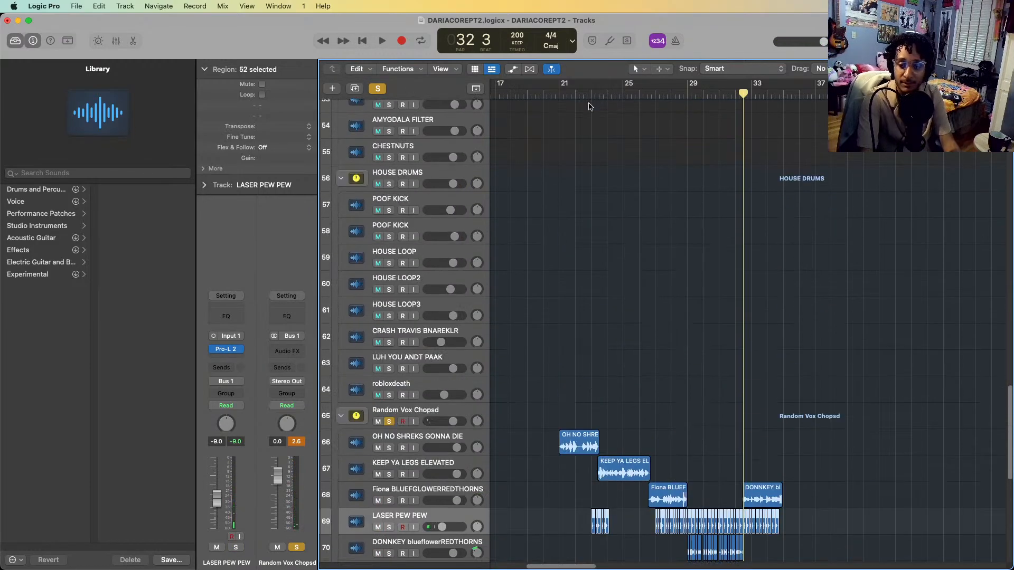
{"action": "scroll", "coordinate": [589, 111], "scroll_direction": "up", "scroll_amount": 4}
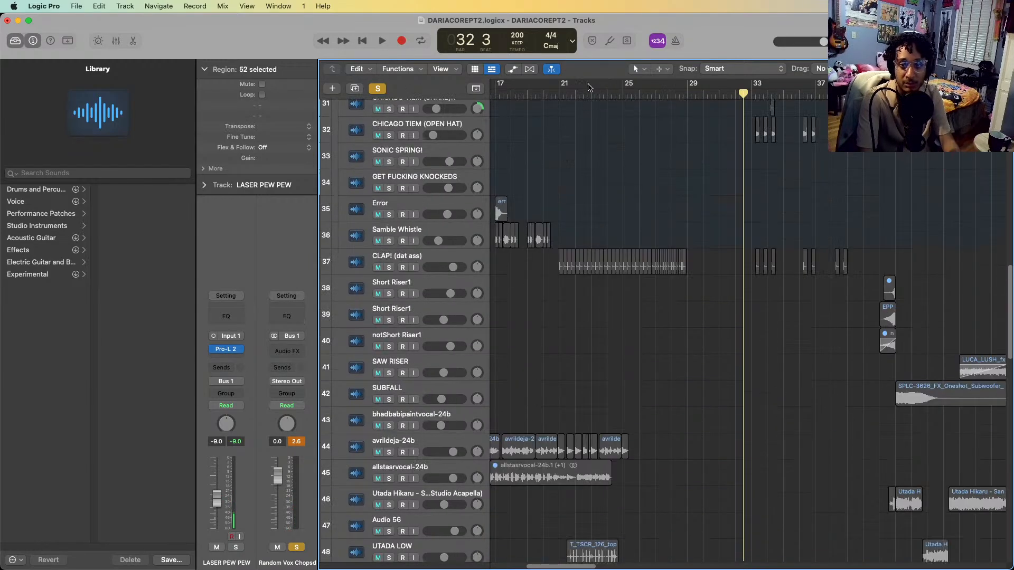
{"action": "left_click", "coordinate": [562, 94]}
{"action": "key", "text": "space"}
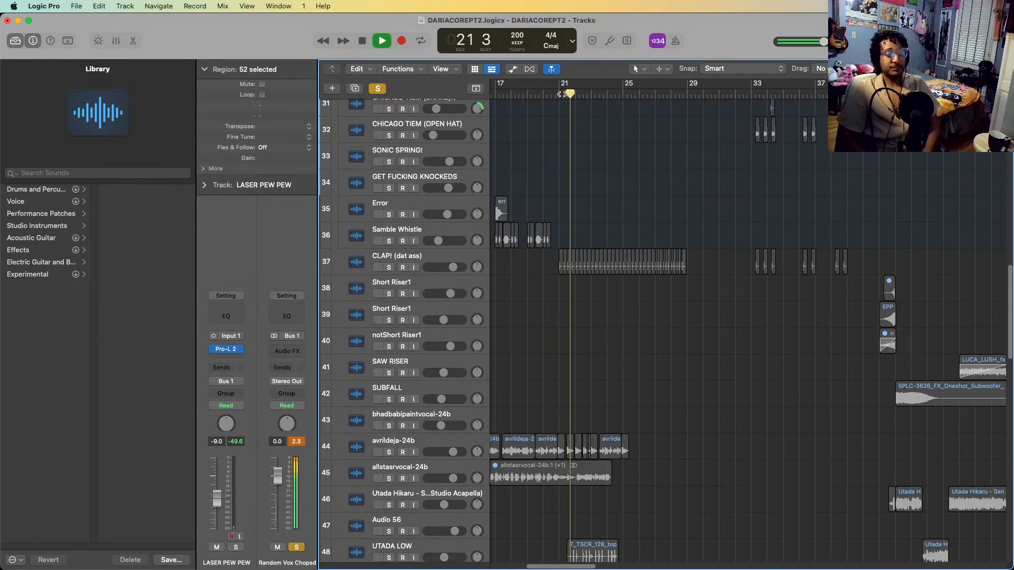
{"action": "key", "text": "s"}
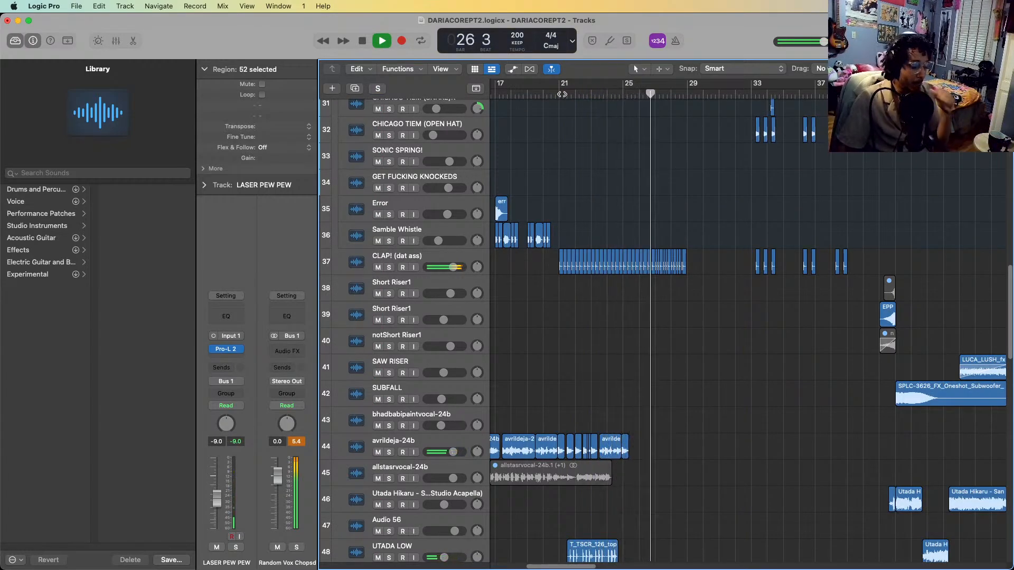
{"action": "scroll", "coordinate": [772, 340], "scroll_direction": "down", "scroll_amount": 8}
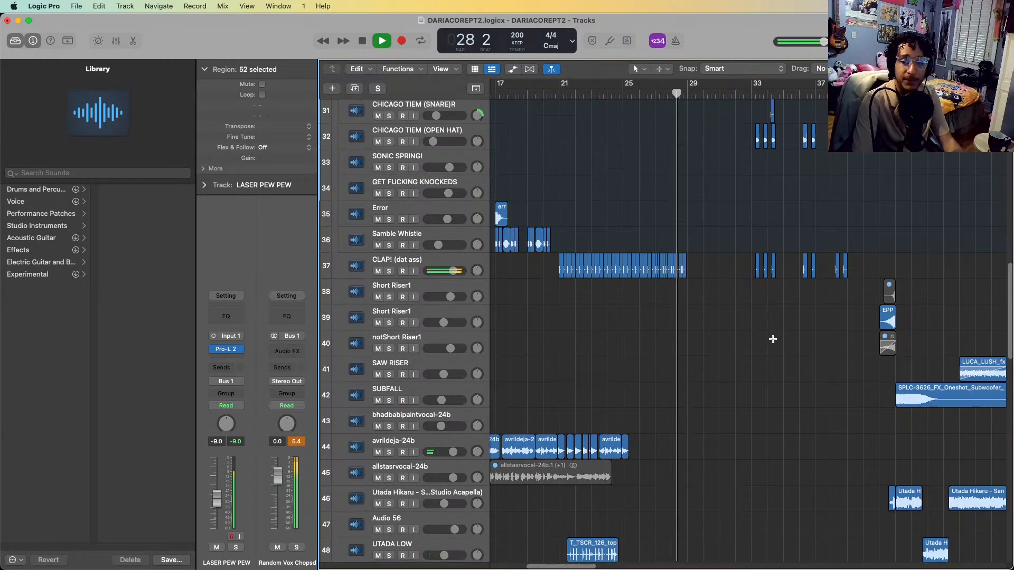
{"action": "scroll", "coordinate": [779, 333], "scroll_direction": "down", "scroll_amount": 5}
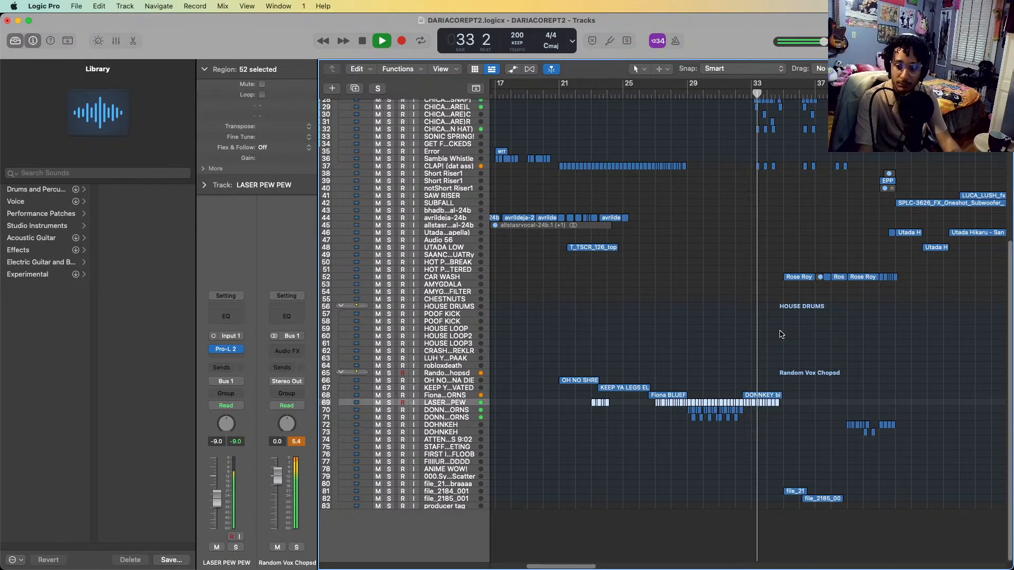
{"action": "key", "text": "space"}
Look over the vocal chop, CAR WASH and drum tracks around bar 33 where the next section starts
{"action": "key", "text": "super+Right"}
{"action": "key", "text": "super+Right"}
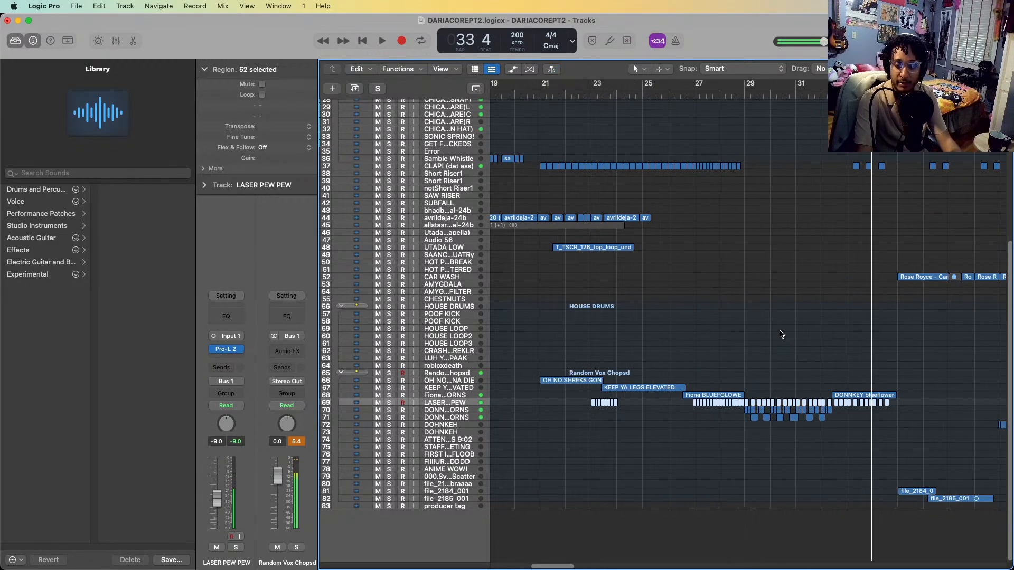
{"action": "key", "text": "super+Down"}
{"action": "key", "text": "super+Down"}
{"action": "key", "text": "super+Down"}
{"action": "key", "text": "super+Down"}
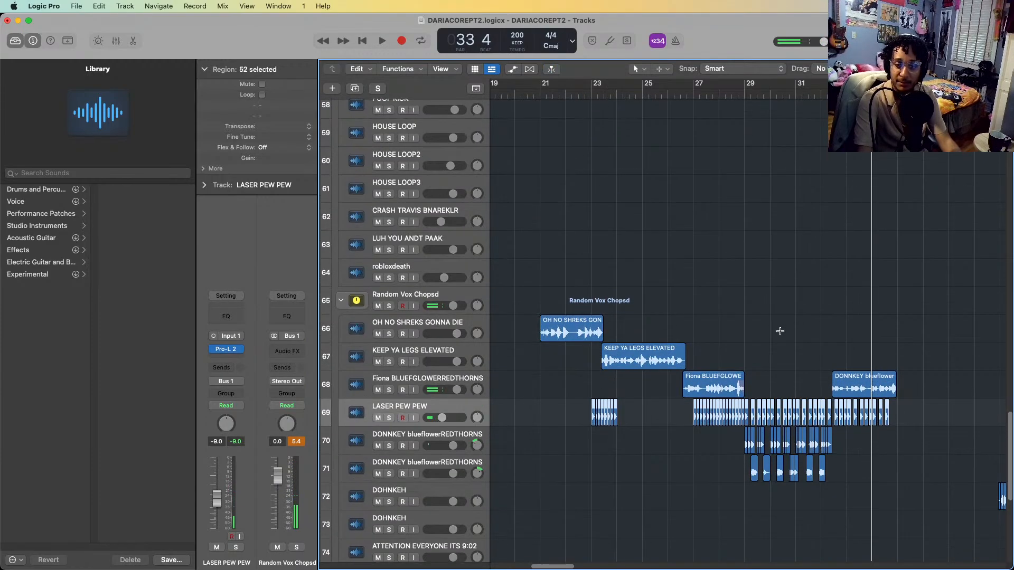
{"action": "scroll", "coordinate": [781, 334], "scroll_direction": "right", "scroll_amount": 6}
{"action": "scroll", "coordinate": [781, 335], "scroll_direction": "up", "scroll_amount": 3}
{"action": "scroll", "coordinate": [808, 344], "scroll_direction": "up", "scroll_amount": 15}
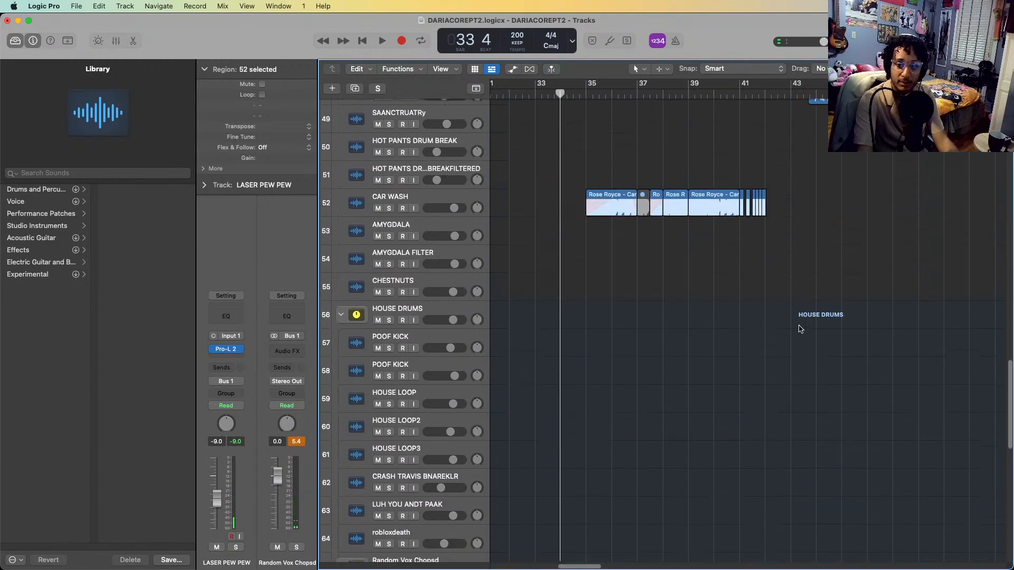
{"action": "scroll", "coordinate": [802, 330], "scroll_direction": "up", "scroll_amount": 5}
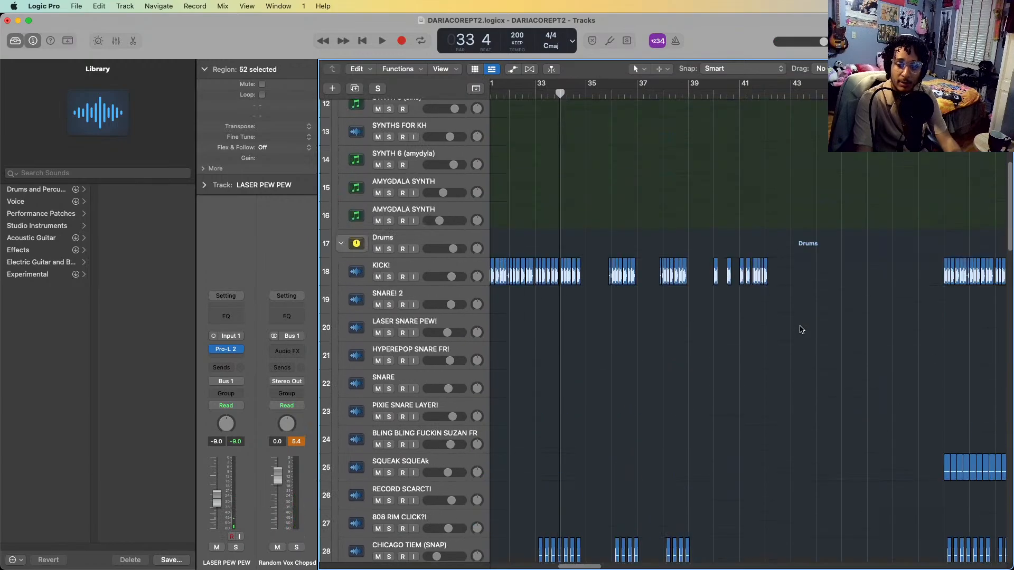
Examine the CHICAGO TIEM snap, snare and open hat regions from bar 33 onward
{"action": "scroll", "coordinate": [802, 330], "scroll_direction": "down", "scroll_amount": 5}
{"action": "key", "text": "super+Down"}
{"action": "key", "text": "super+Down"}
{"action": "key", "text": "super+Right"}
{"action": "key", "text": "super+Right"}
{"action": "key", "text": "super+Right"}
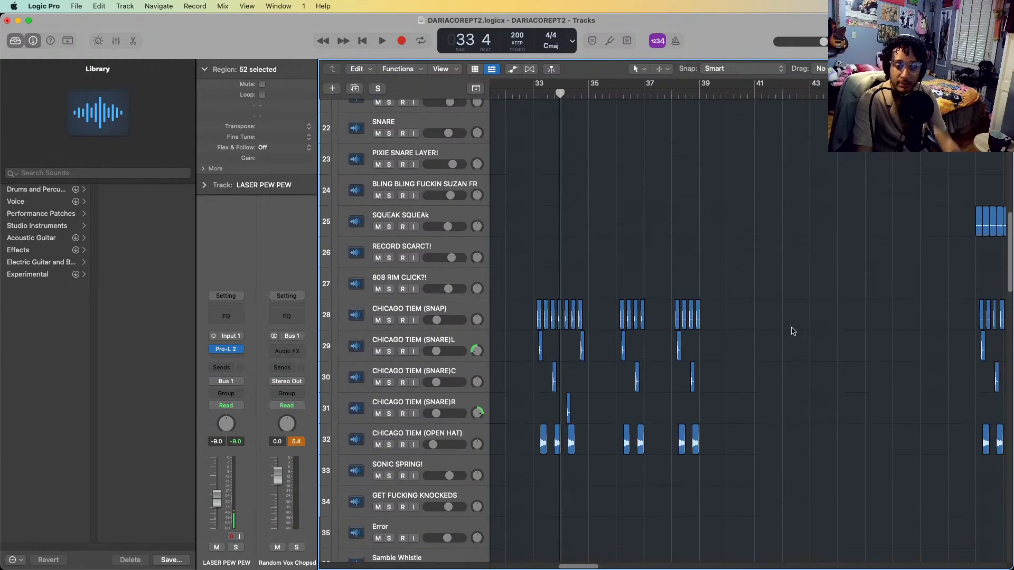
{"action": "scroll", "coordinate": [651, 338], "scroll_direction": "down", "scroll_amount": 10}
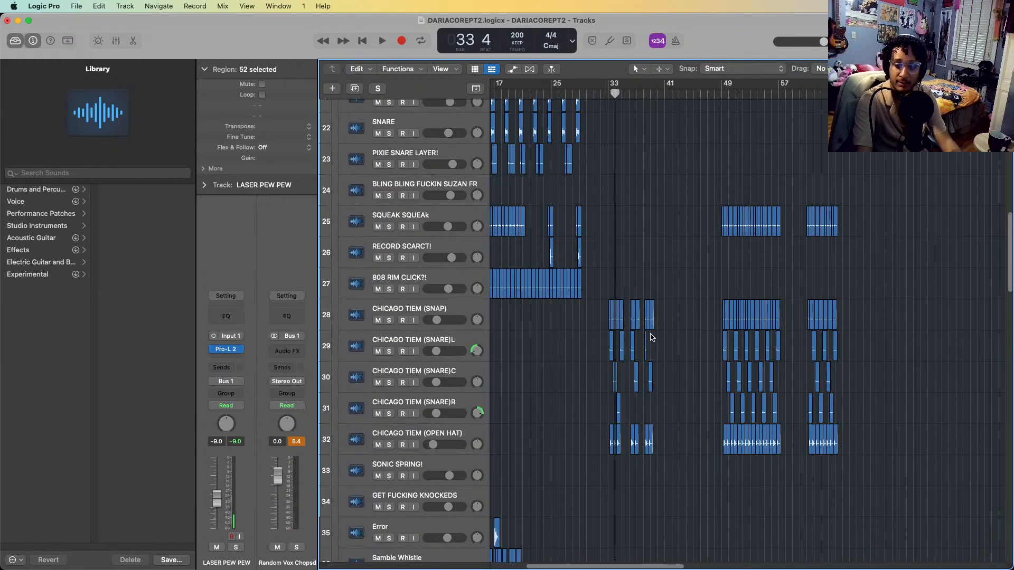
{"action": "key", "text": "super+Right"}
{"action": "key", "text": "super+Right"}
{"action": "key", "text": "super+Right"}
{"action": "key", "text": "super+Right"}
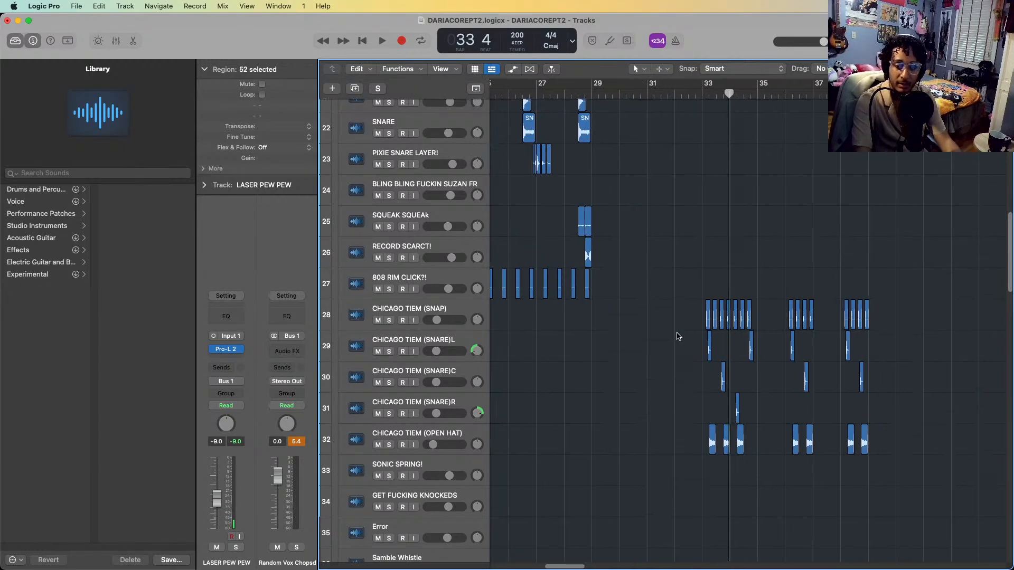
{"action": "key", "text": "super+Left"}
{"action": "key", "text": "super+Left"}
{"action": "key", "text": "super+Left"}
{"action": "key", "text": "super+Left"}
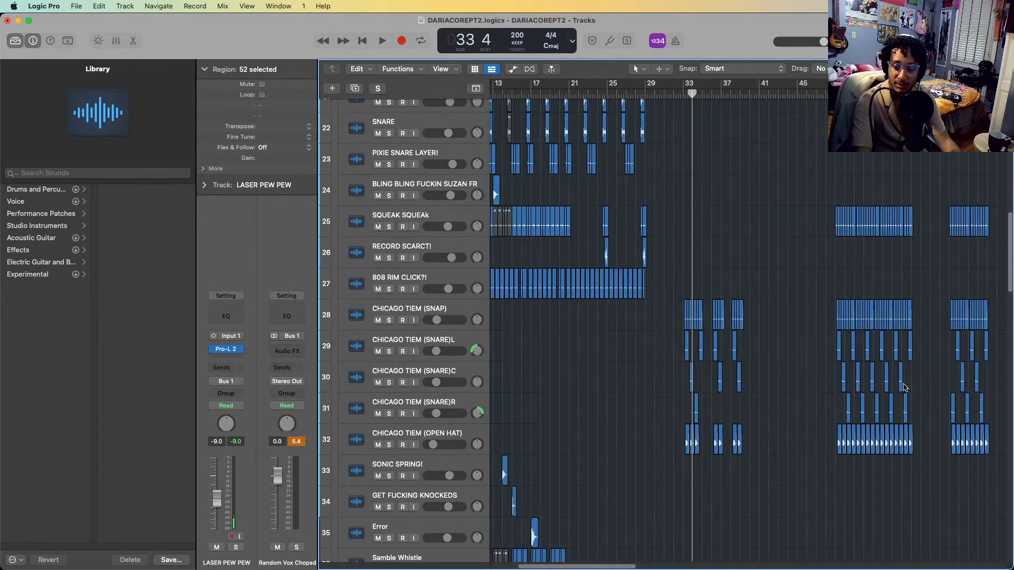
Solo the five CHICAGO TIEM tracks, from the snap through the snares to the open hat
{"action": "key", "text": "super+Right"}
{"action": "key", "text": "super+Right"}
{"action": "key", "text": "super+Right"}
{"action": "key", "text": "super+Right"}
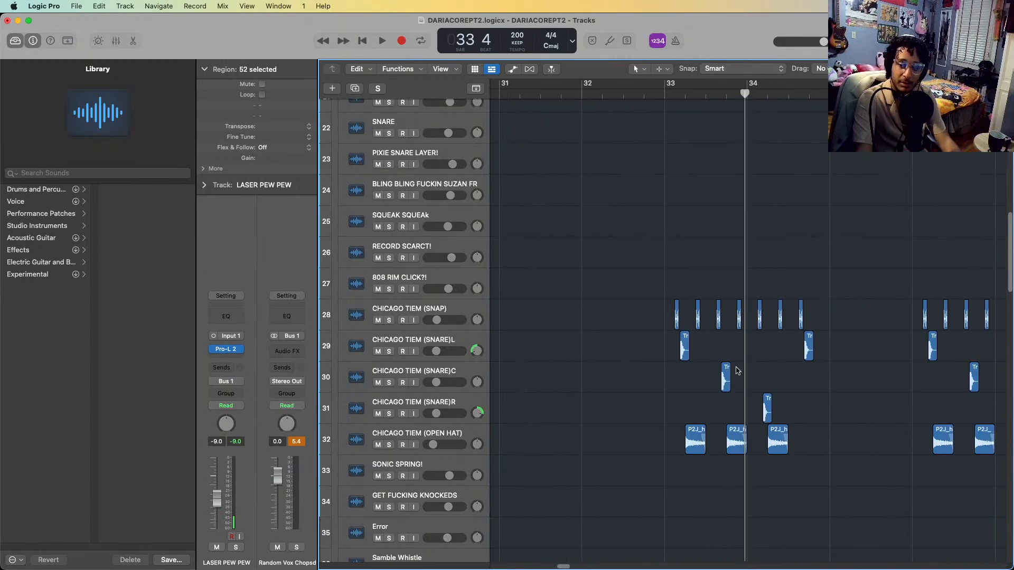
{"action": "key", "text": "super+Left"}
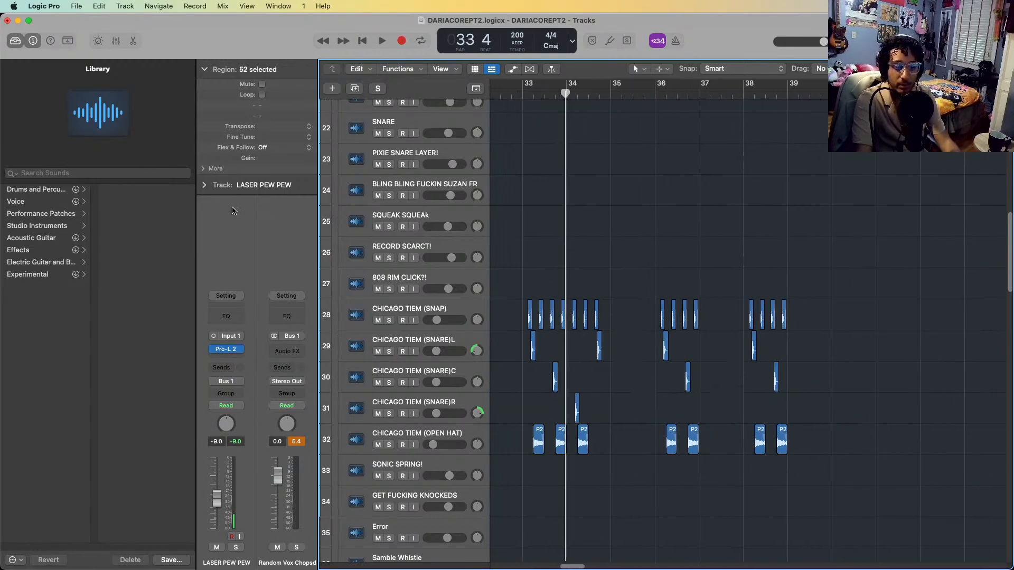
{"action": "left_click", "coordinate": [383, 314]}
{"action": "left_click", "coordinate": [431, 443], "text": "shift"}
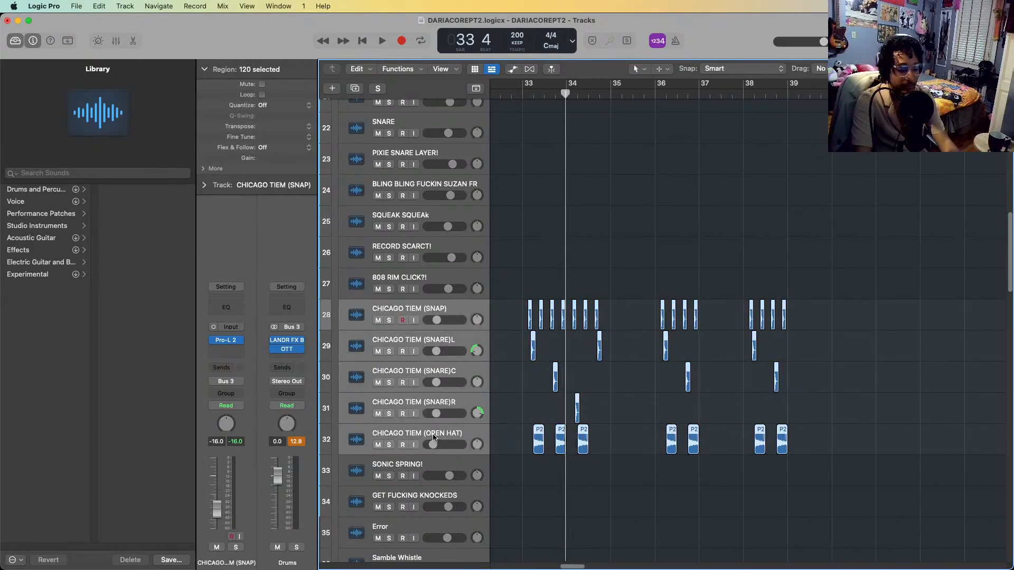
{"action": "key", "text": "s"}
Play the soloed CHICAGO TIEM tracks from just before bar 33 and stop in bar 37
{"action": "key", "text": "super+Left"}
{"action": "scroll", "coordinate": [572, 191], "scroll_direction": "left", "scroll_amount": 6}
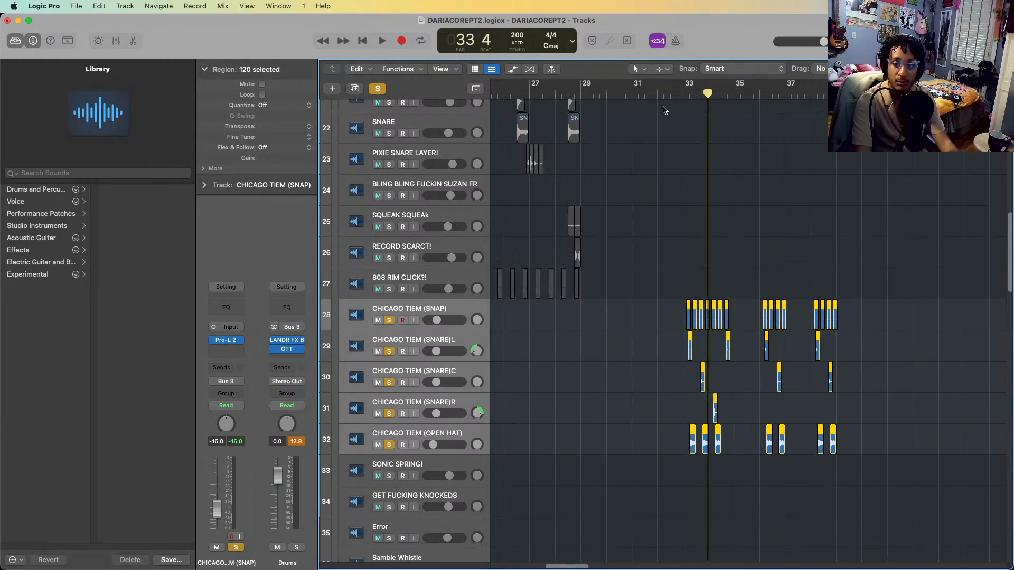
{"action": "left_click", "coordinate": [672, 94]}
{"action": "key", "text": "space"}
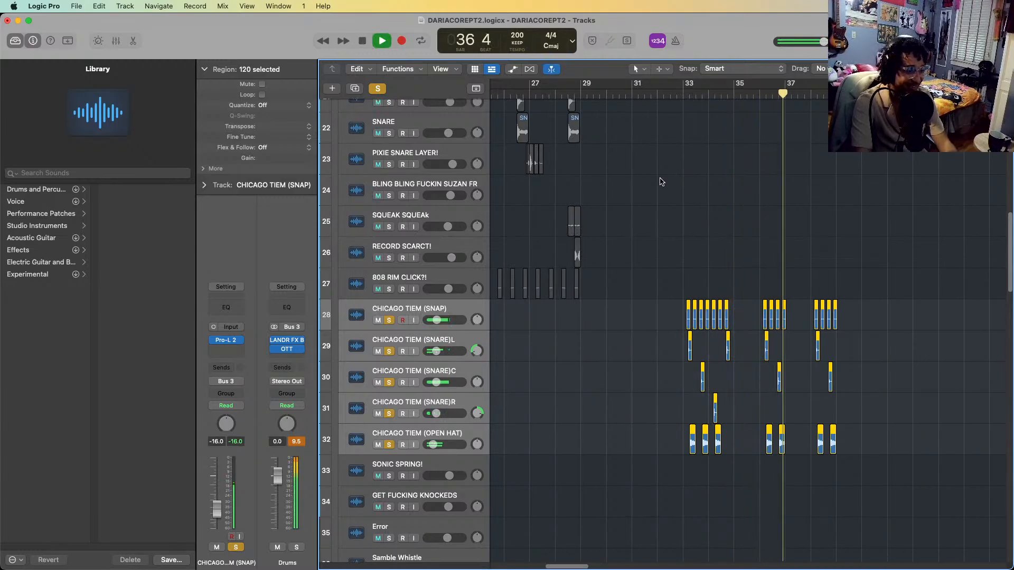
{"action": "key", "text": "space"}
Add the KICK! track to the solo and play the combined drums from bar 33 into bar 39
{"action": "scroll", "coordinate": [662, 181], "scroll_direction": "up", "scroll_amount": 8}
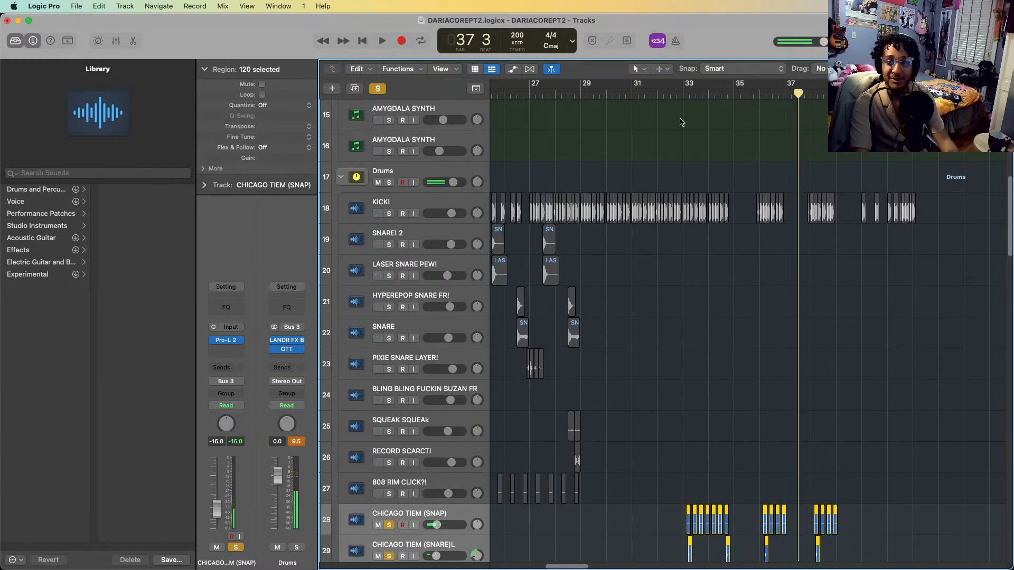
{"action": "left_click", "coordinate": [683, 102]}
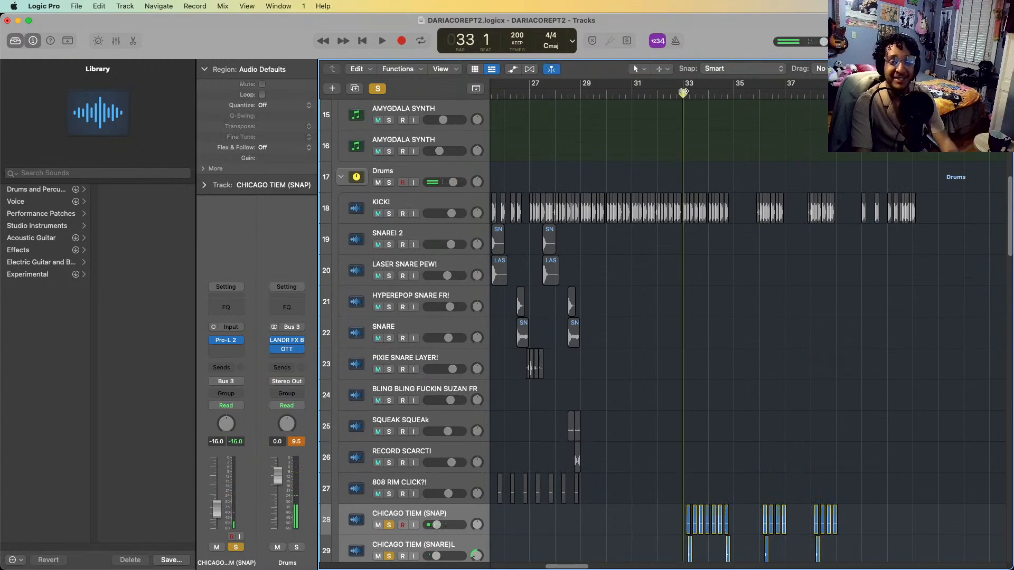
{"action": "left_click", "coordinate": [389, 213]}
{"action": "key", "text": "space"}
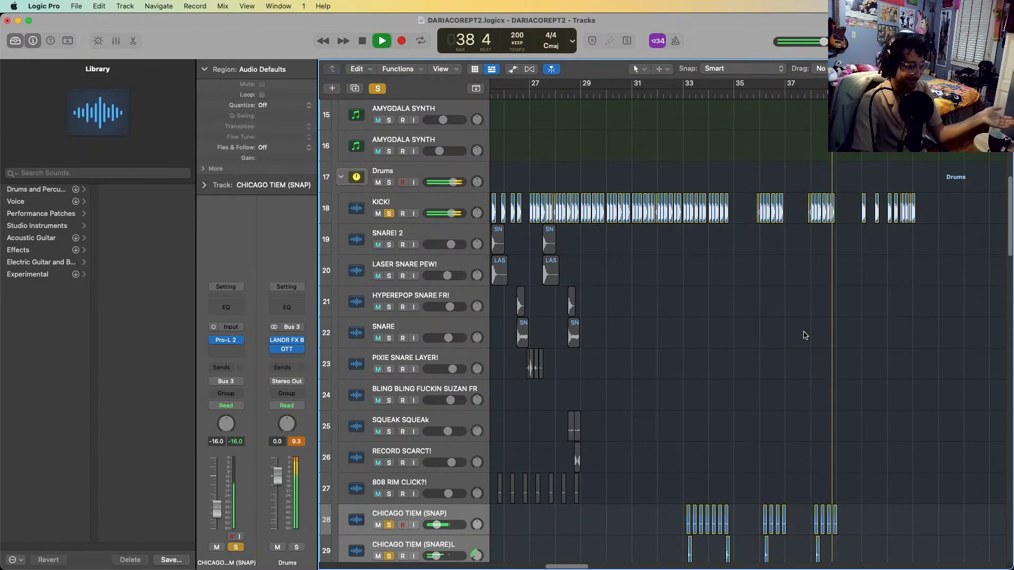
{"action": "key", "text": "space"}
Step through the CHICAGO TIEM snap, snare and open hat tracks, and clear all active solos
{"action": "scroll", "coordinate": [826, 322], "scroll_direction": "down", "scroll_amount": 5}
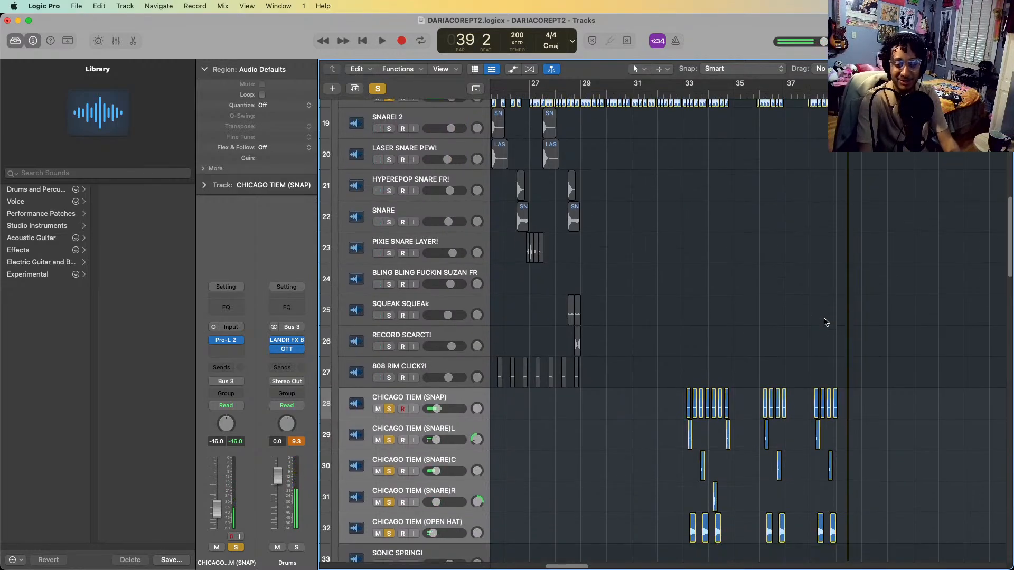
{"action": "scroll", "coordinate": [825, 322], "scroll_direction": "down", "scroll_amount": 4}
{"action": "left_click", "coordinate": [401, 291]}
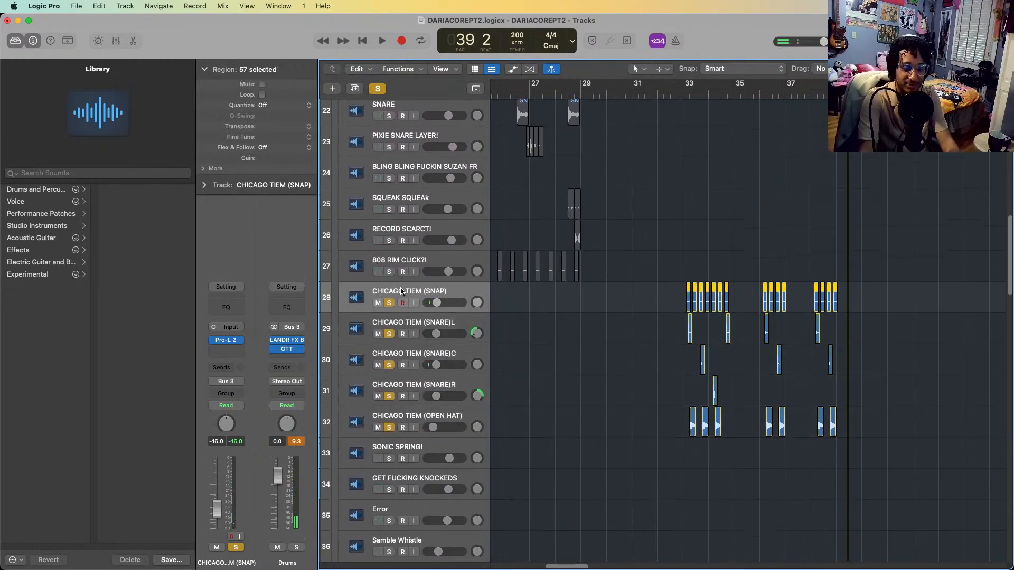
{"action": "key", "text": "Down"}
{"action": "key", "text": "Down"}
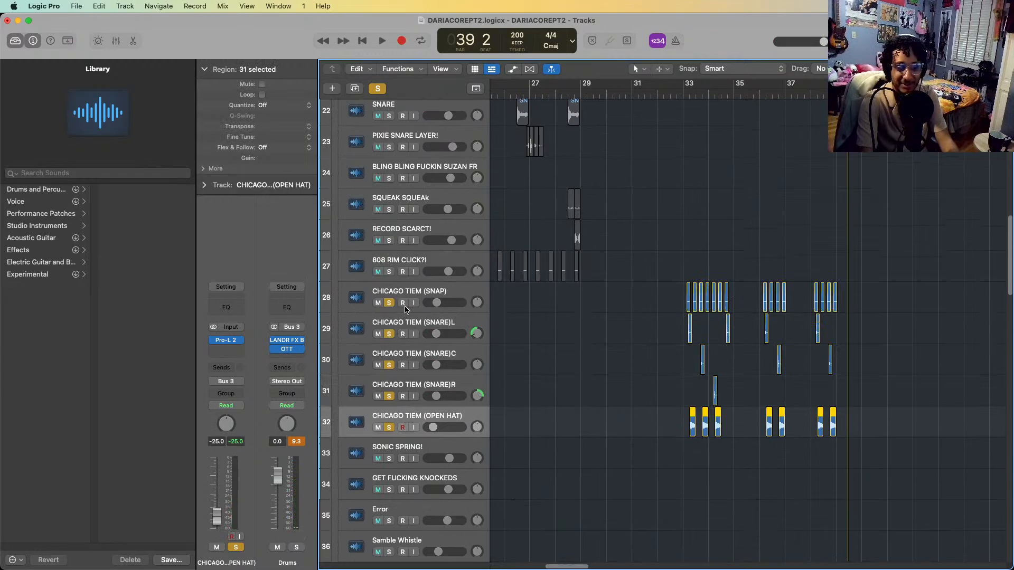
{"action": "key", "text": "ctrl+s"}
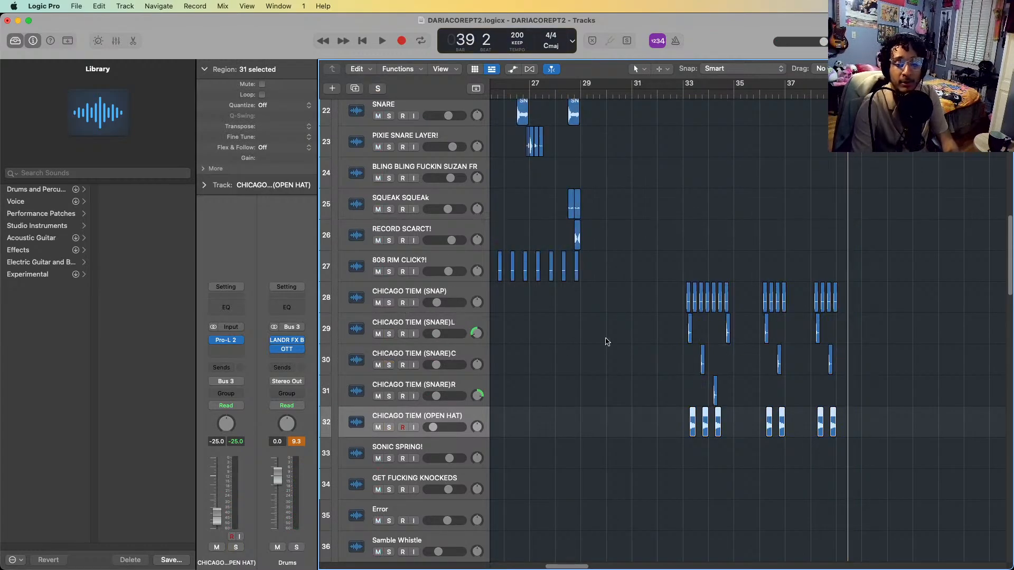
Solo the tracks from CHICAGO TIEM (SNAP) through CLAP! (dat ass) and start playback from bar 33
{"action": "scroll", "coordinate": [924, 386], "scroll_direction": "down", "scroll_amount": 5}
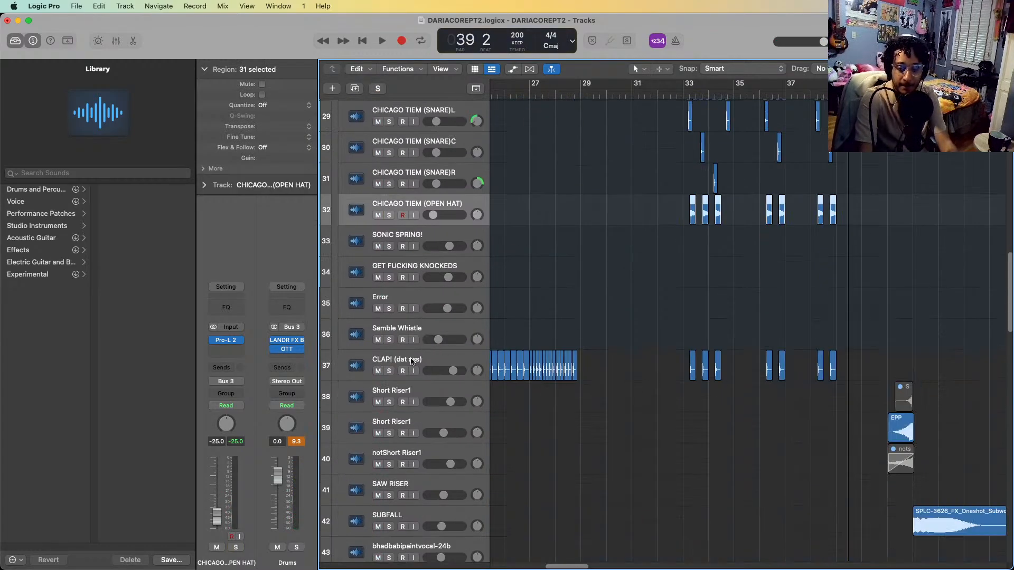
{"action": "left_click", "coordinate": [412, 361]}
{"action": "scroll", "coordinate": [436, 219], "scroll_direction": "up", "scroll_amount": 3}
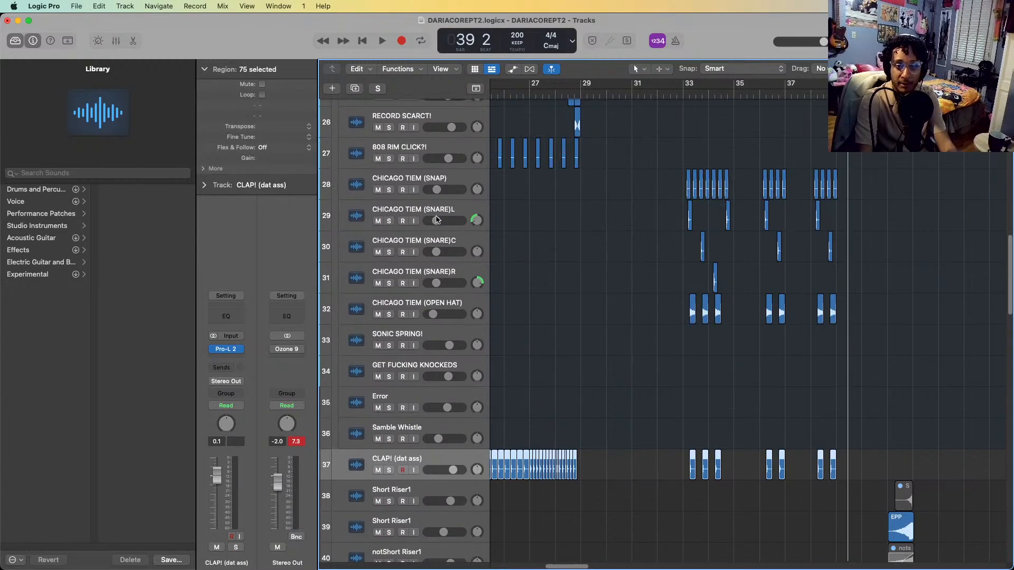
{"action": "left_click", "coordinate": [431, 178], "text": "shift"}
{"action": "key", "text": "s"}
{"action": "left_click", "coordinate": [684, 96]}
{"action": "key", "text": "space"}
Add the KICK! track to the solo during playback and stop in bar 38
{"action": "scroll", "coordinate": [639, 147], "scroll_direction": "up", "scroll_amount": 9}
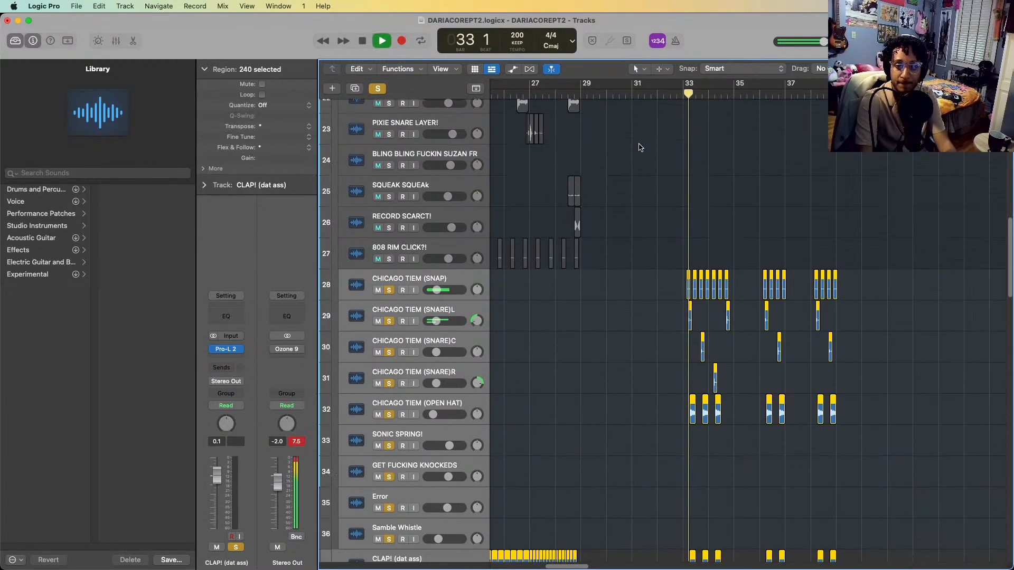
{"action": "left_click", "coordinate": [389, 152]}
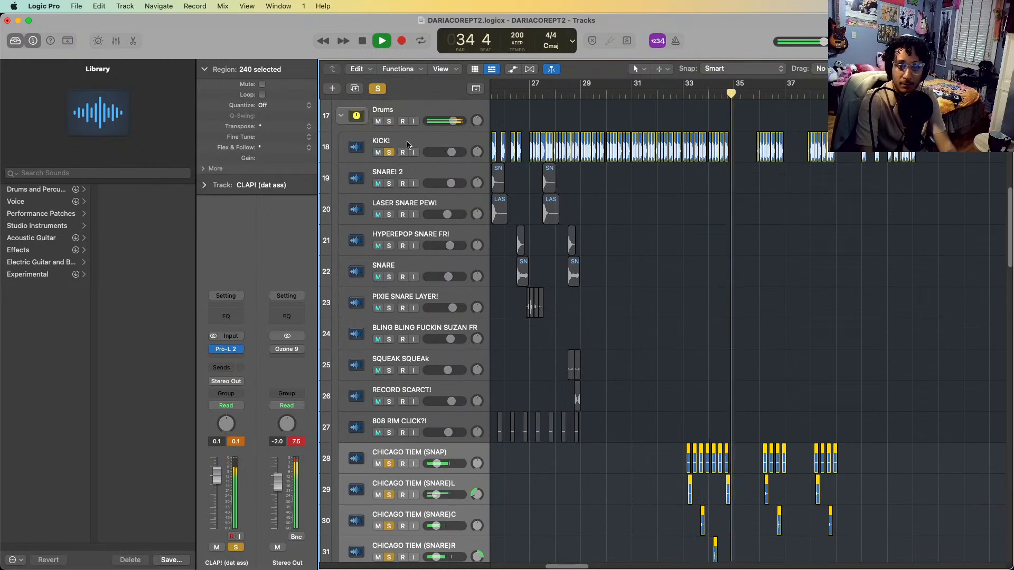
{"action": "scroll", "coordinate": [862, 267], "scroll_direction": "down", "scroll_amount": 1}
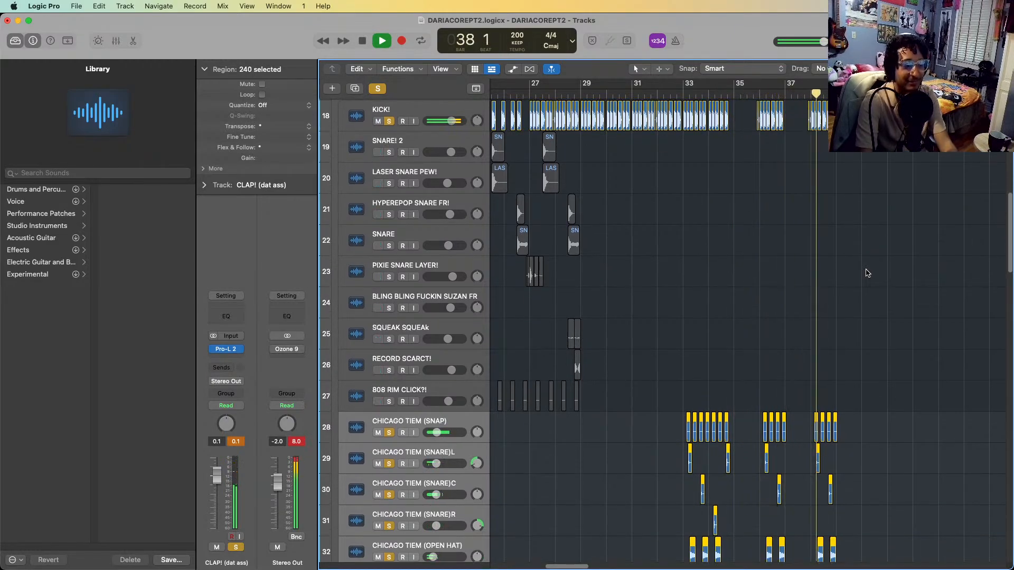
{"action": "key", "text": "space"}
Solo the CAR WASH sample track as well and play it from bar 35 into bar 40
{"action": "scroll", "coordinate": [866, 273], "scroll_direction": "down", "scroll_amount": 15}
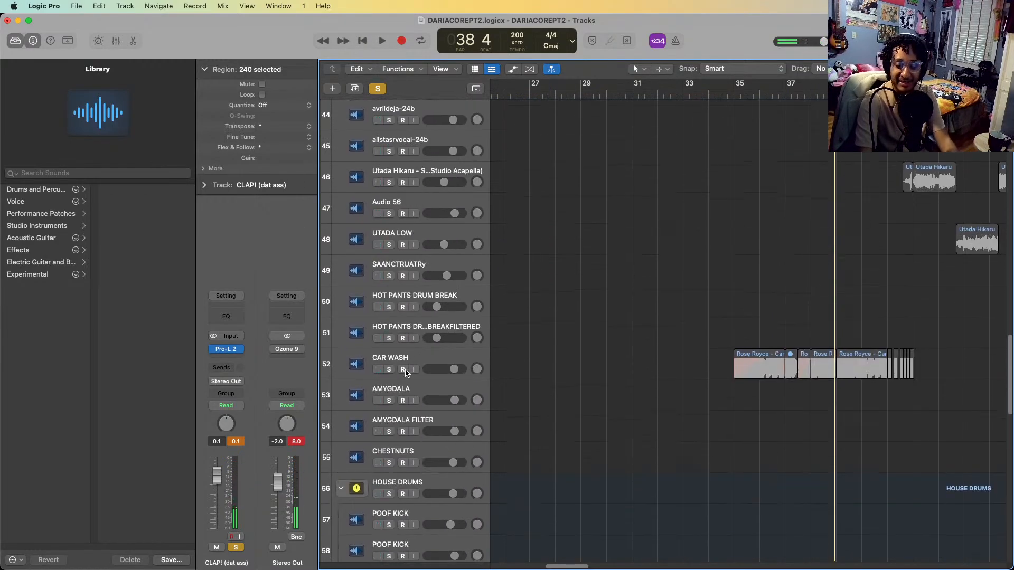
{"action": "left_click", "coordinate": [423, 361]}
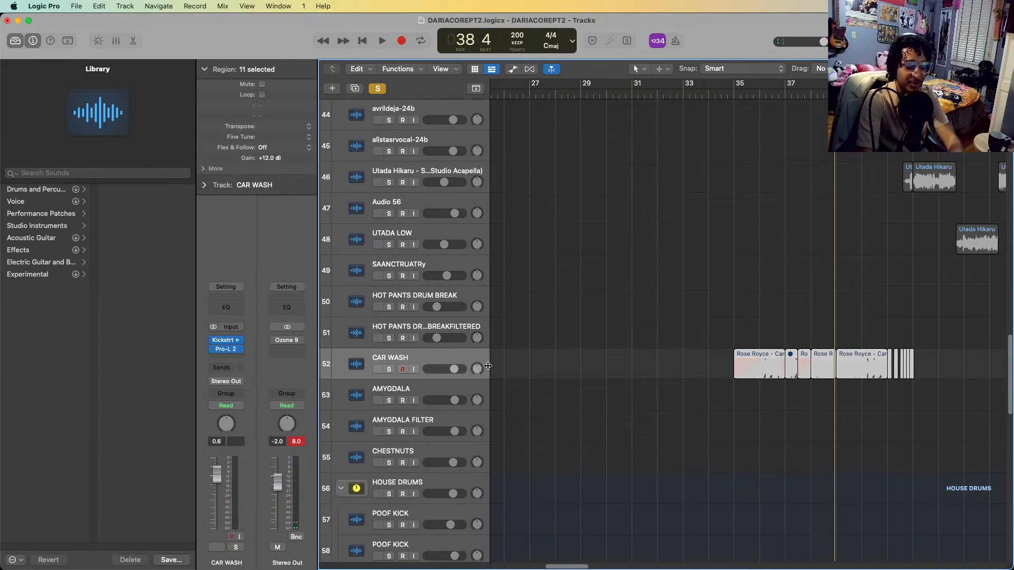
{"action": "key", "text": "s"}
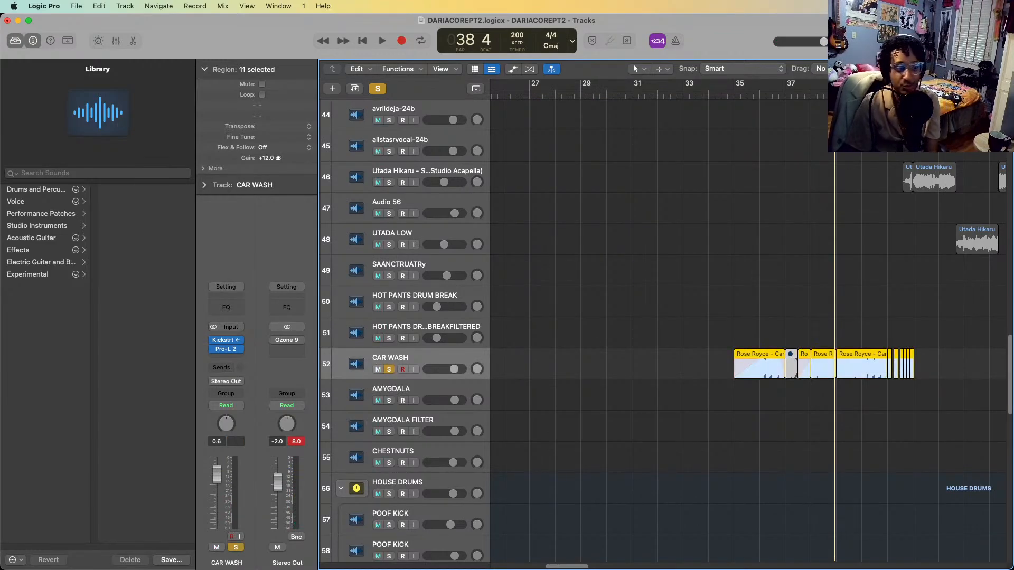
{"action": "left_click", "coordinate": [740, 96]}
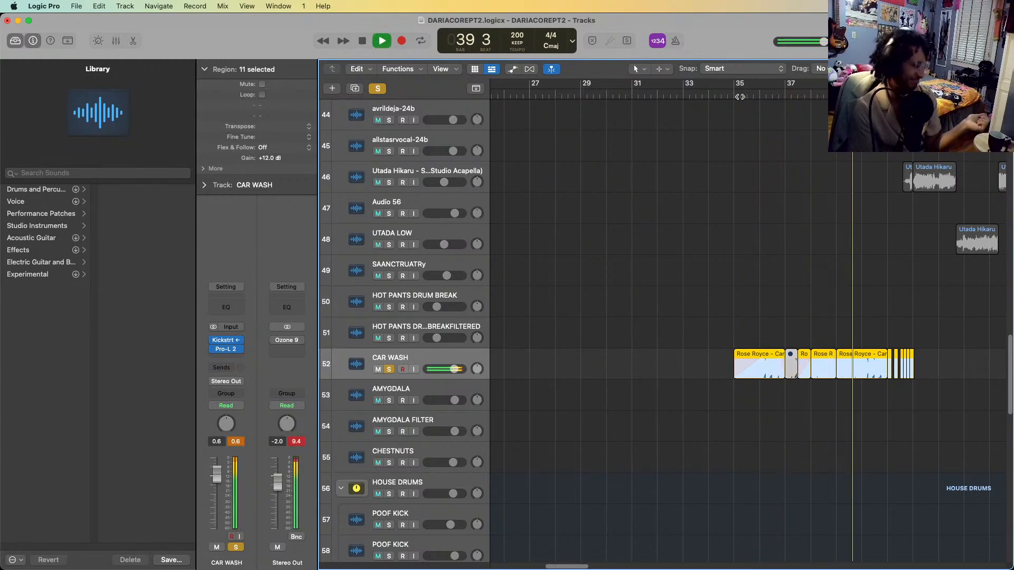
{"action": "key", "text": "space"}
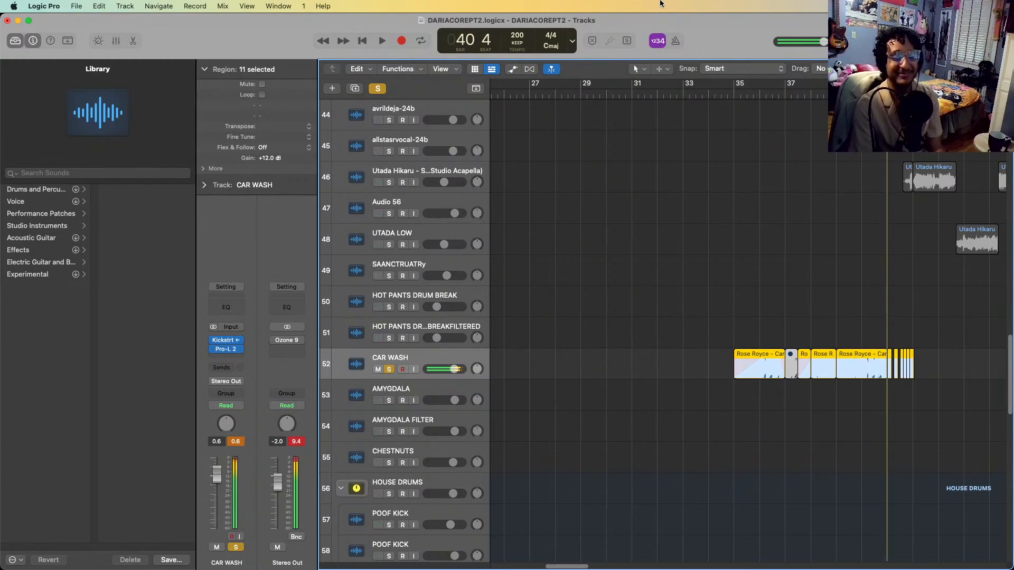
Solo both DOHNKEH vocal chop tracks and play their regions into bar 41
{"action": "scroll", "coordinate": [886, 236], "scroll_direction": "down", "scroll_amount": 15}
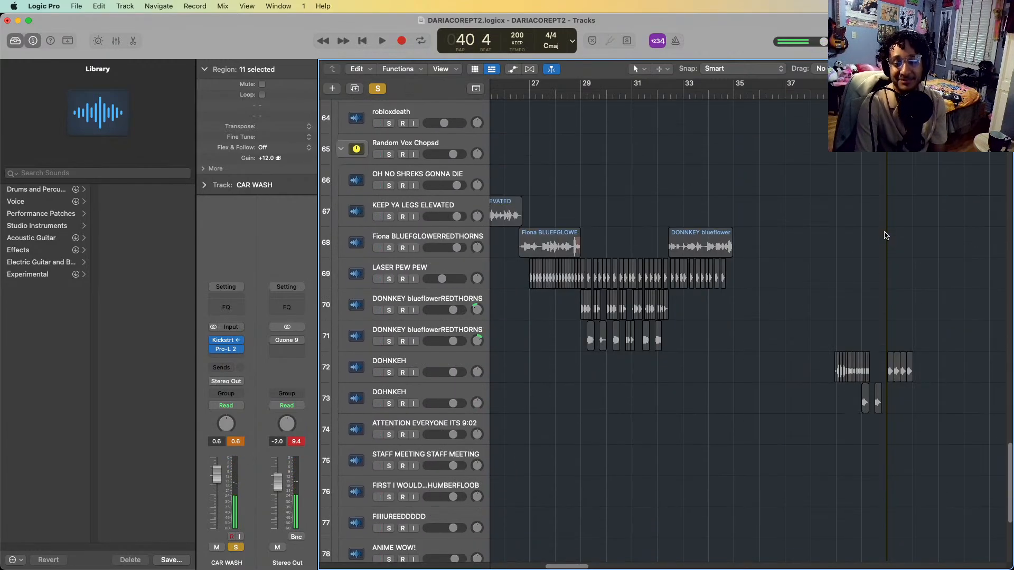
{"action": "left_click", "coordinate": [427, 392]}
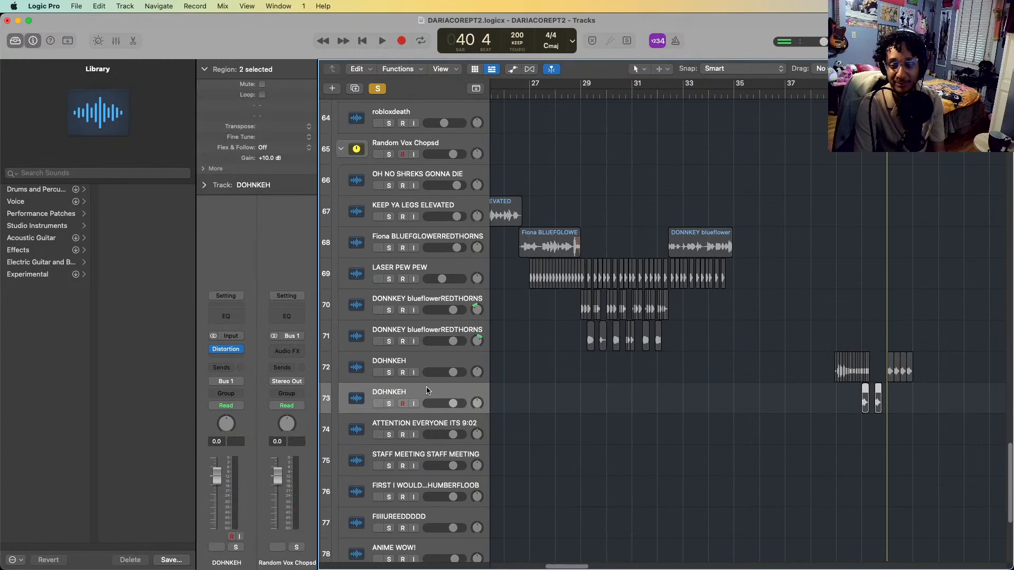
{"action": "left_click", "coordinate": [442, 365], "text": "shift"}
{"action": "key", "text": "s"}
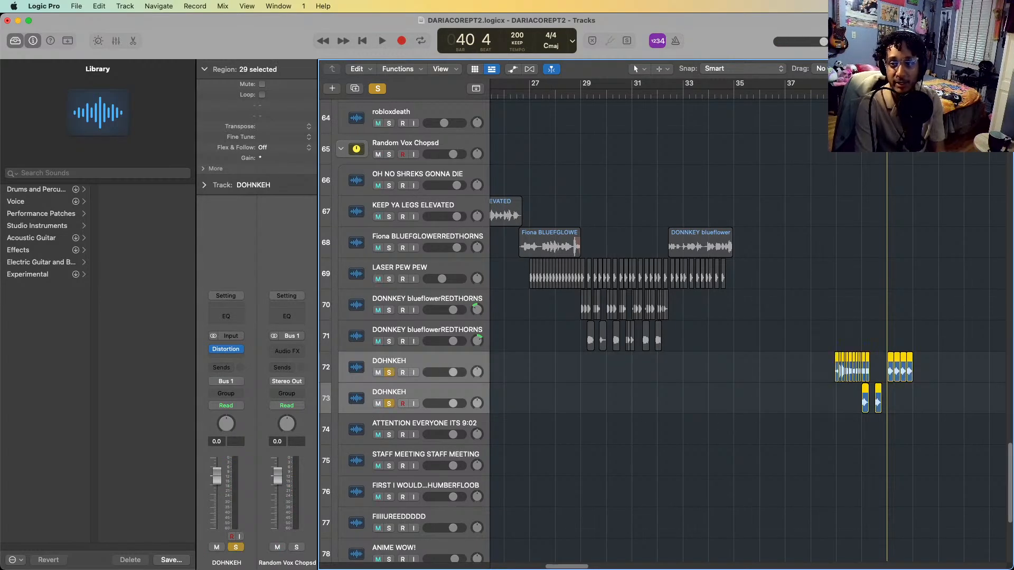
{"action": "key", "text": "space"}
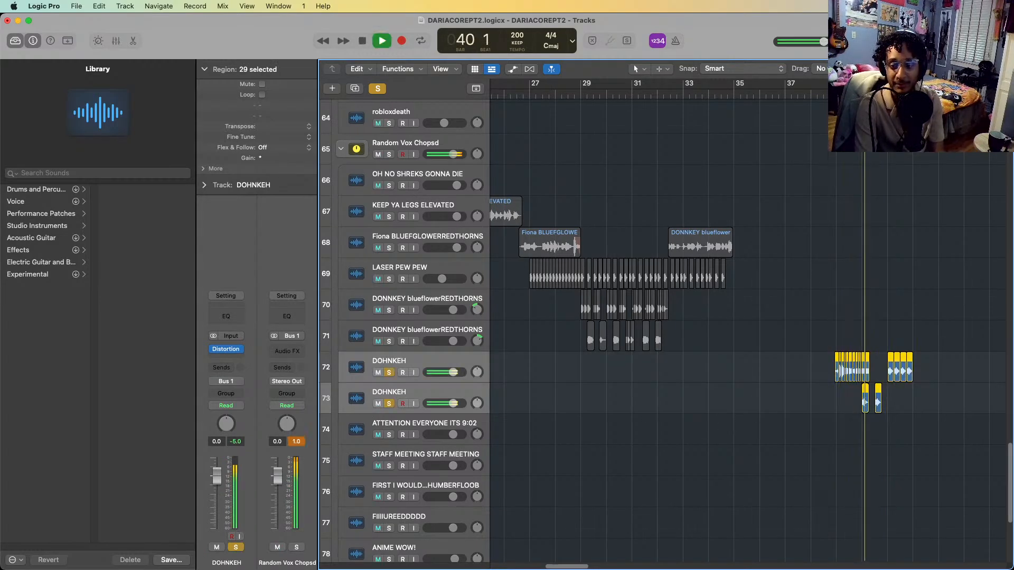
{"action": "key", "text": "space"}
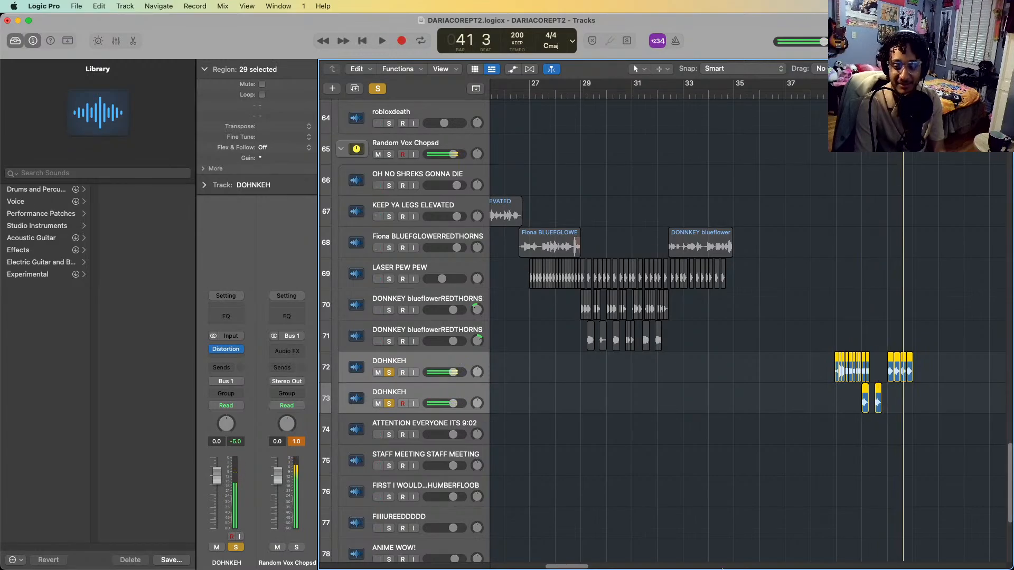
Solo the file_2184_001 and file_2185_001 tracks and play them from bar 35 into bar 38
{"action": "scroll", "coordinate": [827, 354], "scroll_direction": "down", "scroll_amount": 5}
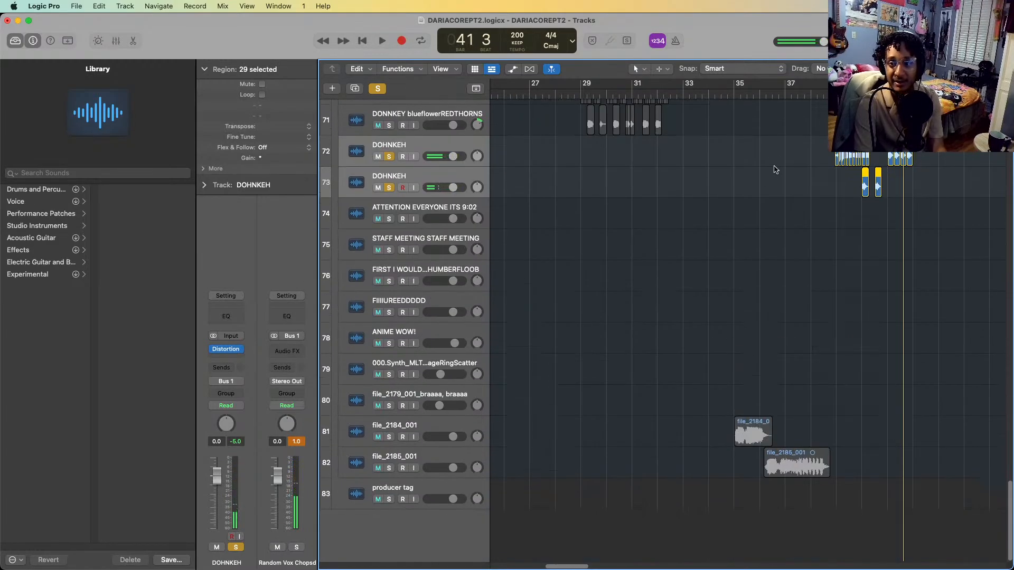
{"action": "scroll", "coordinate": [775, 170], "scroll_direction": "up", "scroll_amount": 5}
{"action": "scroll", "coordinate": [776, 196], "scroll_direction": "down", "scroll_amount": 3}
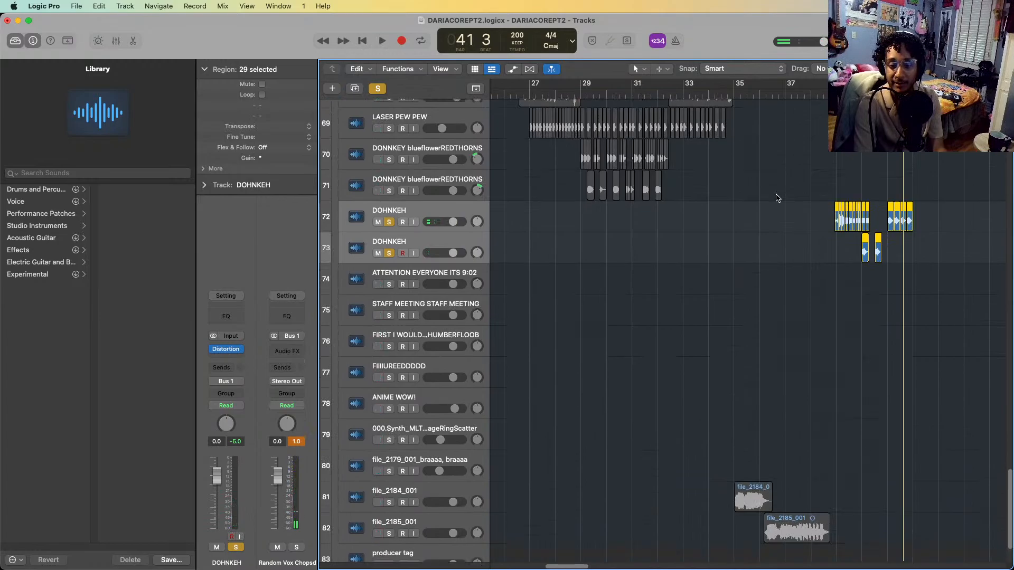
{"action": "left_click", "coordinate": [740, 95]}
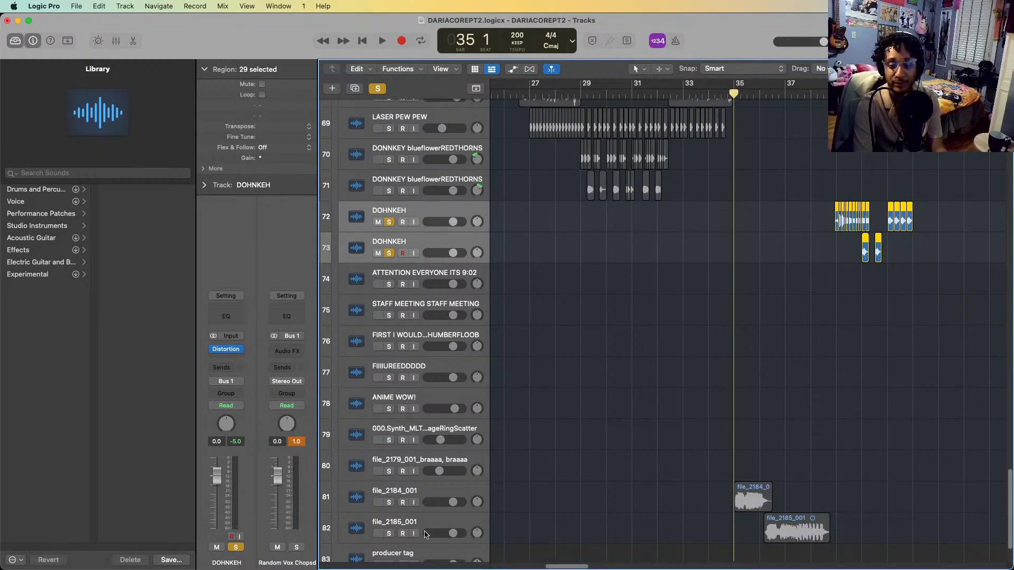
{"action": "left_click", "coordinate": [427, 534]}
{"action": "left_click", "coordinate": [427, 493], "text": "shift"}
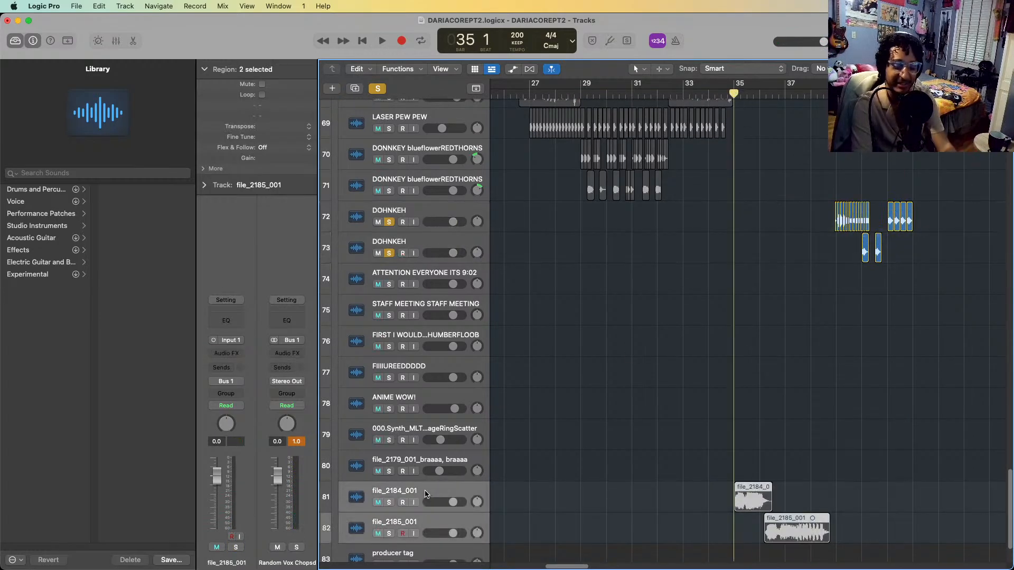
{"action": "key", "text": "s"}
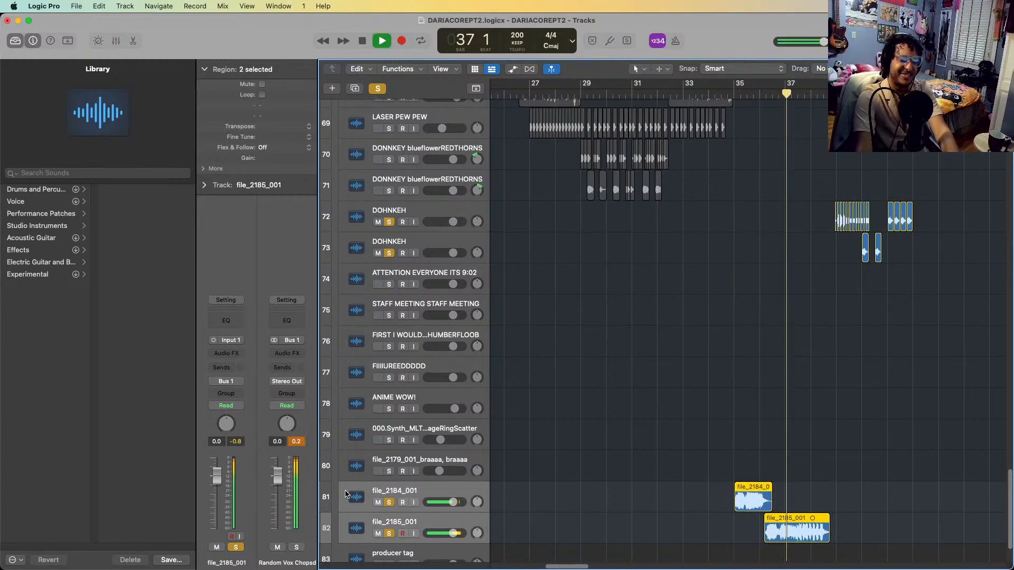
{"action": "key", "text": "space"}
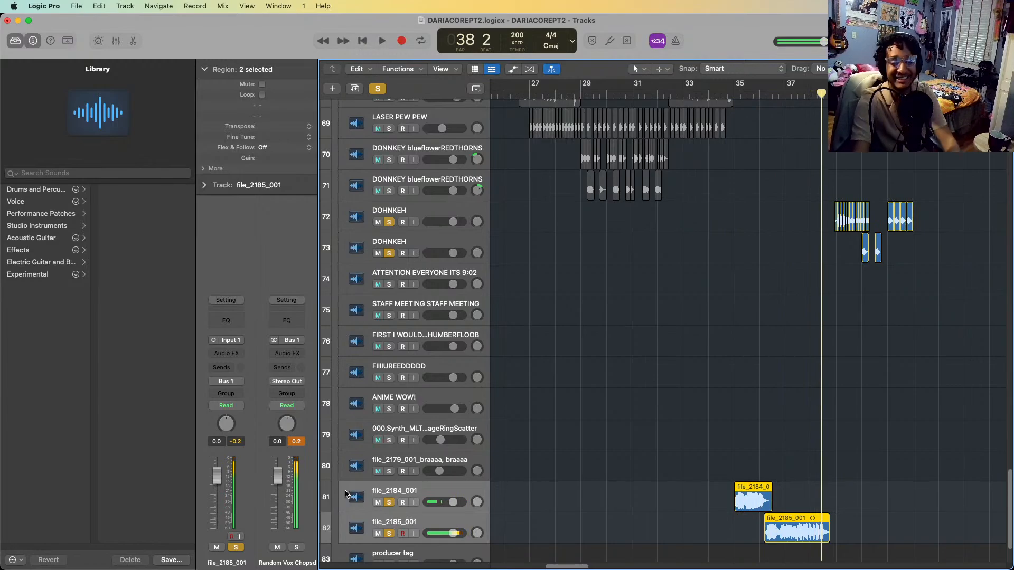
Return to the CHICAGO TIEM and clap tracks and play all soloed layers together from bar 33
{"action": "scroll", "coordinate": [591, 358], "scroll_direction": "up", "scroll_amount": 12}
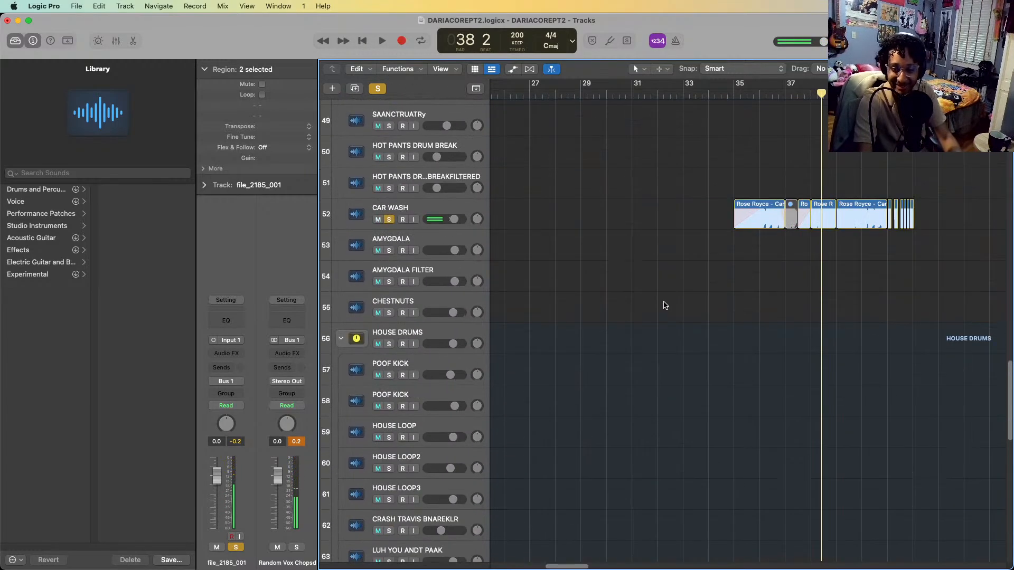
{"action": "scroll", "coordinate": [667, 294], "scroll_direction": "up", "scroll_amount": 20}
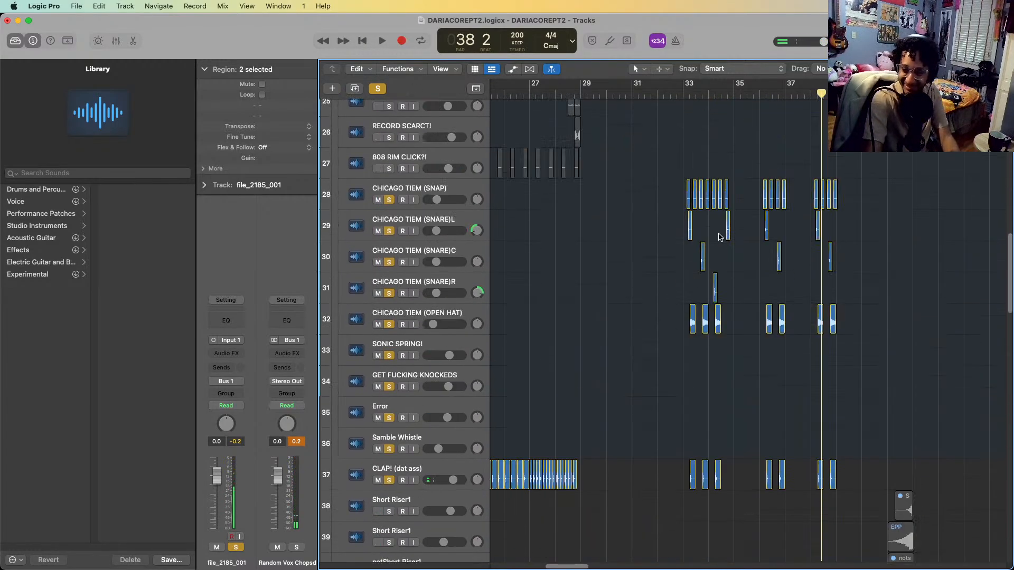
{"action": "scroll", "coordinate": [721, 237], "scroll_direction": "up", "scroll_amount": 4}
{"action": "scroll", "coordinate": [738, 260], "scroll_direction": "down", "scroll_amount": 13}
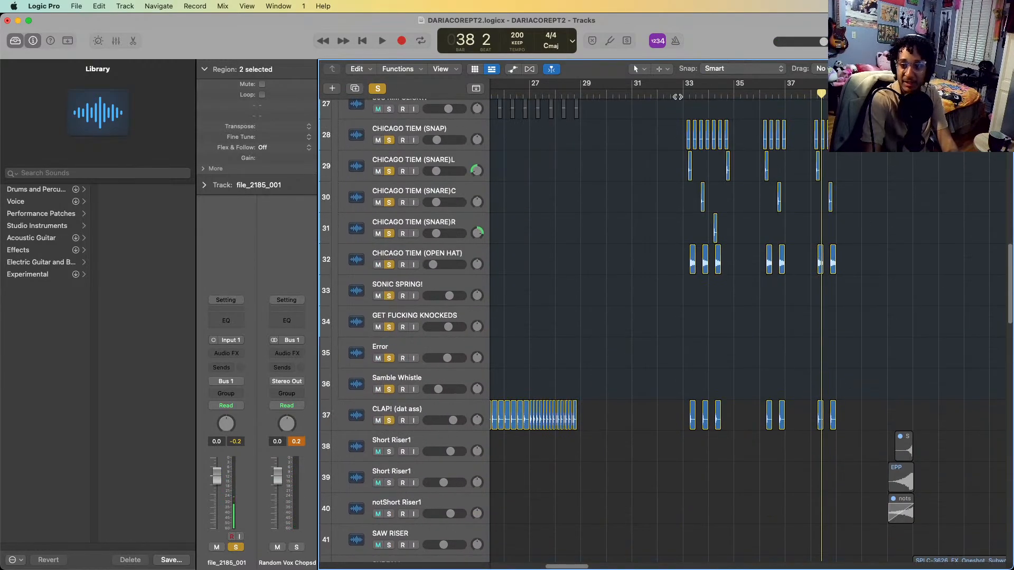
{"action": "left_click", "coordinate": [681, 95]}
{"action": "key", "text": "space"}
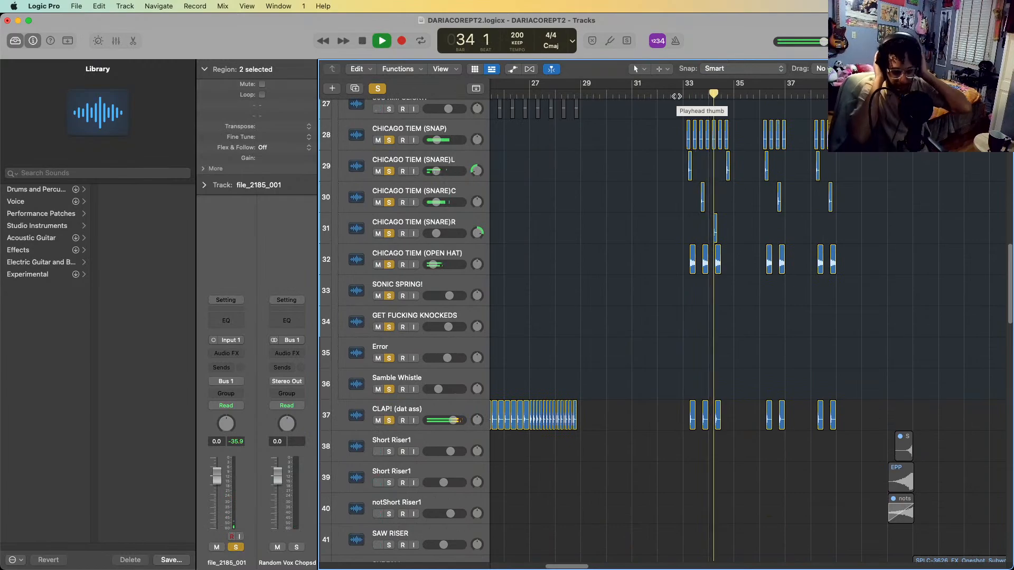
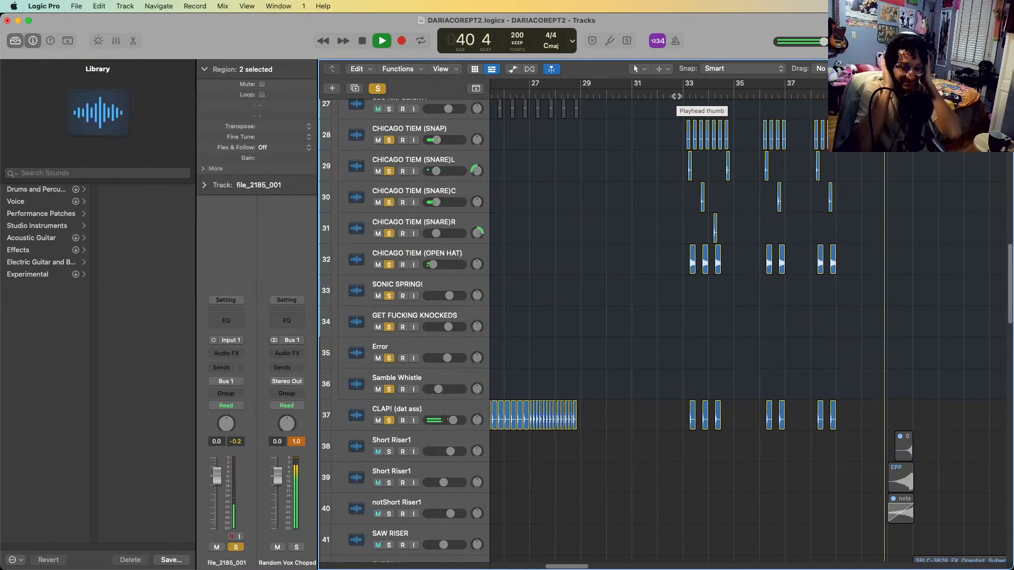
Stop playback, turn off all track solos and look over the tracks around bar 41
{"action": "key", "text": "space"}
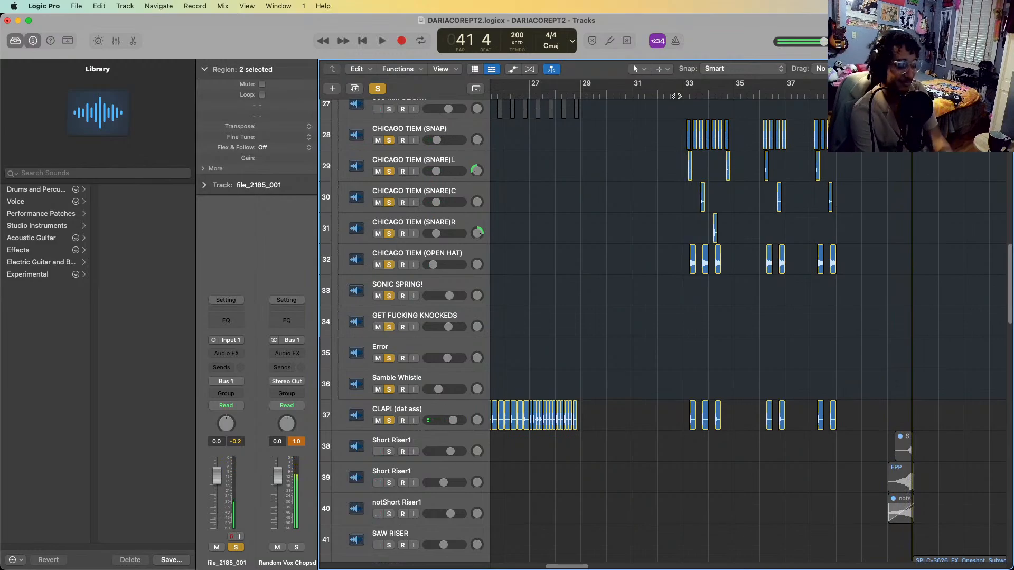
{"action": "key", "text": "s"}
{"action": "scroll", "coordinate": [679, 475], "scroll_direction": "up", "scroll_amount": 5}
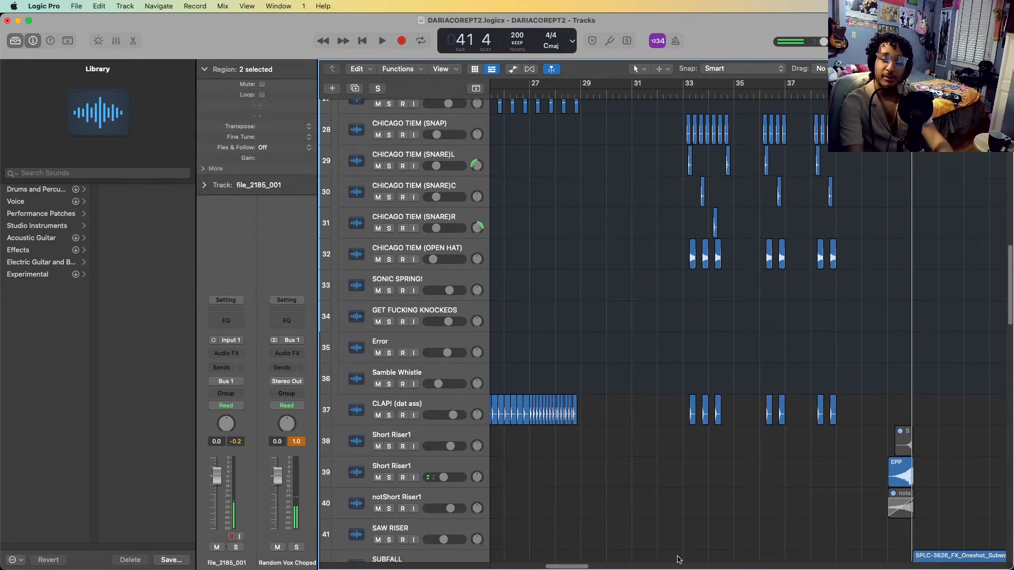
{"action": "scroll", "coordinate": [679, 407], "scroll_direction": "right", "scroll_amount": 5}
{"action": "scroll", "coordinate": [666, 382], "scroll_direction": "up", "scroll_amount": 4}
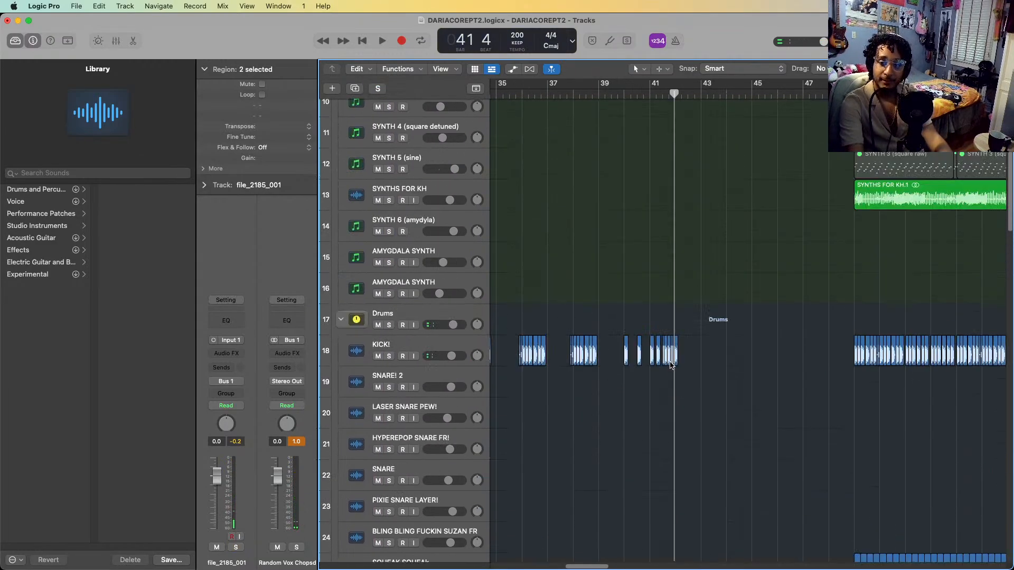
{"action": "scroll", "coordinate": [660, 407], "scroll_direction": "down", "scroll_amount": 10}
{"action": "scroll", "coordinate": [658, 411], "scroll_direction": "down", "scroll_amount": 8}
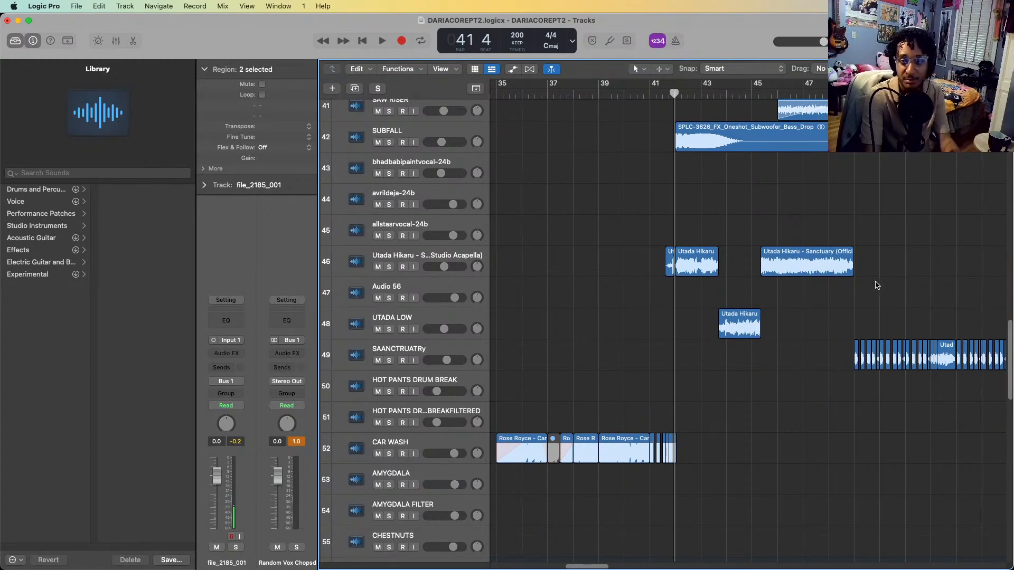
{"action": "scroll", "coordinate": [898, 253], "scroll_direction": "up", "scroll_amount": 4}
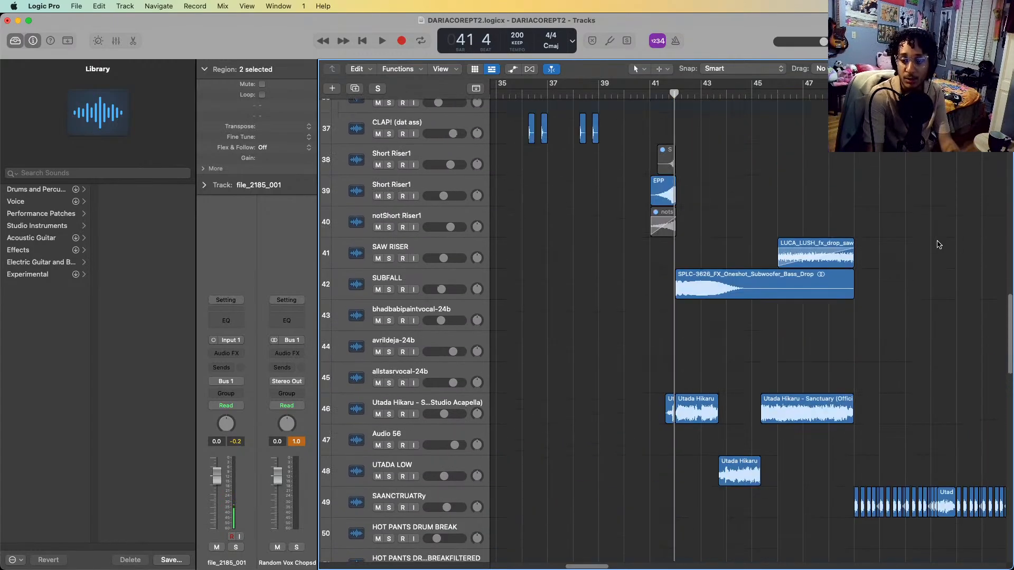
Solo the Short Riser1 track holding the EPP region and play it from bar 41 into bar 42
{"action": "left_click", "coordinate": [438, 194]}
{"action": "key", "text": "s"}
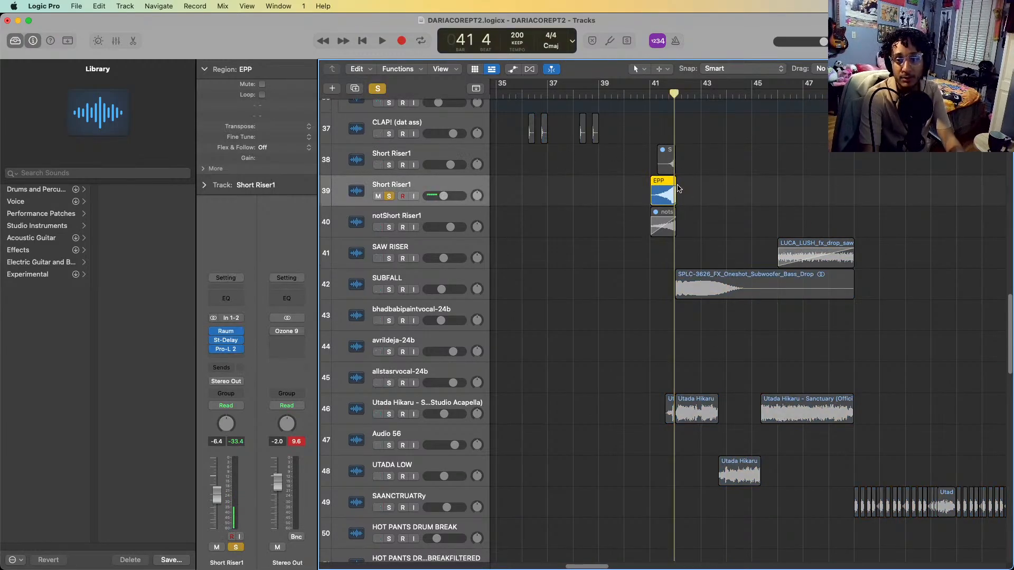
{"action": "key", "text": "space"}
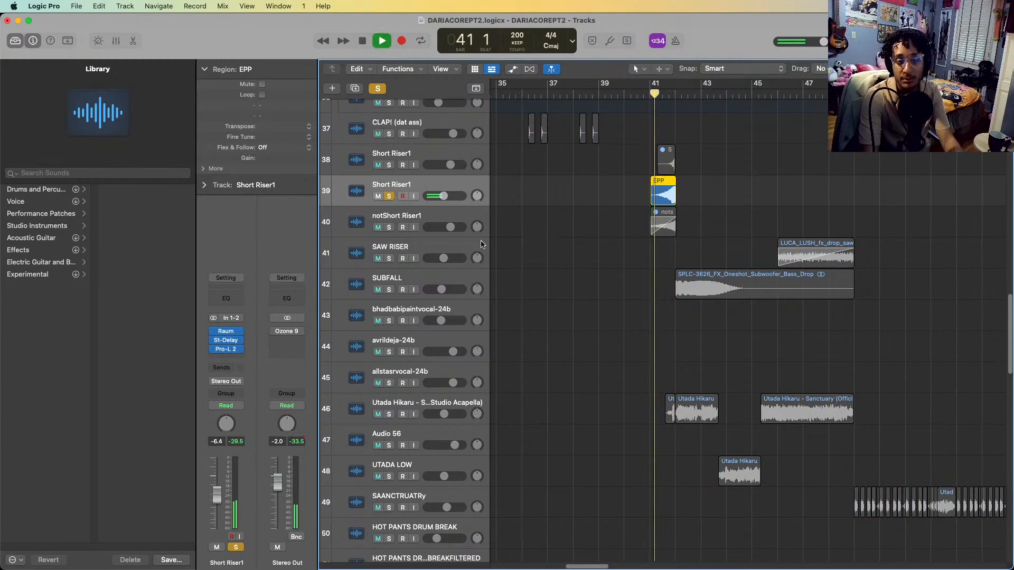
{"action": "key", "text": "space"}
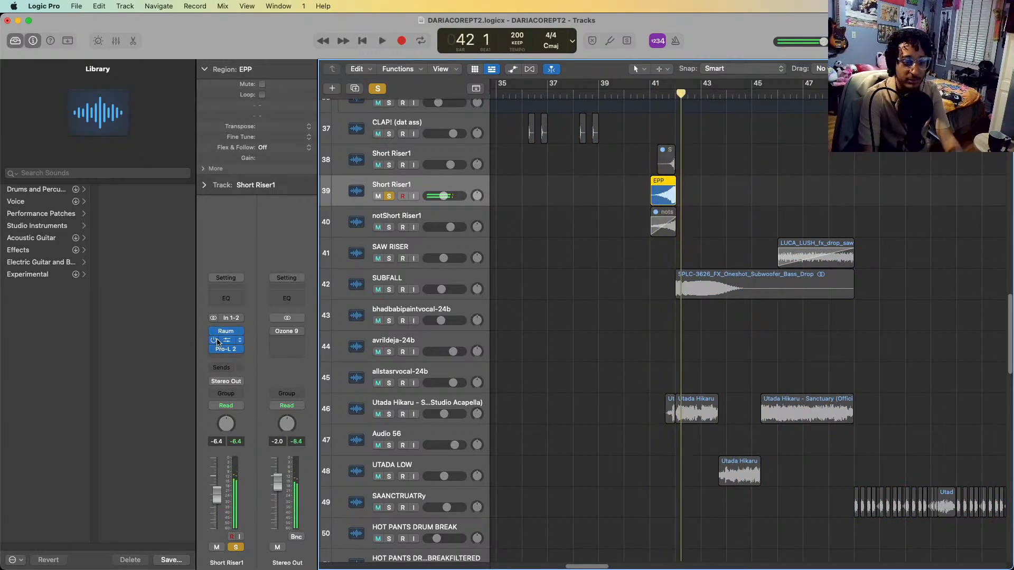
Solo the SUBFALL track as well and play it with the riser from bar 41 into bar 45
{"action": "scroll", "coordinate": [661, 235], "scroll_direction": "down", "scroll_amount": 1}
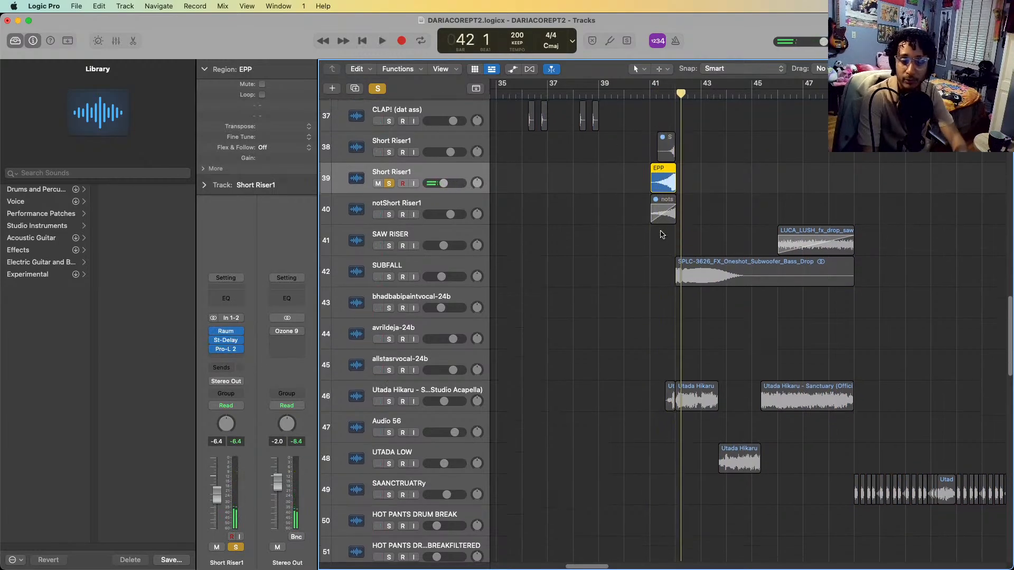
{"action": "left_click", "coordinate": [368, 254]}
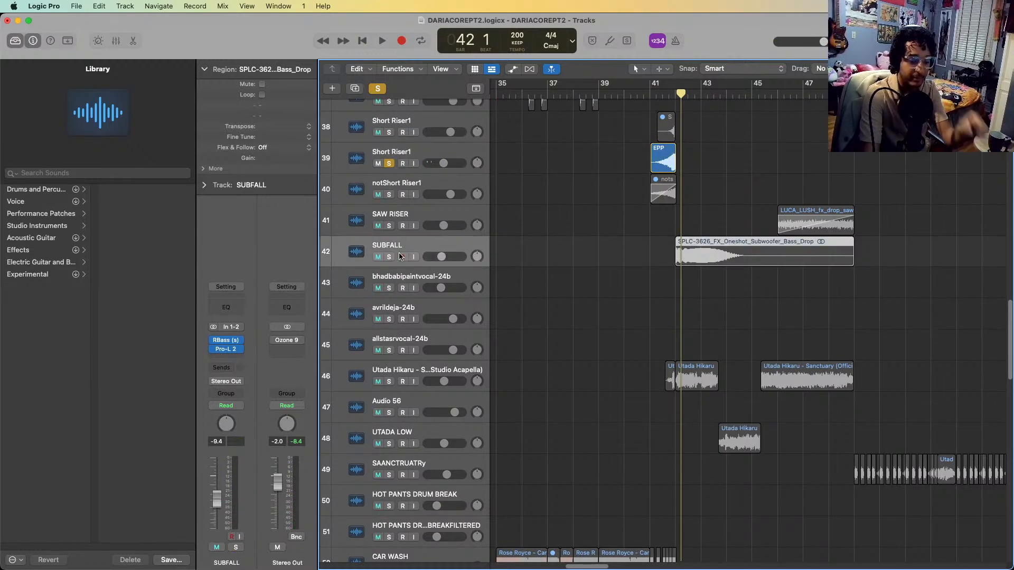
{"action": "left_click", "coordinate": [401, 257]}
{"action": "left_click", "coordinate": [664, 90]}
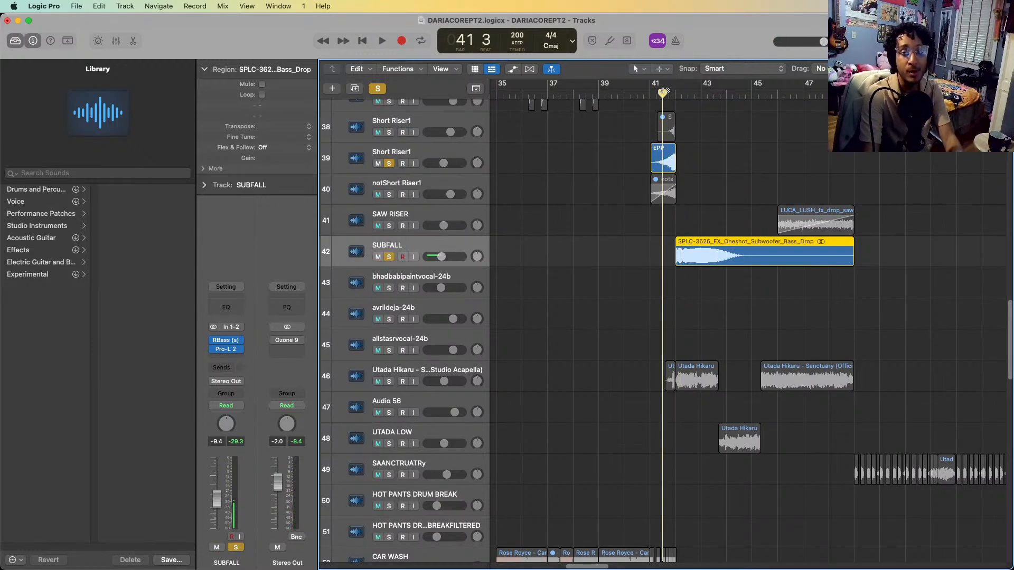
{"action": "key", "text": "space"}
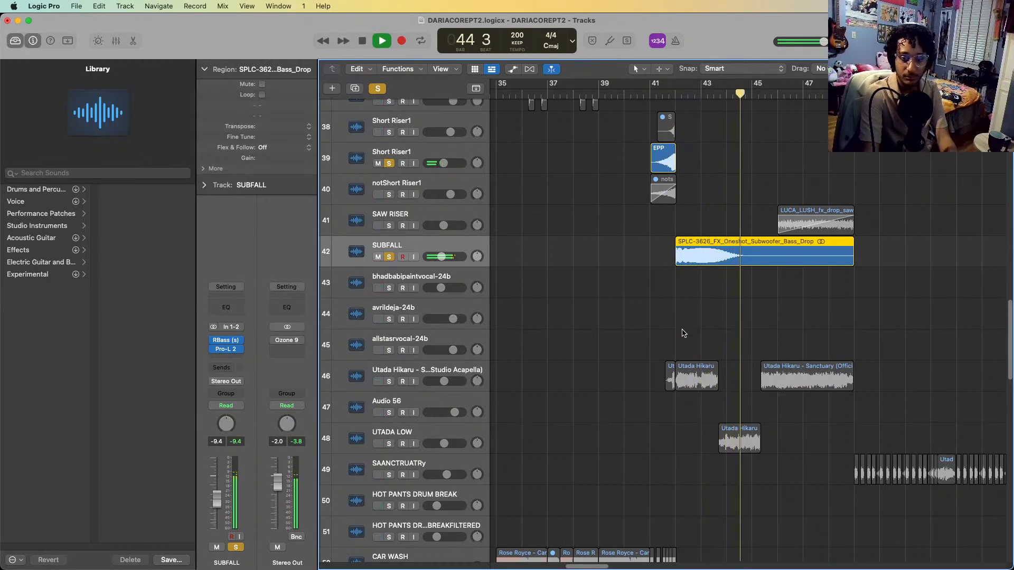
{"action": "key", "text": "space"}
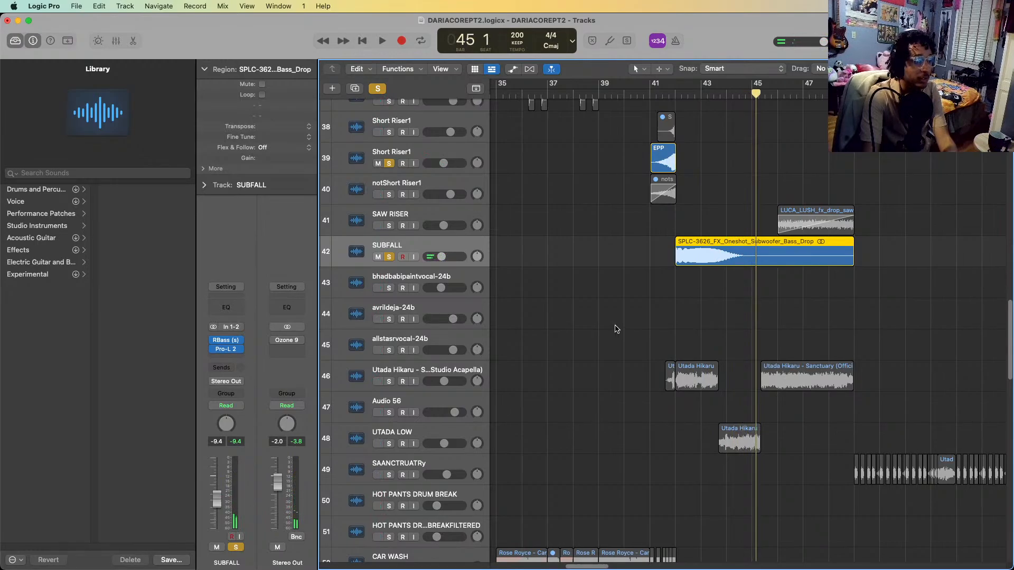
Add the SAW RISER track to the solos, turn cycle mode off and play its region into bar 48
{"action": "left_click", "coordinate": [390, 218]}
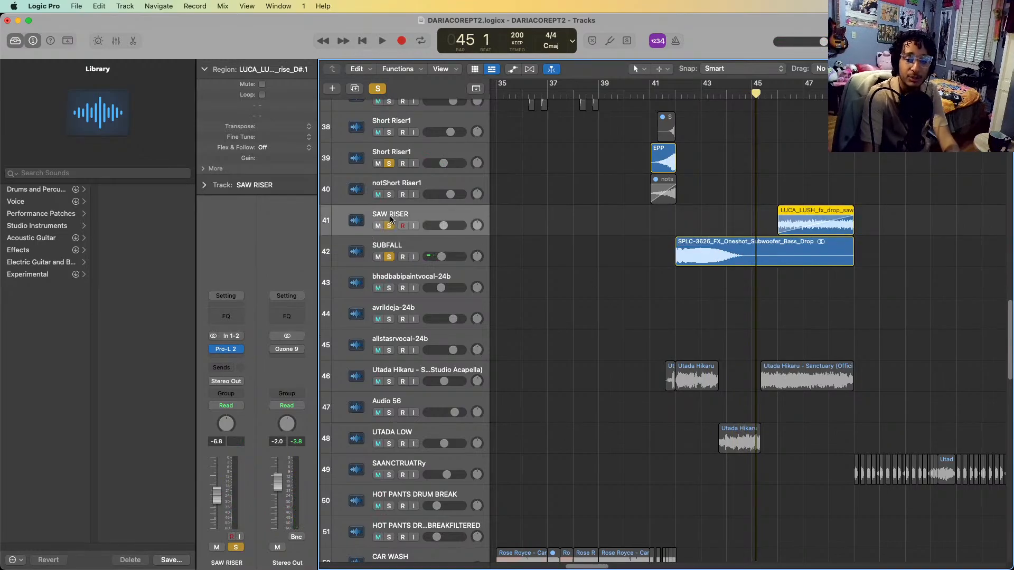
{"action": "key", "text": "space"}
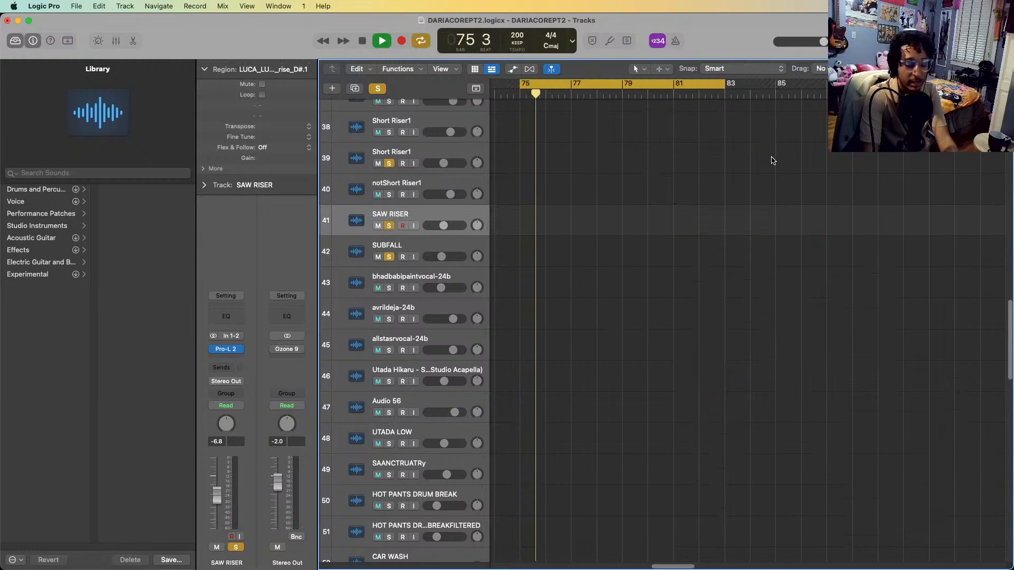
{"action": "key", "text": "c"}
{"action": "scroll", "coordinate": [781, 146], "scroll_direction": "right", "scroll_amount": 6}
{"action": "scroll", "coordinate": [780, 145], "scroll_direction": "down", "scroll_amount": 10}
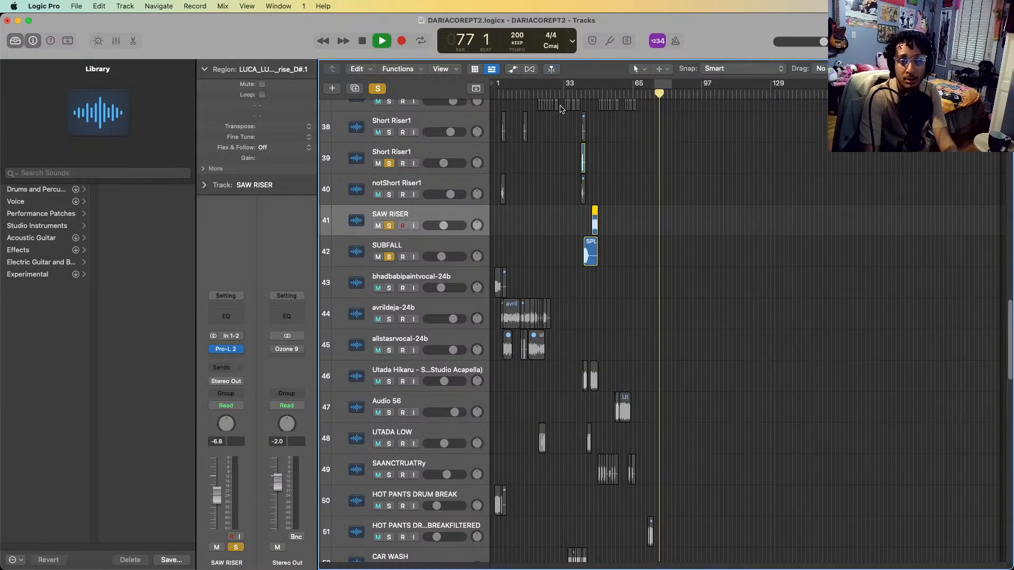
{"action": "left_click", "coordinate": [578, 95]}
{"action": "scroll", "coordinate": [637, 173], "scroll_direction": "up", "scroll_amount": 10}
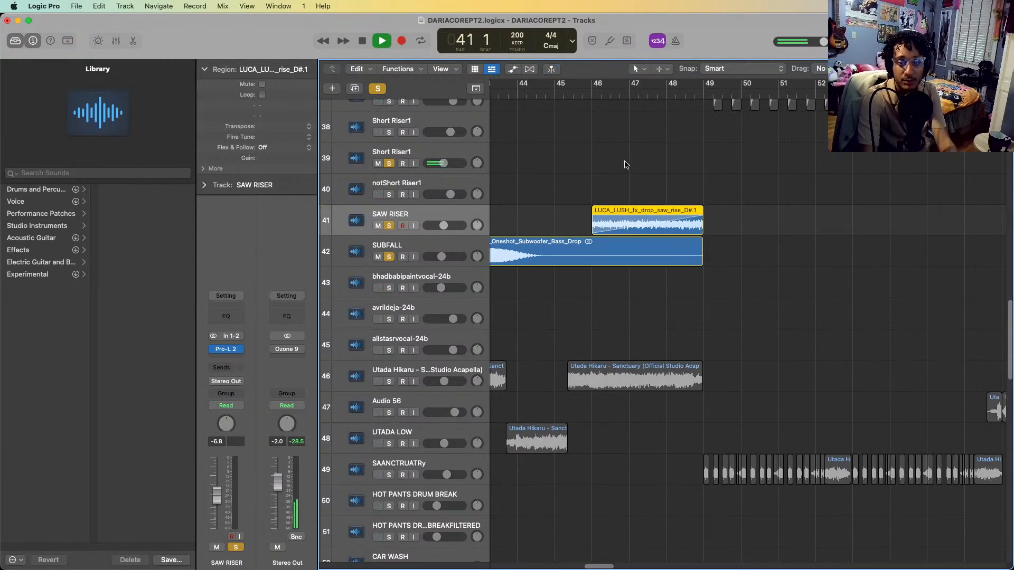
{"action": "left_click", "coordinate": [575, 93]}
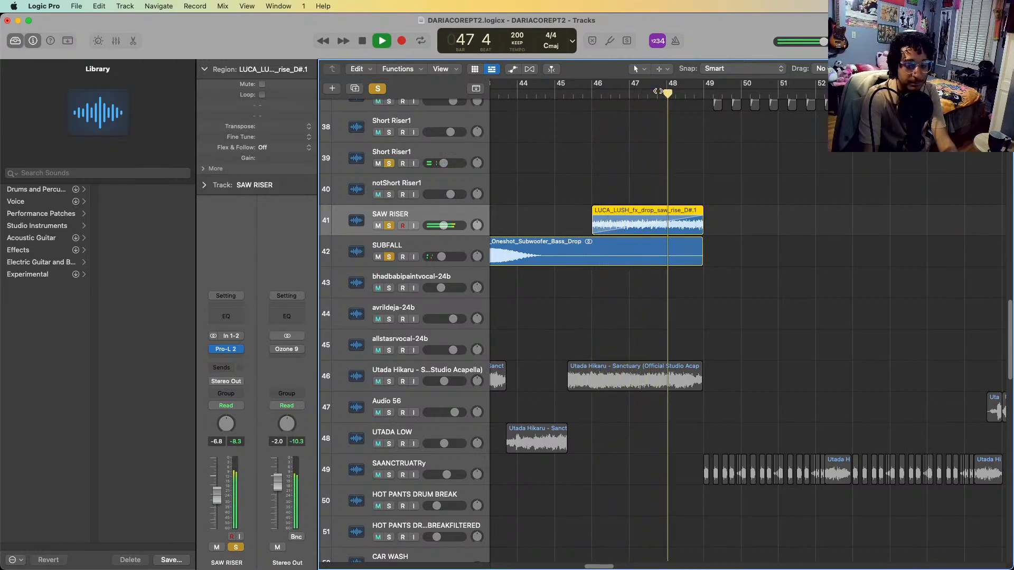
{"action": "key", "text": "space"}
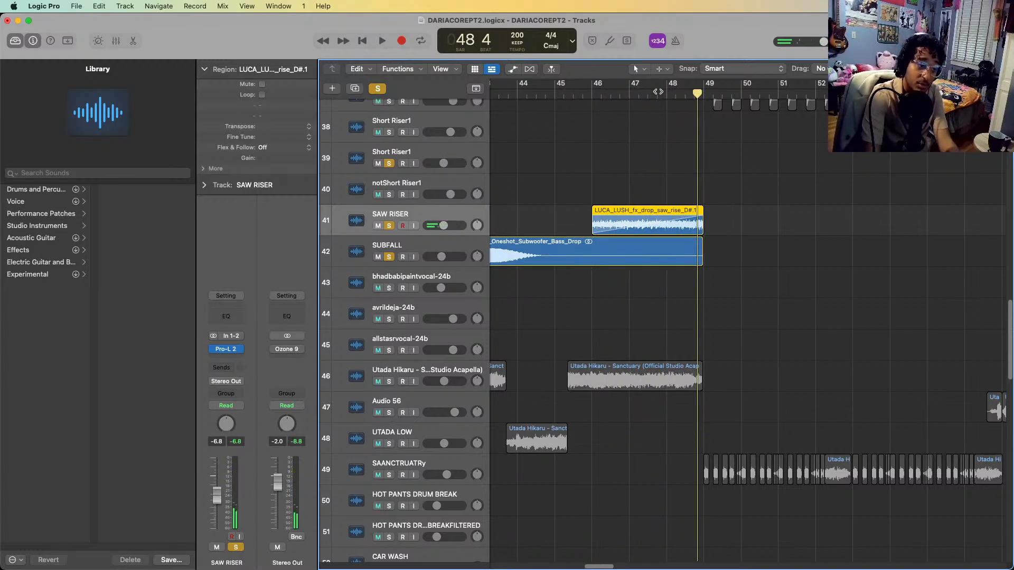
Solo the Utada Hikaru acapella, Audio 56 and UTADA LOW tracks and play all soloed layers from bar 41 into bar 48
{"action": "scroll", "coordinate": [604, 360], "scroll_direction": "left", "scroll_amount": 5}
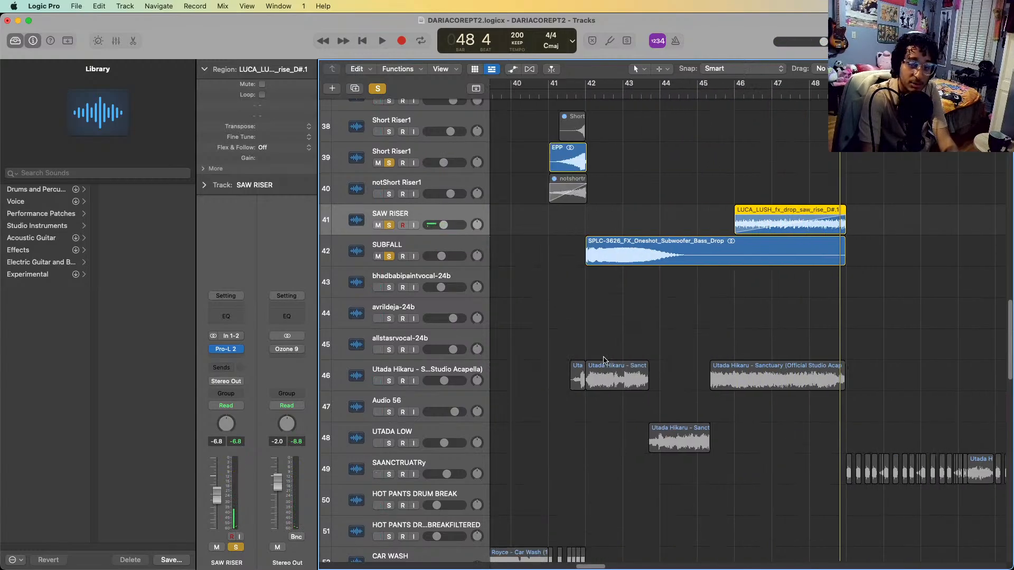
{"action": "scroll", "coordinate": [692, 380], "scroll_direction": "down", "scroll_amount": 1}
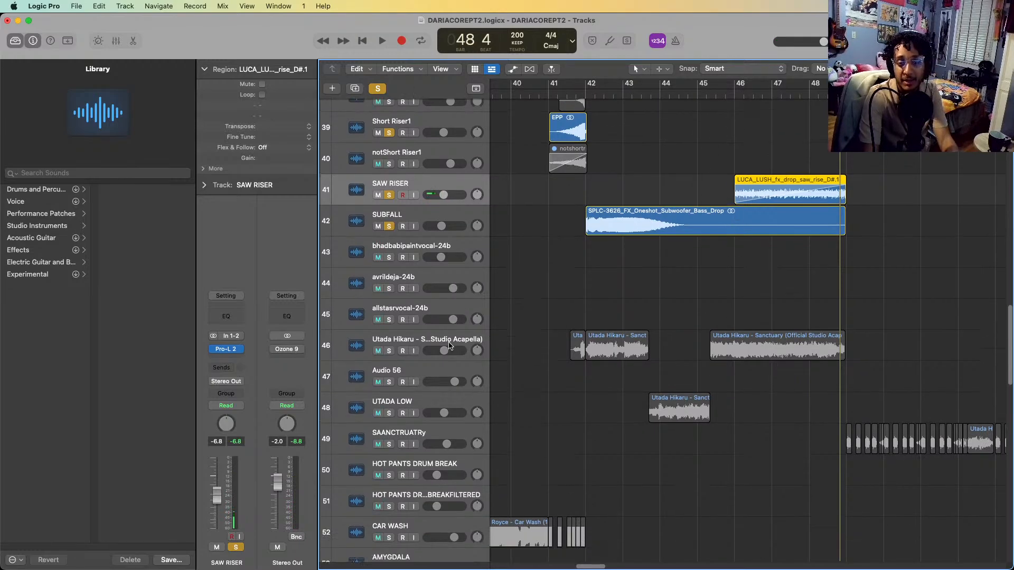
{"action": "left_click", "coordinate": [450, 346]}
{"action": "left_click", "coordinate": [428, 412], "text": "shift"}
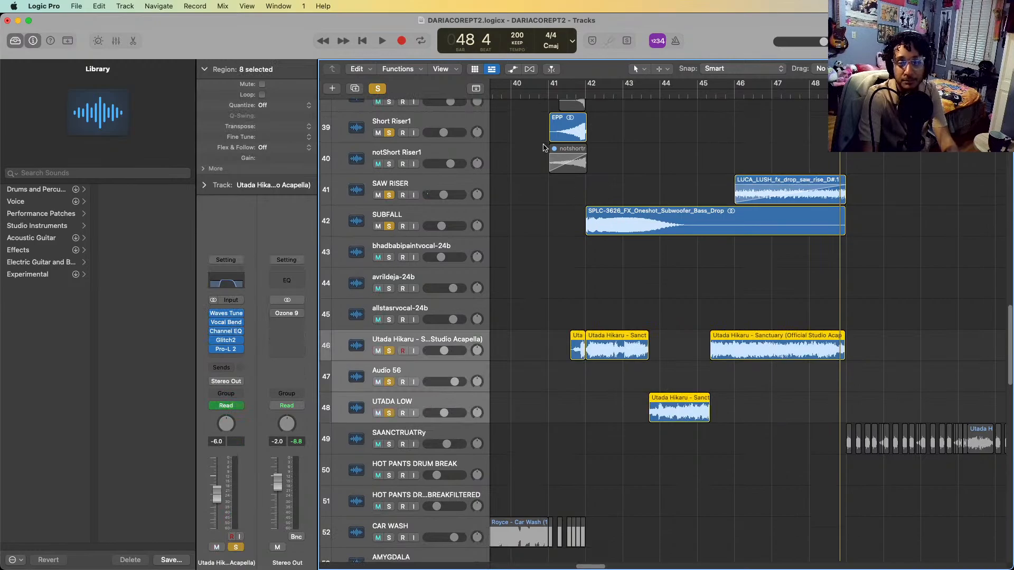
{"action": "left_click", "coordinate": [558, 98]}
{"action": "key", "text": "space"}
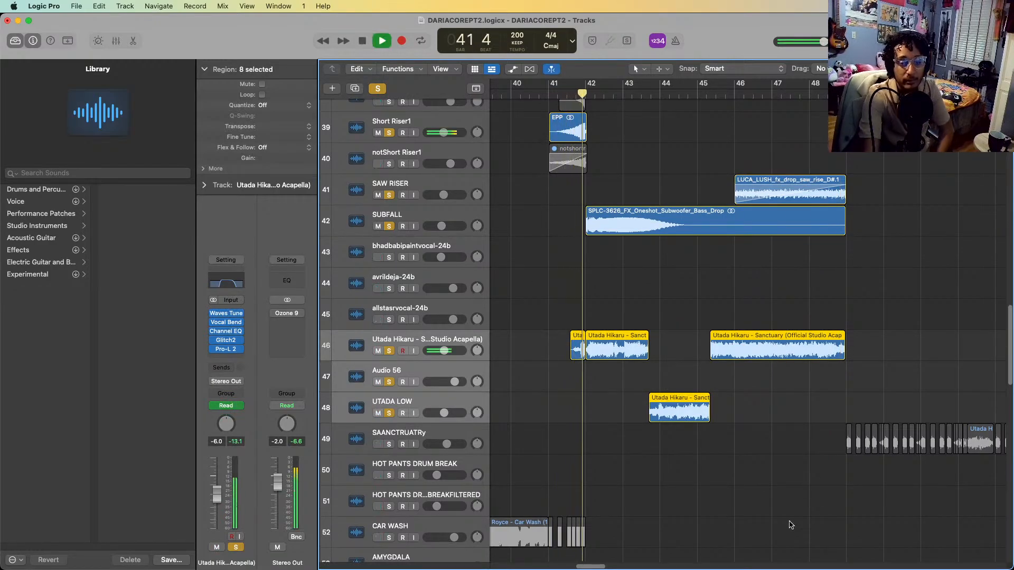
{"action": "scroll", "coordinate": [726, 471], "scroll_direction": "up", "scroll_amount": 1}
{"action": "scroll", "coordinate": [726, 471], "scroll_direction": "up", "scroll_amount": 20}
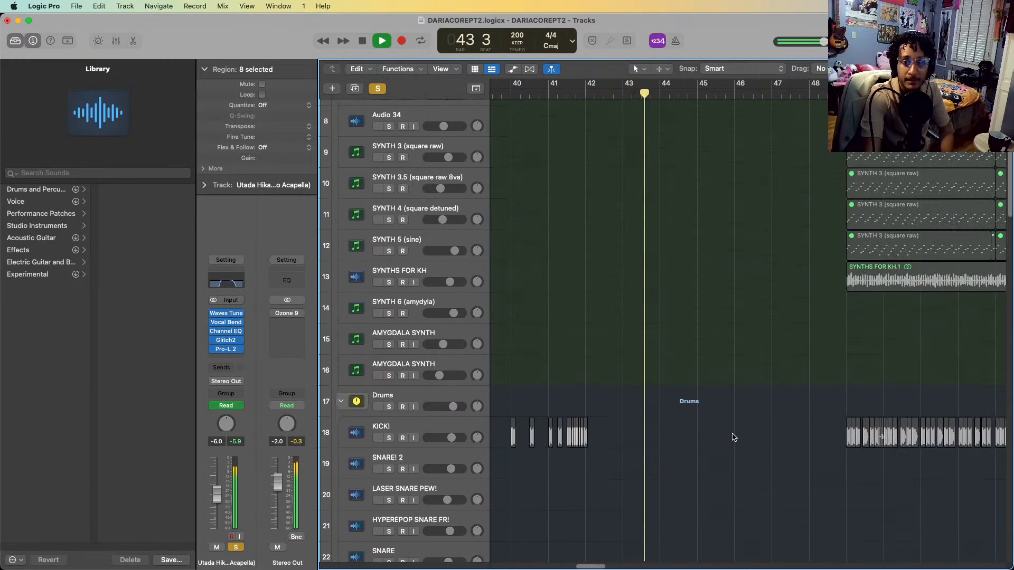
{"action": "scroll", "coordinate": [733, 437], "scroll_direction": "down", "scroll_amount": 20}
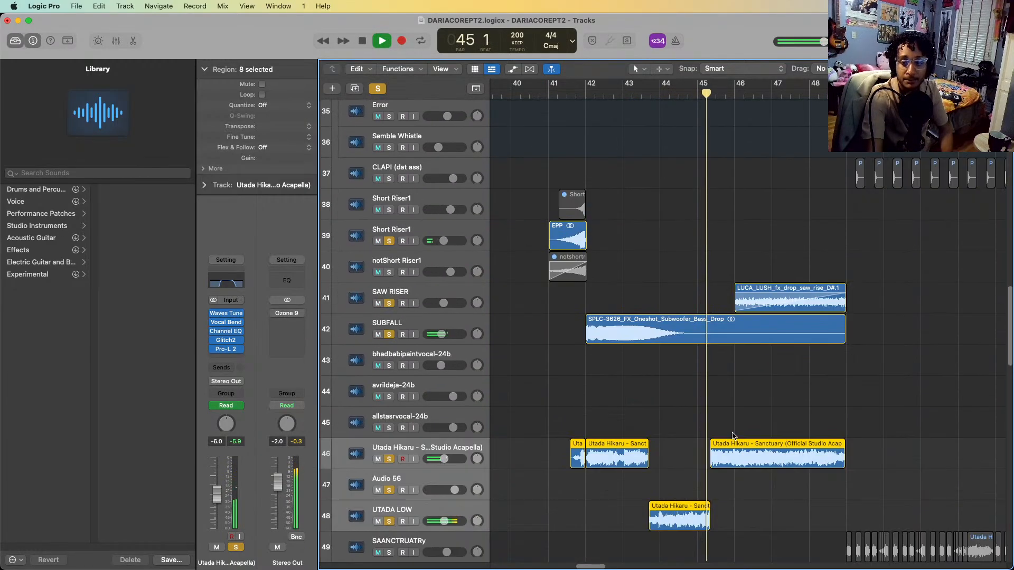
{"action": "scroll", "coordinate": [733, 436], "scroll_direction": "down", "scroll_amount": 15}
{"action": "scroll", "coordinate": [717, 437], "scroll_direction": "up", "scroll_amount": 12}
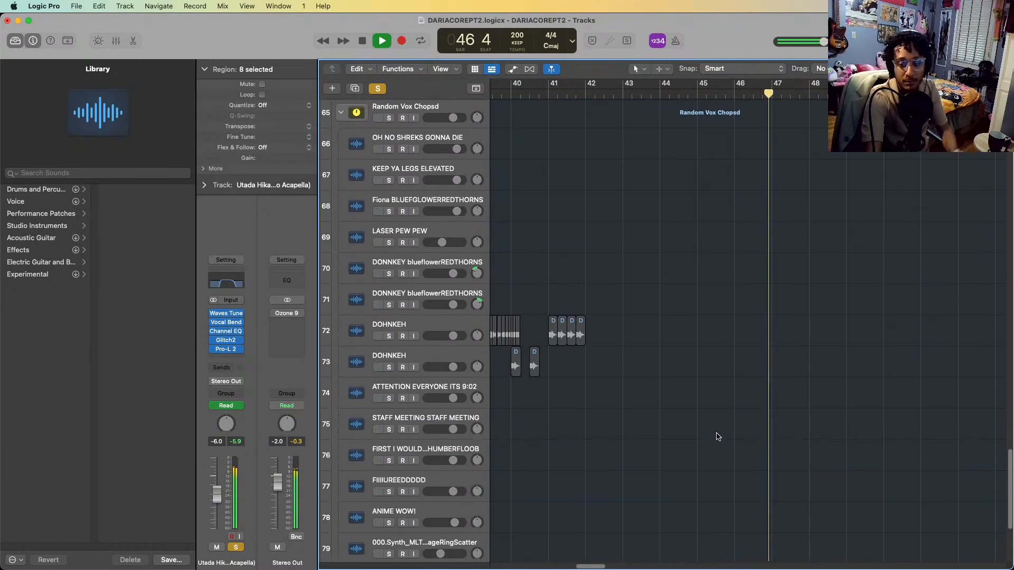
{"action": "scroll", "coordinate": [710, 438], "scroll_direction": "up", "scroll_amount": 10}
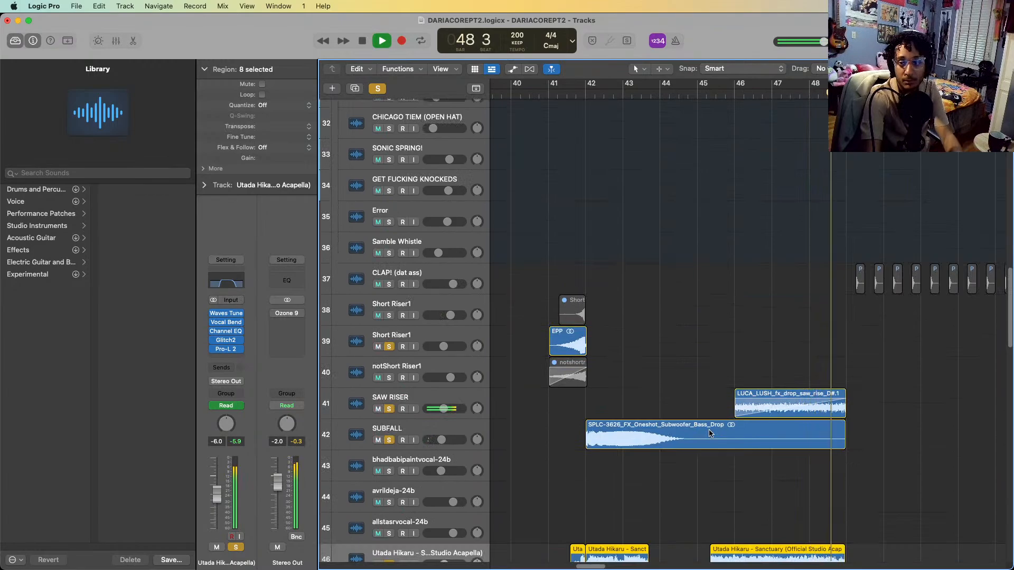
{"action": "key", "text": "space"}
Turn off all track solos and bring the synth and drum regions starting at bar 49 into view
{"action": "scroll", "coordinate": [783, 283], "scroll_direction": "up", "scroll_amount": 6}
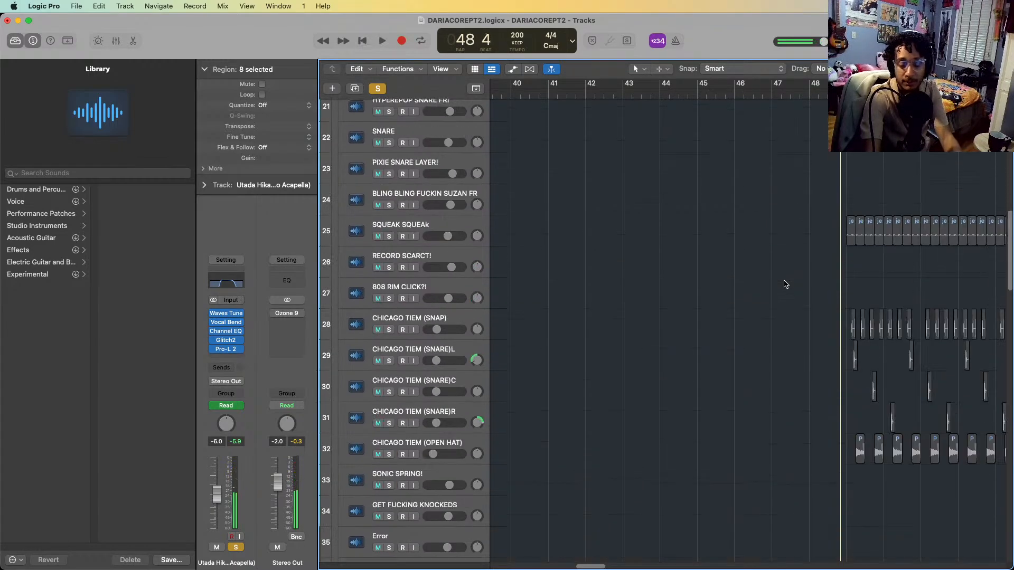
{"action": "key", "text": "s"}
{"action": "scroll", "coordinate": [786, 284], "scroll_direction": "right", "scroll_amount": 6}
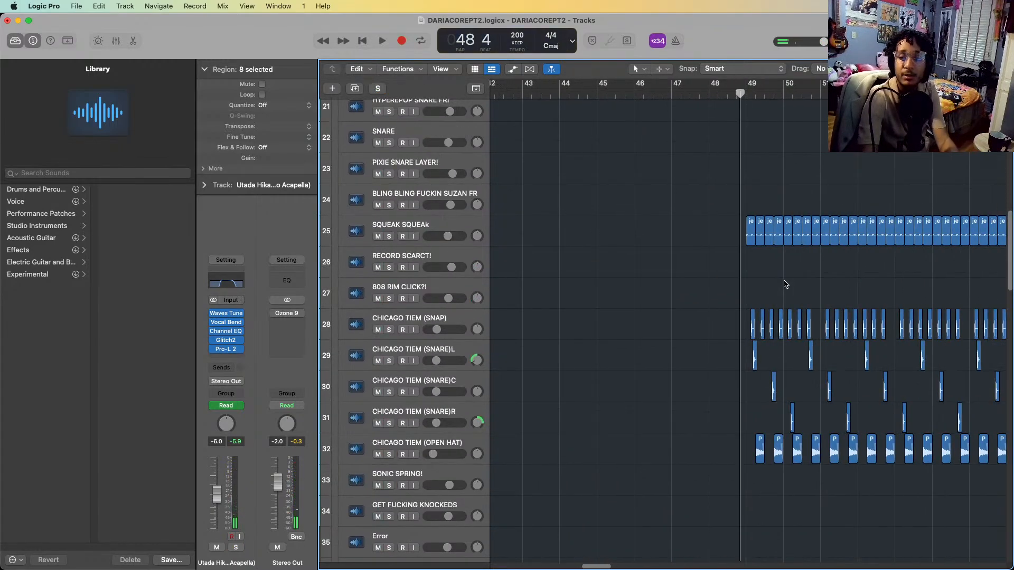
{"action": "scroll", "coordinate": [789, 286], "scroll_direction": "up", "scroll_amount": 3}
{"action": "scroll", "coordinate": [791, 285], "scroll_direction": "up", "scroll_amount": 9}
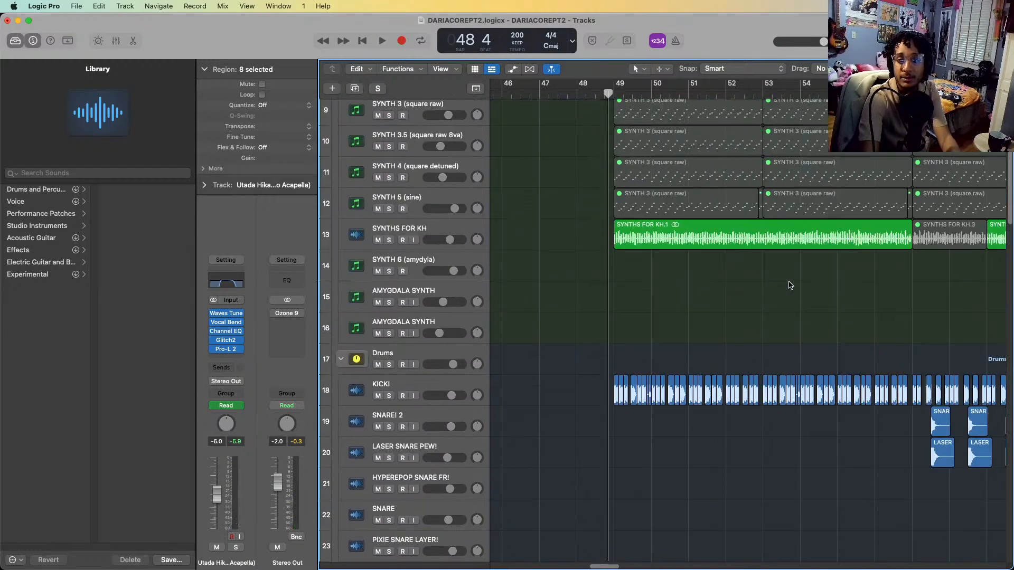
{"action": "key", "text": "super+Left"}
{"action": "key", "text": "super+Left"}
{"action": "key", "text": "super+Left"}
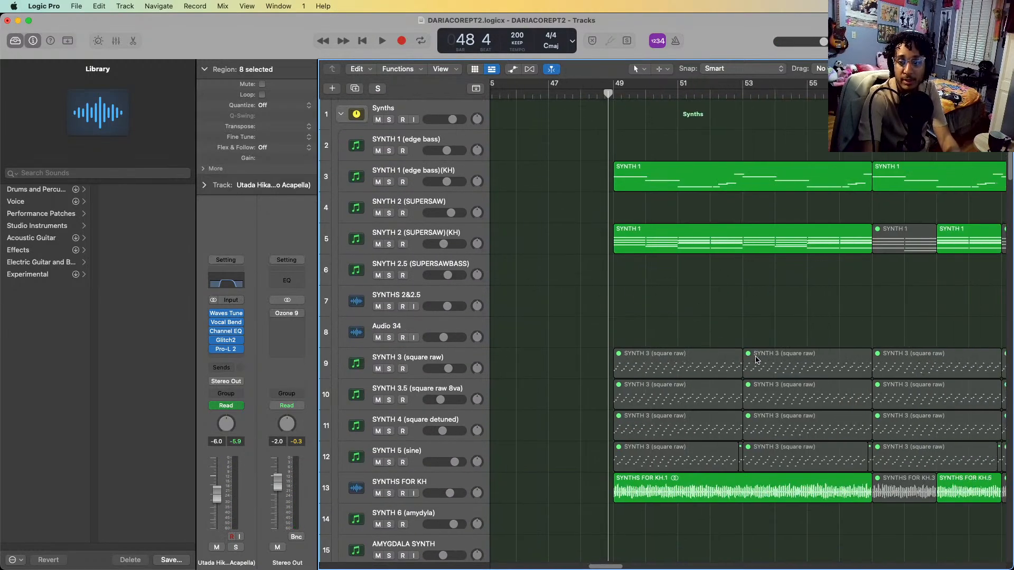
{"action": "scroll", "coordinate": [758, 359], "scroll_direction": "right", "scroll_amount": 2}
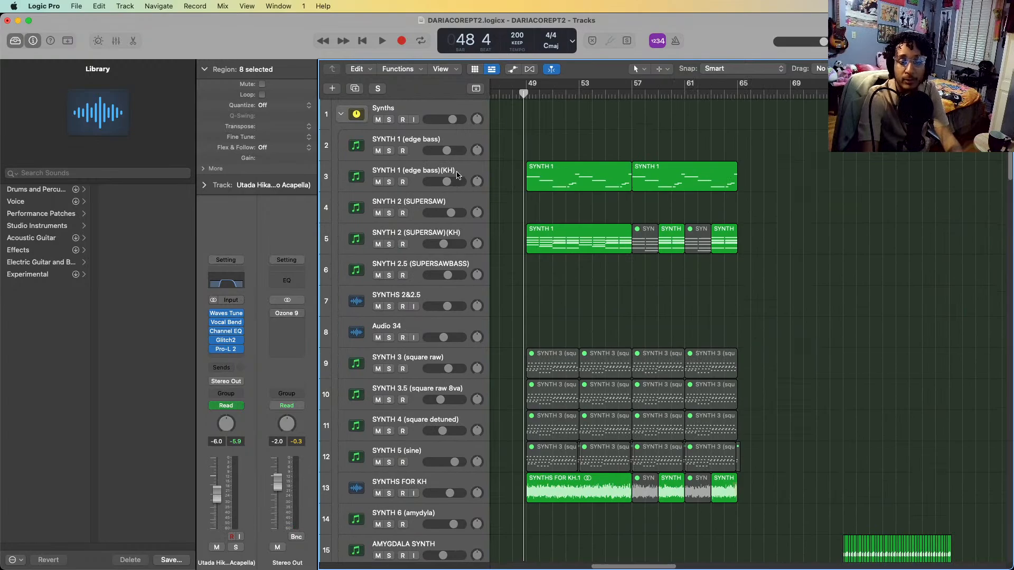
Solo the SYNTH 1 (edge bass)(KH) track and play its region from bar 48 into bar 52
{"action": "left_click", "coordinate": [457, 176]}
{"action": "key", "text": "super+Left"}
{"action": "scroll", "coordinate": [612, 180], "scroll_direction": "left", "scroll_amount": 3}
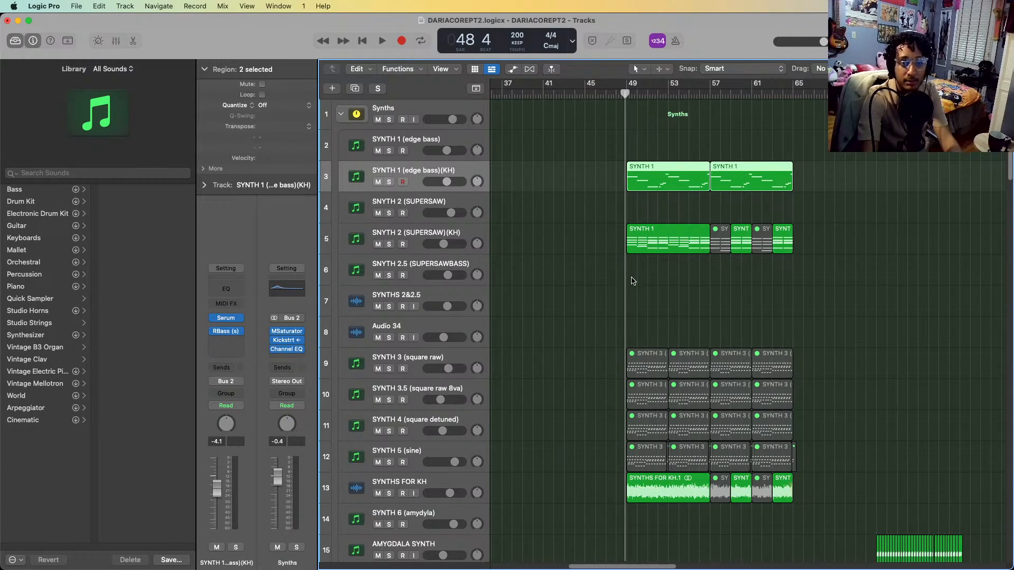
{"action": "key", "text": "s"}
{"action": "key", "text": "space"}
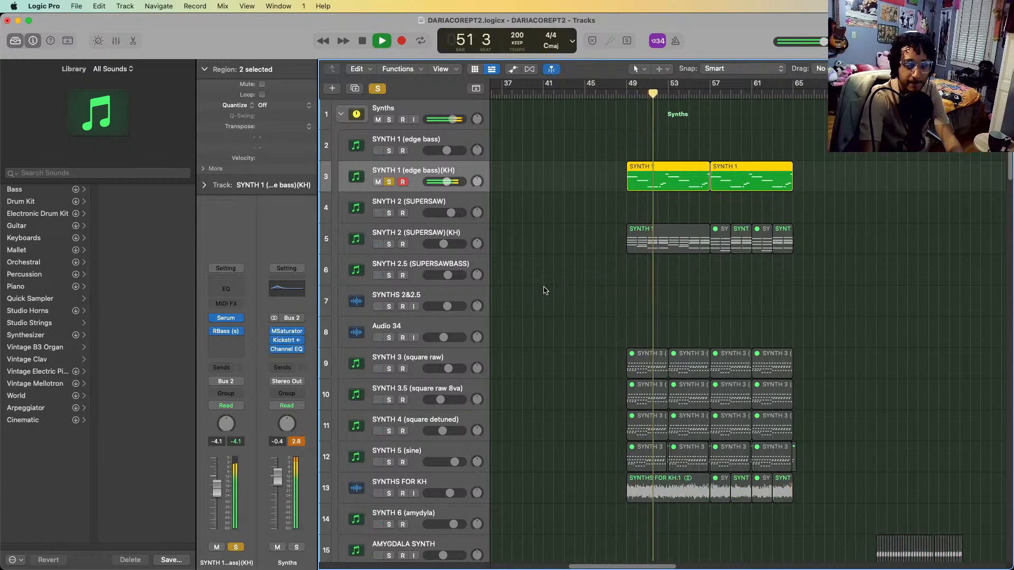
{"action": "key", "text": "space"}
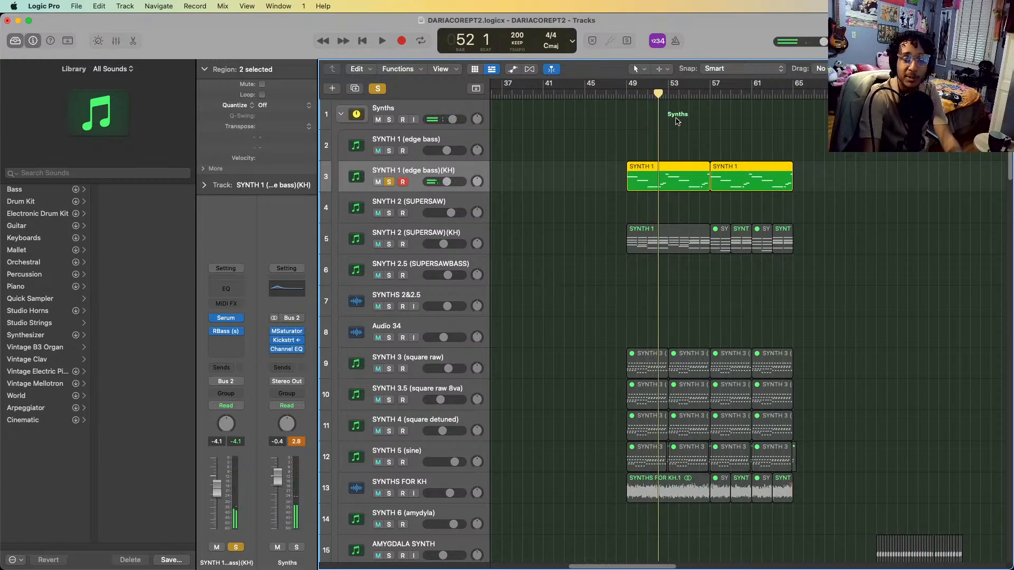
Add the SNYTH 2 (SUPERSAW)(KH) track to the solos and play both soloed synths from bar 49 into bar 57
{"action": "left_click", "coordinate": [381, 238]}
{"action": "left_click", "coordinate": [389, 244]}
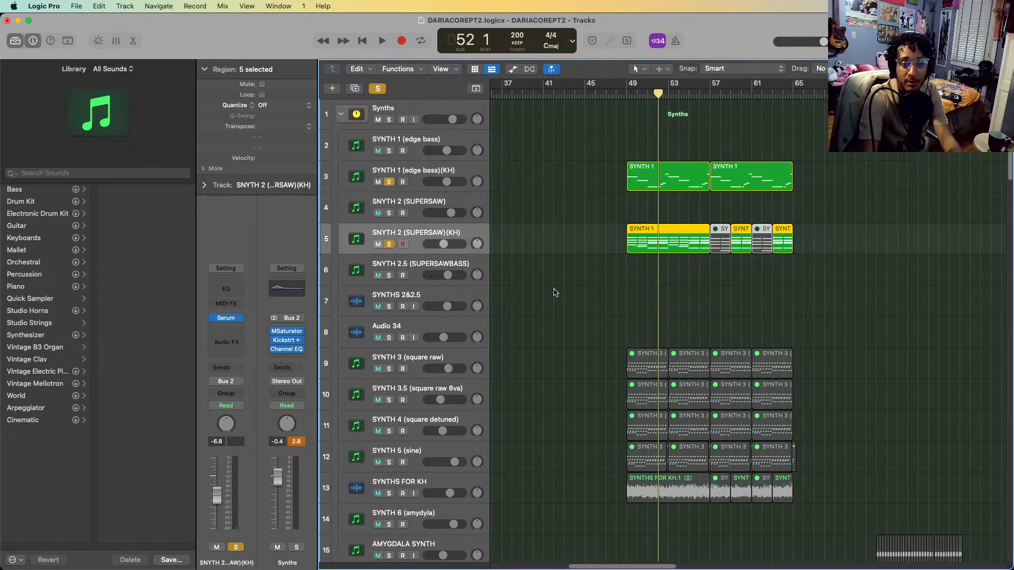
{"action": "left_click", "coordinate": [628, 94]}
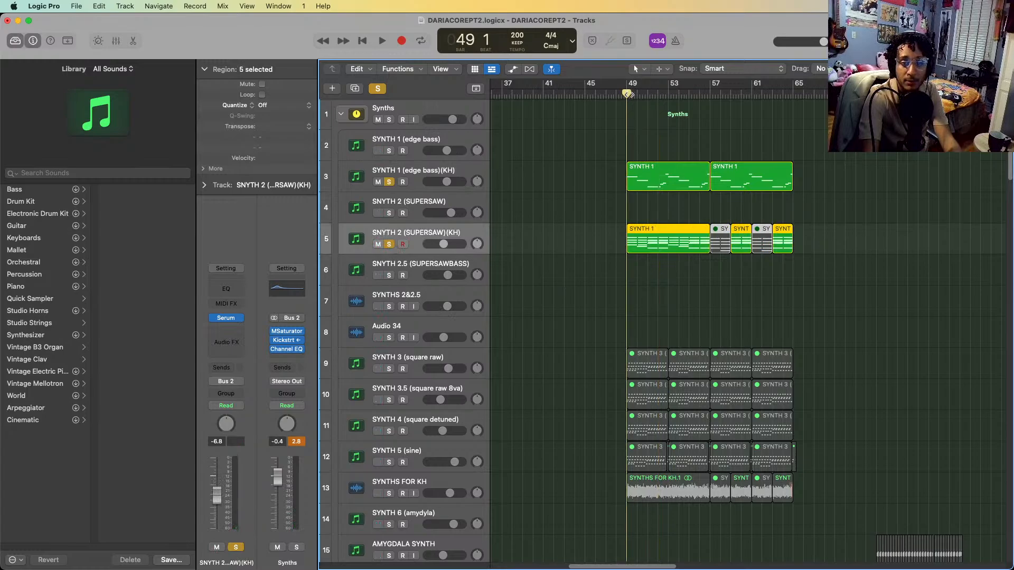
{"action": "key", "text": "space"}
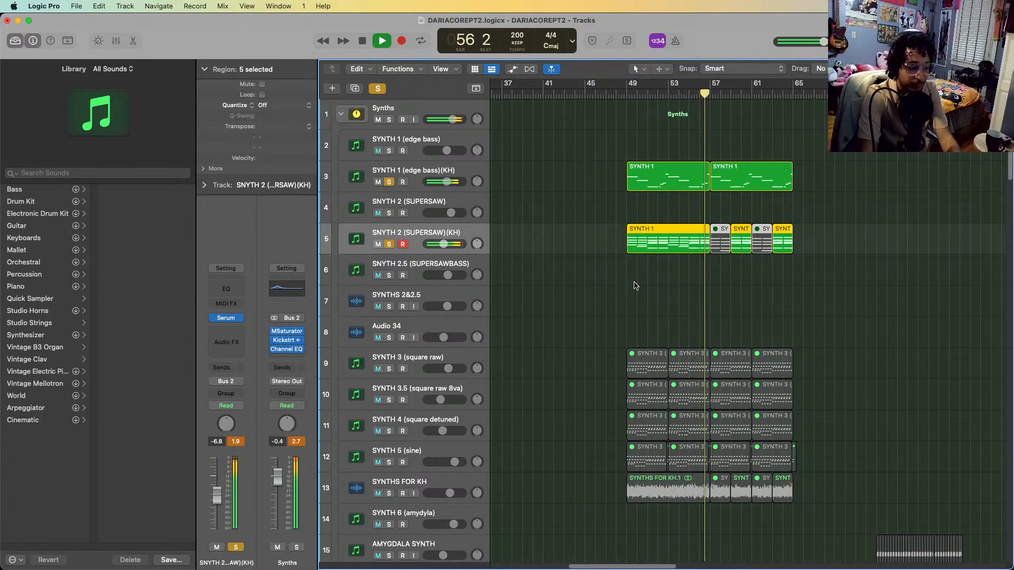
Solo the SYNTHS FOR KH track, play from bar 49, and unsolo the two other KH synths during playback to hear it alone
{"action": "scroll", "coordinate": [560, 296], "scroll_direction": "down", "scroll_amount": 3}
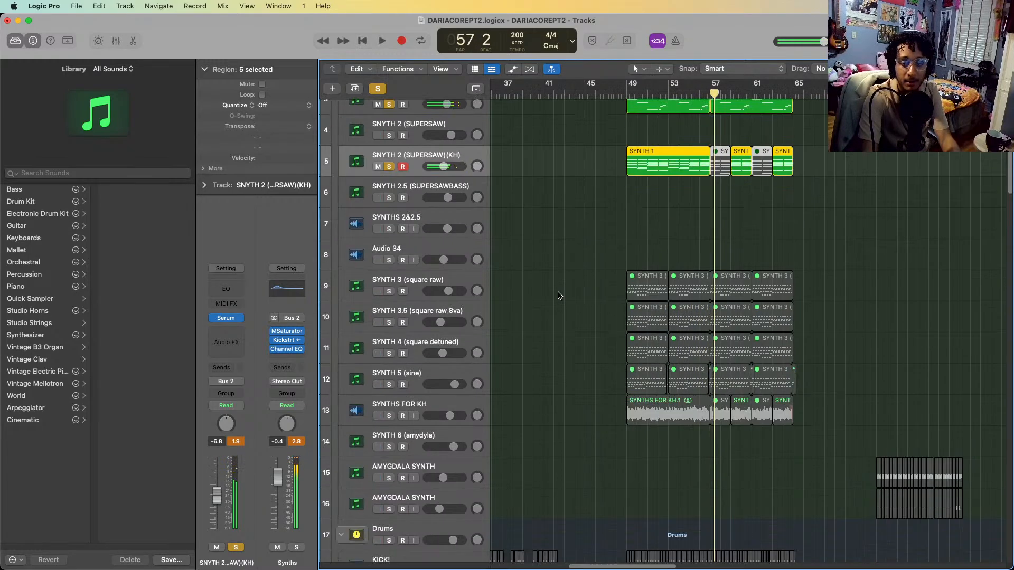
{"action": "left_click", "coordinate": [420, 403]}
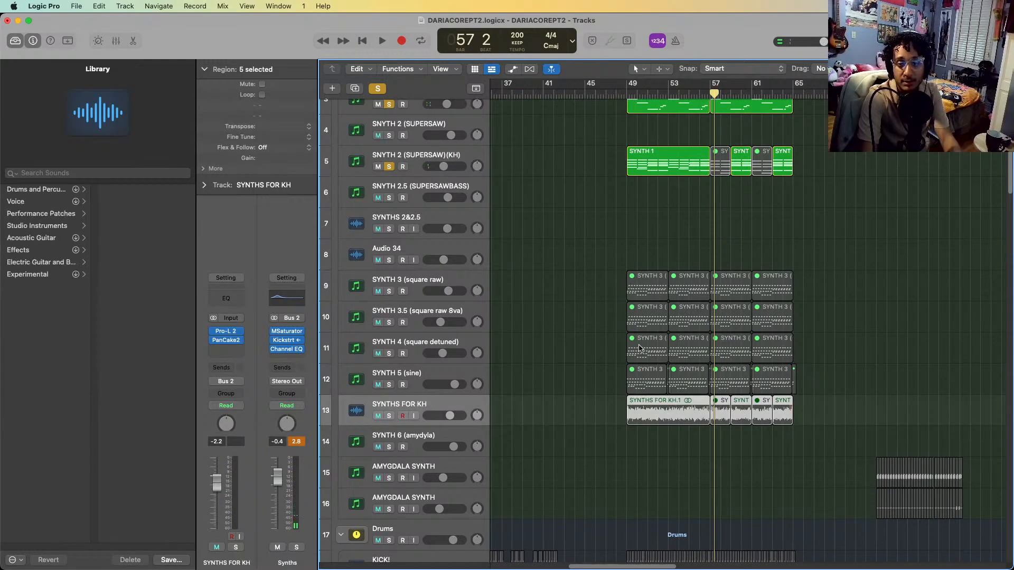
{"action": "scroll", "coordinate": [507, 324], "scroll_direction": "left", "scroll_amount": 15}
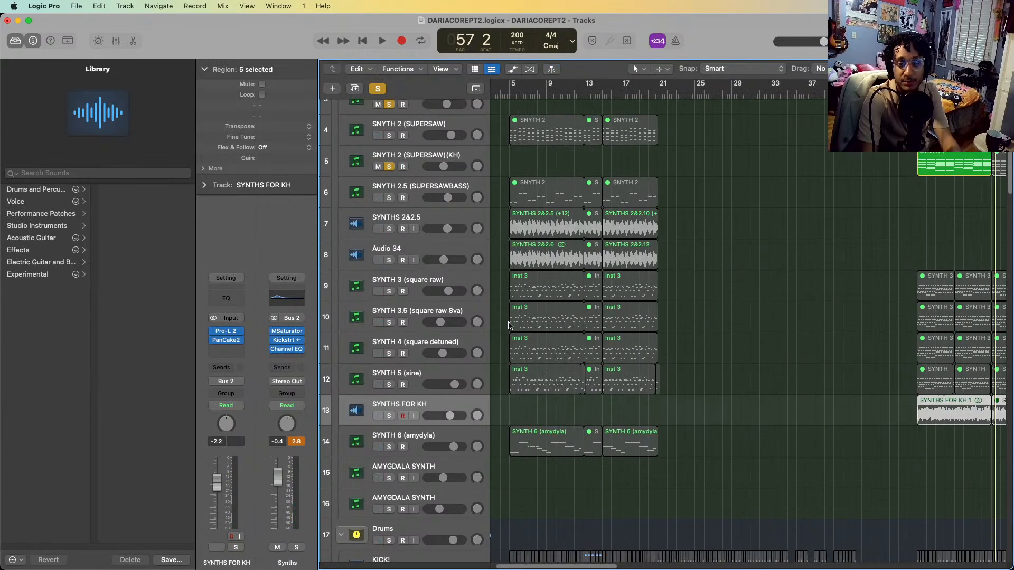
{"action": "scroll", "coordinate": [502, 322], "scroll_direction": "right", "scroll_amount": 8}
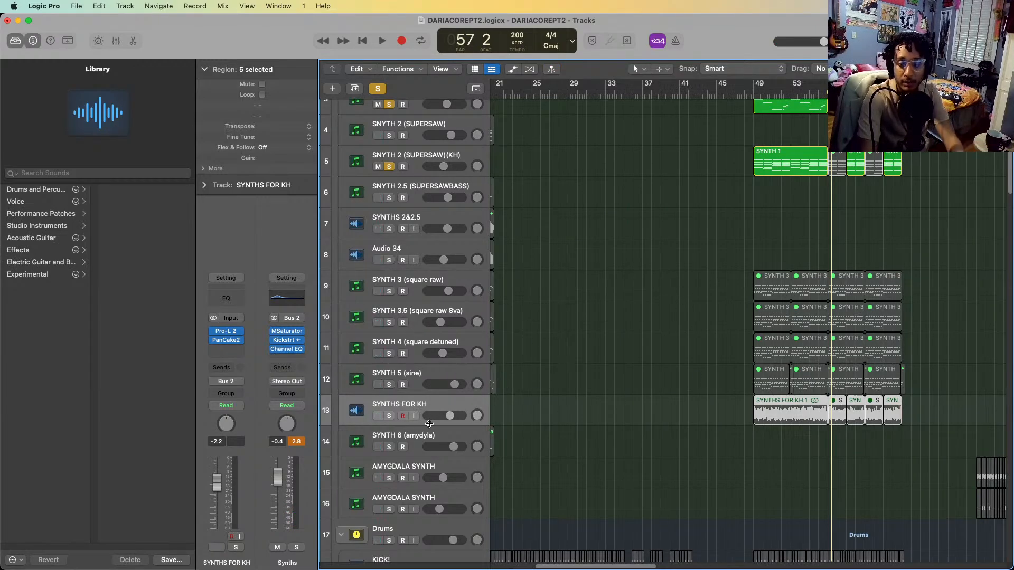
{"action": "key", "text": "s"}
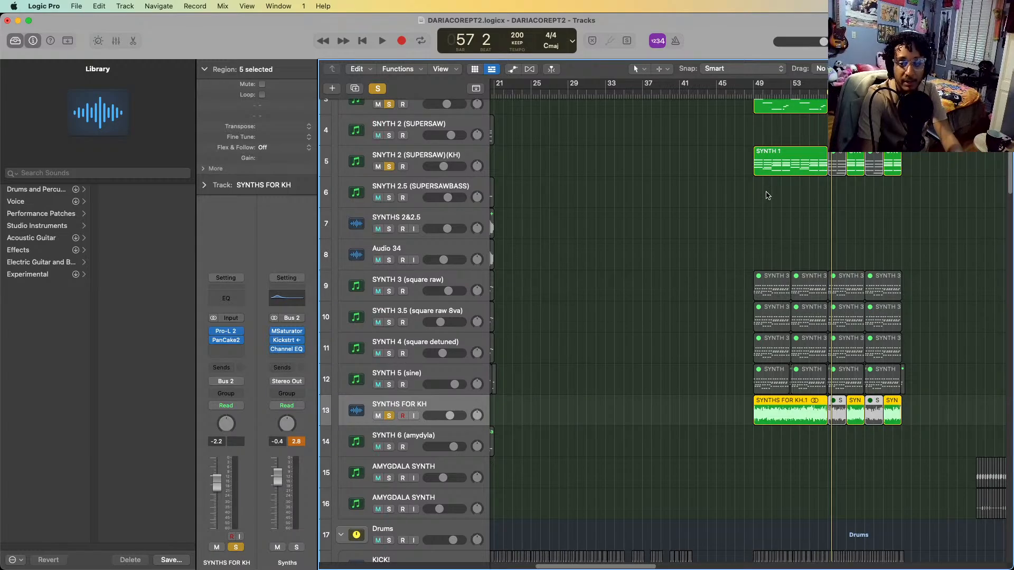
{"action": "left_click", "coordinate": [752, 94]}
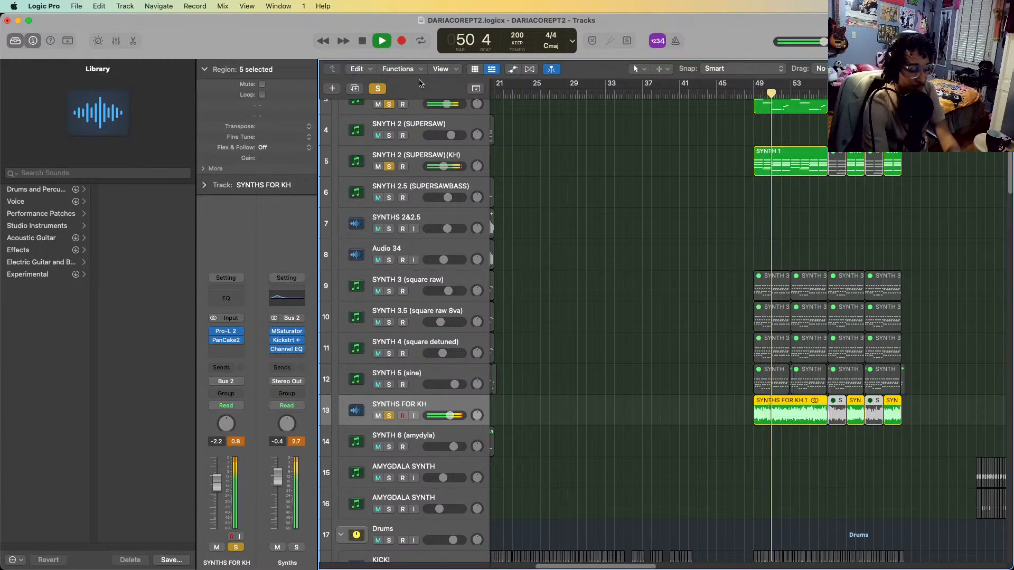
{"action": "left_click_drag", "start_coordinate": [389, 104], "coordinate": [389, 166]}
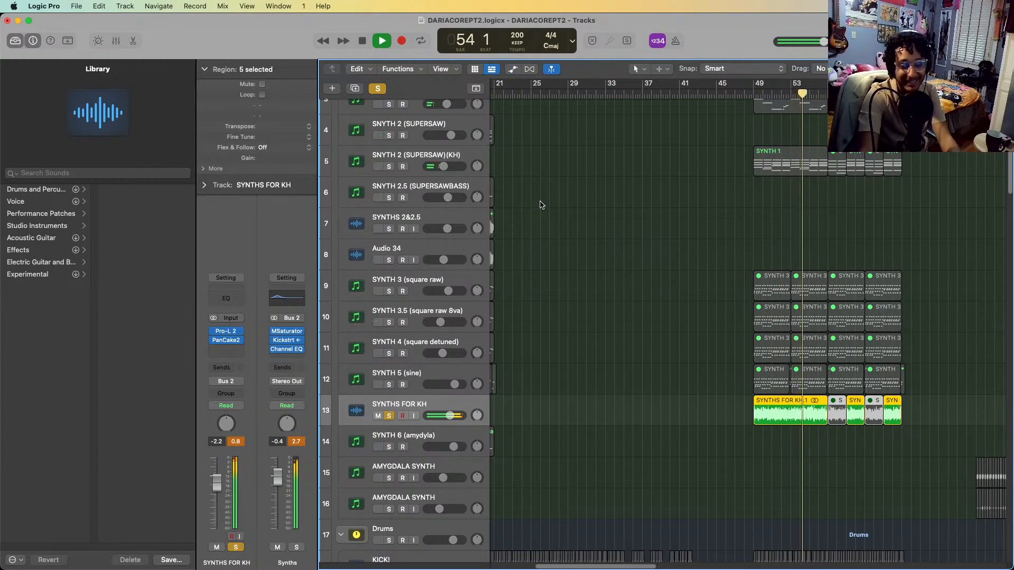
{"action": "key", "text": "space"}
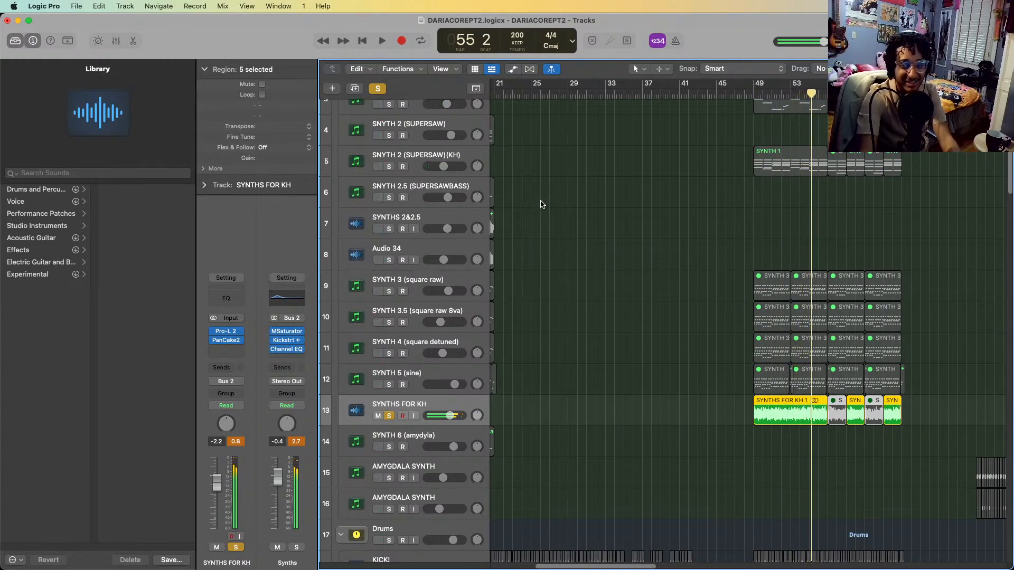
Solo SYNTH 1 (edge bass)(KH) and SNYTH 2 (SUPERSAW)(KH) again and play them with SYNTHS FOR KH from bar 55 to bar 61
{"action": "scroll", "coordinate": [543, 206], "scroll_direction": "up", "scroll_amount": 3}
{"action": "left_click", "coordinate": [389, 159]}
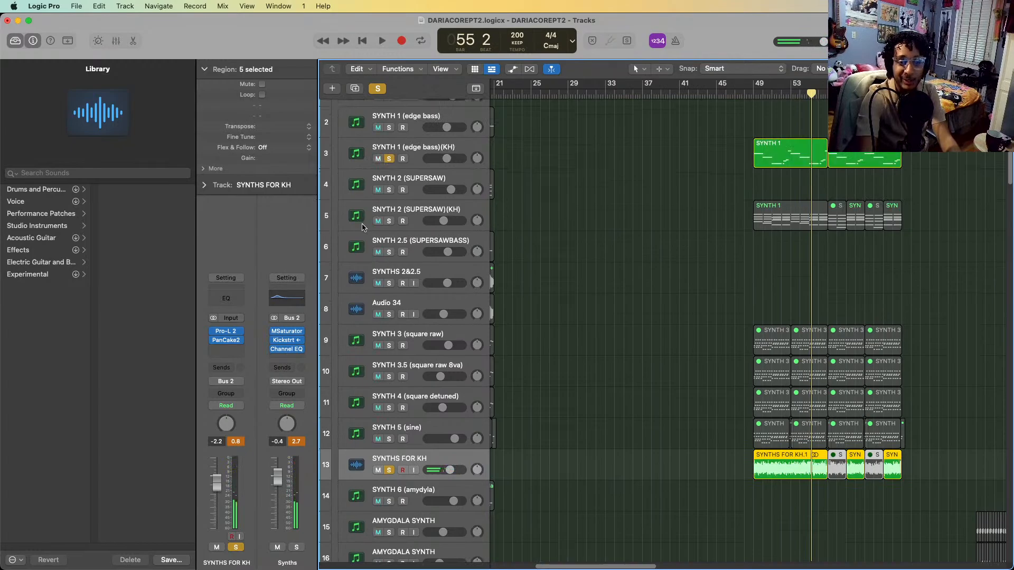
{"action": "left_click", "coordinate": [389, 221]}
{"action": "key", "text": "space"}
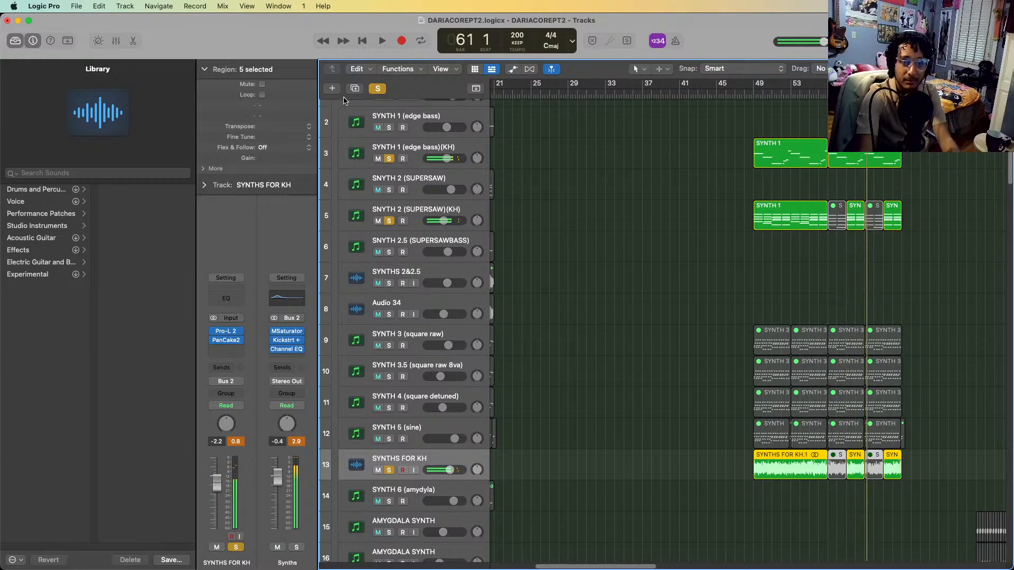
Turn off all track solos and return to the synth tracks at the start of the track list
{"action": "scroll", "coordinate": [737, 403], "scroll_direction": "down", "scroll_amount": 5}
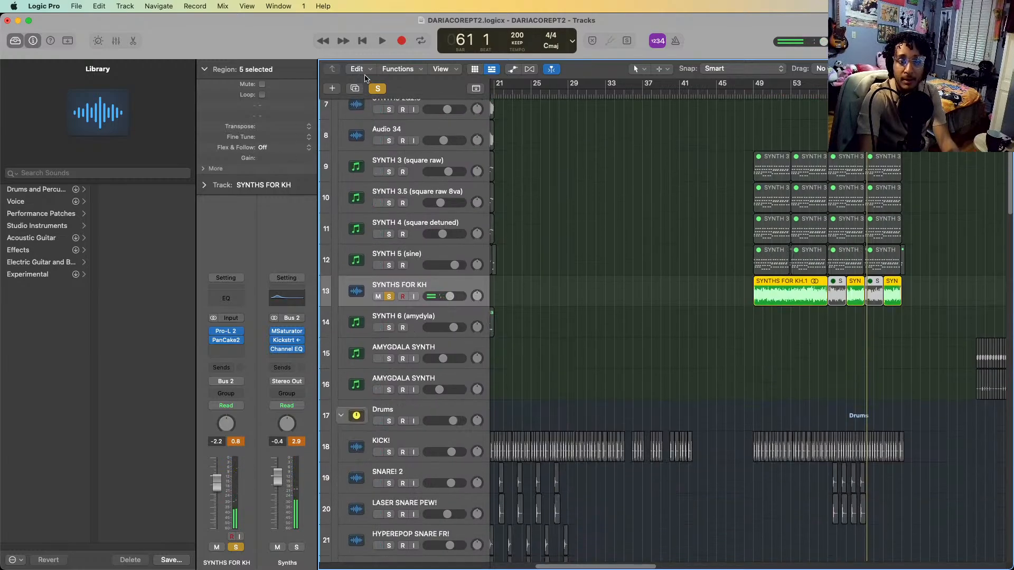
{"action": "left_click", "coordinate": [373, 90]}
{"action": "scroll", "coordinate": [697, 256], "scroll_direction": "up", "scroll_amount": 5}
{"action": "scroll", "coordinate": [697, 256], "scroll_direction": "left", "scroll_amount": 3}
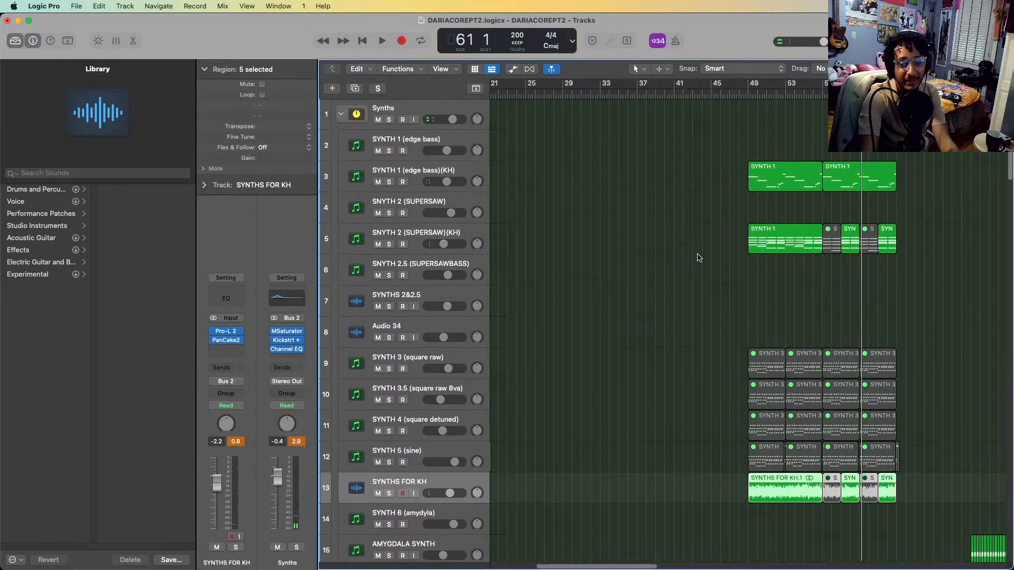
Examine how the kick, snare, squeak, snap, open hat and clap regions are arranged between bars 49 and 65
{"action": "scroll", "coordinate": [698, 258], "scroll_direction": "down", "scroll_amount": 10}
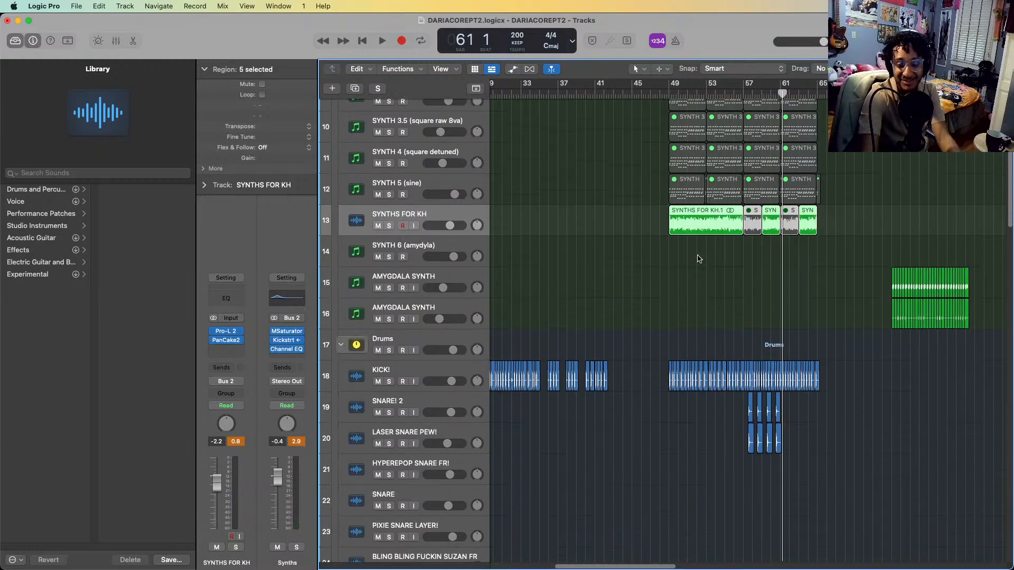
{"action": "scroll", "coordinate": [698, 258], "scroll_direction": "down", "scroll_amount": 1}
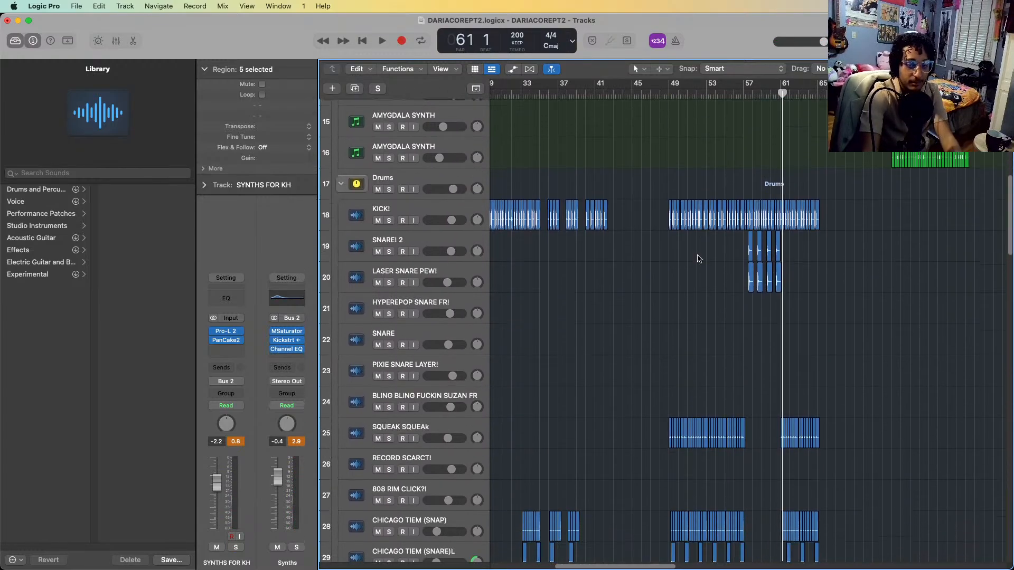
{"action": "scroll", "coordinate": [819, 196], "scroll_direction": "up", "scroll_amount": 6}
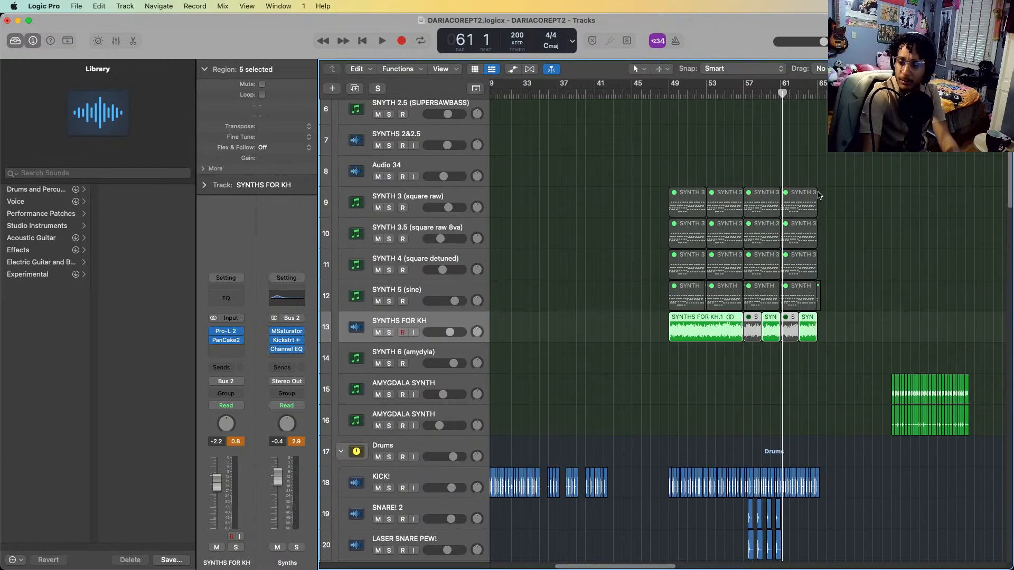
{"action": "scroll", "coordinate": [819, 195], "scroll_direction": "down", "scroll_amount": 3}
{"action": "scroll", "coordinate": [819, 196], "scroll_direction": "down", "scroll_amount": 12}
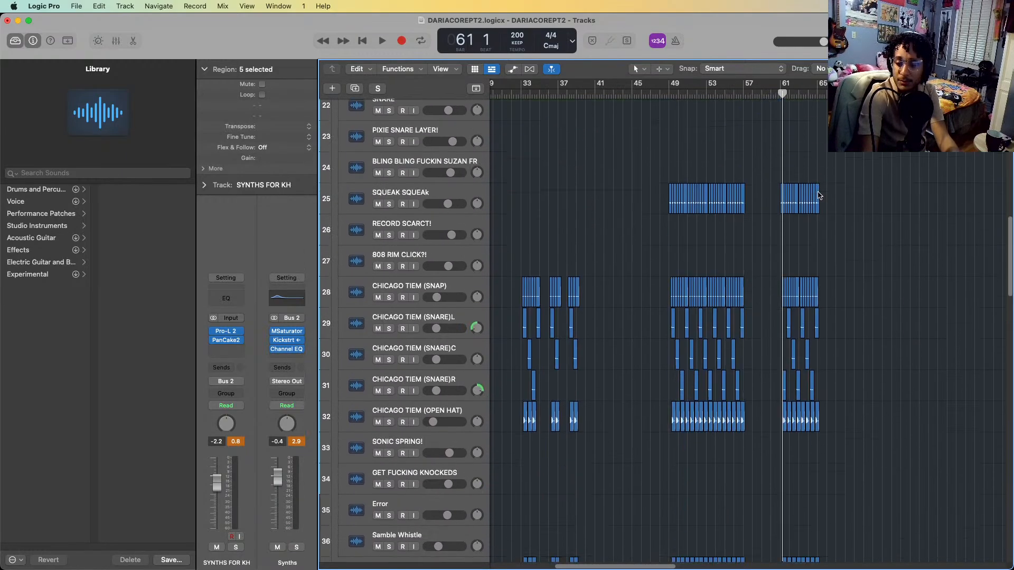
{"action": "scroll", "coordinate": [802, 230], "scroll_direction": "up", "scroll_amount": 10}
{"action": "scroll", "coordinate": [807, 234], "scroll_direction": "up", "scroll_amount": 3}
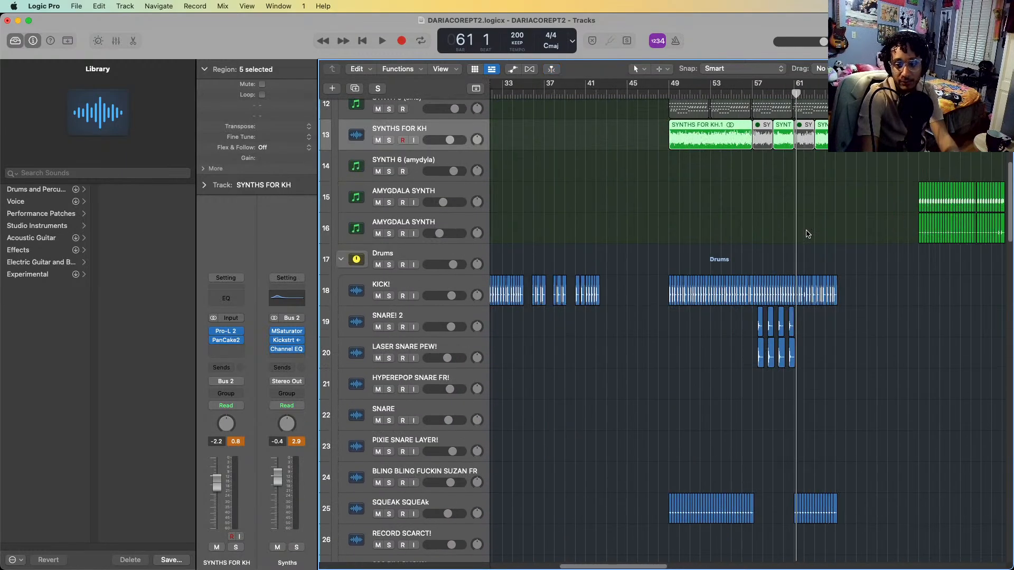
{"action": "scroll", "coordinate": [807, 234], "scroll_direction": "up", "scroll_amount": 2}
{"action": "scroll", "coordinate": [806, 230], "scroll_direction": "down", "scroll_amount": 19}
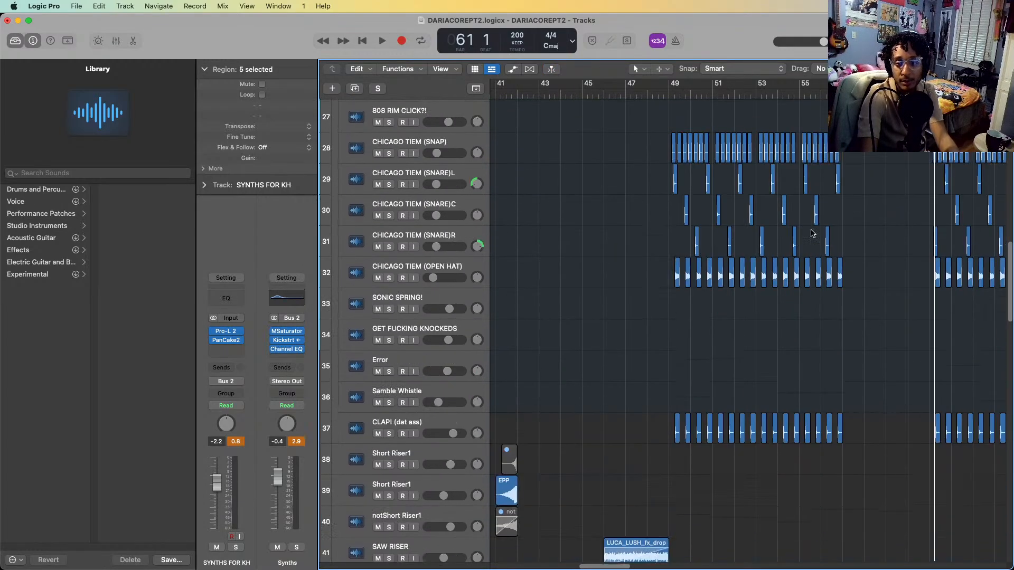
{"action": "scroll", "coordinate": [670, 366], "scroll_direction": "up", "scroll_amount": 4}
{"action": "scroll", "coordinate": [665, 407], "scroll_direction": "left", "scroll_amount": 5}
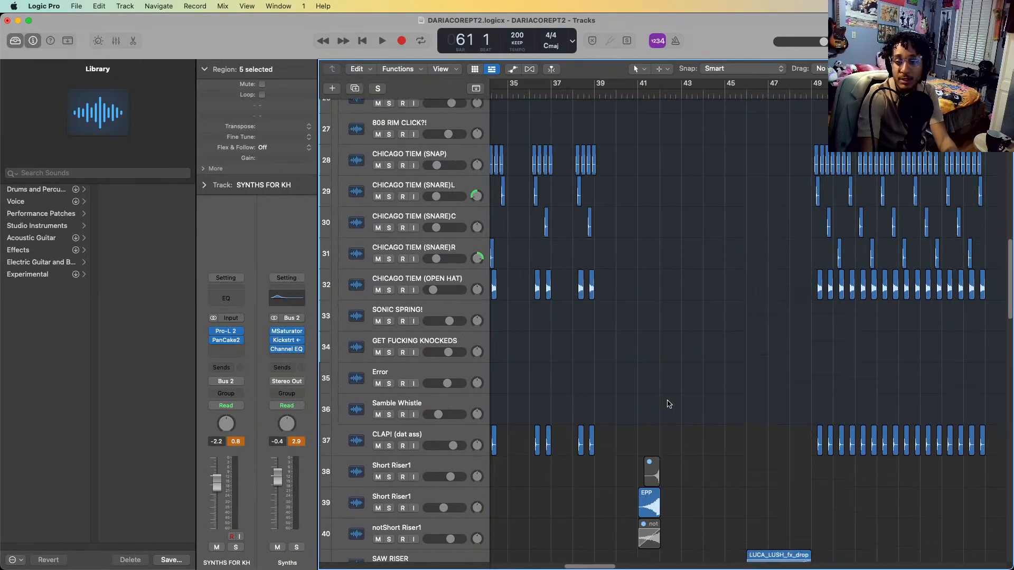
{"action": "scroll", "coordinate": [626, 429], "scroll_direction": "right", "scroll_amount": 7}
{"action": "scroll", "coordinate": [828, 307], "scroll_direction": "up", "scroll_amount": 10}
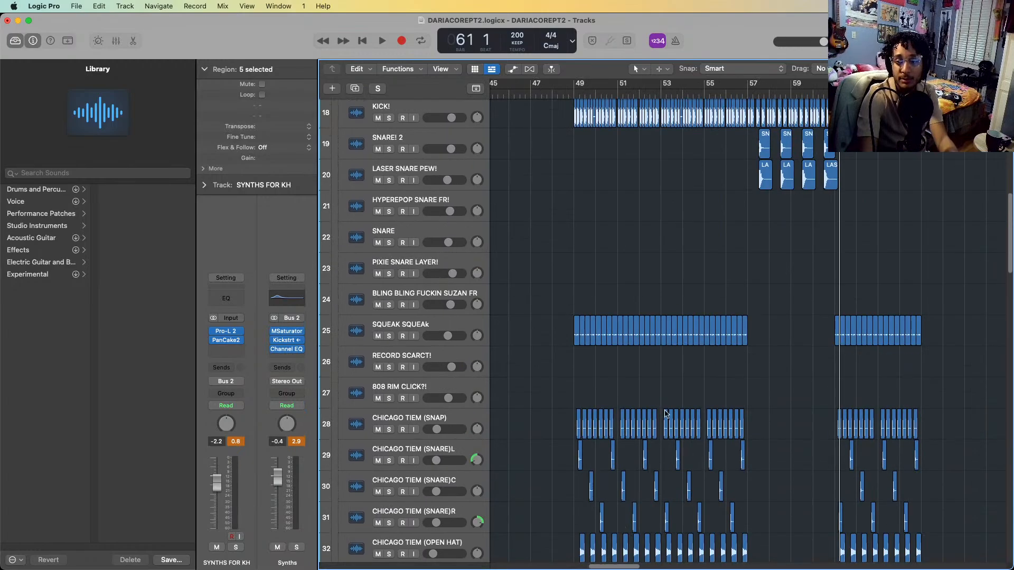
{"action": "scroll", "coordinate": [786, 259], "scroll_direction": "up", "scroll_amount": 8}
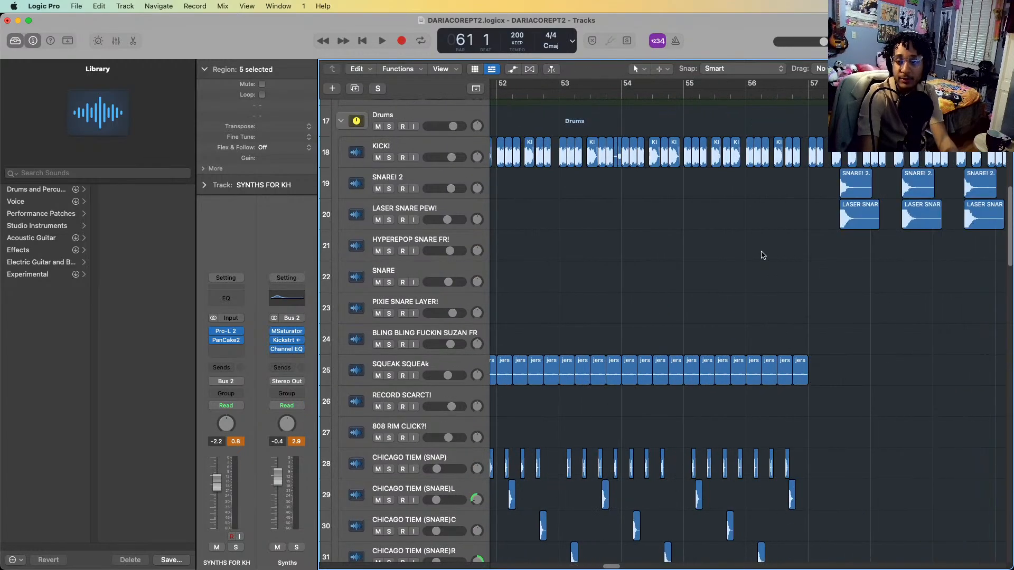
{"action": "scroll", "coordinate": [685, 232], "scroll_direction": "down", "scroll_amount": 4}
{"action": "scroll", "coordinate": [687, 233], "scroll_direction": "down", "scroll_amount": 5}
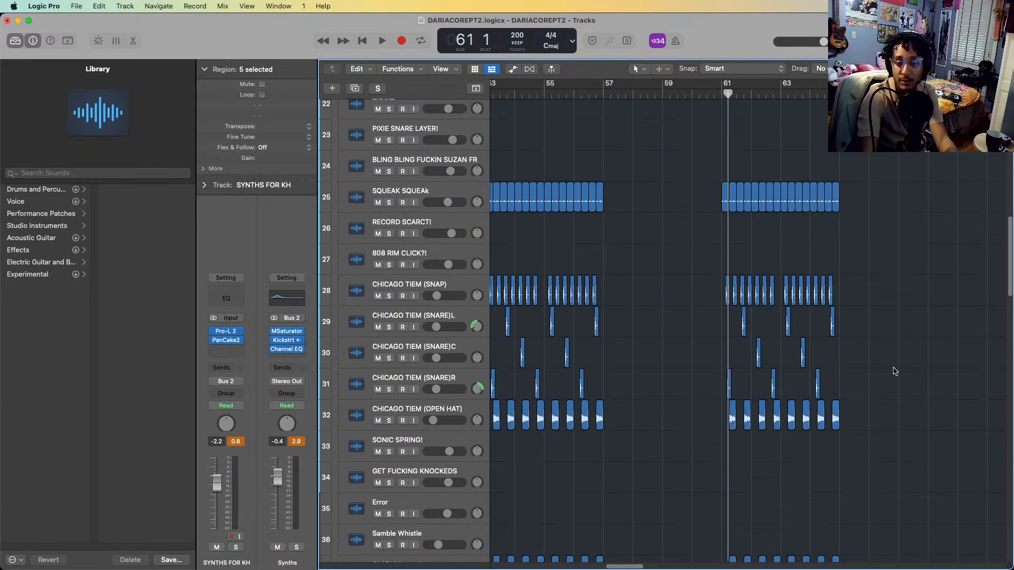
{"action": "scroll", "coordinate": [676, 278], "scroll_direction": "up", "scroll_amount": 5}
{"action": "scroll", "coordinate": [681, 290], "scroll_direction": "up", "scroll_amount": 6}
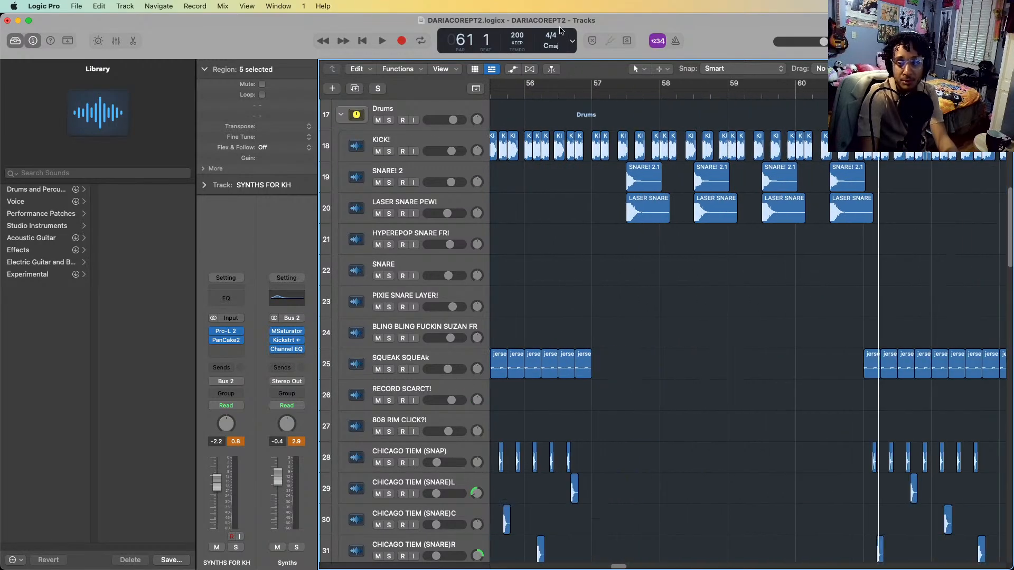
Turn on playhead catching, place the playhead at bar 57 and select the KICK!, SNARE! 2 and LASER SNARE PEW! tracks
{"action": "left_click", "coordinate": [552, 68]}
{"action": "left_click", "coordinate": [592, 94]}
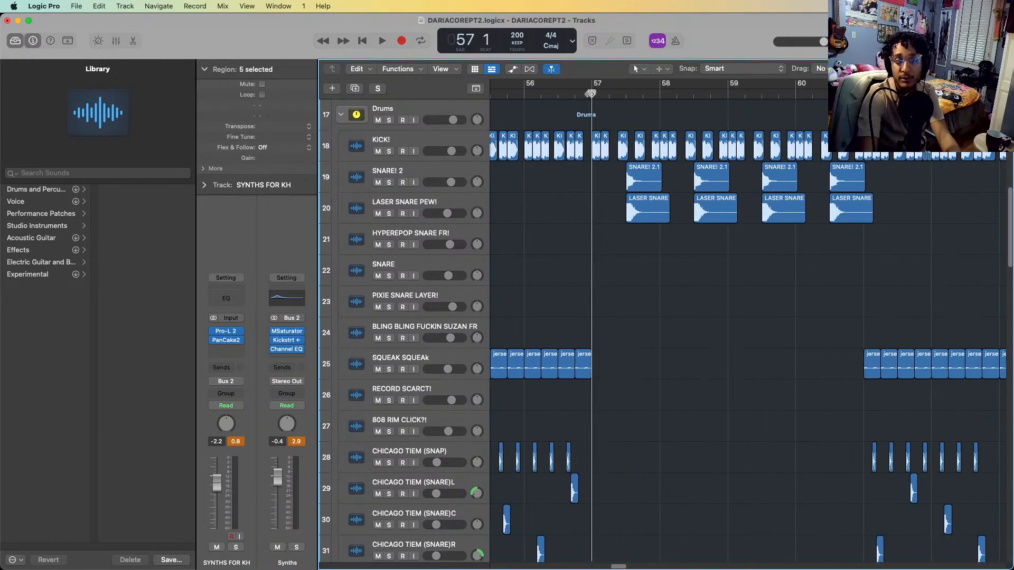
{"action": "left_click", "coordinate": [465, 140]}
{"action": "left_click", "coordinate": [447, 202], "text": "shift"}
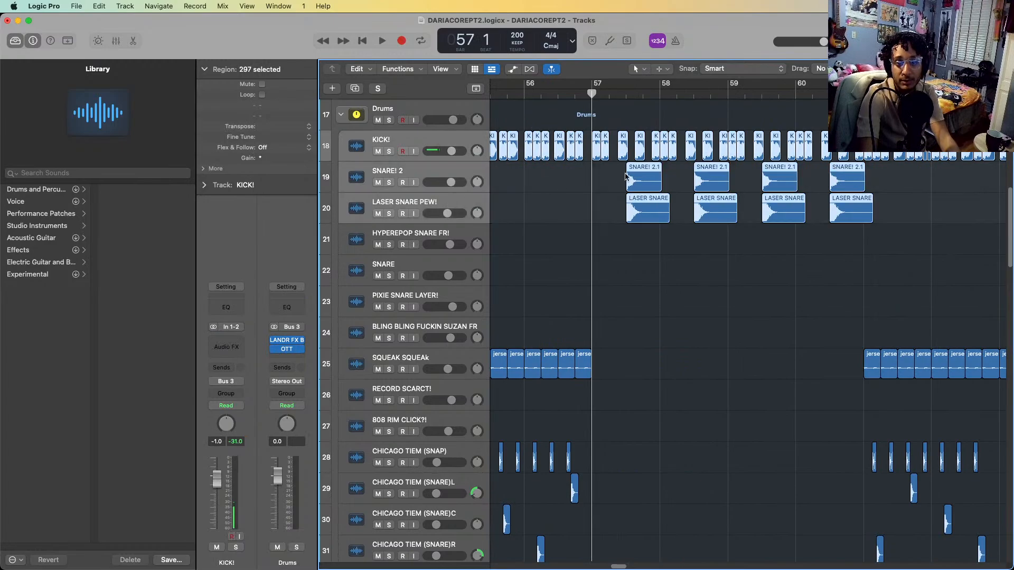
Solo the Drums stack and play its layers from bar 53 into bar 63
{"action": "scroll", "coordinate": [627, 177], "scroll_direction": "up", "scroll_amount": 3}
{"action": "left_click", "coordinate": [389, 225]}
{"action": "scroll", "coordinate": [669, 163], "scroll_direction": "left", "scroll_amount": 5}
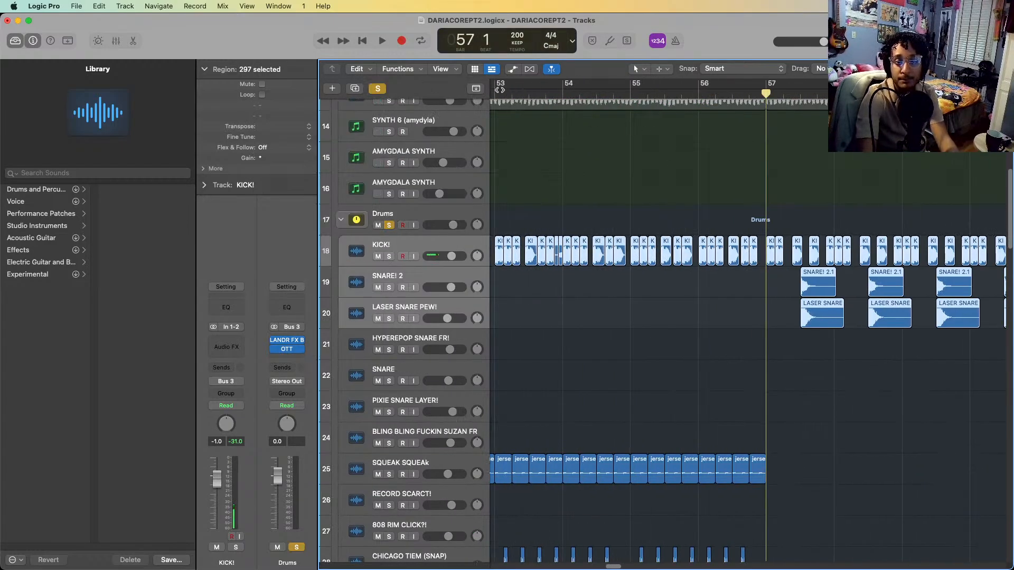
{"action": "left_click", "coordinate": [499, 94]}
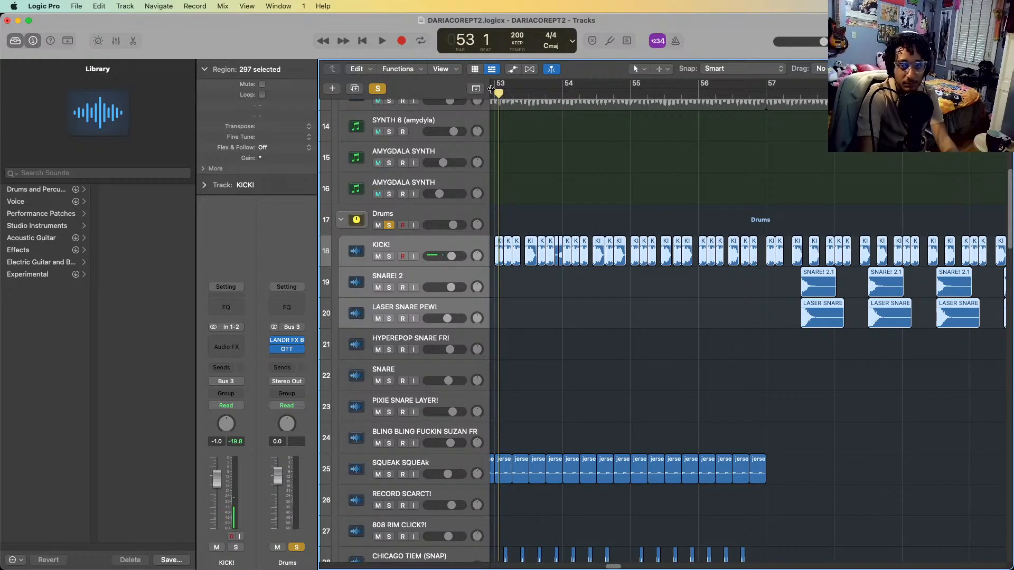
{"action": "key", "text": "space"}
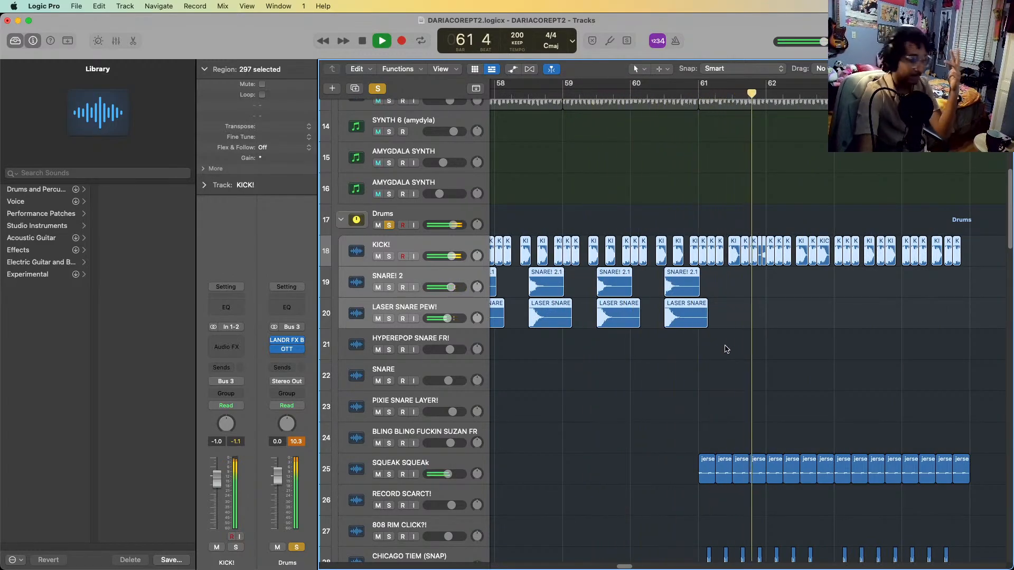
{"action": "key", "text": "space"}
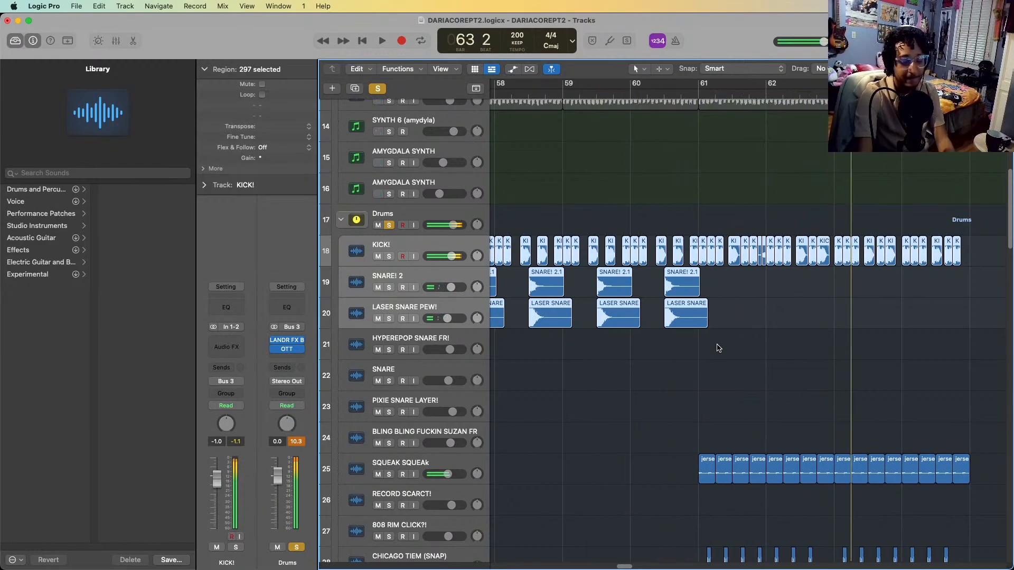
Bring the CLAP! (dat ass) and riser tracks below the drum layers into view and turn off the Drums solo
{"action": "scroll", "coordinate": [718, 348], "scroll_direction": "down", "scroll_amount": 5}
{"action": "scroll", "coordinate": [718, 347], "scroll_direction": "down", "scroll_amount": 10}
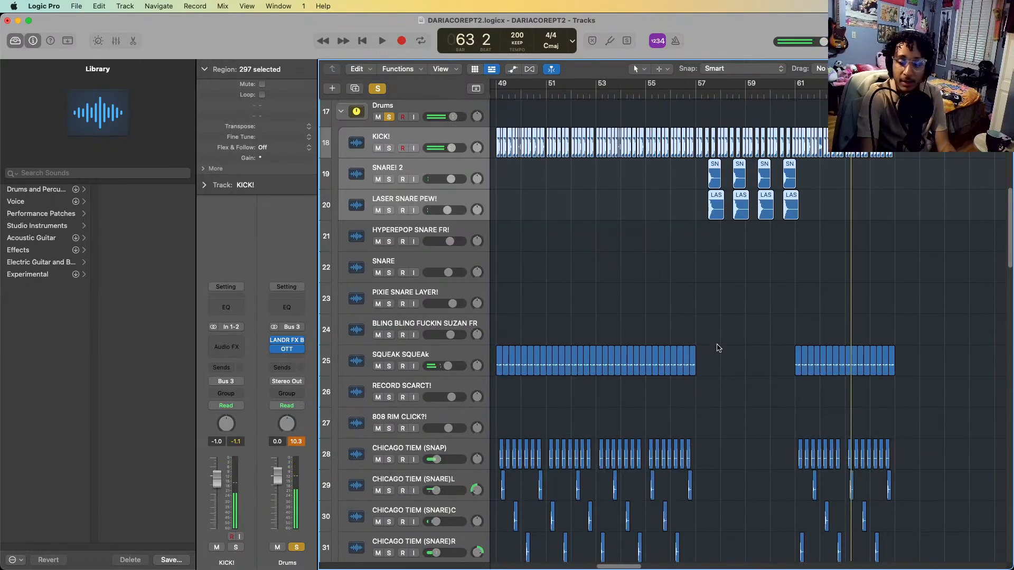
{"action": "scroll", "coordinate": [717, 348], "scroll_direction": "down", "scroll_amount": 7}
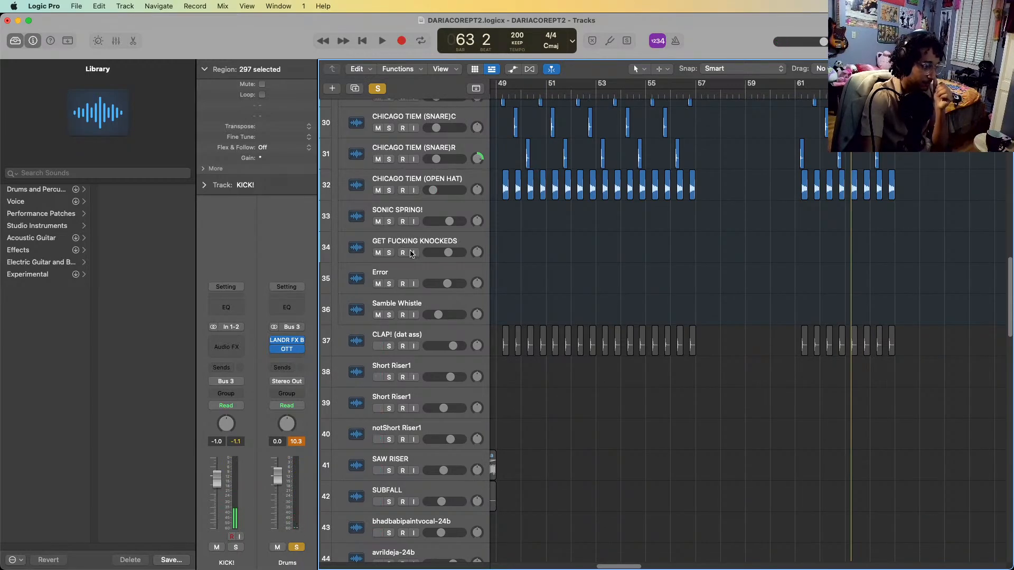
{"action": "left_click", "coordinate": [375, 91]}
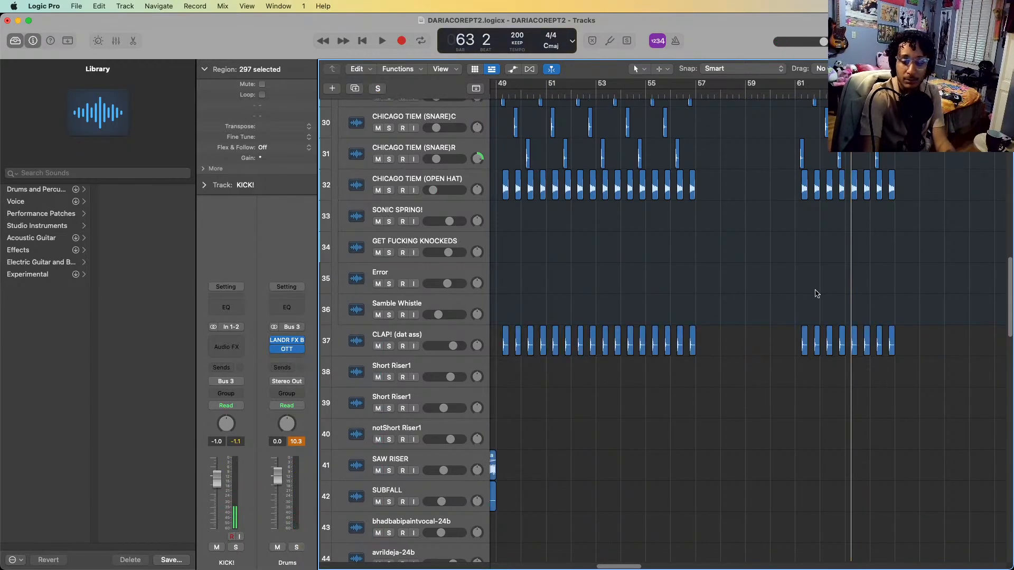
Solo the Audio 56, UTADA LOW and SAANCTRUATRy tracks and play them from just before bar 49 into bar 63
{"action": "scroll", "coordinate": [815, 289], "scroll_direction": "down", "scroll_amount": 8}
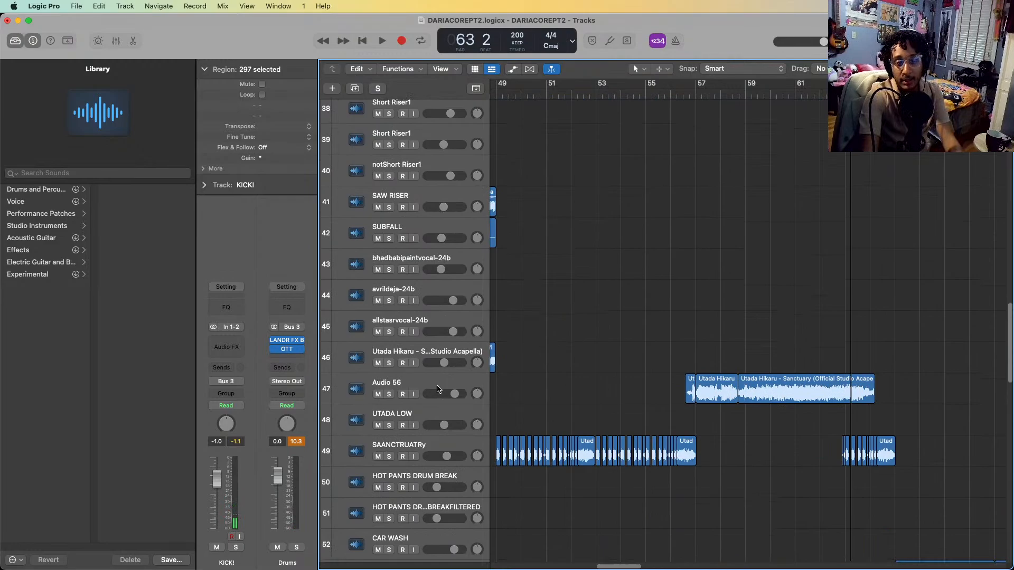
{"action": "left_click", "coordinate": [438, 389]}
{"action": "scroll", "coordinate": [475, 449], "scroll_direction": "left", "scroll_amount": 2}
{"action": "left_click", "coordinate": [459, 445], "text": "shift"}
{"action": "key", "text": "s"}
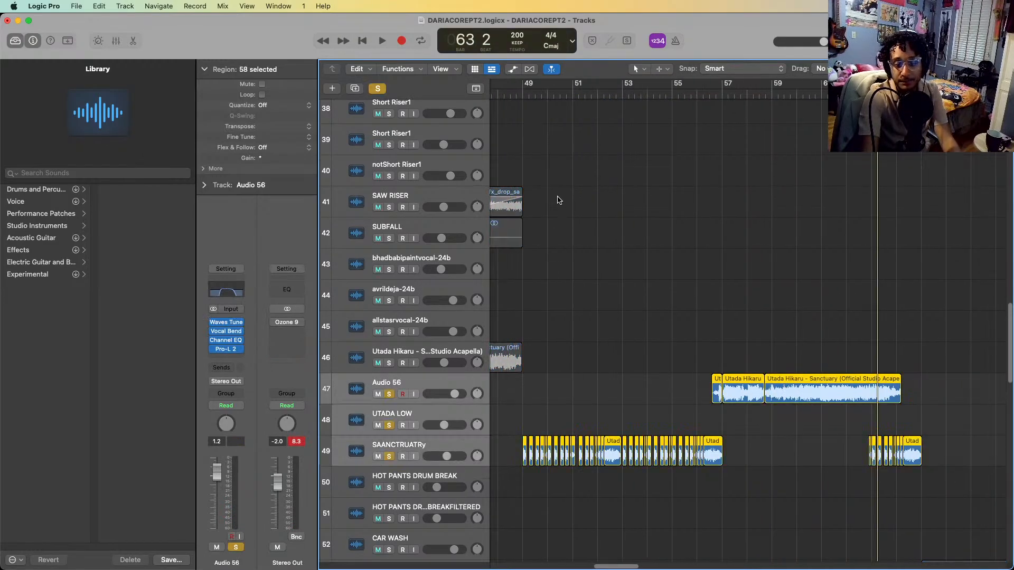
{"action": "left_click", "coordinate": [512, 93]}
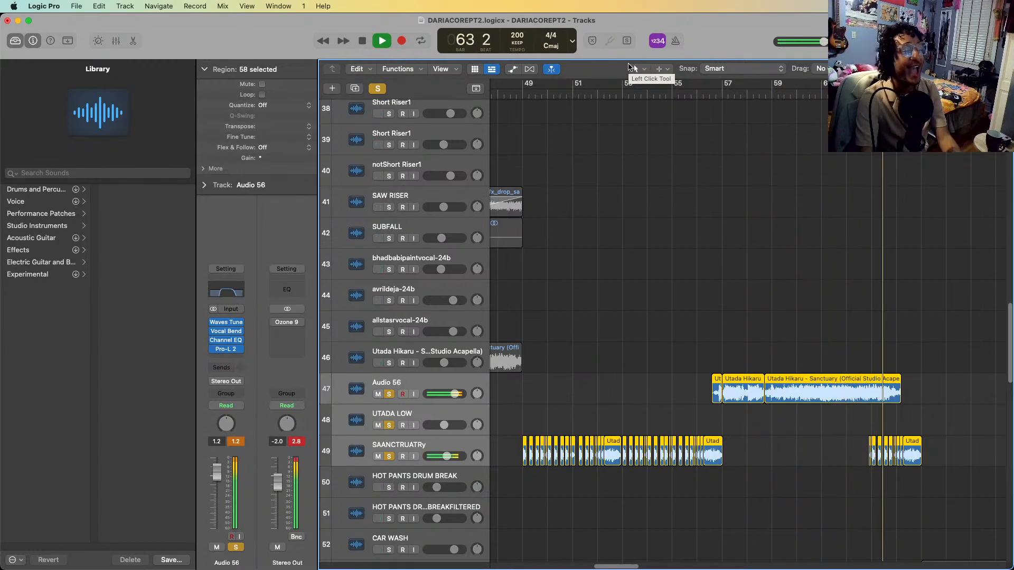
Turn off the vocal solo and examine the Random Vox Chopsd layers between bars 21 and 31
{"action": "scroll", "coordinate": [864, 302], "scroll_direction": "left", "scroll_amount": 5}
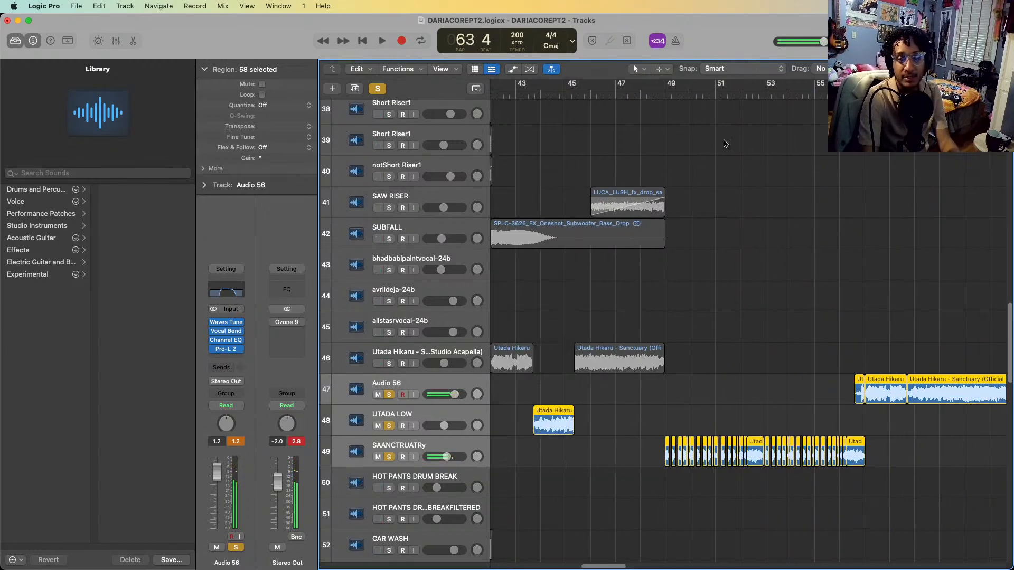
{"action": "scroll", "coordinate": [690, 113], "scroll_direction": "down", "scroll_amount": 15}
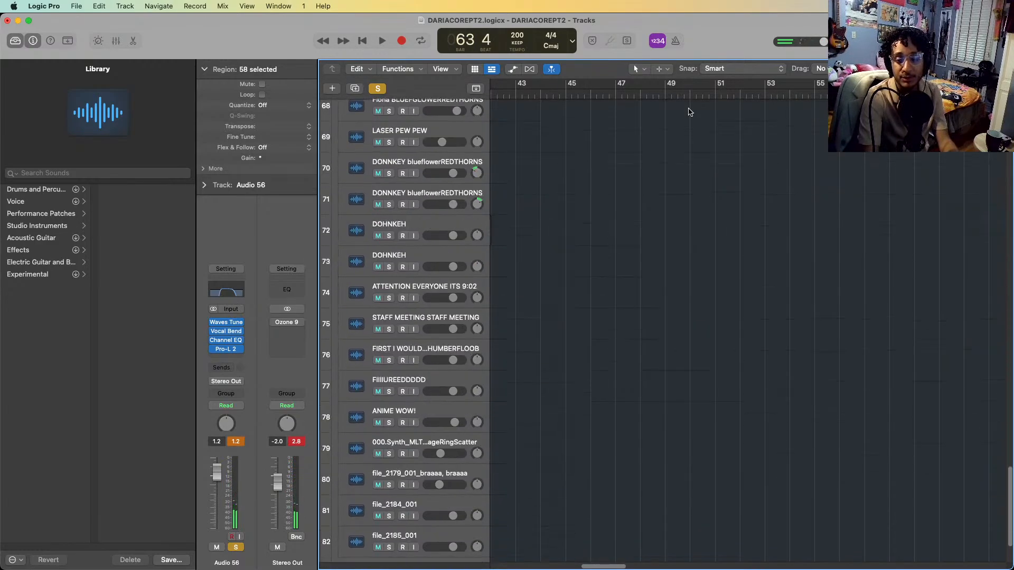
{"action": "scroll", "coordinate": [689, 112], "scroll_direction": "down", "scroll_amount": 2}
{"action": "scroll", "coordinate": [776, 510], "scroll_direction": "left", "scroll_amount": 10}
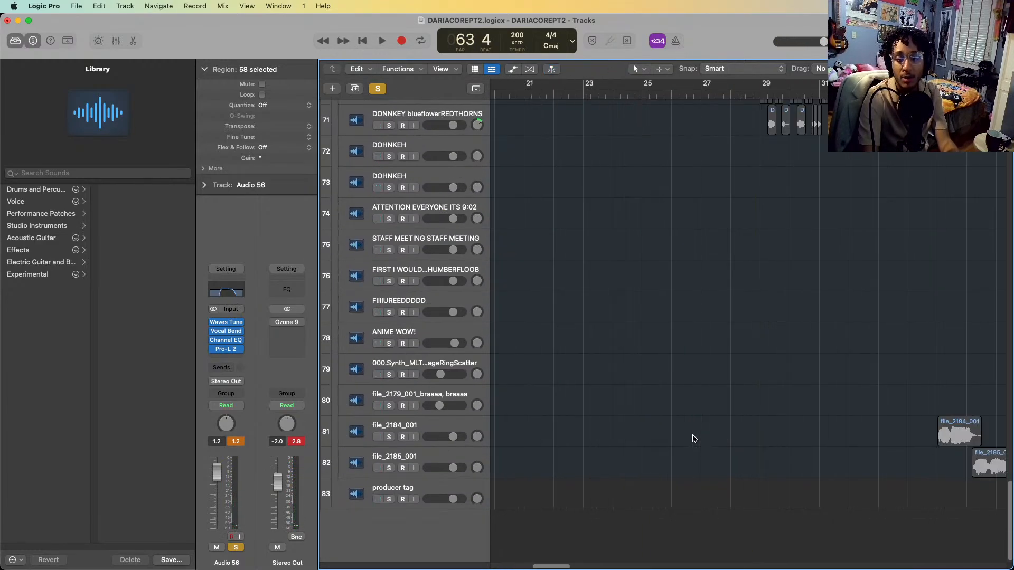
{"action": "scroll", "coordinate": [693, 439], "scroll_direction": "up", "scroll_amount": 10}
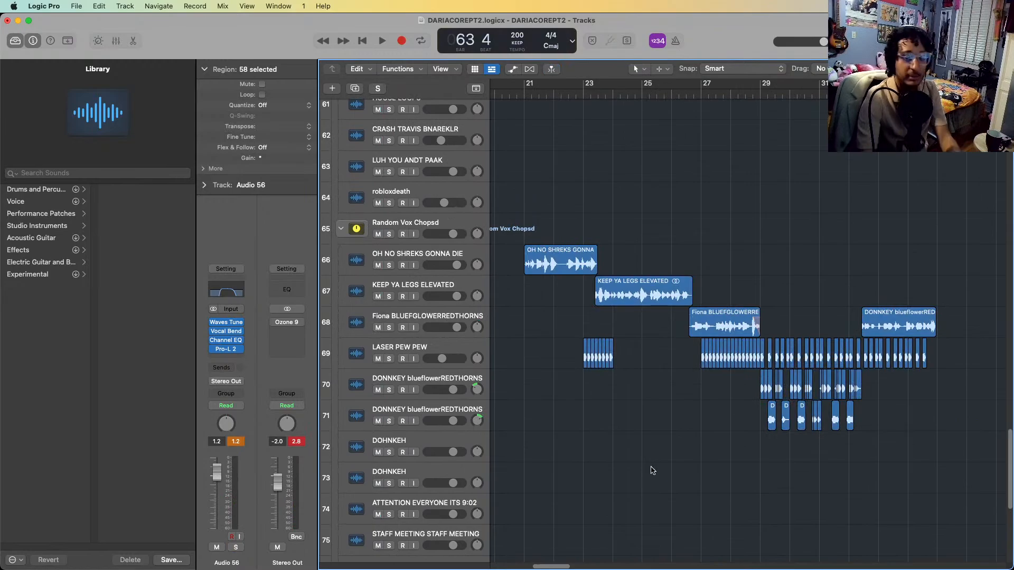
{"action": "scroll", "coordinate": [813, 378], "scroll_direction": "down", "scroll_amount": 10}
Bring the AMYGDALA and HOUSE DRUMS regions into view and place the playhead at bar 65
{"action": "scroll", "coordinate": [658, 340], "scroll_direction": "up", "scroll_amount": 10}
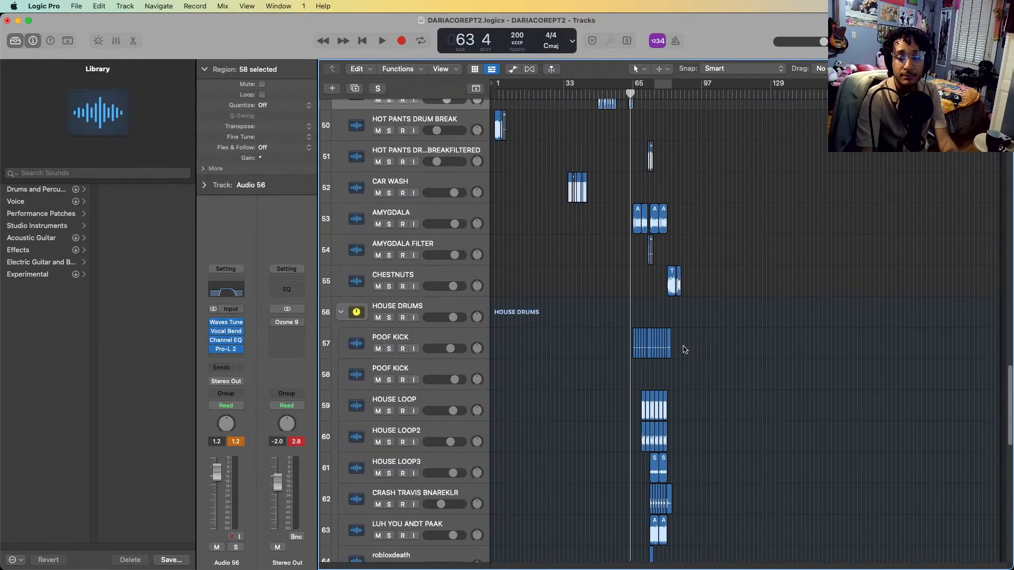
{"action": "scroll", "coordinate": [681, 347], "scroll_direction": "up", "scroll_amount": 5}
{"action": "scroll", "coordinate": [684, 350], "scroll_direction": "right", "scroll_amount": 10}
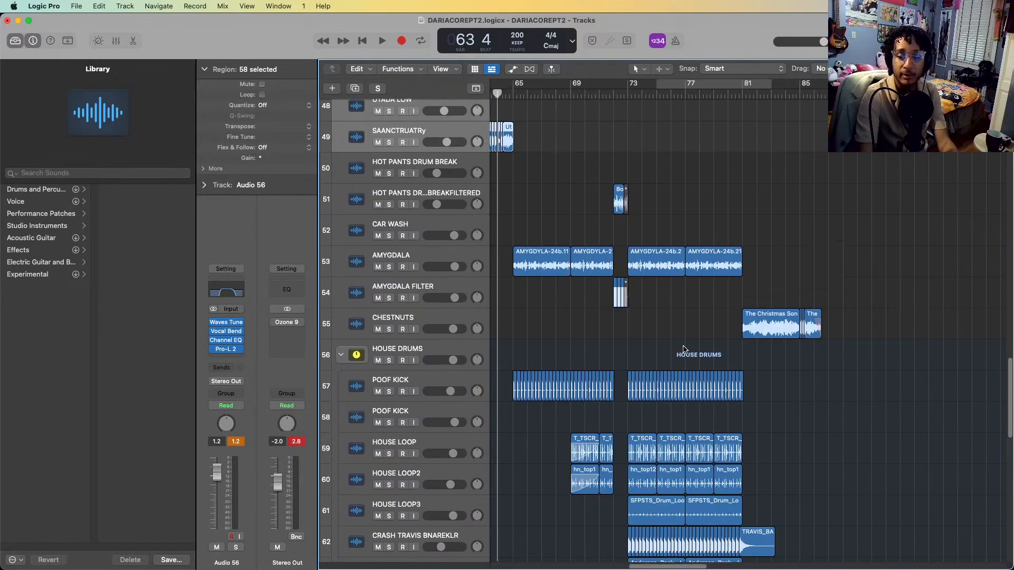
{"action": "scroll", "coordinate": [684, 349], "scroll_direction": "up", "scroll_amount": 3}
{"action": "scroll", "coordinate": [683, 349], "scroll_direction": "down", "scroll_amount": 1}
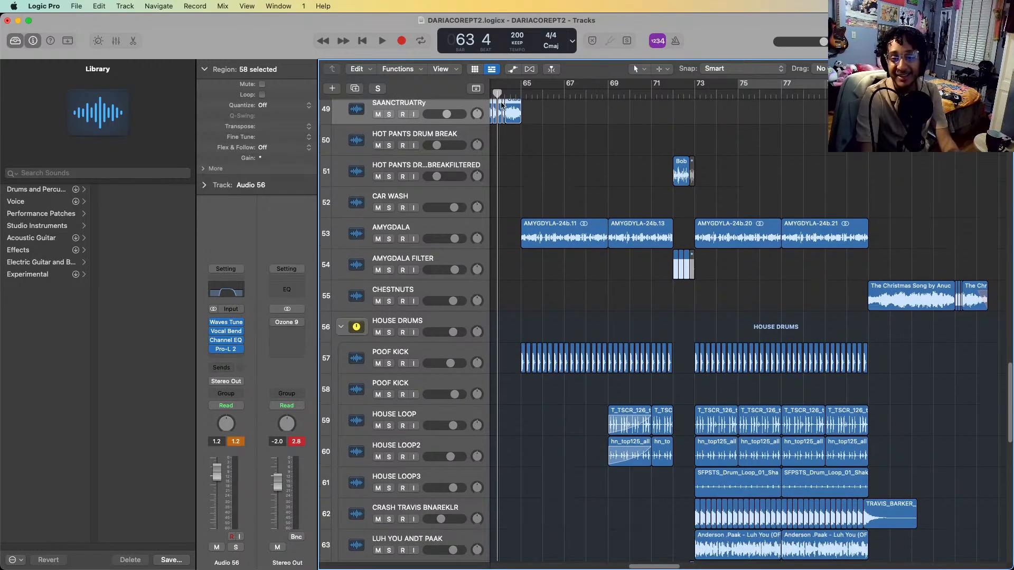
{"action": "left_click", "coordinate": [504, 84]}
Examine which synth, drum, riser and sample tracks hold regions from bar 65 onward
{"action": "scroll", "coordinate": [795, 469], "scroll_direction": "up", "scroll_amount": 12}
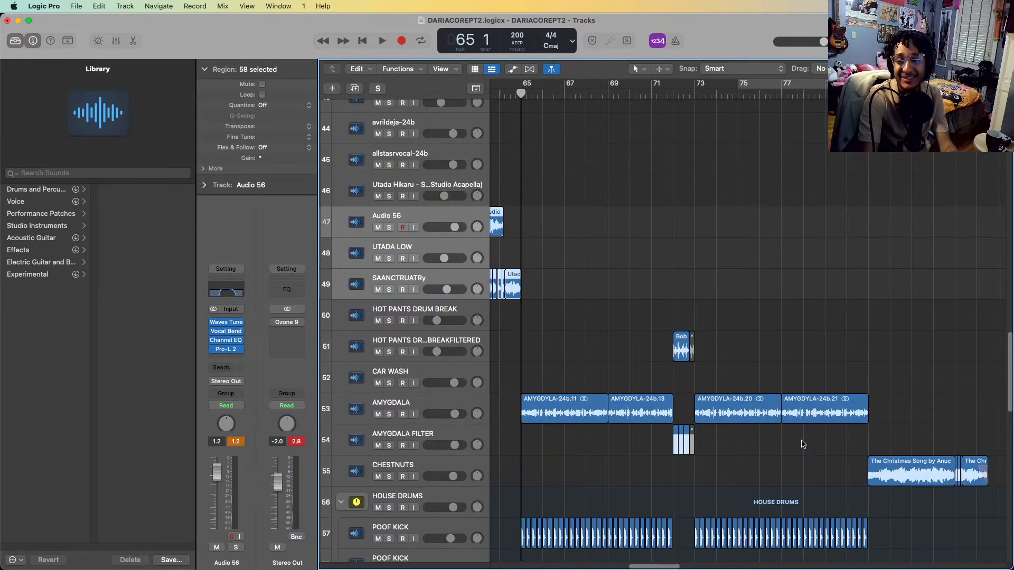
{"action": "scroll", "coordinate": [794, 469], "scroll_direction": "up", "scroll_amount": 15}
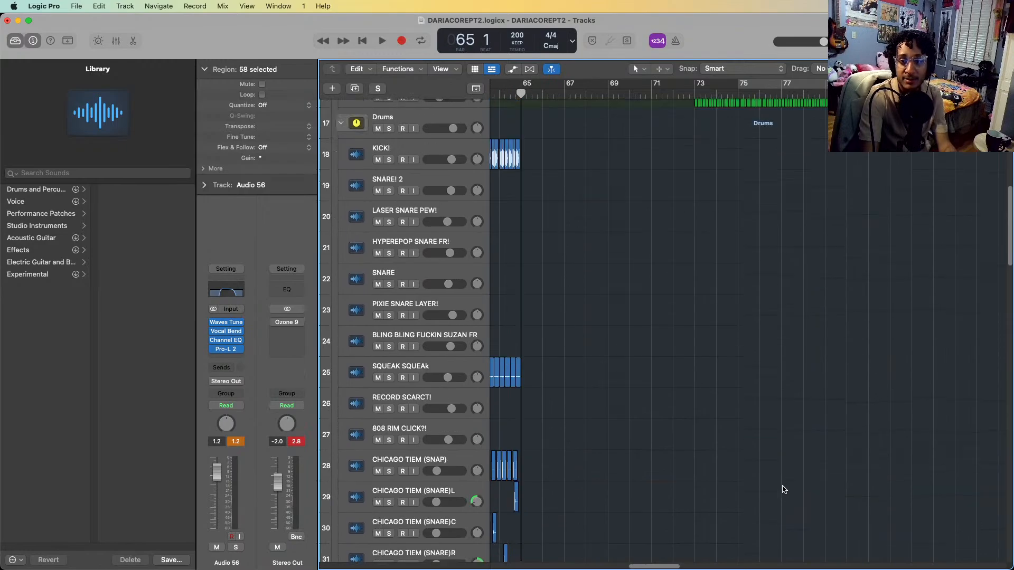
{"action": "scroll", "coordinate": [784, 490], "scroll_direction": "down", "scroll_amount": 15}
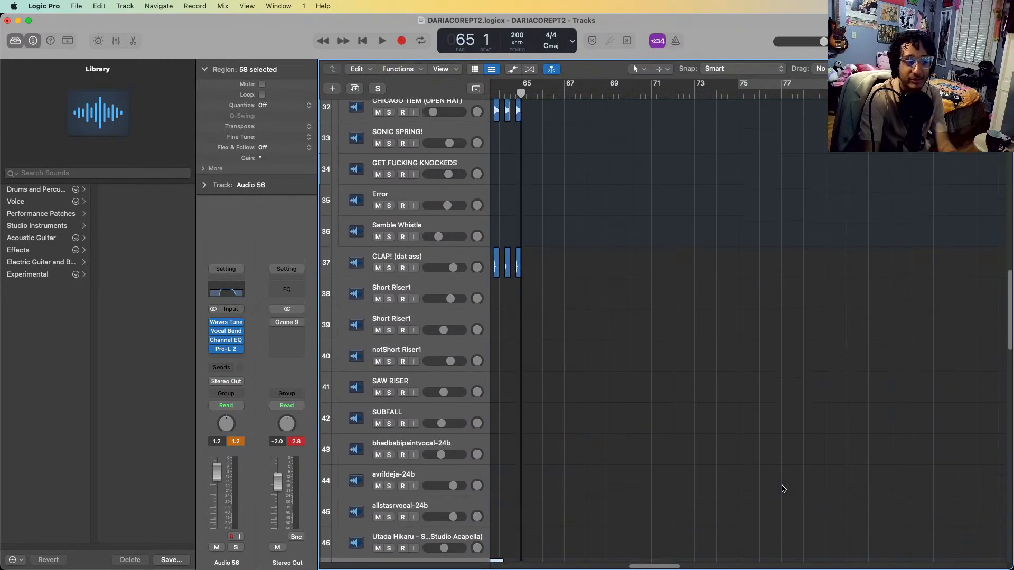
{"action": "scroll", "coordinate": [784, 489], "scroll_direction": "down", "scroll_amount": 1}
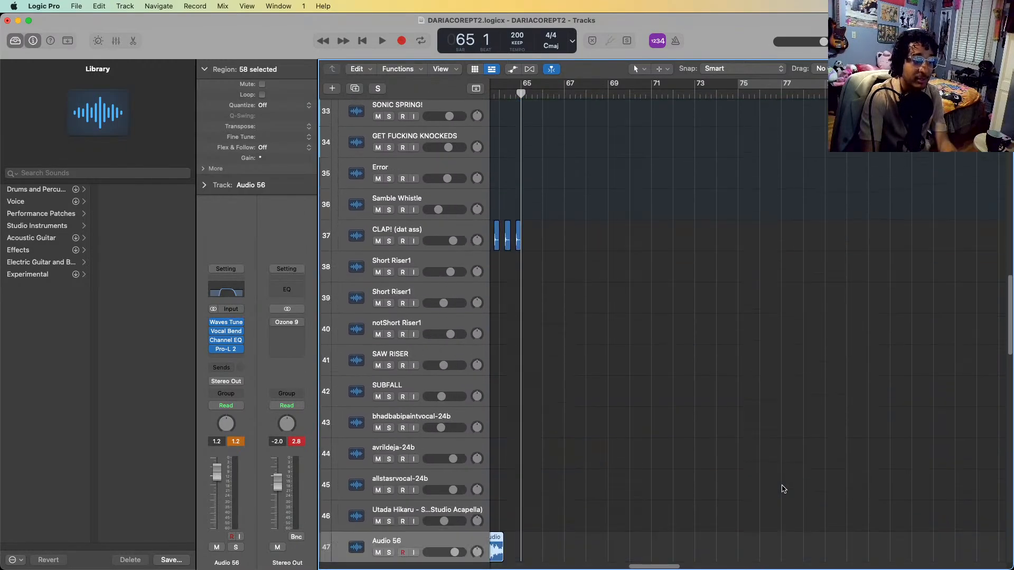
{"action": "scroll", "coordinate": [784, 489], "scroll_direction": "down", "scroll_amount": 10}
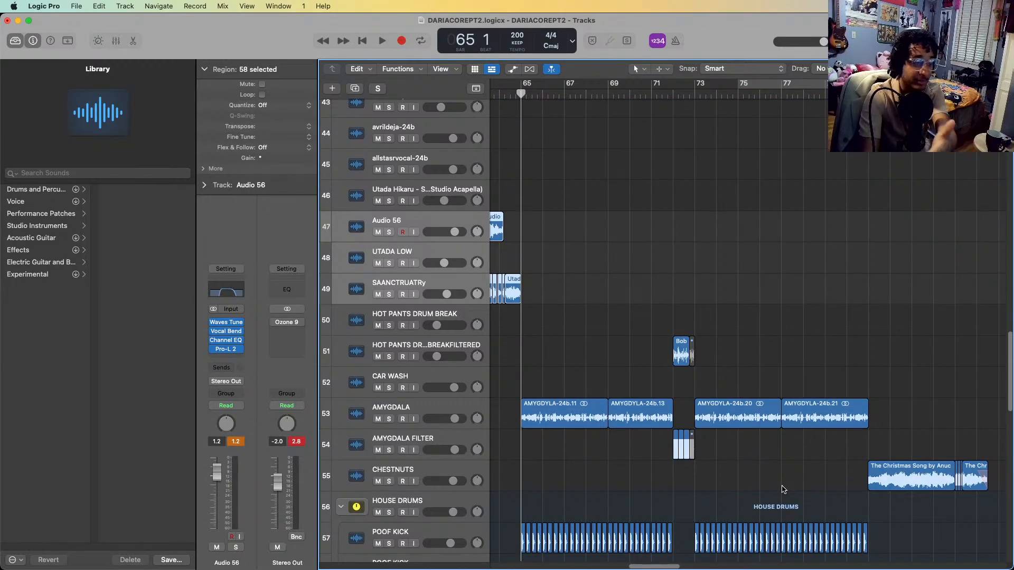
{"action": "scroll", "coordinate": [783, 490], "scroll_direction": "up", "scroll_amount": 15}
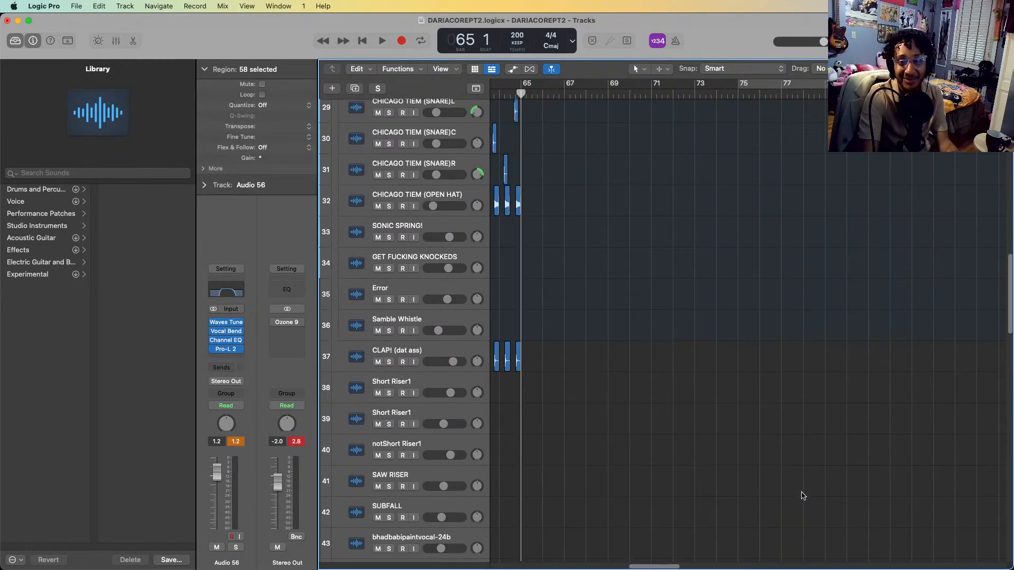
{"action": "scroll", "coordinate": [806, 496], "scroll_direction": "up", "scroll_amount": 14}
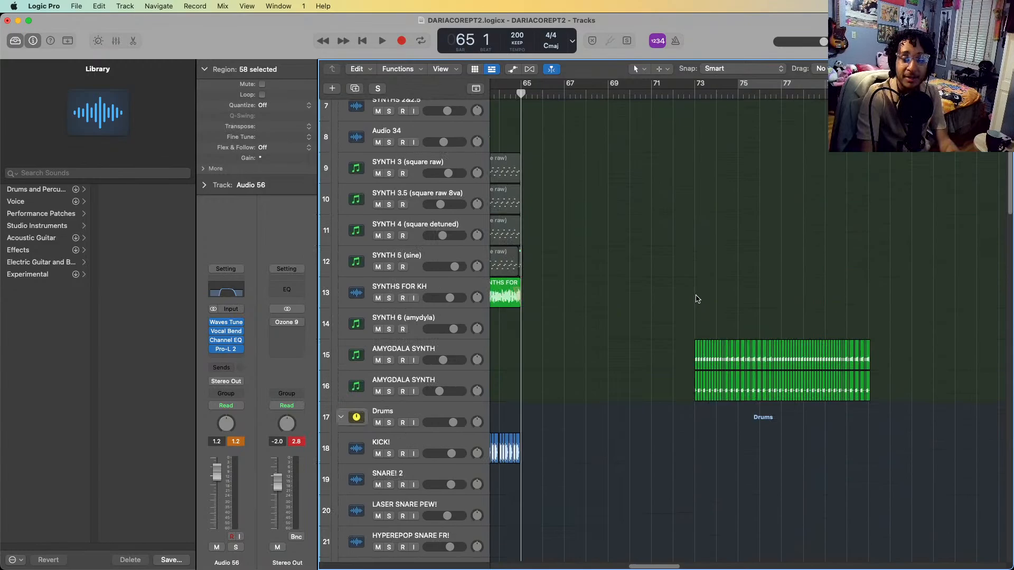
Solo both AMYGDALA SYNTH tracks and play them from just before bar 73 into bar 75
{"action": "left_click", "coordinate": [417, 386]}
{"action": "left_click", "coordinate": [436, 345], "text": "shift"}
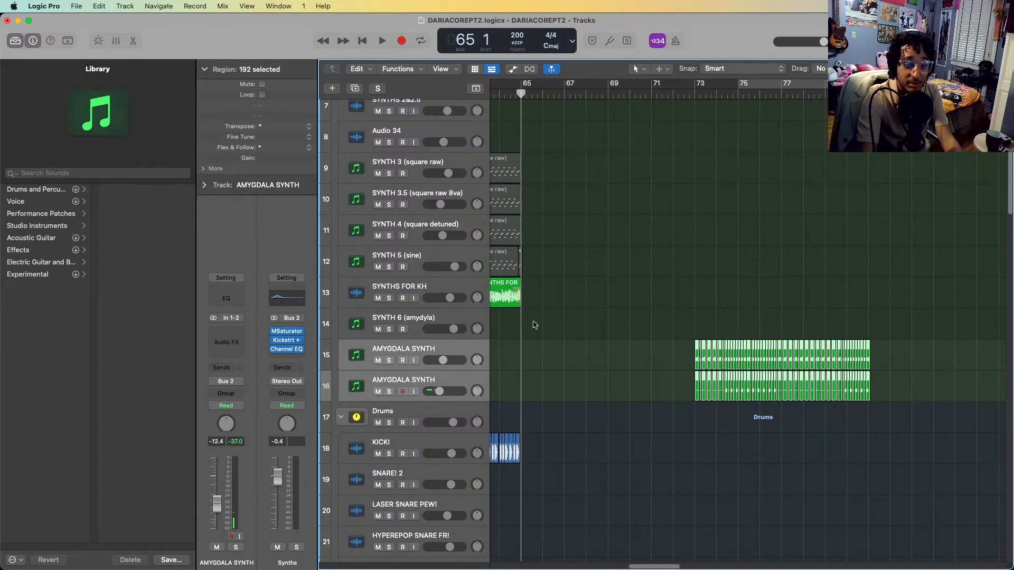
{"action": "key", "text": "s"}
{"action": "left_click", "coordinate": [692, 95]}
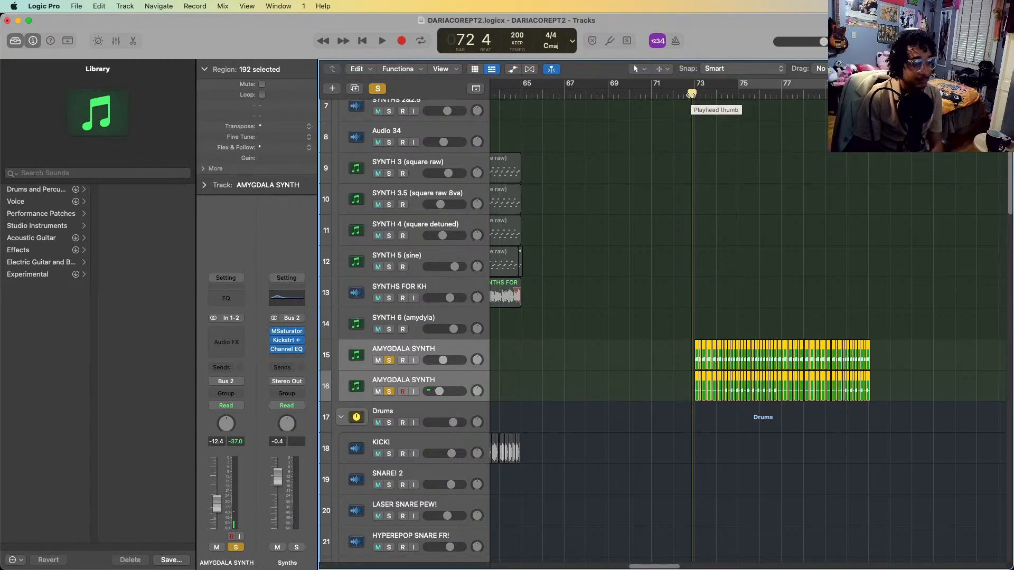
{"action": "key", "text": "space"}
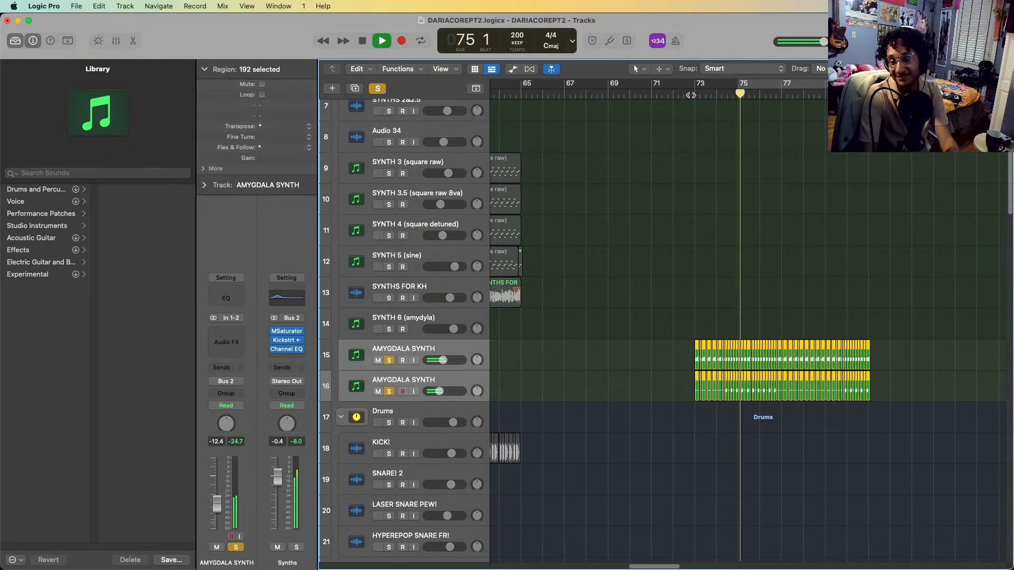
{"action": "key", "text": "space"}
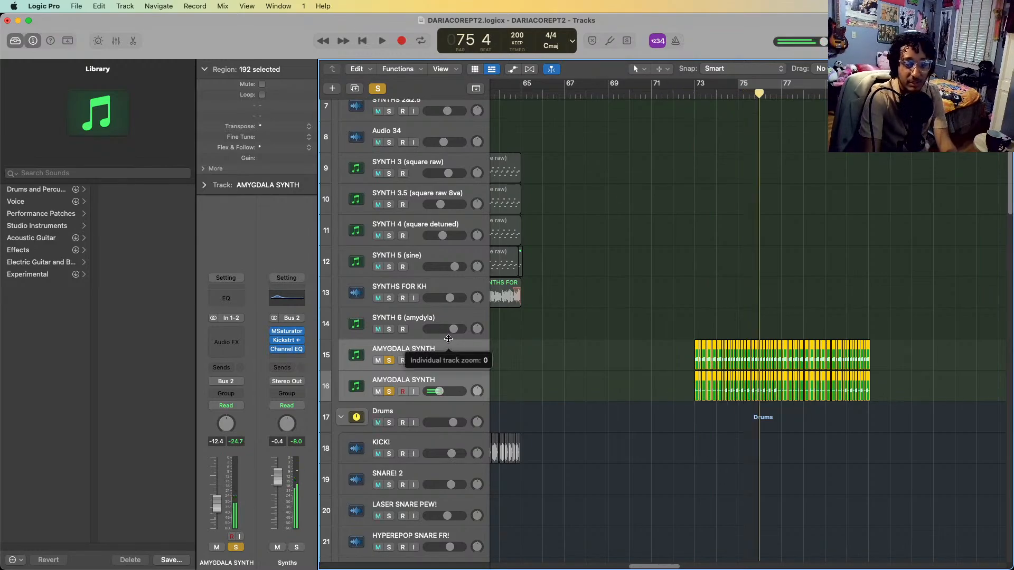
Leave only the AMYGDALA SYNTH on track 15 soloed, play it to bar 77, and turn its solo off
{"action": "left_click", "coordinate": [427, 367]}
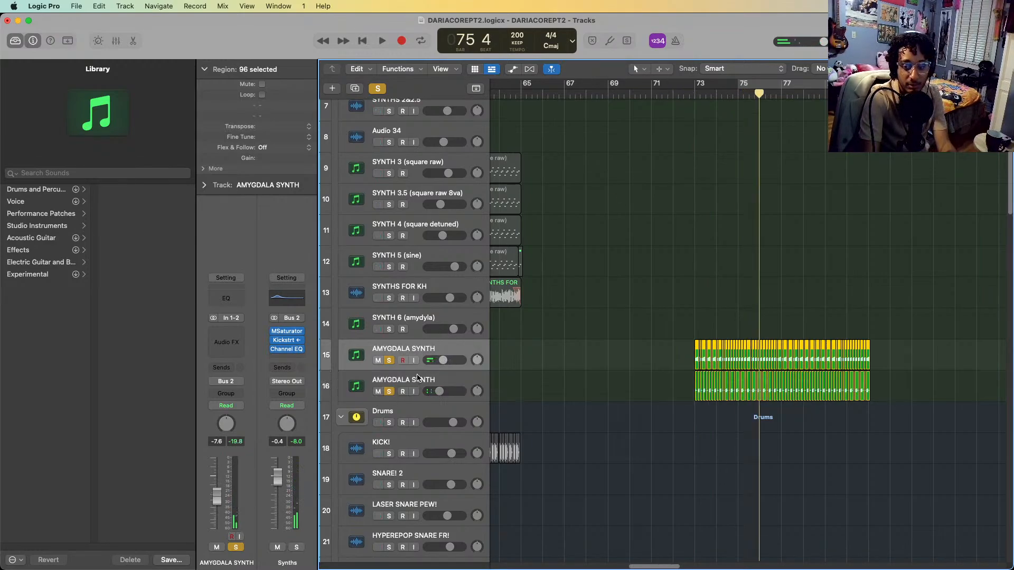
{"action": "left_click", "coordinate": [437, 385]}
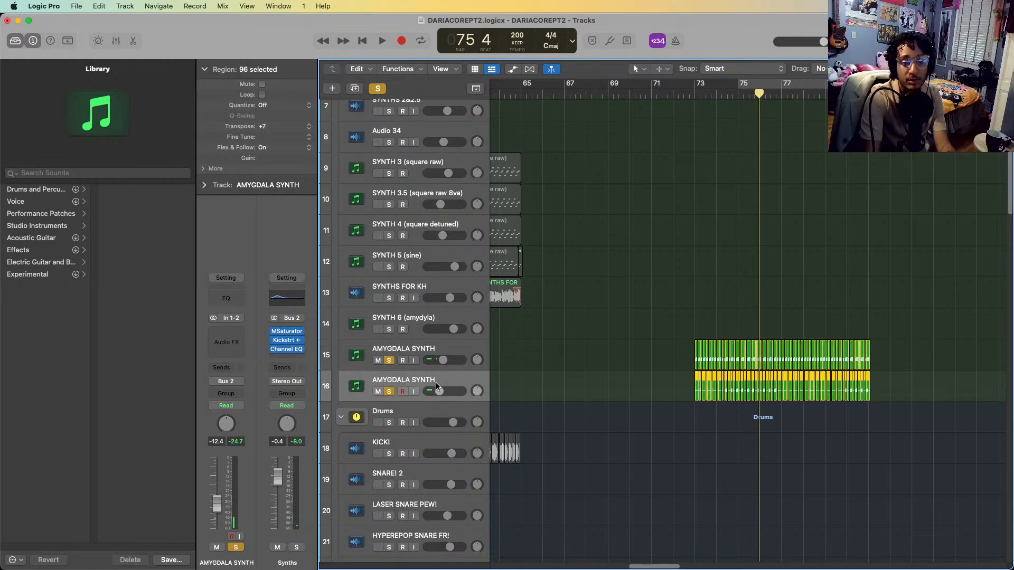
{"action": "key", "text": "s"}
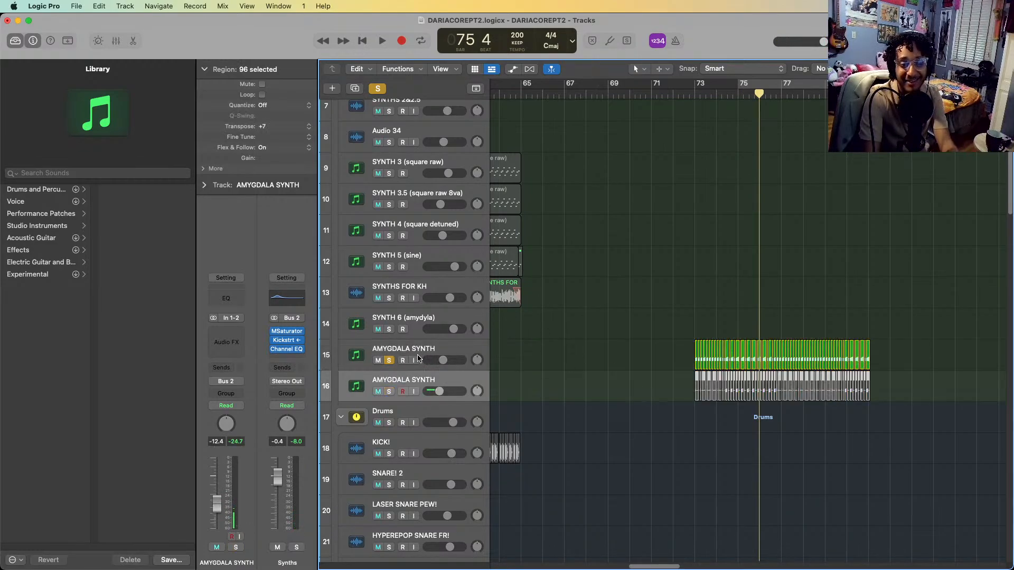
{"action": "key", "text": "space"}
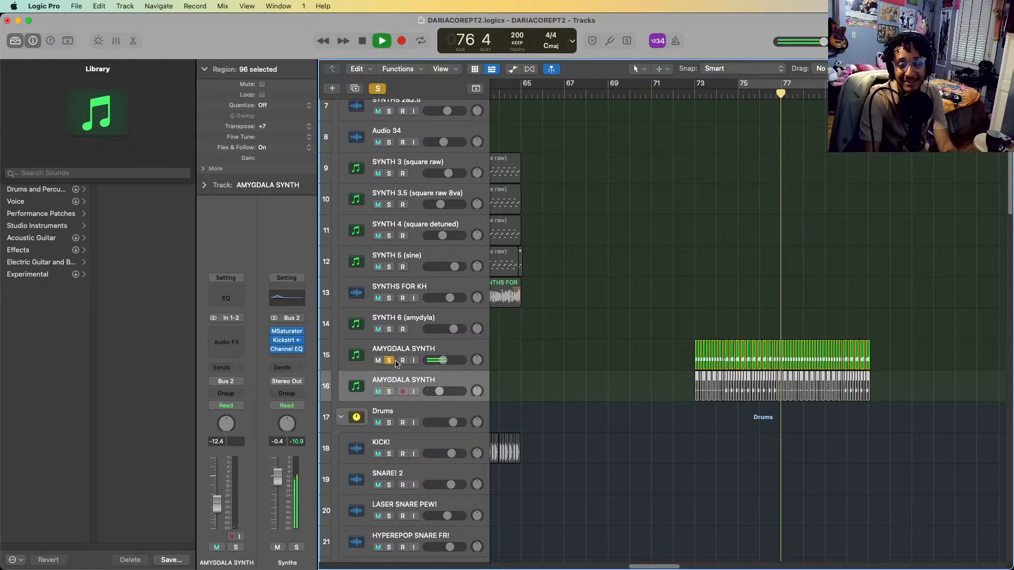
{"action": "left_click", "coordinate": [389, 361]}
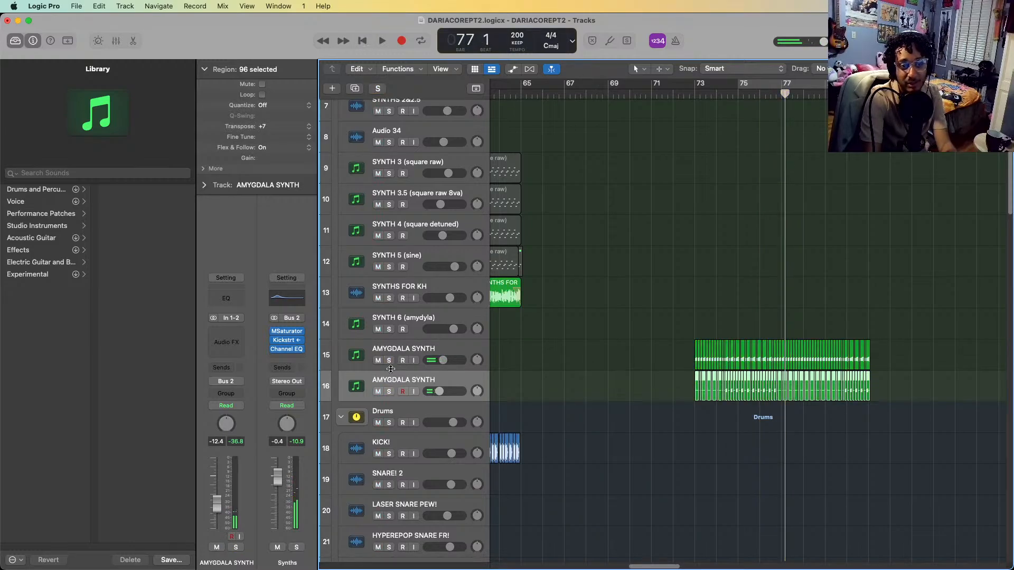
Select and solo both AMYGDALA SYNTH tracks again and play them briefly from bar 73
{"action": "left_click", "coordinate": [403, 346], "text": "shift"}
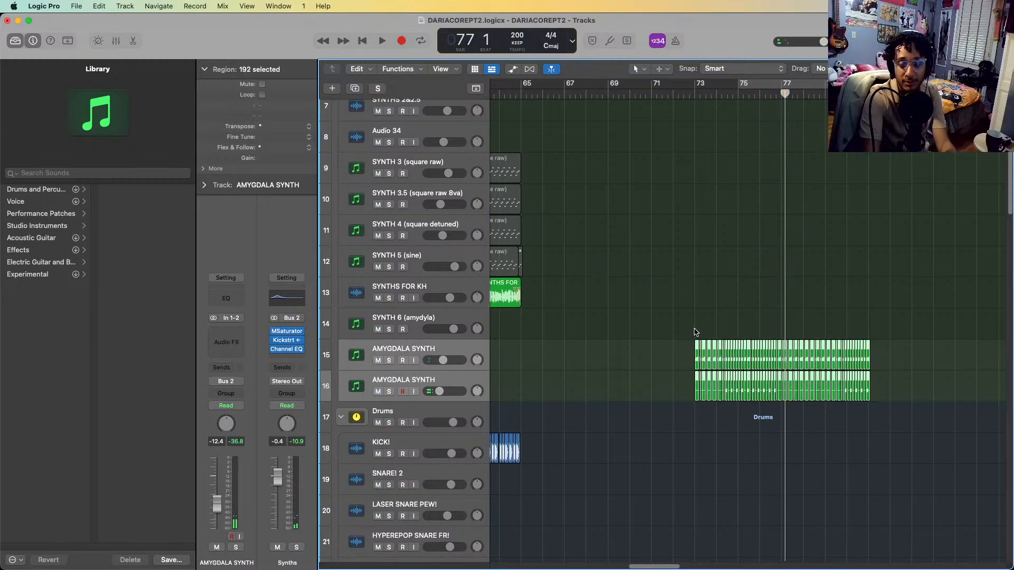
{"action": "scroll", "coordinate": [785, 348], "scroll_direction": "down", "scroll_amount": 5}
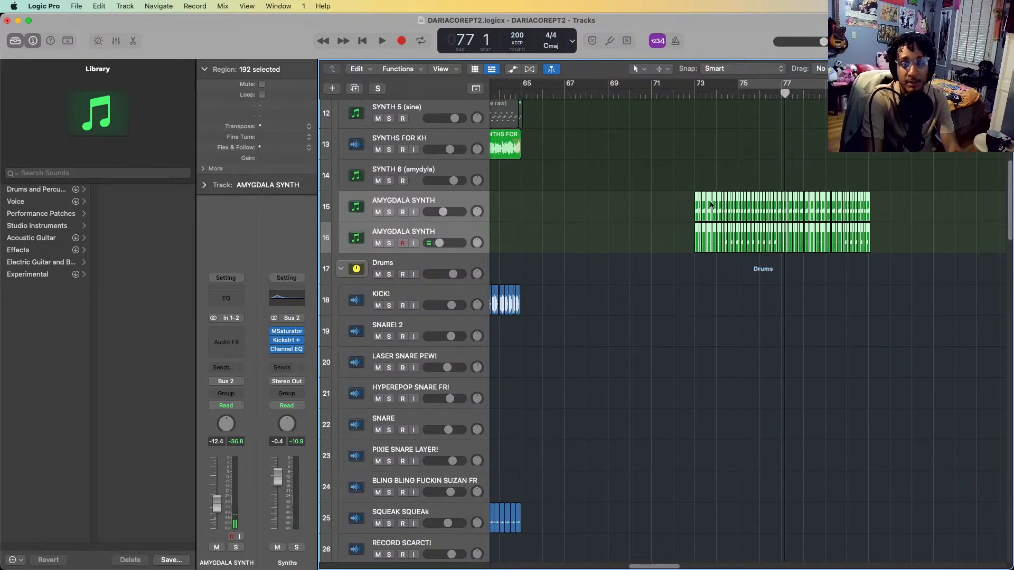
{"action": "left_click", "coordinate": [694, 92]}
{"action": "key", "text": "d"}
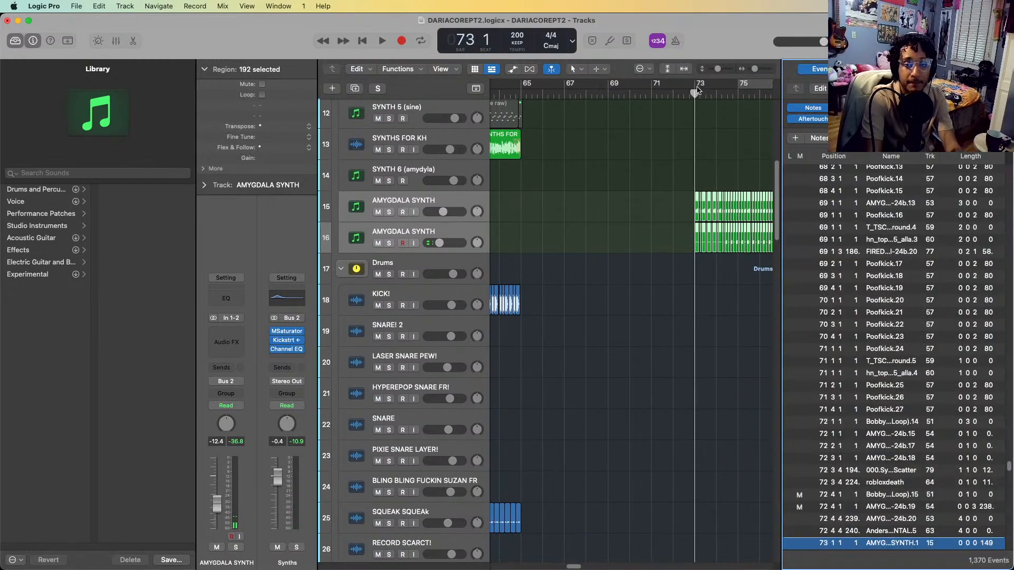
{"action": "key", "text": "d"}
{"action": "key", "text": "s"}
{"action": "key", "text": "space"}
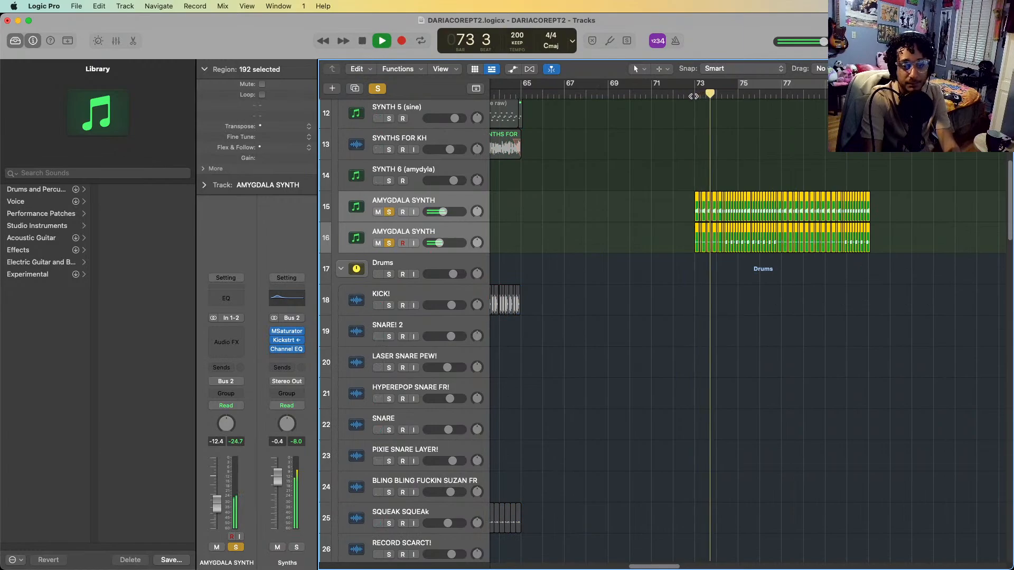
{"action": "key", "text": "space"}
Solo the LUH YOU ANDT PAAK track in the HOUSE DRUMS stack and place the playhead at bar 73
{"action": "scroll", "coordinate": [526, 322], "scroll_direction": "down", "scroll_amount": 15}
{"action": "scroll", "coordinate": [527, 322], "scroll_direction": "down", "scroll_amount": 20}
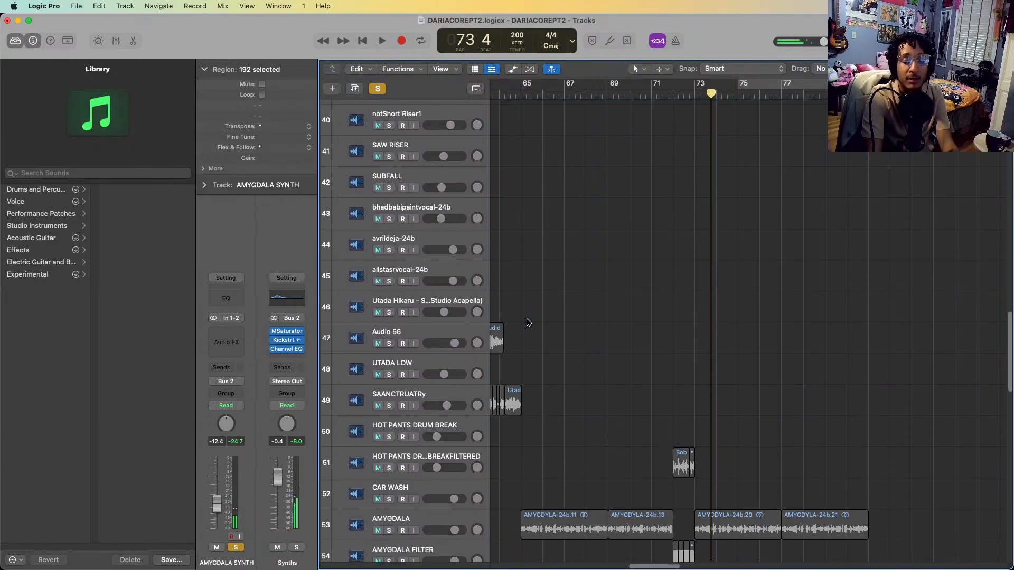
{"action": "key", "text": "super+Right"}
{"action": "key", "text": "super+Right"}
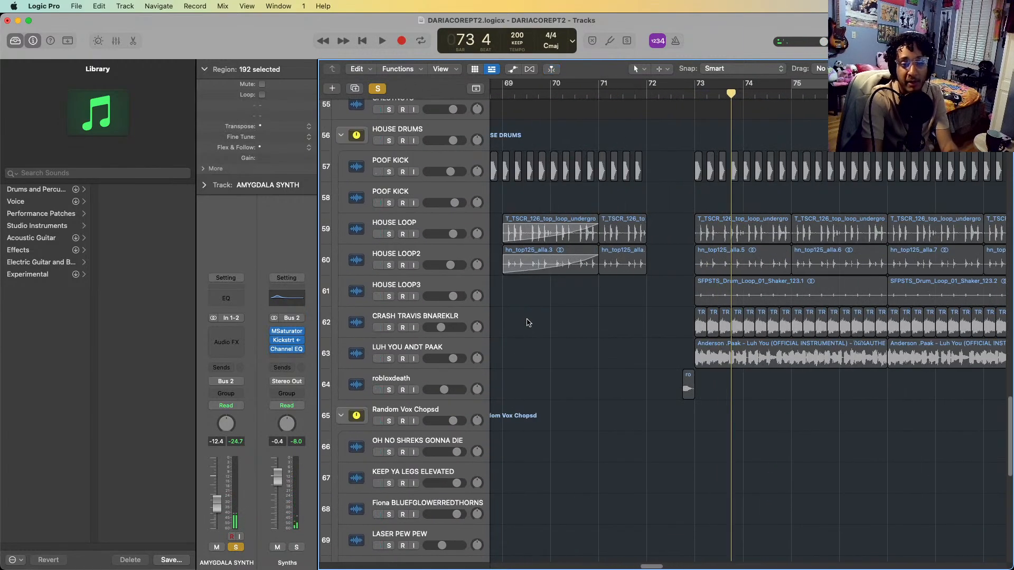
{"action": "scroll", "coordinate": [634, 377], "scroll_direction": "right", "scroll_amount": 3}
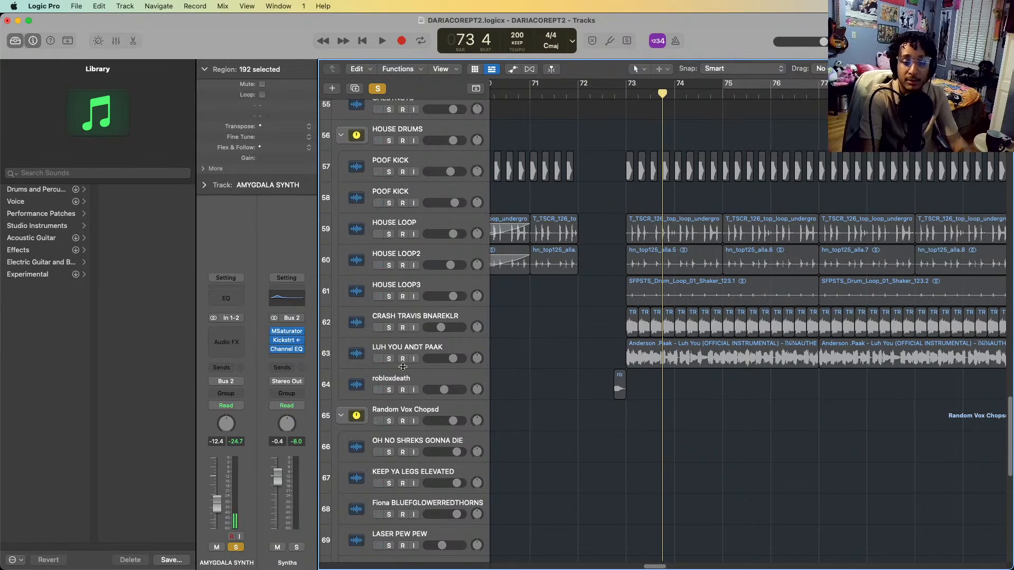
{"action": "left_click", "coordinate": [414, 343]}
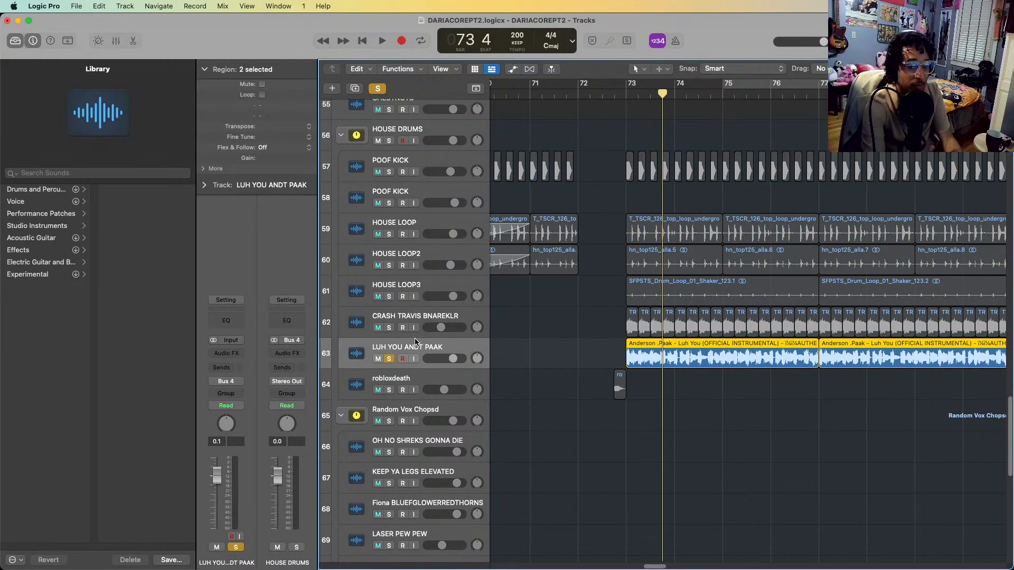
{"action": "left_click", "coordinate": [627, 94]}
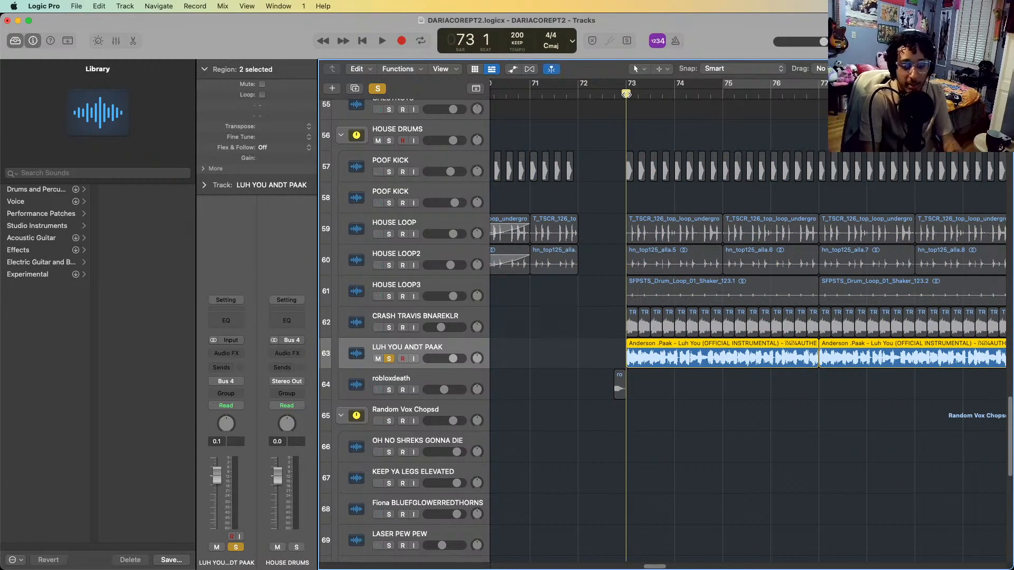
Play the soloed LUH YOU ANDT PAAK track from bar 73 and turn its solo off
{"action": "key", "text": "alt+space"}
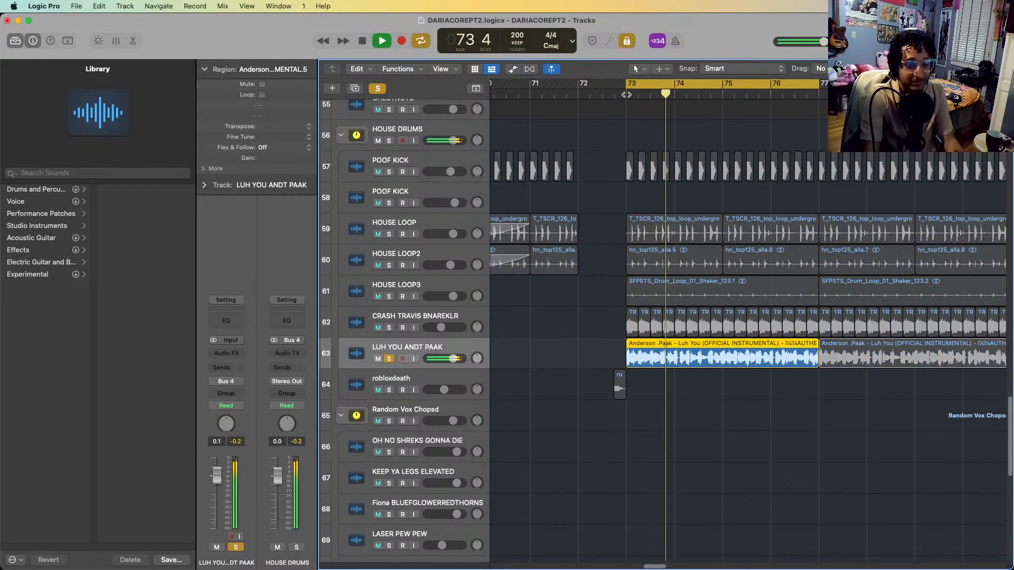
{"action": "key", "text": "space"}
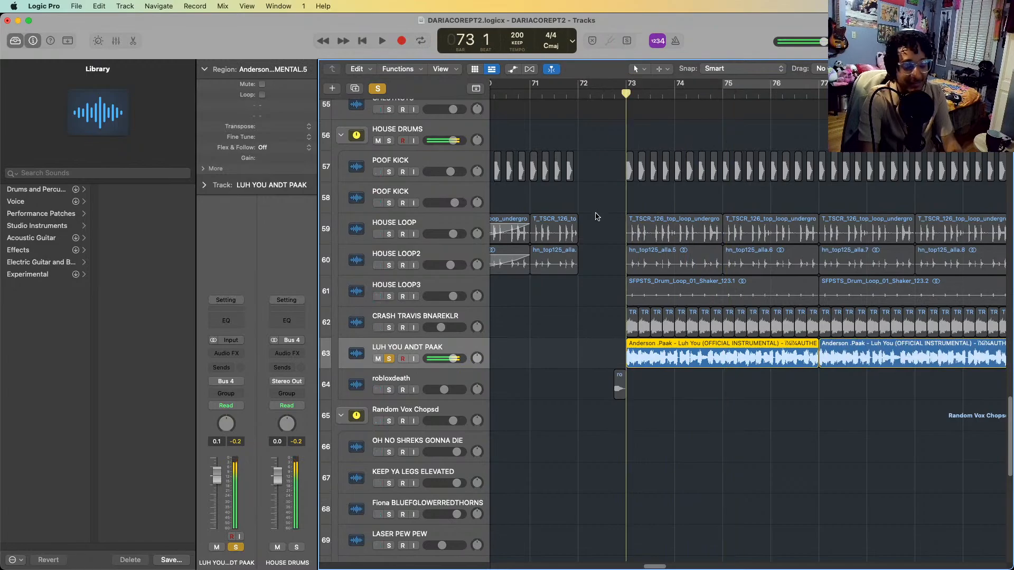
{"action": "key", "text": "s"}
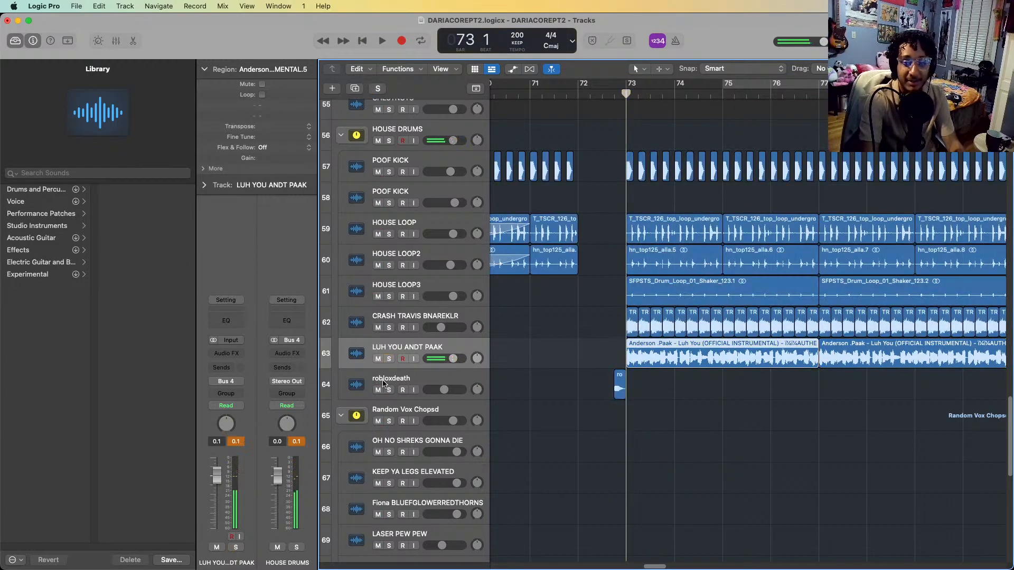
Solo the CRASH TRAVIS BNAREKLR track and play it from bar 73 into bar 75
{"action": "left_click", "coordinate": [376, 315]}
{"action": "key", "text": "s"}
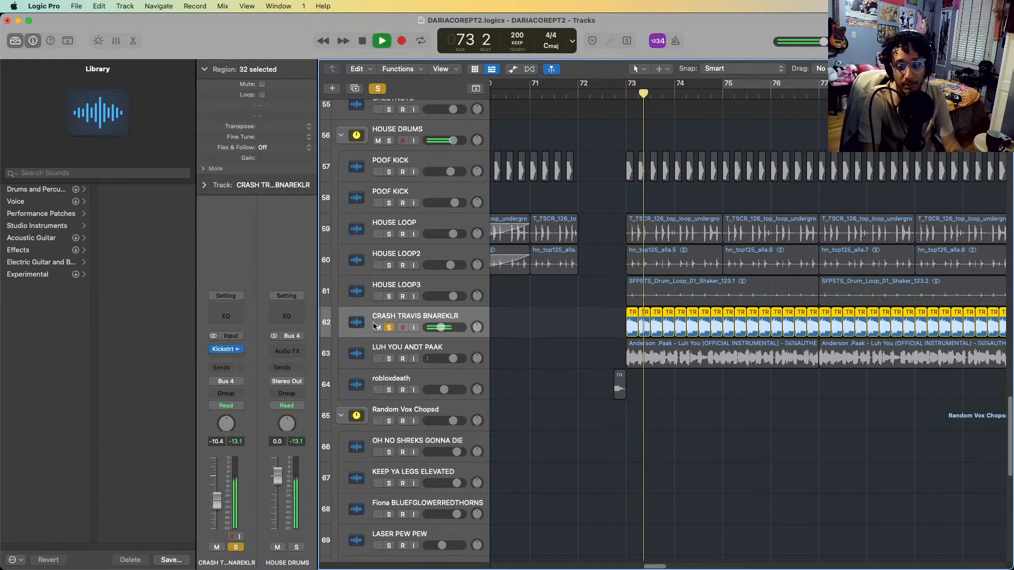
{"action": "key", "text": "space"}
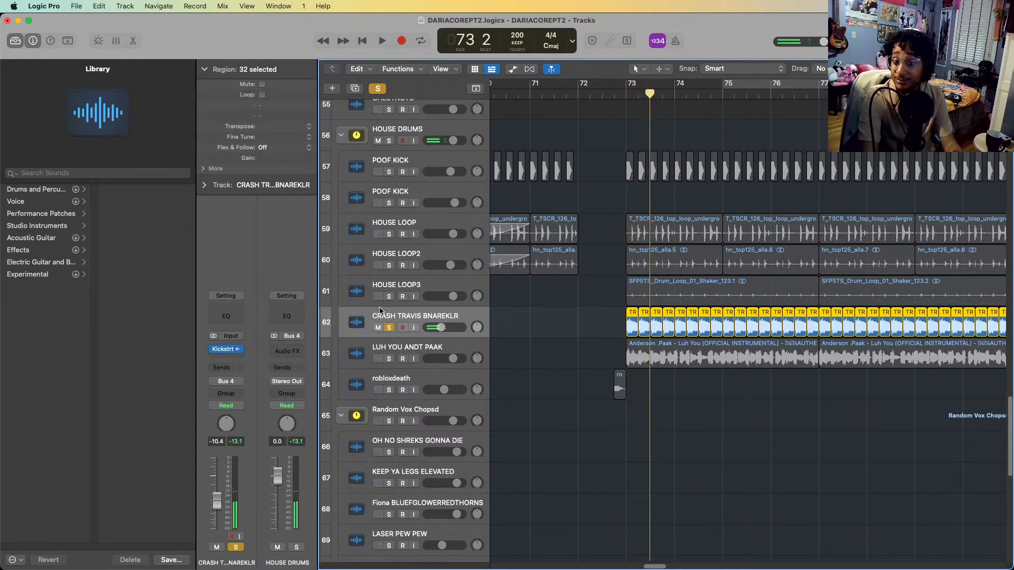
{"action": "key", "text": "space"}
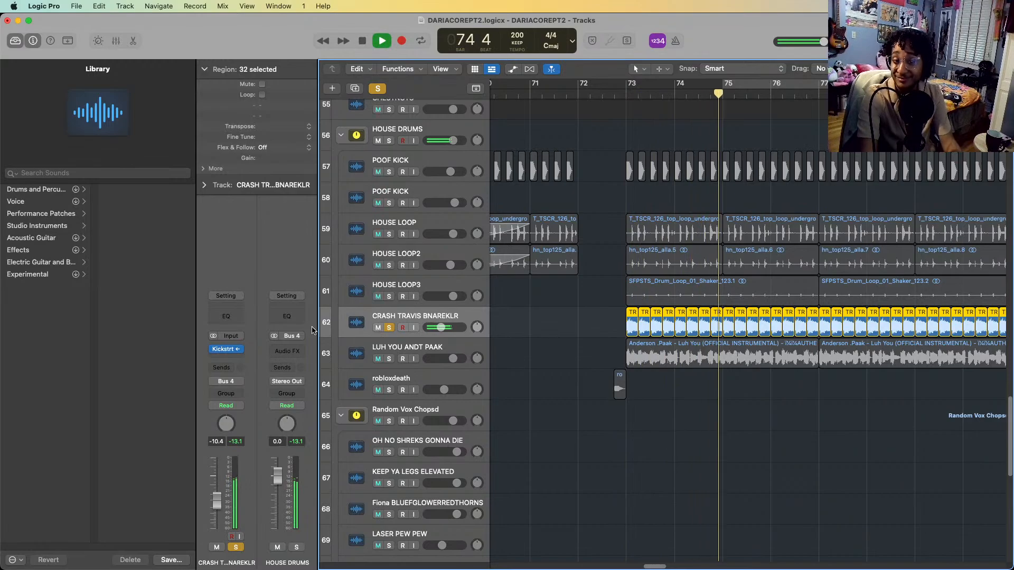
{"action": "key", "text": "space"}
Add the POOF KICK track on row 57 to the soloed crash and play both from bar 73
{"action": "left_click", "coordinate": [387, 162]}
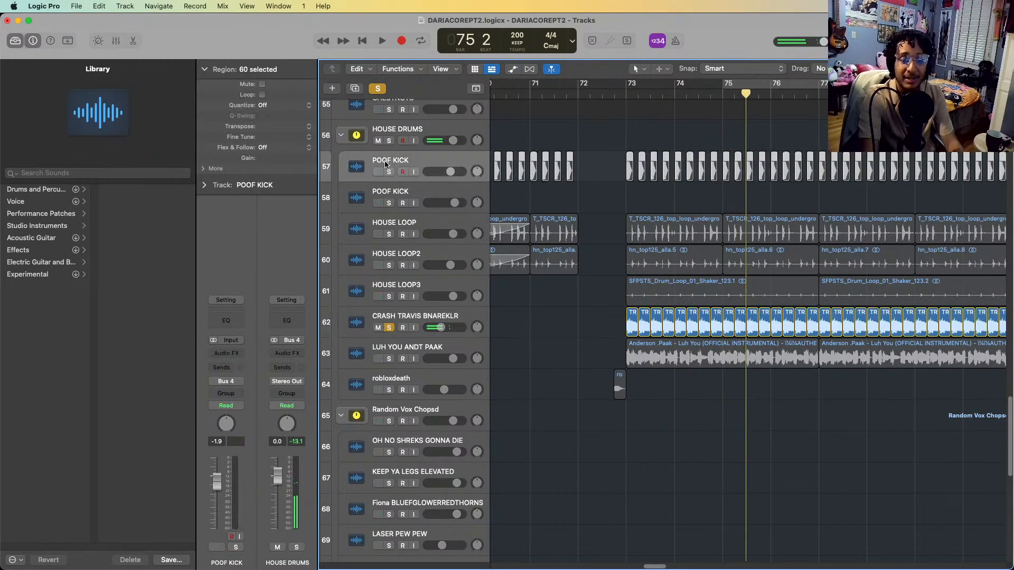
{"action": "left_click", "coordinate": [615, 94]}
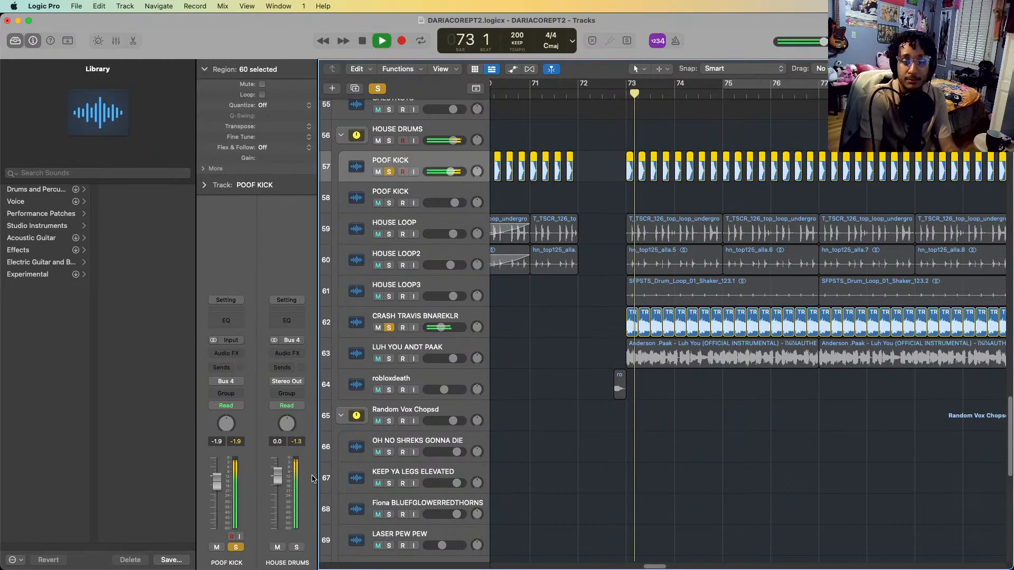
{"action": "key", "text": "space"}
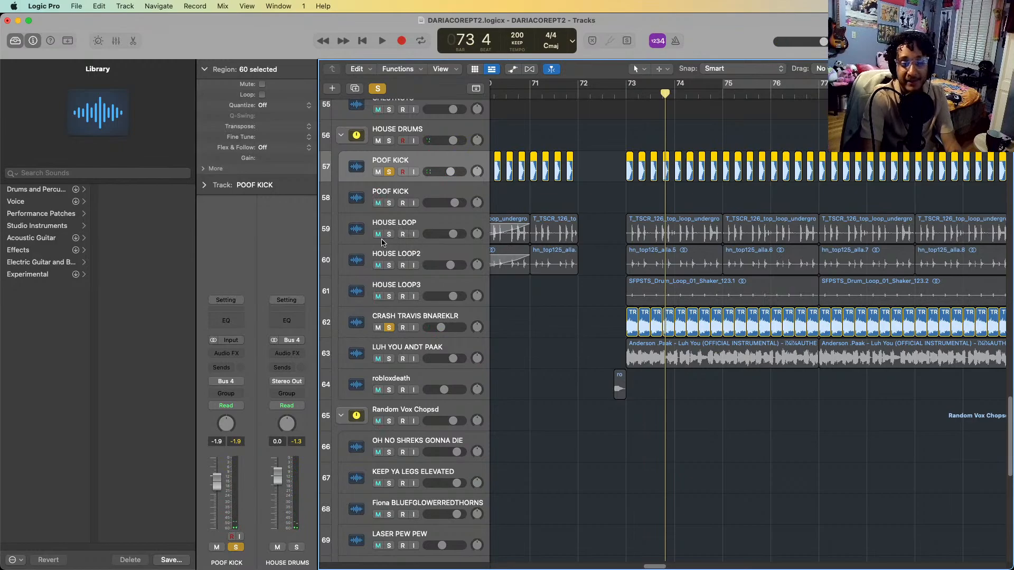
Add HOUSE LOOP, HOUSE LOOP2 and HOUSE LOOP3 to the soloed tracks while playing on into bar 76
{"action": "left_click", "coordinate": [388, 235]}
{"action": "key", "text": "space"}
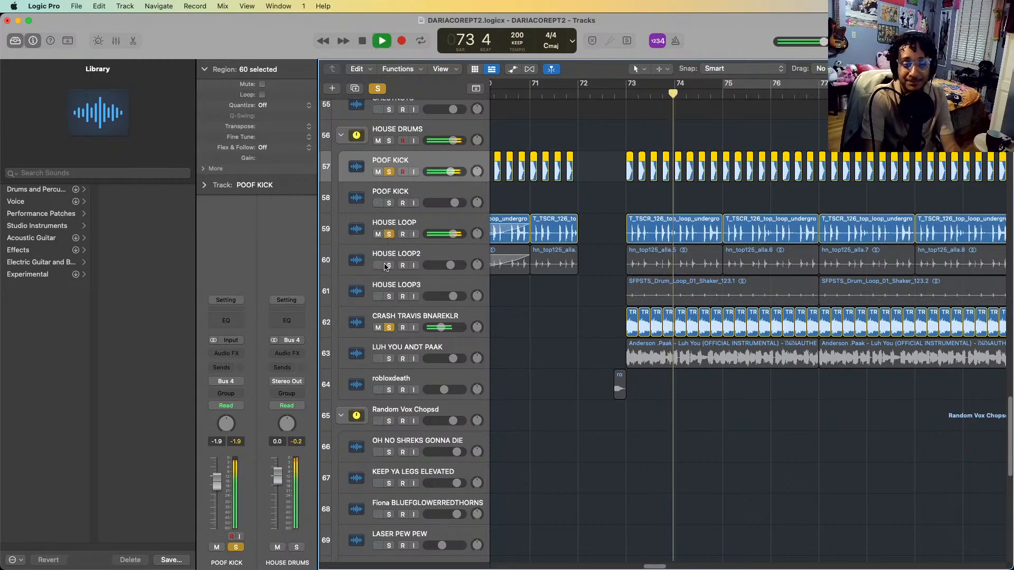
{"action": "left_click", "coordinate": [388, 265]}
{"action": "left_click", "coordinate": [389, 297]}
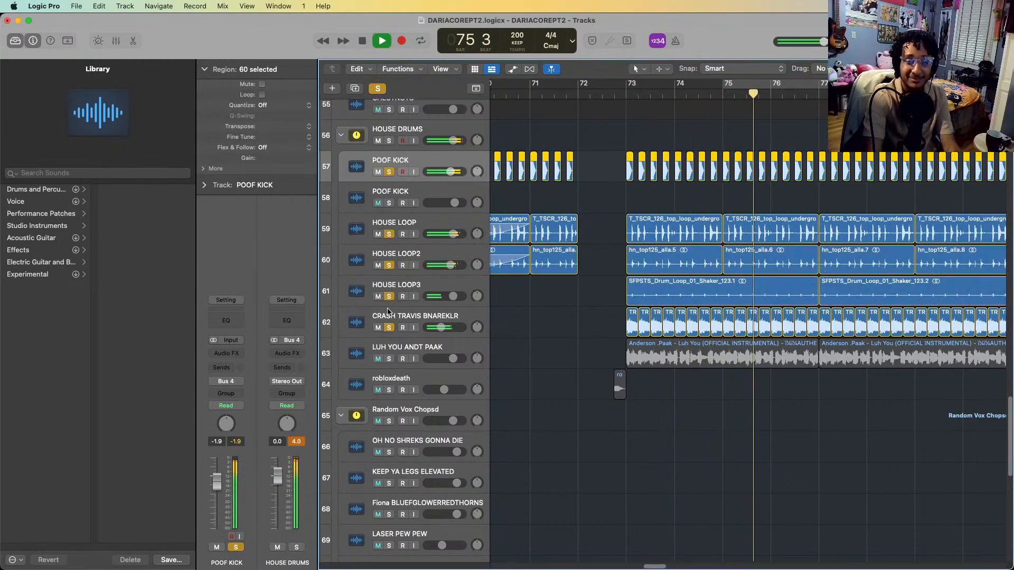
{"action": "key", "text": "space"}
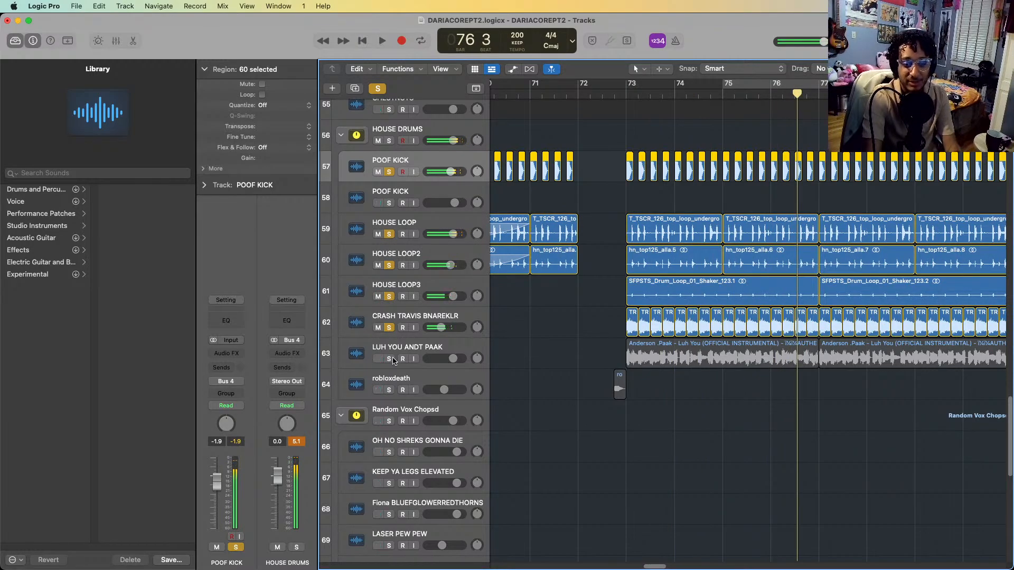
Add LUH YOU ANDT PAAK to the soloed house drums and play the combined layers through bar 80
{"action": "left_click", "coordinate": [389, 359]}
{"action": "key", "text": "space"}
{"action": "scroll", "coordinate": [790, 502], "scroll_direction": "down", "scroll_amount": 8}
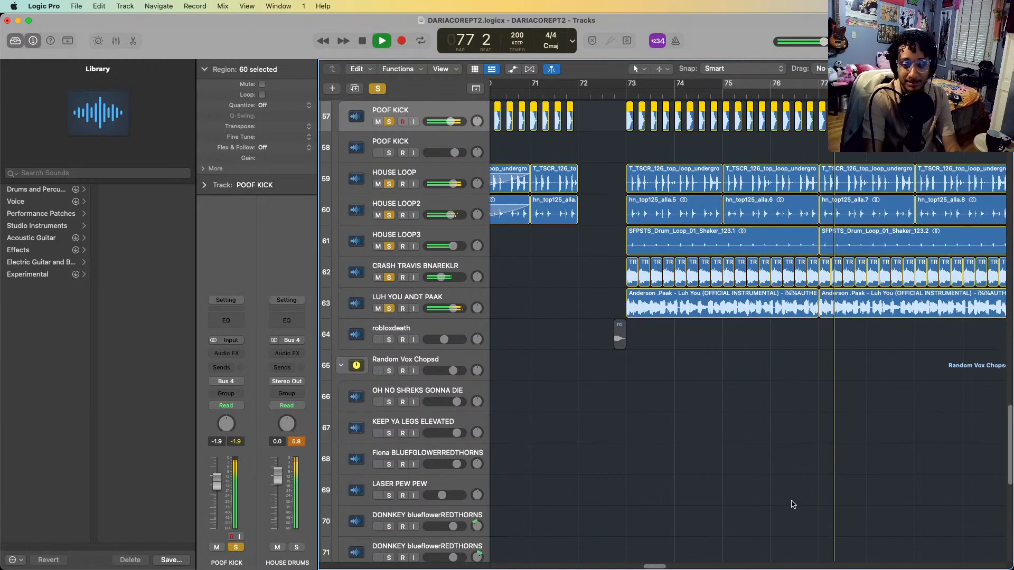
{"action": "scroll", "coordinate": [793, 505], "scroll_direction": "down", "scroll_amount": 2}
{"action": "scroll", "coordinate": [792, 504], "scroll_direction": "down", "scroll_amount": 5}
{"action": "scroll", "coordinate": [564, 351], "scroll_direction": "up", "scroll_amount": 12}
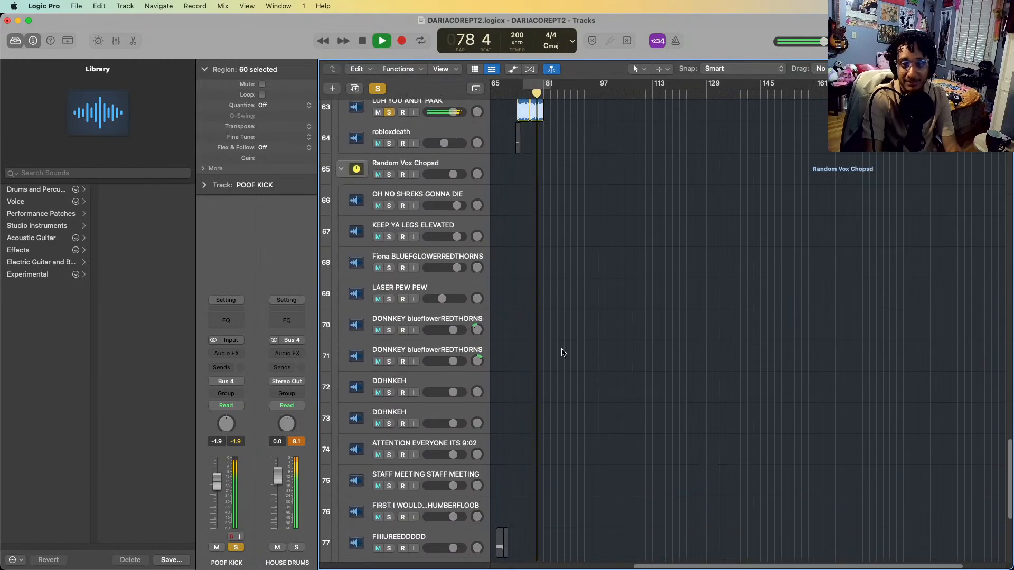
{"action": "scroll", "coordinate": [563, 349], "scroll_direction": "up", "scroll_amount": 10}
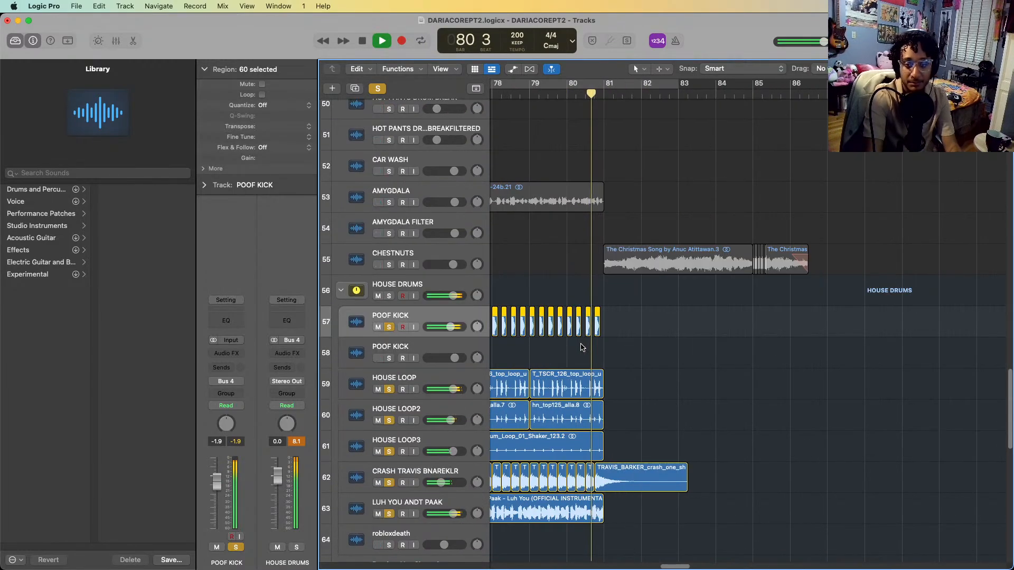
{"action": "key", "text": "space"}
Solo only the AMYGDALA track on row 53 and play it from bar 73 through bar 75
{"action": "scroll", "coordinate": [582, 347], "scroll_direction": "left", "scroll_amount": 6}
{"action": "scroll", "coordinate": [581, 317], "scroll_direction": "up", "scroll_amount": 5}
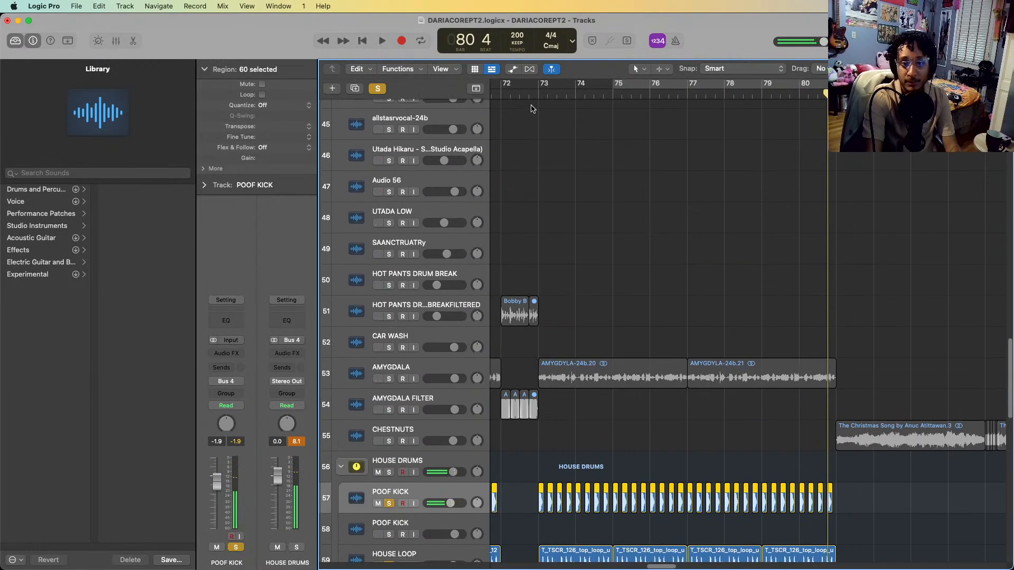
{"action": "left_click", "coordinate": [539, 100]}
{"action": "left_click", "coordinate": [378, 369]}
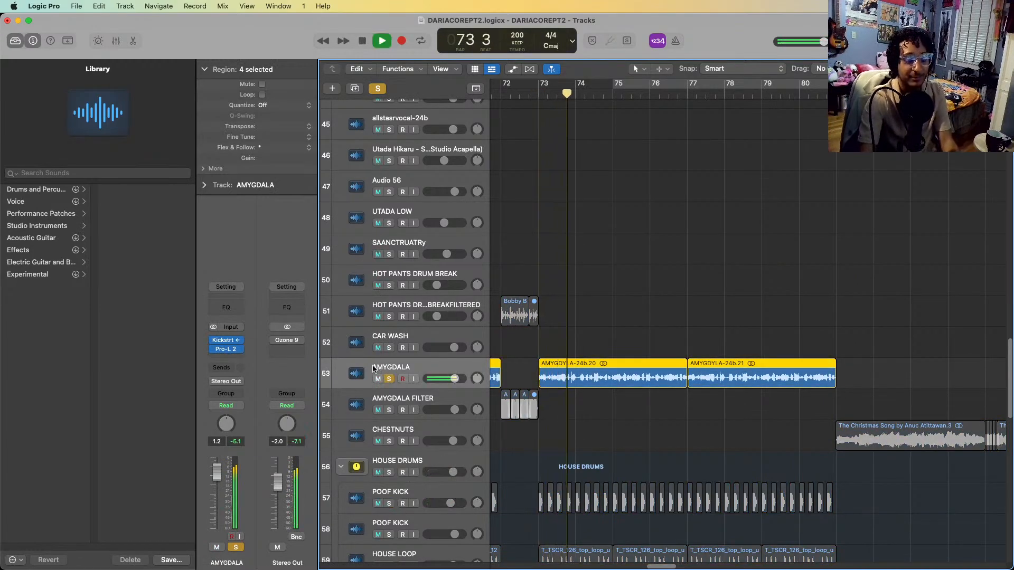
{"action": "scroll", "coordinate": [573, 292], "scroll_direction": "left", "scroll_amount": 6}
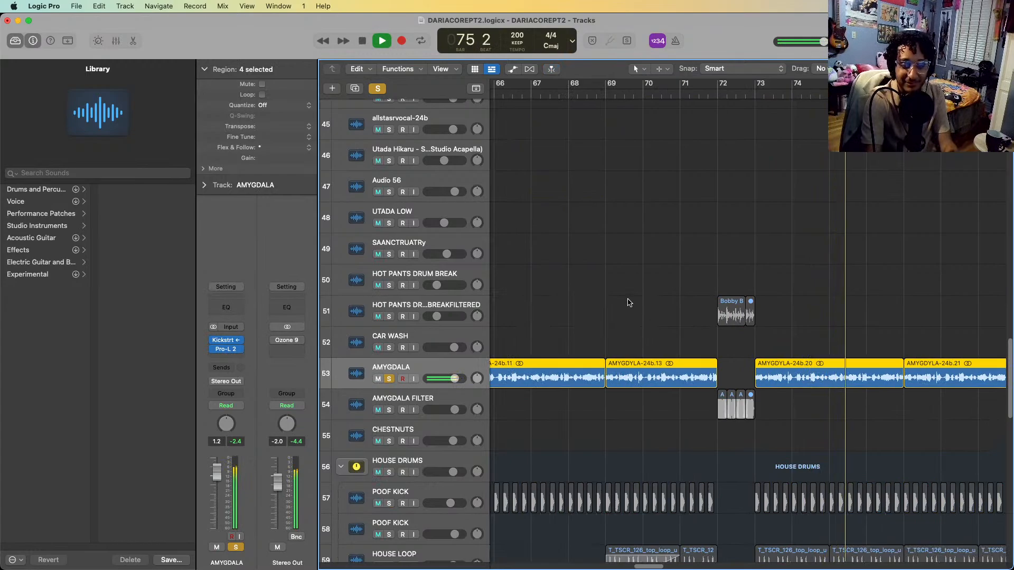
{"action": "key", "text": "space"}
Select the bar 72 regions on the filtered HOT PANTS drum break track, followed by those on AMYGDALA FILTER
{"action": "left_click", "coordinate": [642, 283]}
{"action": "left_click_drag", "start_coordinate": [642, 283], "coordinate": [756, 325]}
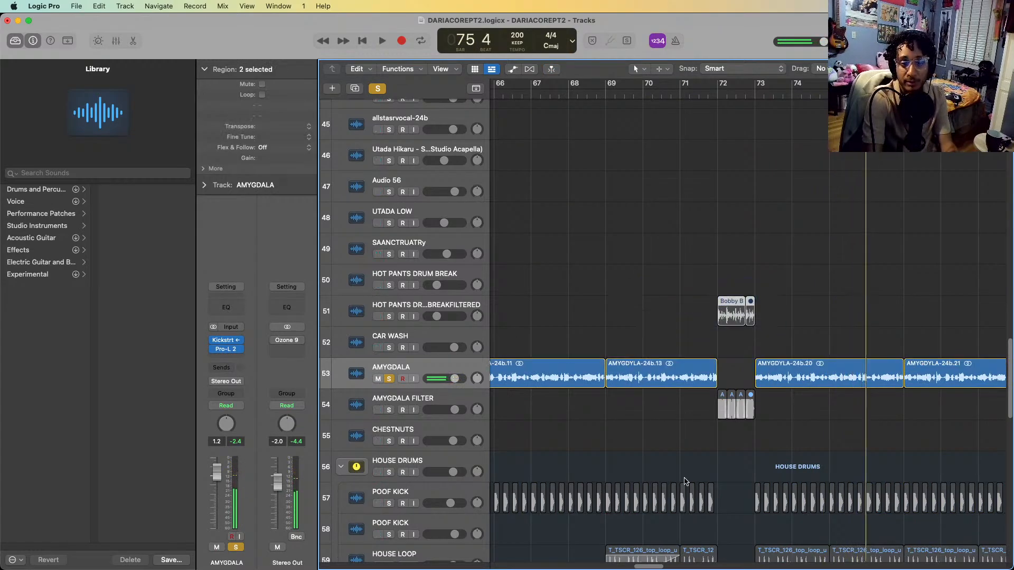
{"action": "left_click_drag", "start_coordinate": [727, 428], "coordinate": [769, 413]}
{"action": "scroll", "coordinate": [771, 423], "scroll_direction": "down", "scroll_amount": 5}
{"action": "scroll", "coordinate": [779, 560], "scroll_direction": "down", "scroll_amount": 3}
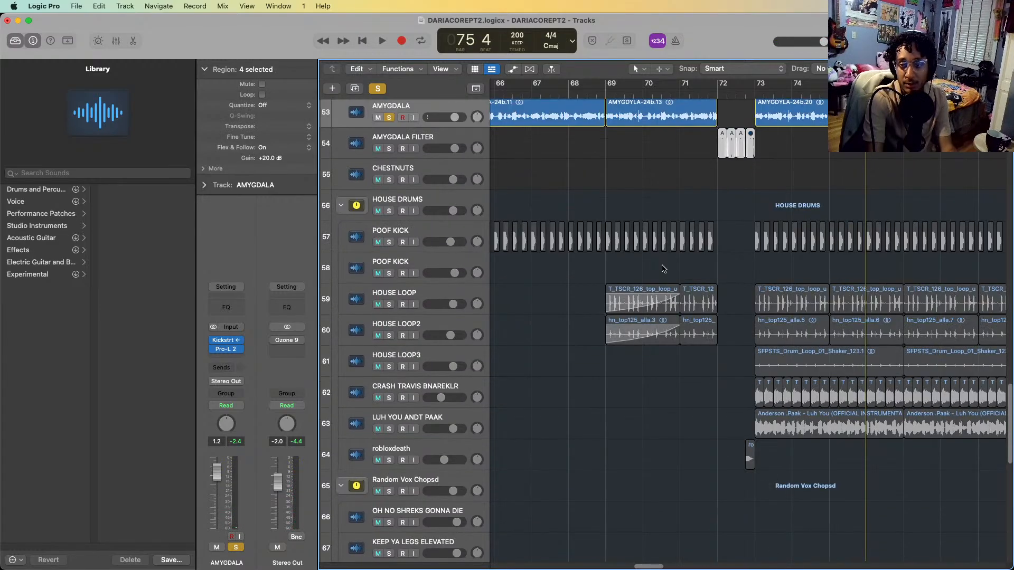
Solo the filtered HOT PANTS break and AMYGDALA FILTER alongside AMYGDALA, and play bar 72 twice
{"action": "left_click", "coordinate": [713, 96]}
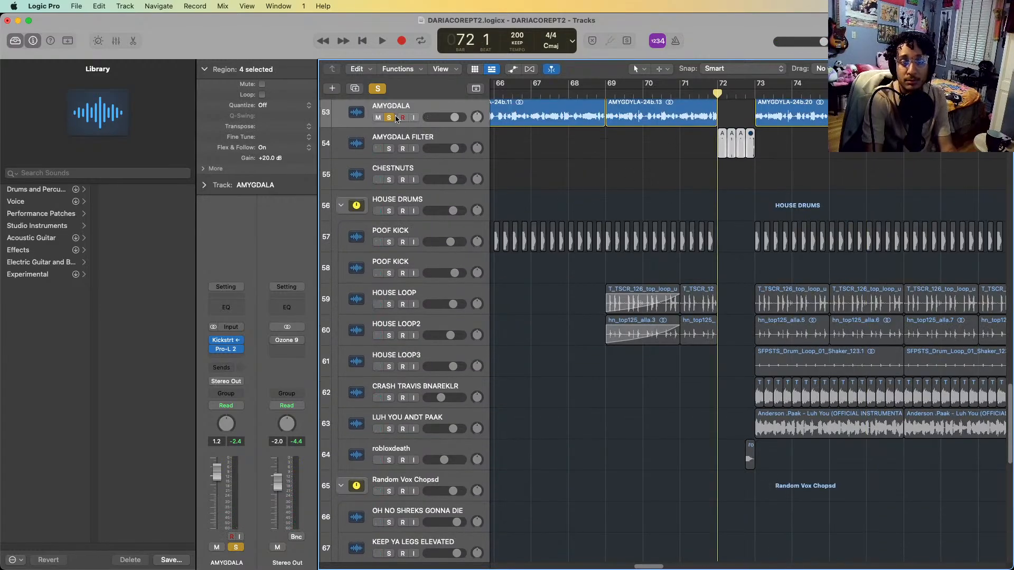
{"action": "scroll", "coordinate": [454, 247], "scroll_direction": "up", "scroll_amount": 4}
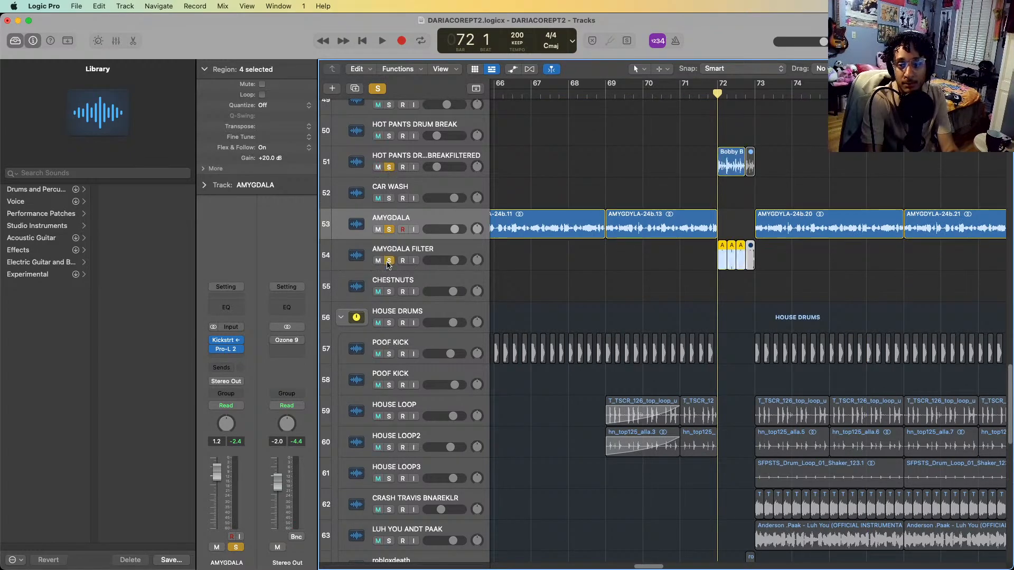
{"action": "key", "text": "space"}
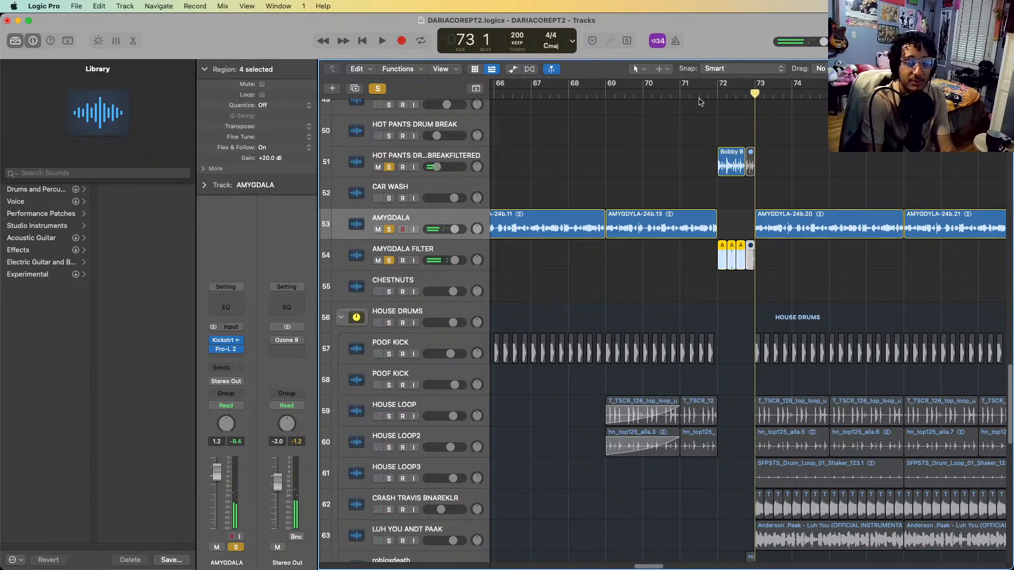
{"action": "left_click", "coordinate": [718, 92]}
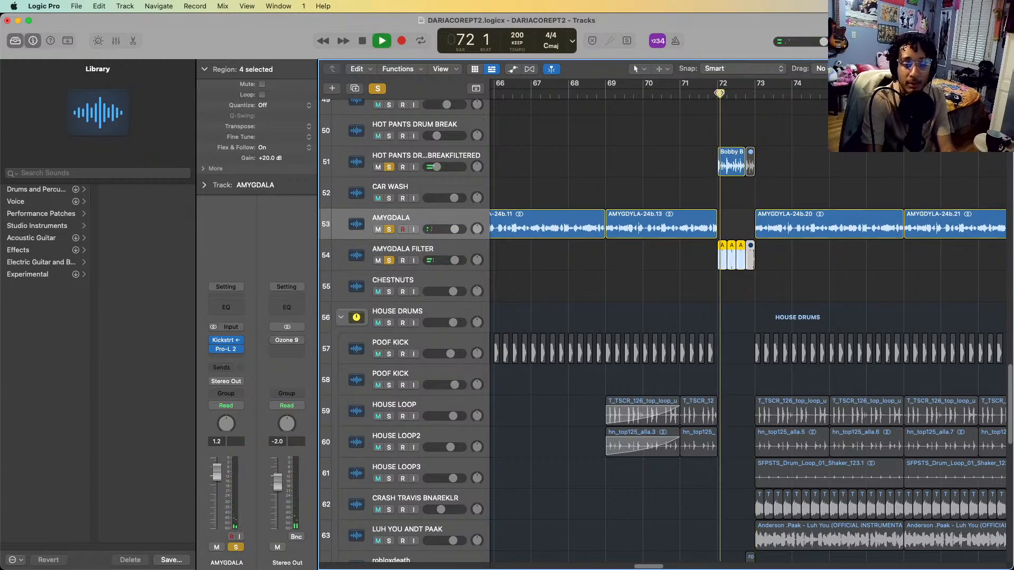
{"action": "key", "text": "space"}
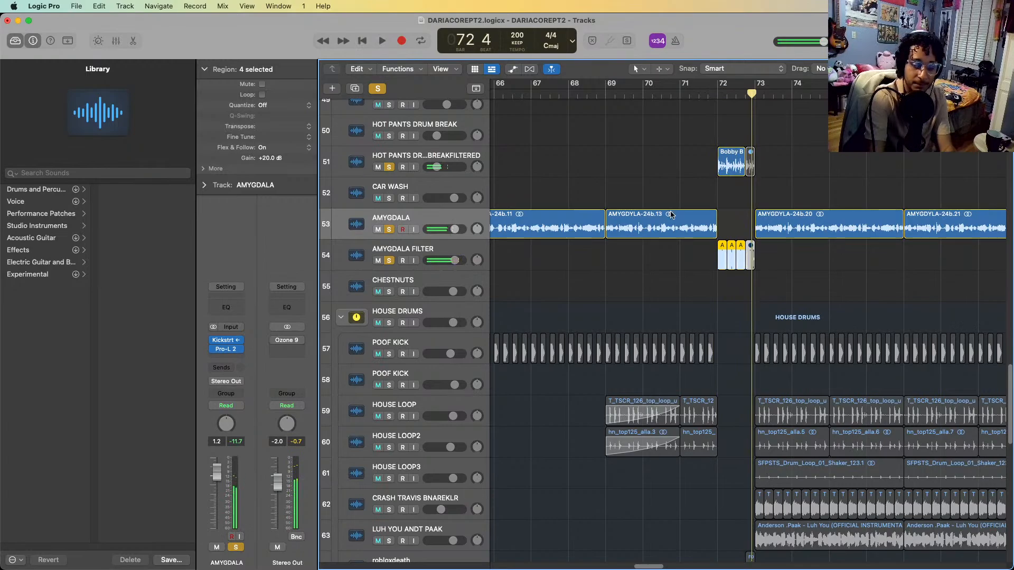
Add the HOUSE DRUMS stack to the soloed tracks, play on to bar 77, and clear all solos
{"action": "scroll", "coordinate": [670, 214], "scroll_direction": "down", "scroll_amount": 5}
{"action": "left_click", "coordinate": [389, 153]}
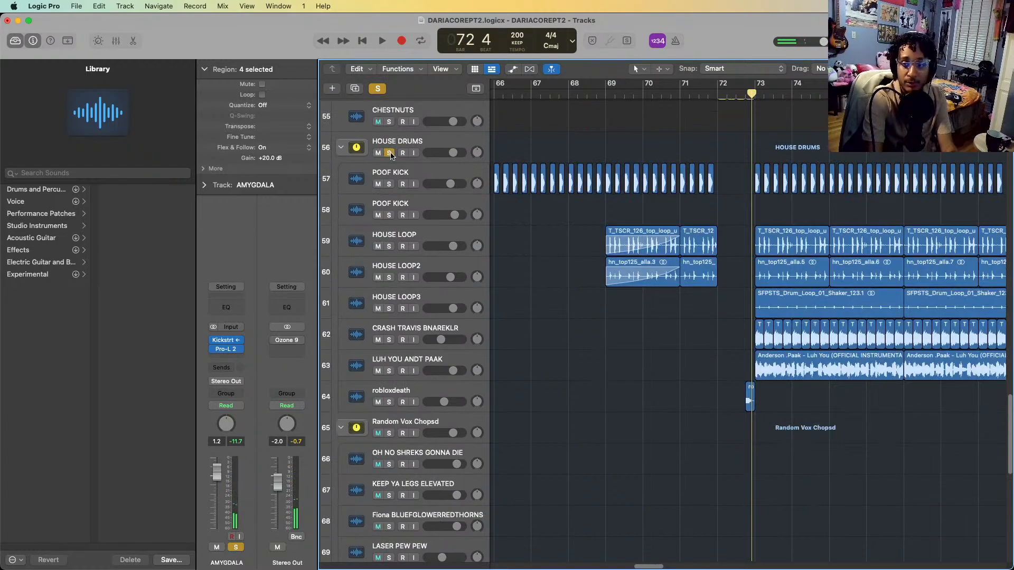
{"action": "key", "text": "space"}
{"action": "scroll", "coordinate": [734, 231], "scroll_direction": "up", "scroll_amount": 3}
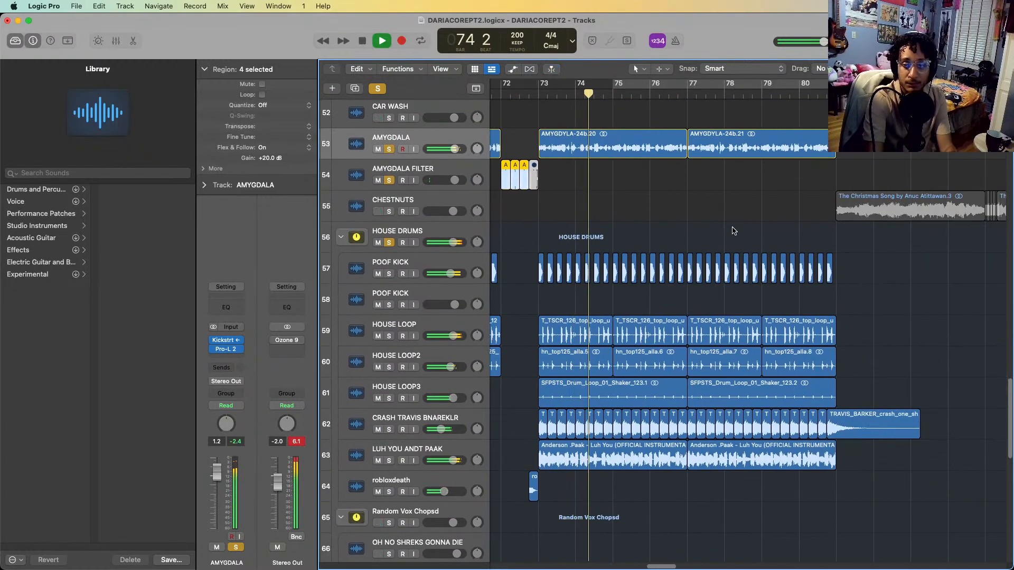
{"action": "scroll", "coordinate": [734, 231], "scroll_direction": "up", "scroll_amount": 15}
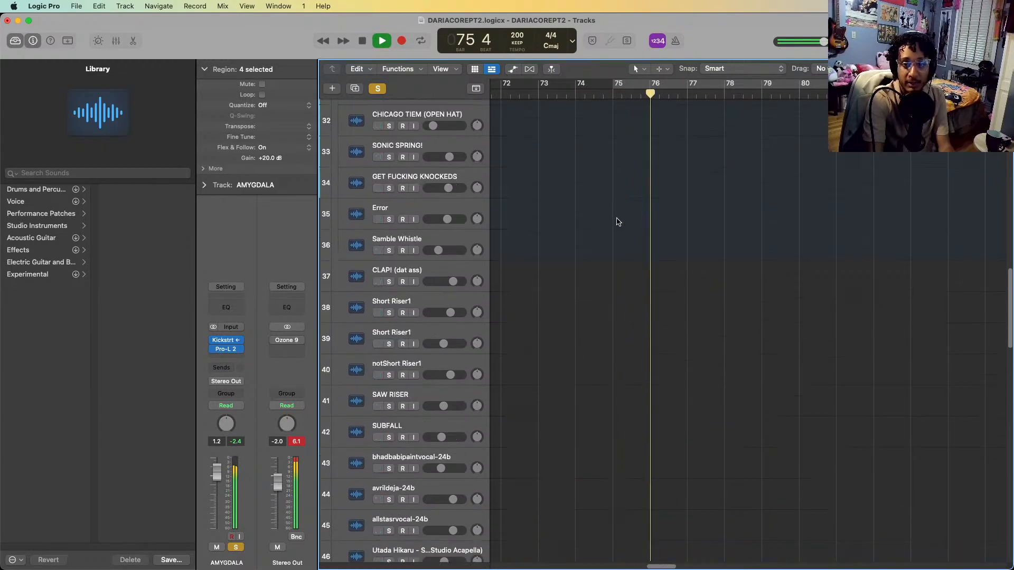
{"action": "scroll", "coordinate": [618, 222], "scroll_direction": "up", "scroll_amount": 18}
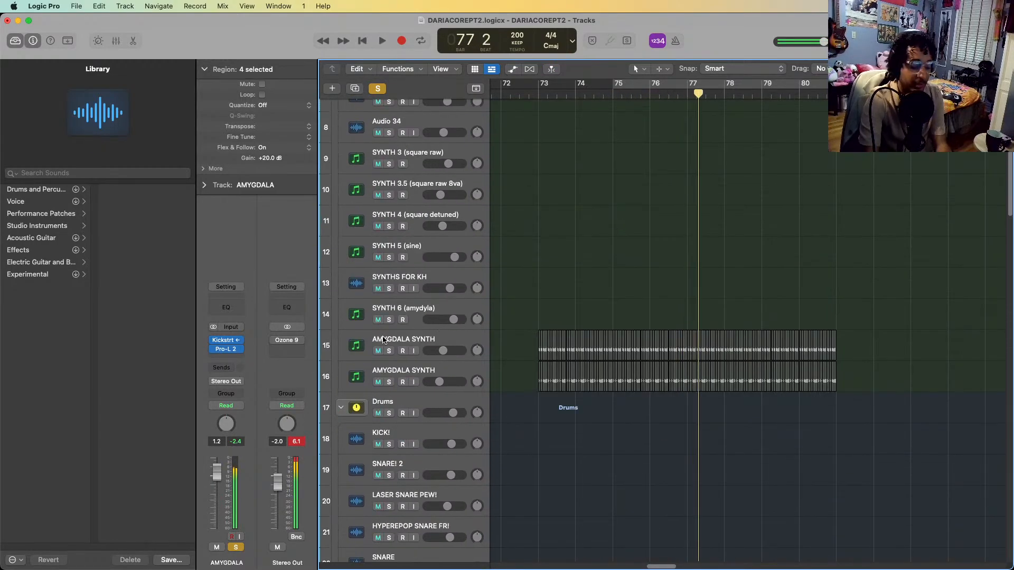
{"action": "key", "text": "ctrl+alt+super+s"}
Solo the robloxdeath track and play it from bar 72 to bar 73
{"action": "scroll", "coordinate": [644, 452], "scroll_direction": "down", "scroll_amount": 20}
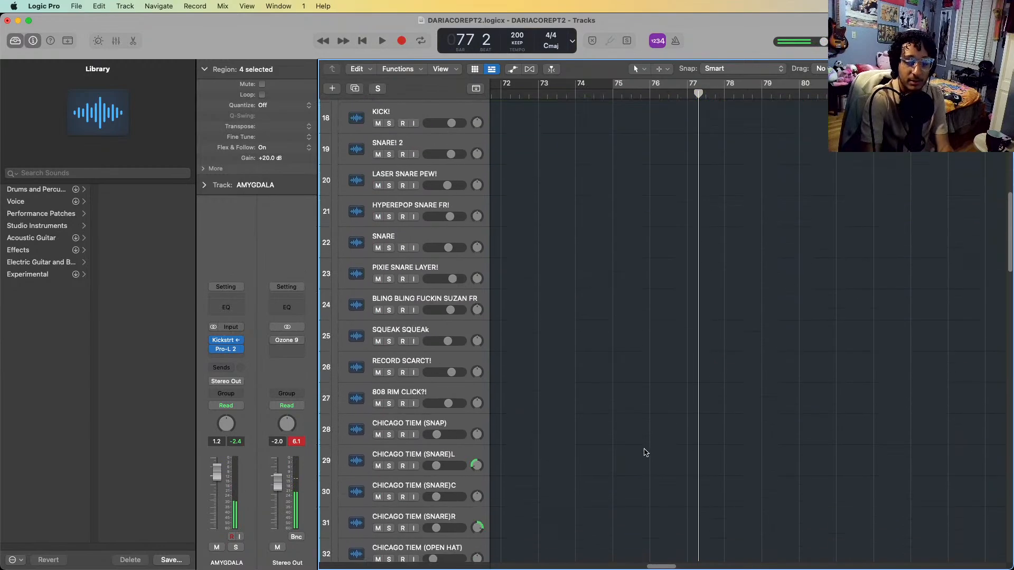
{"action": "scroll", "coordinate": [644, 453], "scroll_direction": "down", "scroll_amount": 3}
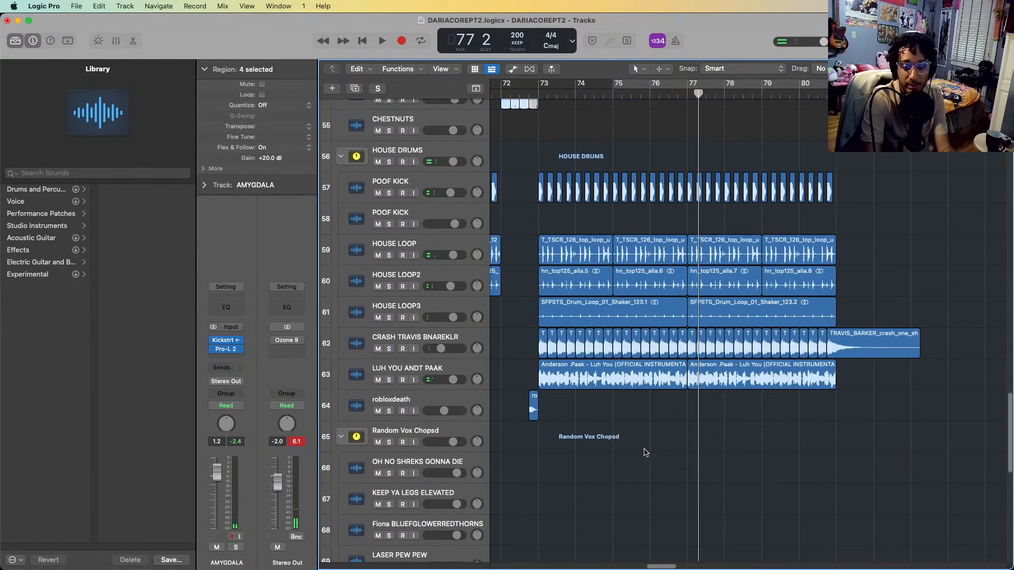
{"action": "key", "text": "super+Left"}
{"action": "scroll", "coordinate": [643, 456], "scroll_direction": "down", "scroll_amount": 5}
{"action": "scroll", "coordinate": [642, 455], "scroll_direction": "left", "scroll_amount": 5}
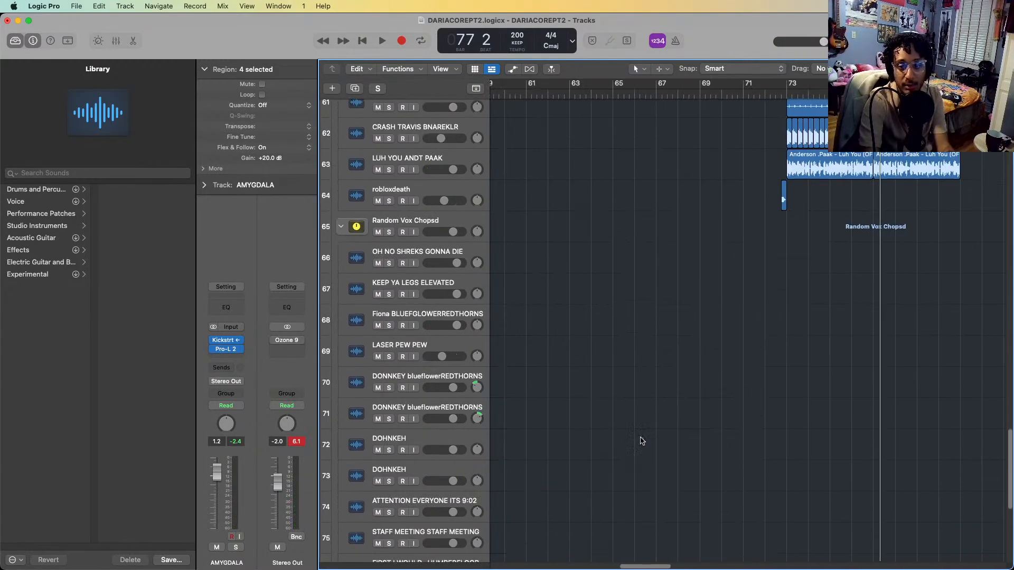
{"action": "left_click", "coordinate": [766, 95]}
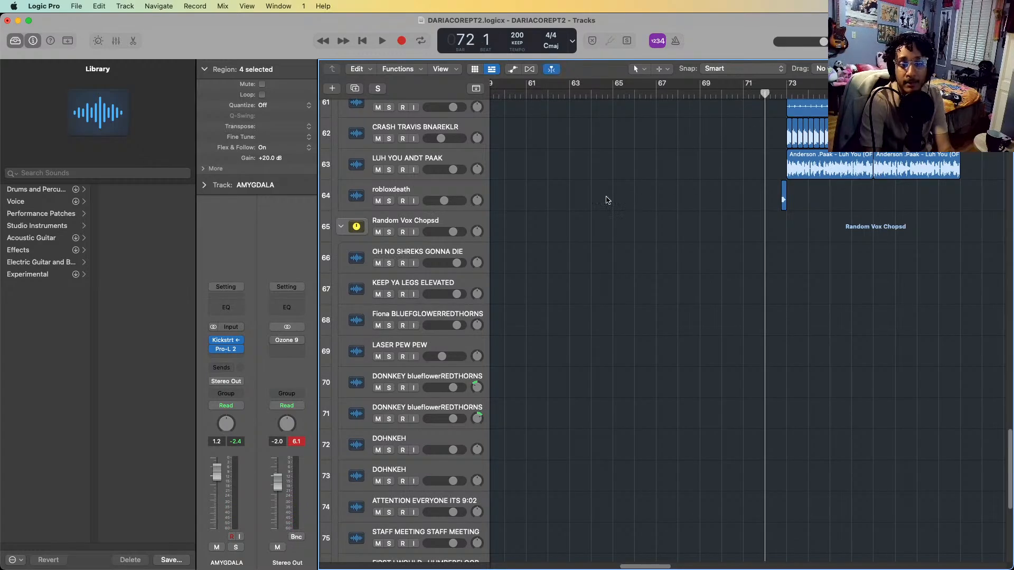
{"action": "left_click", "coordinate": [439, 189]}
{"action": "key", "text": "s"}
{"action": "key", "text": "space"}
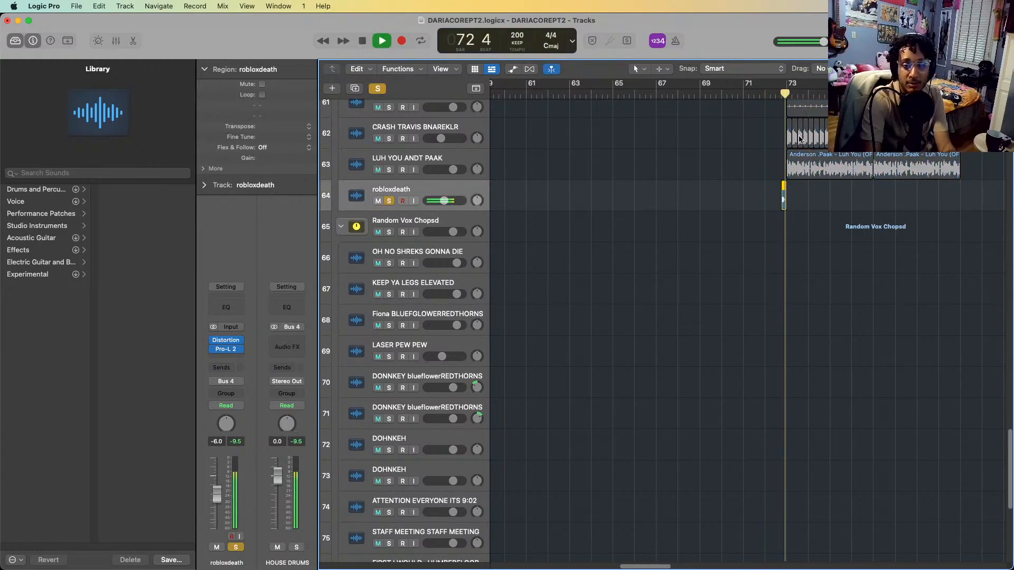
{"action": "key", "text": "space"}
{"action": "scroll", "coordinate": [656, 412], "scroll_direction": "down", "scroll_amount": 6}
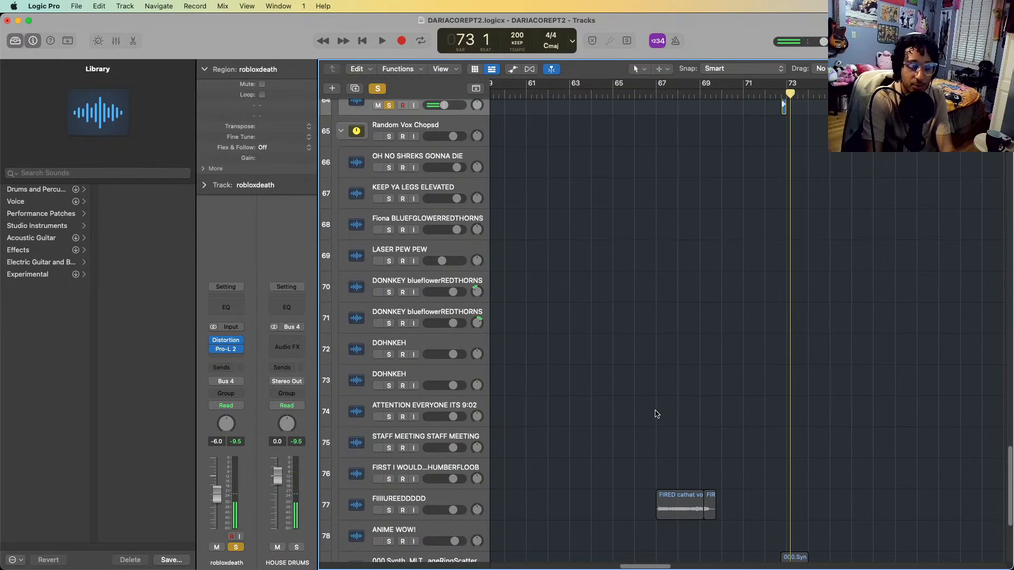
Solo the FIIIIUREEDDDDD vocal track and play it from bar 67 to bar 68
{"action": "left_click", "coordinate": [436, 331]}
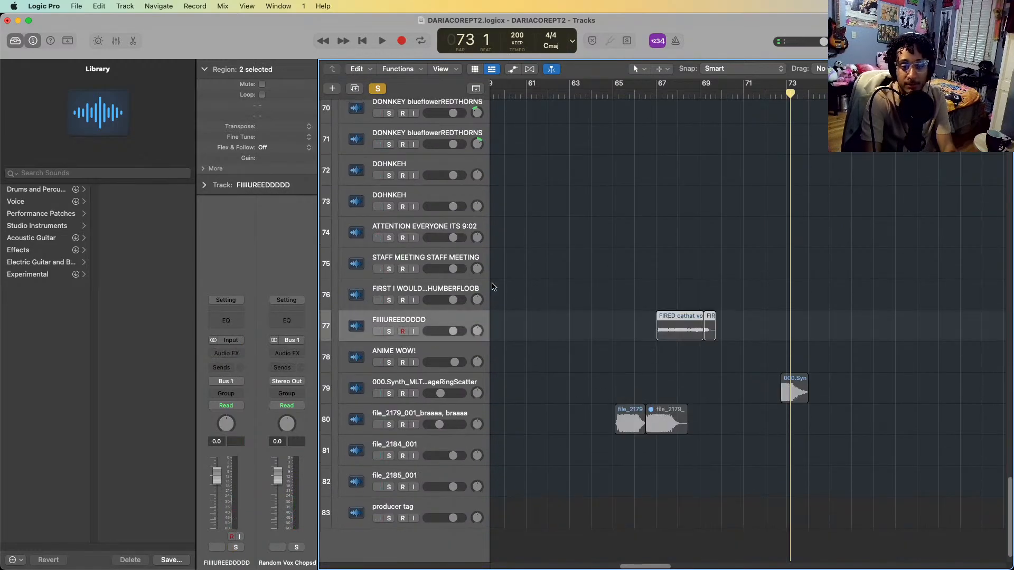
{"action": "key", "text": "s"}
{"action": "left_click", "coordinate": [653, 91]}
{"action": "key", "text": "space"}
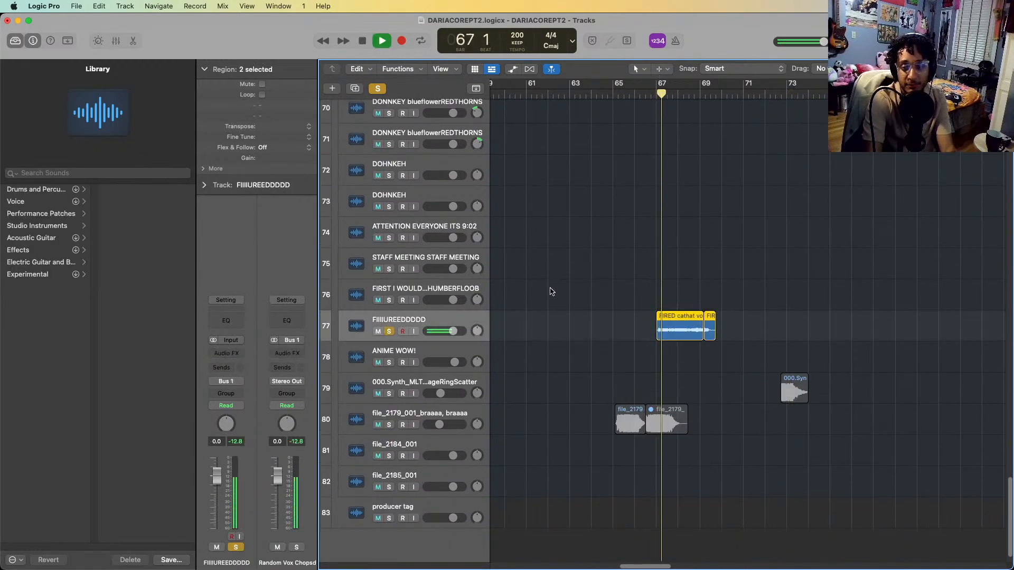
{"action": "key", "text": "space"}
Add the file_2179_001_braaaa, braaaa track to the soloed tracks and play it from bar 65 to bar 66
{"action": "left_click", "coordinate": [415, 428]}
{"action": "key", "text": "s"}
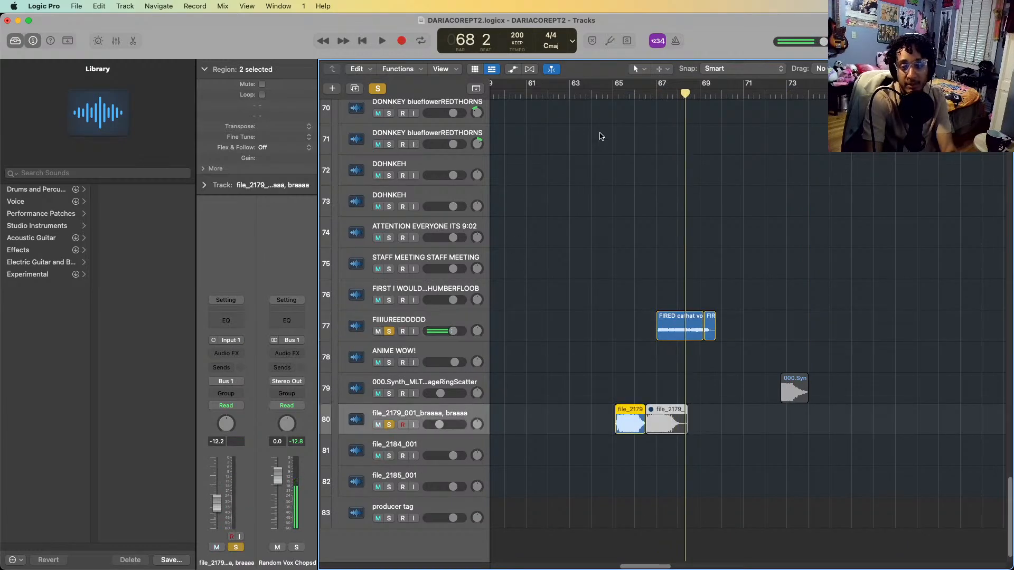
{"action": "left_click", "coordinate": [615, 93]}
{"action": "key", "text": "space"}
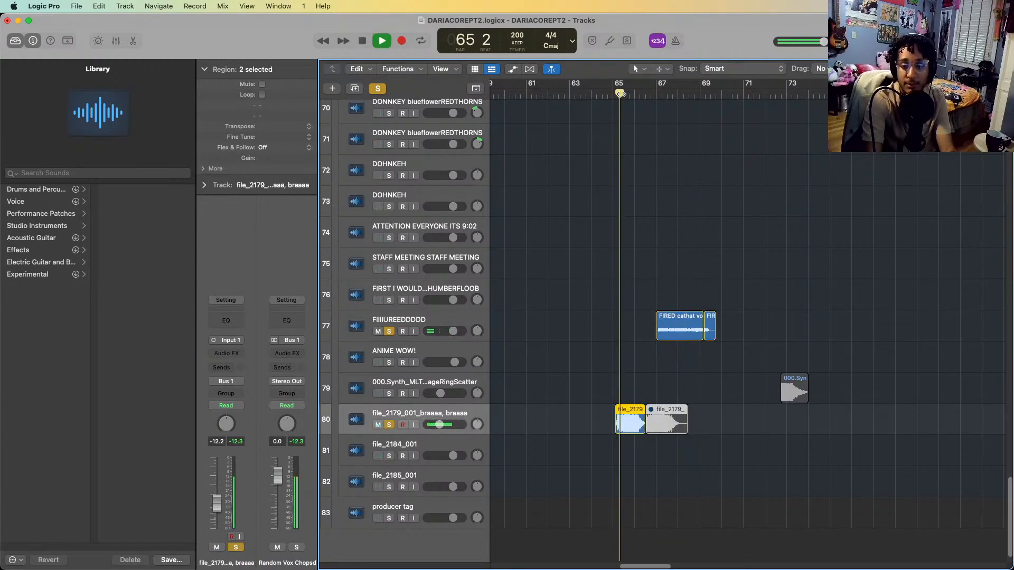
{"action": "key", "text": "space"}
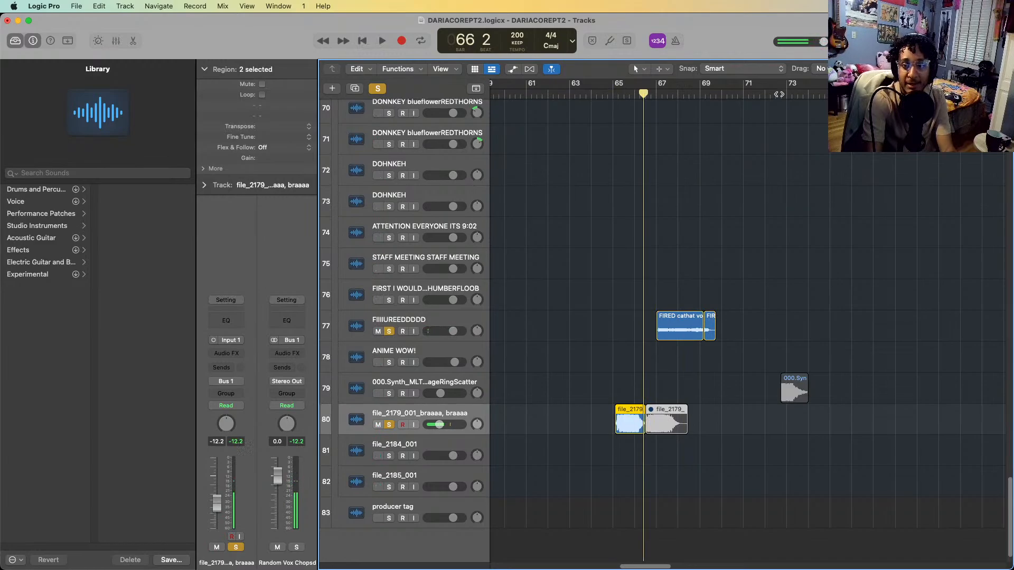
Solo the 000.Synth RingScatter track as well, play it at bar 73, and clear all solos
{"action": "left_click", "coordinate": [780, 94]}
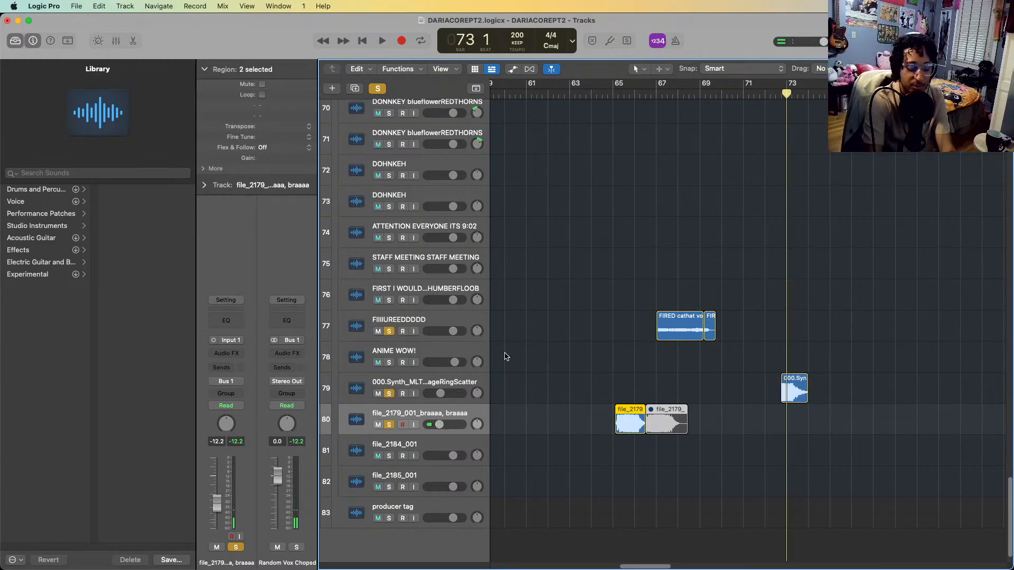
{"action": "key", "text": "space"}
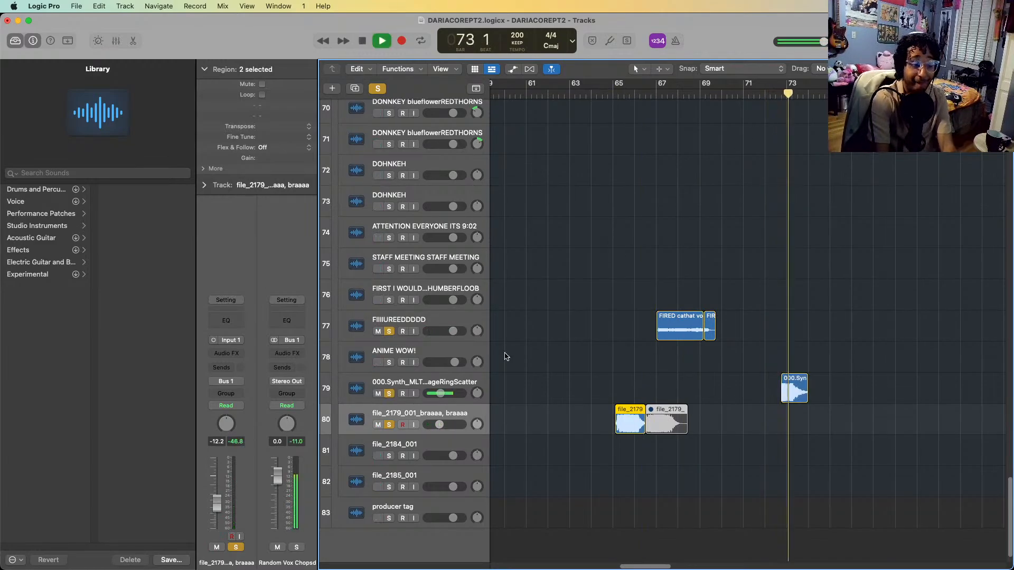
{"action": "scroll", "coordinate": [654, 248], "scroll_direction": "up", "scroll_amount": 1}
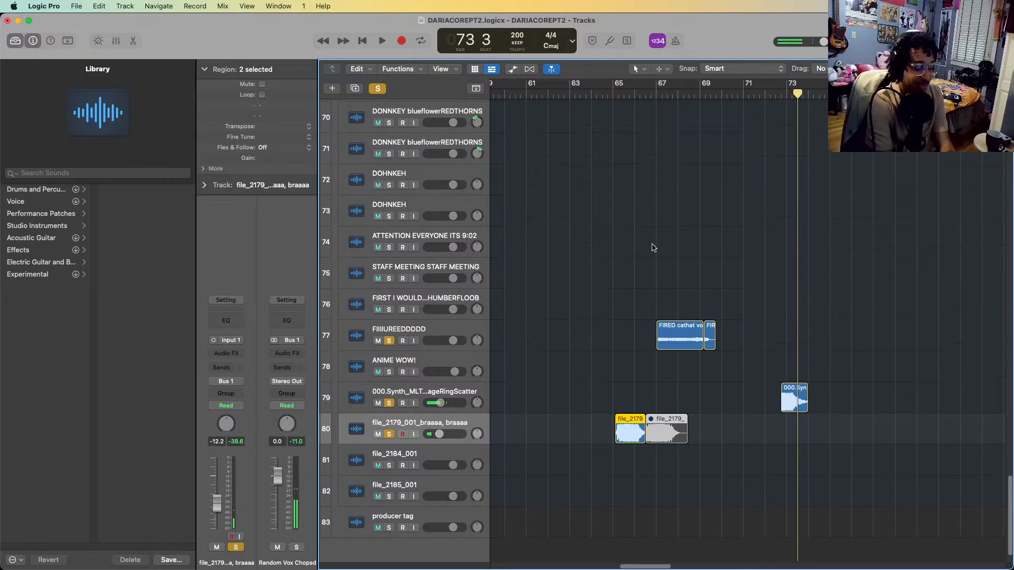
{"action": "scroll", "coordinate": [653, 248], "scroll_direction": "right", "scroll_amount": 10}
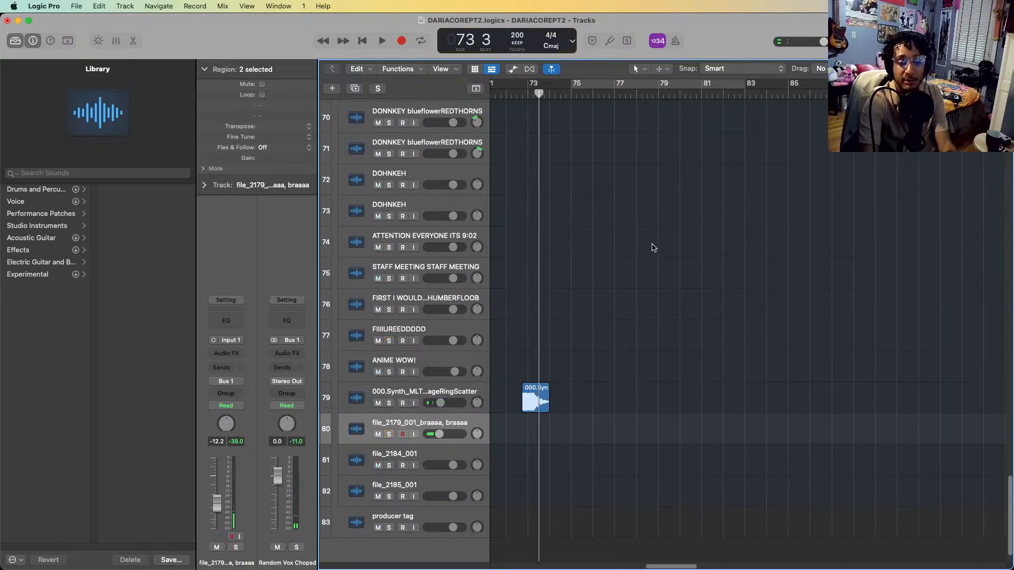
Play the CHESTNUTS section from bar 81 to bar 86 with no track soloed
{"action": "scroll", "coordinate": [657, 251], "scroll_direction": "up", "scroll_amount": 3}
{"action": "scroll", "coordinate": [658, 250], "scroll_direction": "up", "scroll_amount": 9}
{"action": "scroll", "coordinate": [660, 250], "scroll_direction": "left", "scroll_amount": 6}
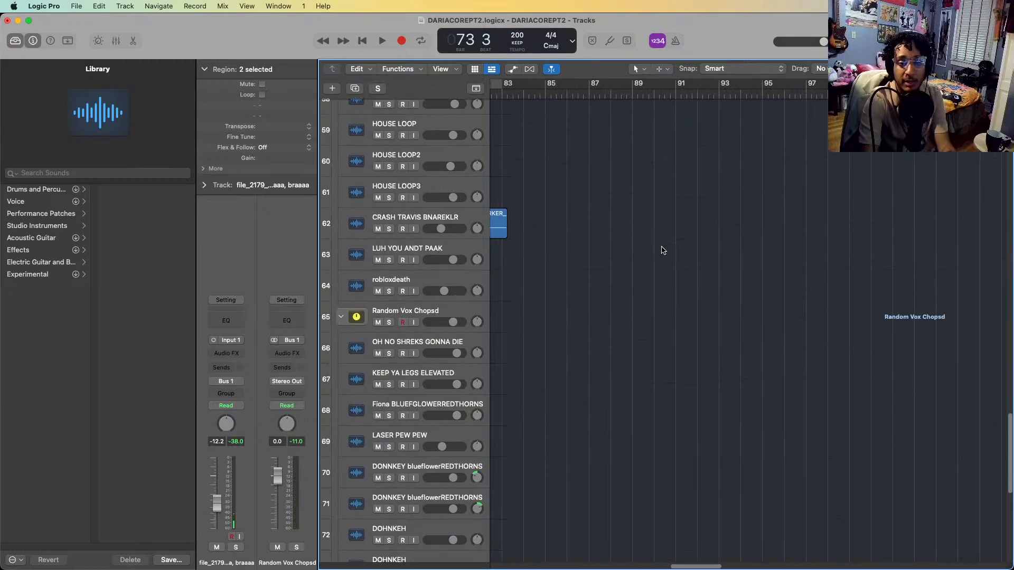
{"action": "scroll", "coordinate": [664, 250], "scroll_direction": "up", "scroll_amount": 6}
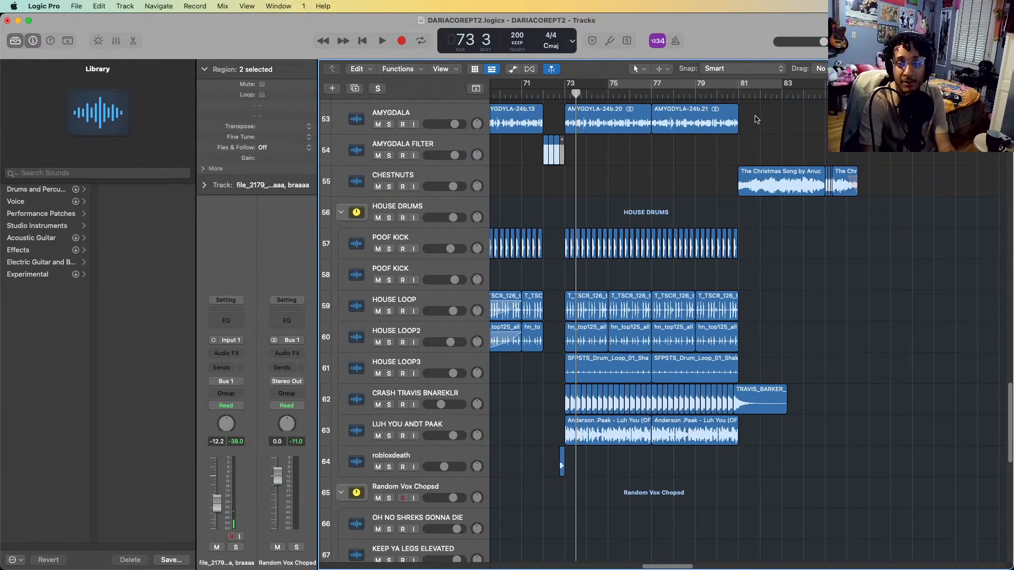
{"action": "left_click", "coordinate": [744, 97]}
{"action": "key", "text": "space"}
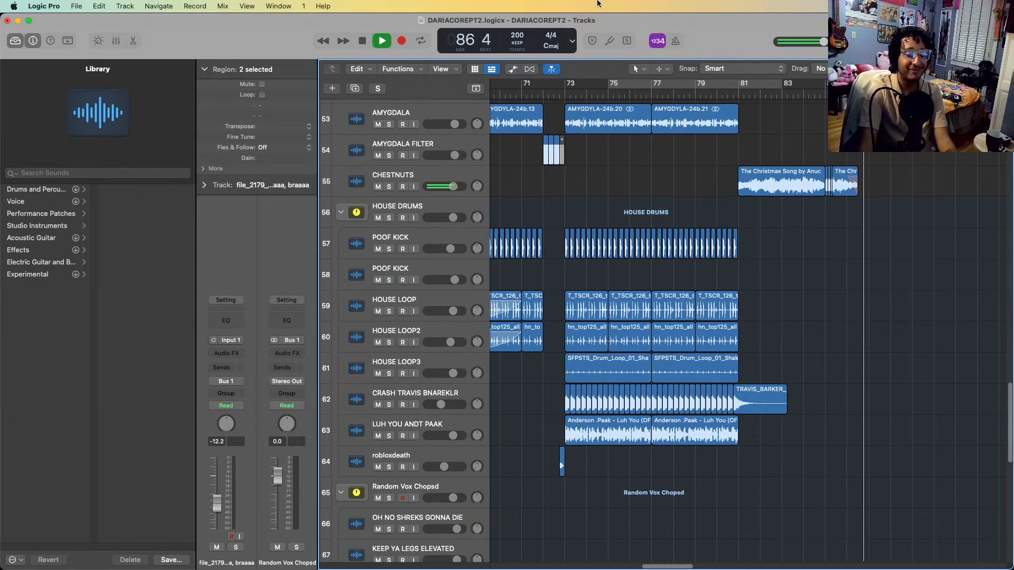
{"action": "key", "text": "space"}
Return the playhead to bar 1 and fit more tracks on screen by shrinking their heights and hiding the control bar
{"action": "key", "text": "Return"}
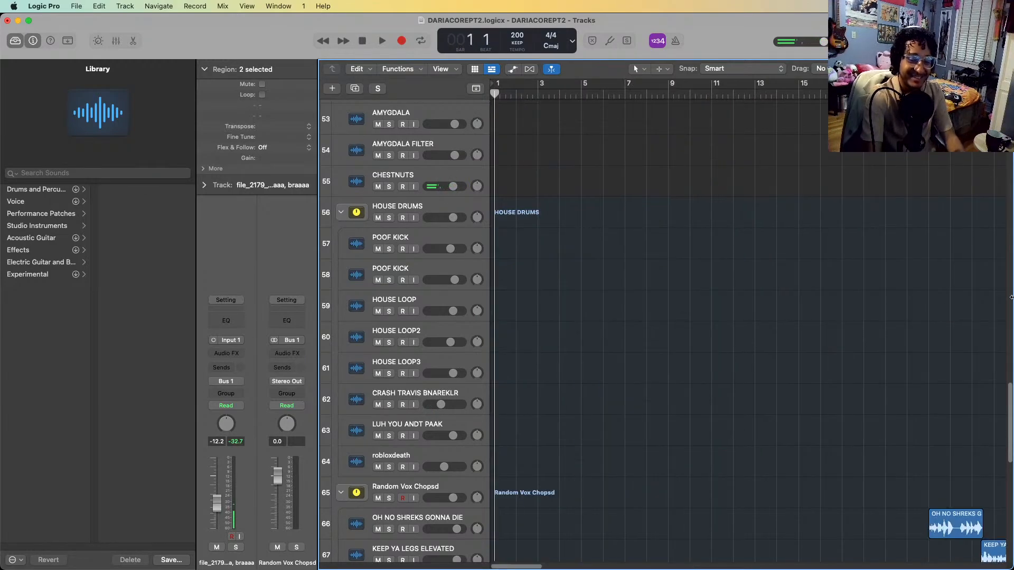
{"action": "key", "text": "super+Up"}
{"action": "key", "text": "super+Up"}
{"action": "key", "text": "super+Up"}
{"action": "key", "text": "super+Up"}
{"action": "key", "text": "super+Up"}
{"action": "key", "text": "super+Up"}
{"action": "key", "text": "super+Up"}
{"action": "key", "text": "super+Up"}
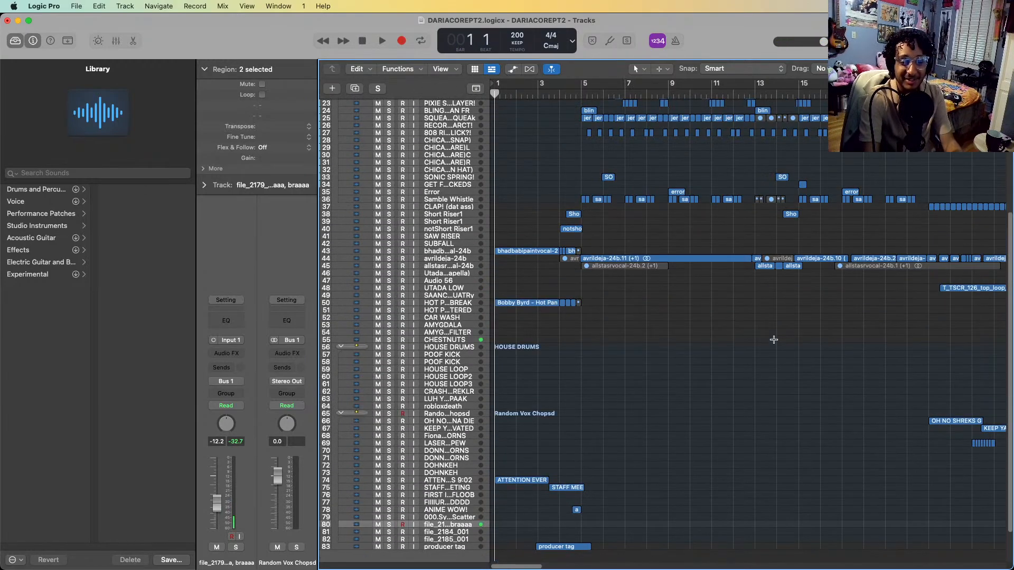
{"action": "scroll", "coordinate": [775, 343], "scroll_direction": "up", "scroll_amount": 5}
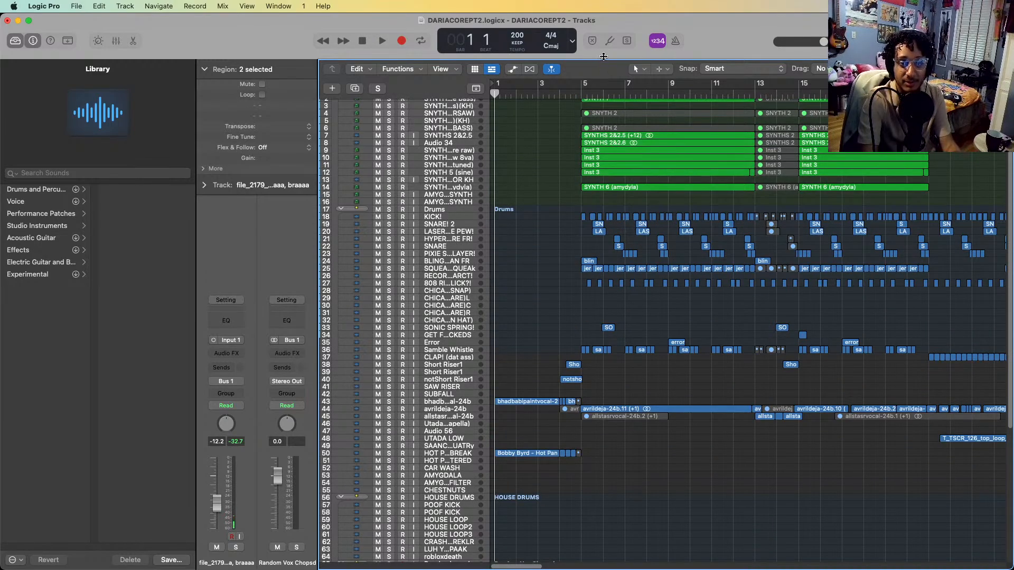
{"action": "left_click_drag", "start_coordinate": [604, 57], "coordinate": [609, 1]}
{"action": "scroll", "coordinate": [528, 391], "scroll_direction": "up", "scroll_amount": 1}
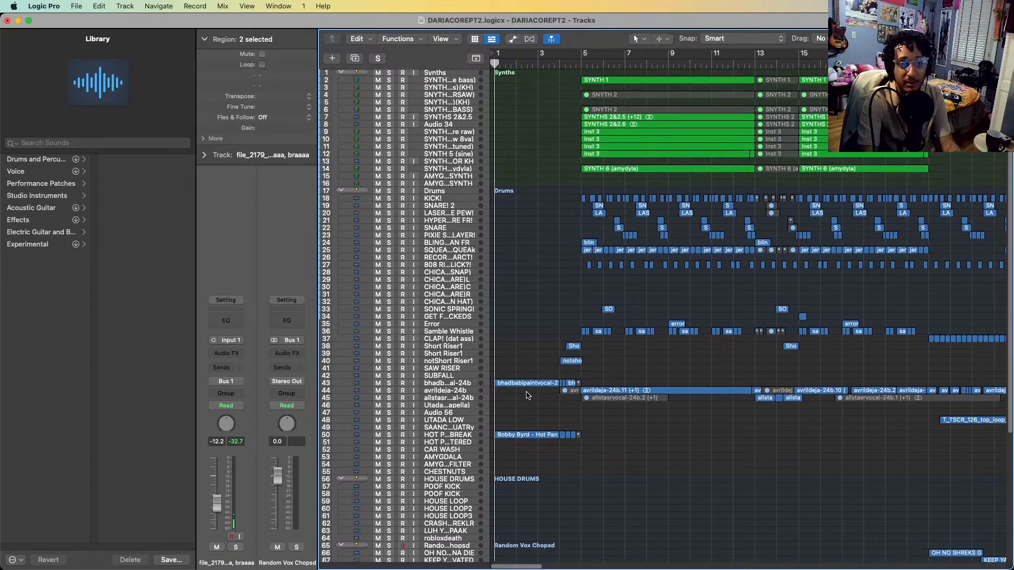
Play the whole arrangement from bar 1 until after the last CHESTNUTS region, and clear the region selection
{"action": "key", "text": "super+Left"}
{"action": "key", "text": "super+Left"}
{"action": "key", "text": "super+Left"}
{"action": "key", "text": "super+Left"}
{"action": "key", "text": "super+Left"}
{"action": "key", "text": "super+Left"}
{"action": "key", "text": "super+Left"}
{"action": "key", "text": "super+Right"}
{"action": "key", "text": "super+Right"}
{"action": "key", "text": "super+Right"}
{"action": "key", "text": "super+Right"}
{"action": "key", "text": "super+Right"}
{"action": "scroll", "coordinate": [528, 396], "scroll_direction": "right", "scroll_amount": 10}
{"action": "key", "text": "super+Left"}
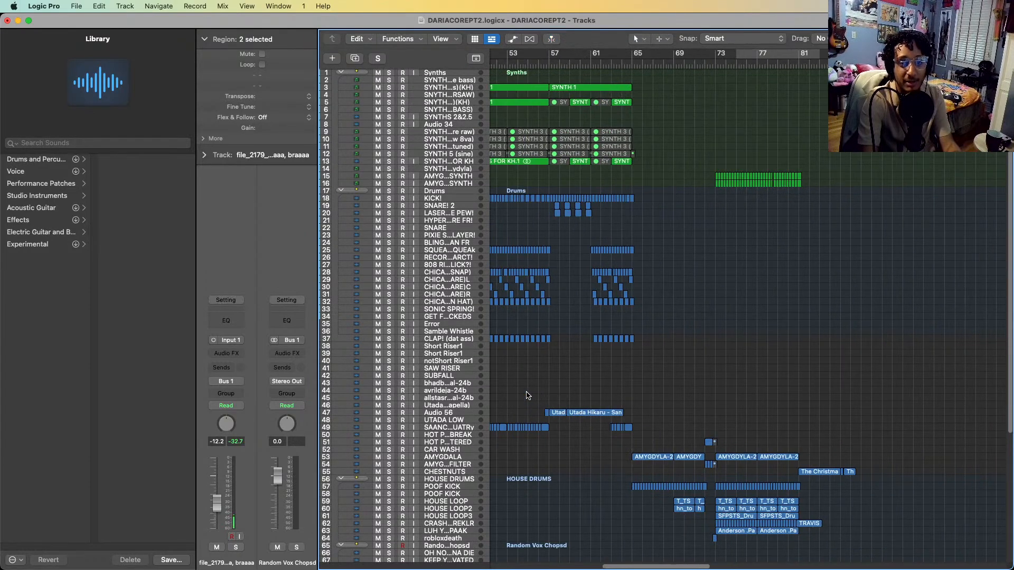
{"action": "scroll", "coordinate": [528, 393], "scroll_direction": "left", "scroll_amount": 10}
{"action": "key", "text": "super+Left"}
{"action": "key", "text": "super+Left"}
{"action": "key", "text": "super+Left"}
{"action": "key", "text": "super+Left"}
{"action": "key", "text": "super+Left"}
{"action": "key", "text": "super+Left"}
{"action": "key", "text": "super+Left"}
{"action": "key", "text": "super+Right"}
{"action": "key", "text": "super+Right"}
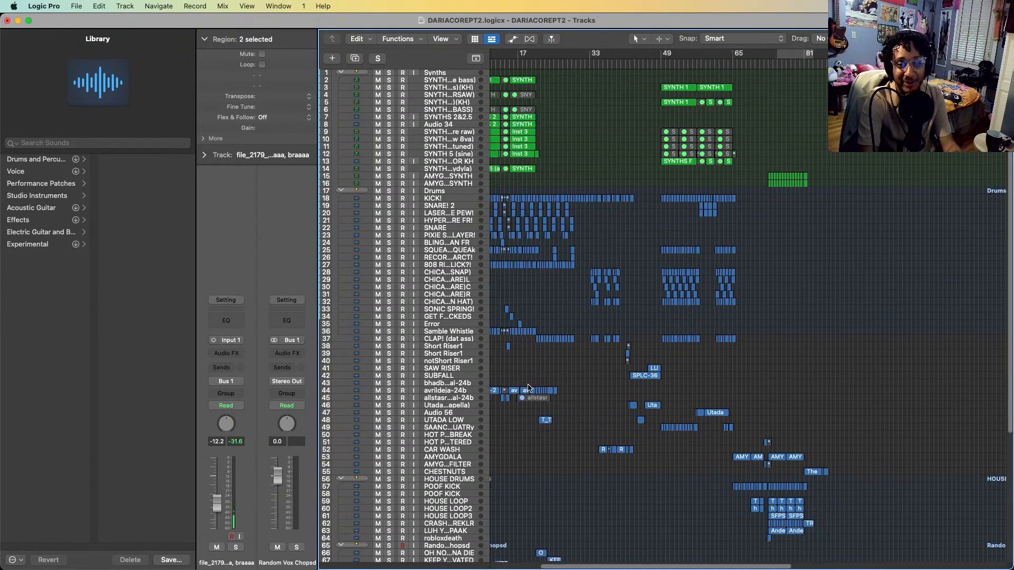
{"action": "key", "text": "super+Right"}
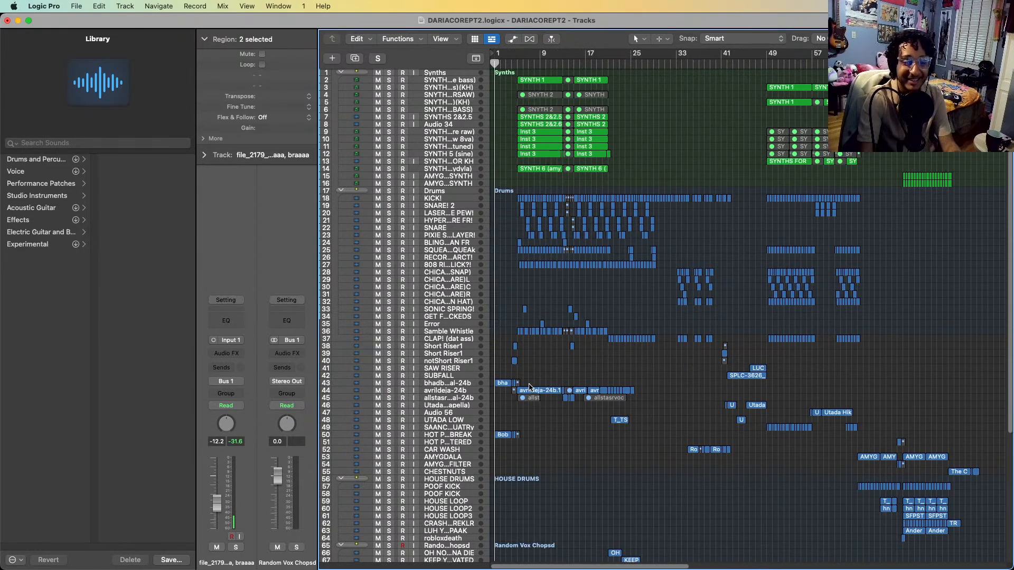
{"action": "key", "text": "space"}
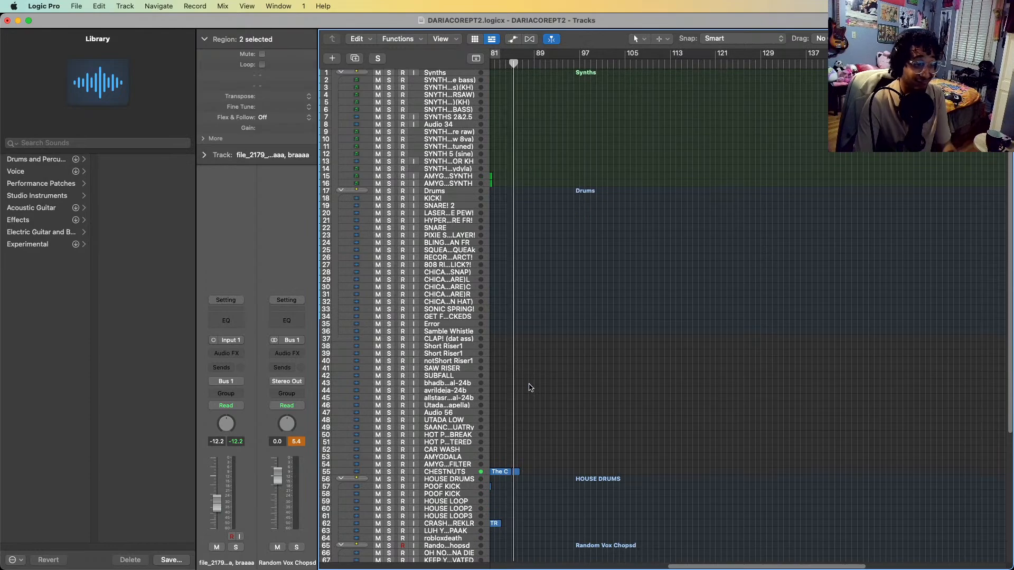
{"action": "left_click", "coordinate": [748, 412]}
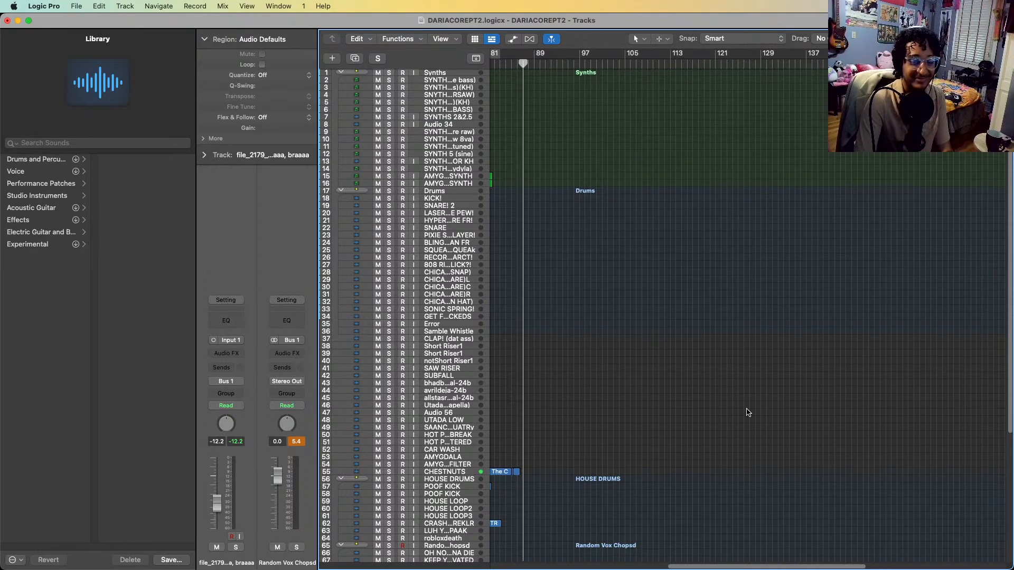